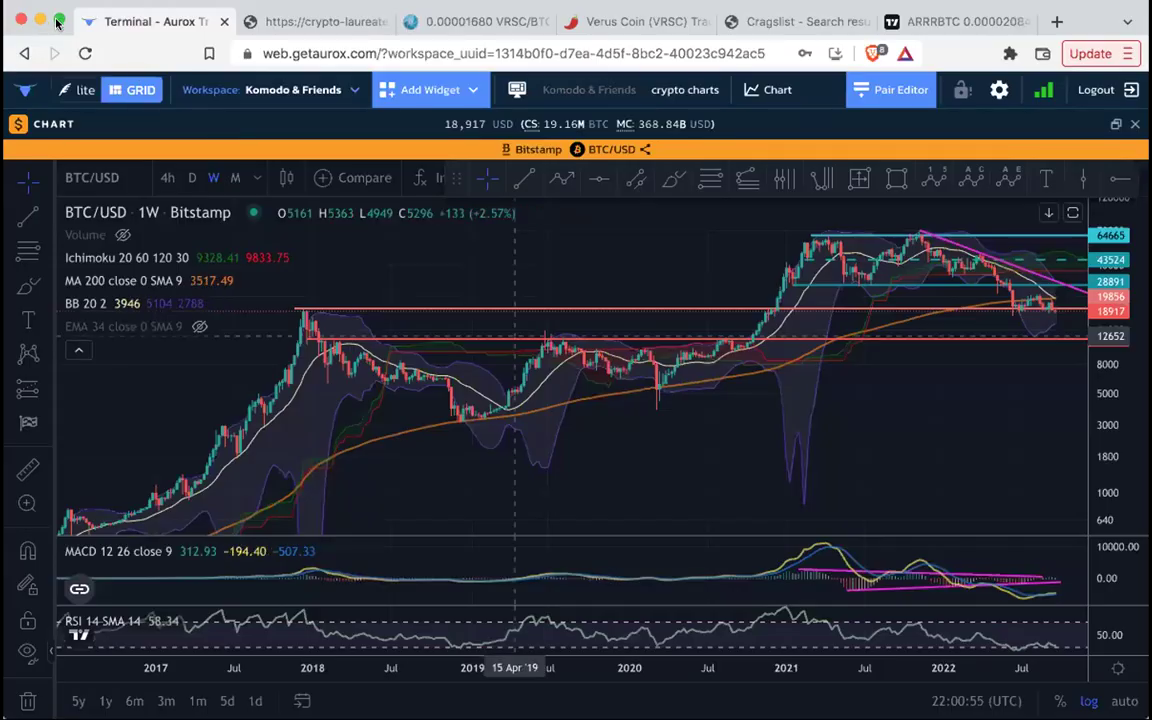
# Expand the browser window and examine the weekly BTC/USD price action around the recent lows and the descending magenta trendline.
pyautogui.click(58, 21)
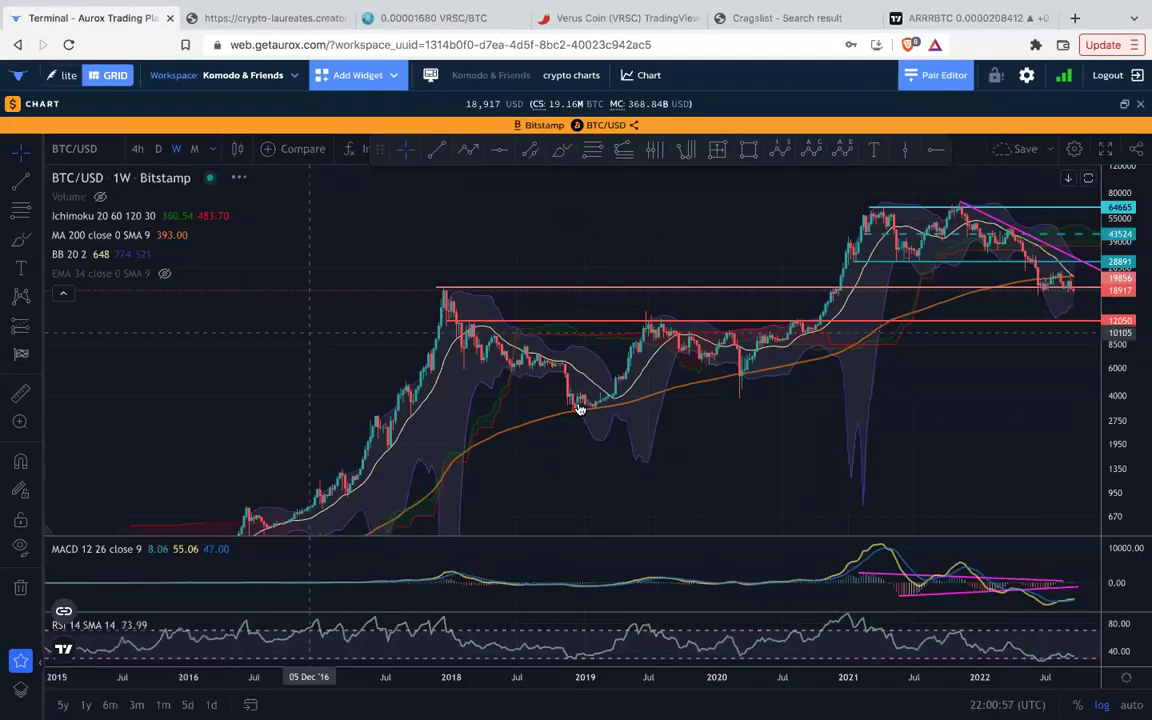
pyautogui.moveTo(985, 415); pyautogui.dragTo(739, 420)
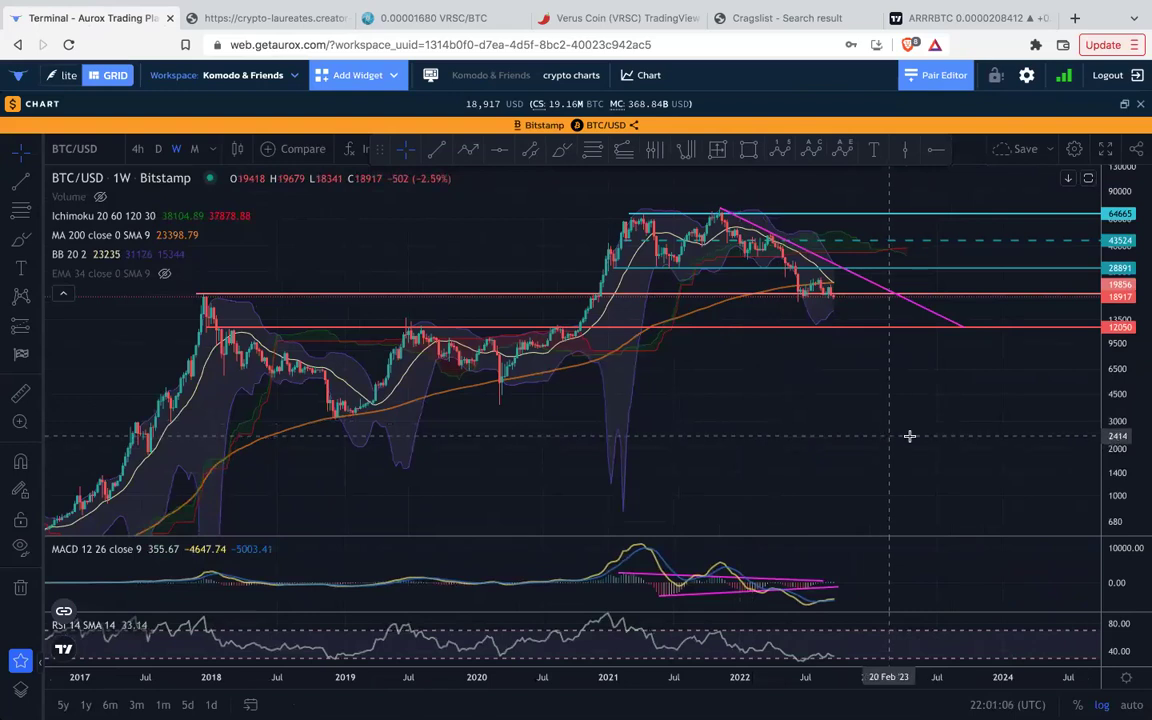
pyautogui.moveTo(895, 436); pyautogui.dragTo(815, 441)
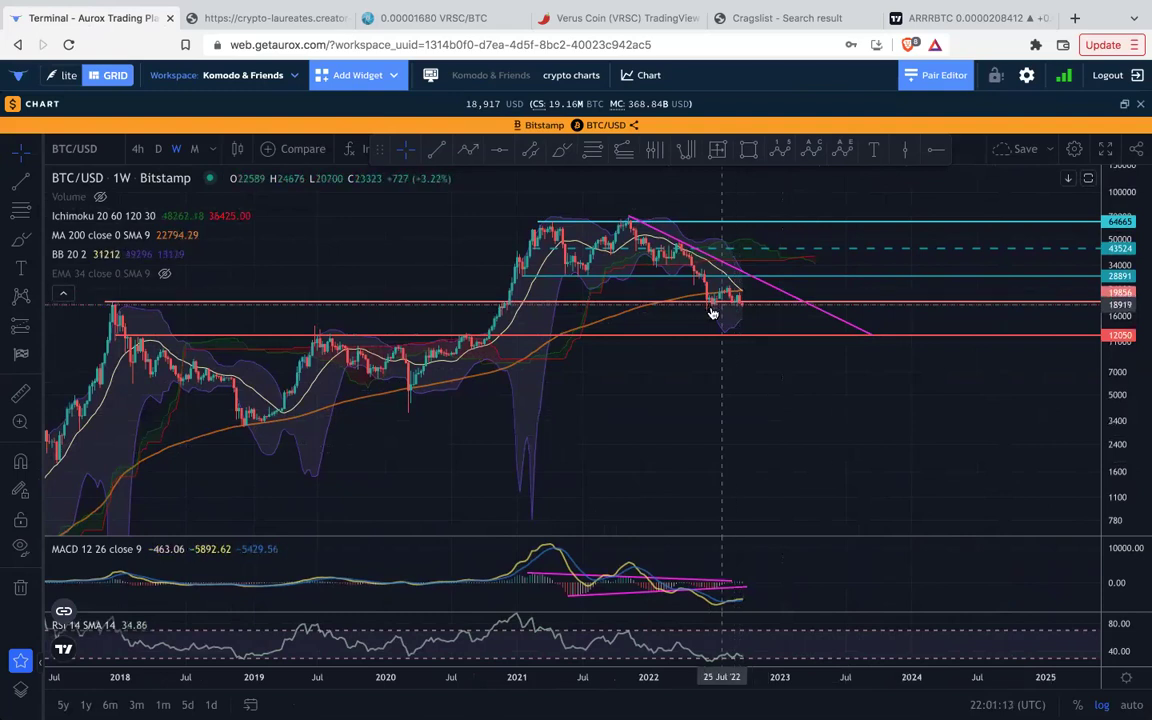
pyautogui.moveTo(1121, 440); pyautogui.dragTo(1120, 306)
pyautogui.scroll(5, 702, 280)
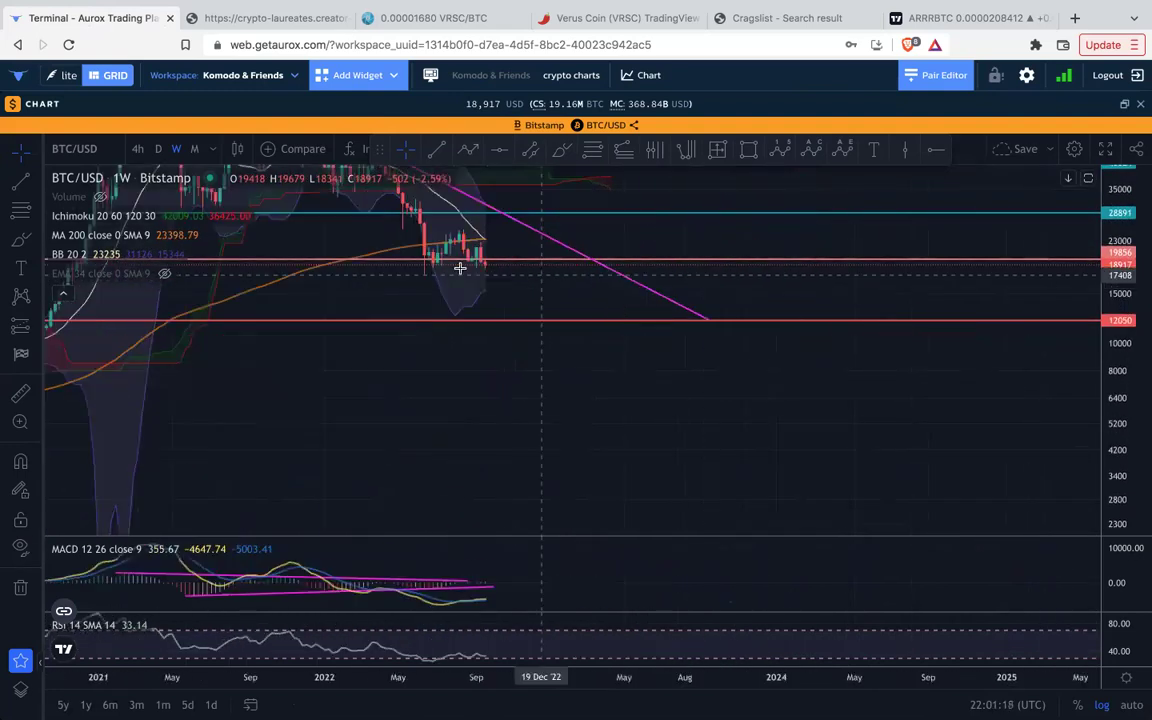
pyautogui.moveTo(532, 302); pyautogui.dragTo(689, 373)
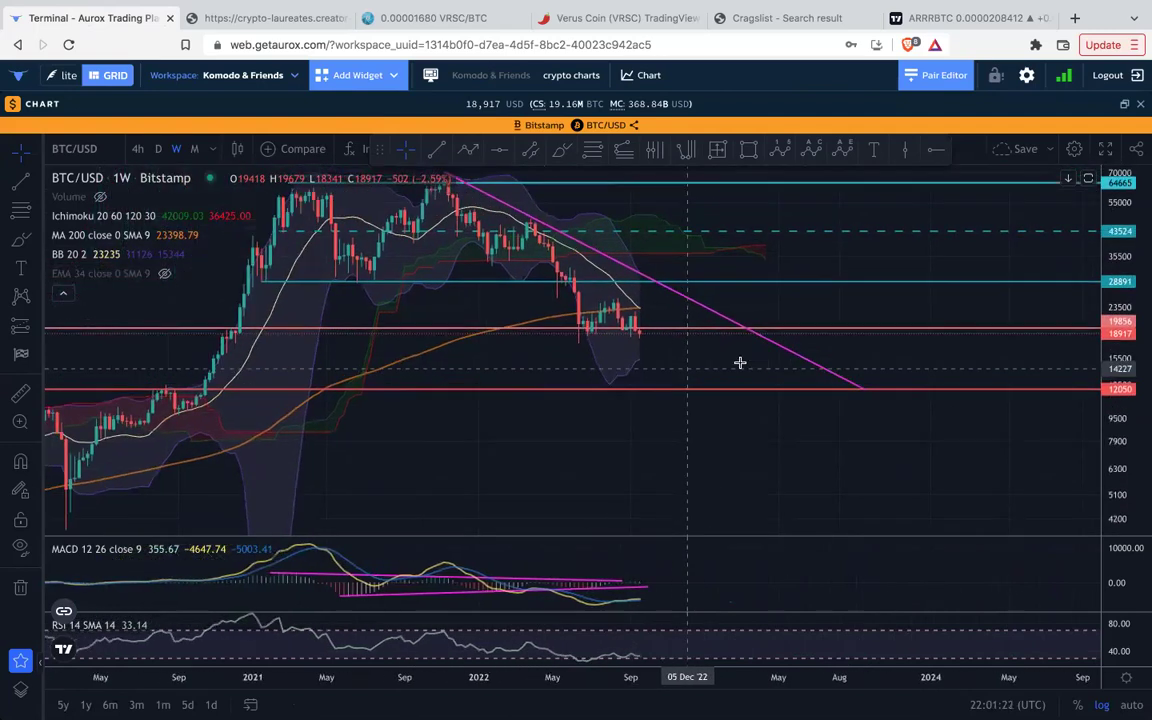
pyautogui.scroll(5, 665, 332)
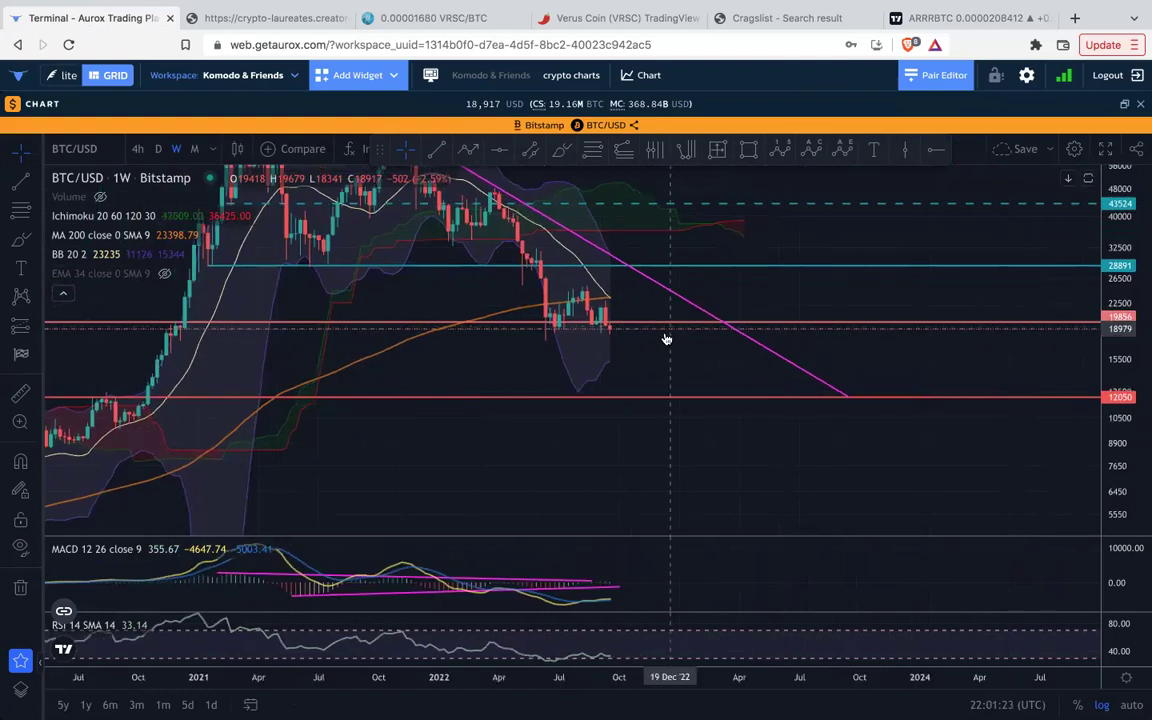
# Inspect the weekly MACD and its converging trendlines in a maximized pane and restore the full chart layout.
pyautogui.doubleClick(582, 566)
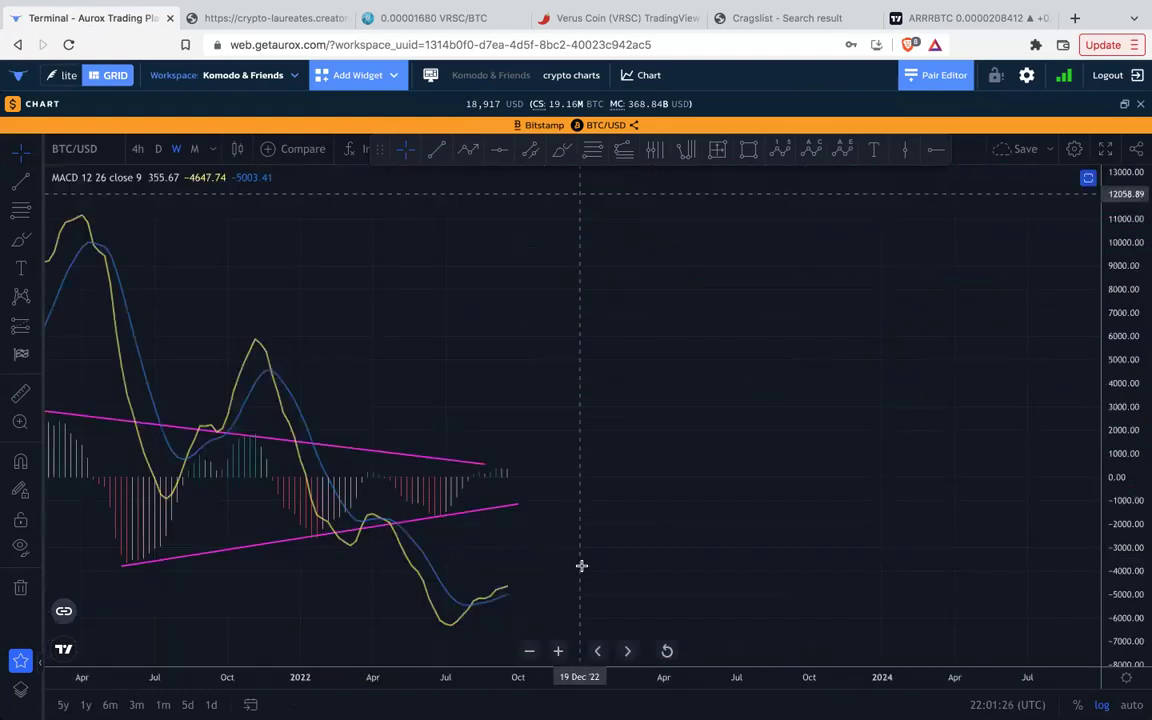
pyautogui.doubleClick(628, 476)
pyautogui.scroll(-3, 545, 388)
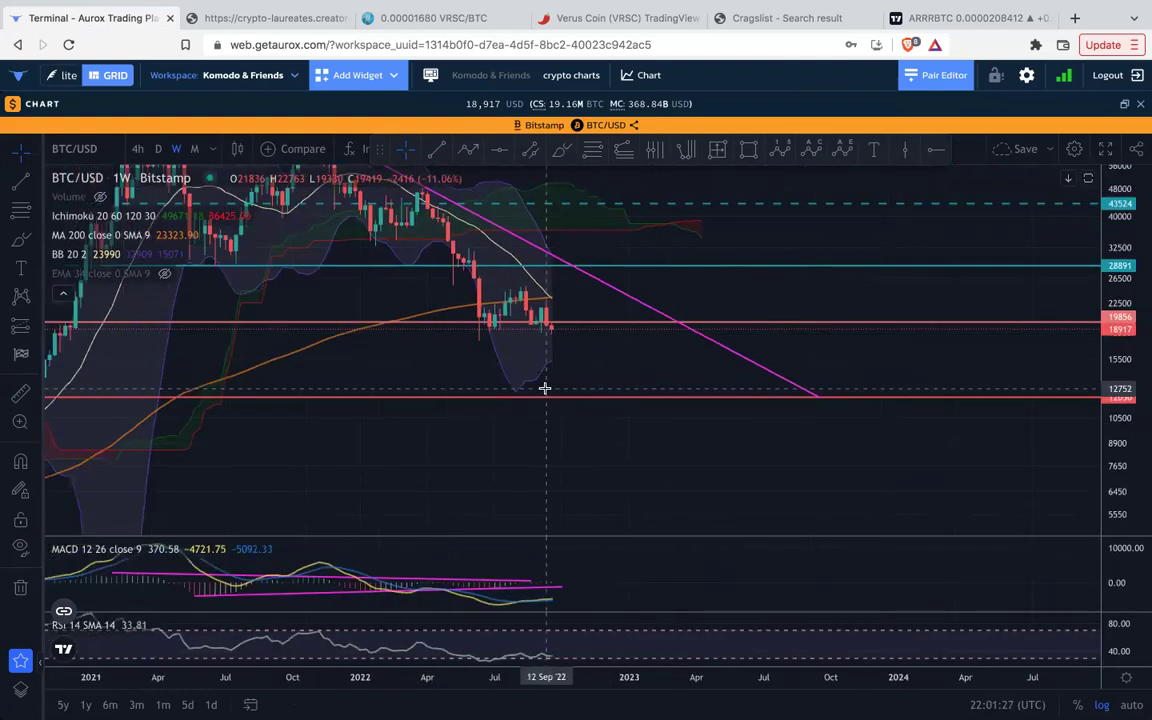
# Examine the weekly BTC/USD candles against the 200 moving average, the Bollinger Bands and the 12050 support level.
pyautogui.moveTo(1134, 457); pyautogui.dragTo(1127, 424)
pyautogui.scroll(1, 542, 364)
pyautogui.scroll(2, 541, 364)
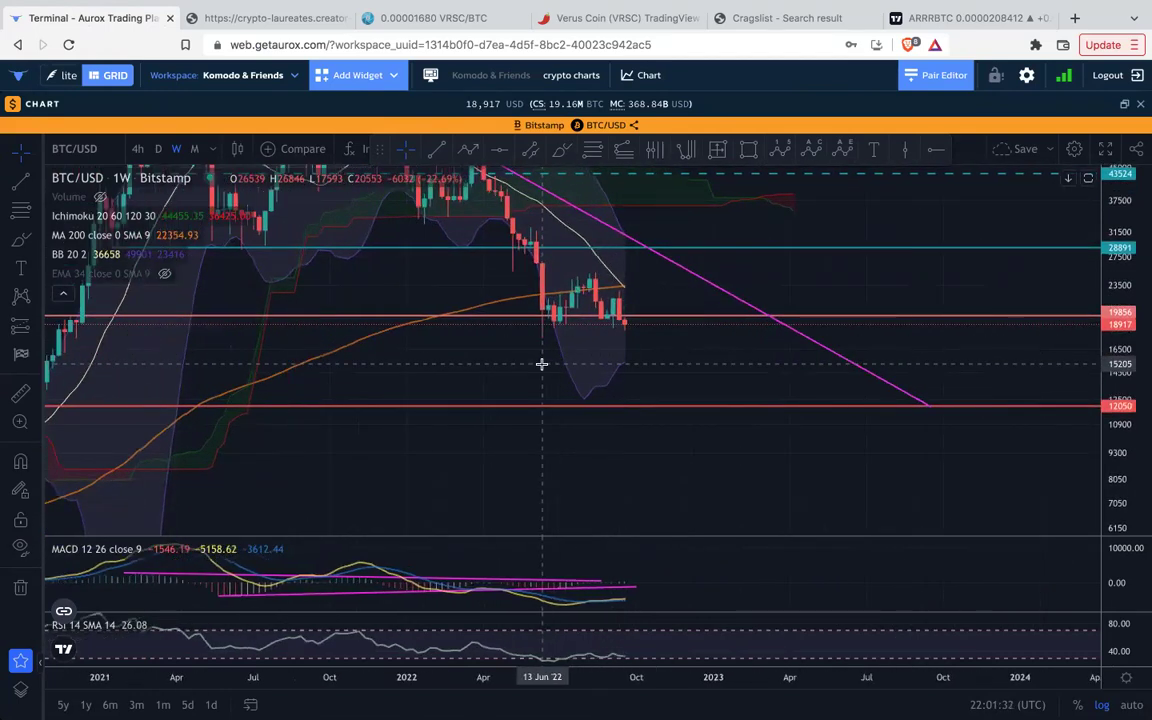
pyautogui.moveTo(696, 378); pyautogui.dragTo(706, 404)
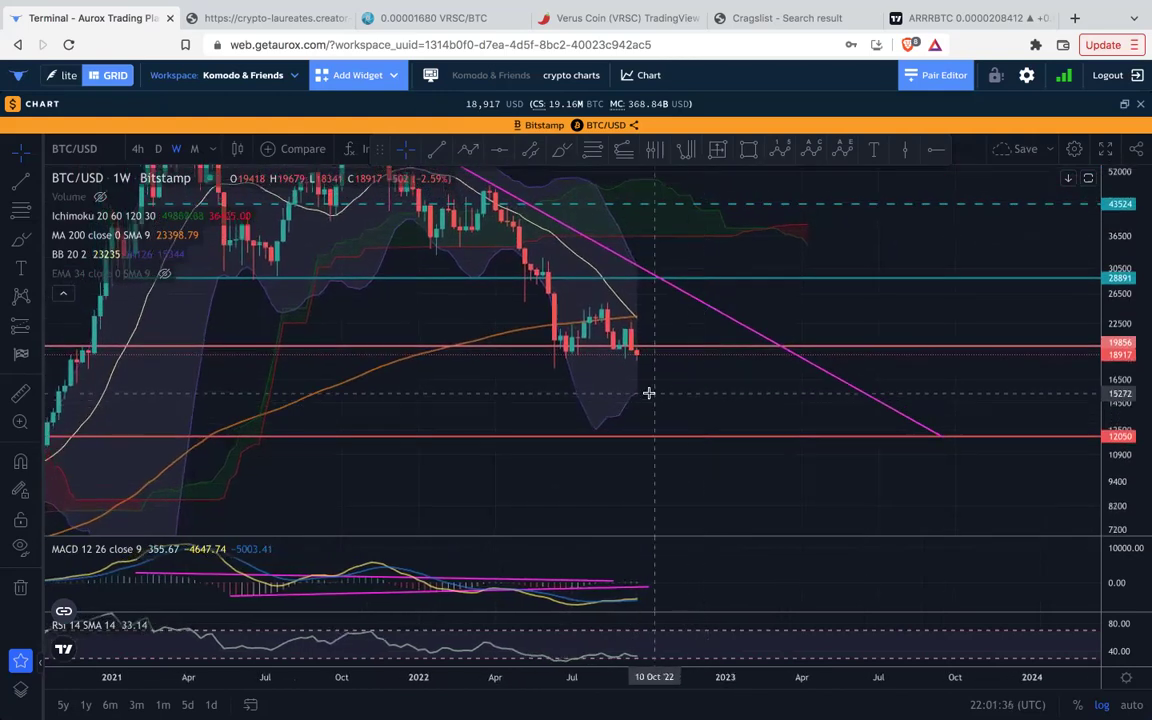
pyautogui.scroll(1, 649, 393)
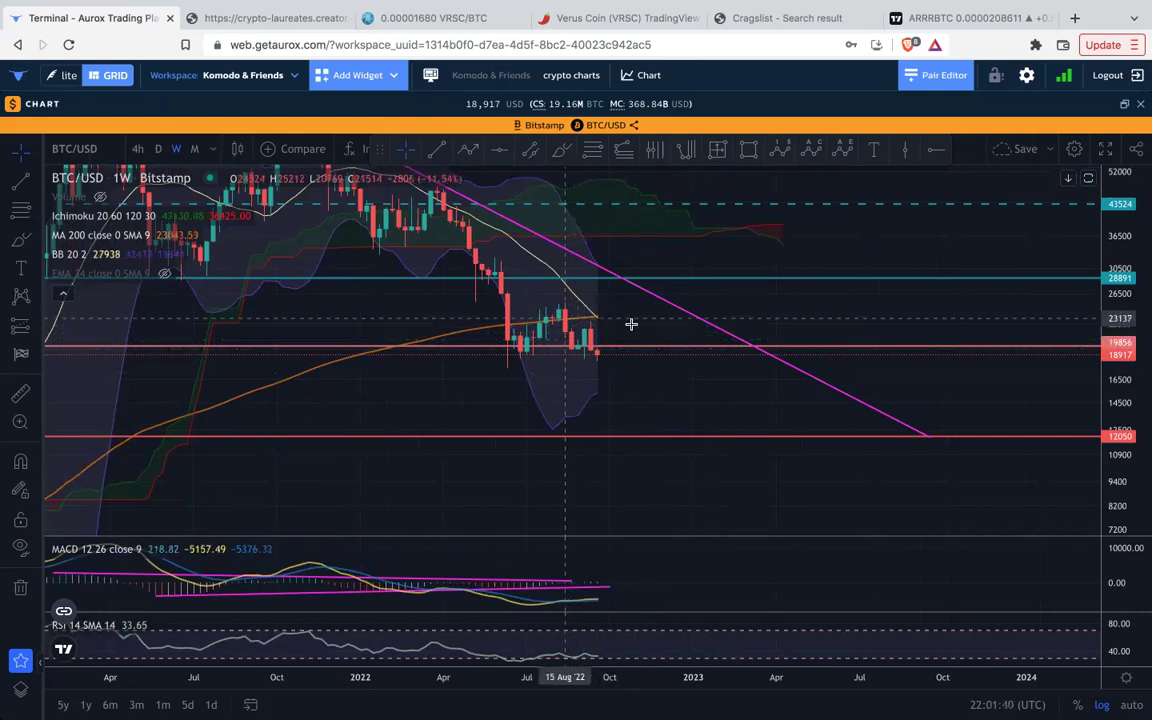
pyautogui.moveTo(713, 283); pyautogui.dragTo(732, 326)
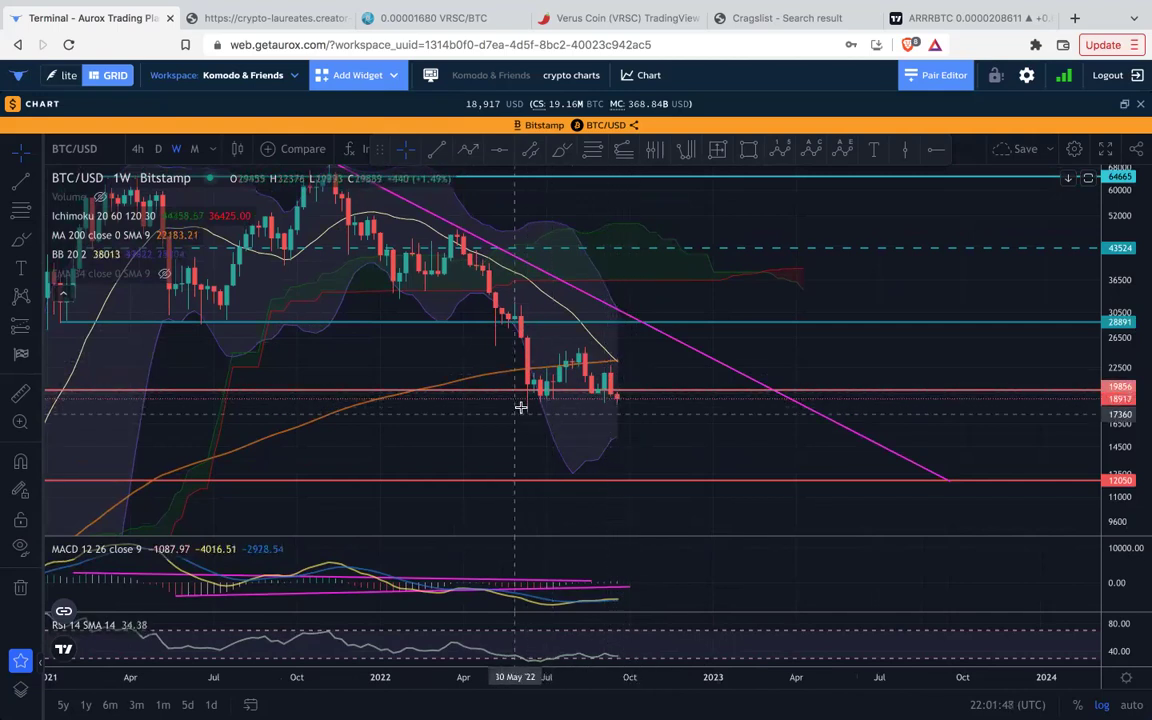
pyautogui.scroll(-4, 517, 406)
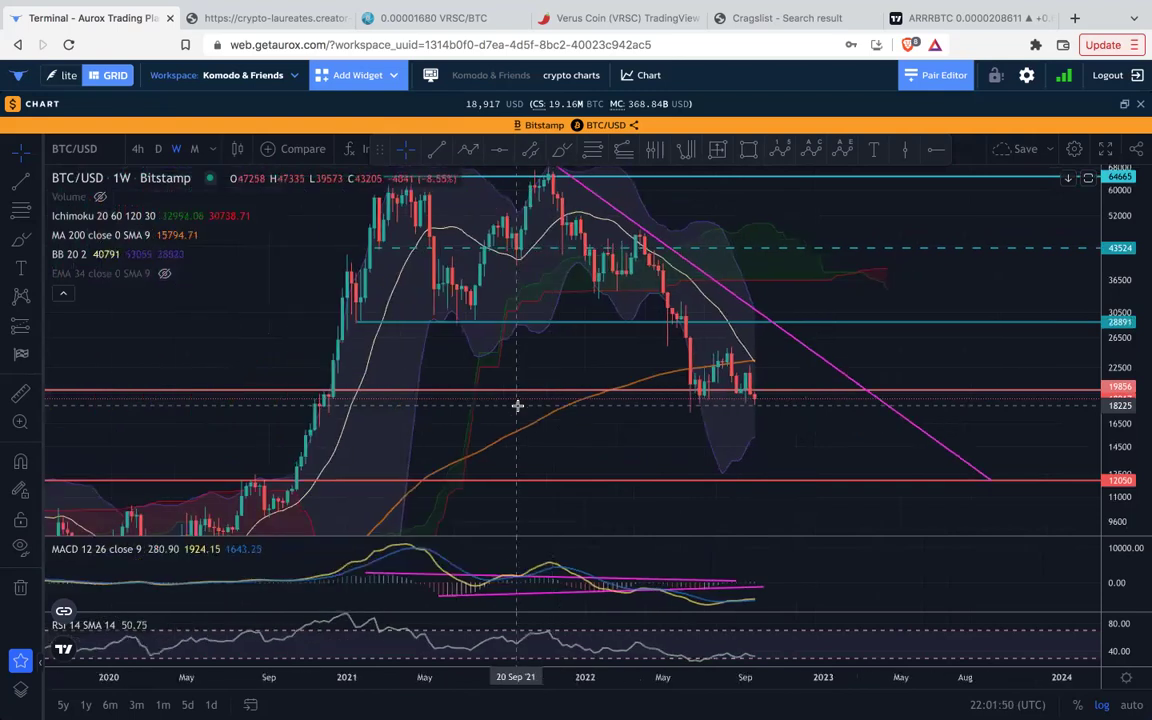
# Switch the BTC/USD chart to the daily interval and examine the price range between the 18855 and 22698 levels.
pyautogui.click(157, 150)
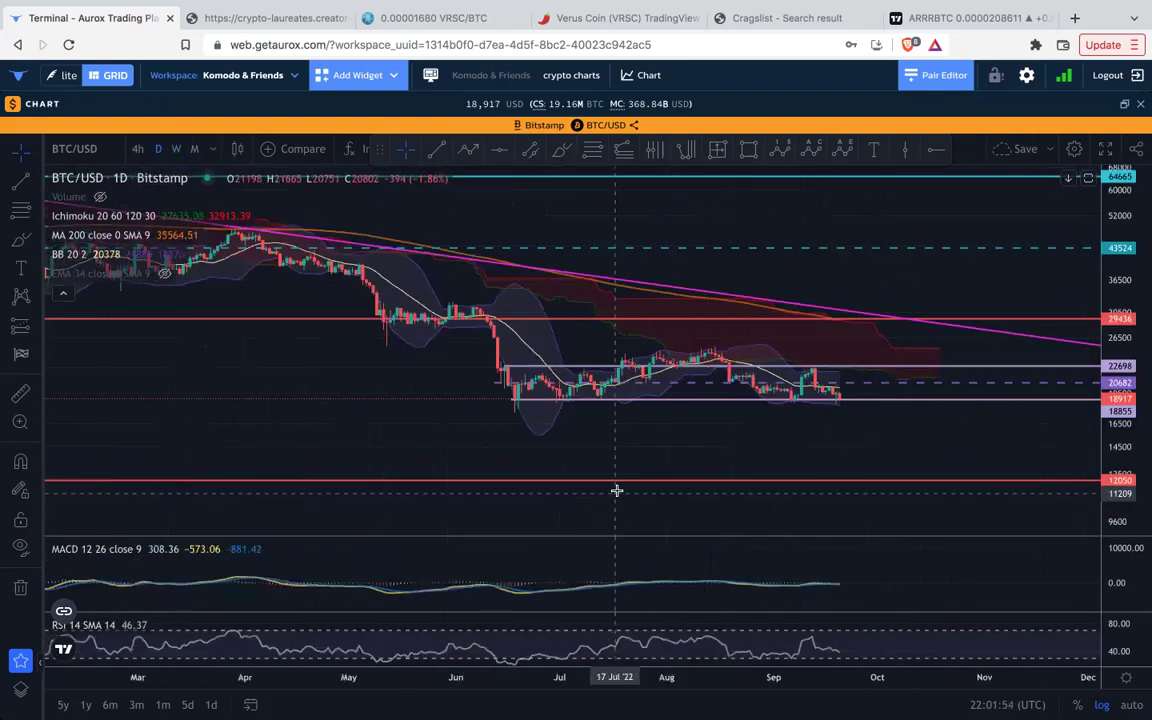
pyautogui.scroll(-5, 617, 491)
pyautogui.moveTo(971, 450); pyautogui.dragTo(627, 465)
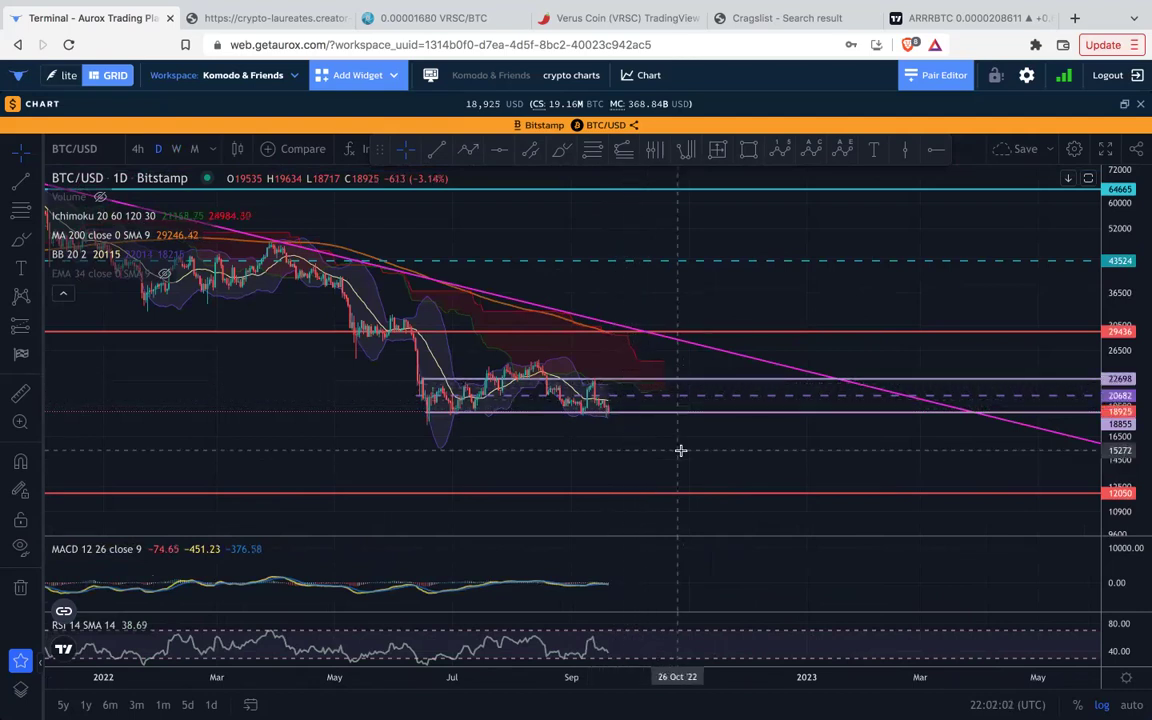
pyautogui.moveTo(1117, 459); pyautogui.dragTo(1116, 382)
pyautogui.scroll(3, 557, 413)
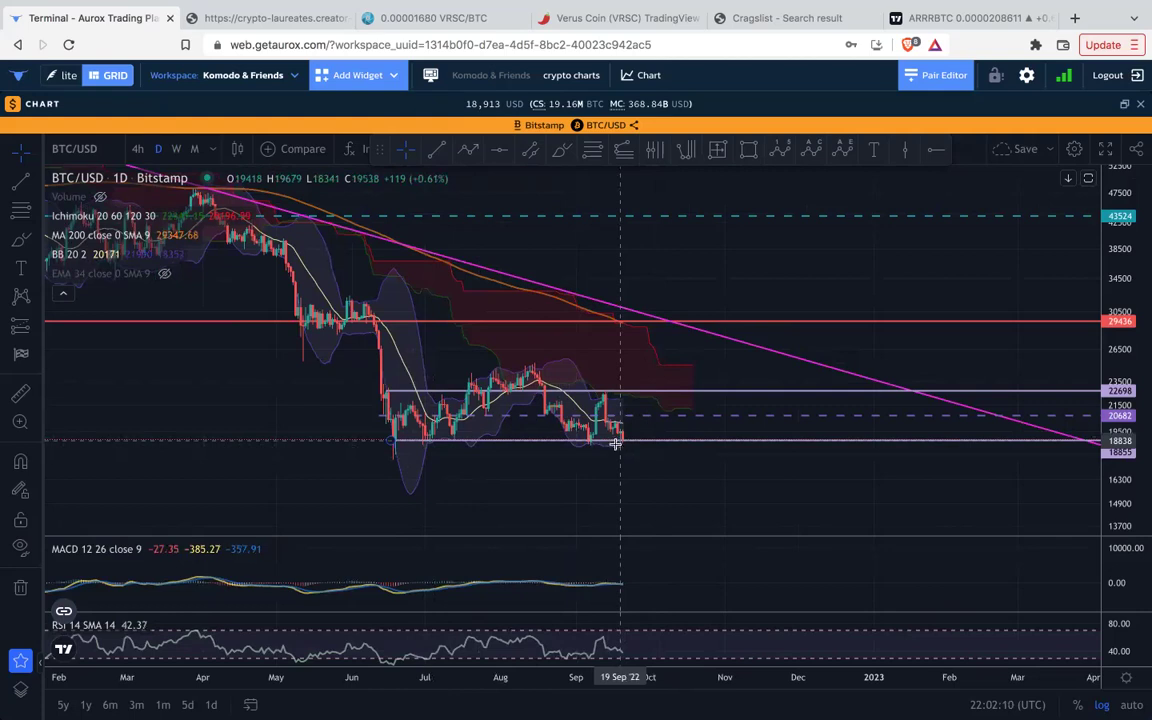
pyautogui.moveTo(1125, 460); pyautogui.dragTo(1125, 448)
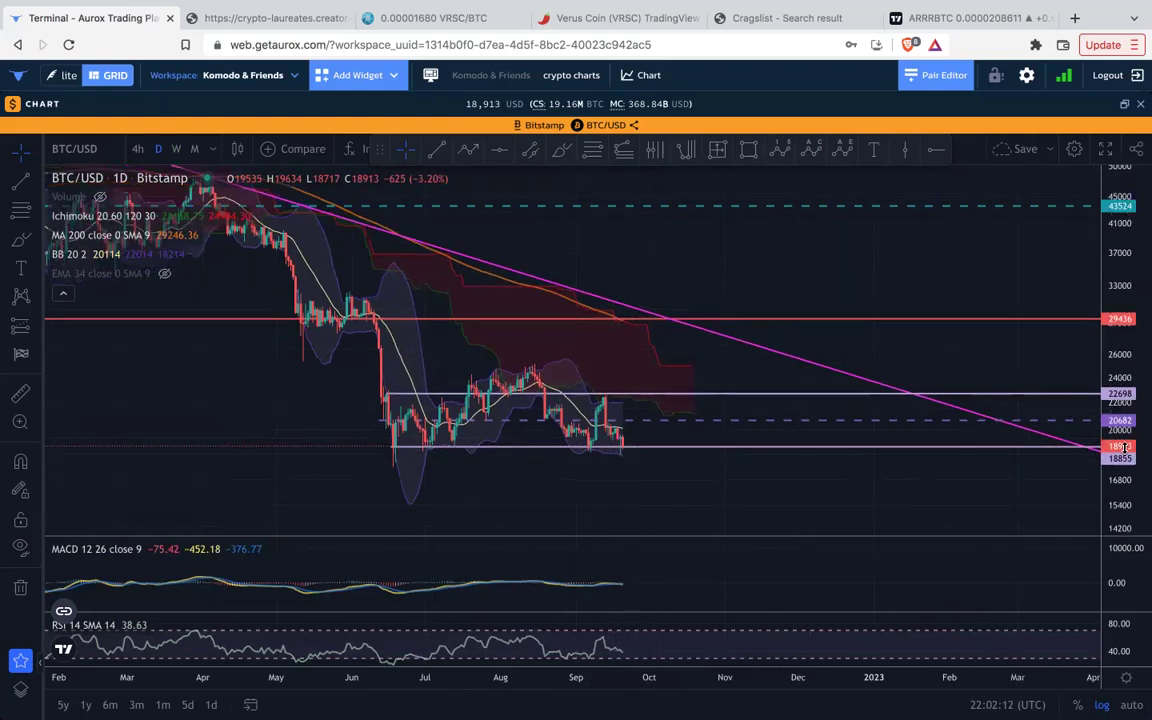
pyautogui.scroll(4, 560, 432)
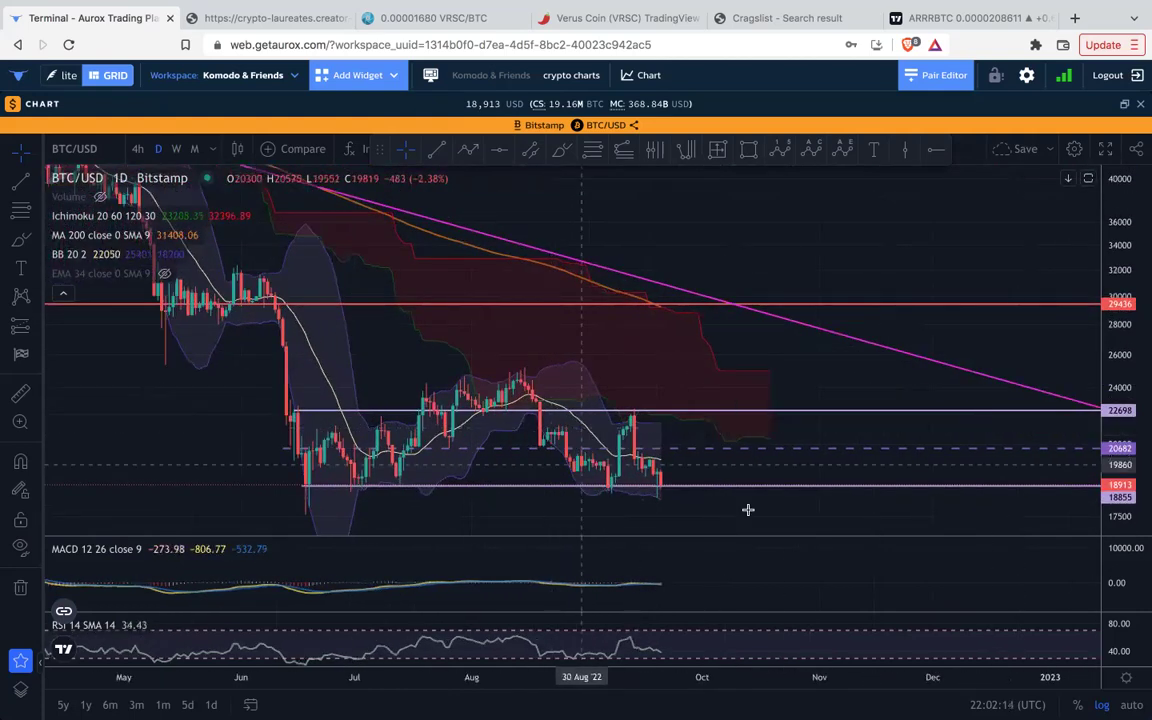
pyautogui.moveTo(704, 497); pyautogui.dragTo(662, 471)
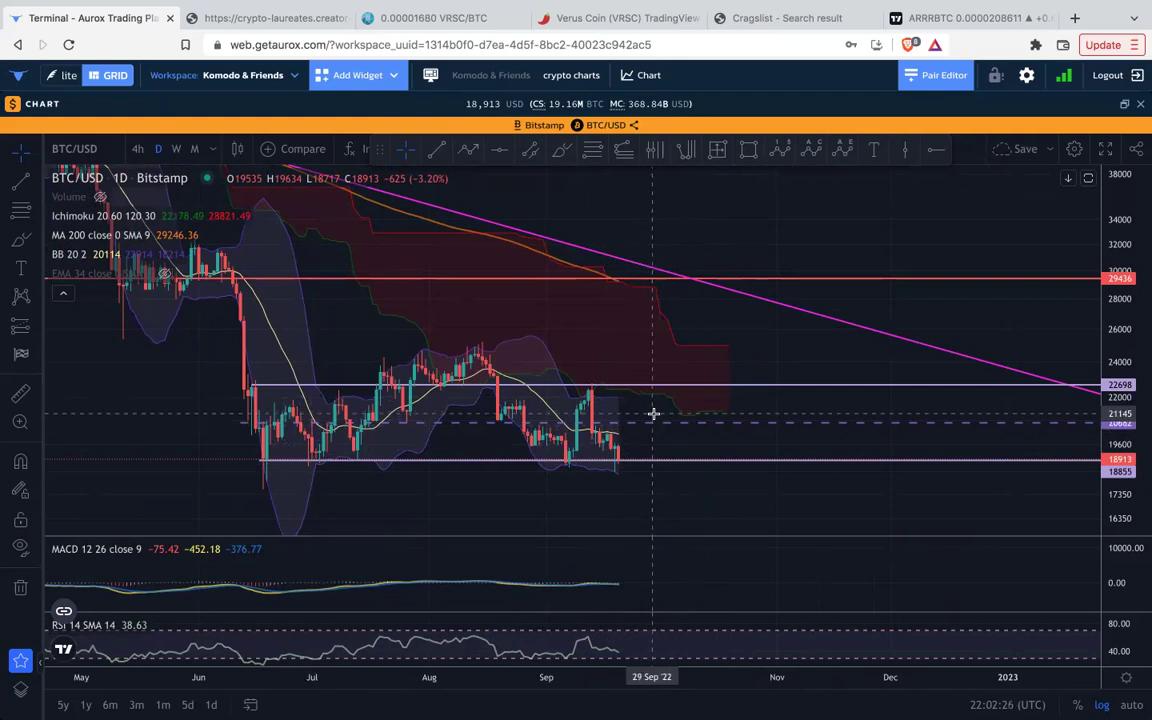
pyautogui.scroll(-2, 655, 440)
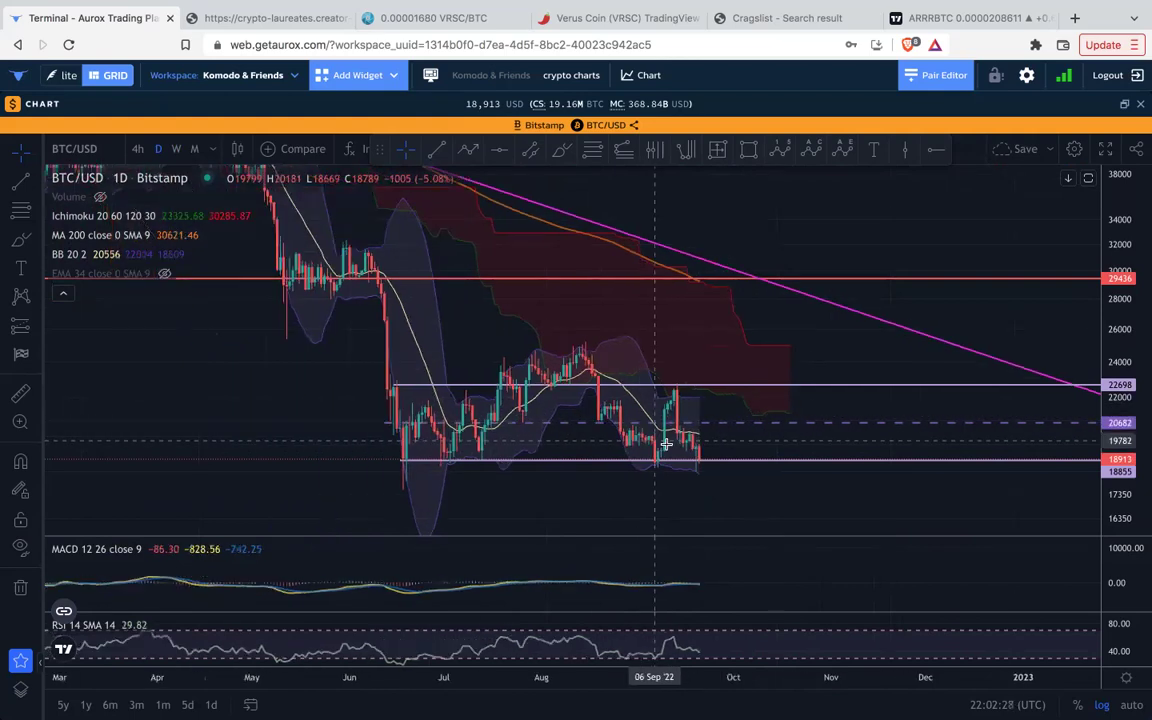
# Stretch the vertical scale of the daily MACD in a maximized pane and restore the full chart layout.
pyautogui.doubleClick(765, 588)
pyautogui.moveTo(1131, 563); pyautogui.dragTo(1136, 454)
pyautogui.moveTo(887, 496); pyautogui.dragTo(866, 371)
pyautogui.moveTo(1128, 478); pyautogui.dragTo(1117, 332)
pyautogui.doubleClick(807, 388)
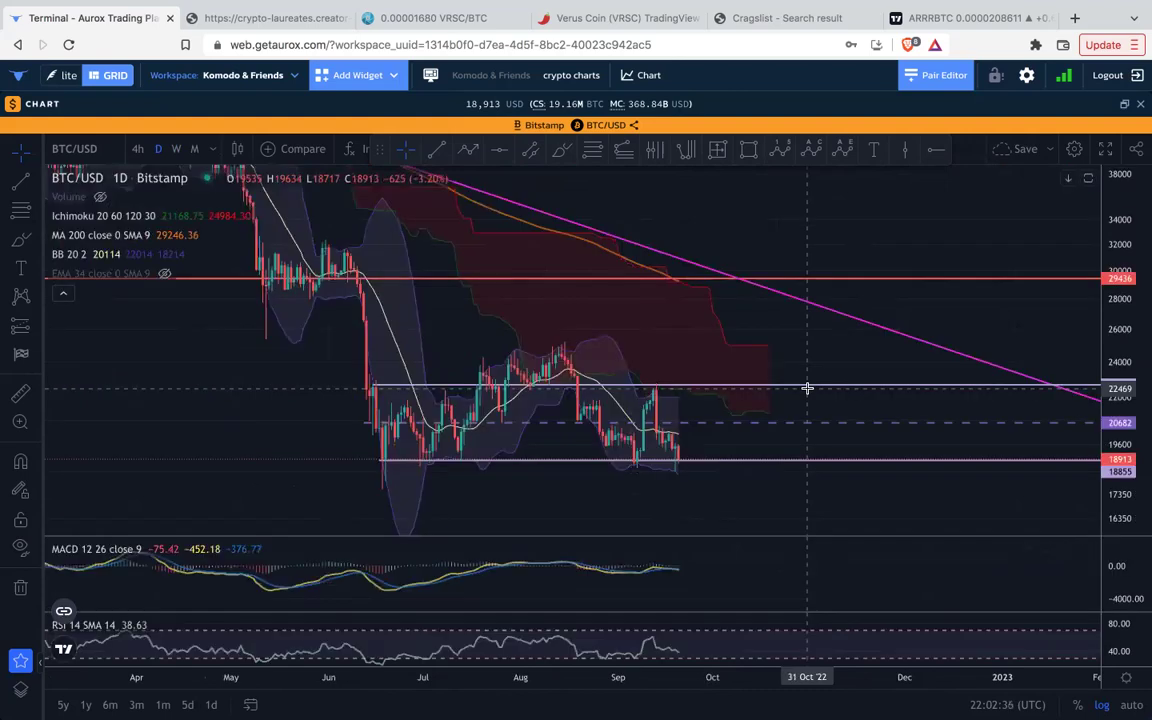
# Draw a descending trendline on the daily chart from the August high at about 25370 along the September high to the 18855 support line.
pyautogui.scroll(-1, 787, 401)
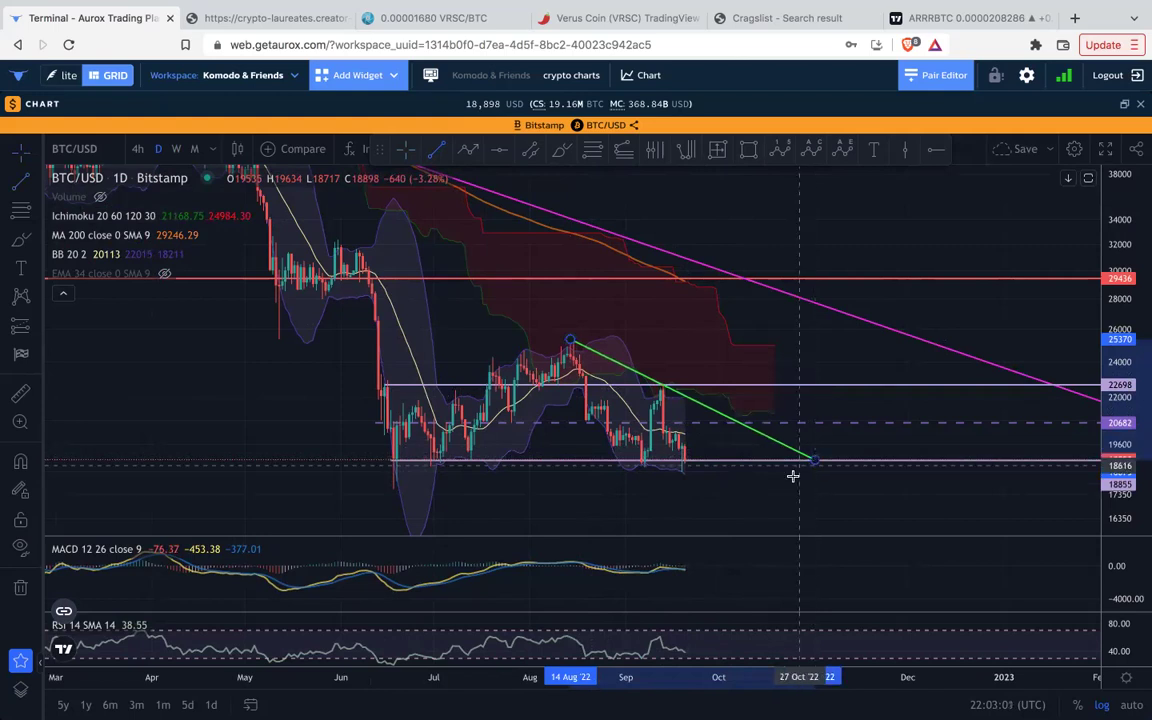
pyautogui.click(795, 500)
pyautogui.scroll(-2, 861, 498)
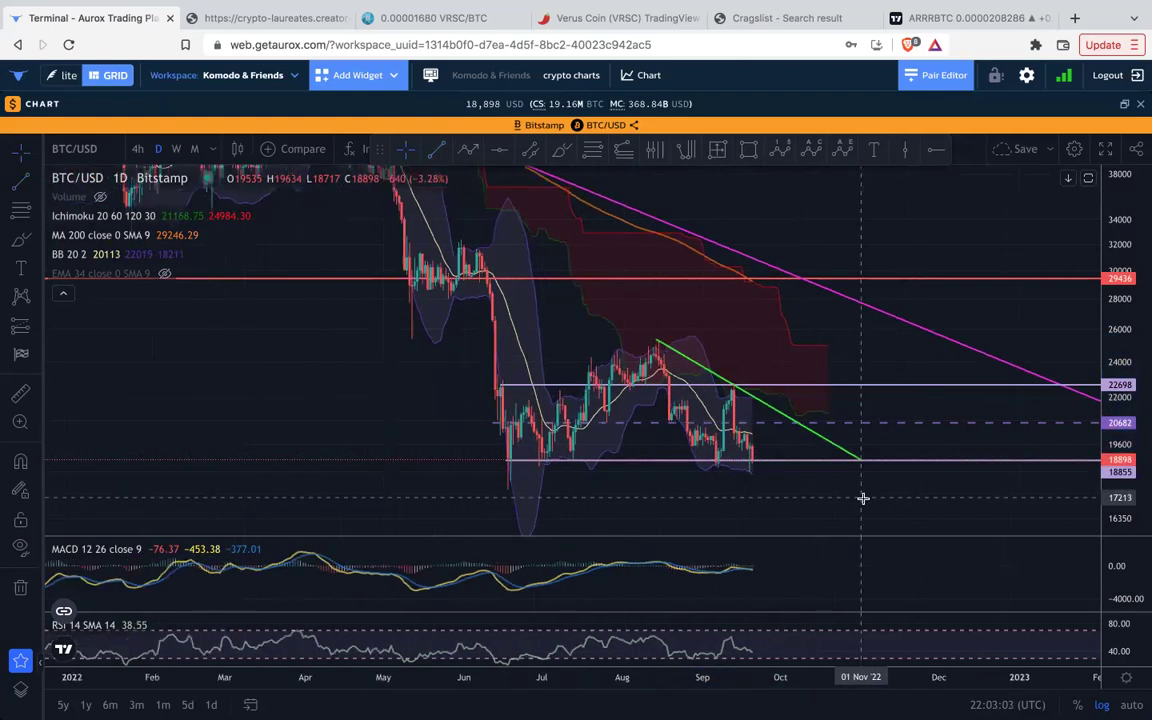
pyautogui.moveTo(1116, 245); pyautogui.dragTo(1114, 368)
pyautogui.scroll(-2, 954, 368)
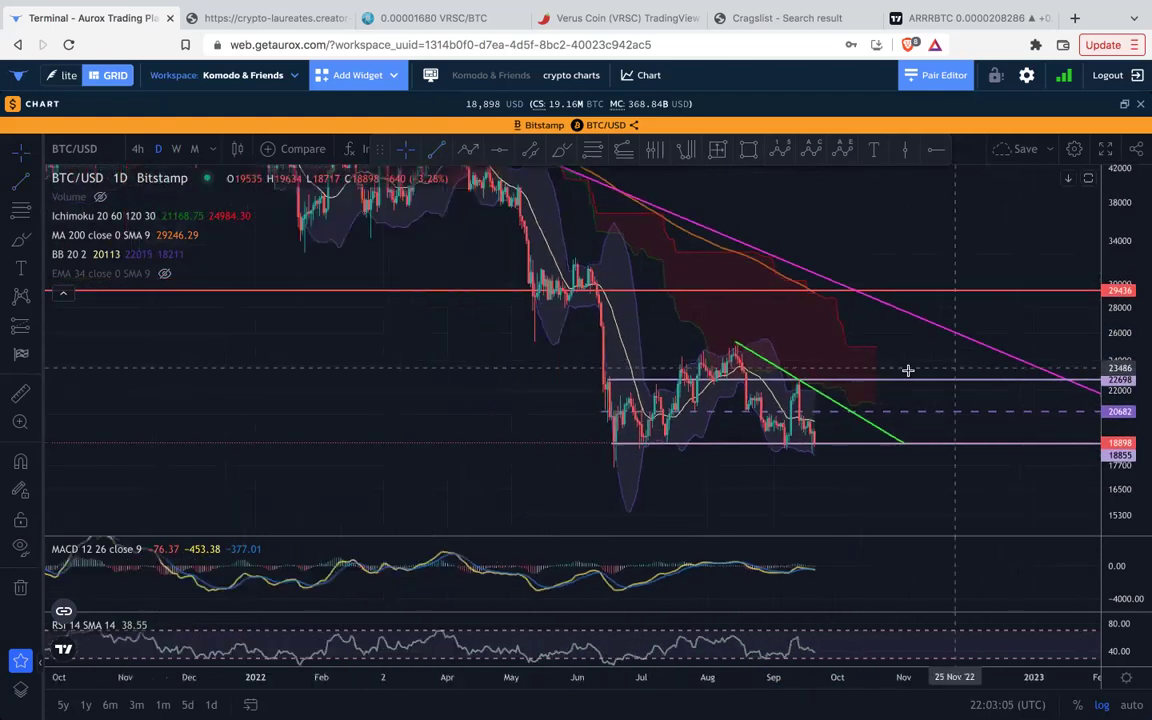
# Switch the chart to the 4-hour interval and examine price under the green trendline between the 18015 and 22814 levels.
pyautogui.scroll(-1, 908, 371)
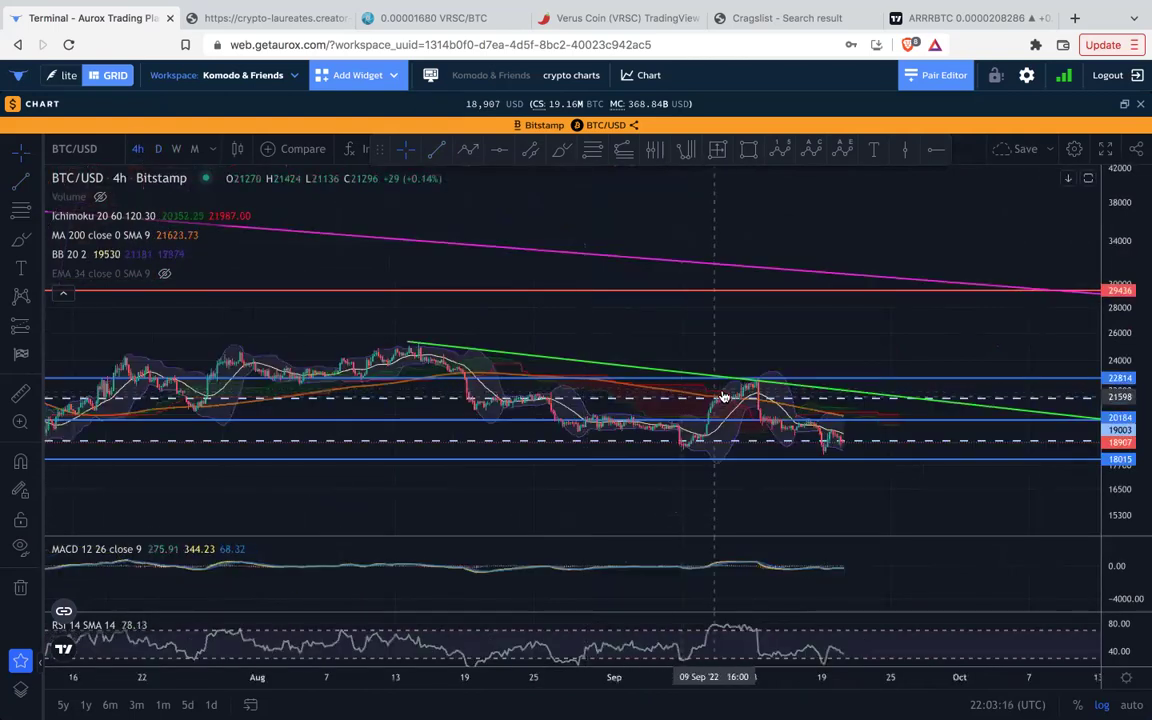
pyautogui.scroll(-1, 727, 396)
pyautogui.scroll(-5, 727, 396)
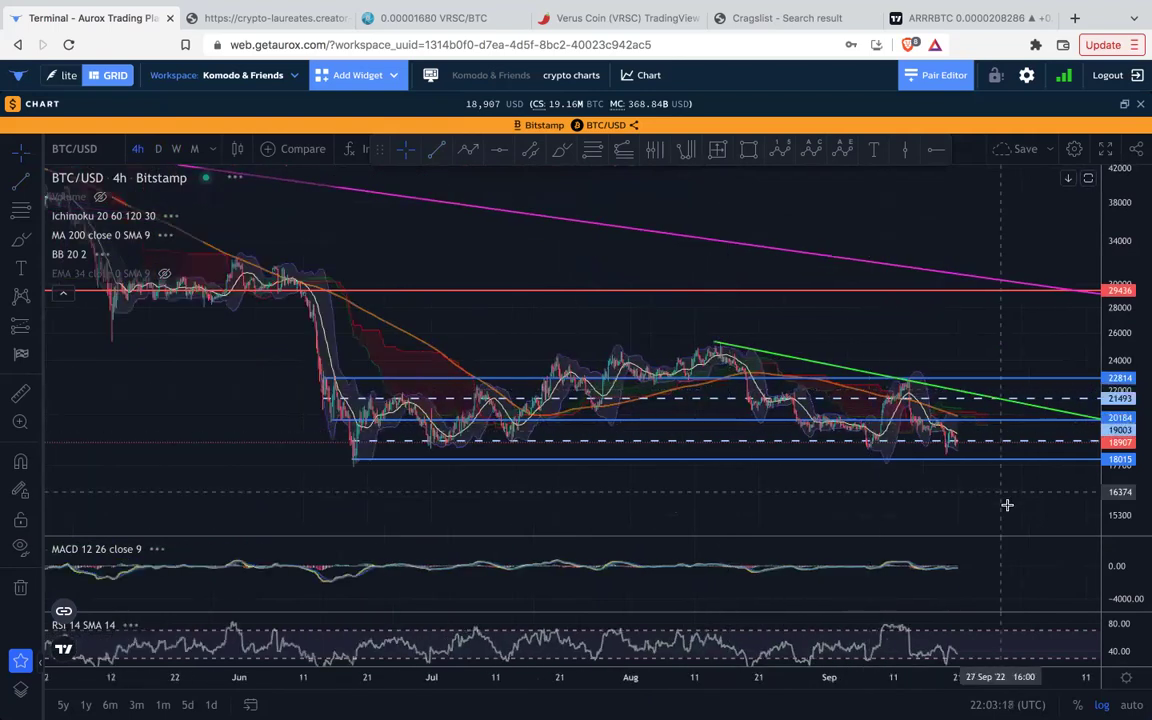
pyautogui.moveTo(728, 481); pyautogui.dragTo(672, 471)
pyautogui.moveTo(1125, 512); pyautogui.dragTo(1119, 377)
pyautogui.scroll(5, 620, 456)
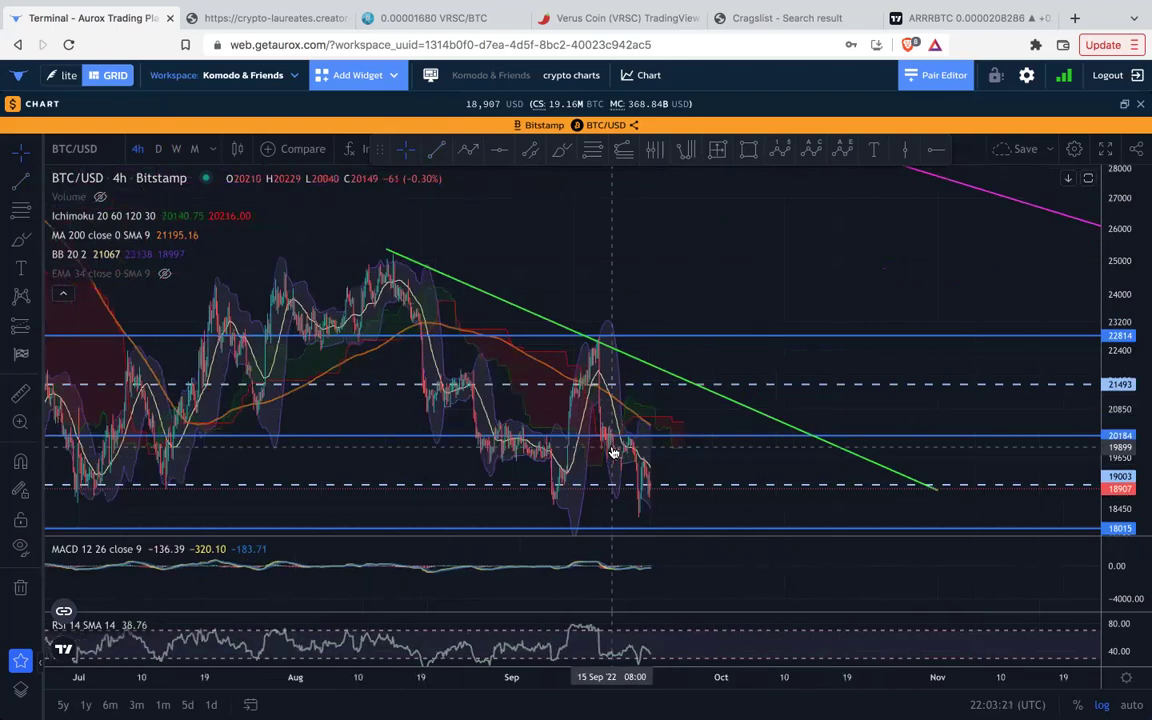
pyautogui.scroll(2, 600, 420)
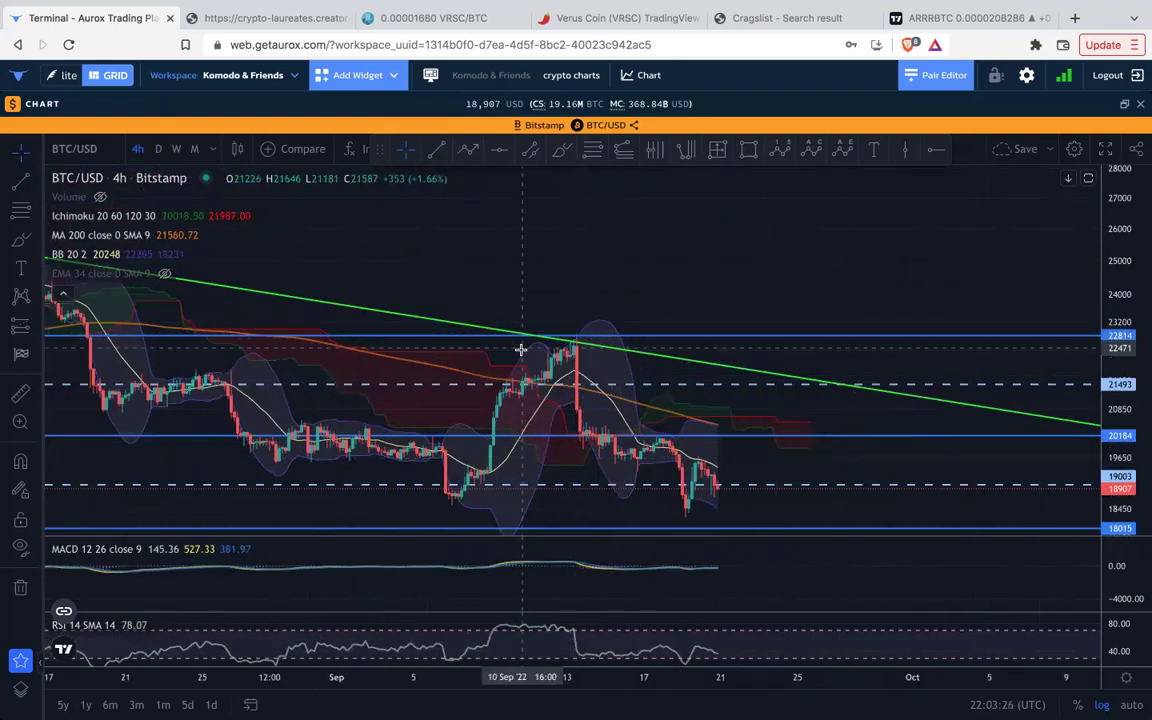
pyautogui.scroll(-3, 520, 349)
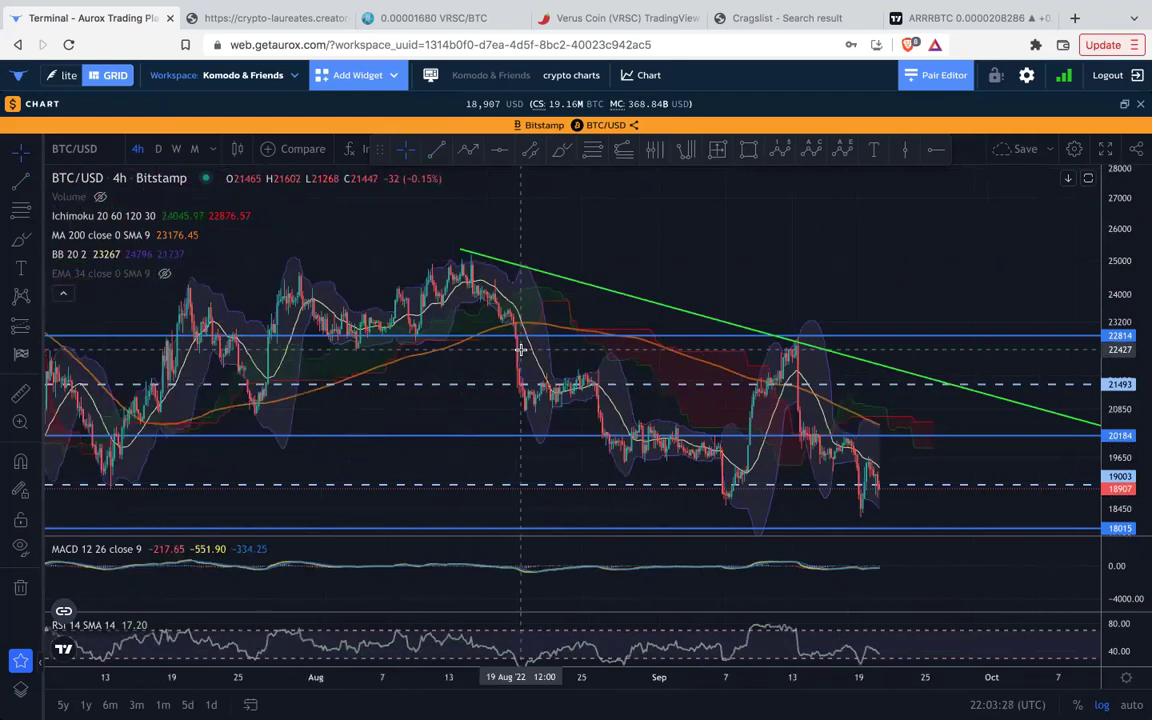
pyautogui.scroll(3, 594, 347)
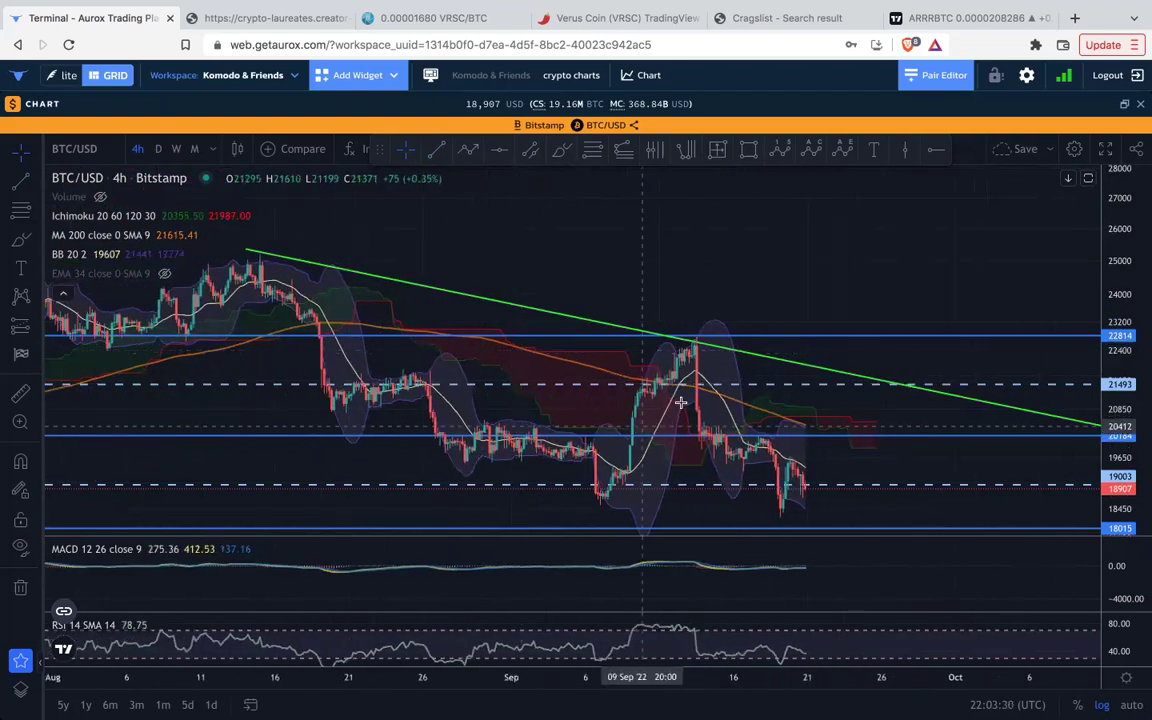
pyautogui.scroll(1, 756, 453)
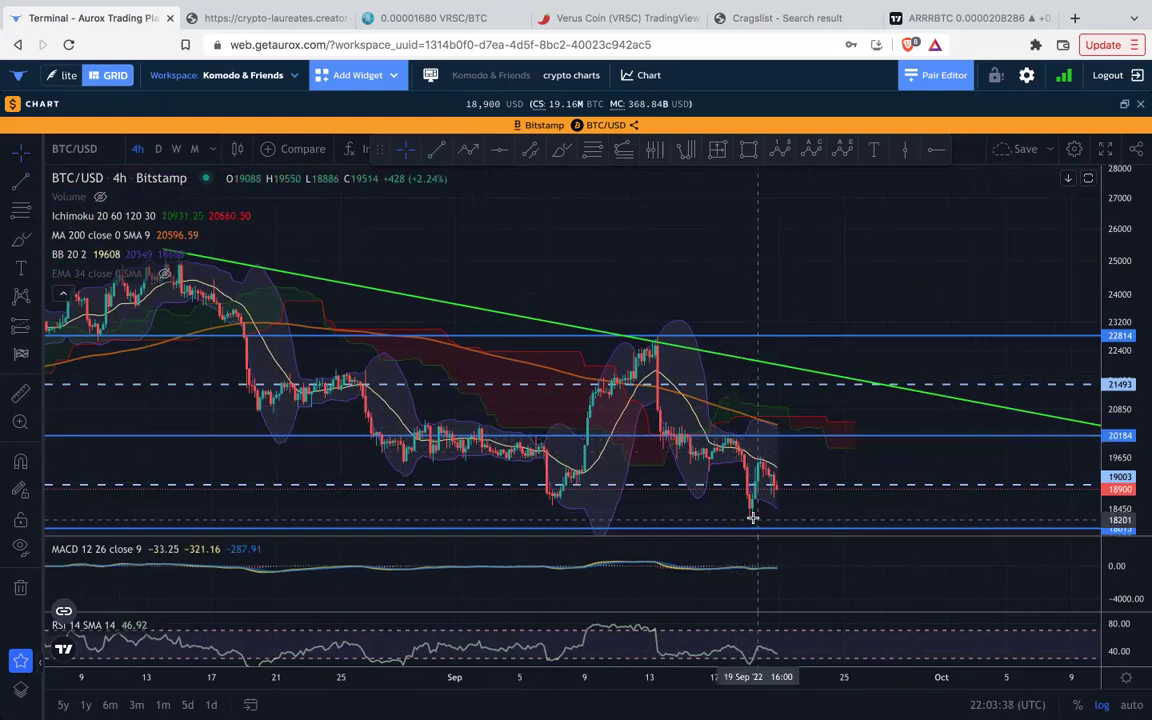
# Draw a short descending trendline on the 4-hour chart from about 20193 on 18 Sep 2022 to about 18326 on 24 Sep 2022.
pyautogui.scroll(-1, 778, 505)
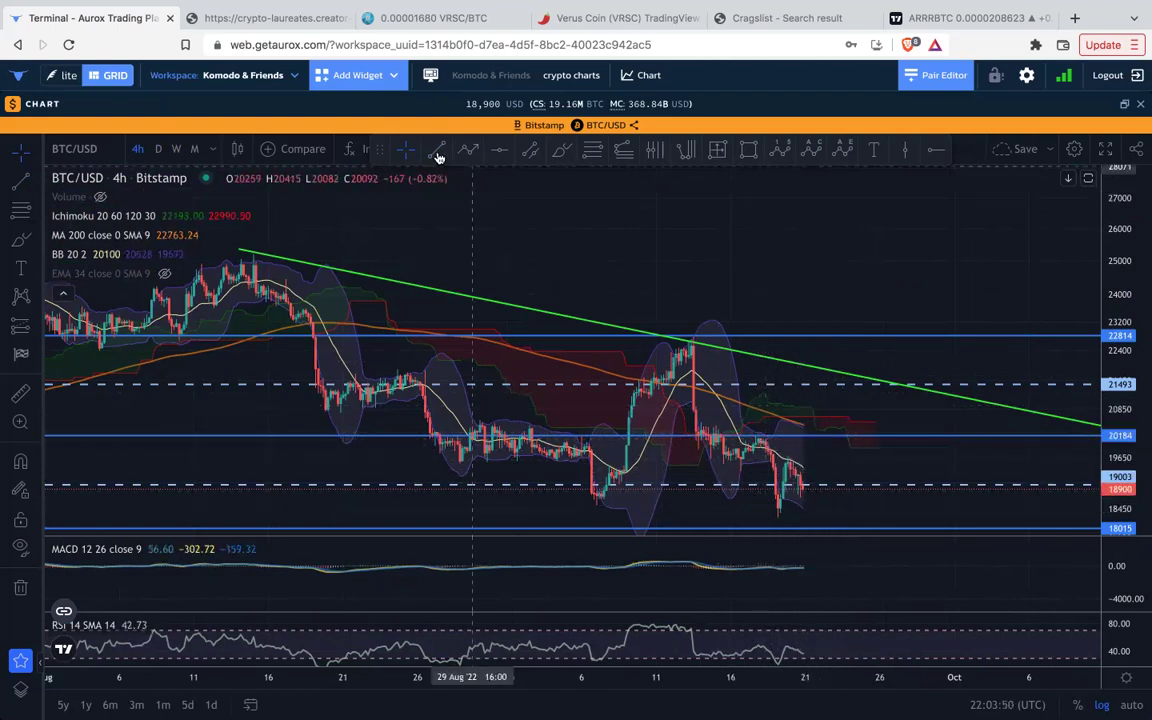
pyautogui.click(761, 436)
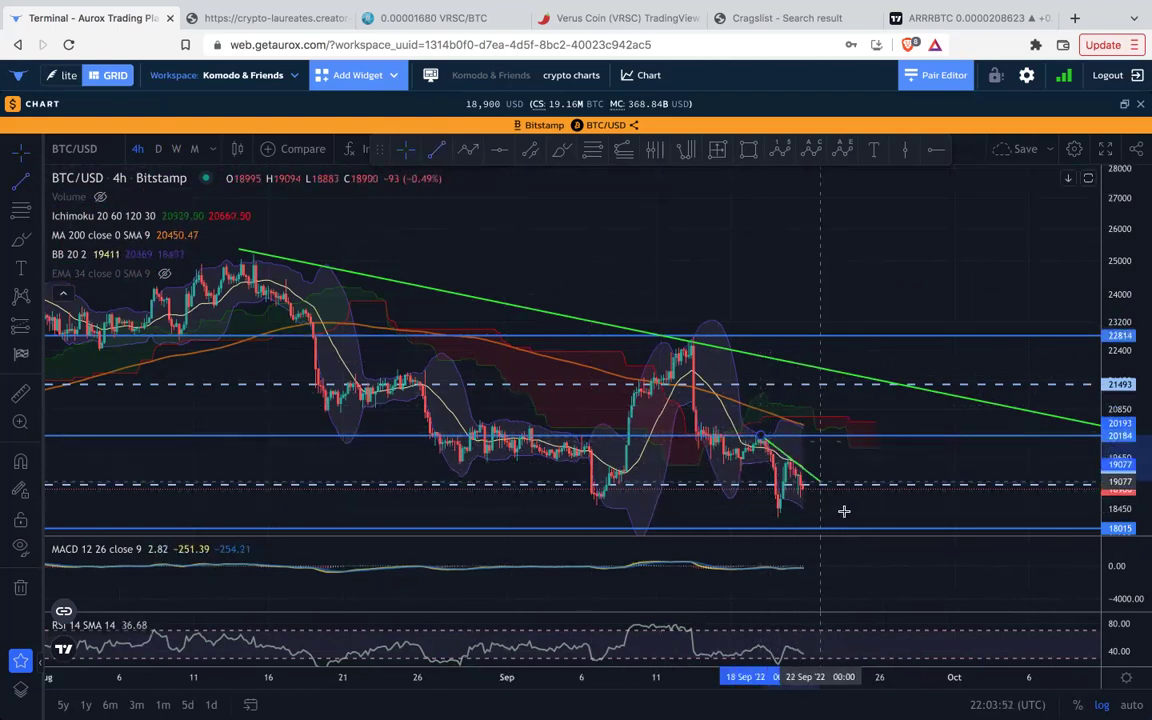
pyautogui.click(857, 516)
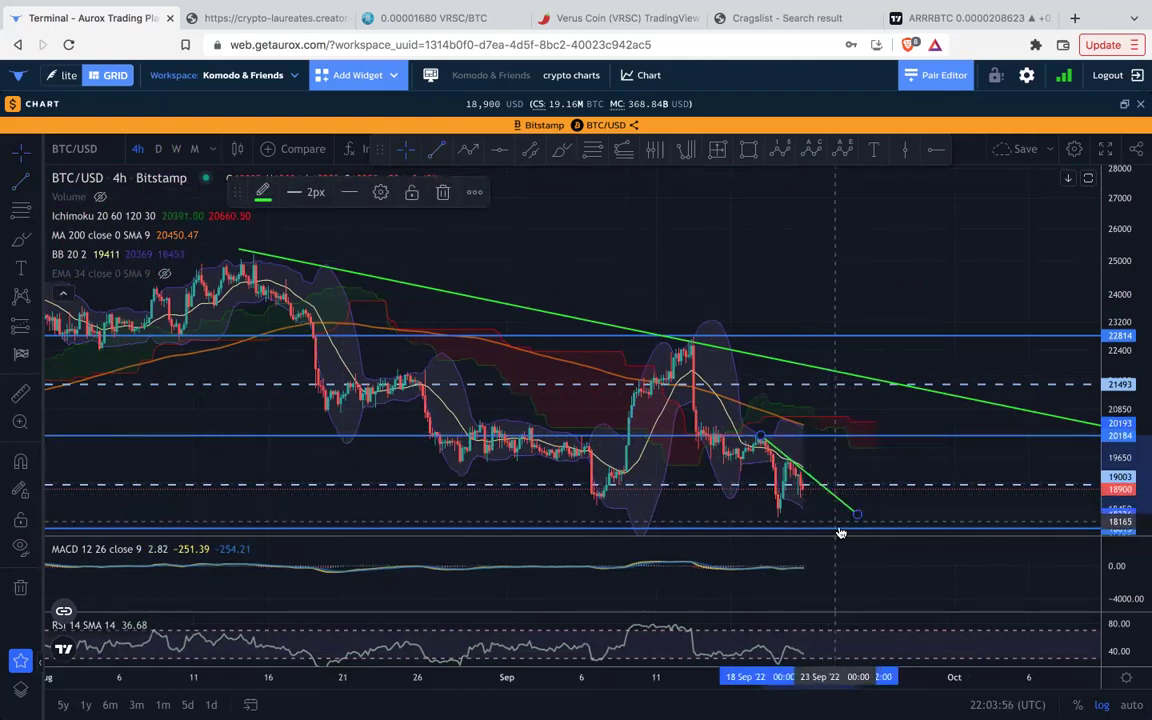
pyautogui.scroll(-3, 840, 526)
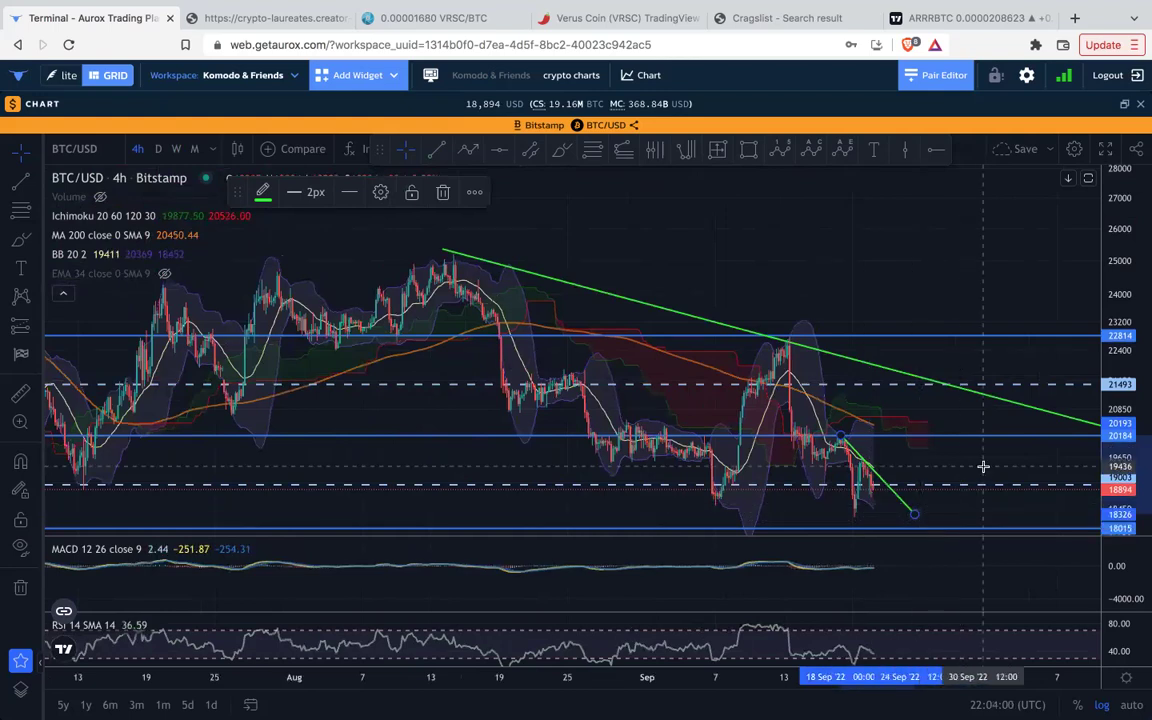
# Delete the short descending trendline from the 4-hour chart.
pyautogui.press('Delete')
pyautogui.scroll(-2, 957, 427)
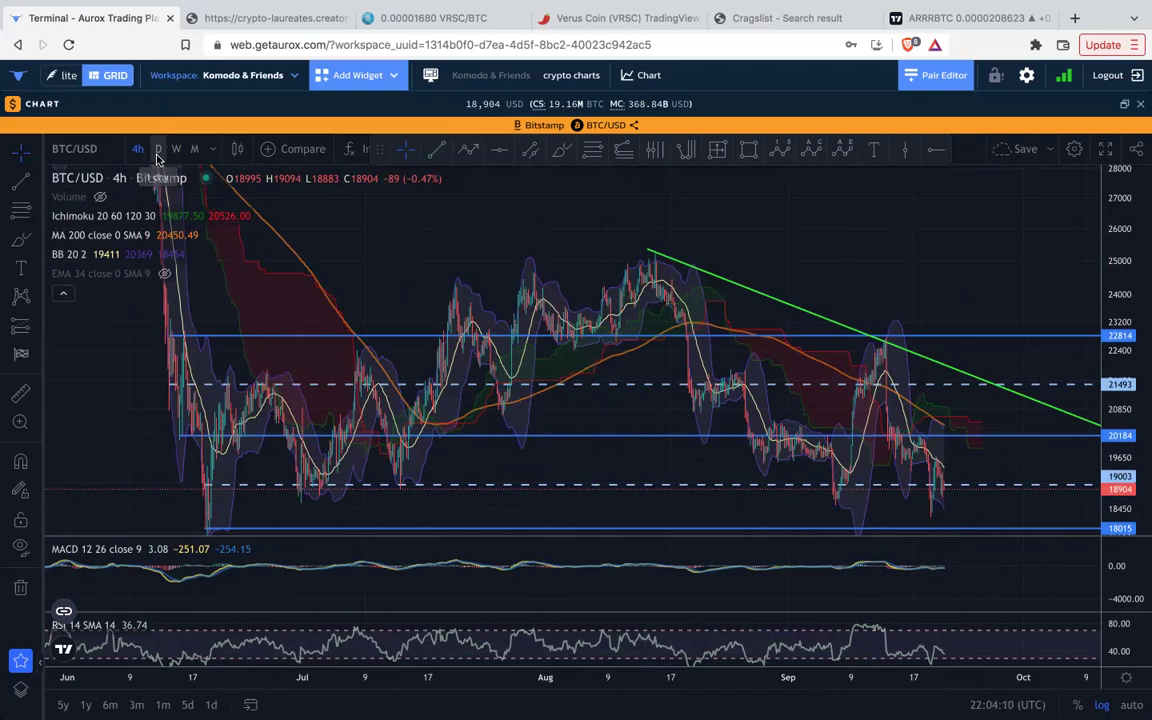
# Switch to the daily interval and extend the green trendline's lower end to about 16532 on 4 Dec 2022.
pyautogui.click(158, 149)
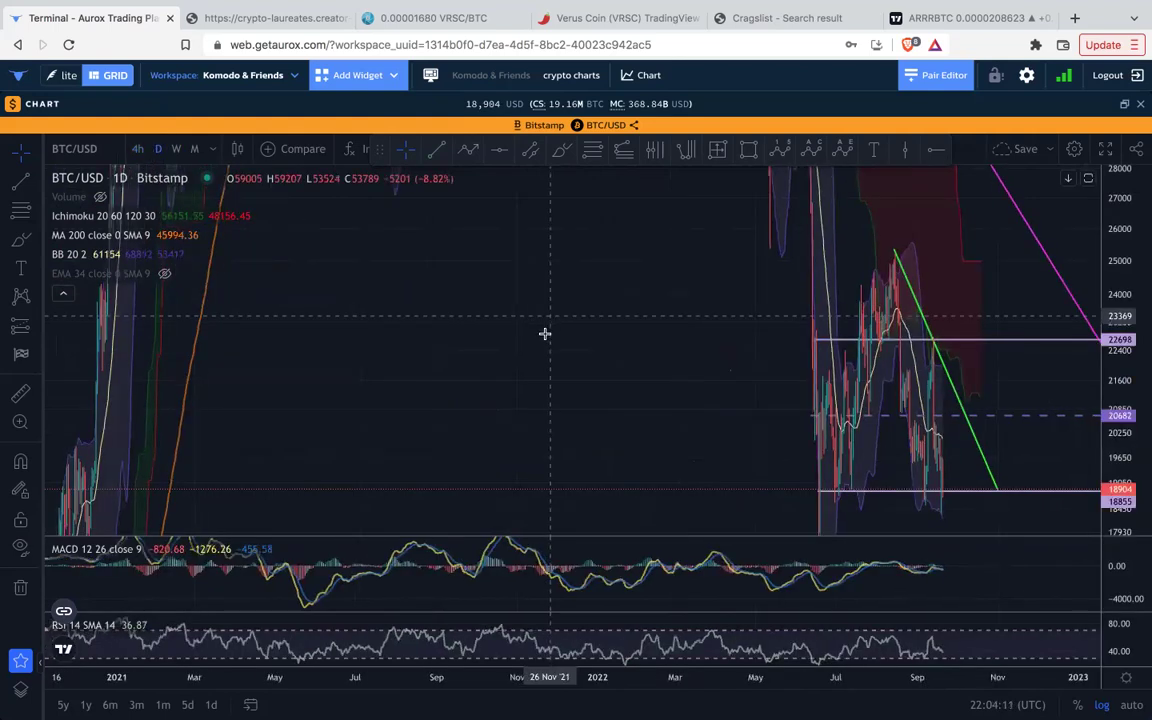
pyautogui.scroll(5, 544, 333)
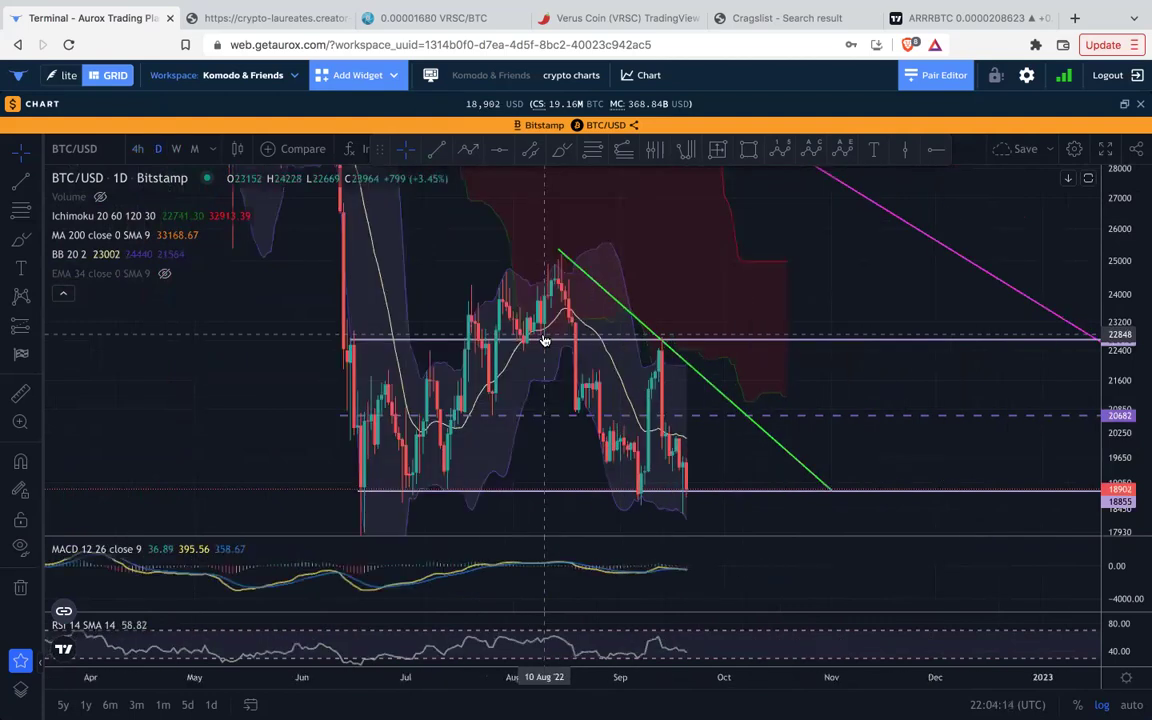
pyautogui.scroll(1, 544, 340)
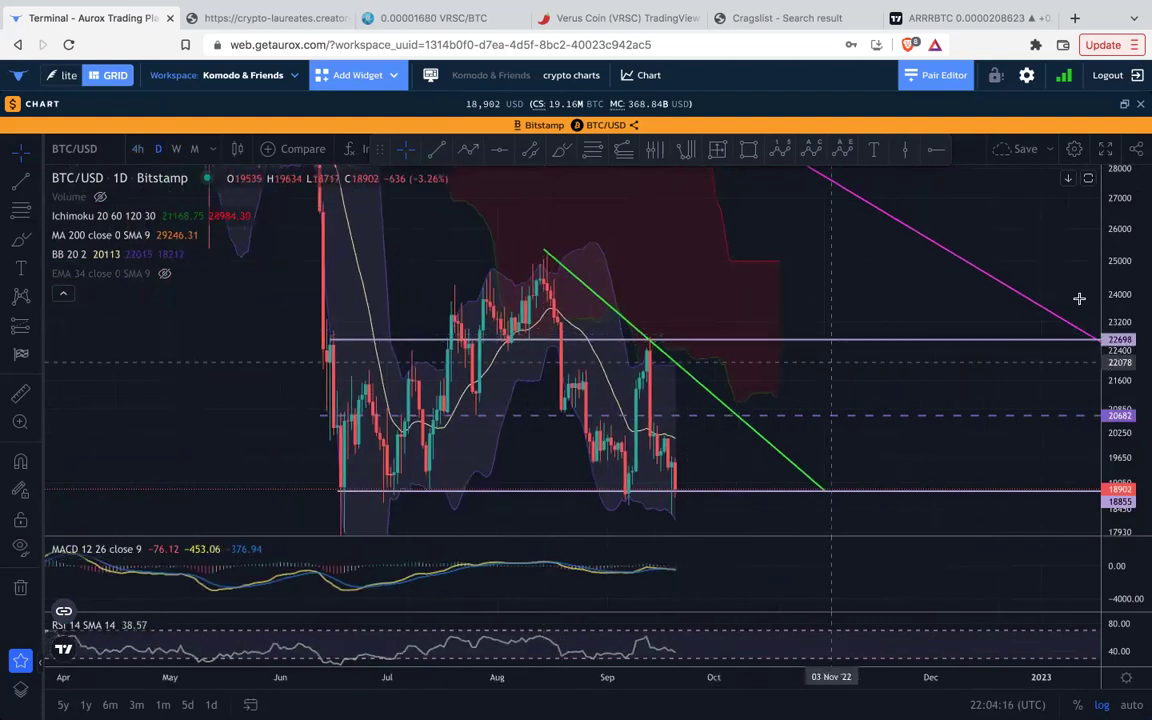
pyautogui.moveTo(1121, 301); pyautogui.dragTo(1123, 373)
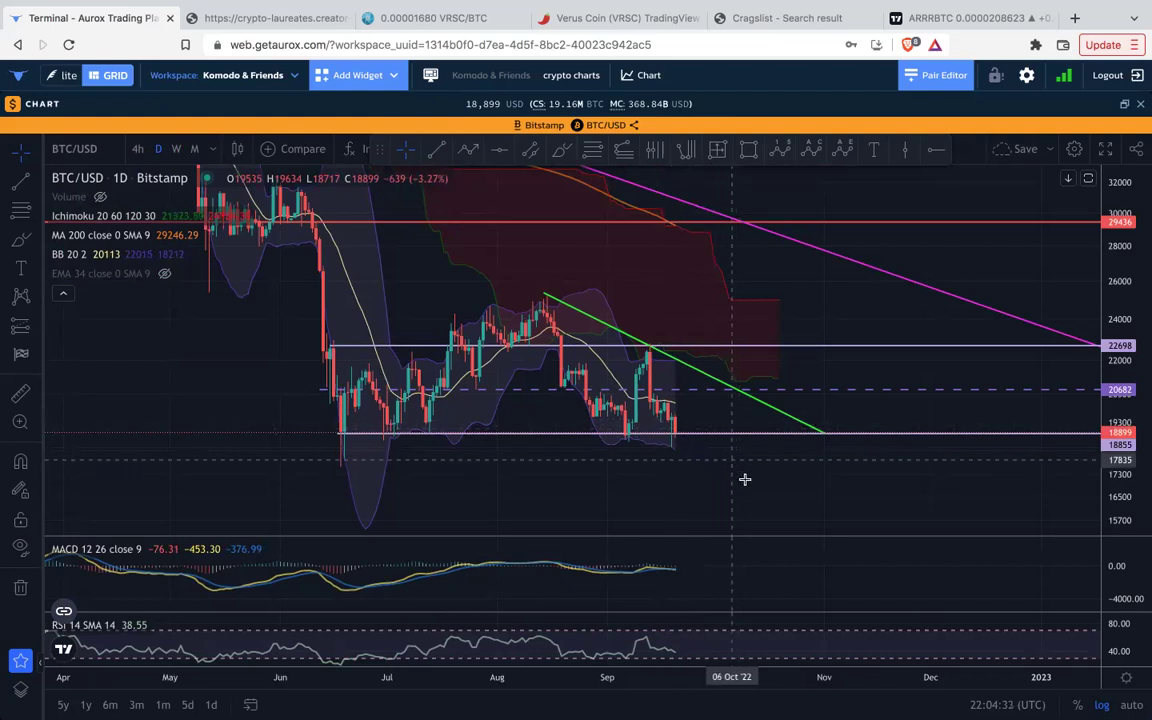
pyautogui.moveTo(826, 435); pyautogui.dragTo(940, 495)
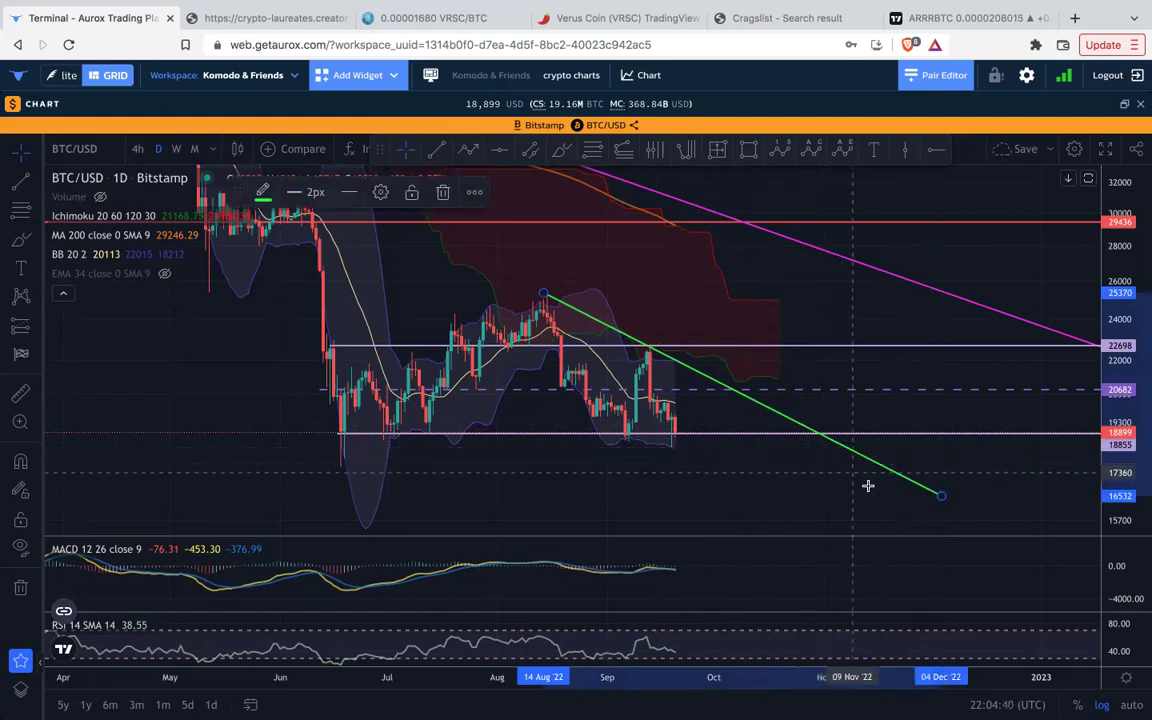
# Switch to the weekly interval and fit the price range between the 64665 and 12050 levels to examine the magenta trendline.
pyautogui.scroll(-2, 694, 437)
pyautogui.scroll(-3, 716, 439)
pyautogui.moveTo(1111, 355); pyautogui.dragTo(1111, 448)
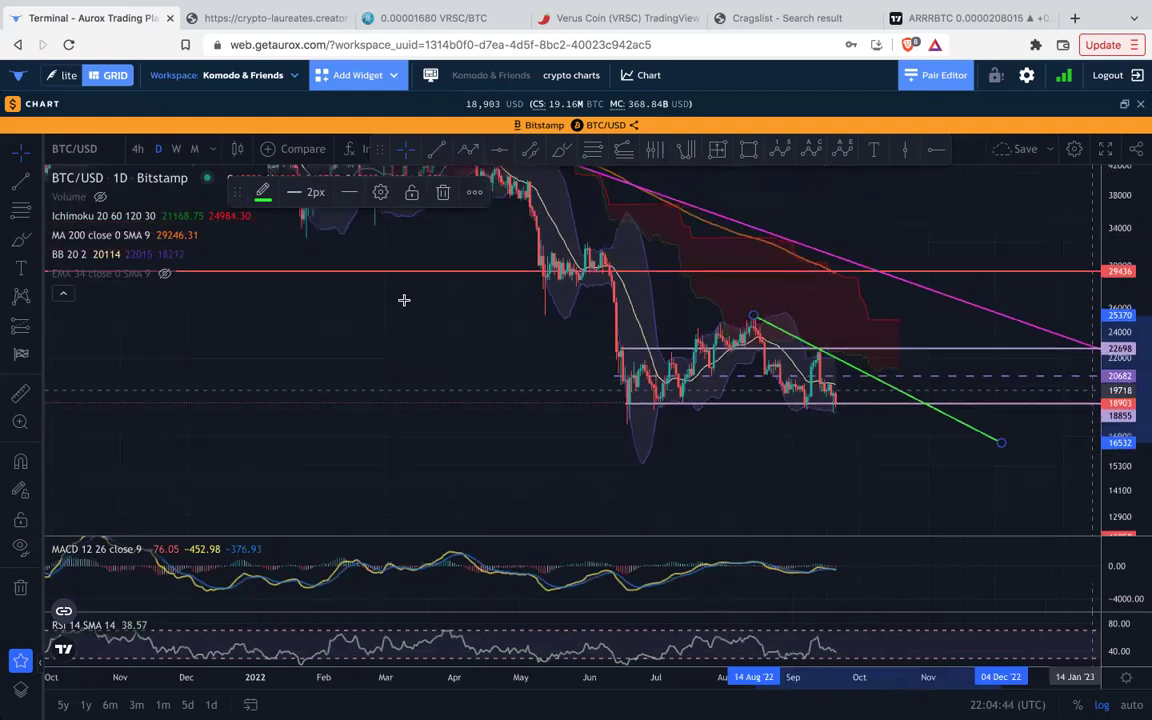
pyautogui.click(176, 149)
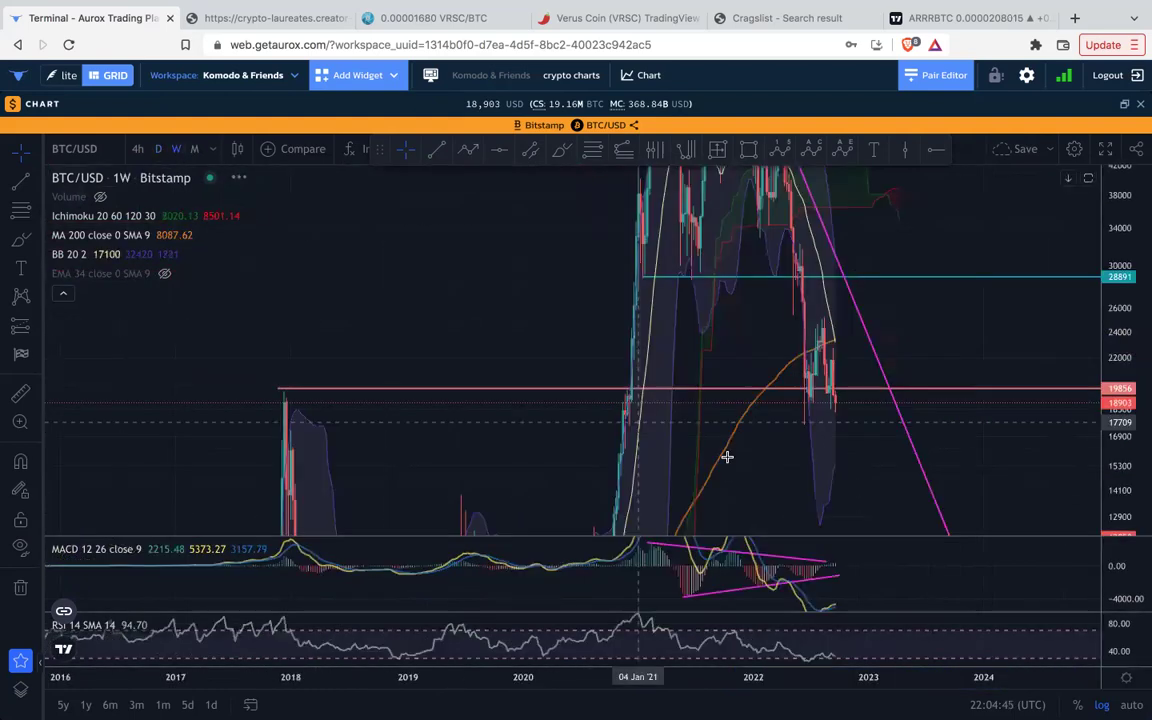
pyautogui.scroll(5, 720, 462)
pyautogui.moveTo(1137, 258); pyautogui.dragTo(1131, 442)
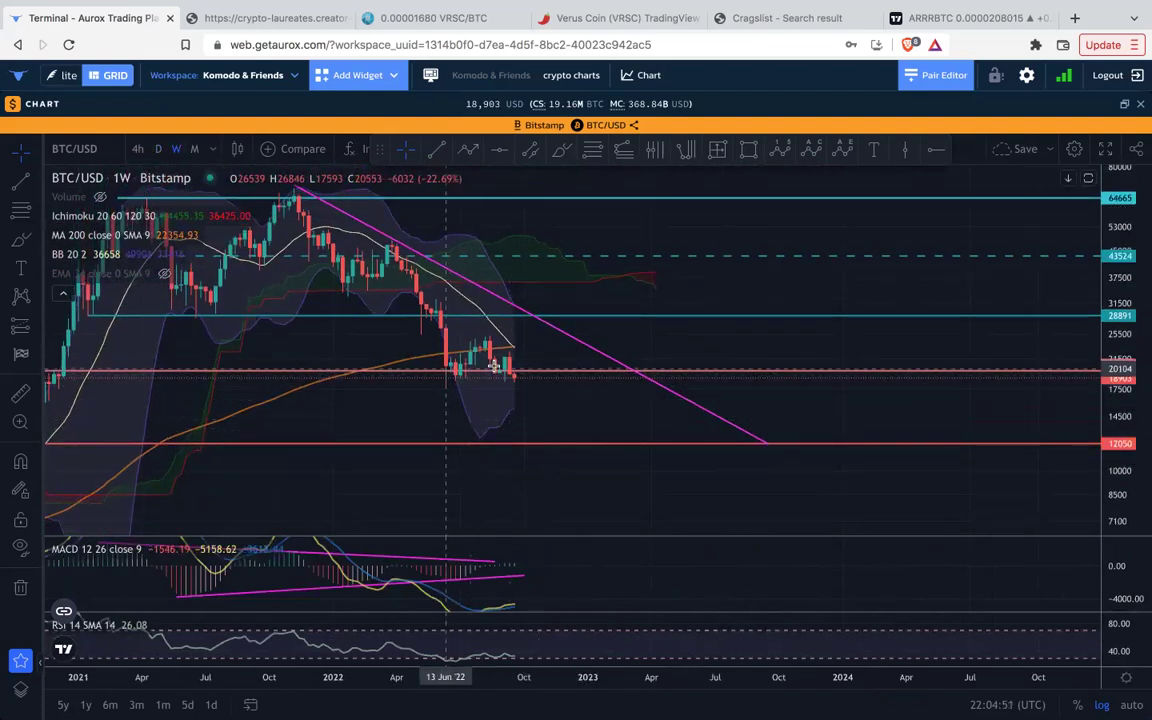
pyautogui.scroll(-1, 408, 377)
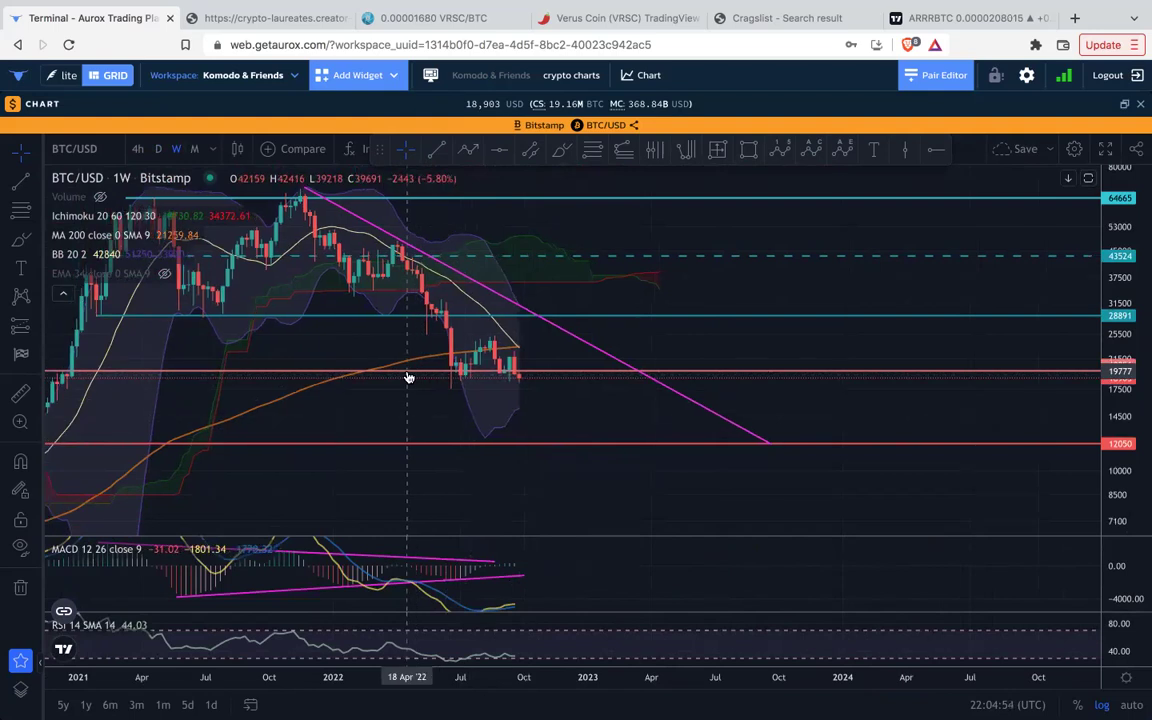
pyautogui.scroll(-4, 408, 377)
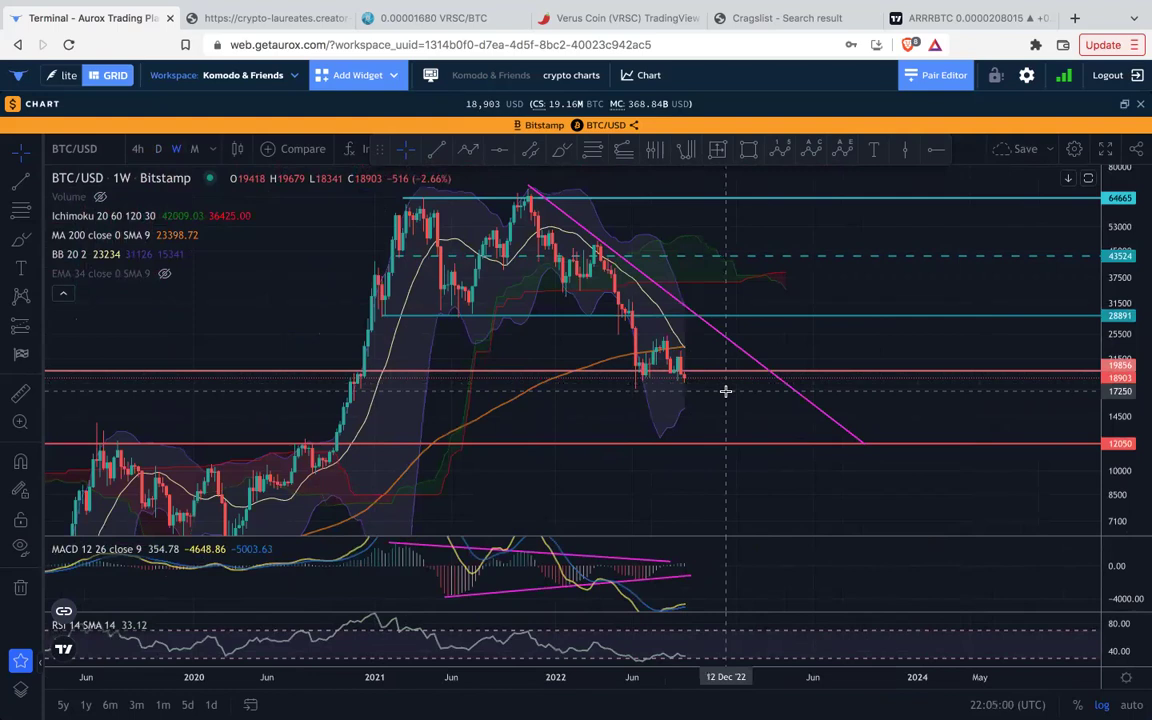
pyautogui.moveTo(1124, 226); pyautogui.dragTo(1124, 258)
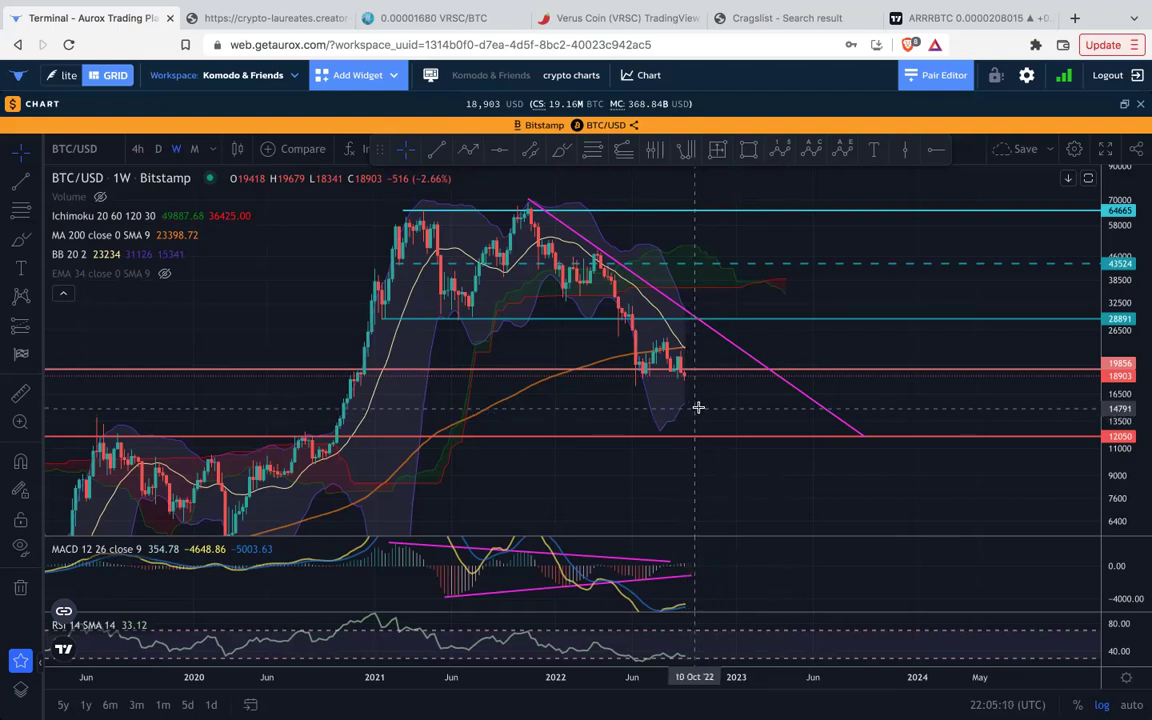
# Compare current weekly price with the 2018 high and the 19856 and 12050 support lines.
pyautogui.scroll(-3, 697, 408)
pyautogui.scroll(-1, 701, 410)
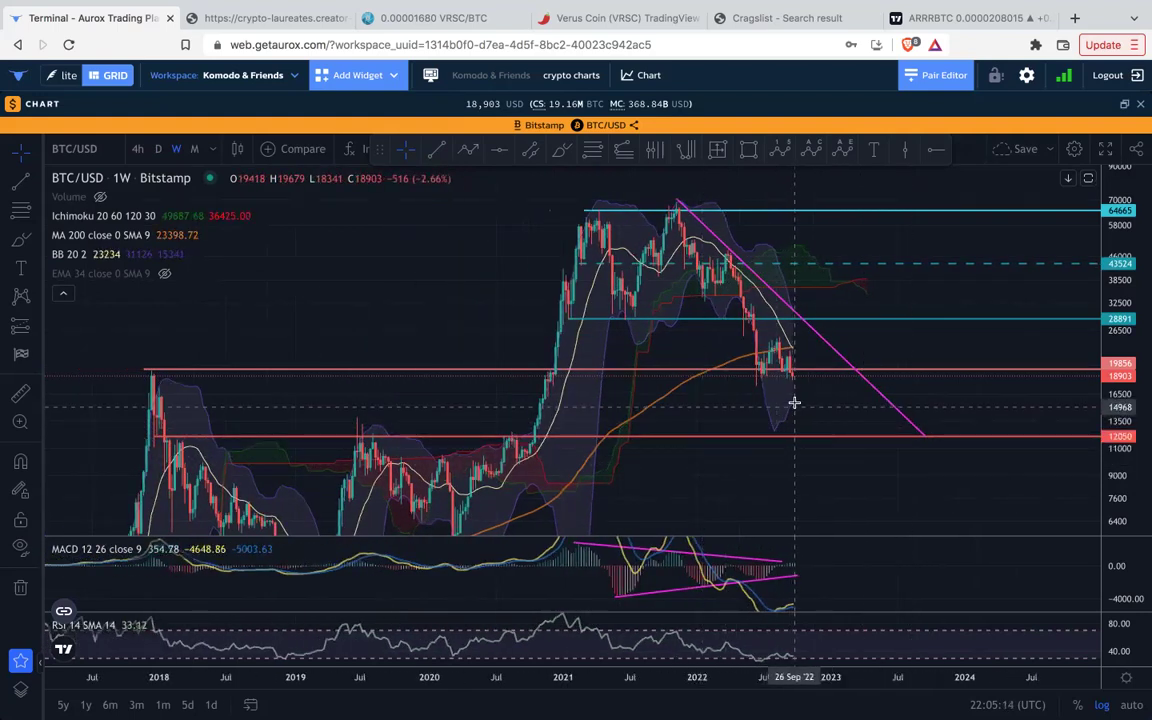
pyautogui.scroll(2, 823, 424)
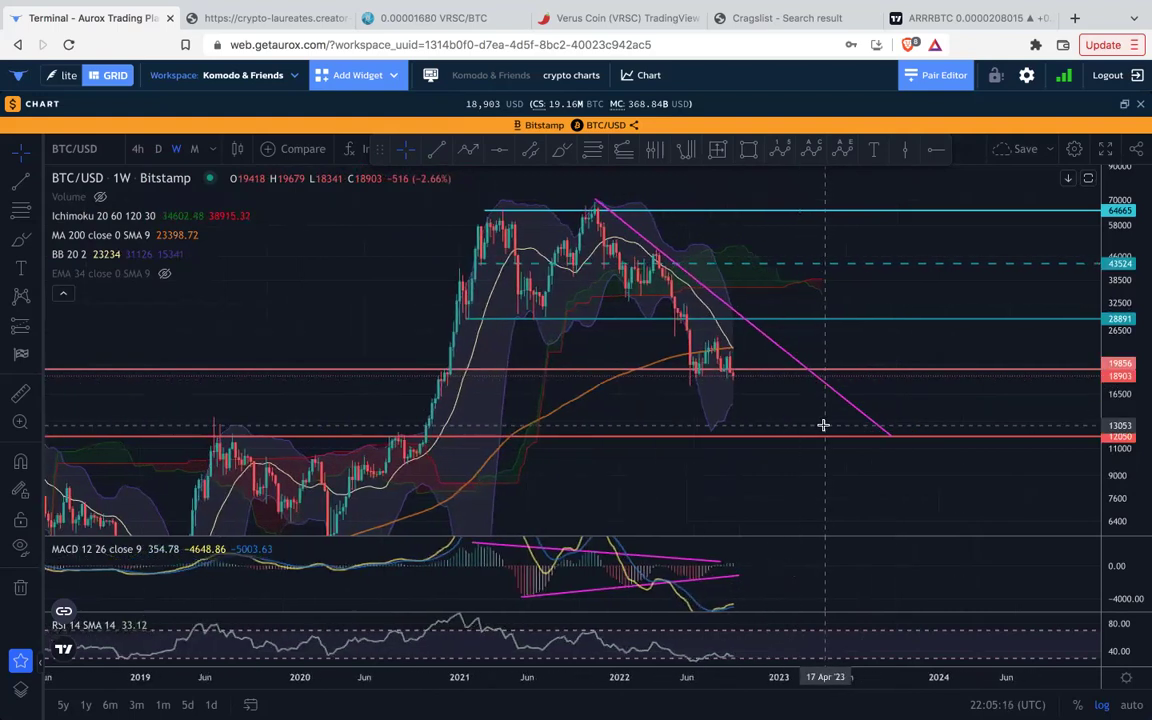
pyautogui.scroll(1, 823, 425)
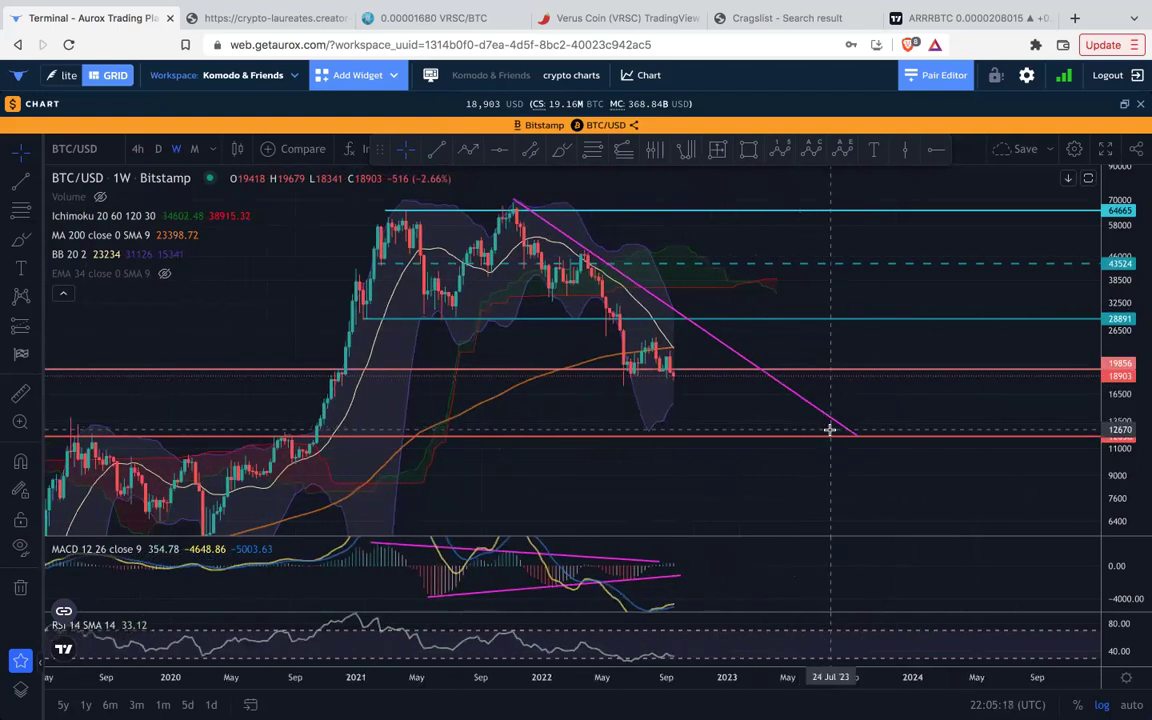
pyautogui.scroll(-2, 826, 430)
pyautogui.scroll(-1, 283, 393)
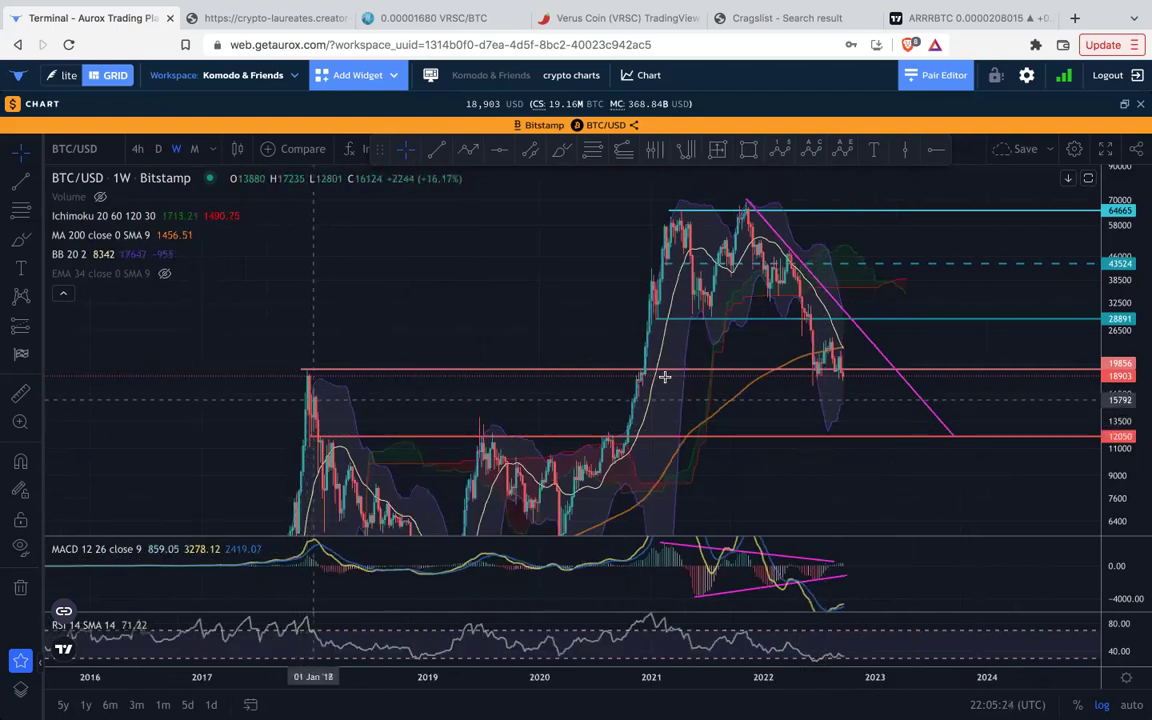
pyautogui.scroll(3, 992, 403)
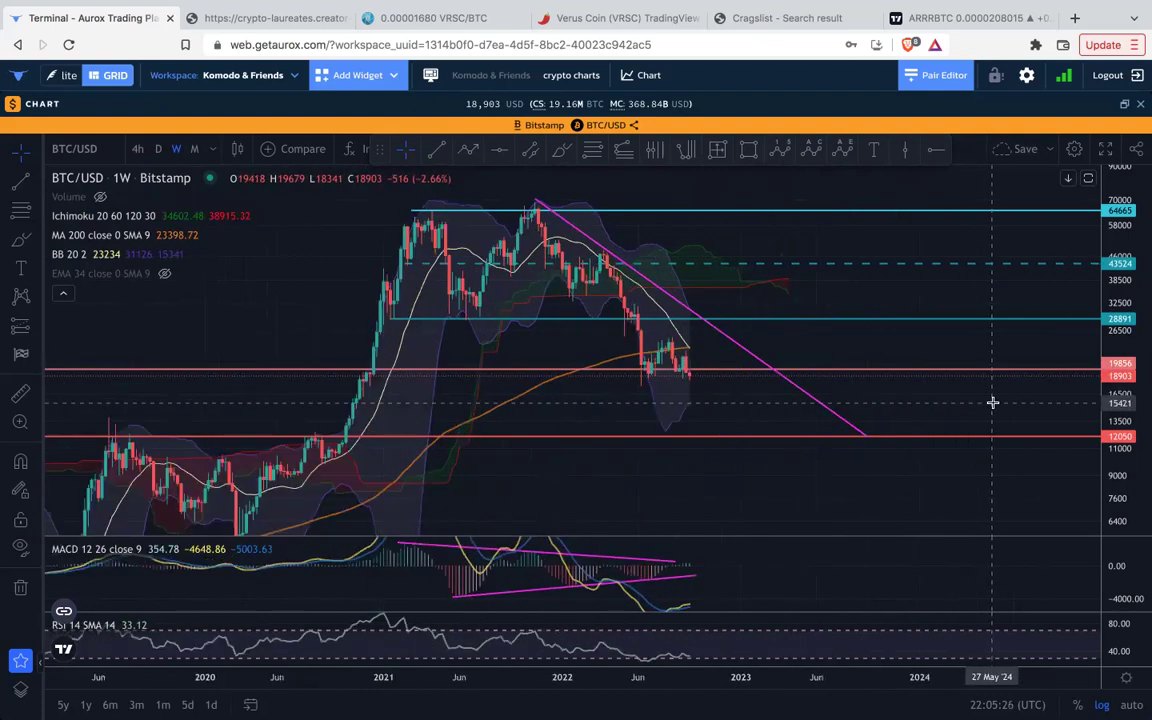
pyautogui.scroll(2, 992, 403)
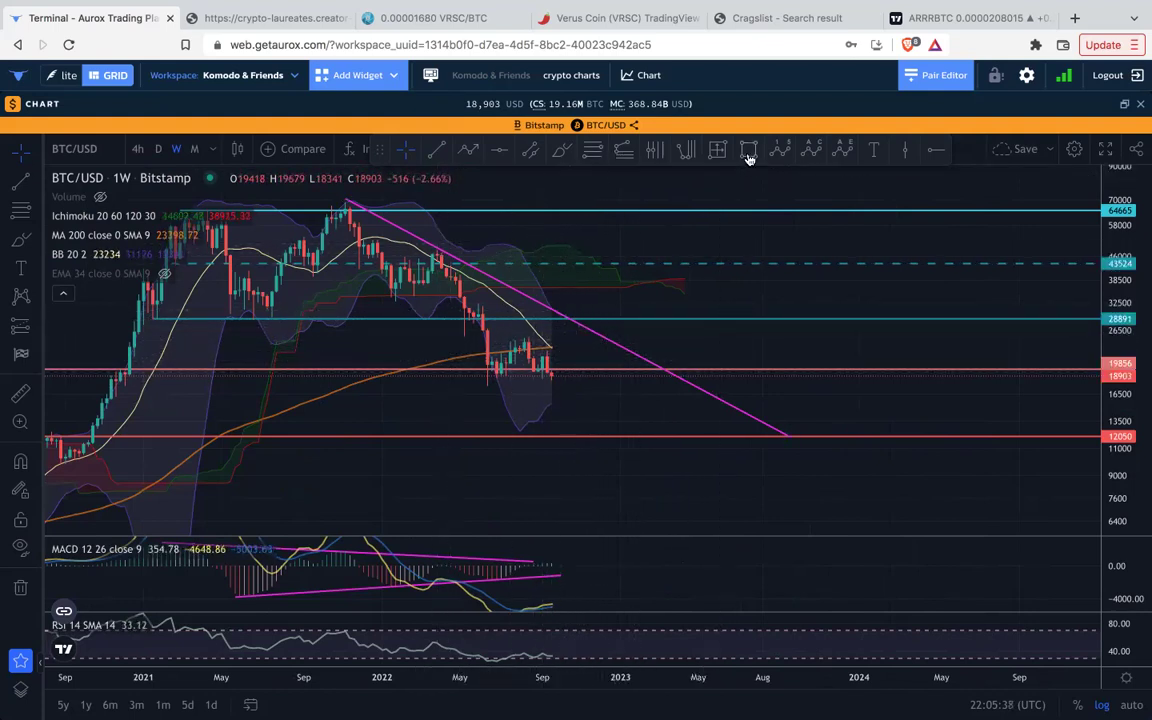
# Draw a rectangle around the weekly consolidation from about May 2022 to January 2023, between about 24800 and 18500.
pyautogui.click(471, 341)
pyautogui.click(629, 379)
pyautogui.click(709, 340)
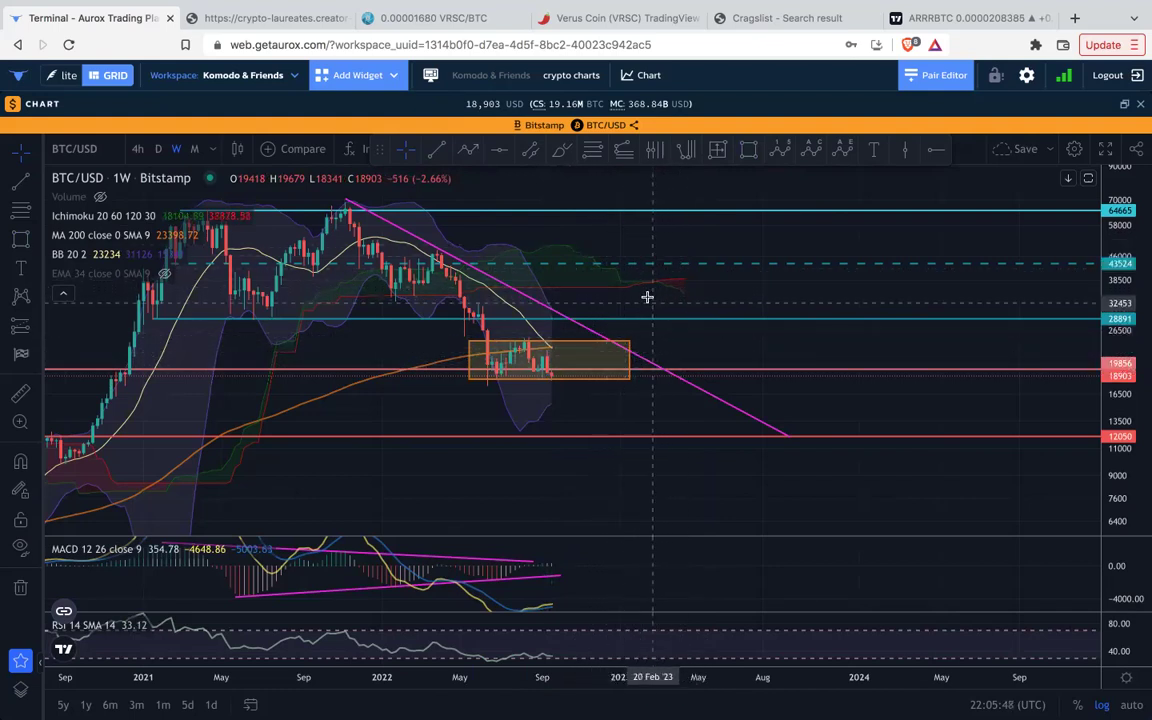
# Sketch two short descending brush strokes at the rectangle to illustrate the moving average and price path, and remove both.
pyautogui.scroll(-1, 647, 297)
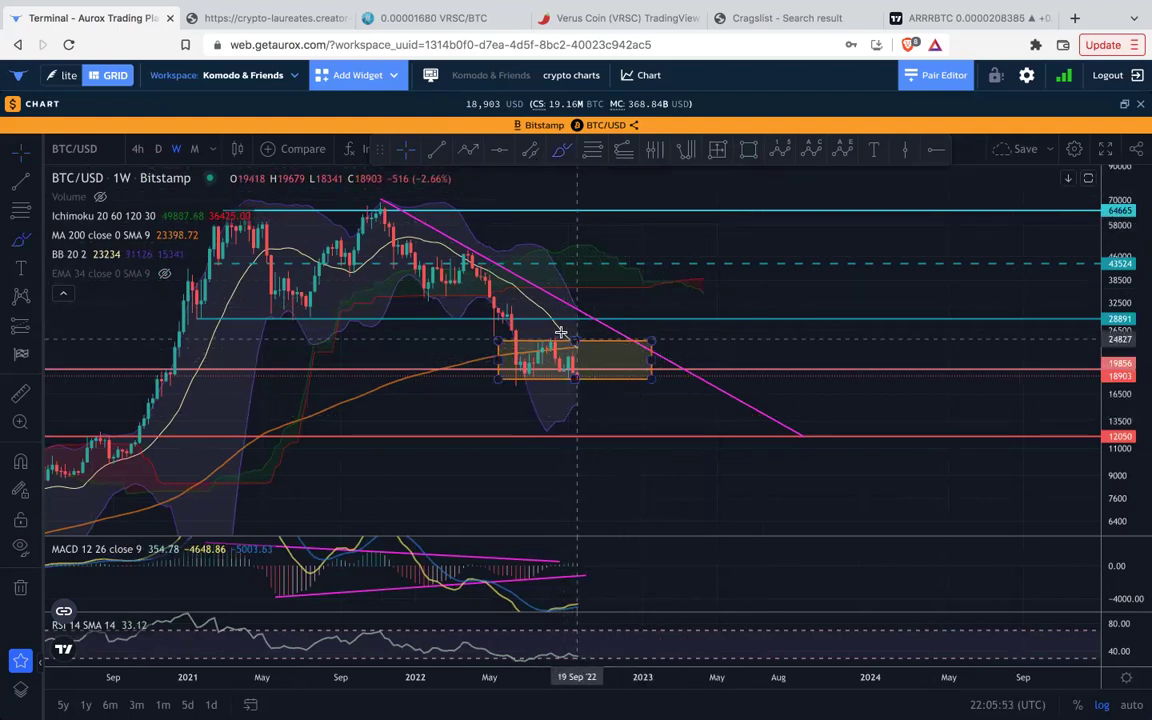
pyautogui.moveTo(561, 332); pyautogui.dragTo(576, 350)
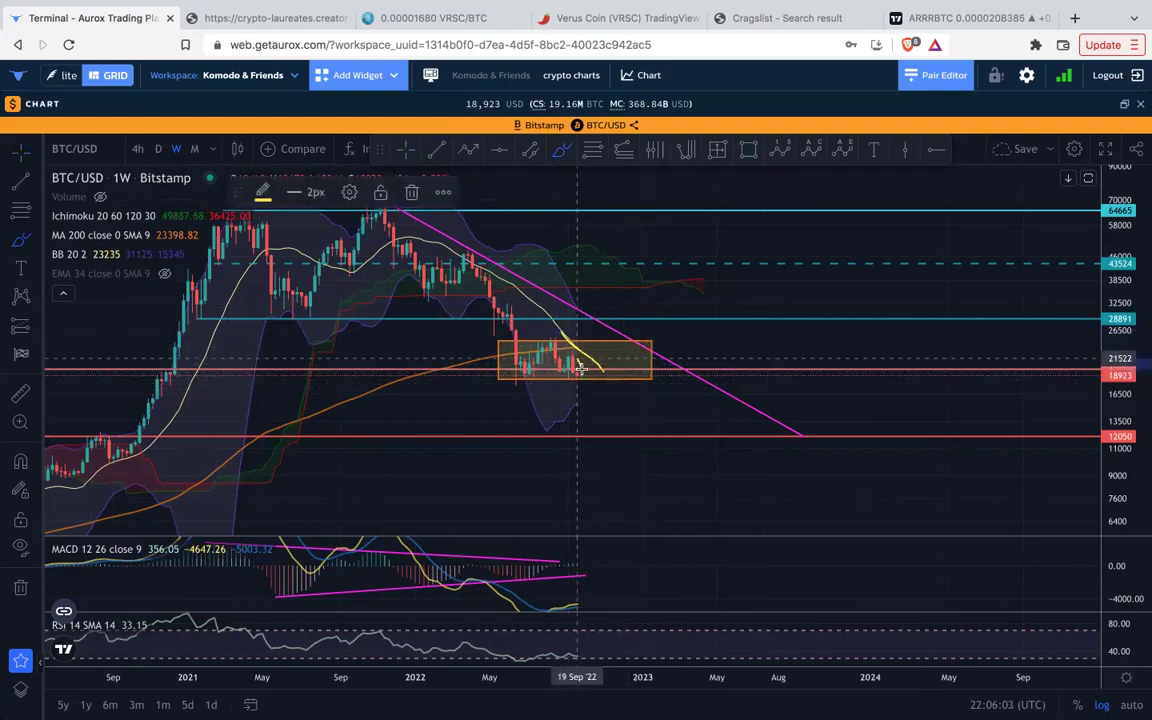
pyautogui.moveTo(596, 396); pyautogui.dragTo(604, 412)
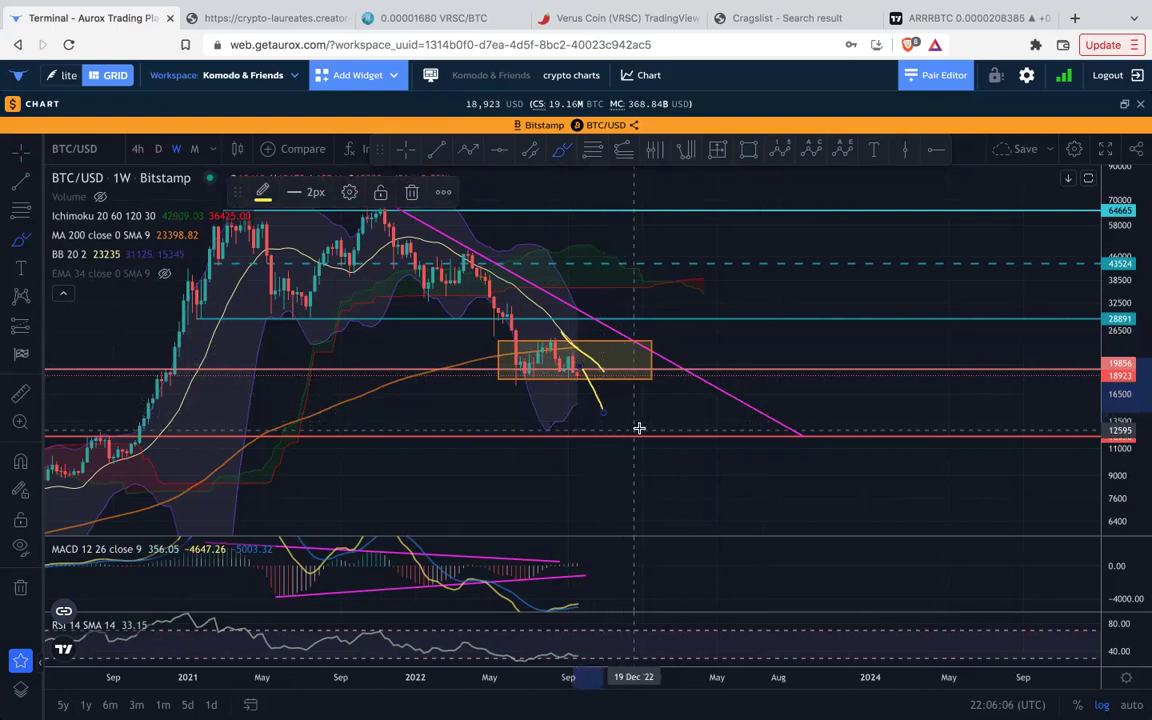
pyautogui.press('Delete')
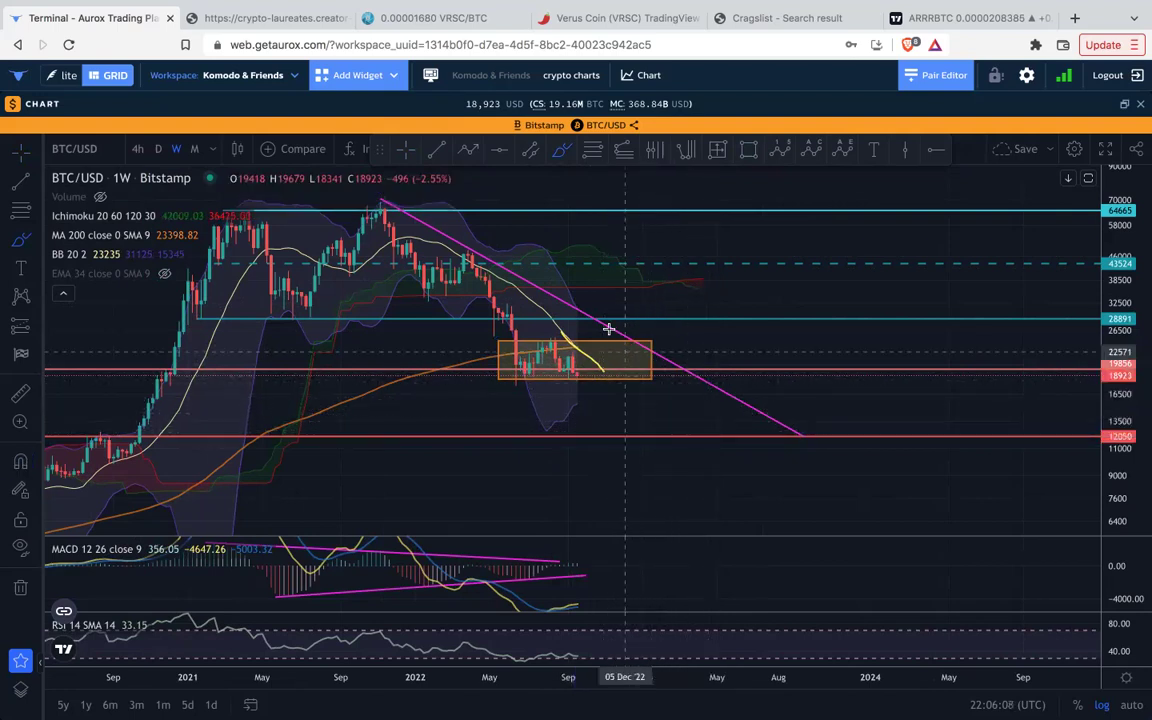
pyautogui.press('super+z')
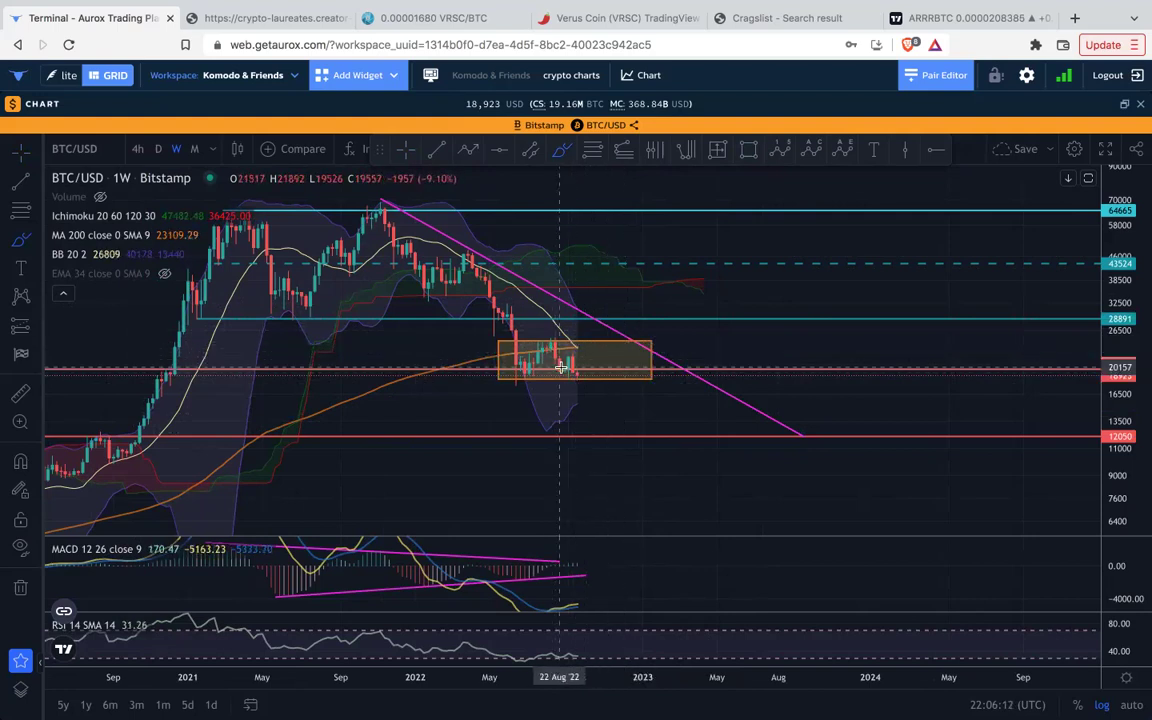
pyautogui.scroll(1, 561, 368)
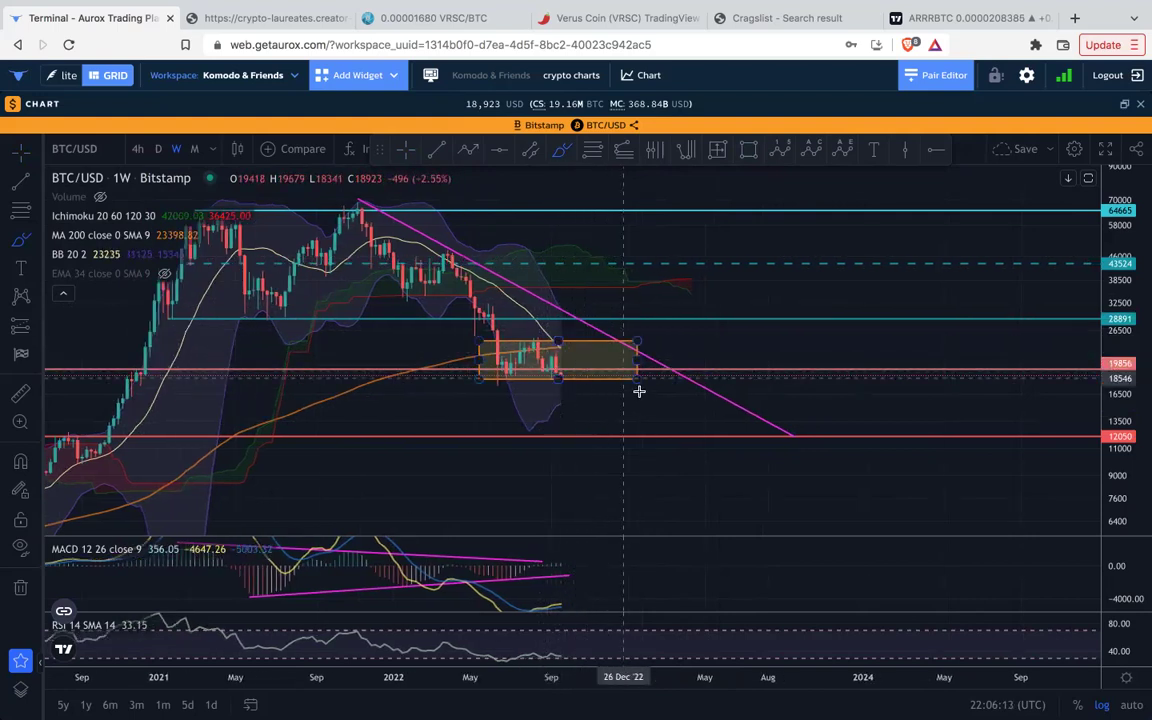
# Minimize the BTC/USD chart and open the Binance KMD/BTC chart maximized.
pyautogui.click(1124, 105)
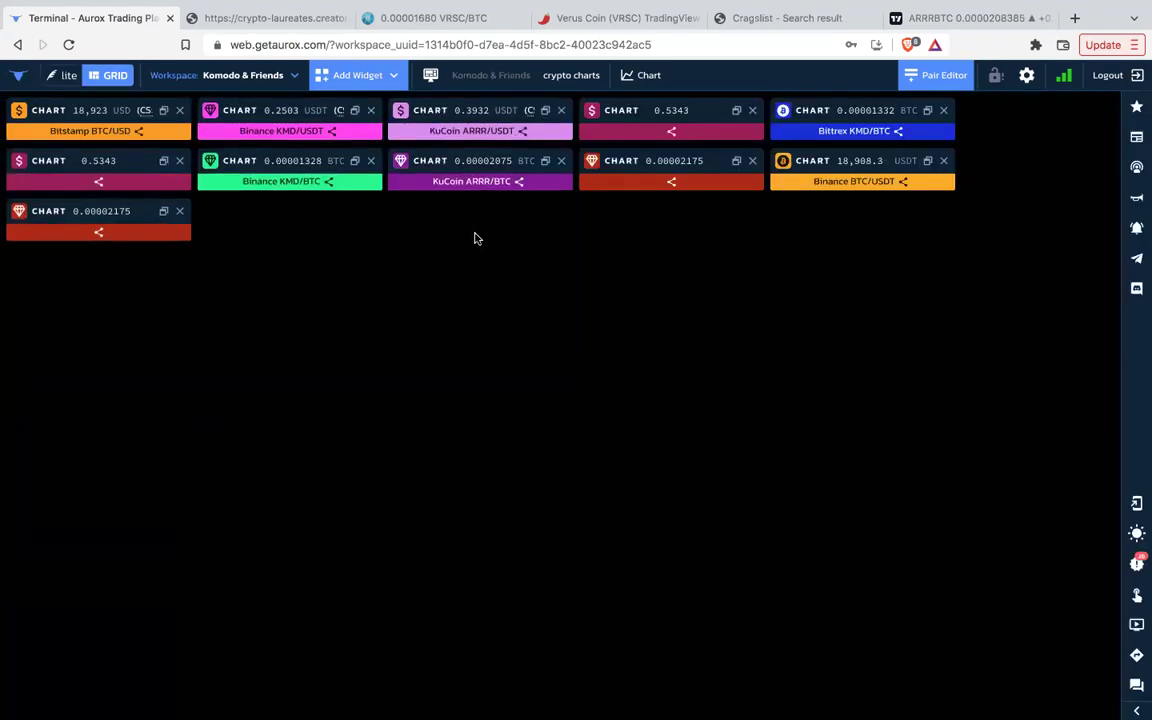
pyautogui.click(355, 161)
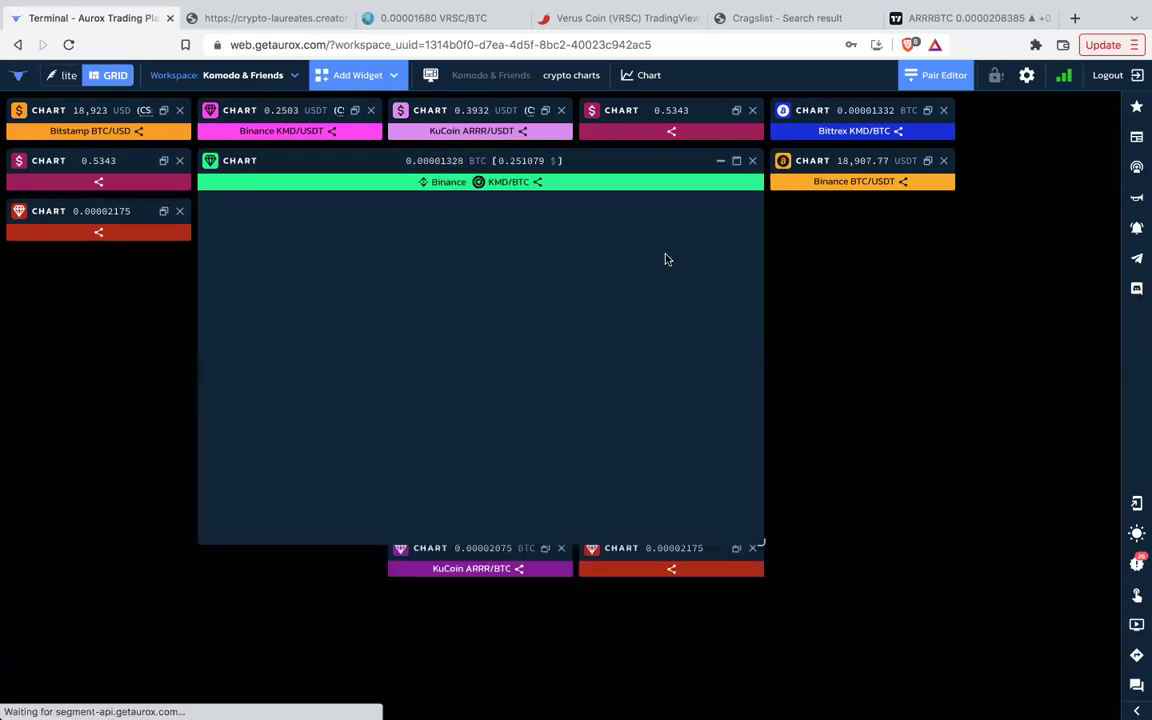
pyautogui.click(736, 161)
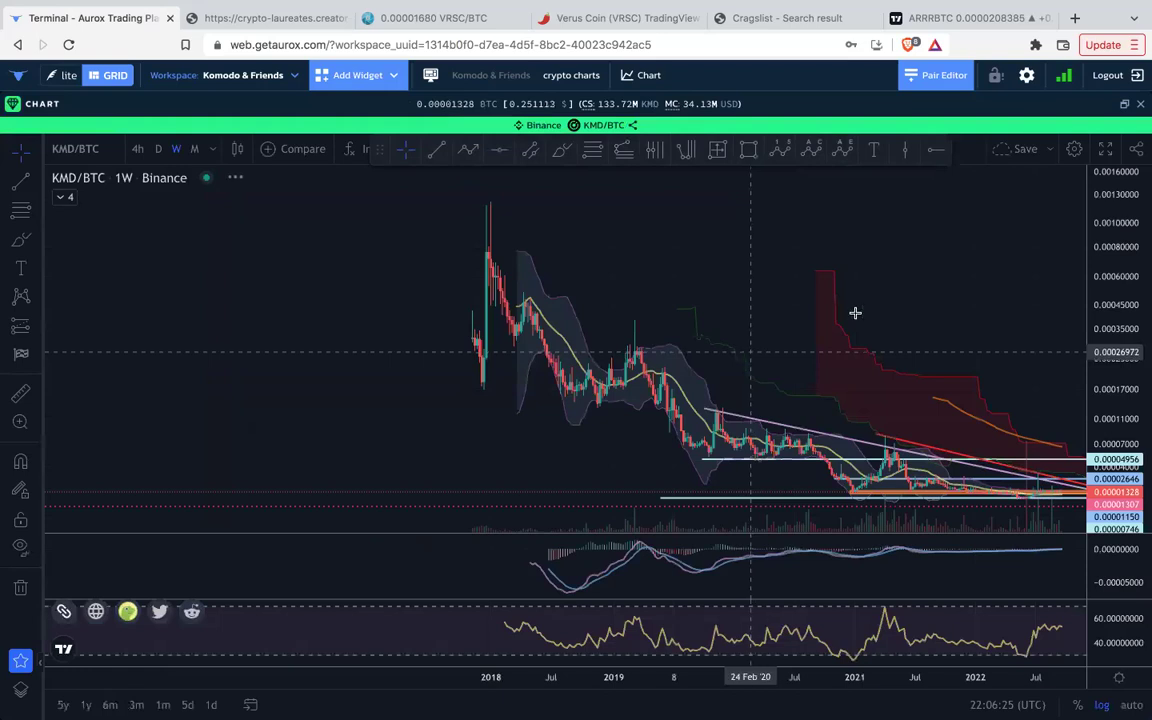
# Enlarge the recent weekly KMD/BTC price action to examine the orange consolidation box under the descending trendlines.
pyautogui.moveTo(866, 283); pyautogui.dragTo(597, 256)
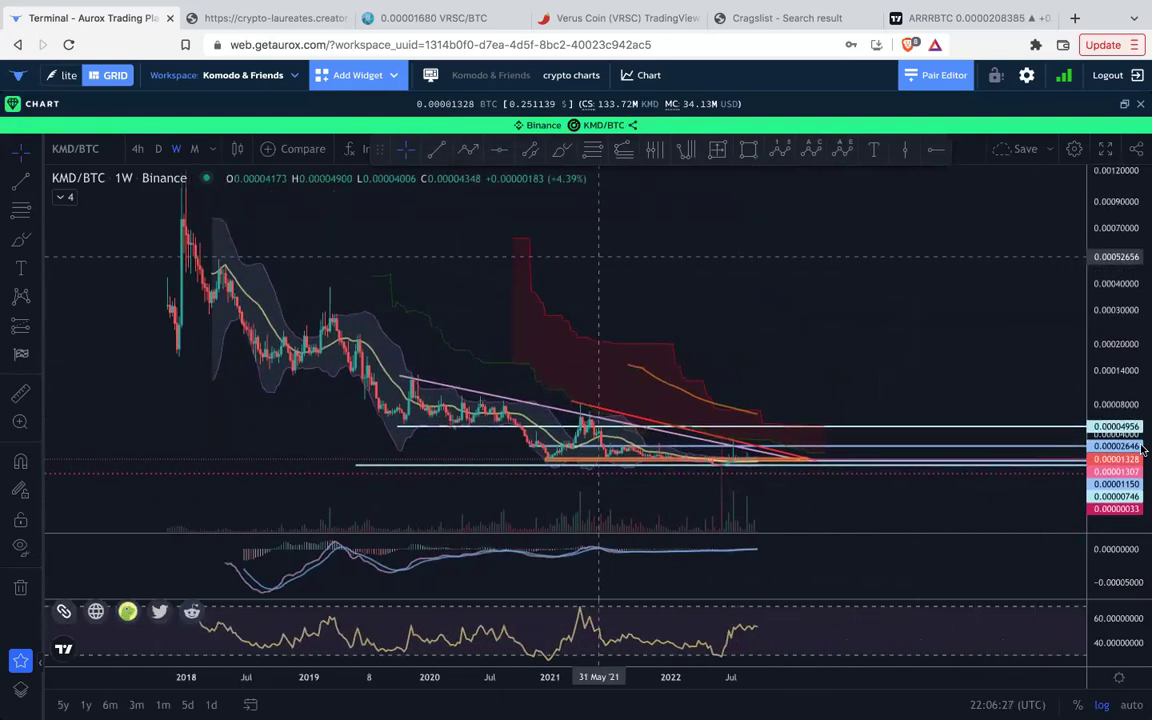
pyautogui.moveTo(1116, 452); pyautogui.dragTo(1100, 357)
pyautogui.moveTo(951, 381); pyautogui.dragTo(784, 319)
pyautogui.scroll(7, 782, 325)
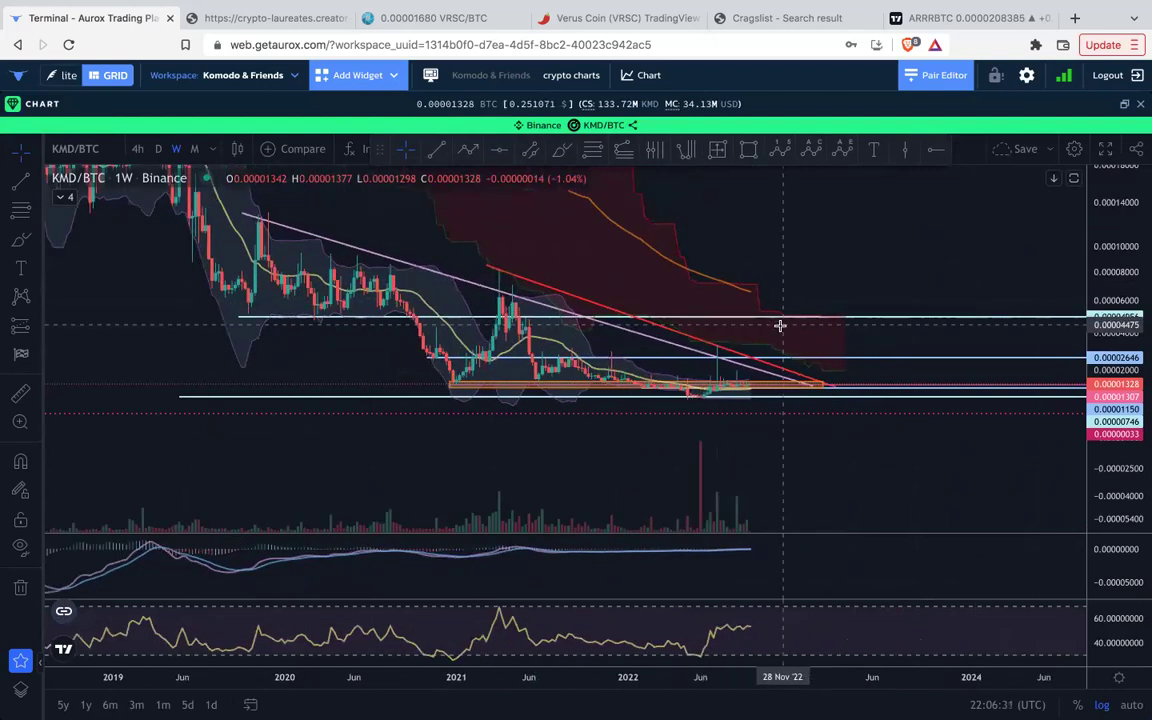
pyautogui.moveTo(1103, 486); pyautogui.dragTo(1084, 226)
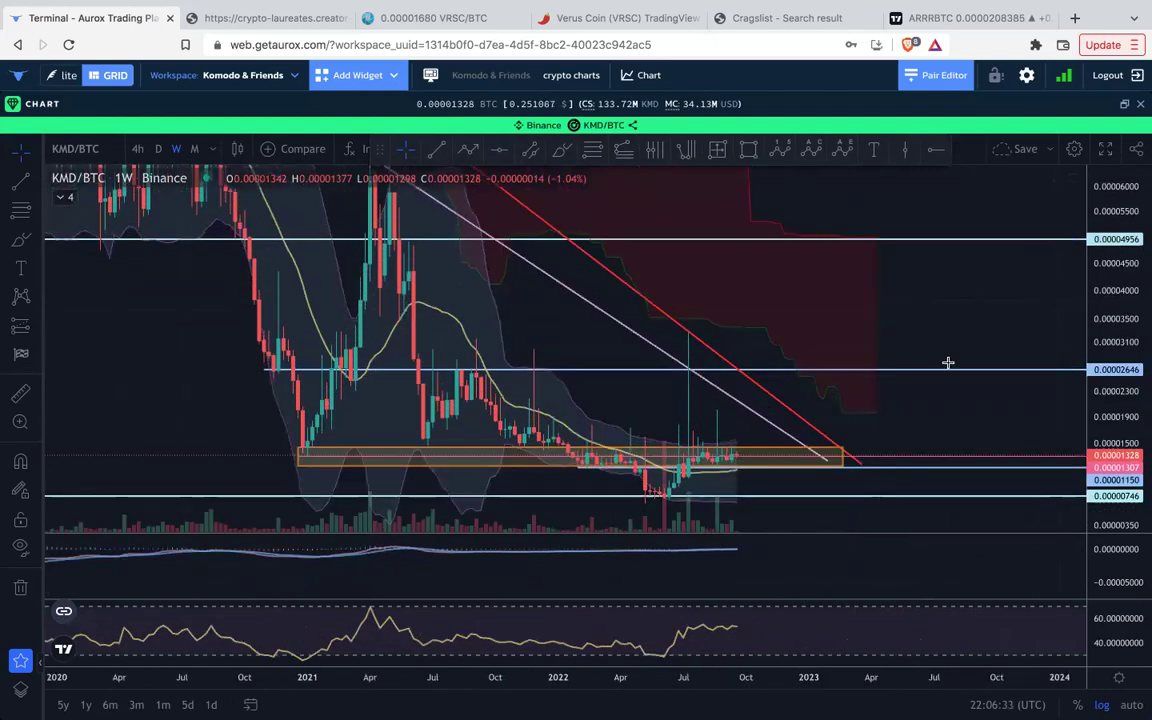
pyautogui.moveTo(898, 376); pyautogui.dragTo(870, 321)
pyautogui.moveTo(1128, 493); pyautogui.dragTo(1104, 395)
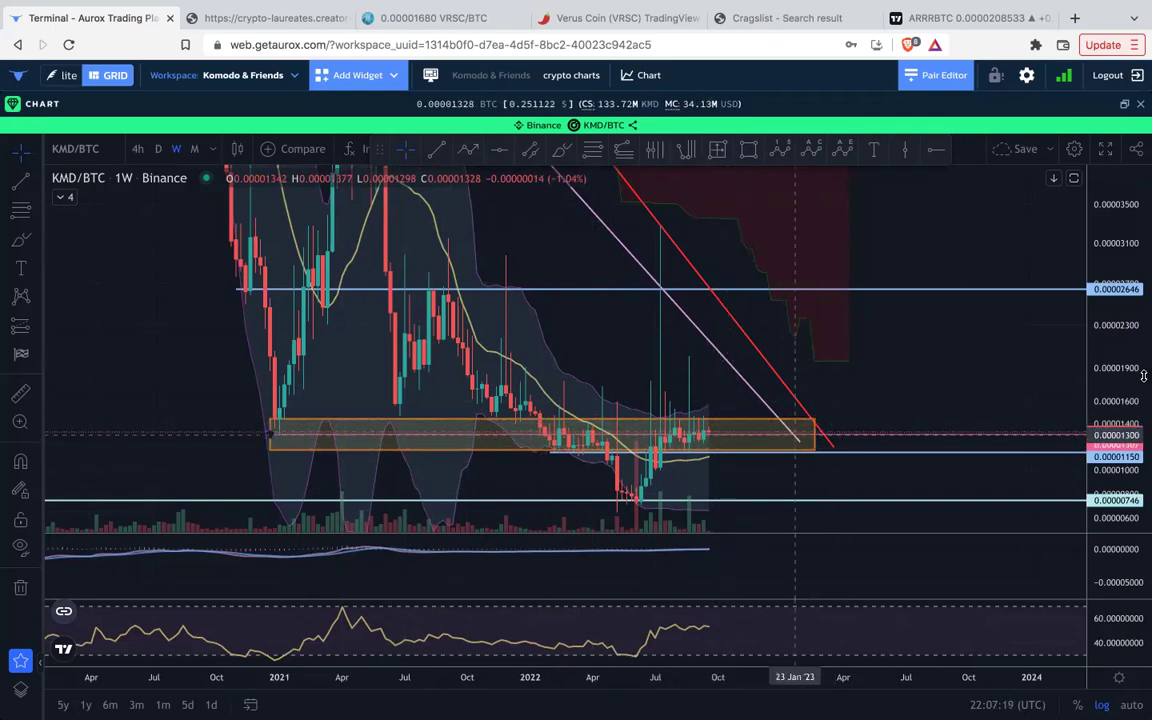
# Widen the KMD/BTC price and time range to compare price with the cloud and the 0.00002646 and 0.00004956 levels.
pyautogui.moveTo(1116, 233); pyautogui.dragTo(1113, 382)
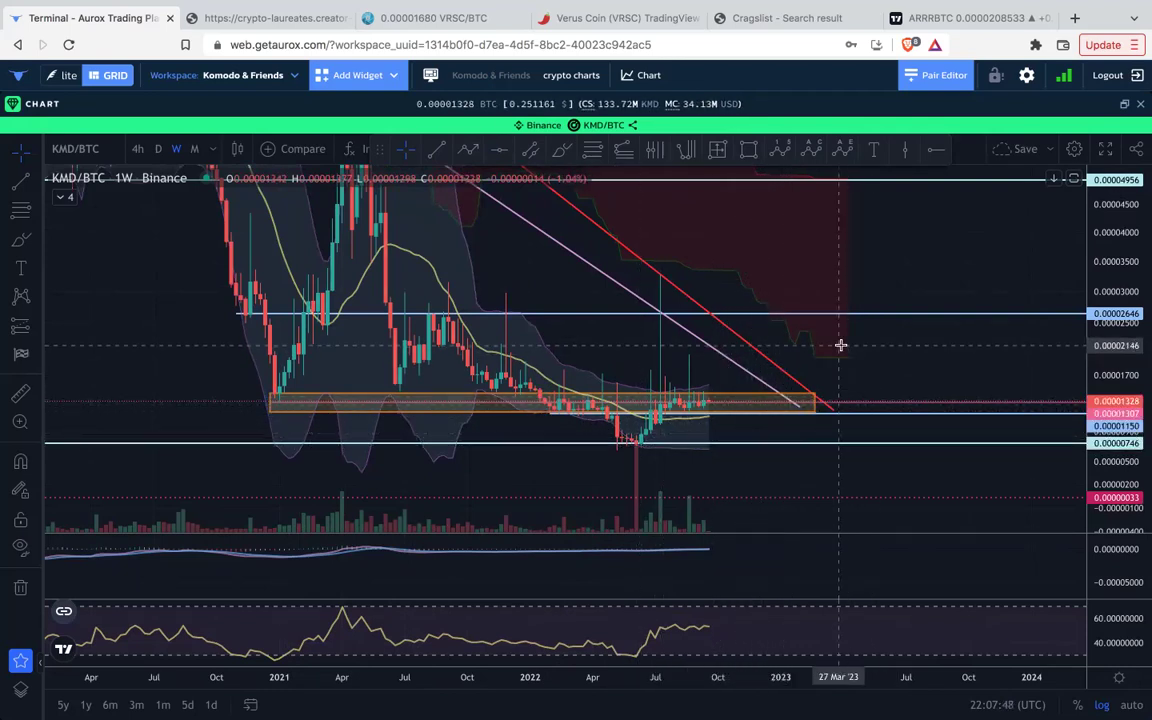
pyautogui.scroll(-2, 840, 400)
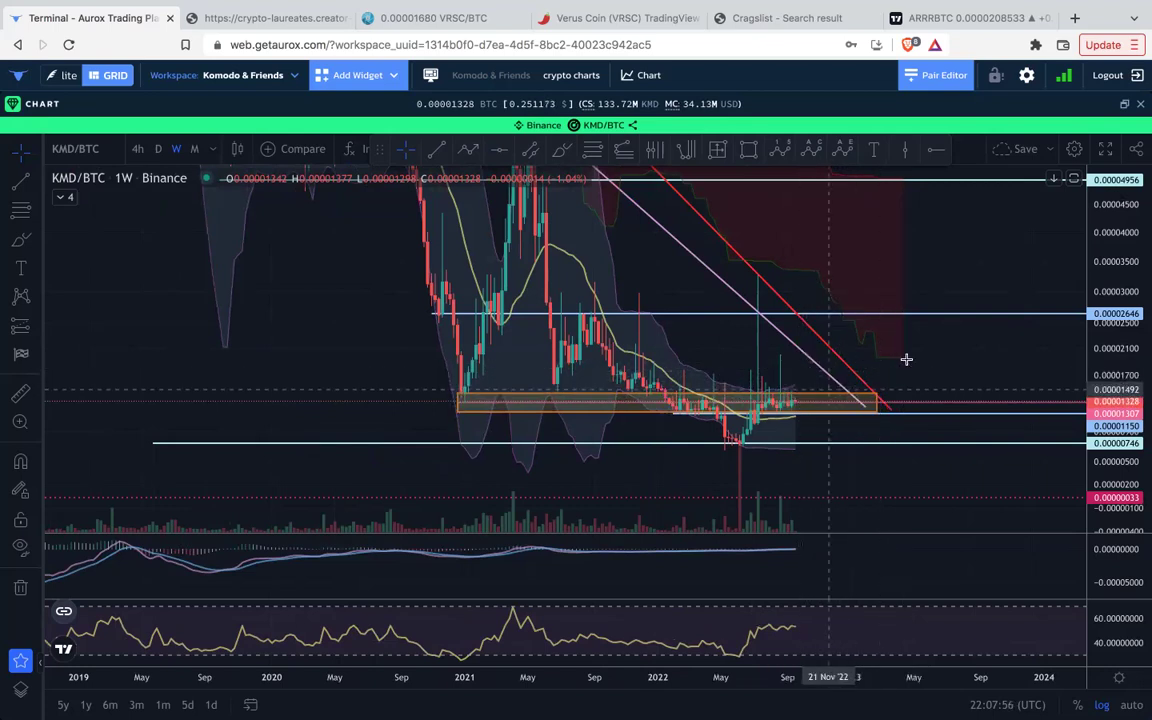
pyautogui.moveTo(1124, 232); pyautogui.dragTo(1111, 373)
pyautogui.scroll(-2, 987, 337)
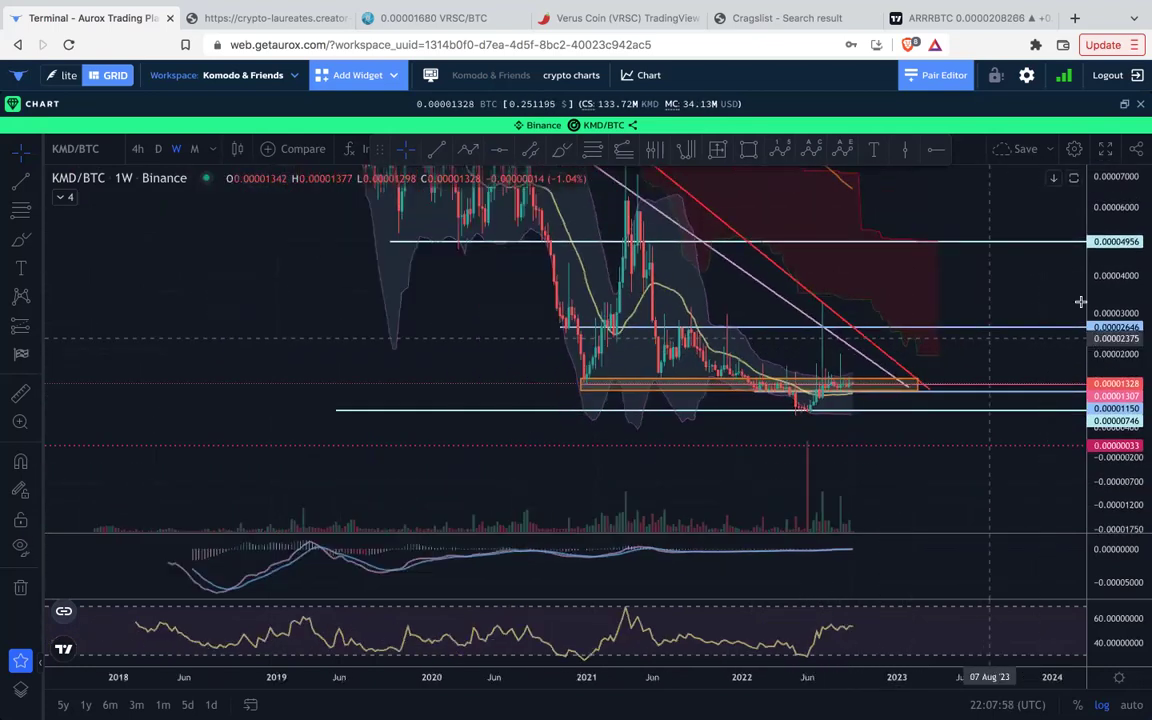
# Sketch a yellow brush path dipping from the current KMD/BTC price and rising to the trendline apex, and undo it.
pyautogui.moveTo(1107, 242); pyautogui.dragTo(1050, 420)
pyautogui.scroll(-3, 974, 345)
pyautogui.moveTo(958, 271); pyautogui.dragTo(847, 362)
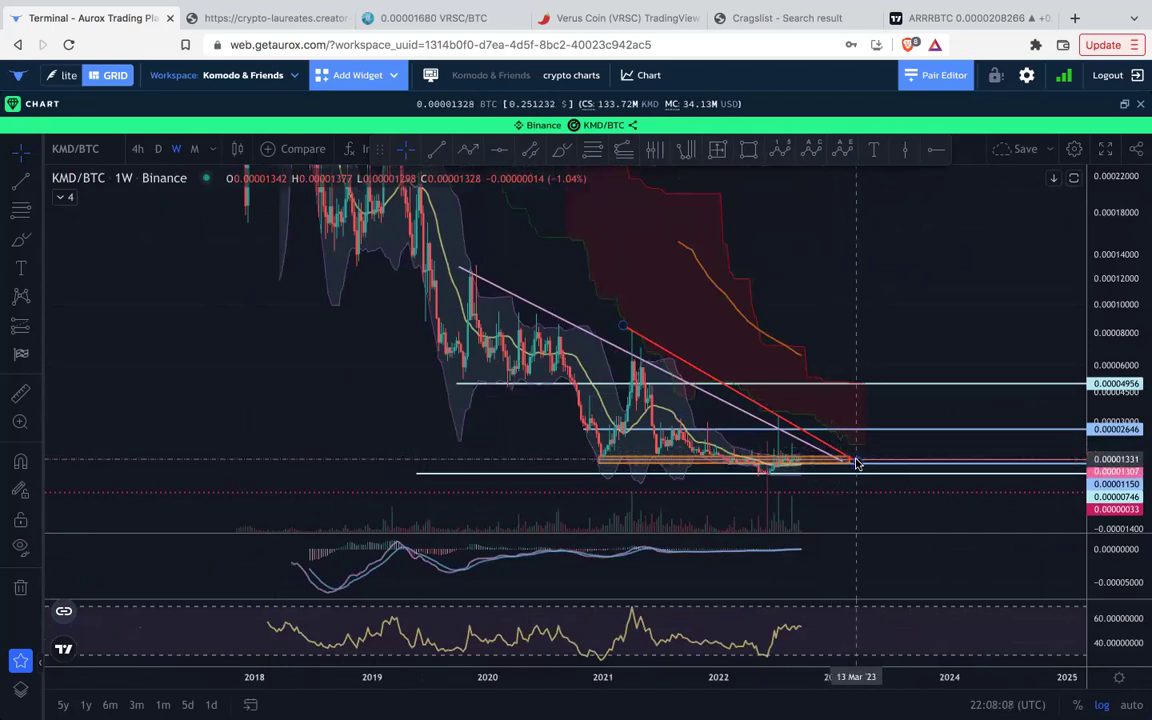
pyautogui.click(567, 152)
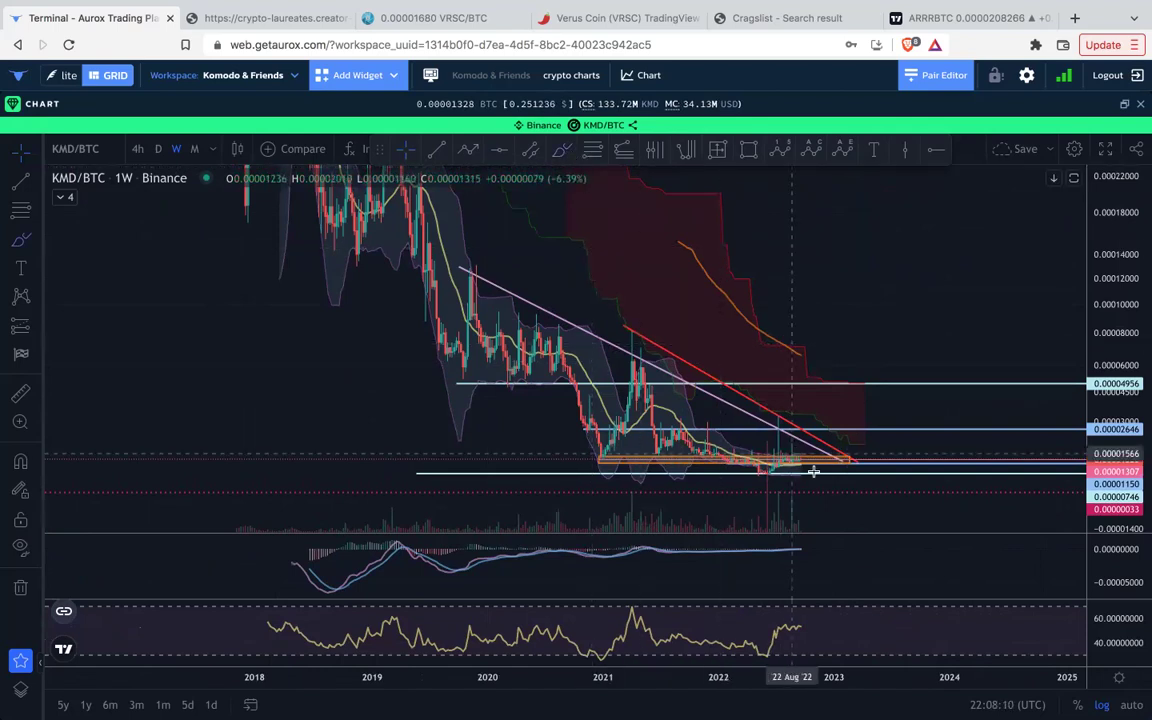
pyautogui.moveTo(797, 460); pyautogui.dragTo(820, 483)
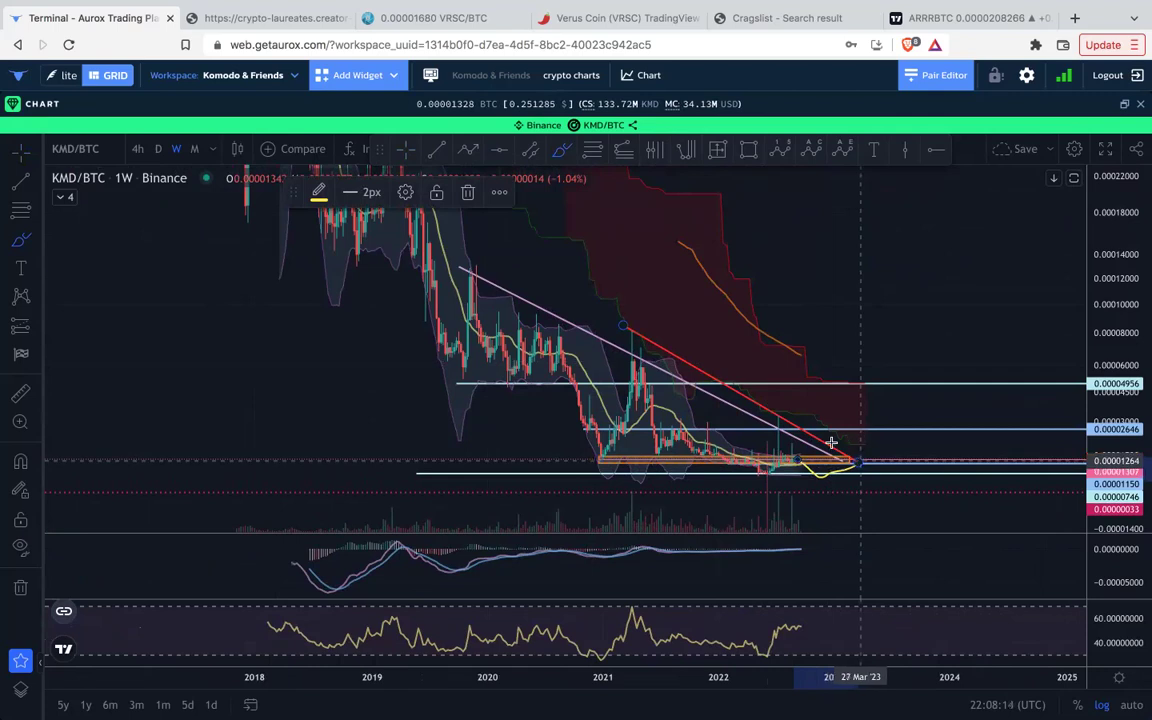
pyautogui.hotkey('ctrl', 'z')
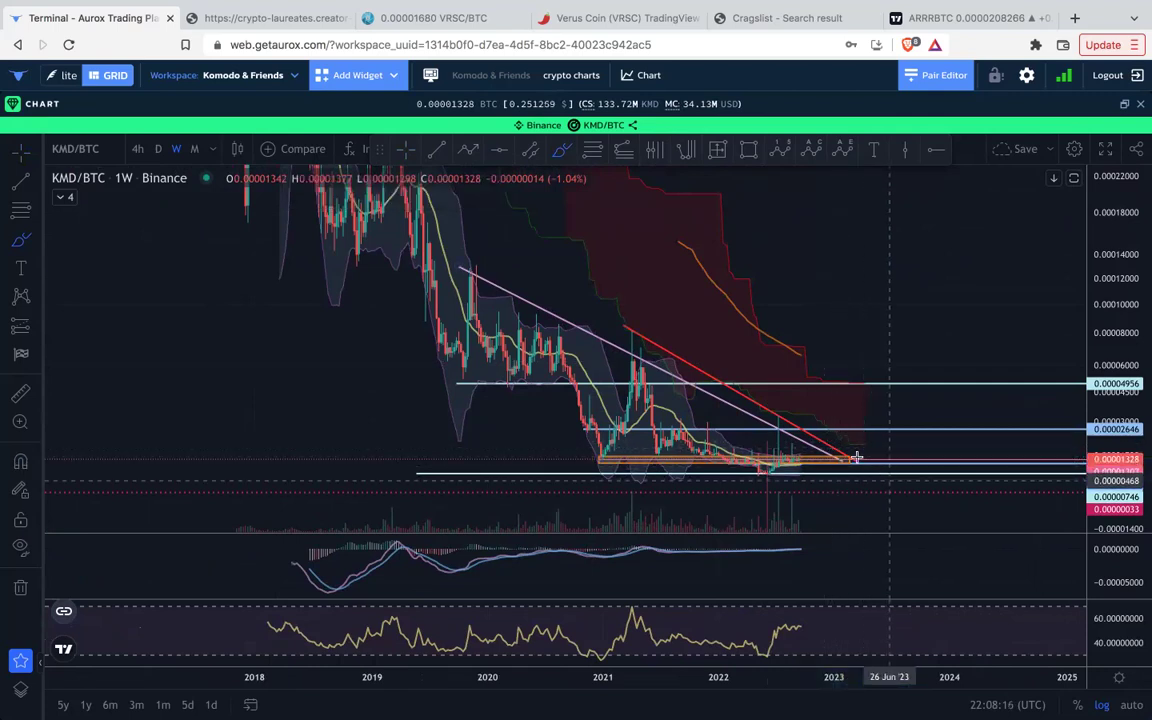
# Circle the trendline apex with a brush stroke, sketch a short horizontal stroke along the consolidation box, and remove both.
pyautogui.moveTo(866, 442); pyautogui.dragTo(852, 483)
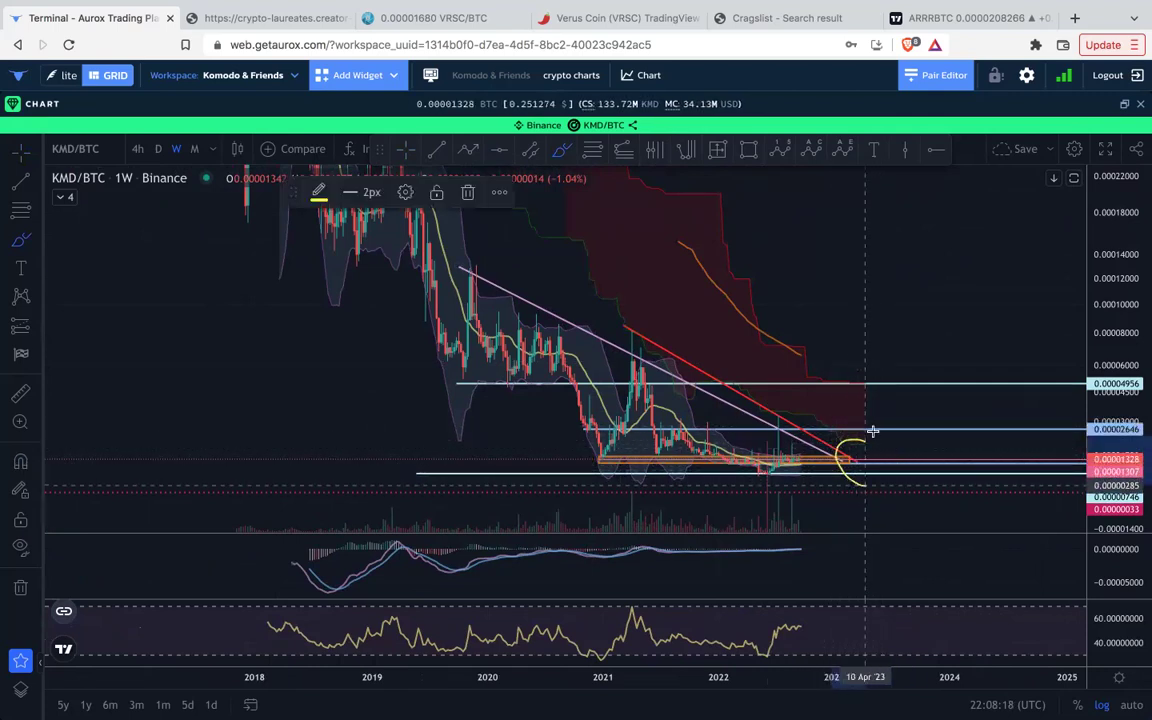
pyautogui.press('Delete')
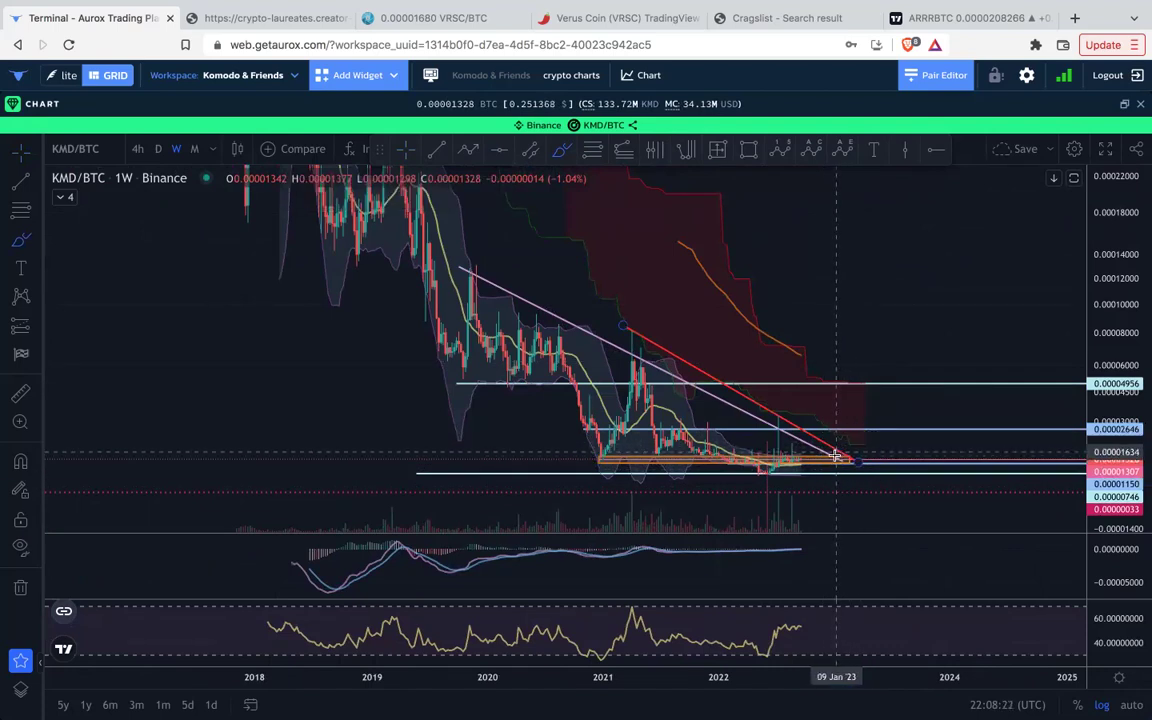
pyautogui.moveTo(728, 463); pyautogui.dragTo(838, 463)
pyautogui.press('Delete')
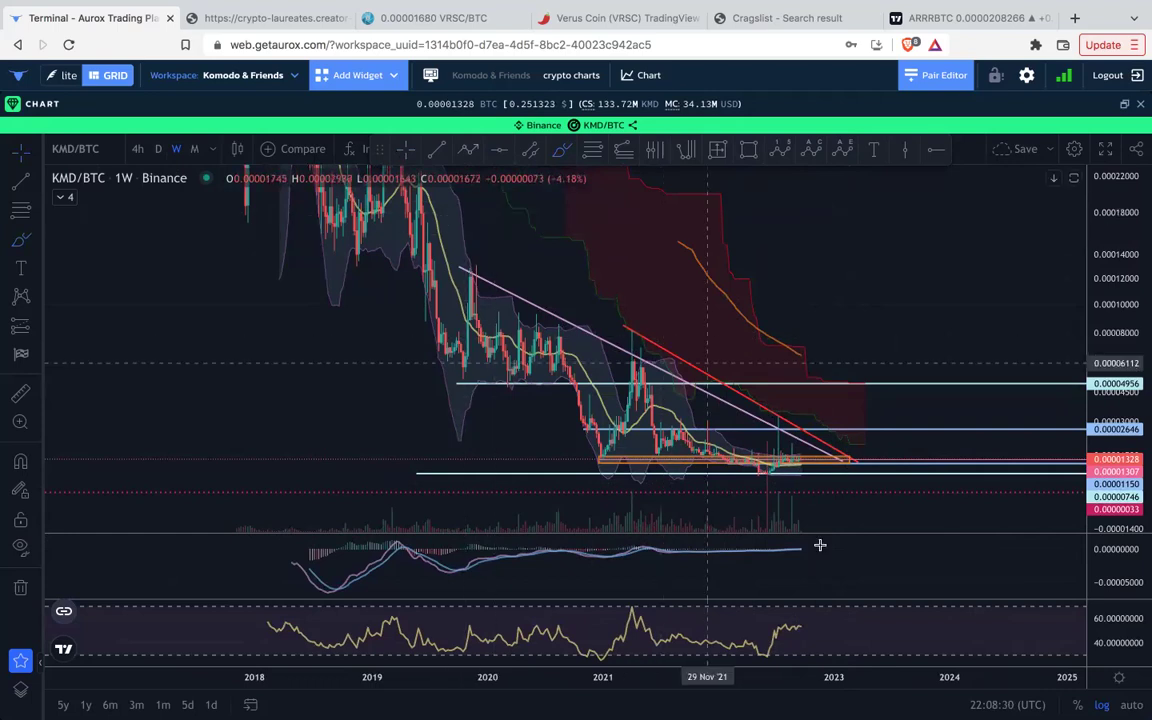
# Maximize the weekly KMD/BTC MACD pane to examine its lines and histogram enlarged, and restore the full chart layout.
pyautogui.doubleClick(848, 559)
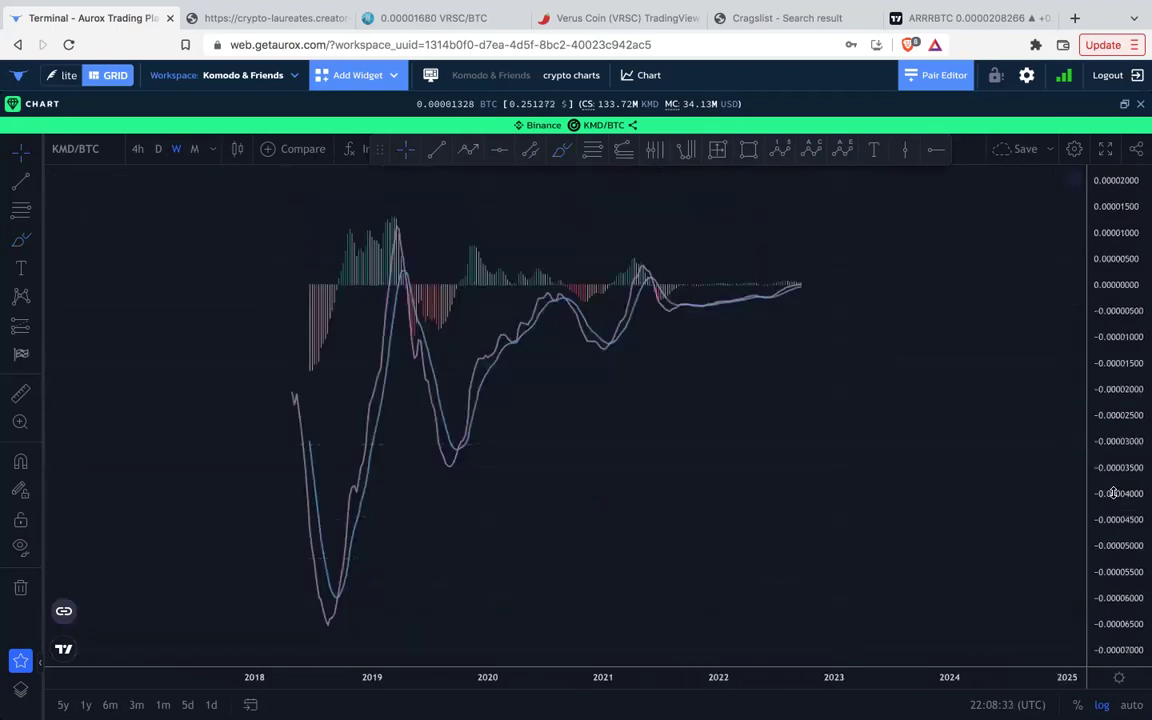
pyautogui.moveTo(1113, 493); pyautogui.dragTo(1108, 255)
pyautogui.moveTo(975, 252); pyautogui.dragTo(830, 476)
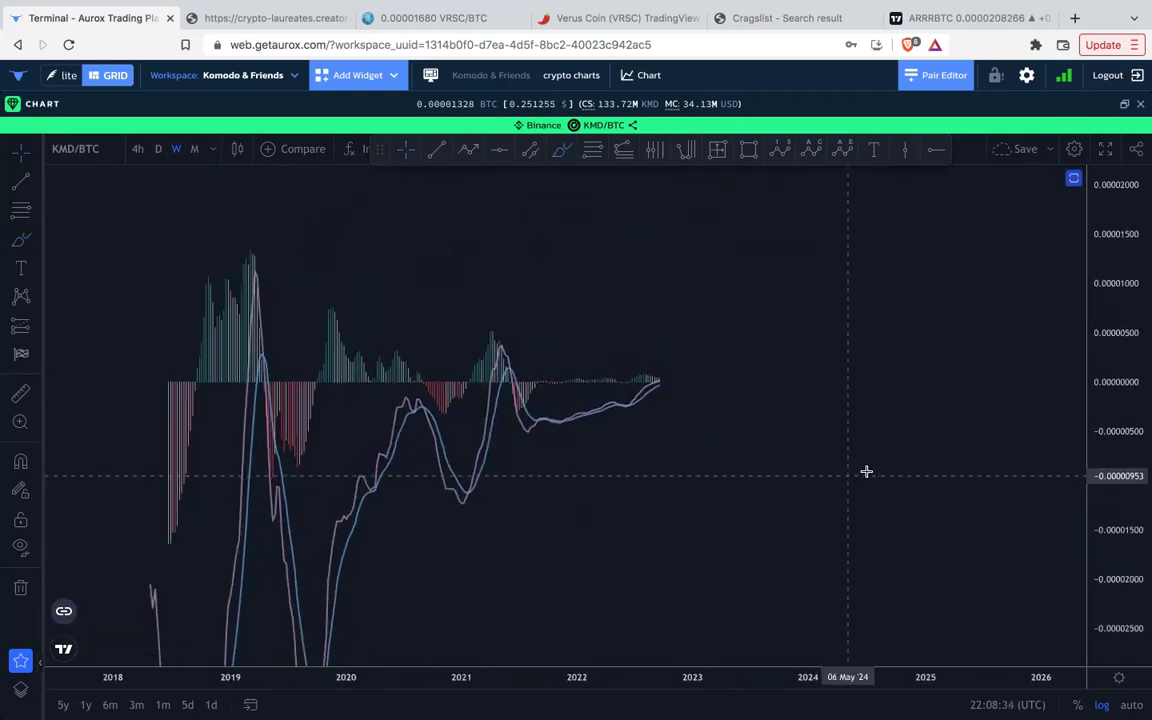
pyautogui.doubleClick(865, 465)
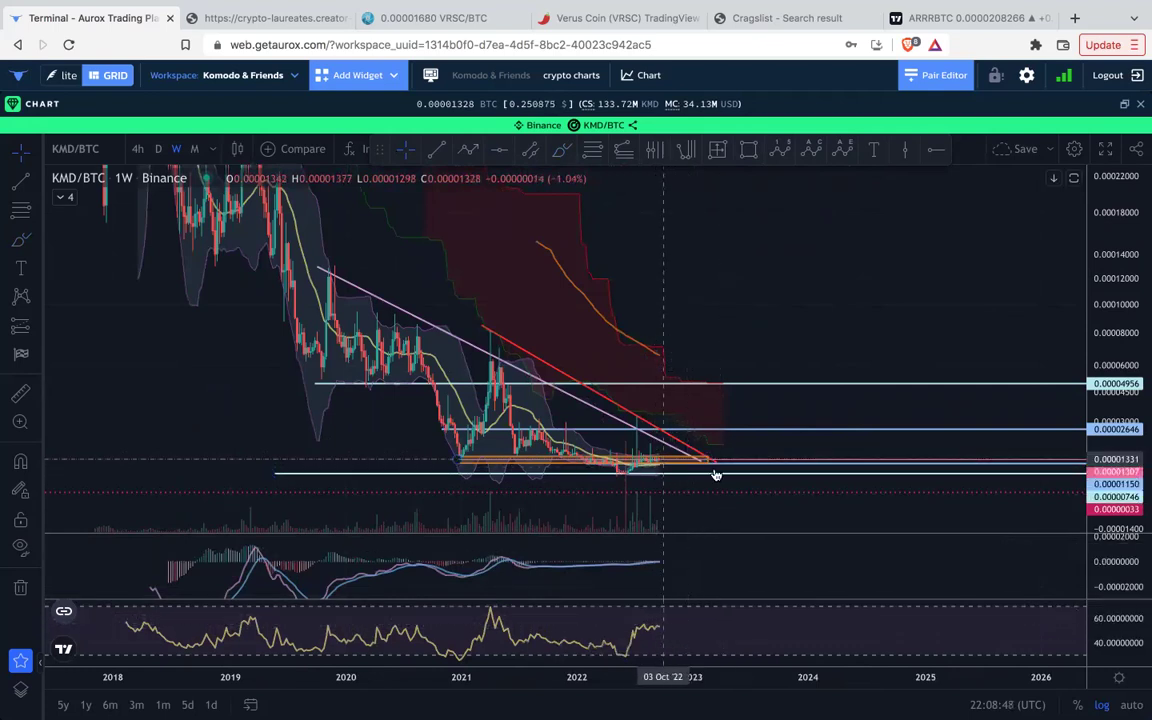
# Enlarge the recent KMD/BTC candles to examine the orange consolidation box, the moving average and the 0.00001150 and 0.00000746 levels.
pyautogui.moveTo(1124, 496); pyautogui.dragTo(1088, 396)
pyautogui.moveTo(793, 287); pyautogui.dragTo(797, 172)
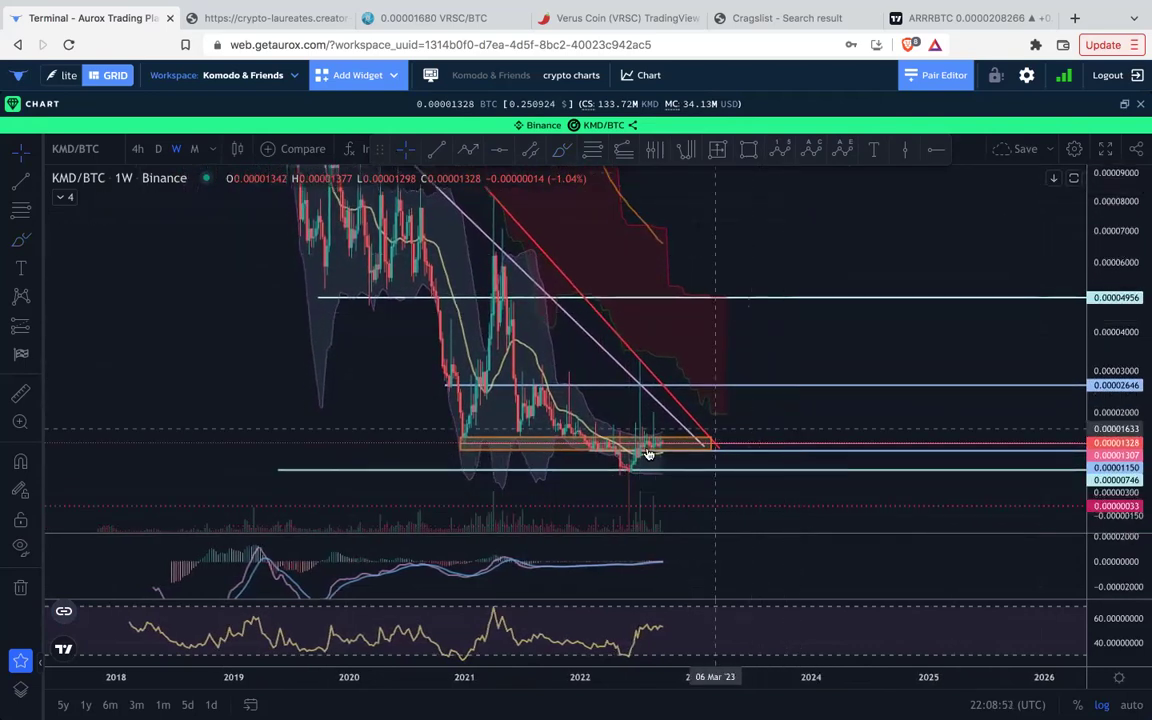
pyautogui.scroll(5, 650, 455)
pyautogui.moveTo(1141, 507); pyautogui.dragTo(1040, 400)
pyautogui.moveTo(918, 475); pyautogui.dragTo(892, 251)
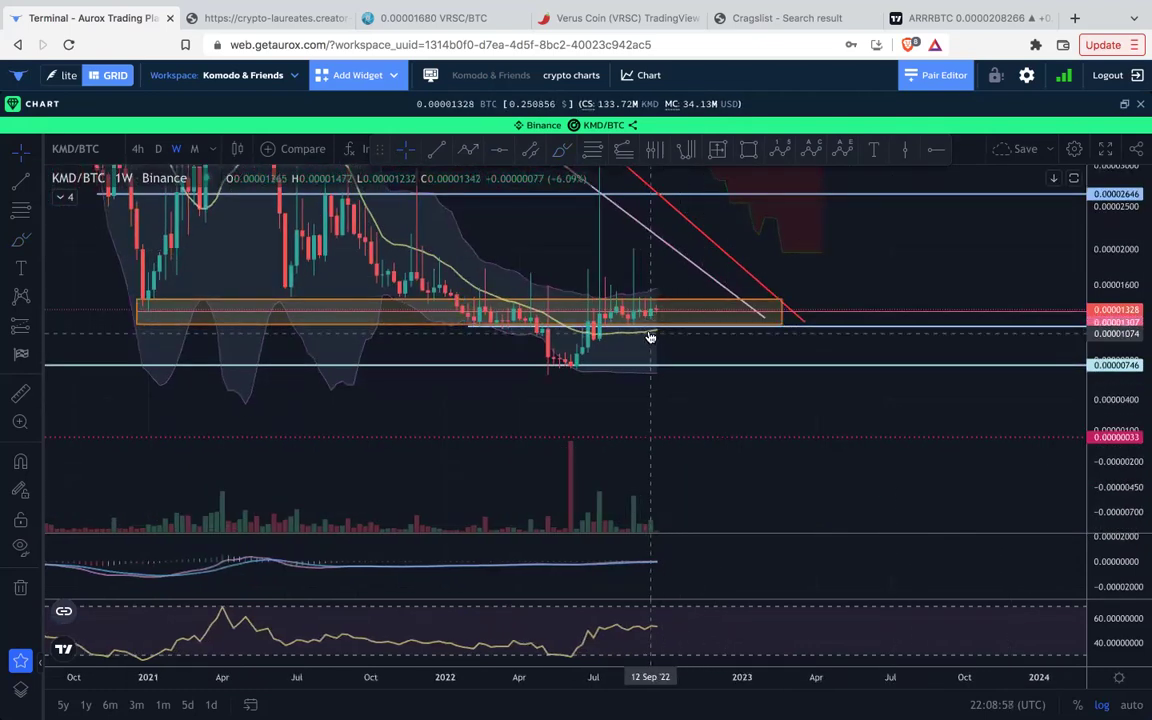
pyautogui.scroll(-2, 658, 334)
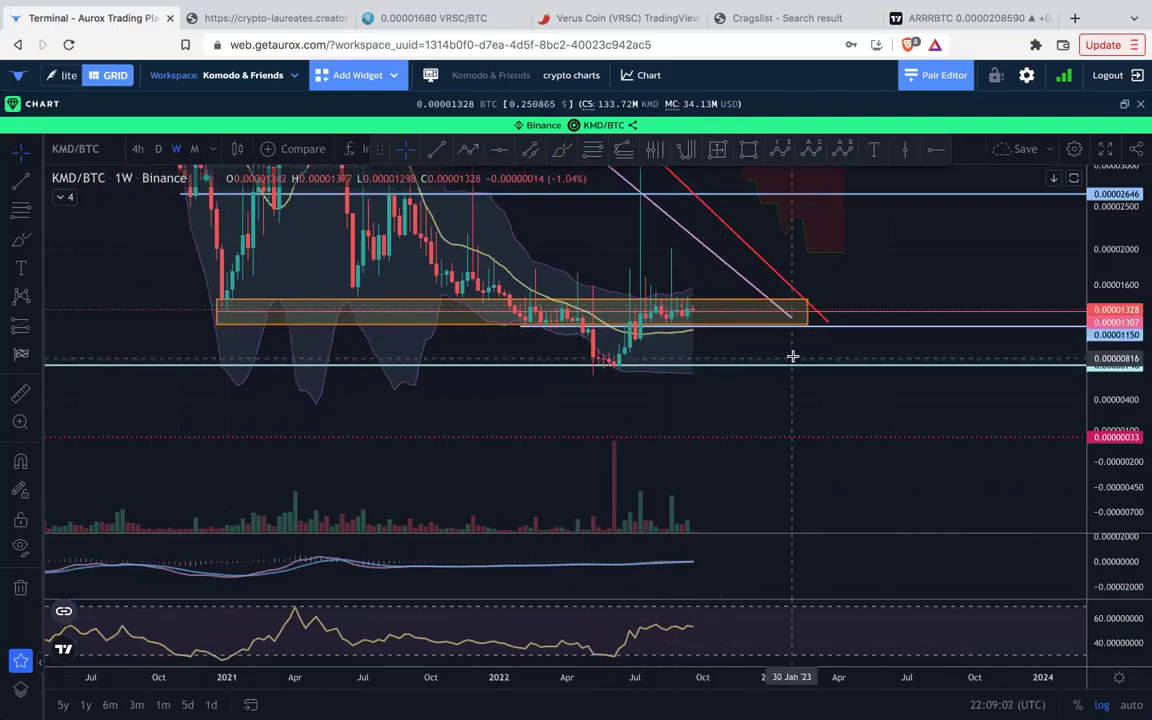
# Restore and minimize the KMD/BTC chart, and switch to the TradingView weekly ARRR/BTC chart.
pyautogui.click(1125, 106)
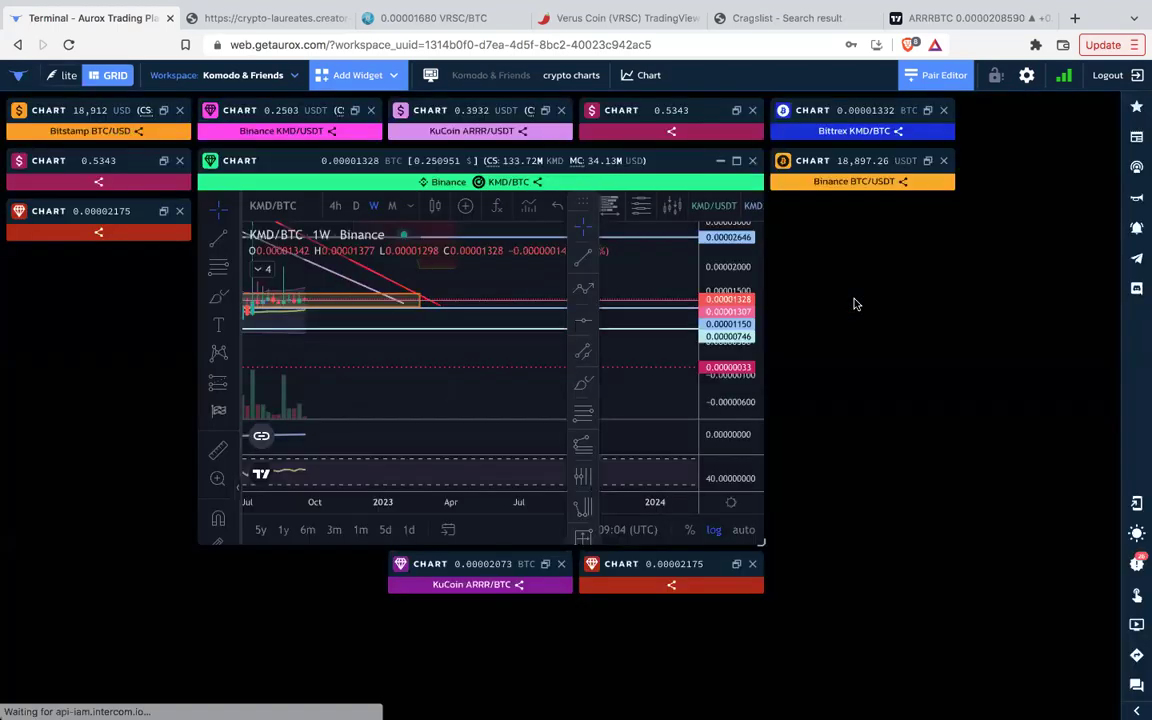
pyautogui.click(723, 163)
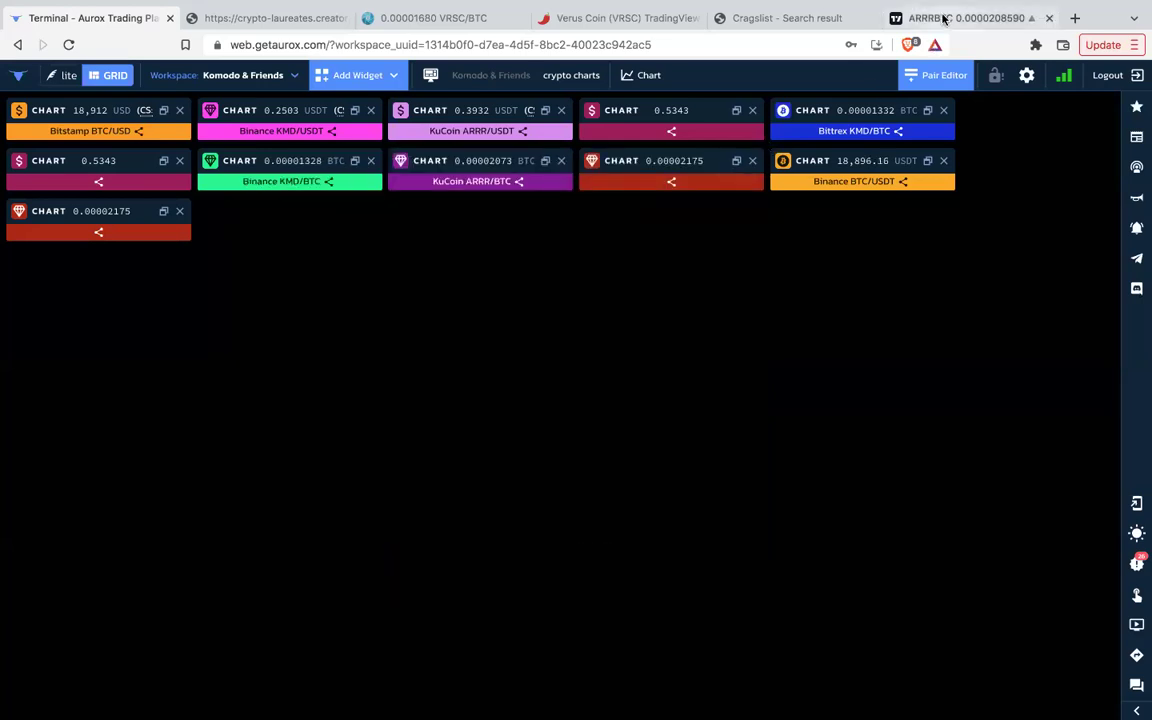
pyautogui.click(942, 18)
# Enlarge the recent weekly ARRR/BTC price action to examine the descending trendline and the horizontal blue levels.
pyautogui.scroll(5, 717, 470)
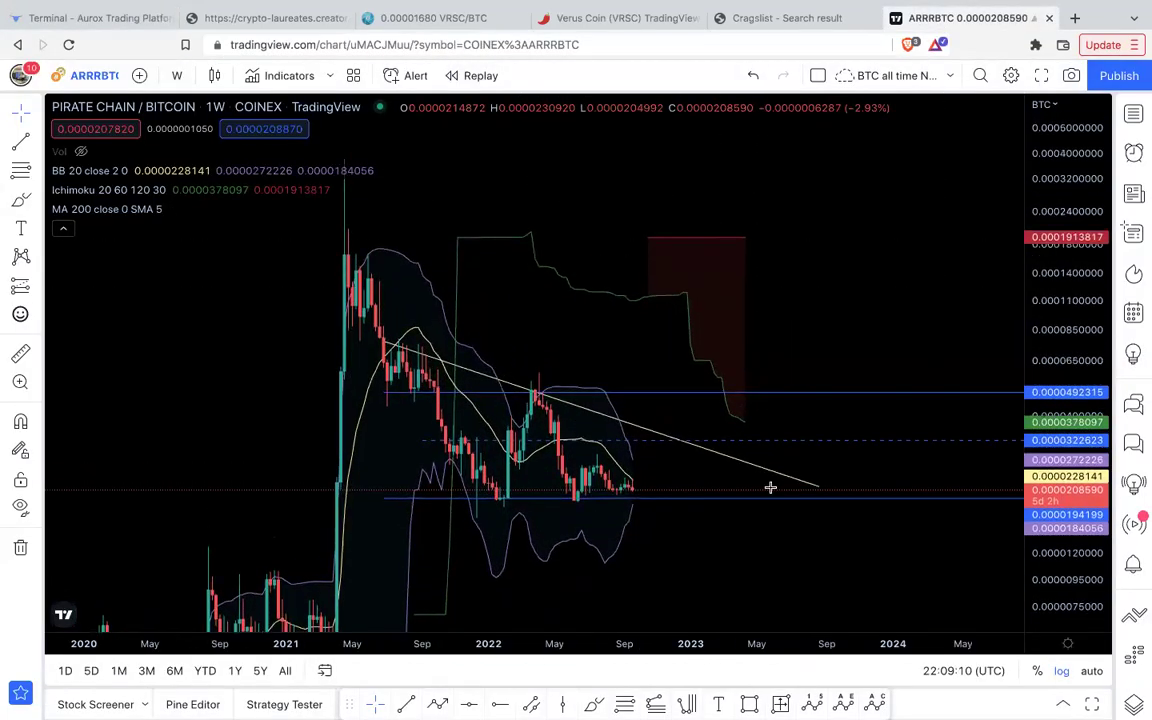
pyautogui.scroll(4, 676, 531)
pyautogui.moveTo(680, 461); pyautogui.dragTo(699, 407)
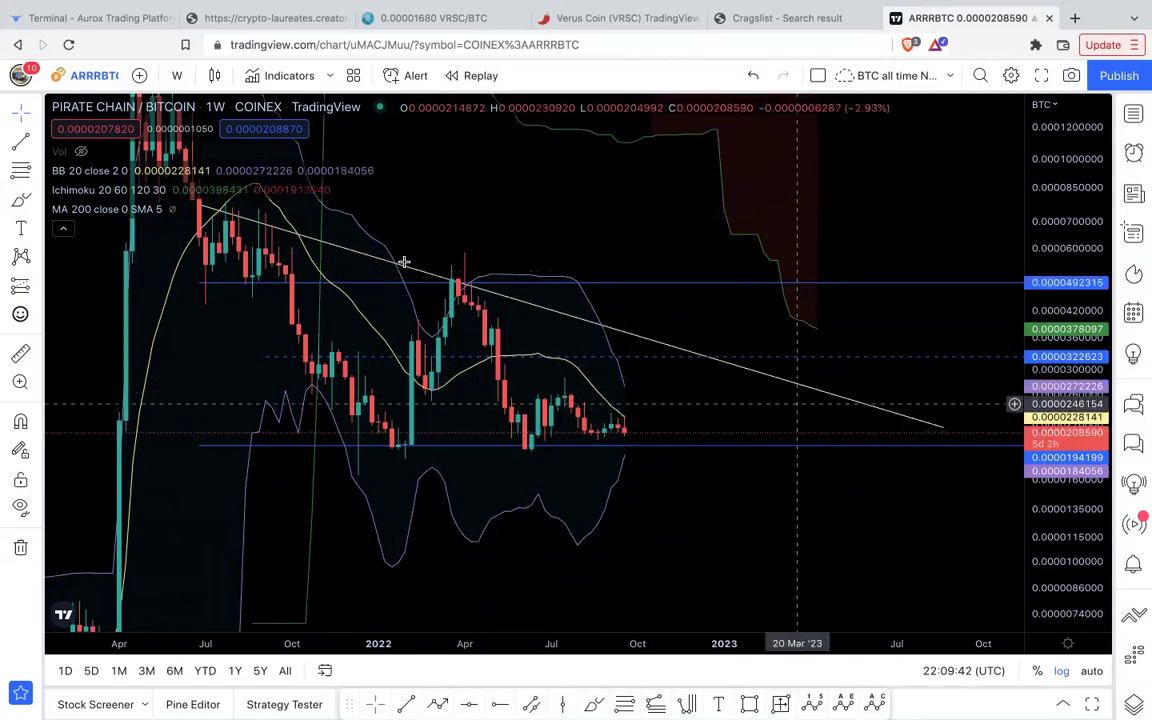
# Widen the ARRR/BTC price and time range to examine the history back to 2020 alongside the cloud and descending trendline.
pyautogui.moveTo(731, 310); pyautogui.dragTo(819, 355)
pyautogui.moveTo(1050, 256); pyautogui.dragTo(1057, 385)
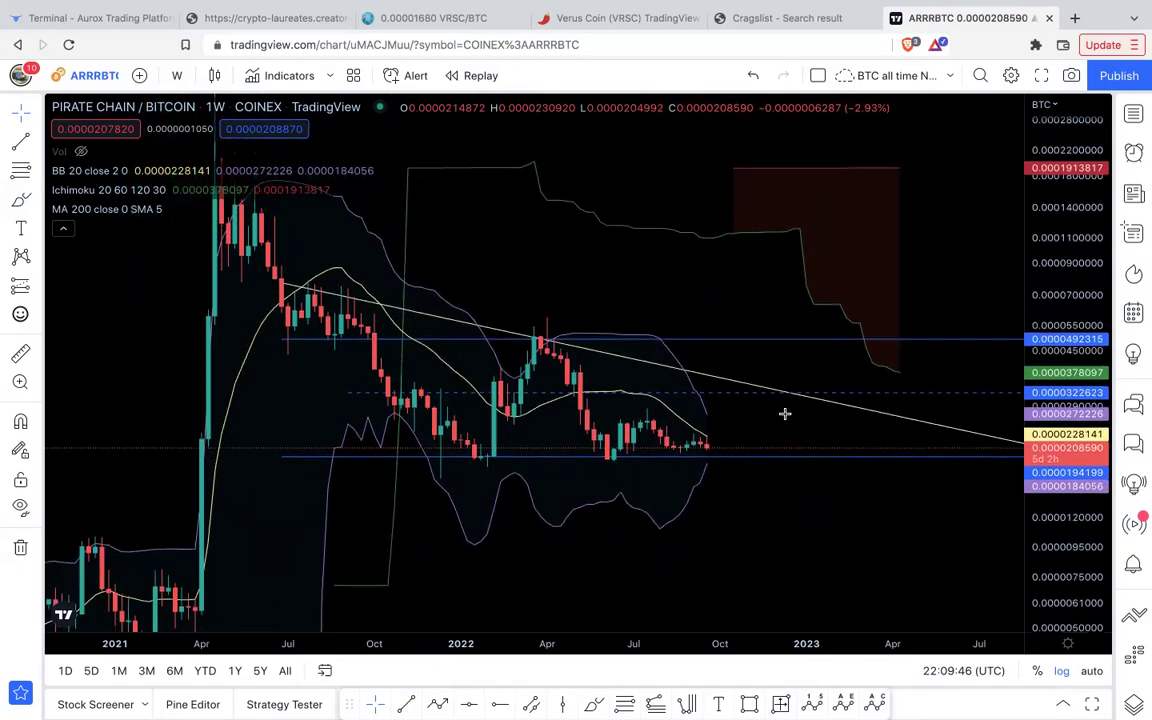
pyautogui.moveTo(1041, 324); pyautogui.dragTo(1042, 442)
pyautogui.scroll(-2, 755, 452)
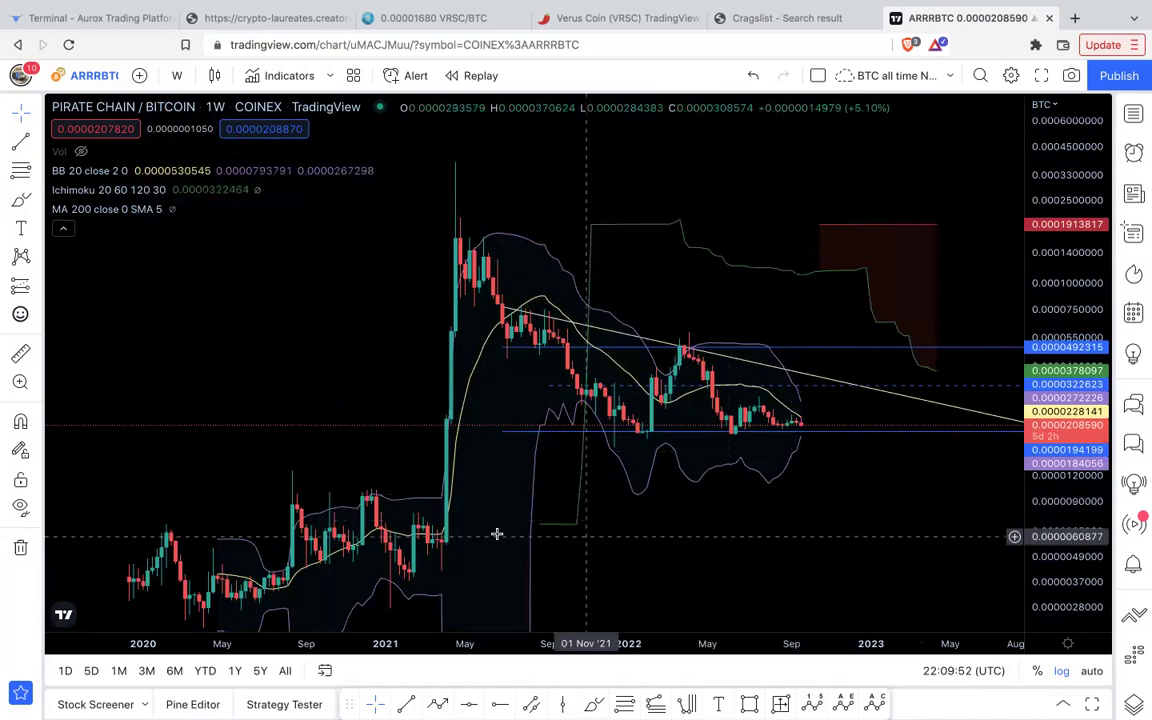
pyautogui.moveTo(830, 500); pyautogui.dragTo(725, 517)
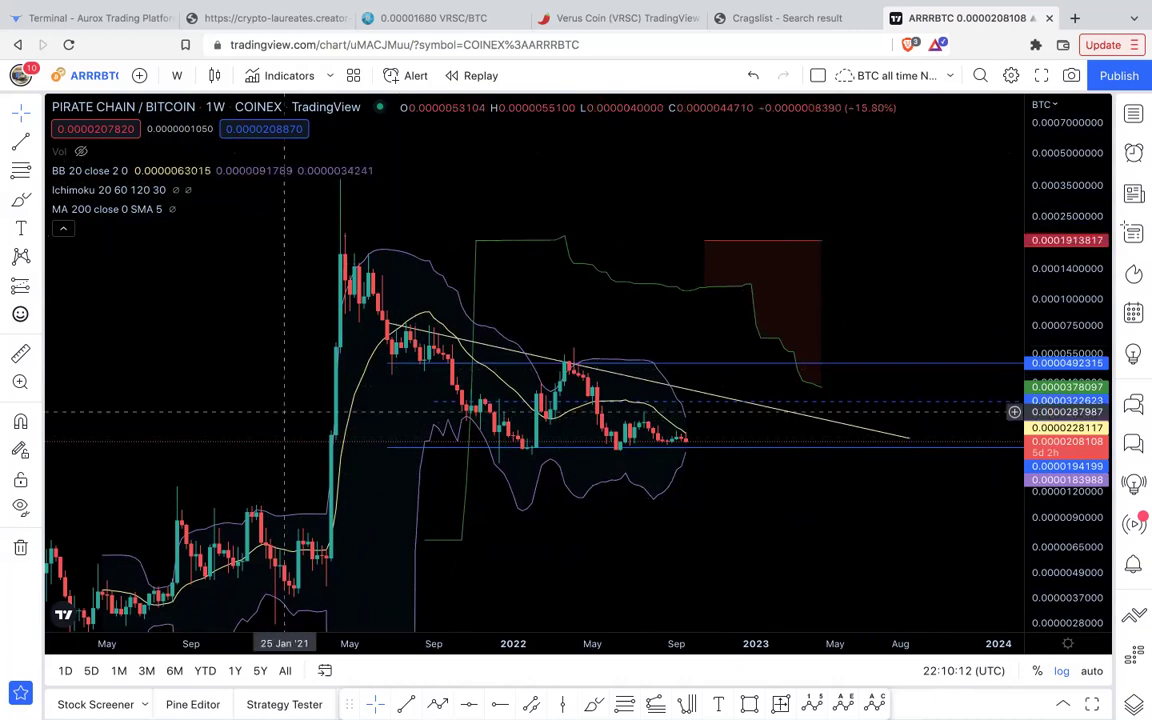
# Draw a descending ARRR/BTC trendline from the April 2022 high near 0.0000593798 to about 0.0000156628 on 10 Oct '22.
pyautogui.click(406, 704)
pyautogui.click(574, 347)
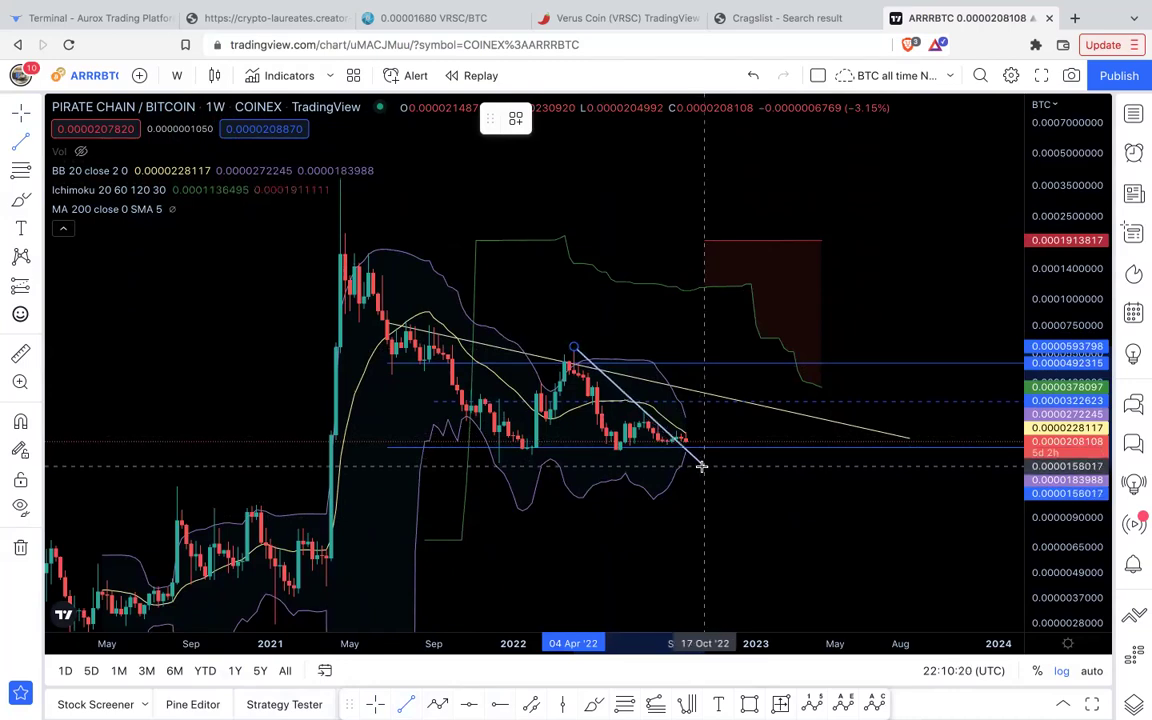
pyautogui.click(699, 466)
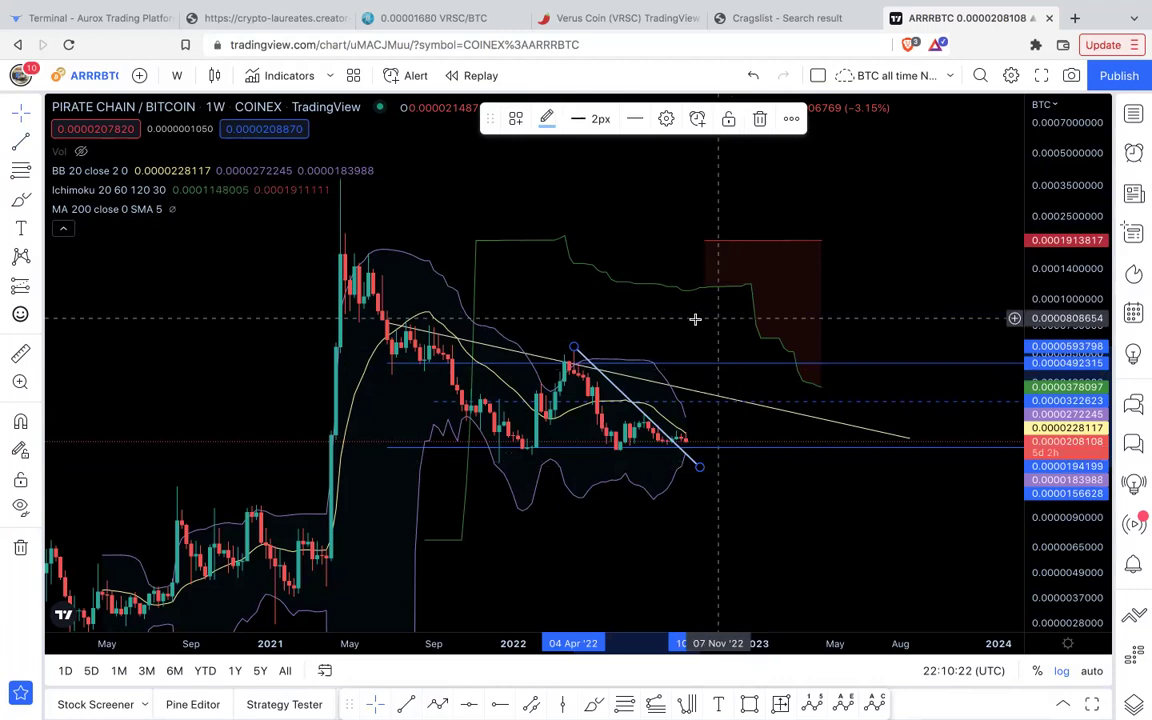
pyautogui.click(694, 319)
# Adjust both ends of the new trendline to about 28 Mar '22 and 26 Sep '22 along the falling highs, and delete it.
pyautogui.moveTo(574, 346); pyautogui.dragTo(555, 343)
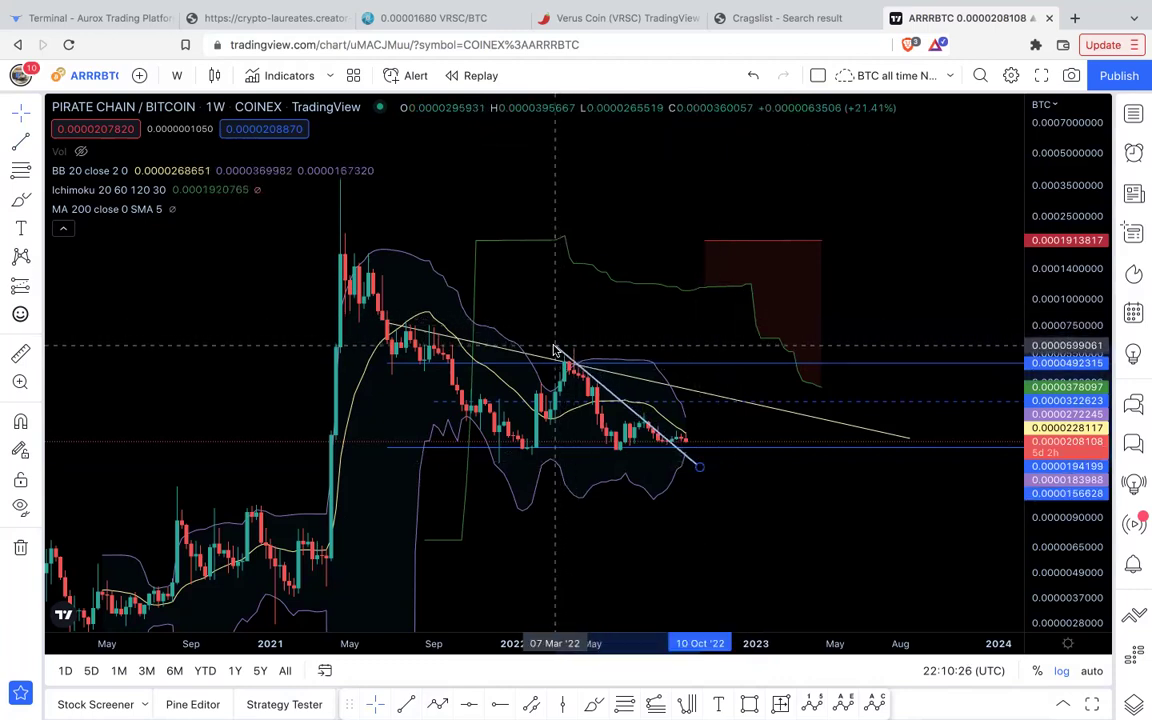
pyautogui.moveTo(699, 467); pyautogui.dragTo(681, 453)
pyautogui.click(753, 496)
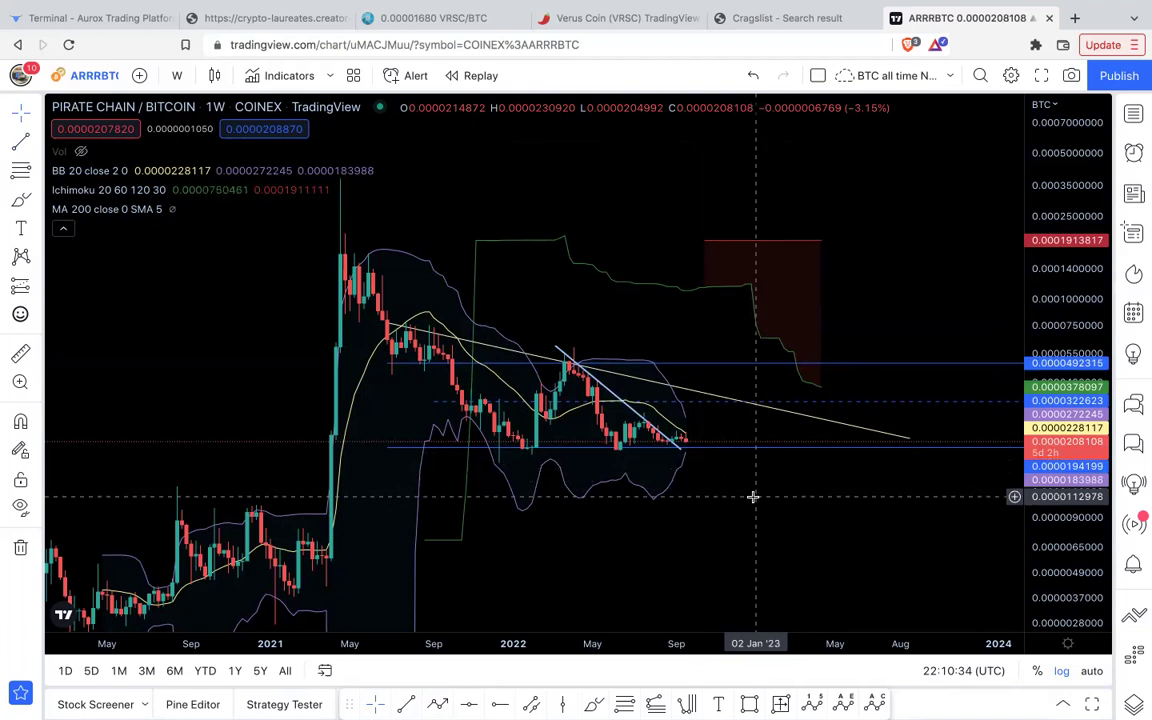
pyautogui.moveTo(556, 346); pyautogui.dragTo(570, 346)
pyautogui.moveTo(683, 458); pyautogui.dragTo(689, 456)
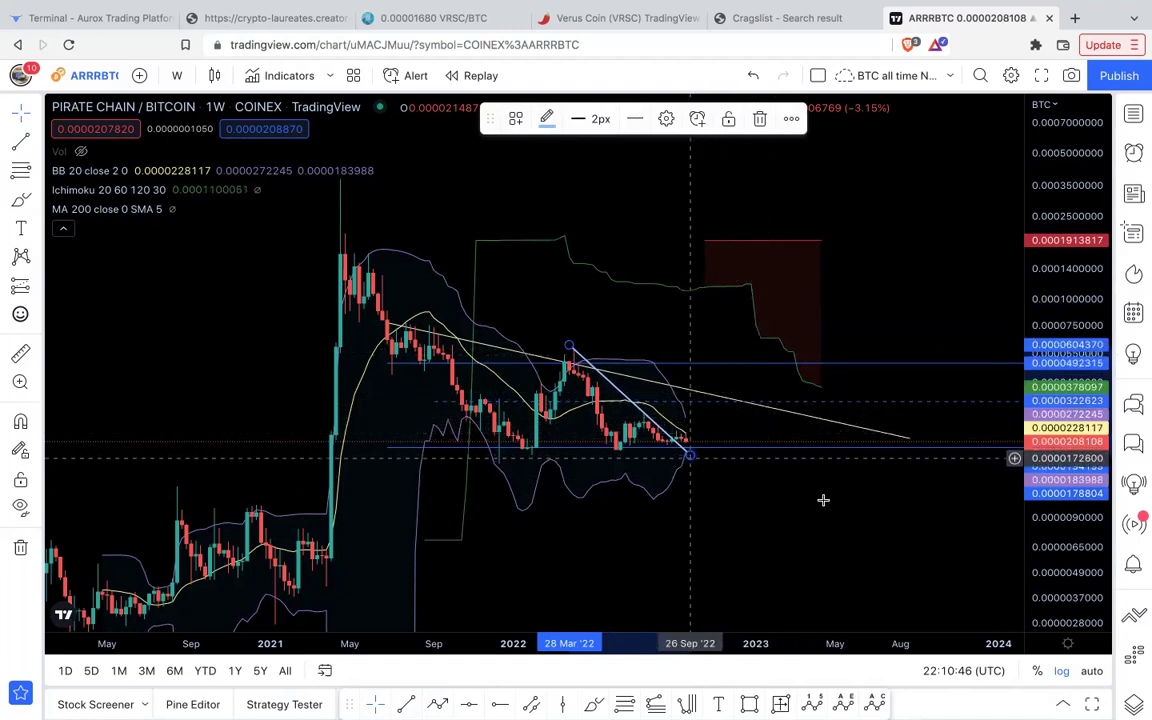
pyautogui.press('Delete')
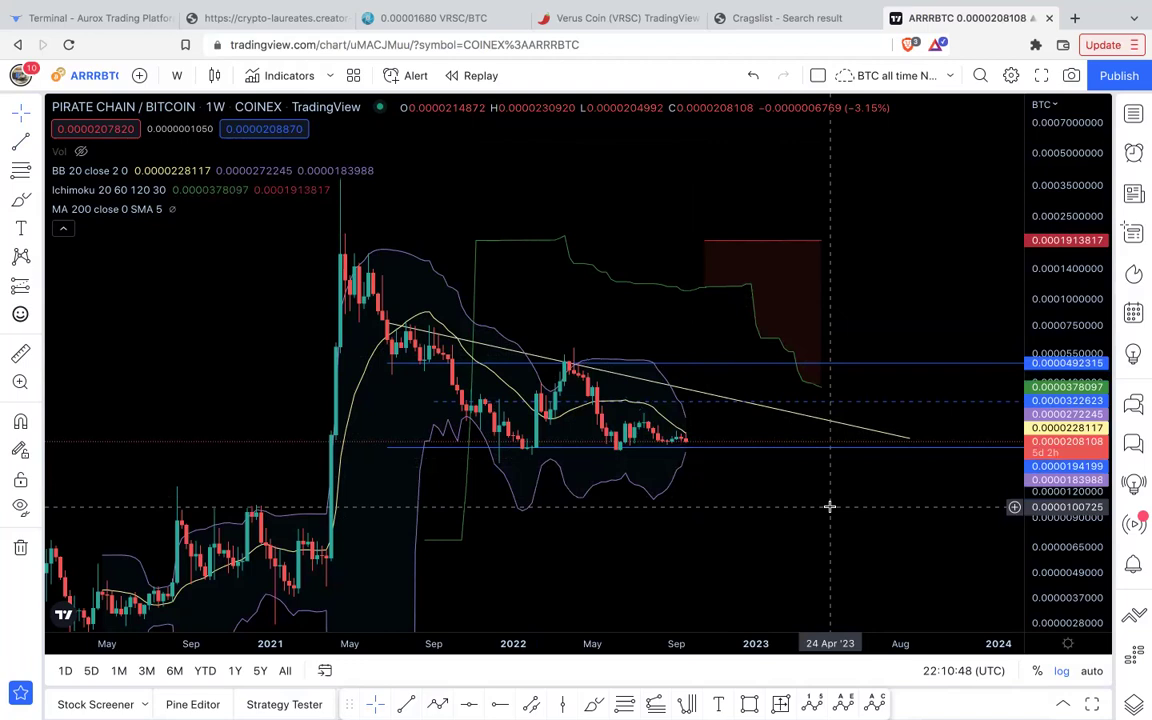
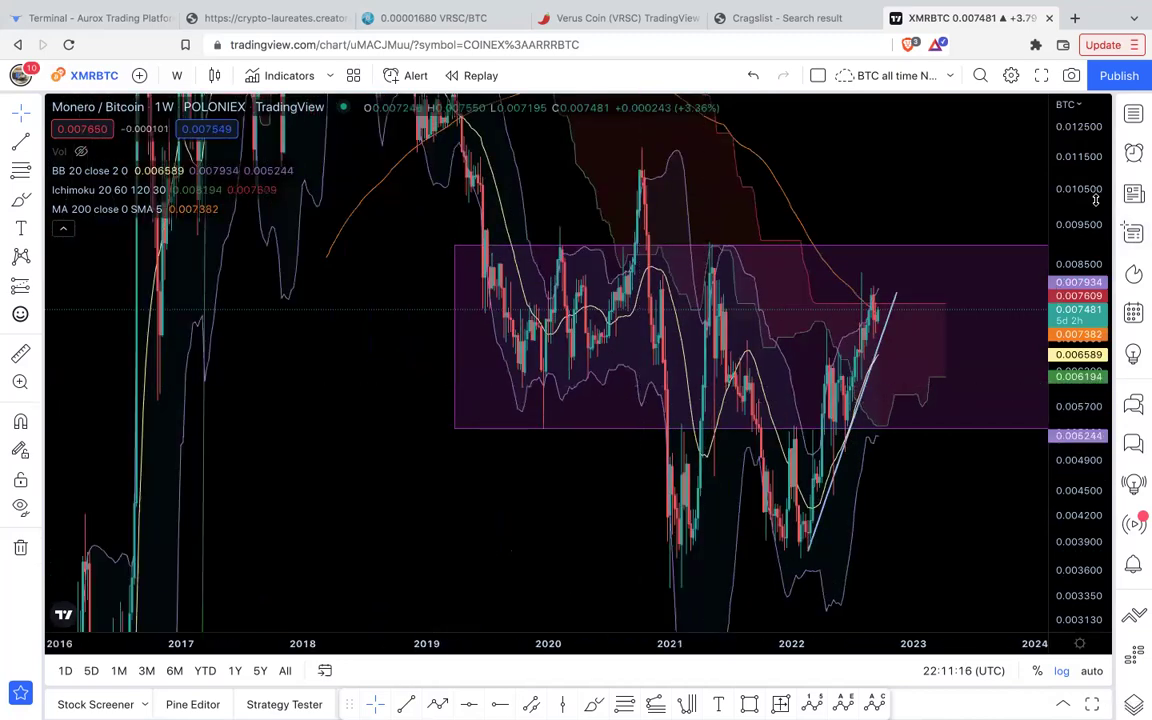
# Examine the weekly XMR/BTC price against the purple range box, the cloud and the 200-period moving average.
pyautogui.moveTo(1095, 198); pyautogui.dragTo(1090, 285)
pyautogui.scroll(5, 885, 316)
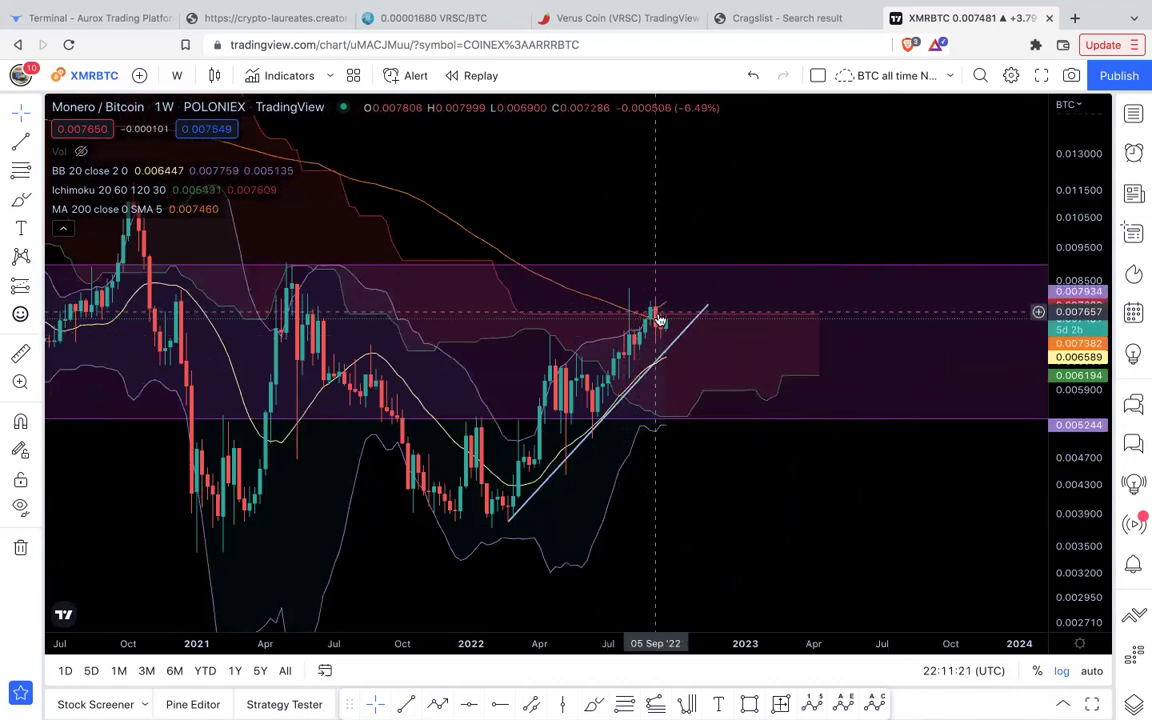
pyautogui.scroll(-3, 659, 317)
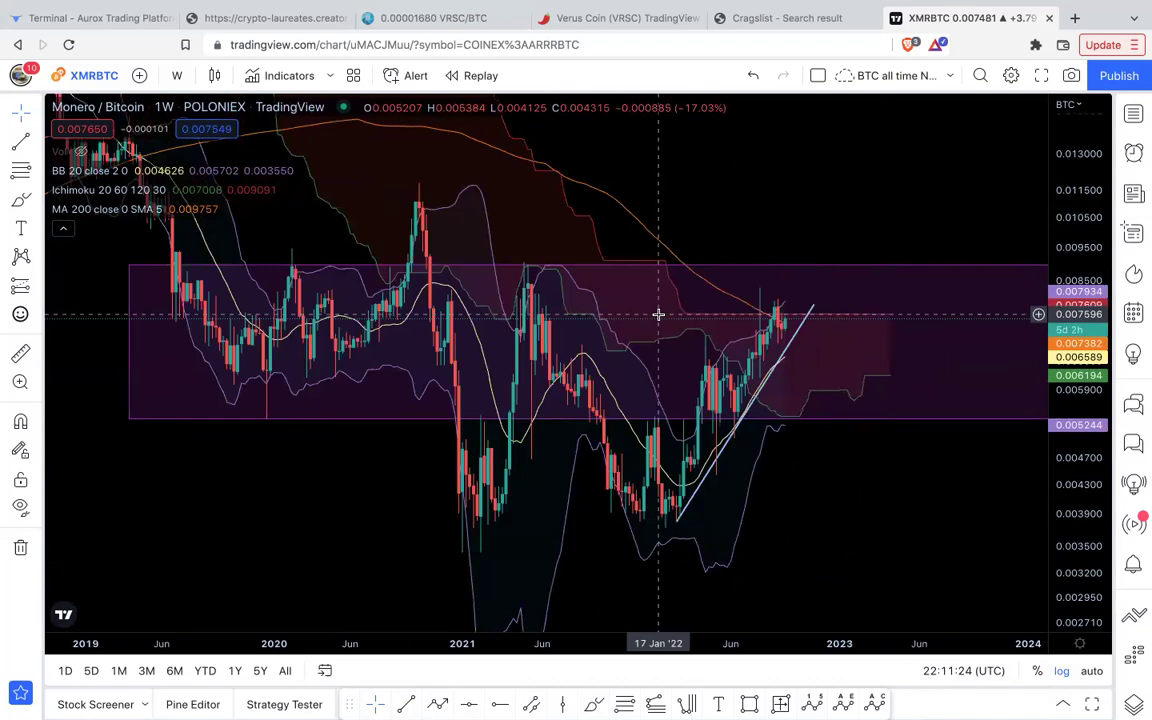
pyautogui.scroll(3, 740, 315)
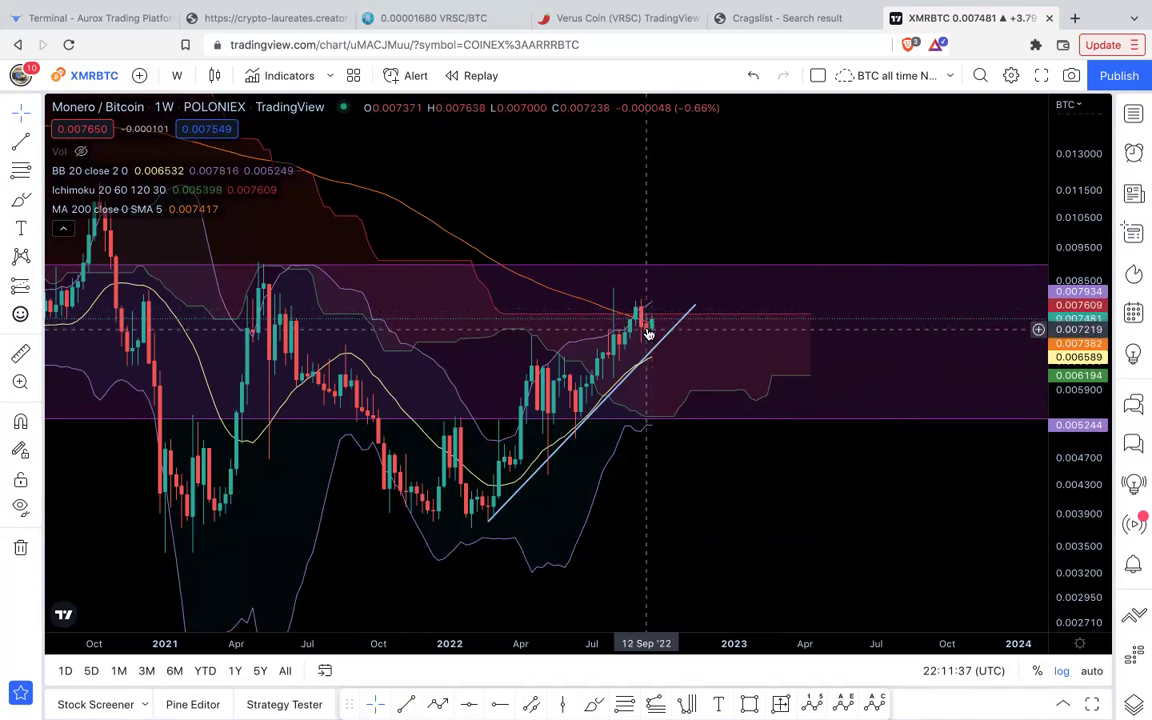
# Enlarge the latest XMR/BTC candles to examine price around the cloud's upper edge, the 200-period moving average and the ascending trendline.
pyautogui.scroll(2, 648, 332)
pyautogui.moveTo(1083, 488); pyautogui.dragTo(1074, 358)
pyautogui.scroll(3, 560, 304)
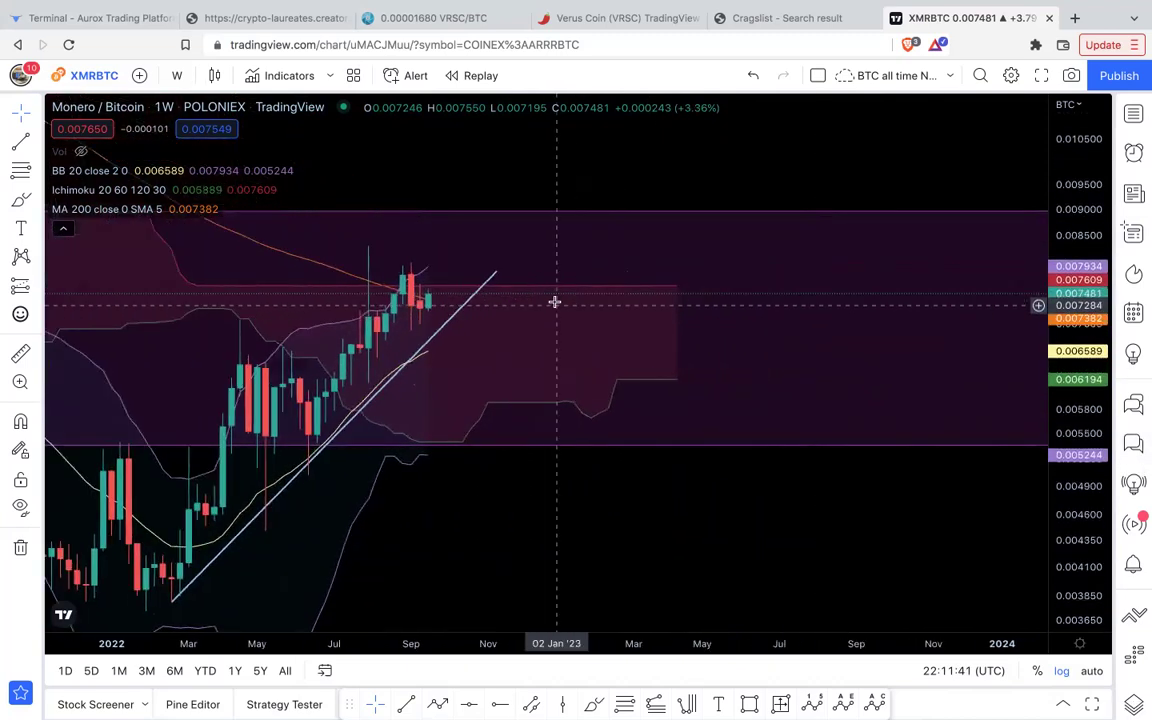
pyautogui.scroll(1, 555, 302)
pyautogui.moveTo(442, 249); pyautogui.dragTo(649, 229)
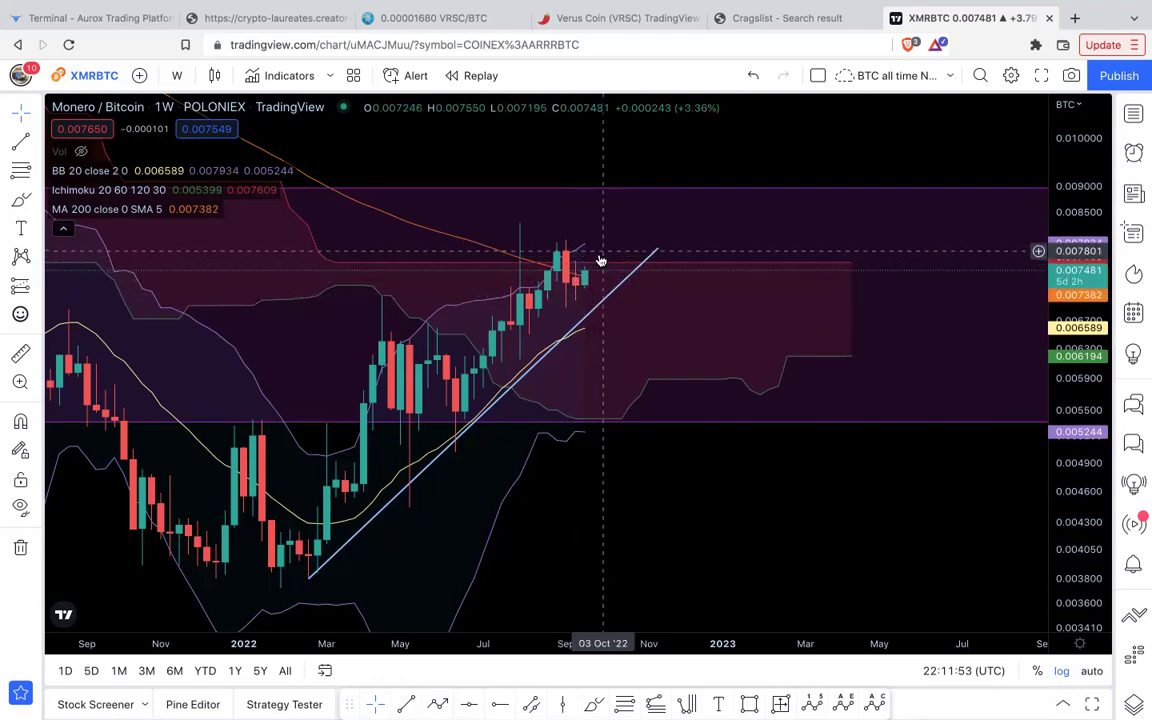
# Widen the XMR/BTC price and time range back to 2019 to examine price within the whole purple range box.
pyautogui.scroll(-3, 597, 257)
pyautogui.moveTo(1080, 173); pyautogui.dragTo(1080, 370)
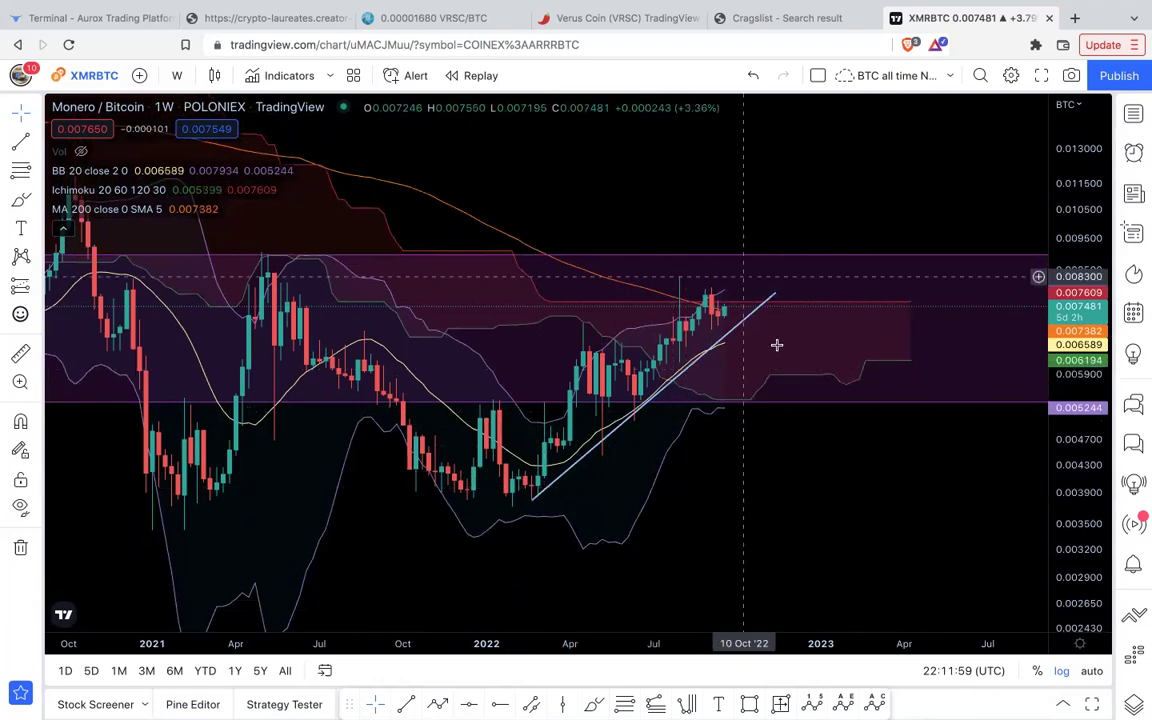
pyautogui.scroll(-5, 829, 310)
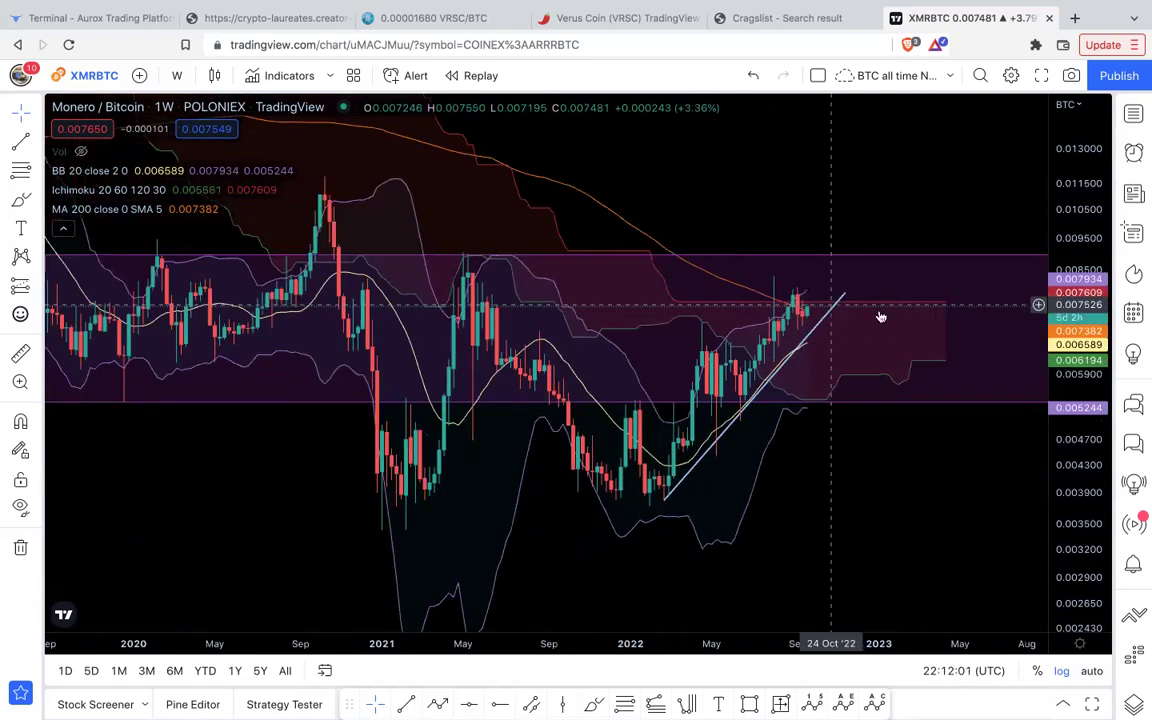
pyautogui.moveTo(1083, 245); pyautogui.dragTo(1083, 290)
pyautogui.moveTo(906, 207); pyautogui.dragTo(750, 188)
pyautogui.scroll(-3, 780, 221)
pyautogui.moveTo(838, 181); pyautogui.dragTo(737, 177)
pyautogui.moveTo(1079, 201); pyautogui.dragTo(1083, 254)
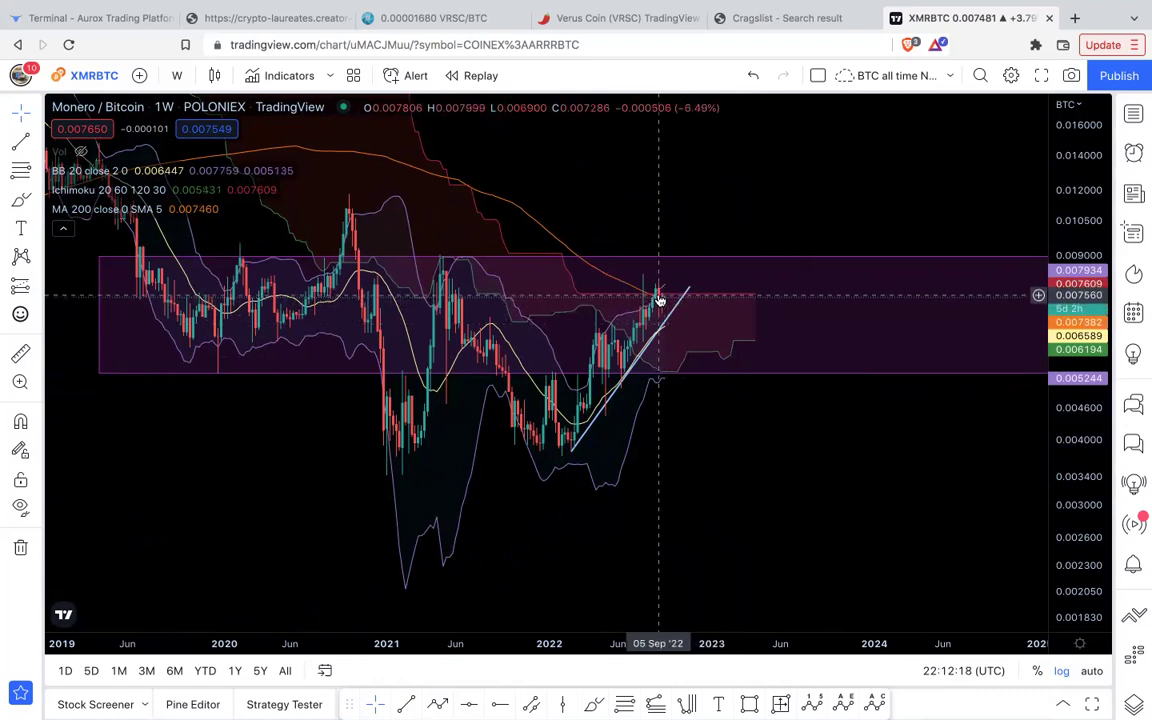
# Switch the XMR/BTC chart to the 1-day interval and examine the 2022 candles along the ascending trendline.
pyautogui.click(176, 75)
pyautogui.click(190, 573)
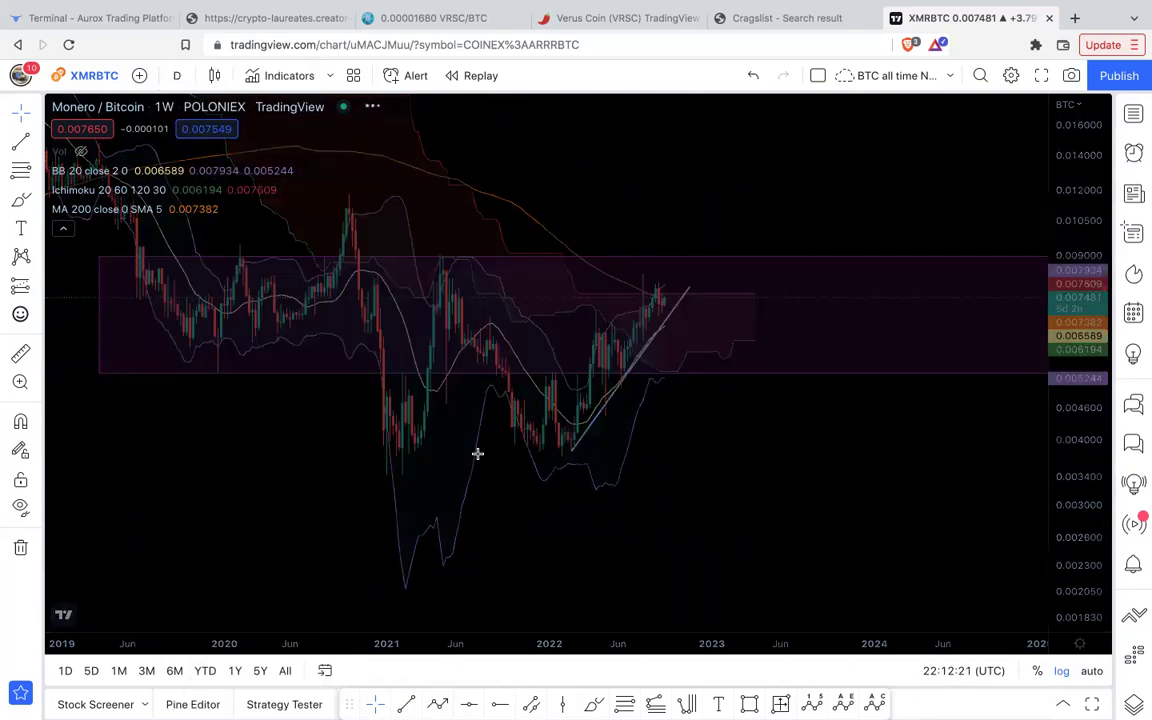
pyautogui.scroll(-2, 472, 451)
pyautogui.moveTo(1080, 456); pyautogui.dragTo(1060, 250)
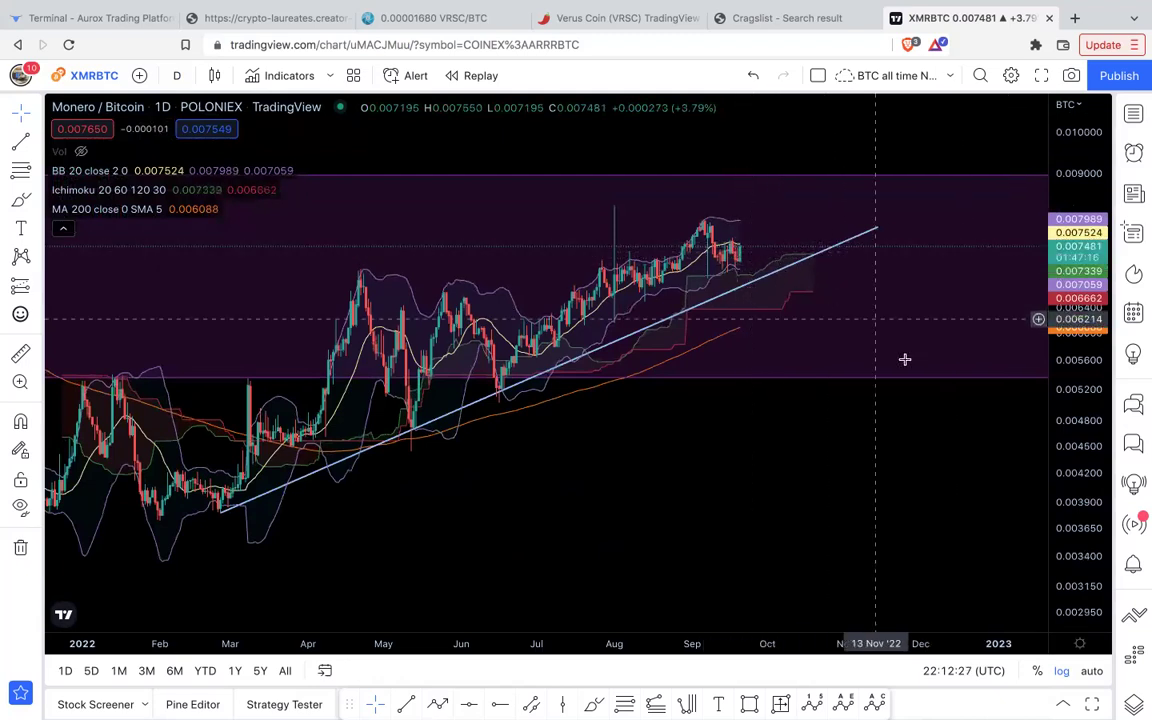
pyautogui.scroll(-2, 904, 360)
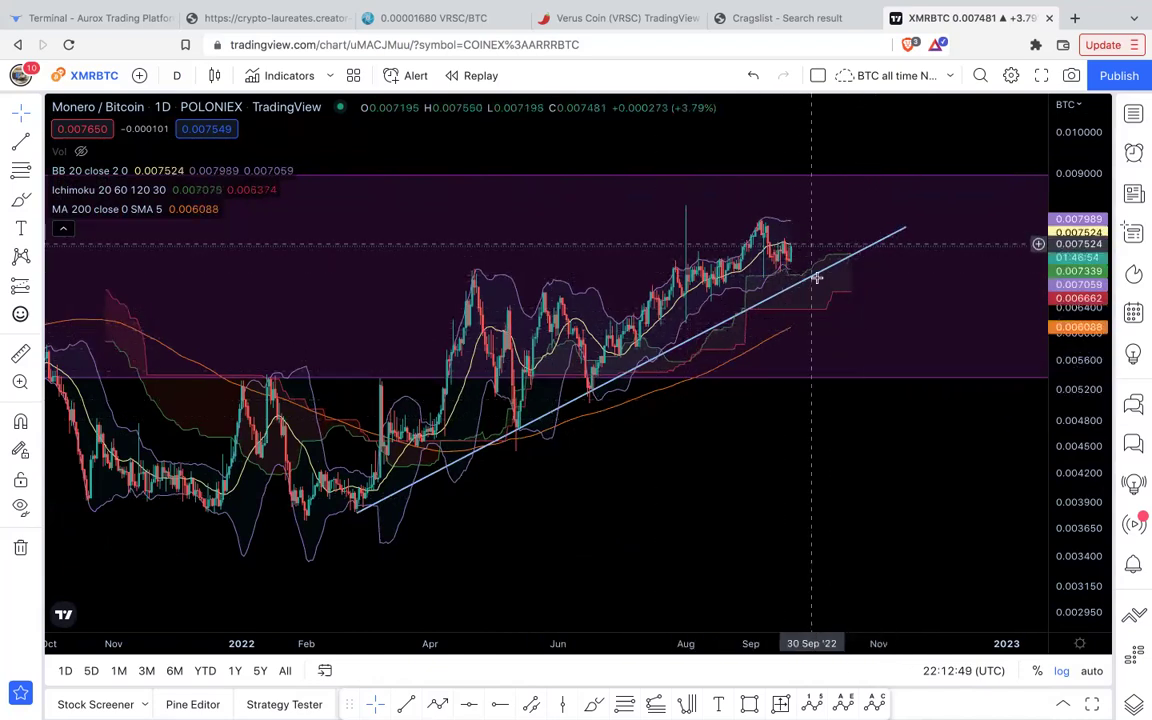
# Widen the daily XMR/BTC price and time range back to late 2019 to examine price against the purple range box.
pyautogui.scroll(-8, 800, 272)
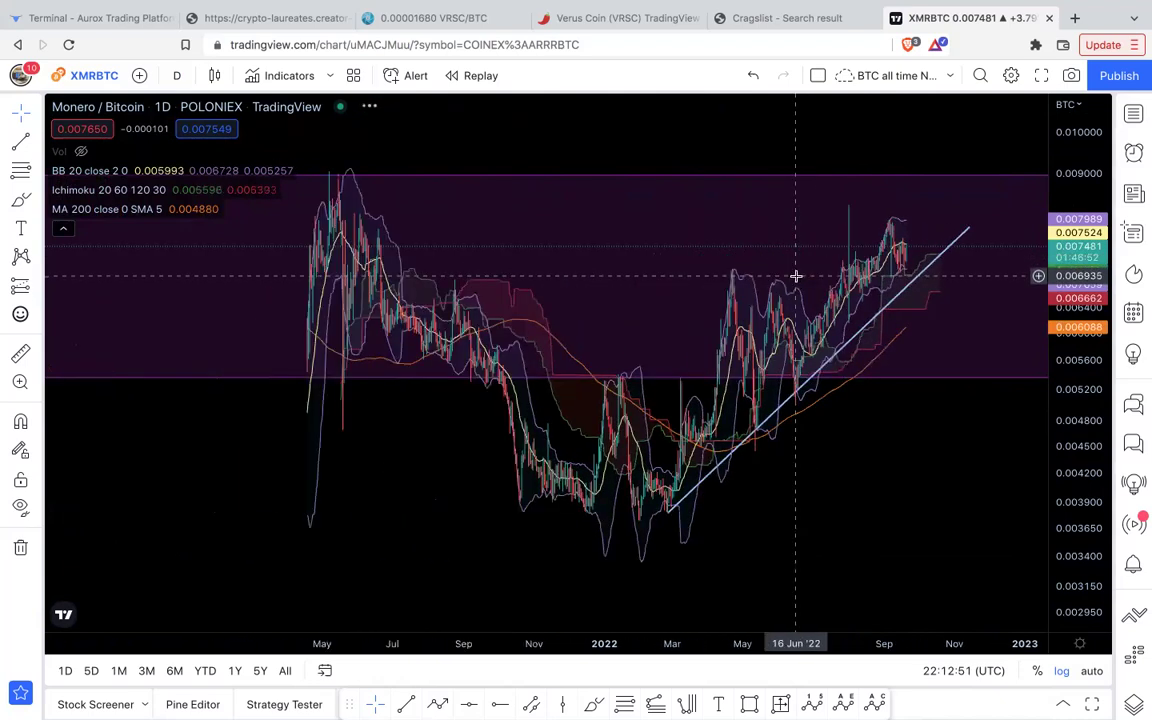
pyautogui.scroll(-4, 900, 245)
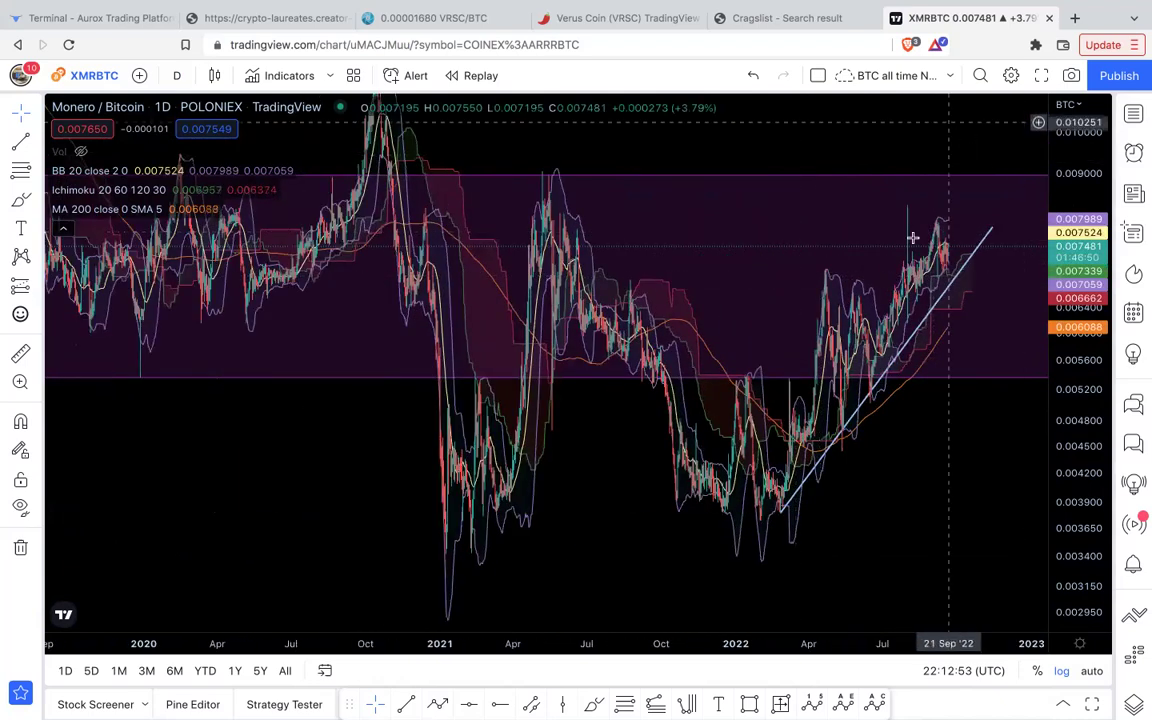
pyautogui.moveTo(1080, 178); pyautogui.dragTo(1078, 302)
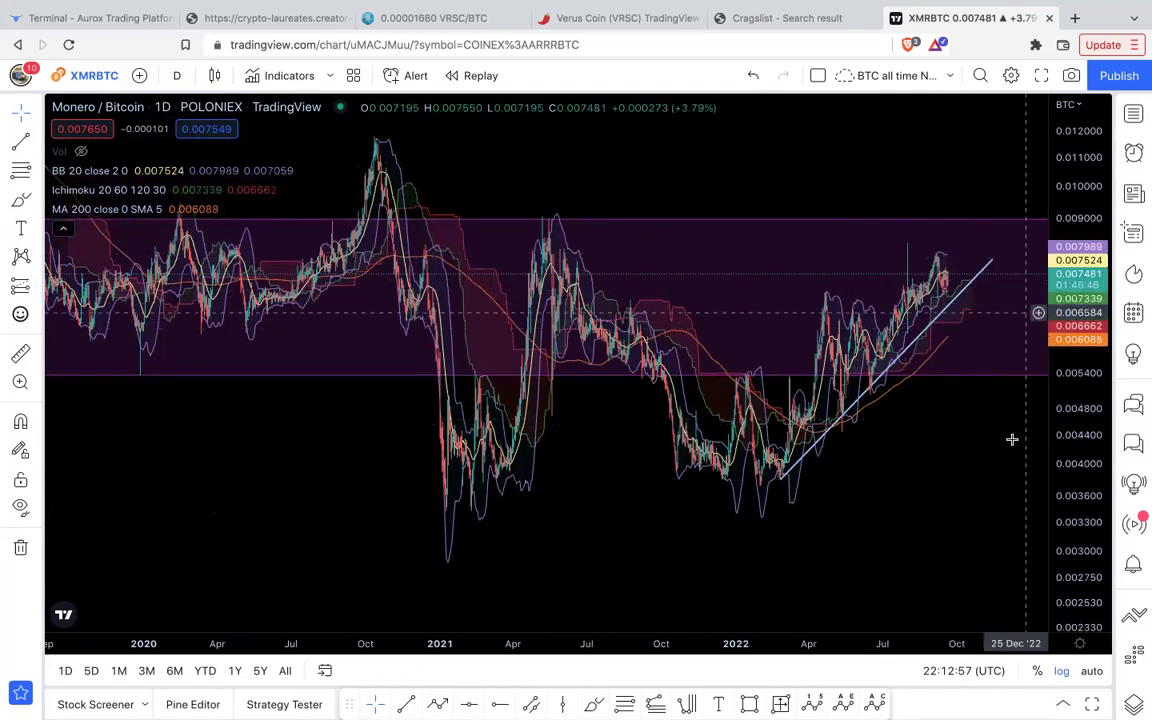
pyautogui.moveTo(921, 453); pyautogui.dragTo(725, 465)
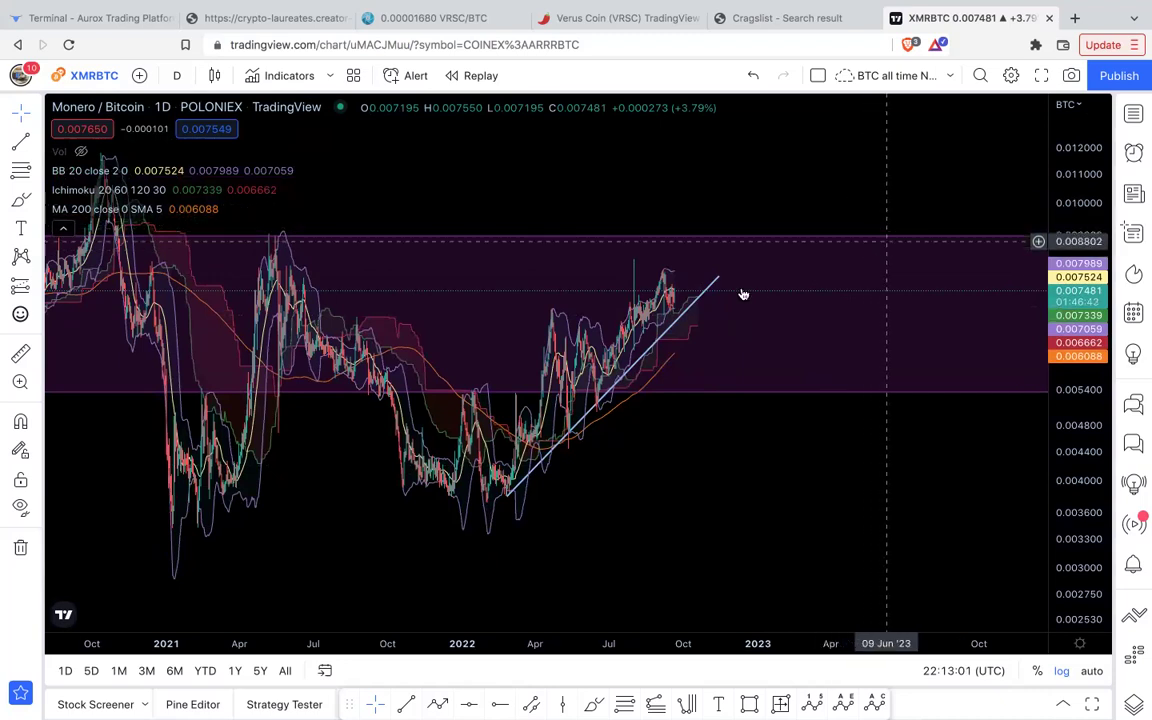
# Return XMR/BTC to the 1-week interval and frame the candles from mid-2019 onward around the purple range box.
pyautogui.click(176, 75)
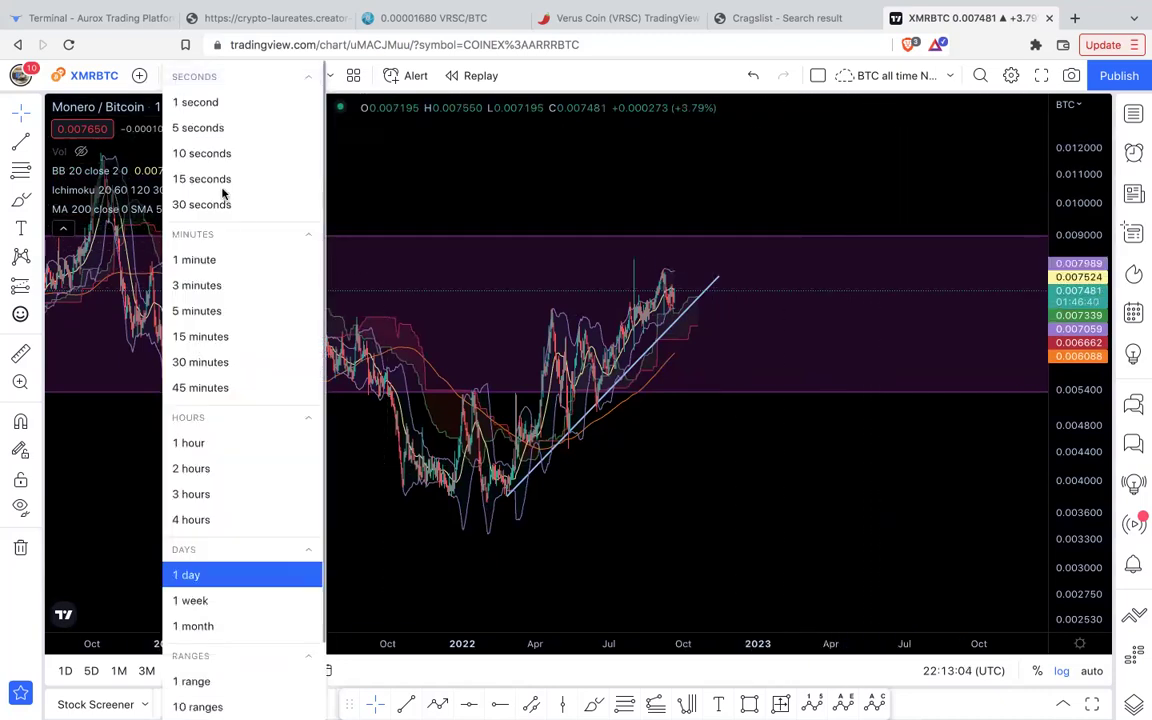
pyautogui.click(211, 601)
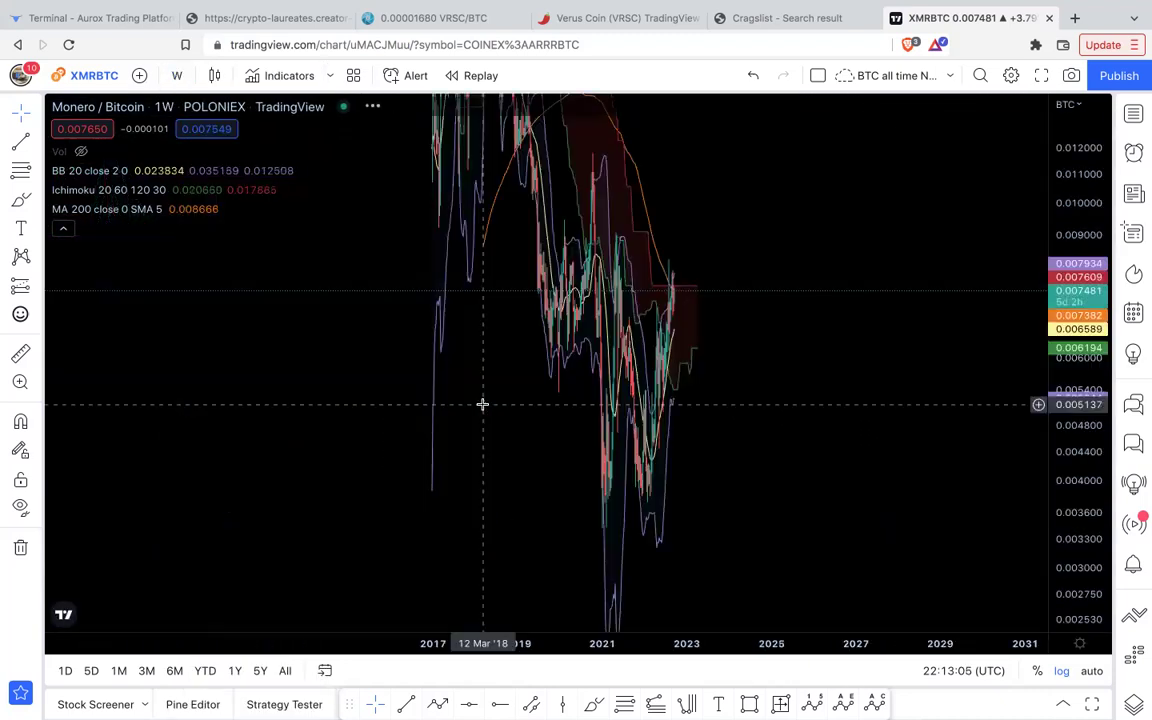
pyautogui.scroll(5, 520, 390)
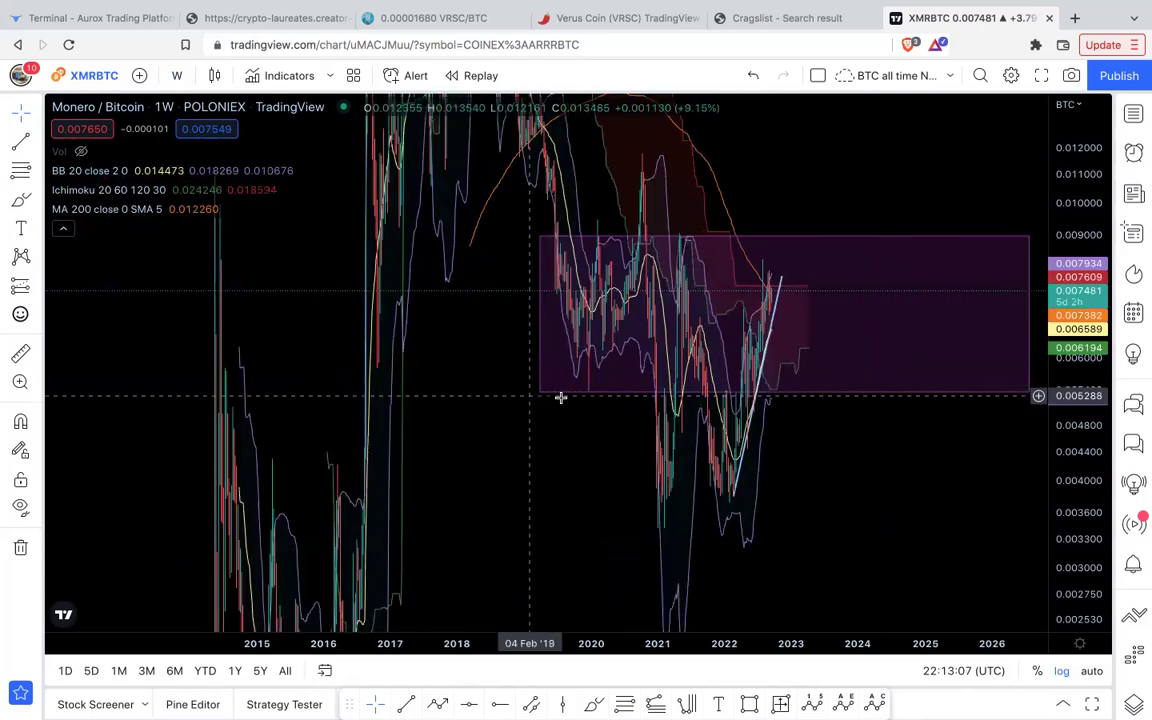
pyautogui.moveTo(915, 481); pyautogui.dragTo(640, 466)
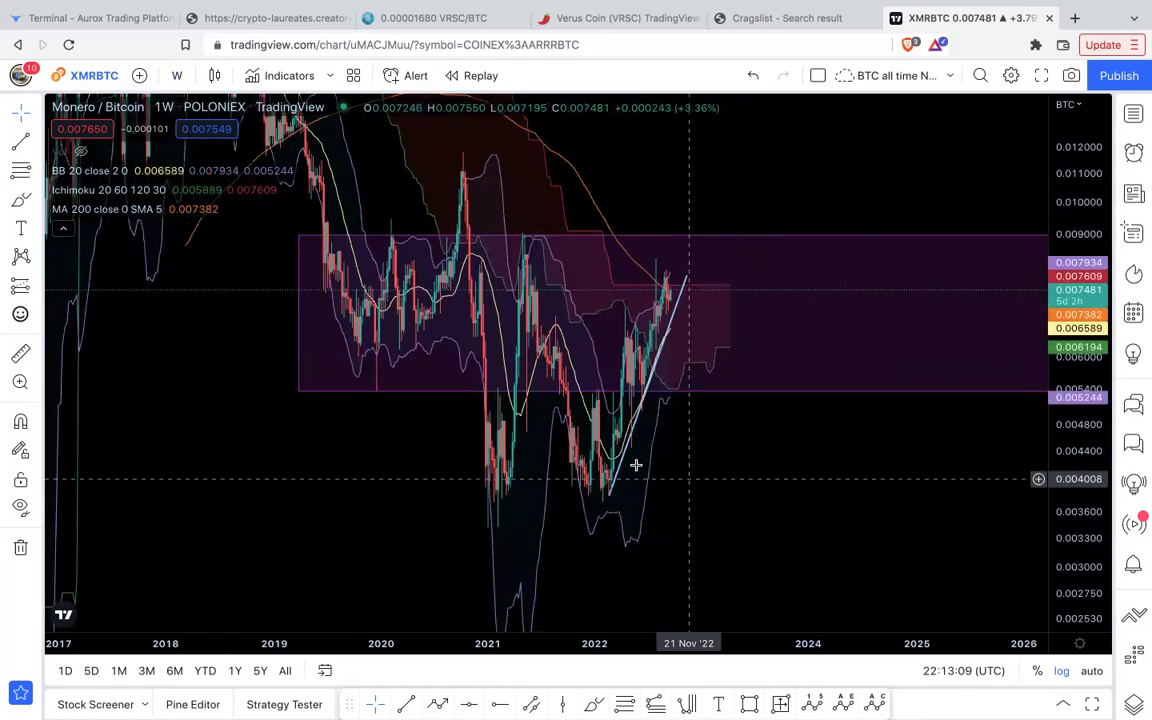
pyautogui.scroll(4, 636, 464)
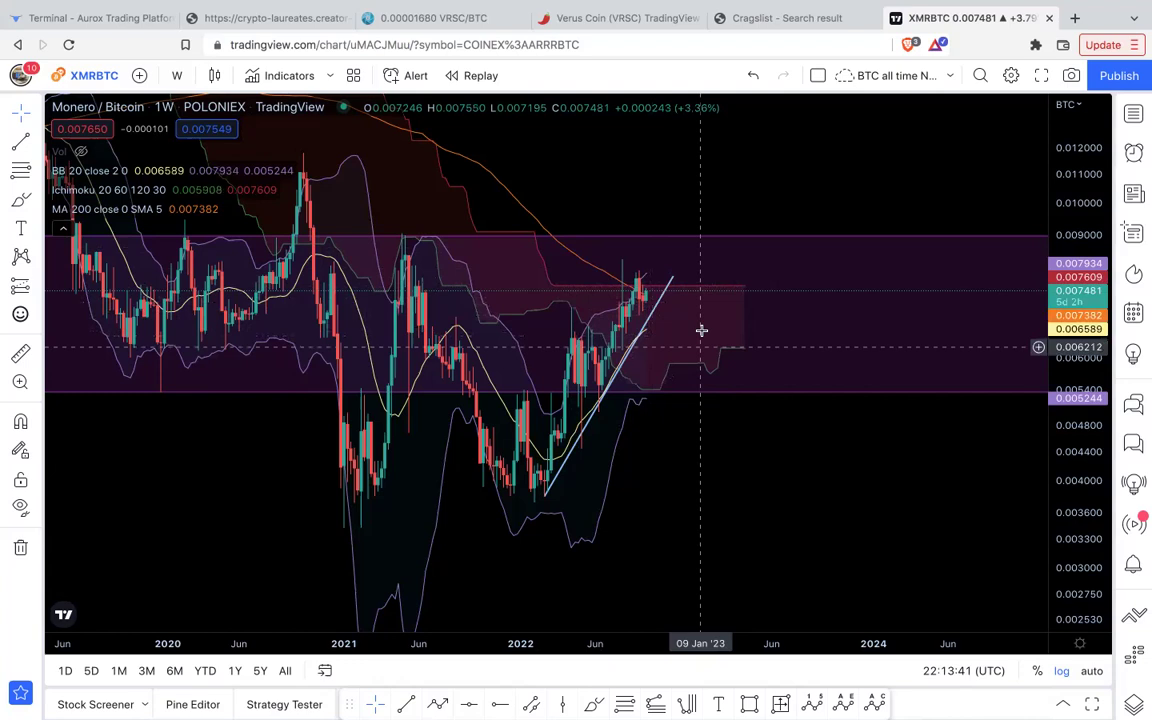
# Examine the weekly XMR/BTC price against the cloud, the 200-period moving average and the range box back to 2019.
pyautogui.scroll(-1, 700, 335)
pyautogui.scroll(-2, 707, 341)
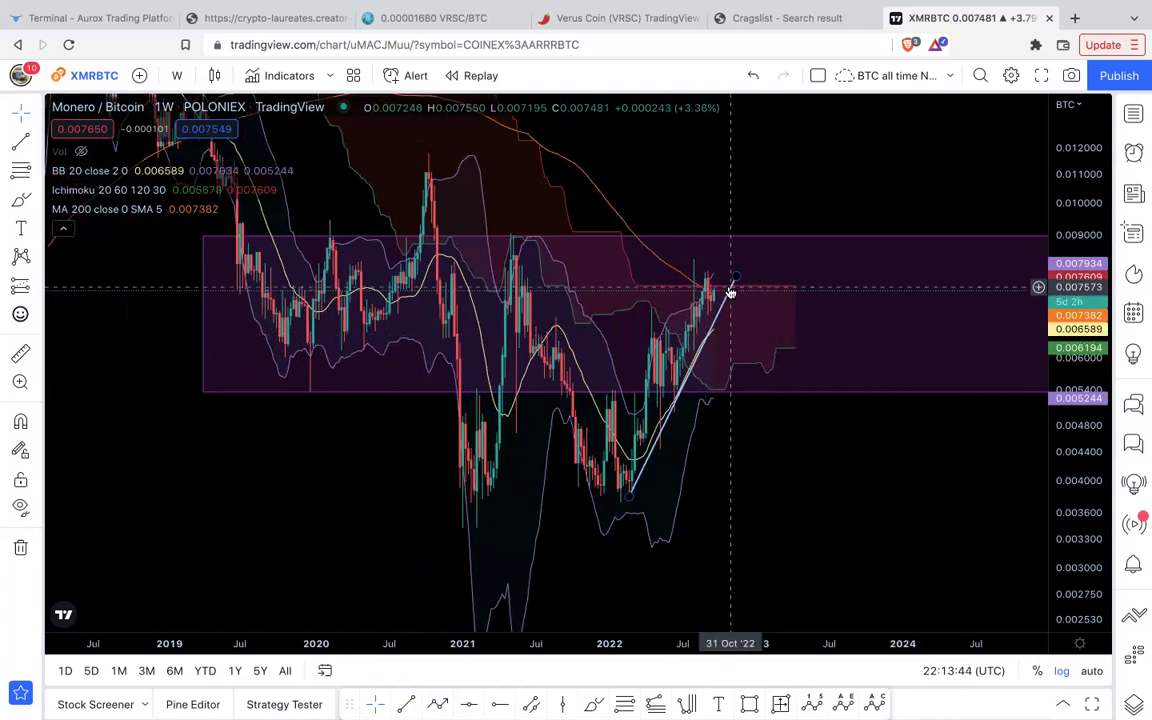
pyautogui.moveTo(1068, 199); pyautogui.dragTo(945, 291)
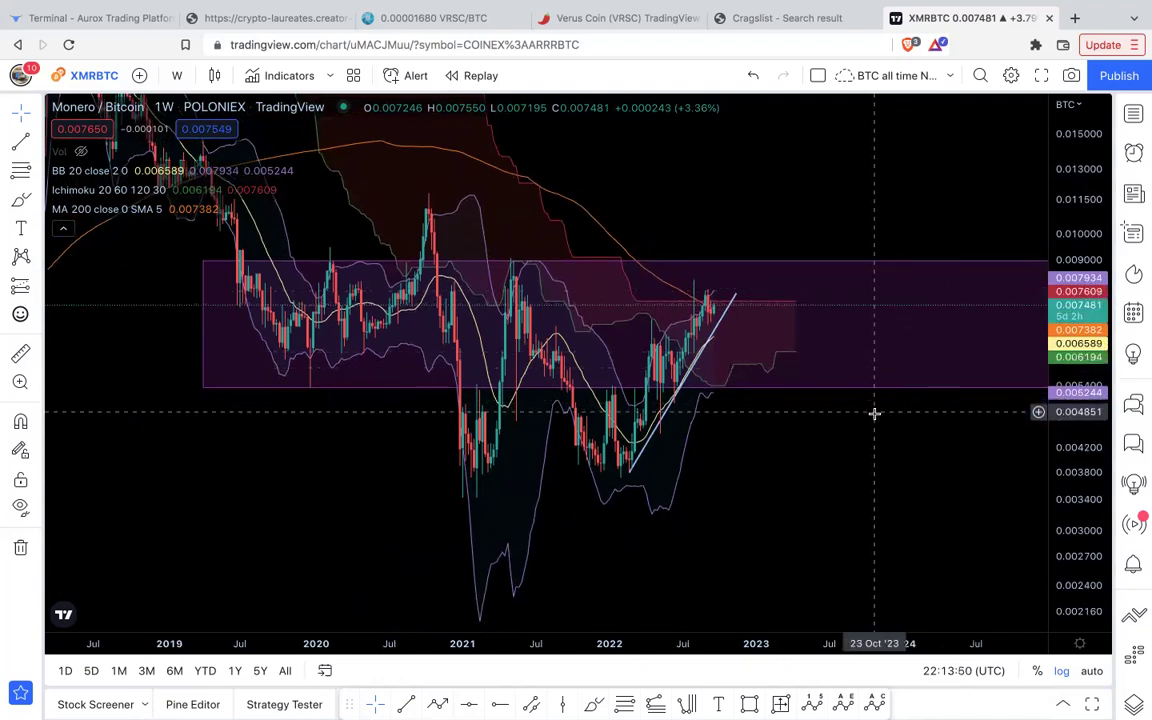
pyautogui.scroll(1, 874, 412)
pyautogui.scroll(-2, 874, 412)
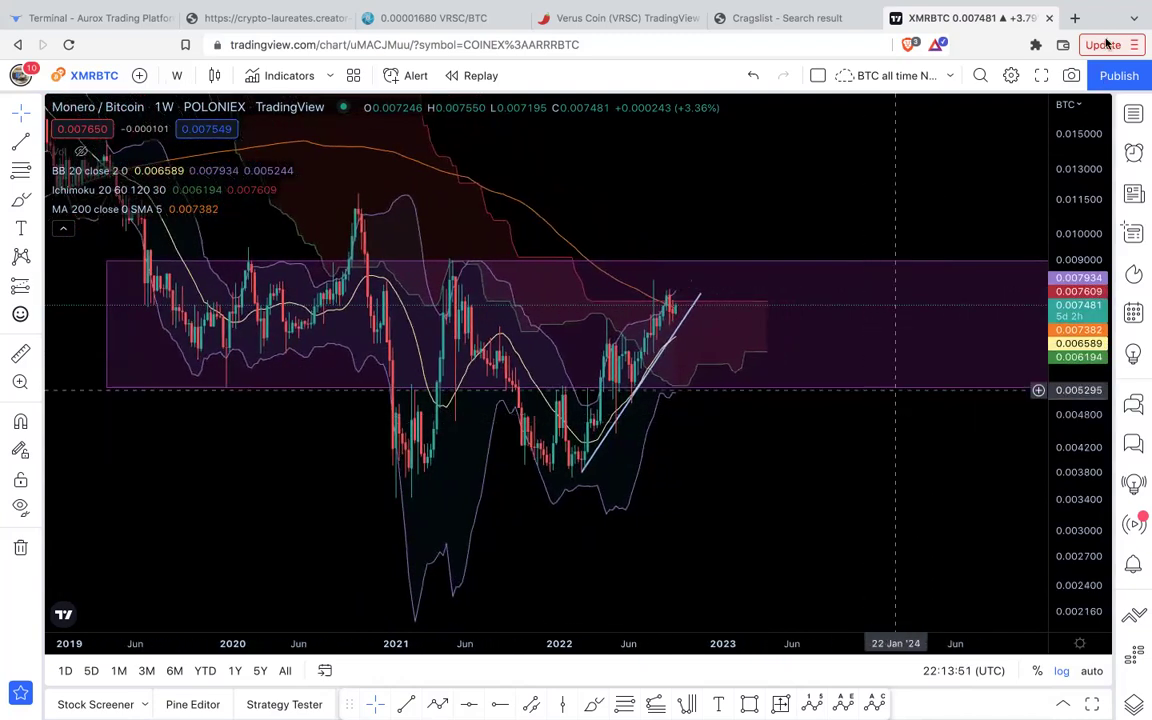
# Switch to the SafeTrade VRSC/BTC page, set its chart to the 3-day interval and show it full screen.
pyautogui.click(427, 20)
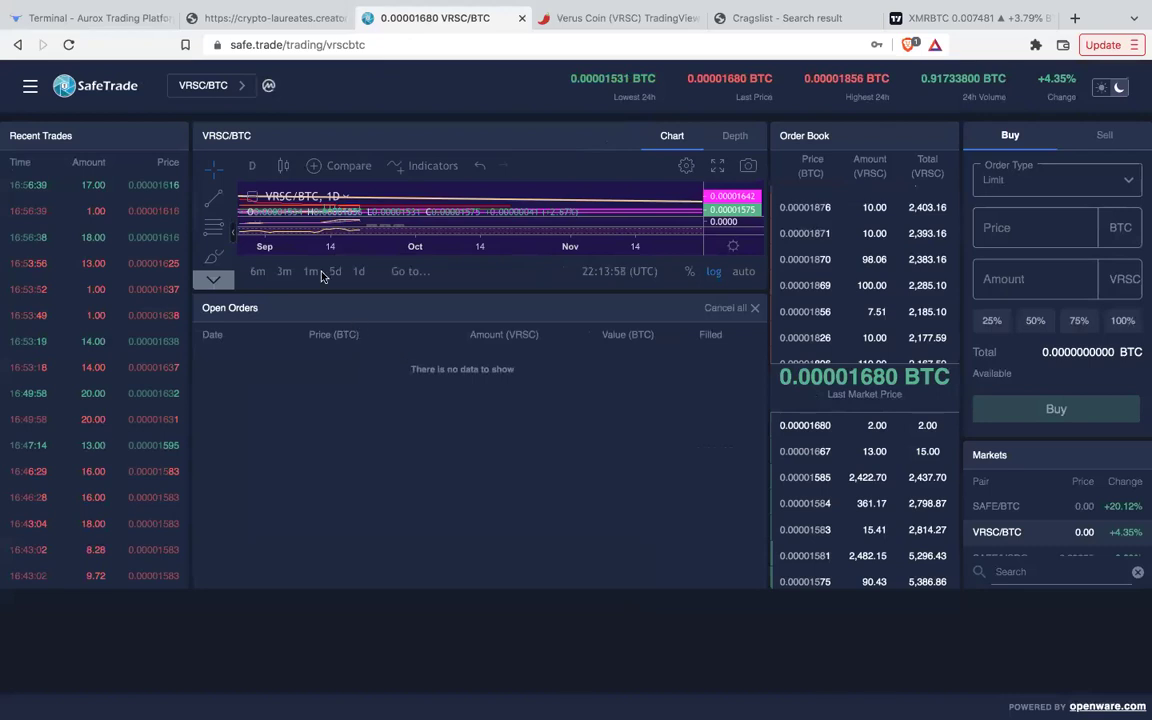
pyautogui.click(253, 168)
pyautogui.scroll(-2, 267, 232)
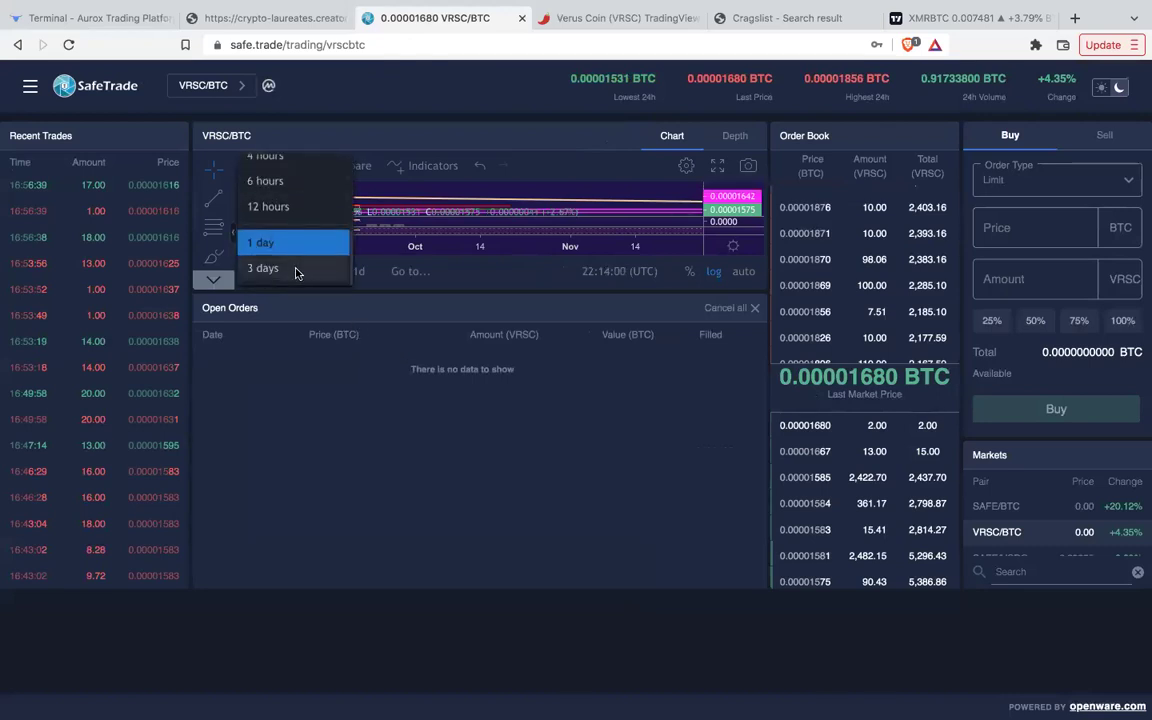
pyautogui.click(296, 270)
pyautogui.click(717, 165)
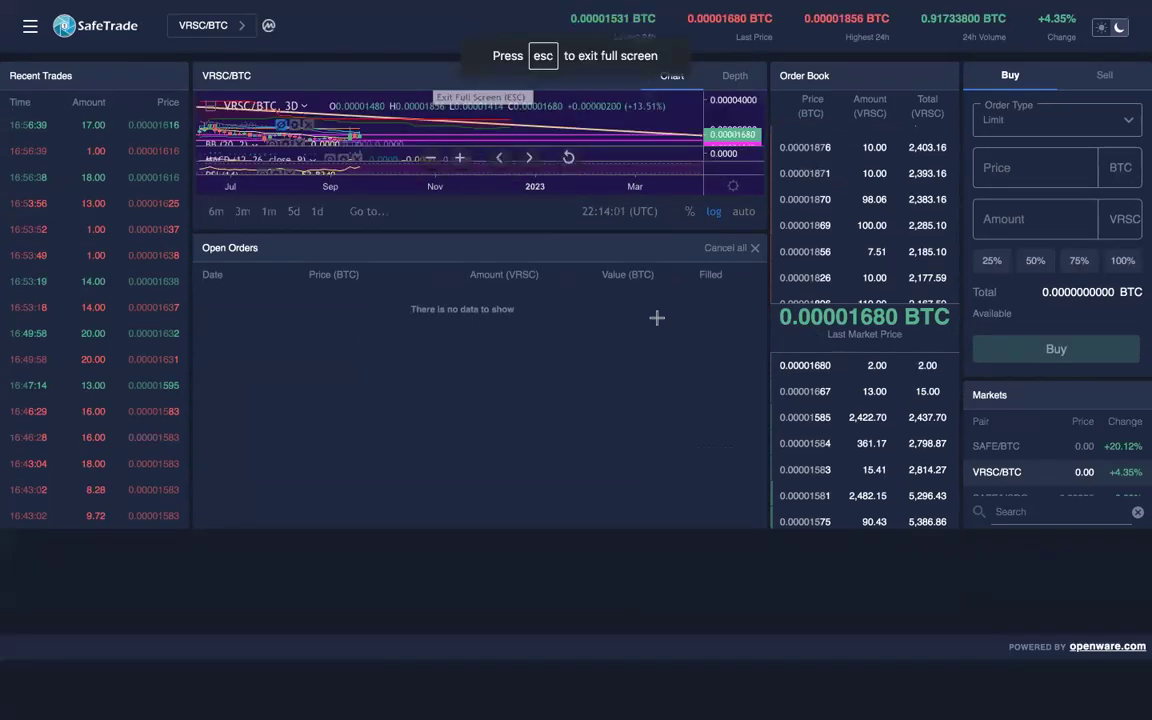
# Widen the VRSC/BTC price and time range to examine the descending trendline from the 2021 peak into 2023.
pyautogui.scroll(-4, 656, 316)
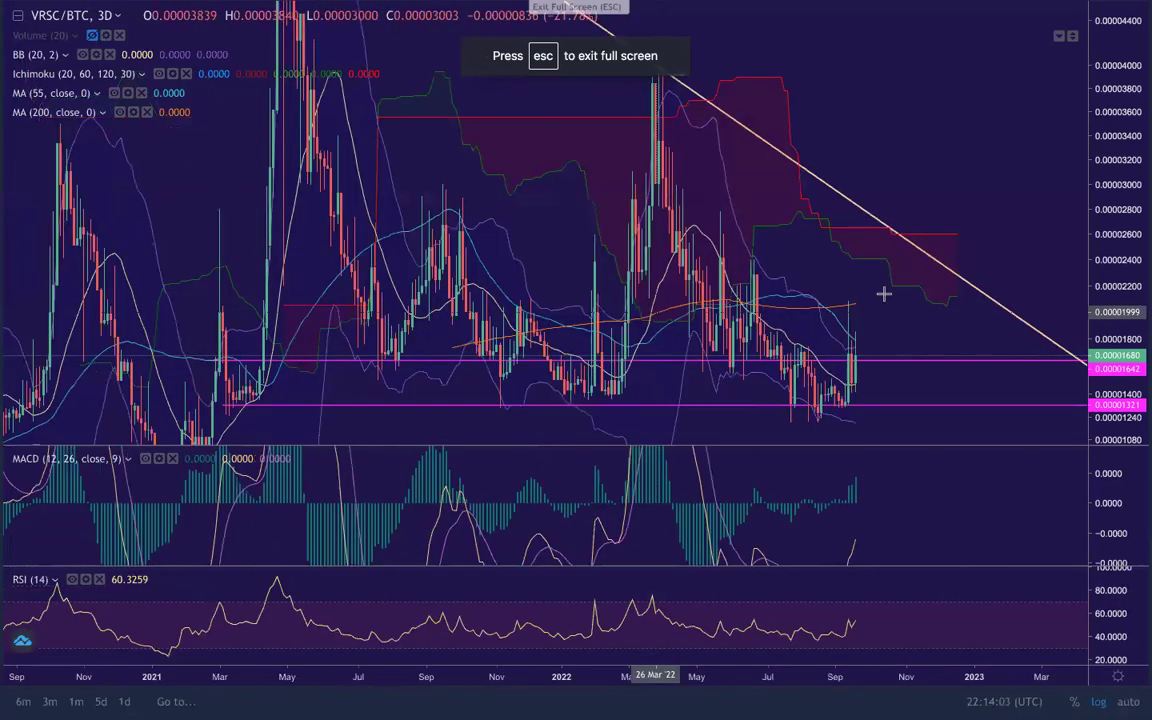
pyautogui.moveTo(1120, 292); pyautogui.dragTo(1125, 395)
pyautogui.moveTo(1016, 175); pyautogui.dragTo(596, 215)
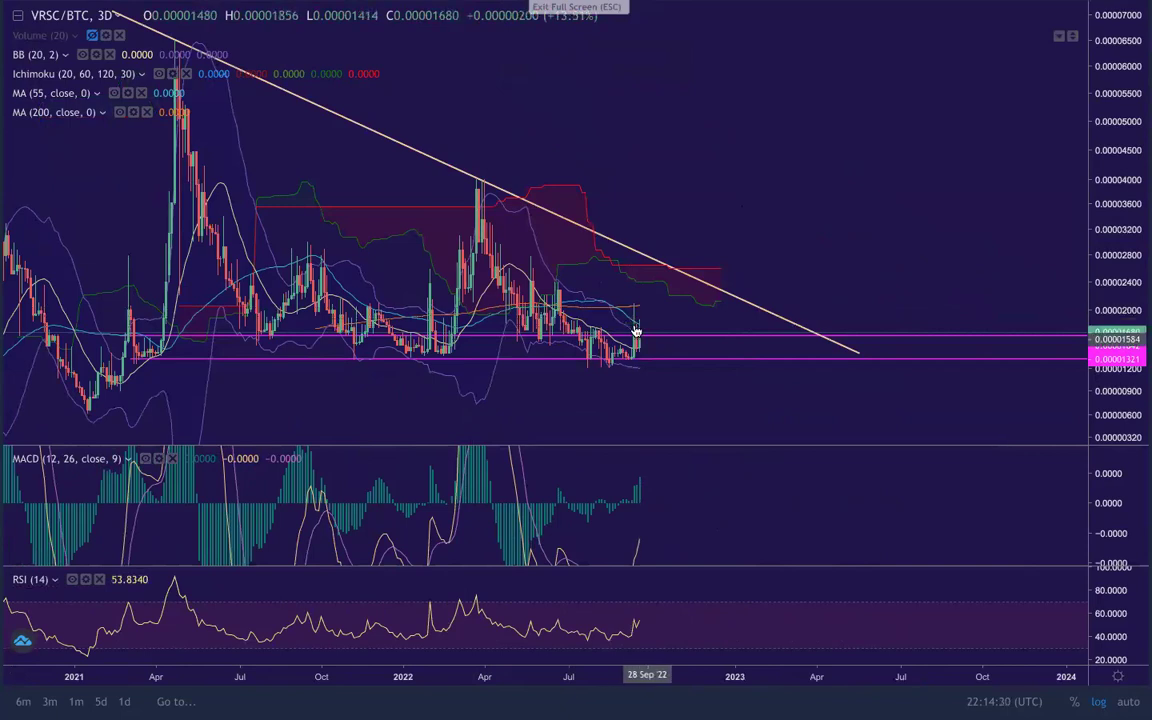
# Enlarge the 2022 VRSC/BTC candles to examine price around the two magenta support lines and the 55- and 200-period moving averages.
pyautogui.moveTo(1116, 385); pyautogui.dragTo(1116, 315)
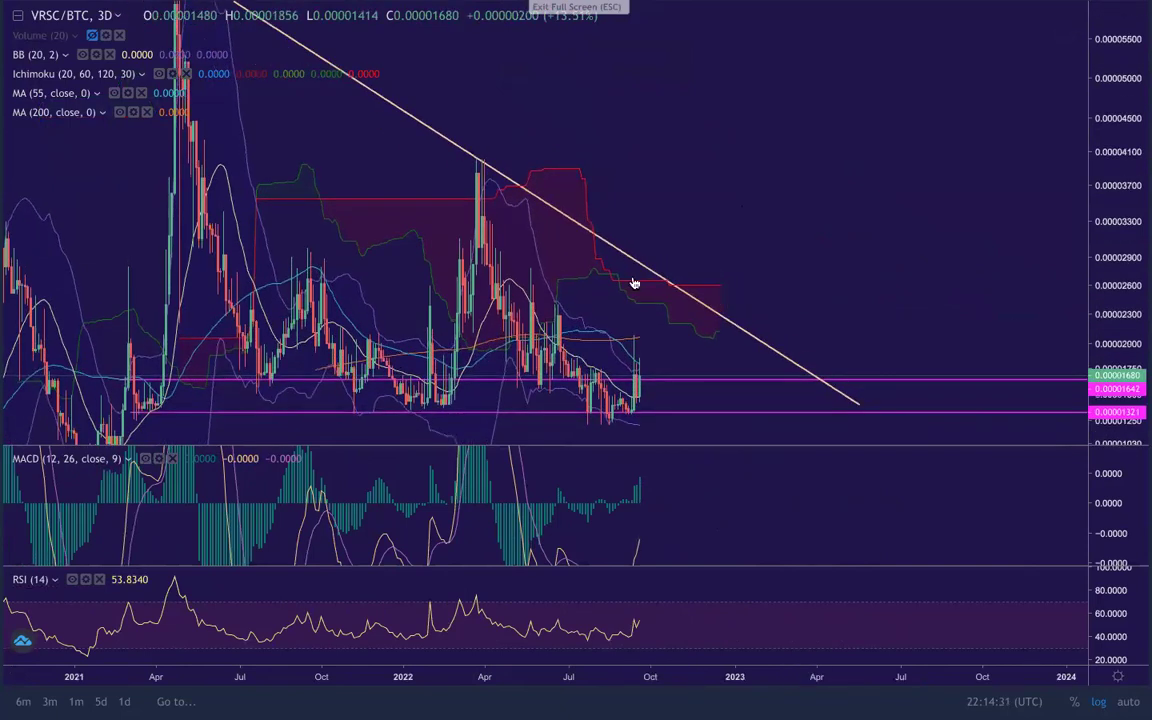
pyautogui.scroll(1, 600, 293)
pyautogui.moveTo(877, 198); pyautogui.dragTo(880, 195)
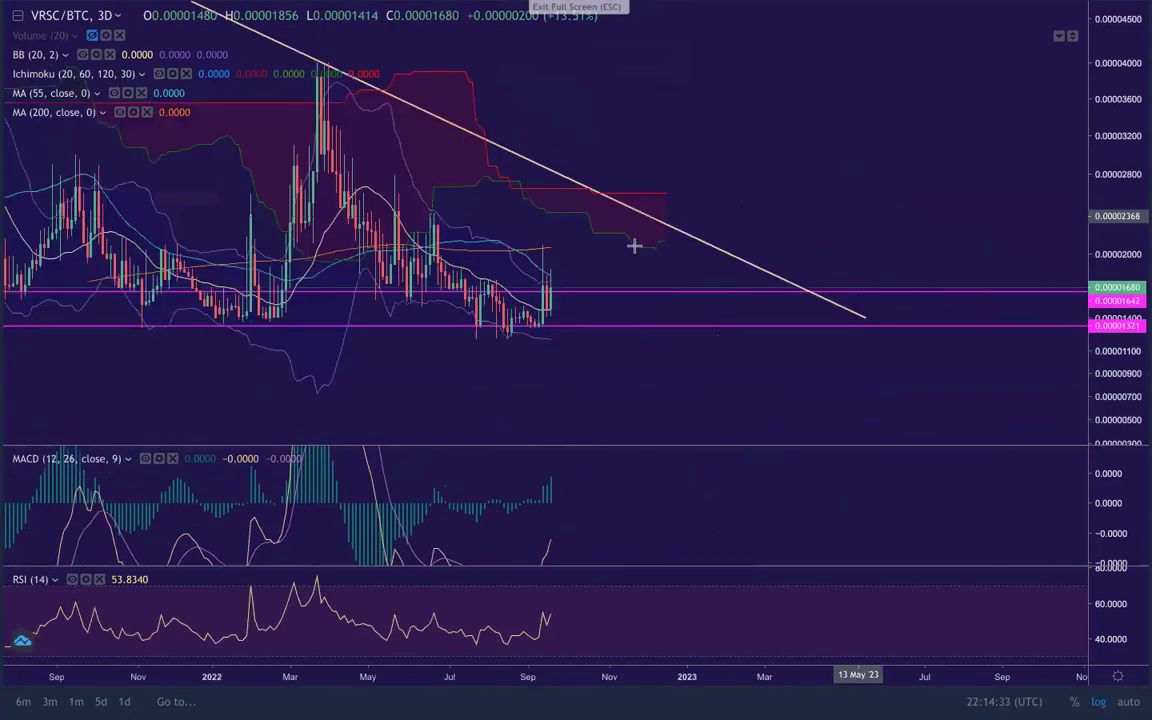
pyautogui.scroll(2, 566, 270)
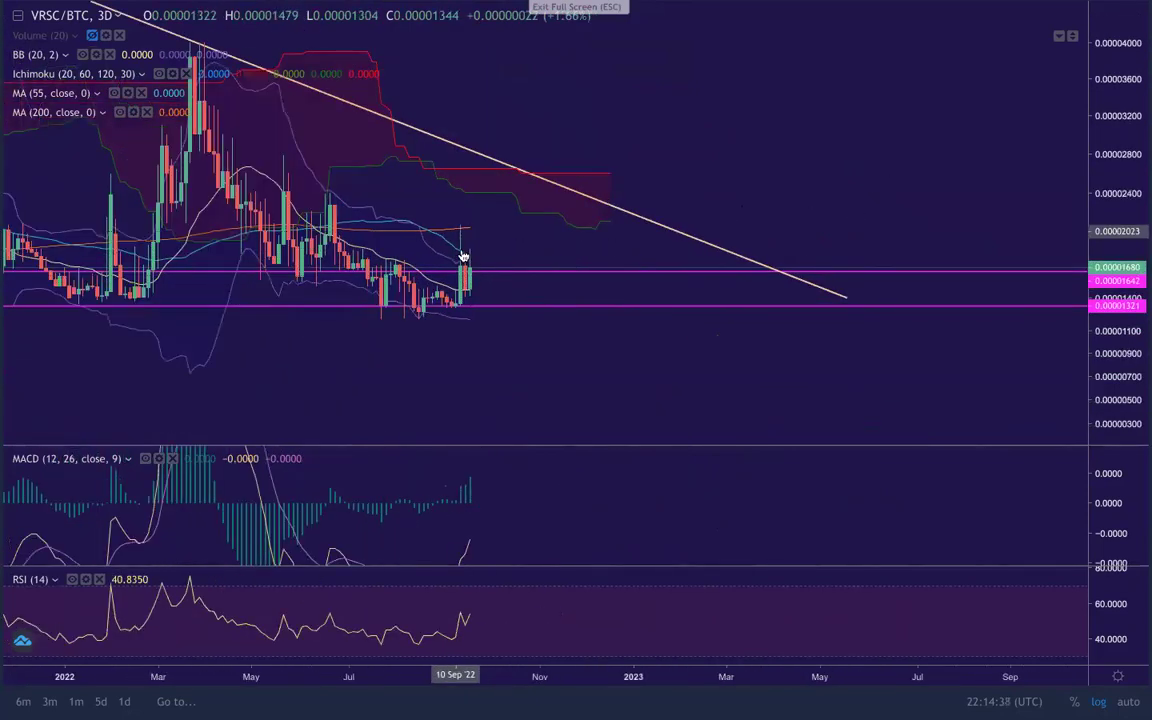
# Widen VRSC/BTC to its full history since early 2020 to examine price between the descending trendline and the magenta support lines.
pyautogui.scroll(-3, 460, 278)
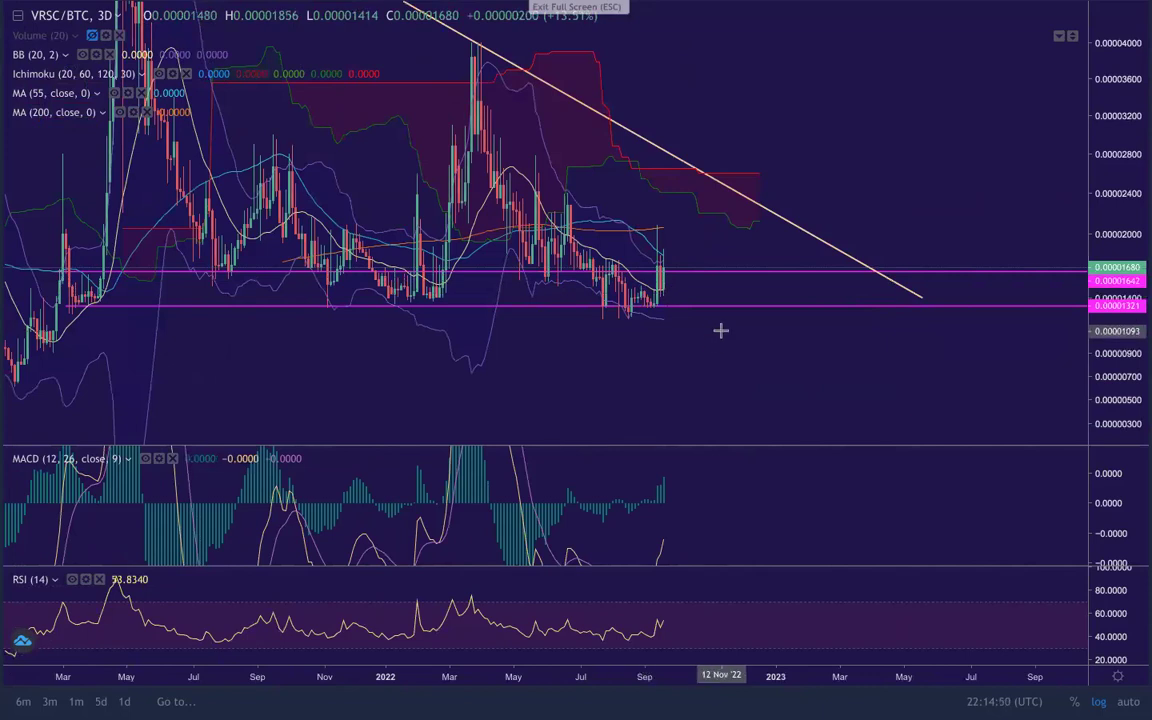
pyautogui.scroll(-2, 720, 330)
pyautogui.scroll(-1, 758, 342)
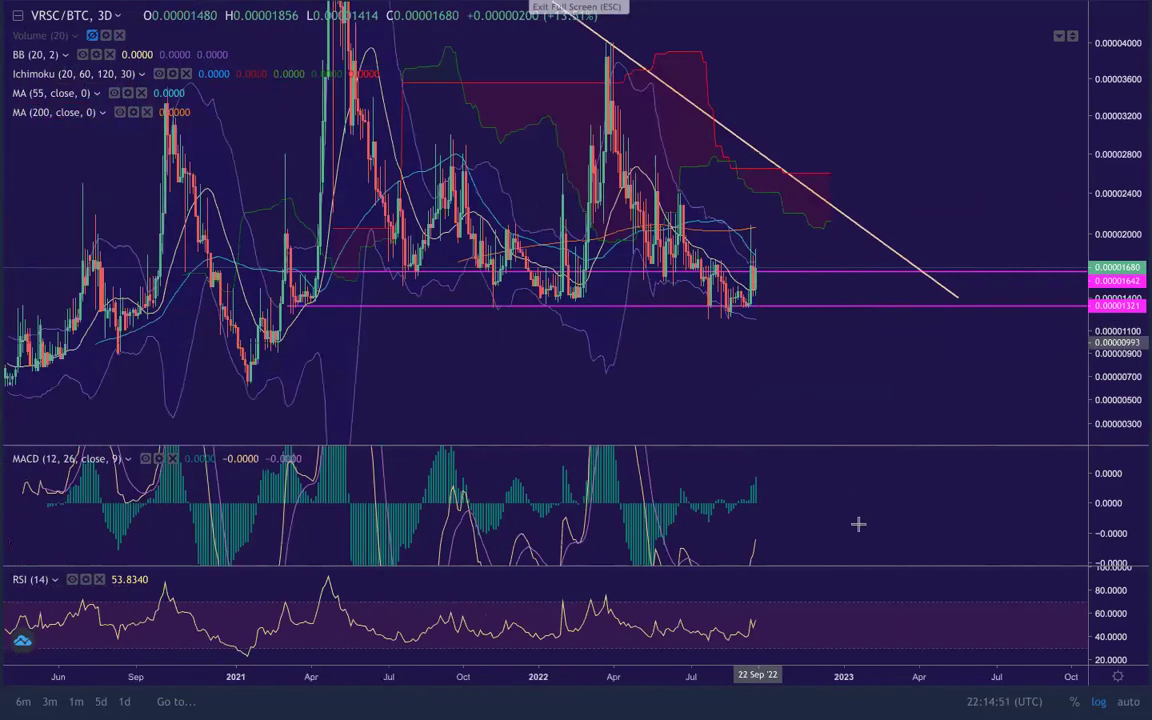
pyautogui.moveTo(1112, 189); pyautogui.dragTo(1125, 377)
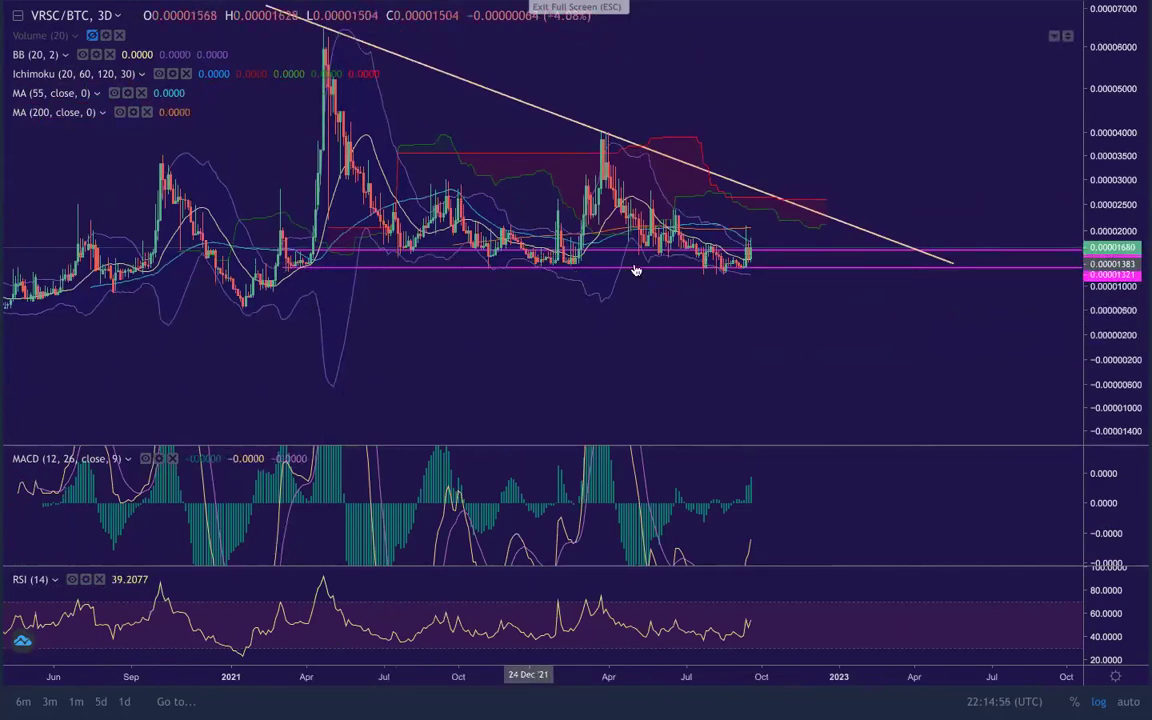
pyautogui.scroll(-1, 764, 309)
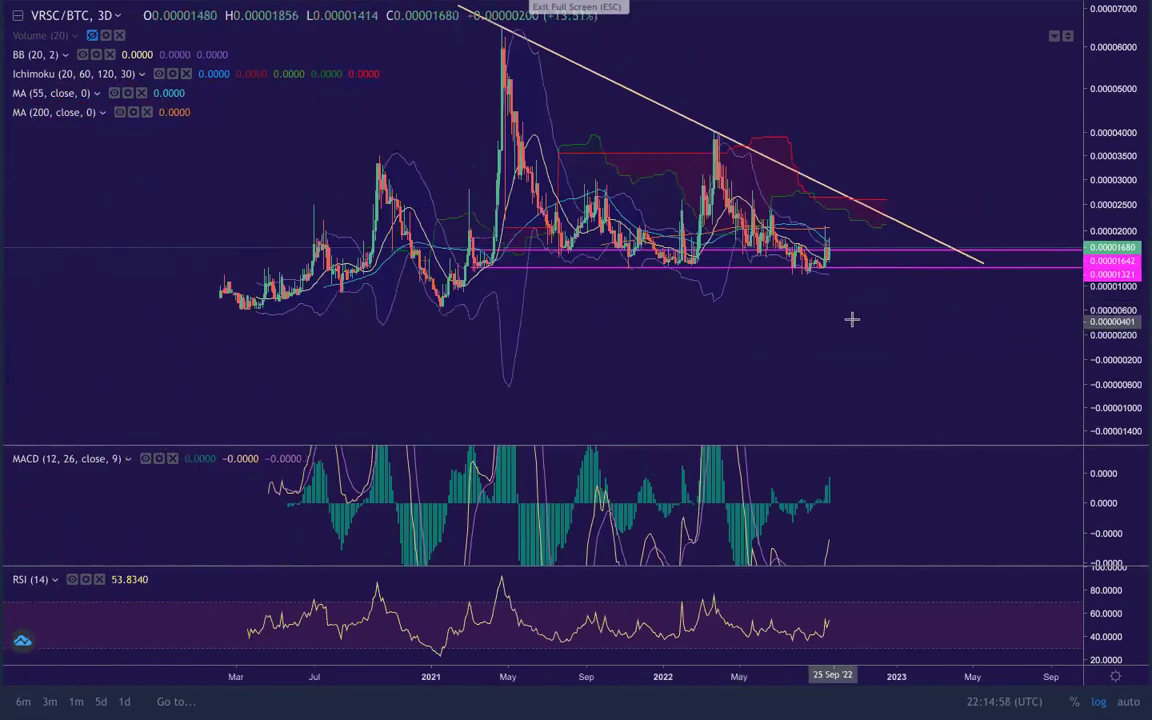
pyautogui.scroll(-1, 851, 319)
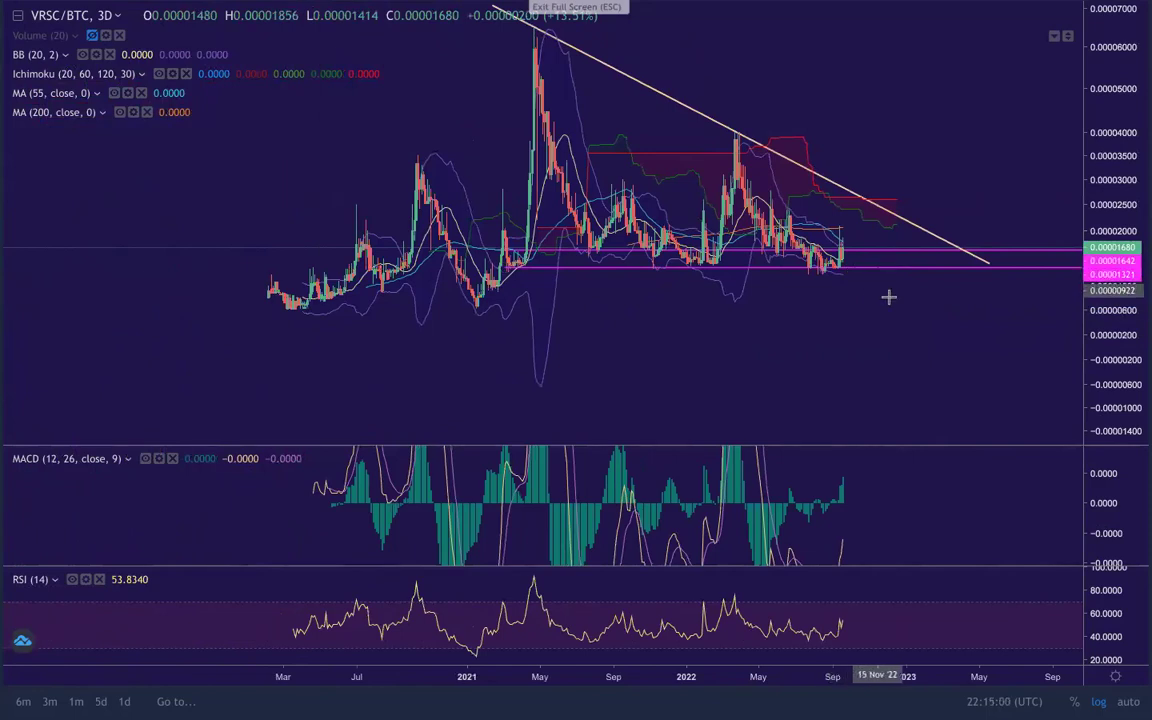
pyautogui.moveTo(957, 315); pyautogui.dragTo(764, 389)
pyautogui.moveTo(1121, 147); pyautogui.dragTo(1119, 222)
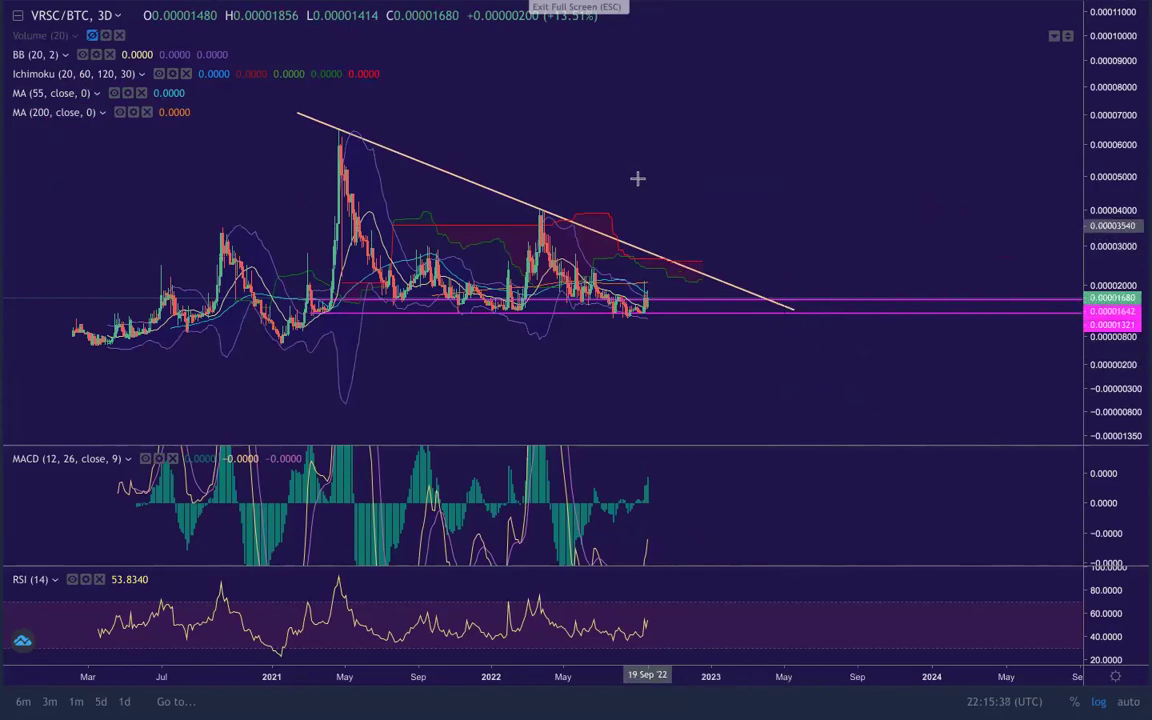
# Leave the full-screen chart, switch to Aurox, and maximise the Binance ADA/BTC chart from the crypto charts workspace, framing its latest weekly candles.
pyautogui.press('Escape')
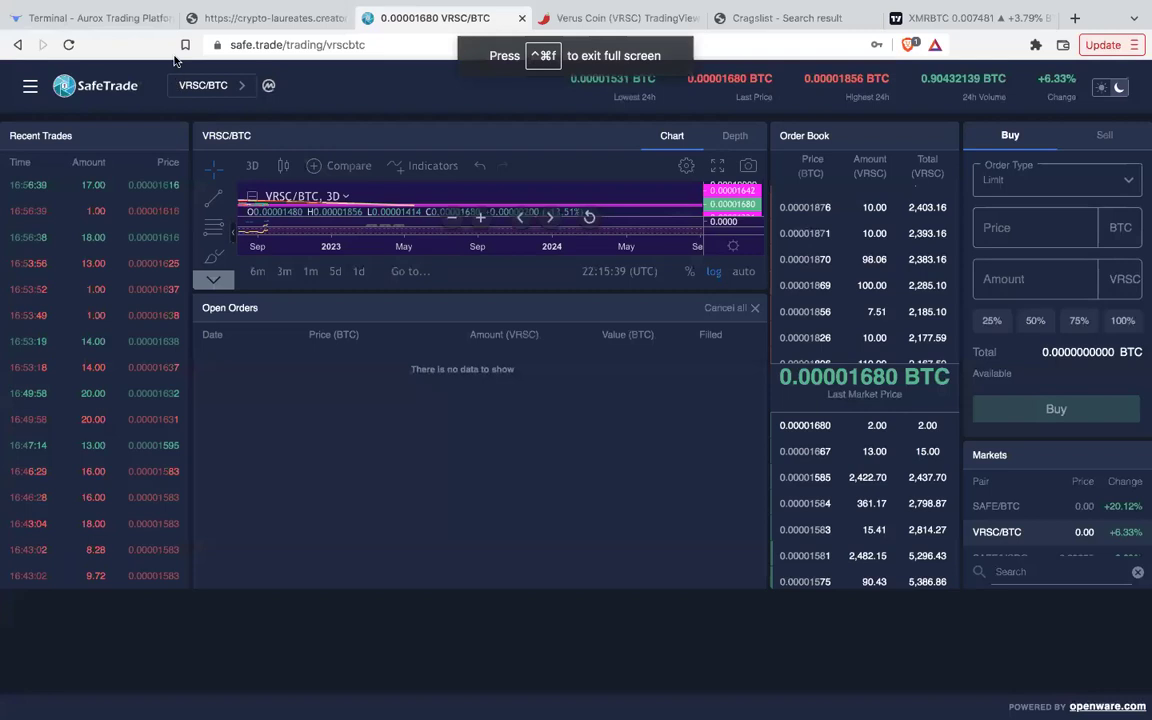
pyautogui.click(112, 18)
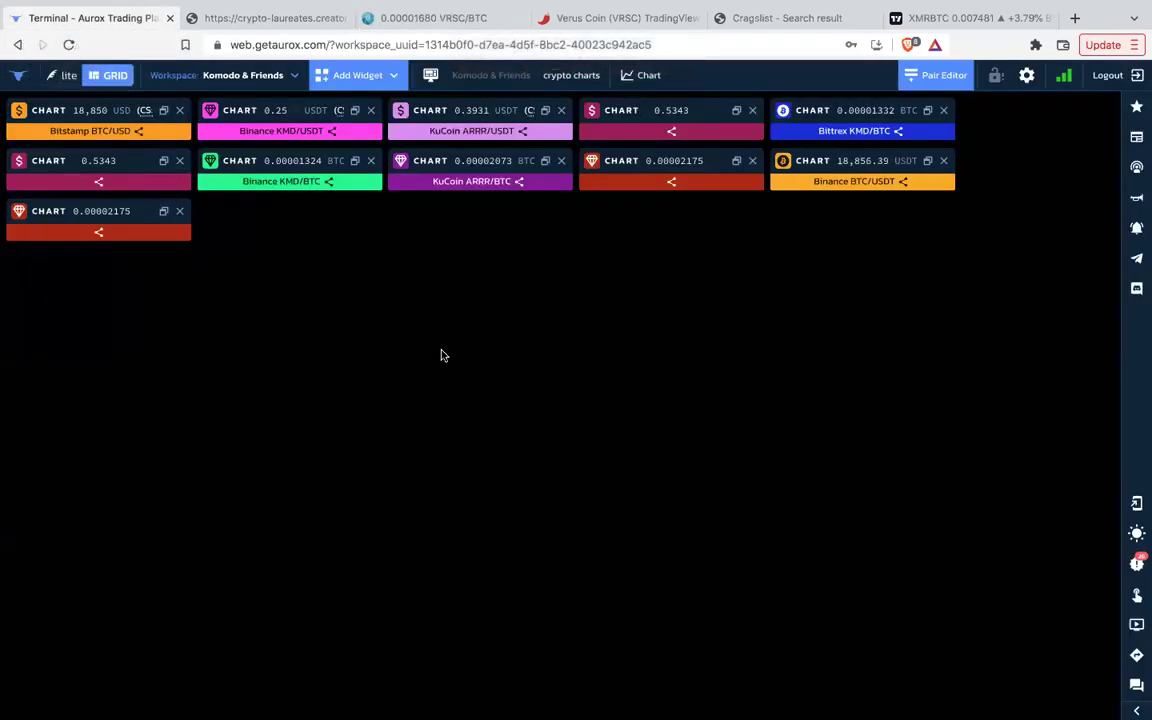
pyautogui.click(566, 76)
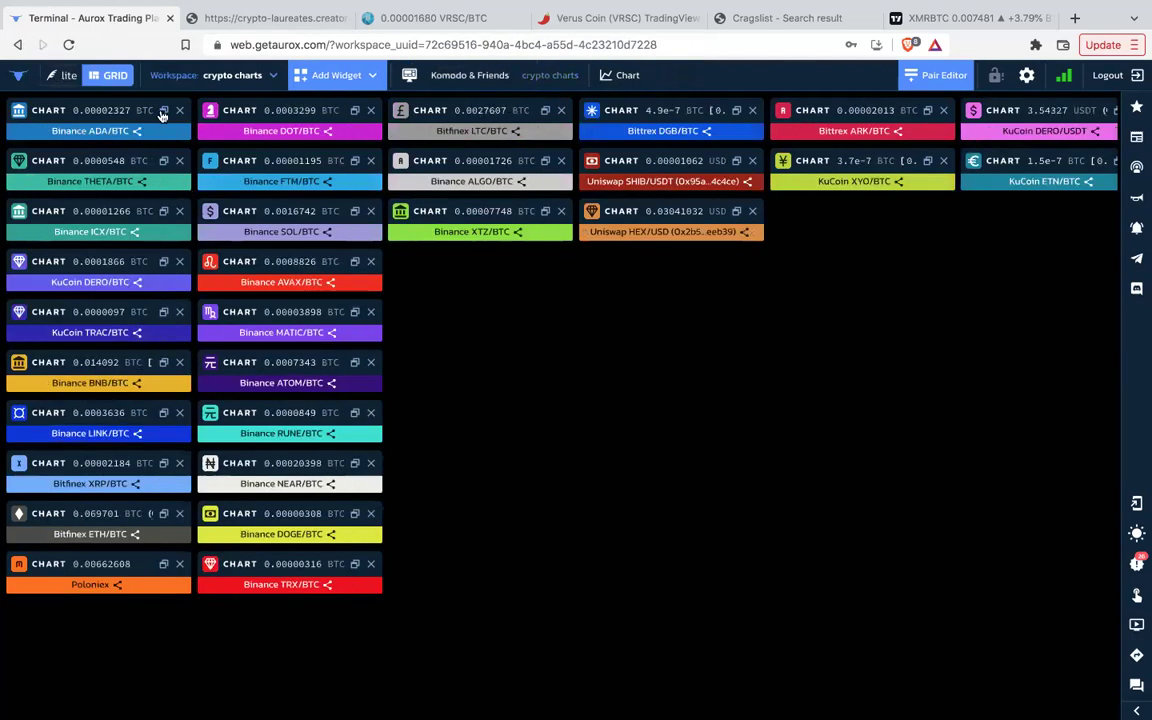
pyautogui.click(163, 111)
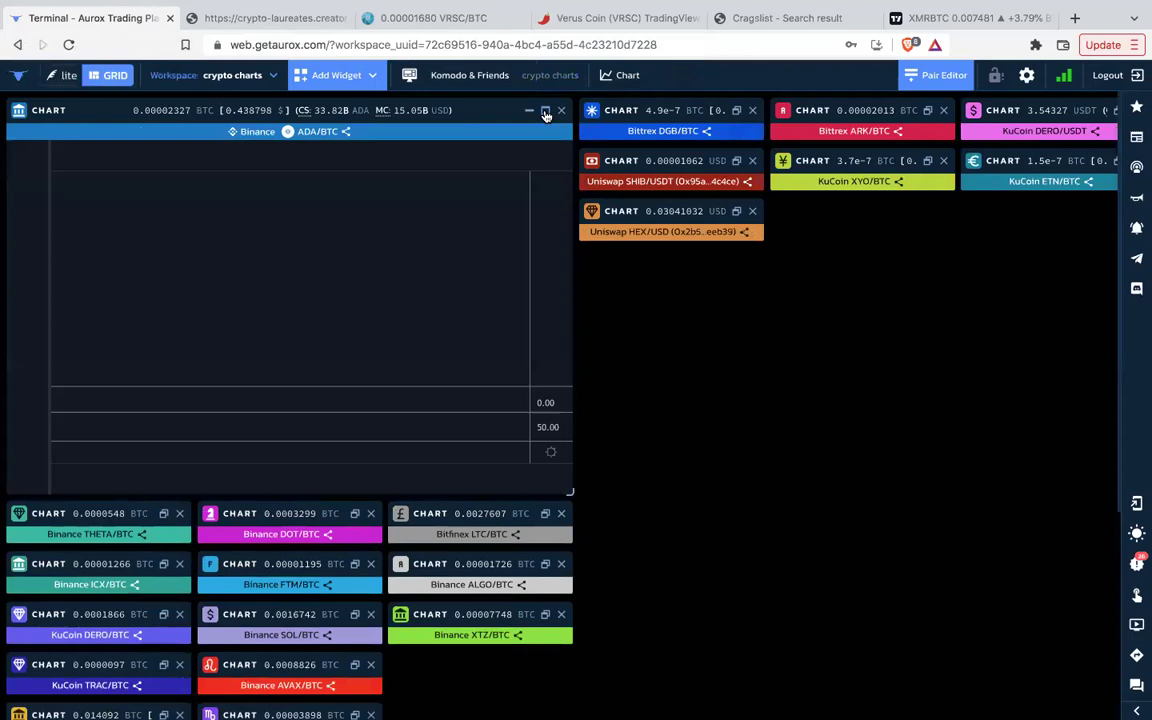
pyautogui.click(545, 111)
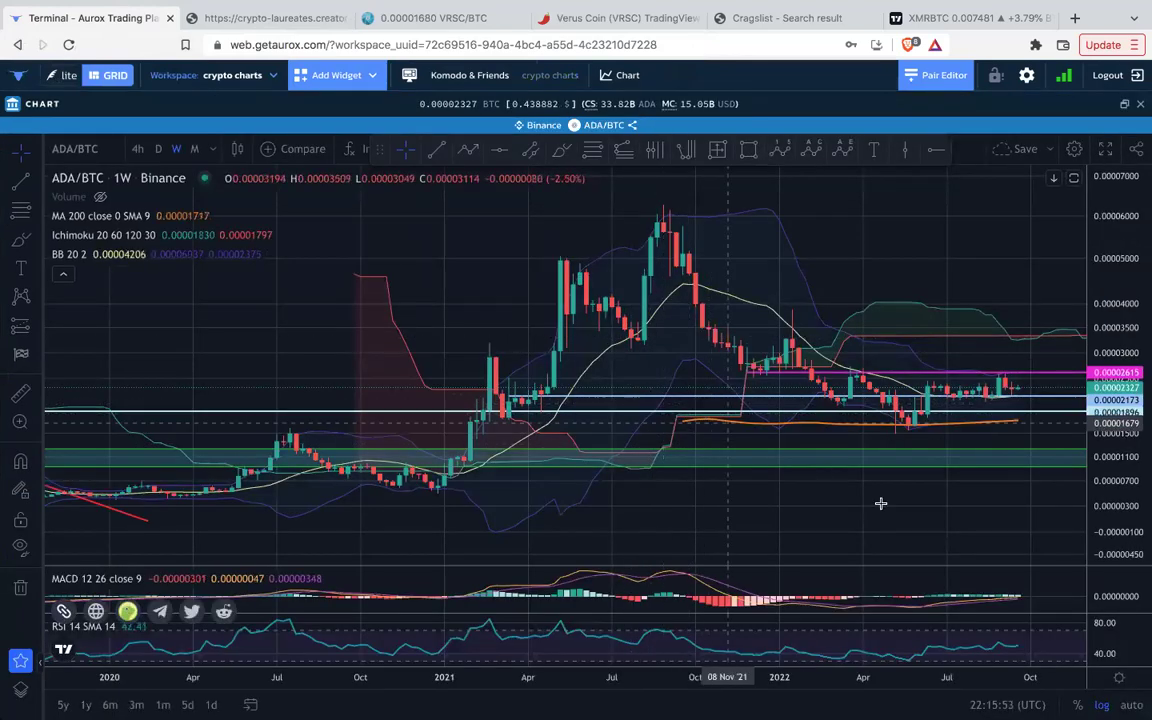
pyautogui.moveTo(864, 504); pyautogui.dragTo(553, 473)
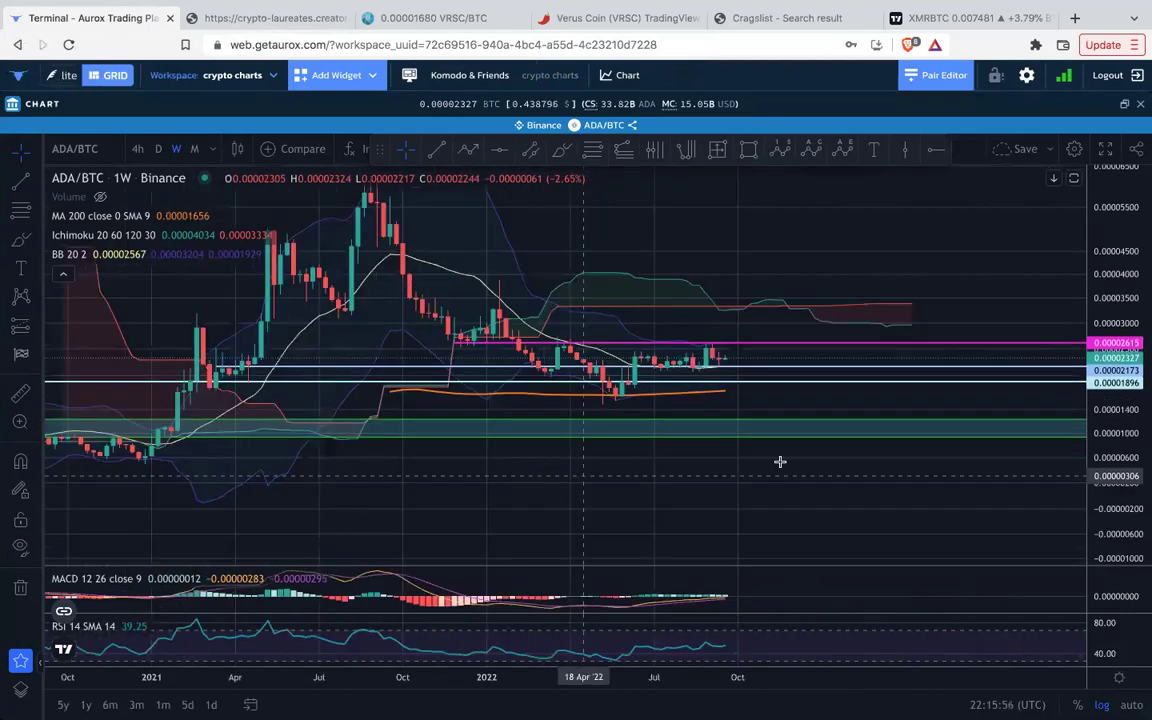
# Examine the weekly ADA/BTC candles between the magenta resistance line at 0.00002615 and the two blue support lines, at narrower and wider ranges.
pyautogui.moveTo(1111, 501); pyautogui.dragTo(1100, 318)
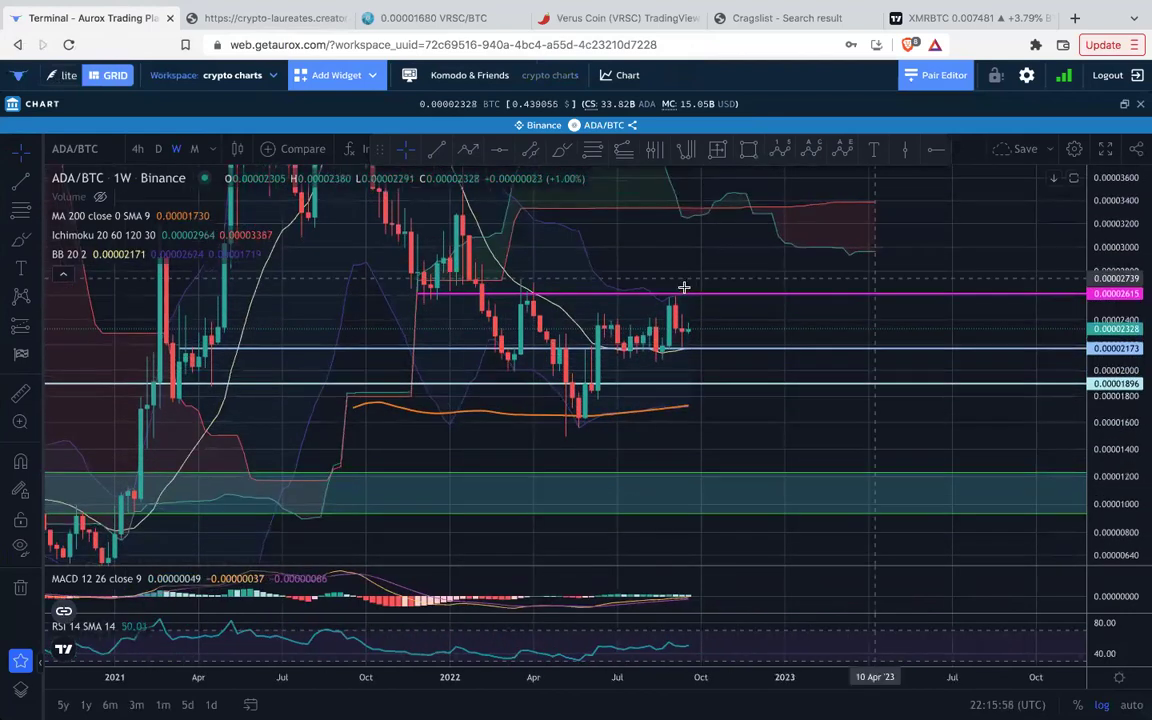
pyautogui.scroll(1, 683, 288)
pyautogui.scroll(2, 665, 325)
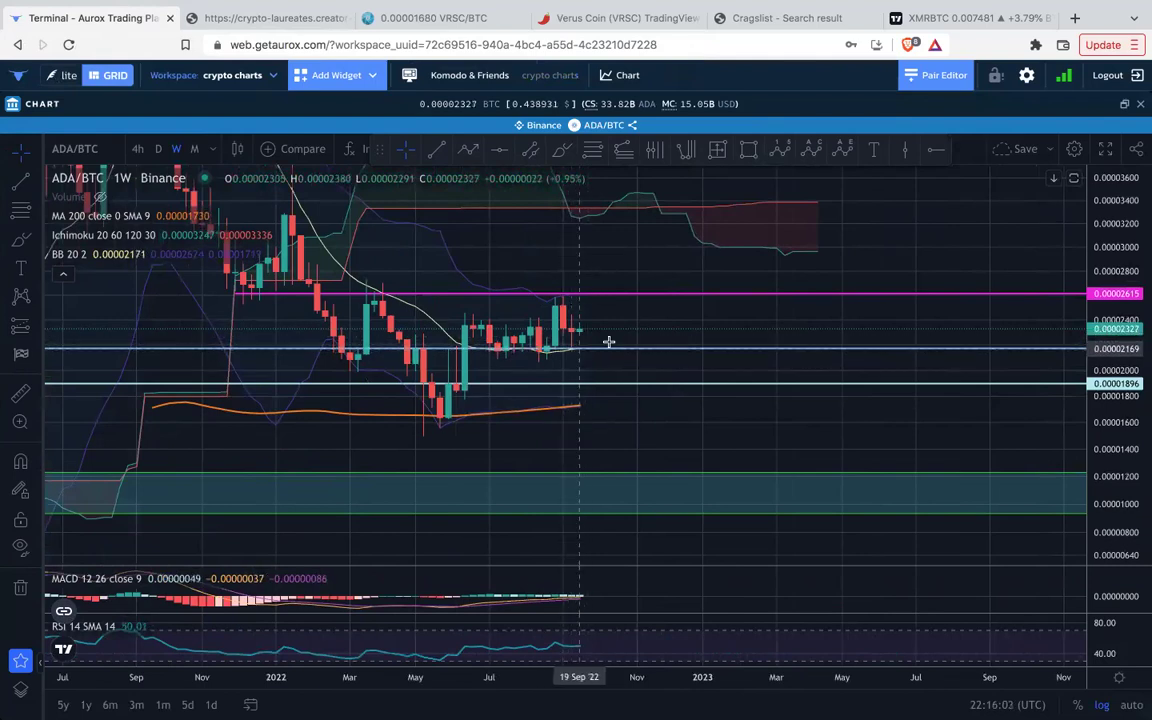
pyautogui.scroll(-2, 607, 339)
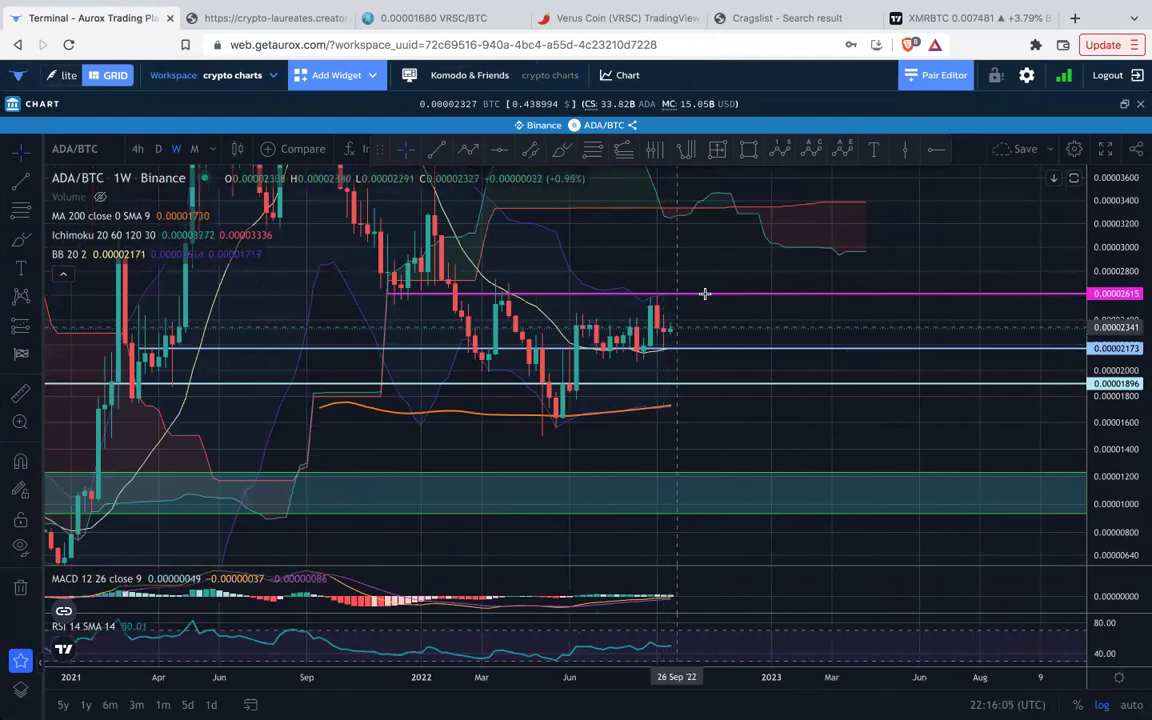
pyautogui.scroll(-1, 706, 300)
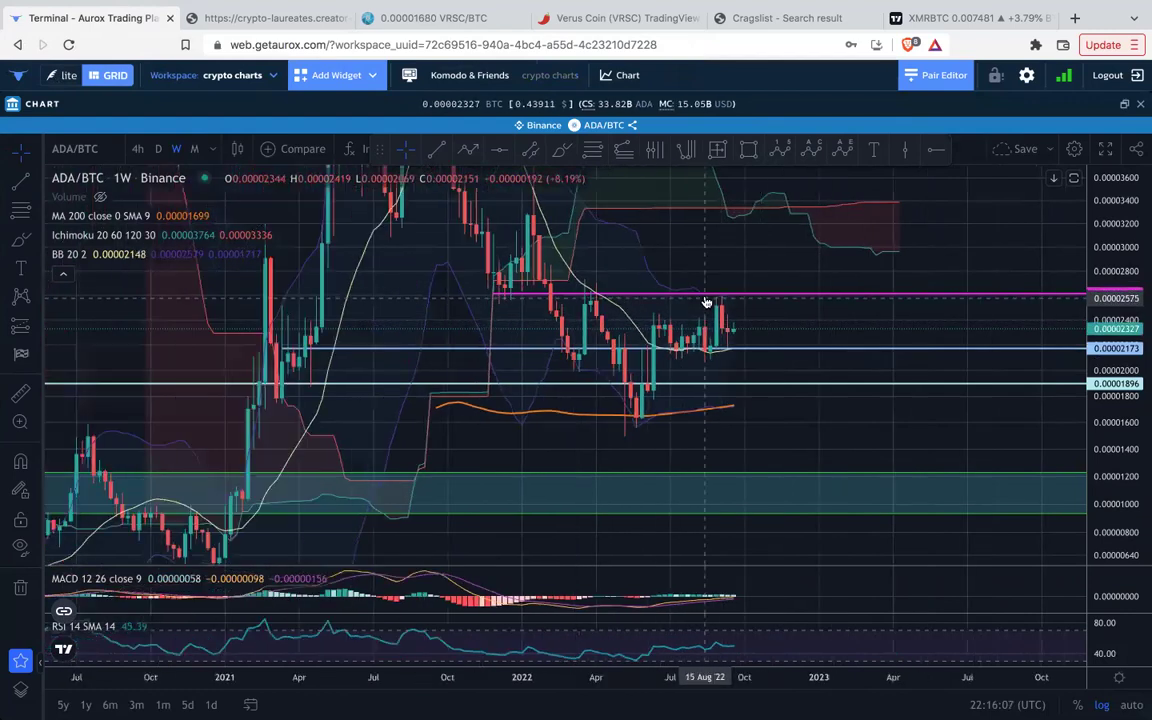
pyautogui.moveTo(1115, 283); pyautogui.dragTo(1115, 386)
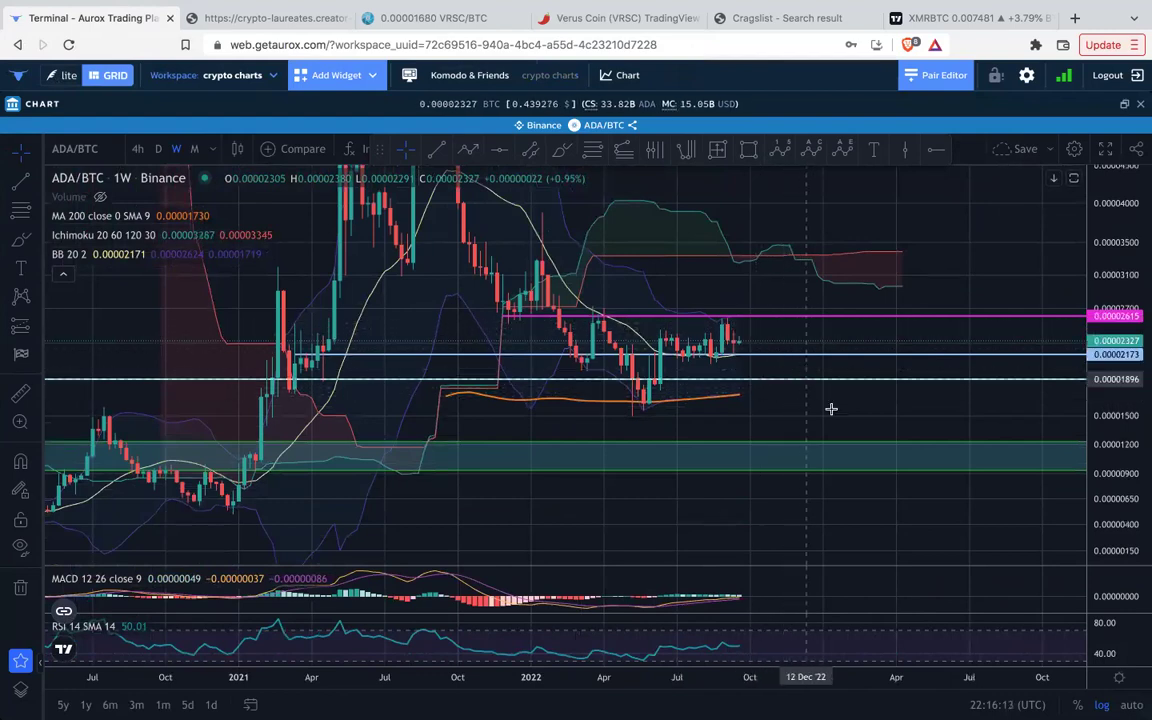
pyautogui.scroll(-1, 830, 407)
pyautogui.moveTo(808, 409); pyautogui.dragTo(761, 411)
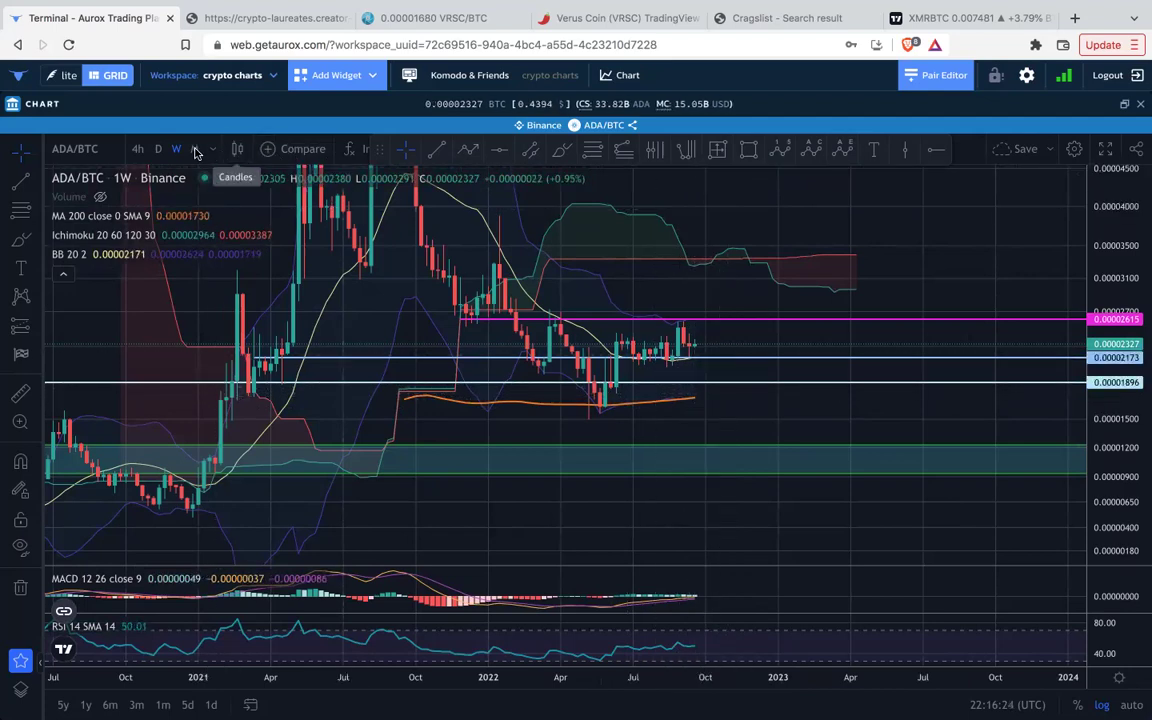
# Switch the ADA/BTC chart to the daily interval and frame the 2022 candles around the ascending green trendline.
pyautogui.click(158, 149)
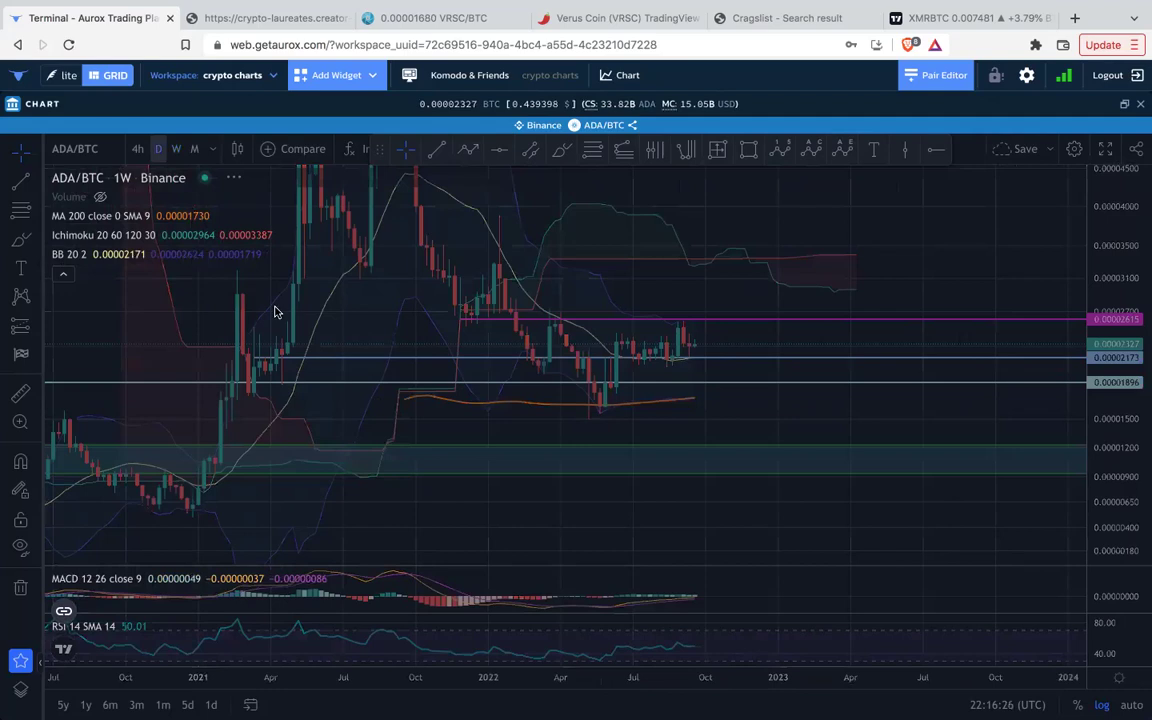
pyautogui.scroll(-10, 349, 333)
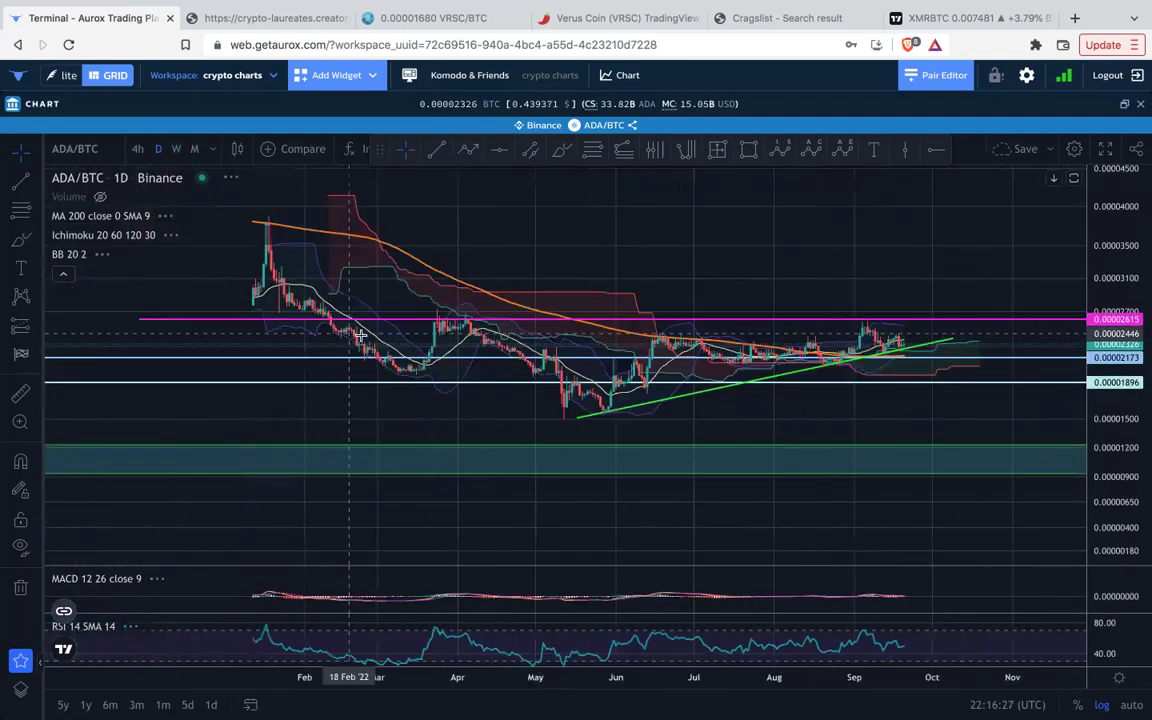
pyautogui.moveTo(1116, 522); pyautogui.dragTo(1116, 345)
pyautogui.scroll(4, 918, 399)
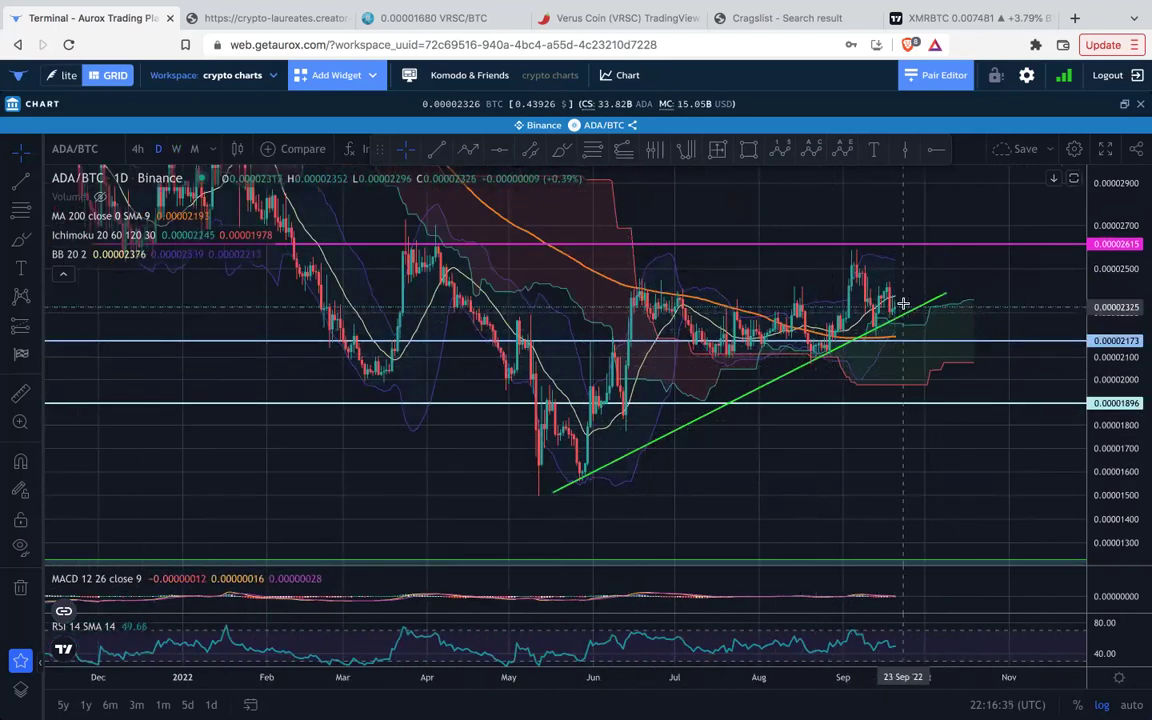
# Enlarge the August and September daily candles to examine price against the ascending green trendline, the 200-period moving average and the Ichimoku cloud.
pyautogui.scroll(3, 906, 313)
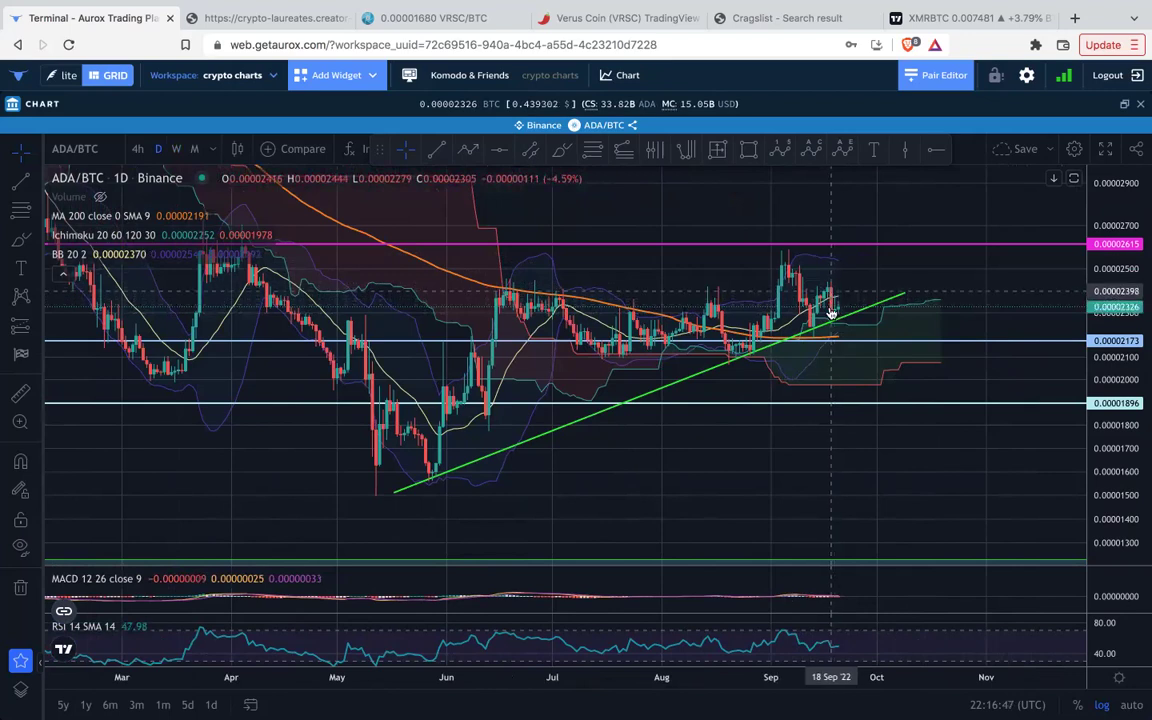
pyautogui.scroll(3, 837, 318)
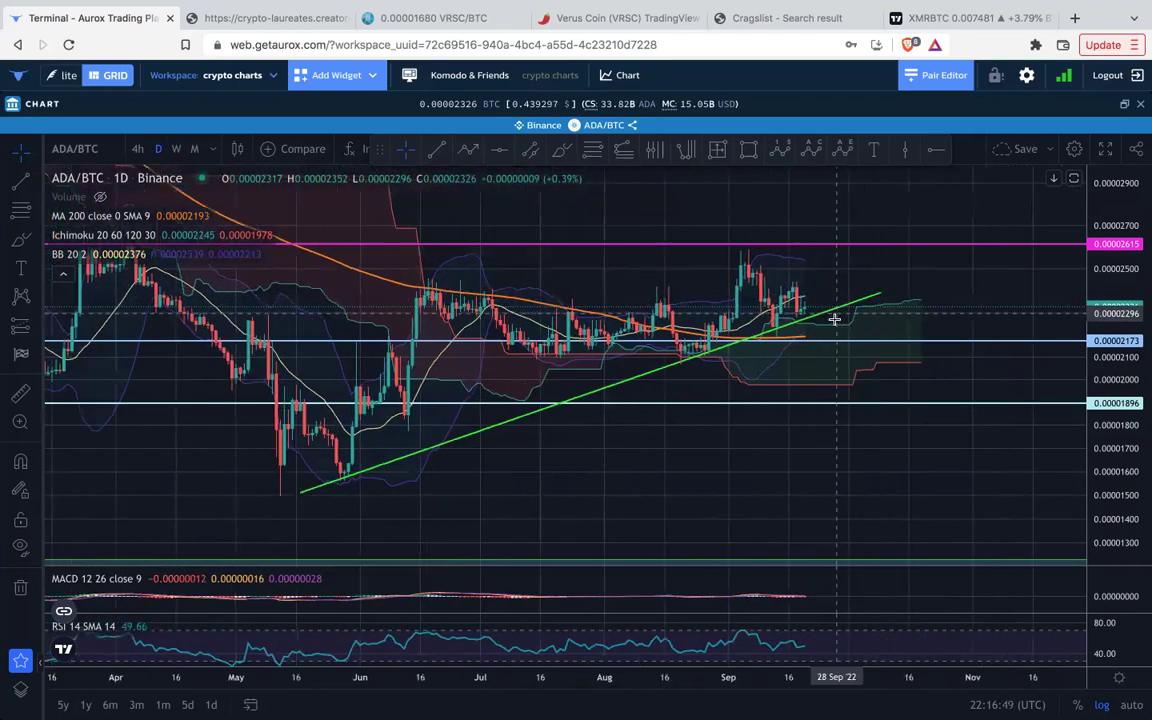
pyautogui.scroll(2, 820, 317)
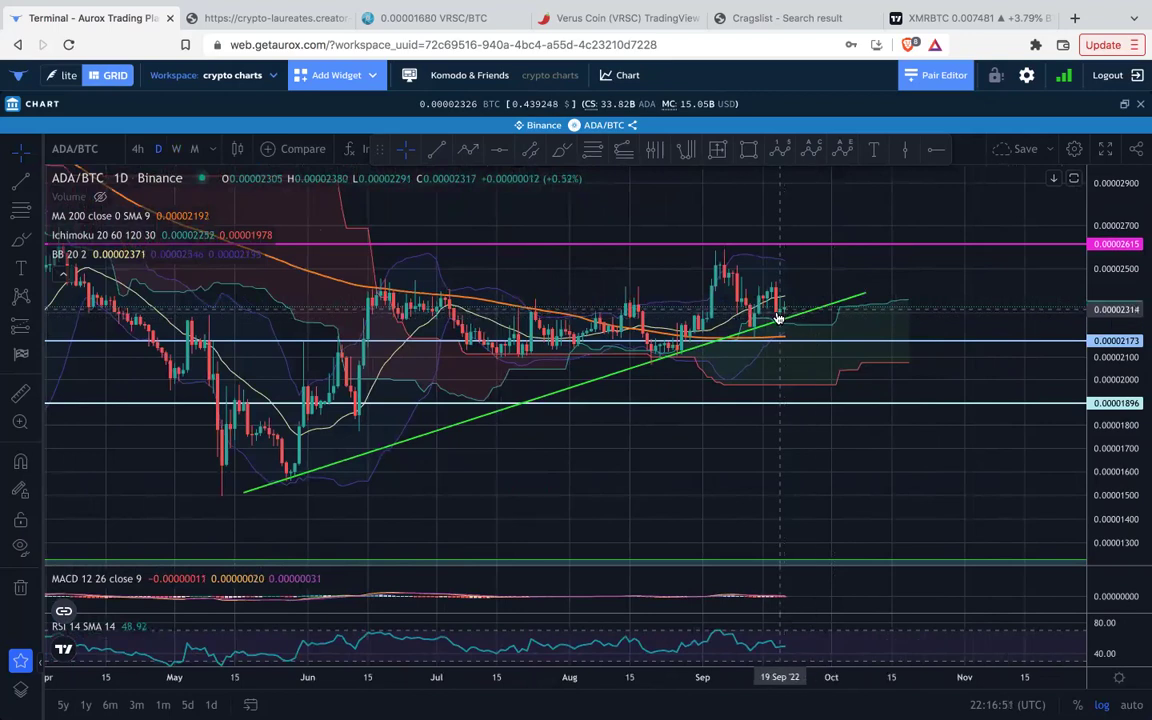
pyautogui.scroll(3, 778, 318)
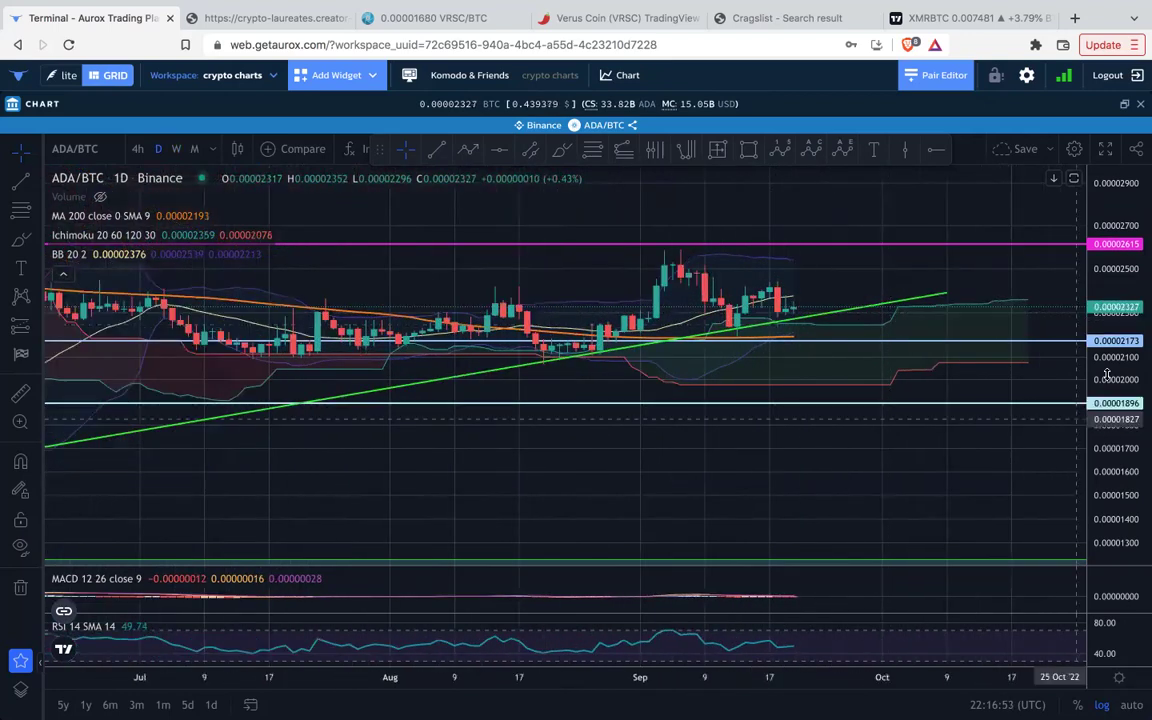
pyautogui.scroll(2, 800, 295)
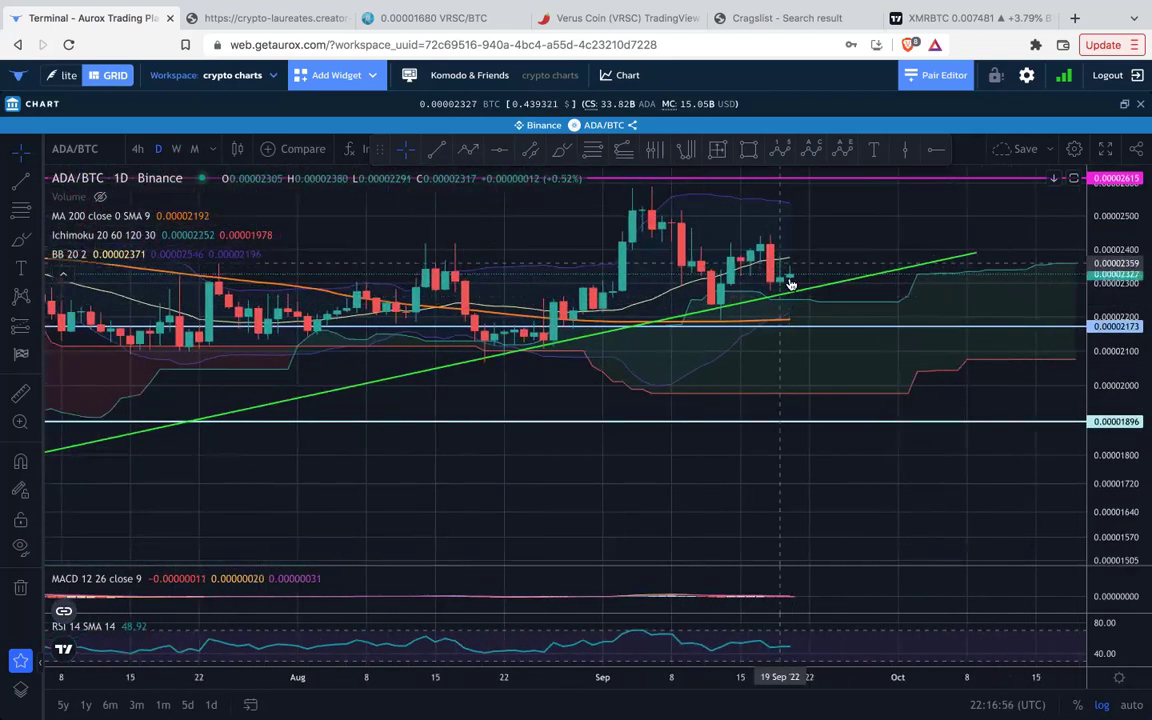
pyautogui.scroll(1, 786, 290)
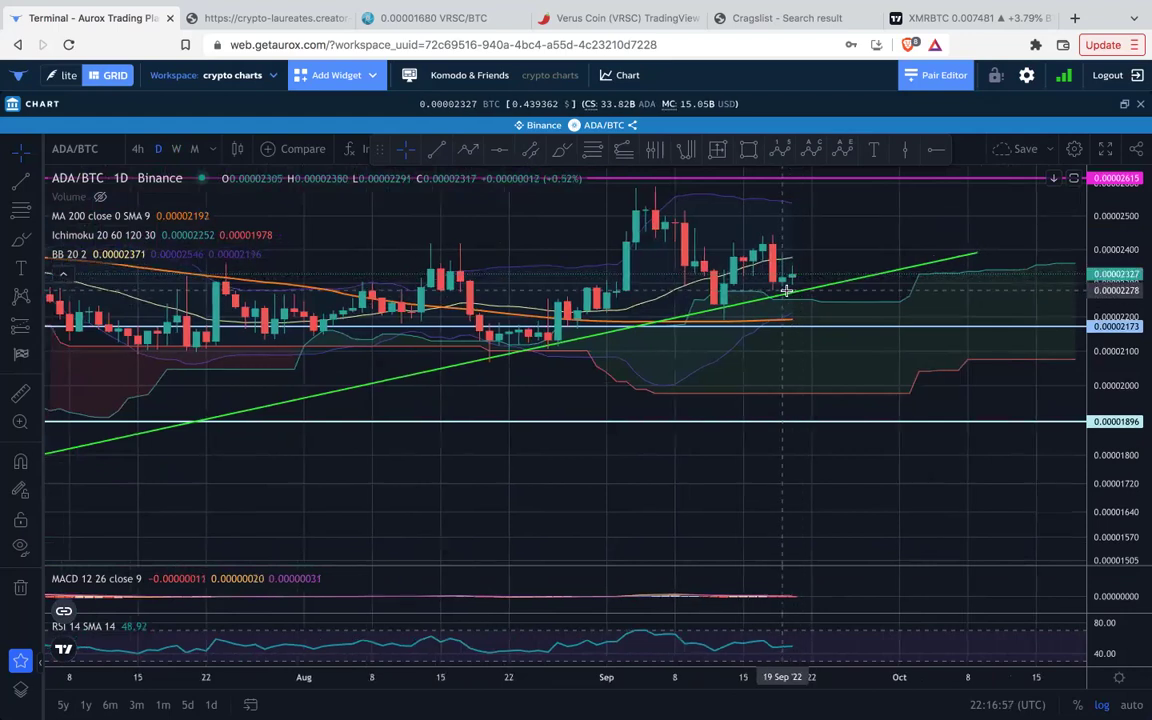
# Draw a descending trendline from the 5 September 2022 high at about 0.00002604 to the ascending green trendline at about 0.00002321.
pyautogui.scroll(-3, 1067, 329)
pyautogui.moveTo(925, 392); pyautogui.dragTo(715, 278)
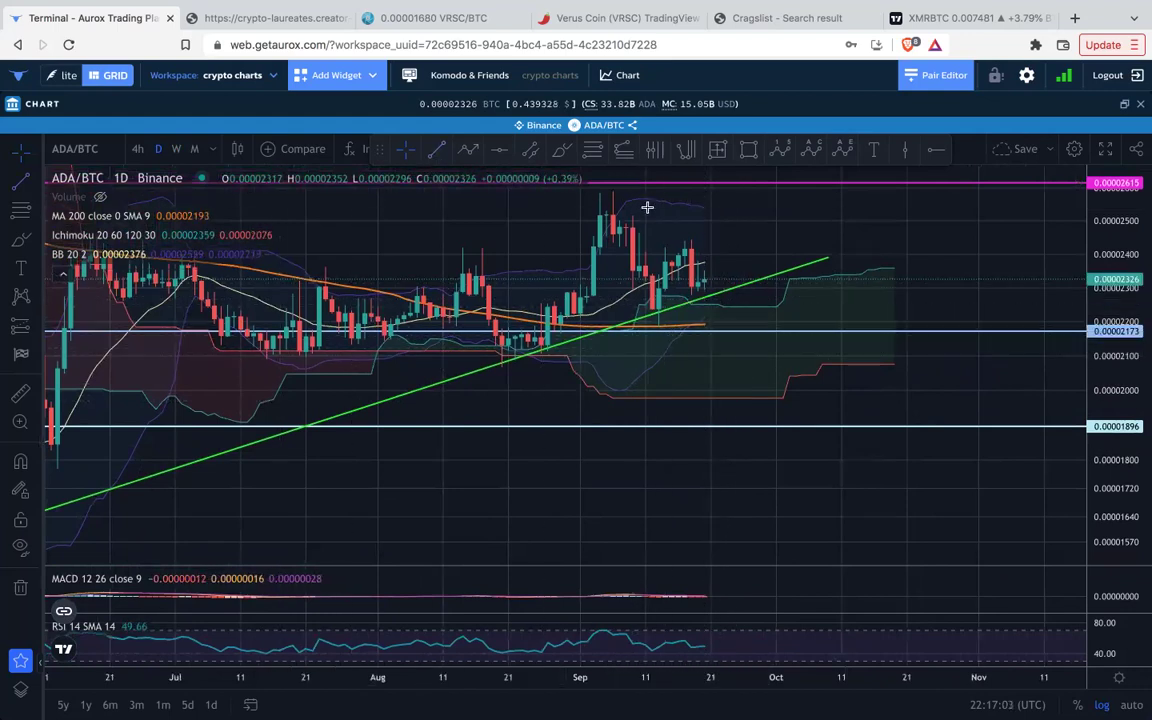
pyautogui.click(607, 187)
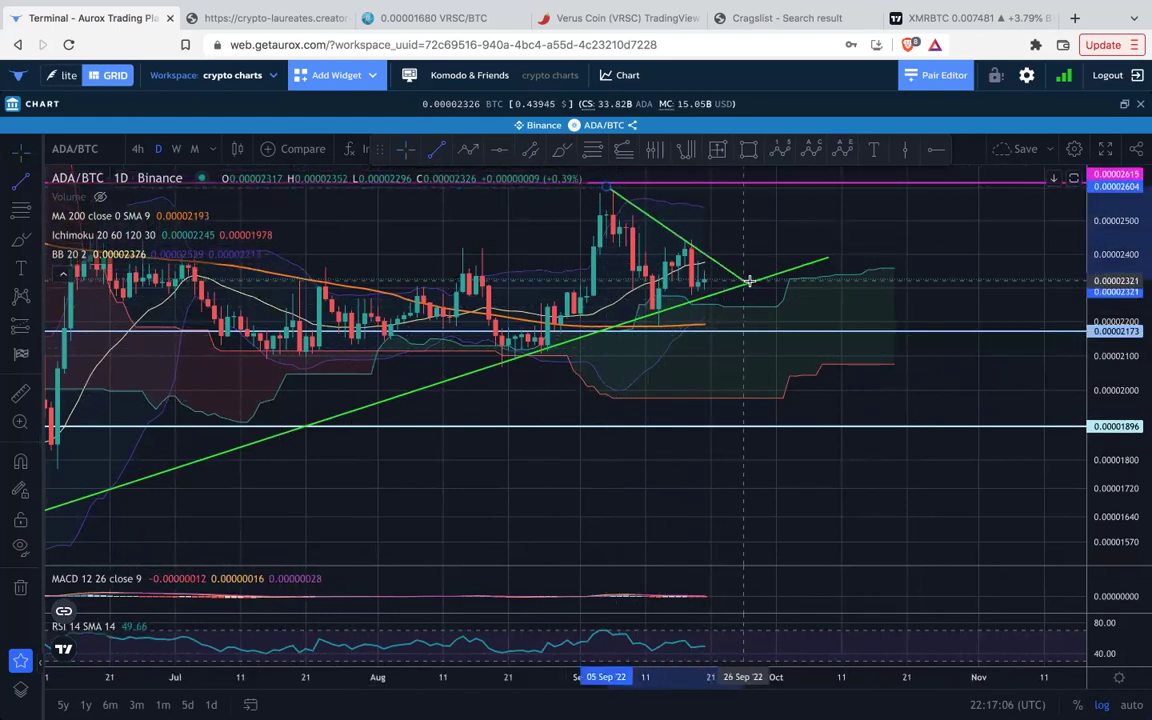
pyautogui.click(750, 281)
pyautogui.click(836, 404)
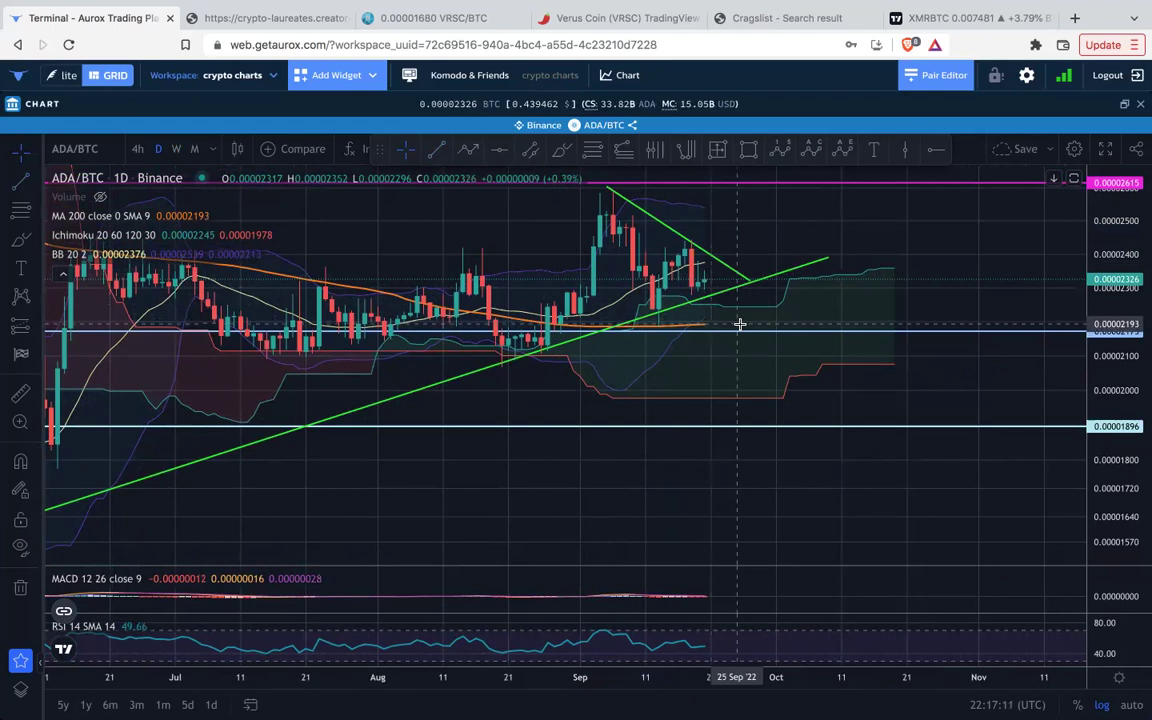
# Widen the daily price and time range to examine the triangle between the descending and ascending green trendlines.
pyautogui.scroll(-5, 740, 323)
pyautogui.moveTo(1107, 229); pyautogui.dragTo(1103, 321)
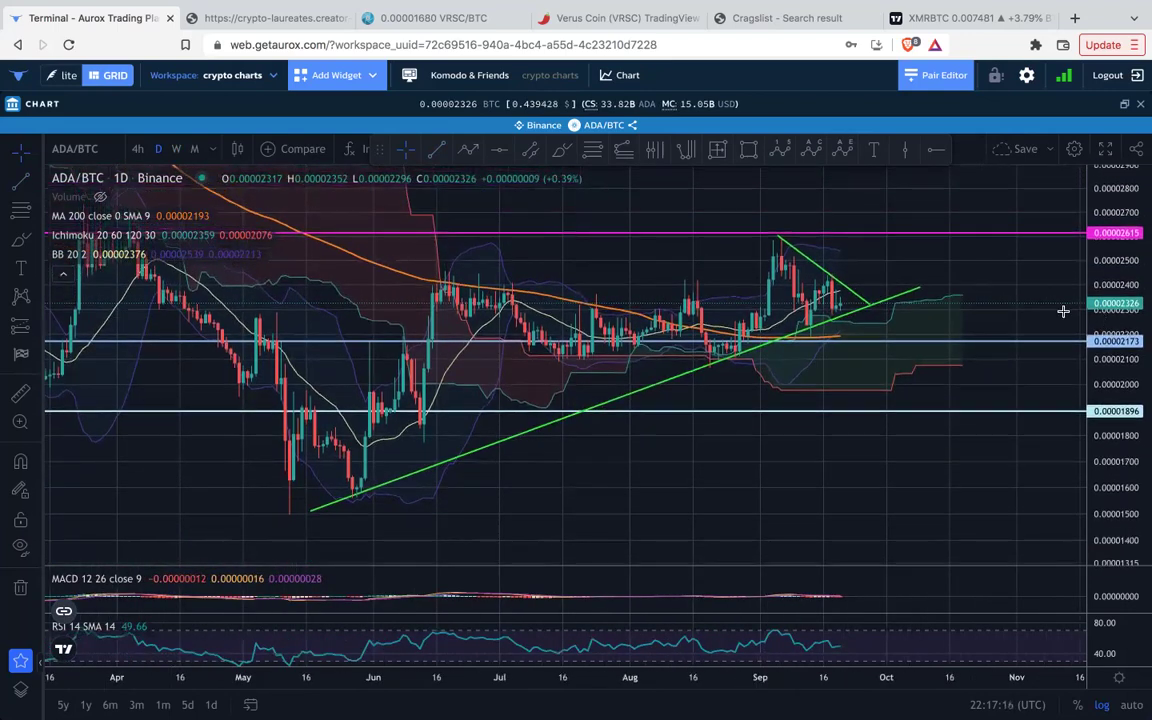
pyautogui.scroll(-3, 802, 314)
pyautogui.moveTo(926, 257); pyautogui.dragTo(828, 256)
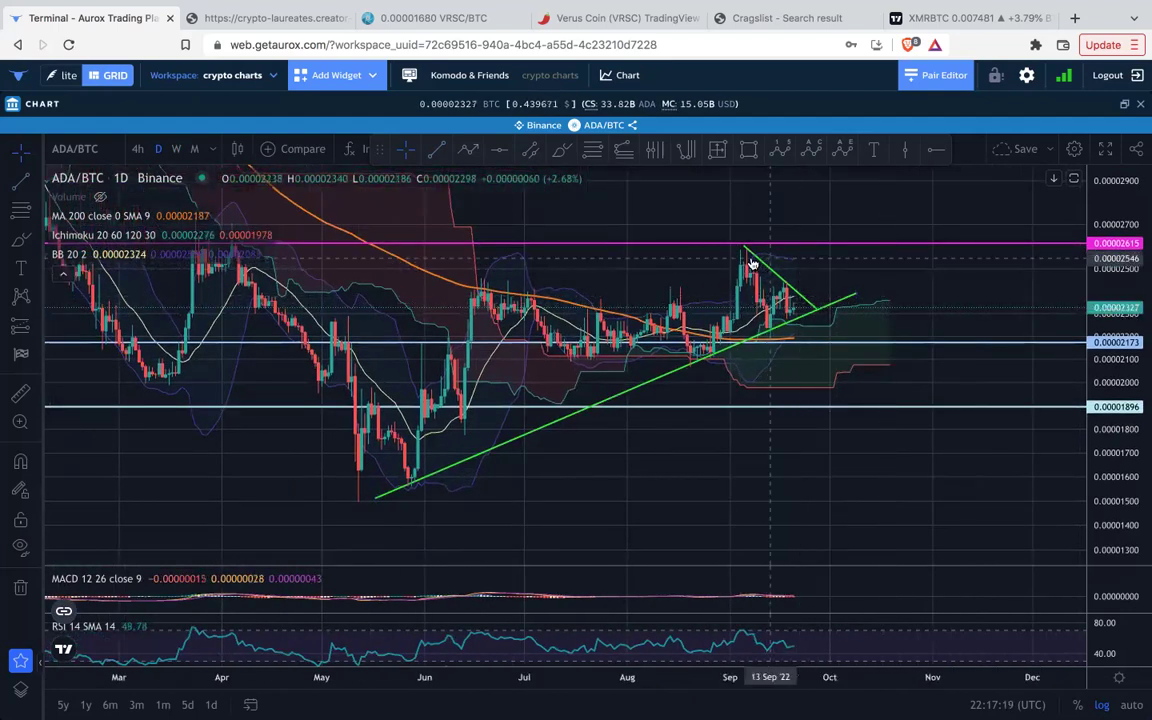
# Sketch possible price moves from the latest daily candles with the Brush, deleting each stroke after it is drawn.
pyautogui.click(562, 151)
pyautogui.moveTo(799, 304)
pyautogui.mouseDown()
pyautogui.moveTo(821, 268)
pyautogui.moveTo(850, 307)
pyautogui.moveTo(930, 345)
pyautogui.moveTo(944, 340)
pyautogui.moveTo(978, 413)
pyautogui.mouseUp()
pyautogui.press('Delete')
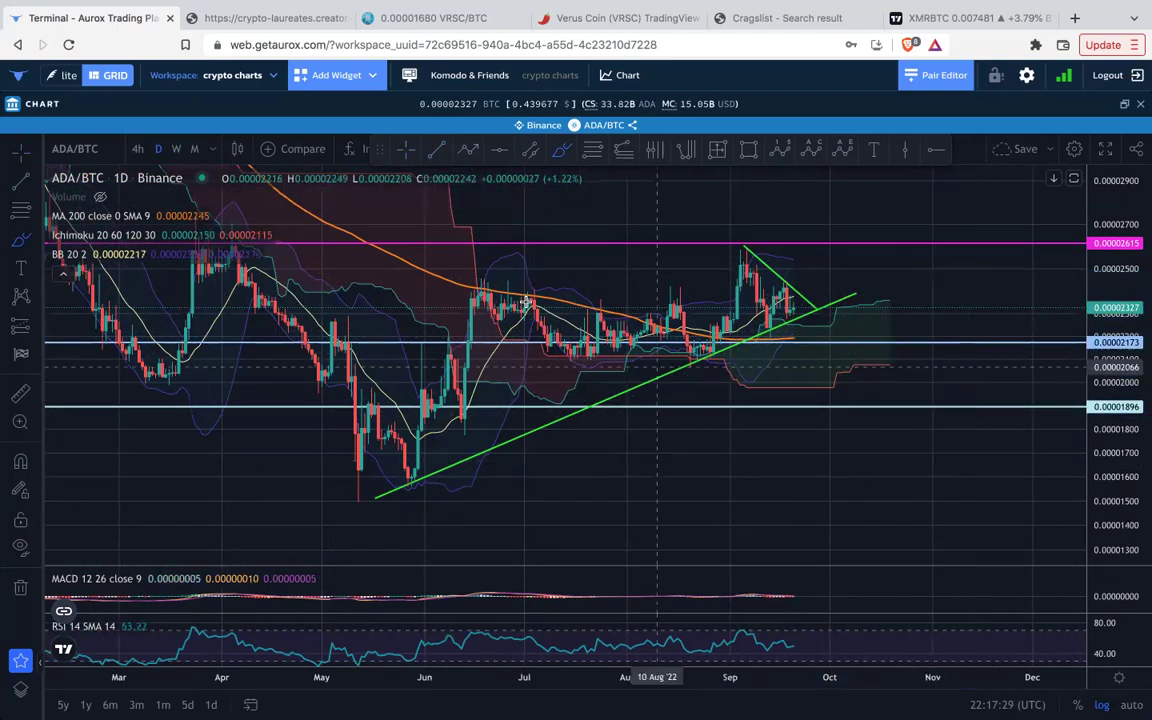
pyautogui.scroll(-5, 526, 303)
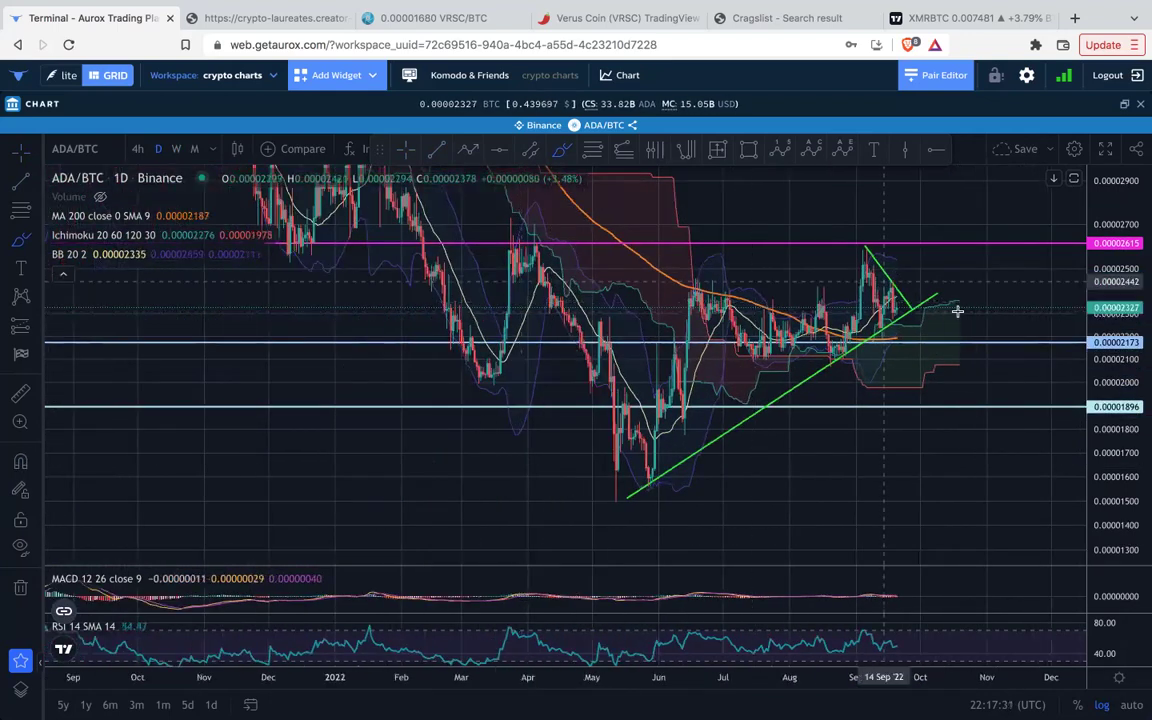
pyautogui.scroll(4, 927, 310)
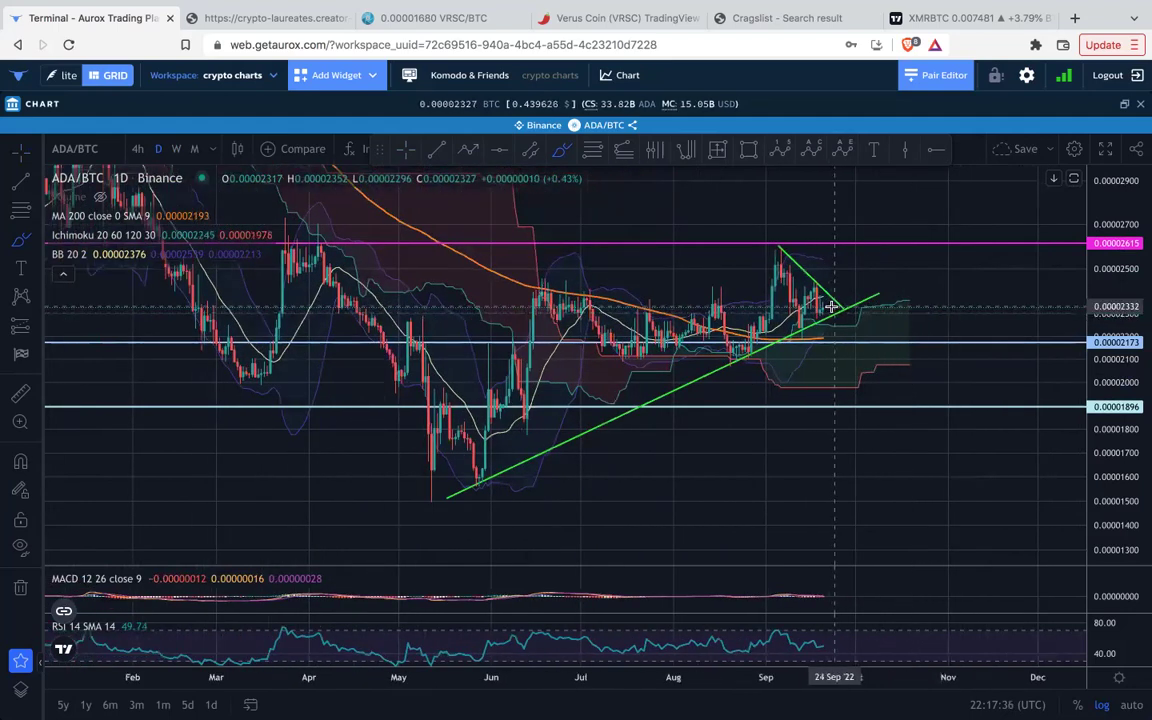
pyautogui.moveTo(831, 311)
pyautogui.mouseDown()
pyautogui.moveTo(844, 331)
pyautogui.moveTo(843, 280)
pyautogui.mouseUp()
pyautogui.press('Delete')
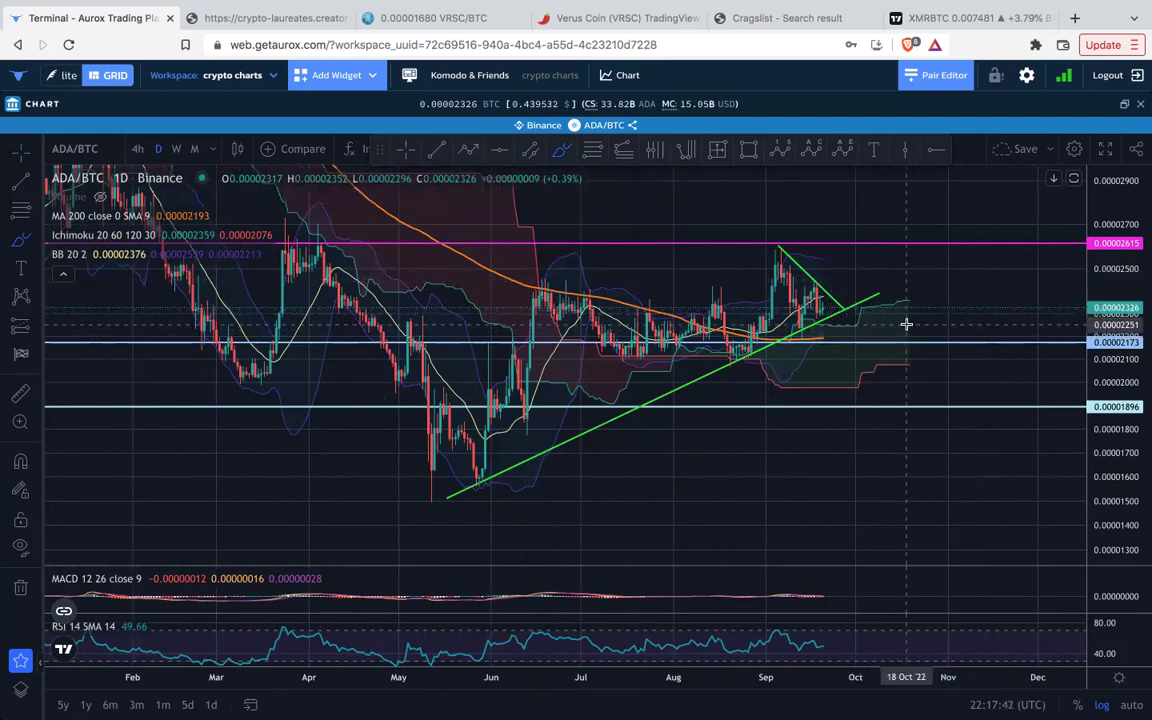
# Widen the daily chart back to April 2021 to examine the triangle against the magenta resistance, blue supports and green zone.
pyautogui.scroll(-2, 905, 323)
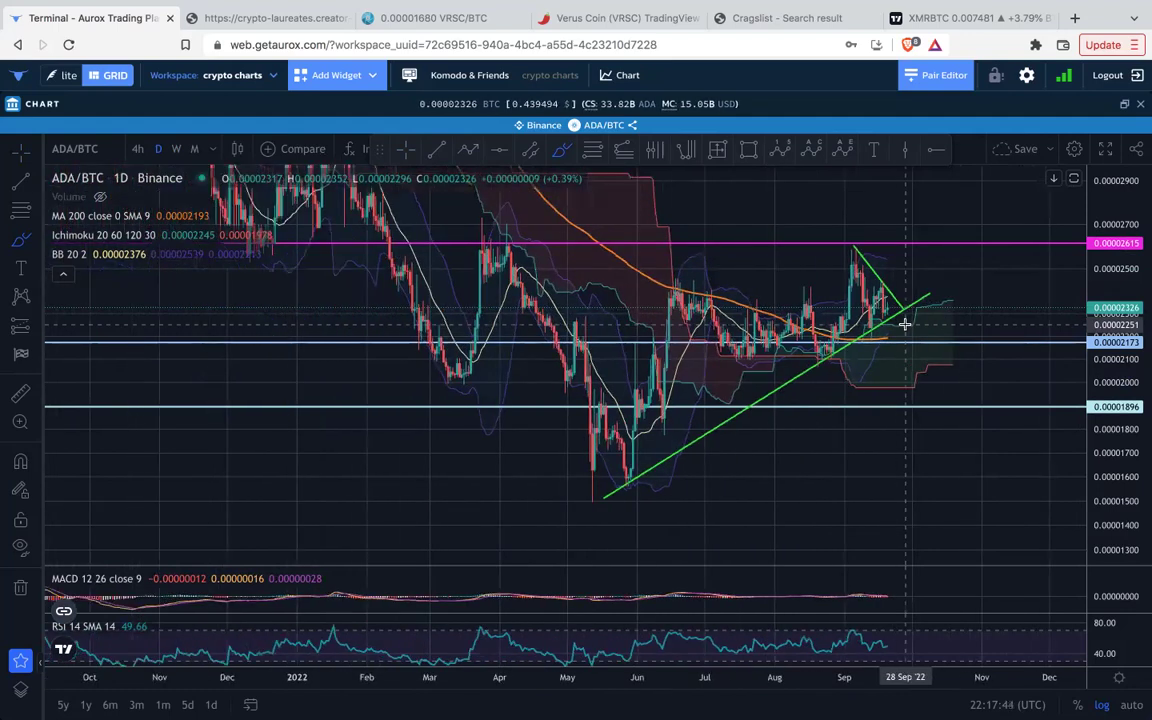
pyautogui.scroll(-2, 913, 324)
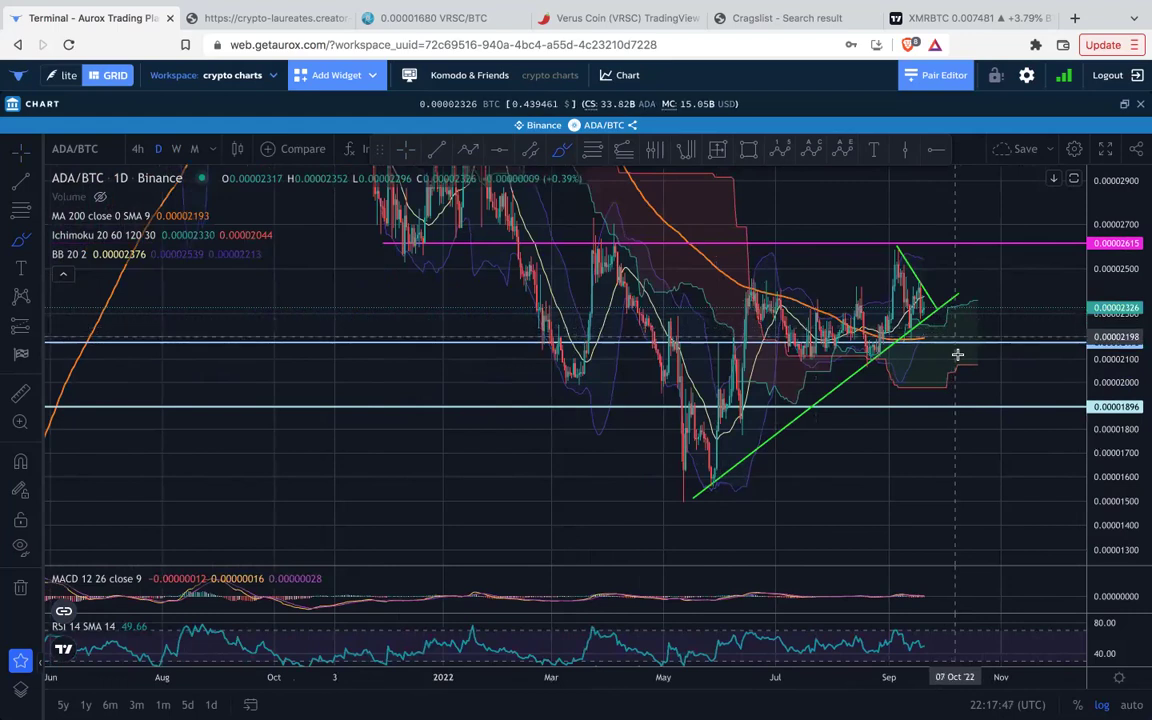
pyautogui.scroll(2, 957, 358)
pyautogui.scroll(1, 954, 357)
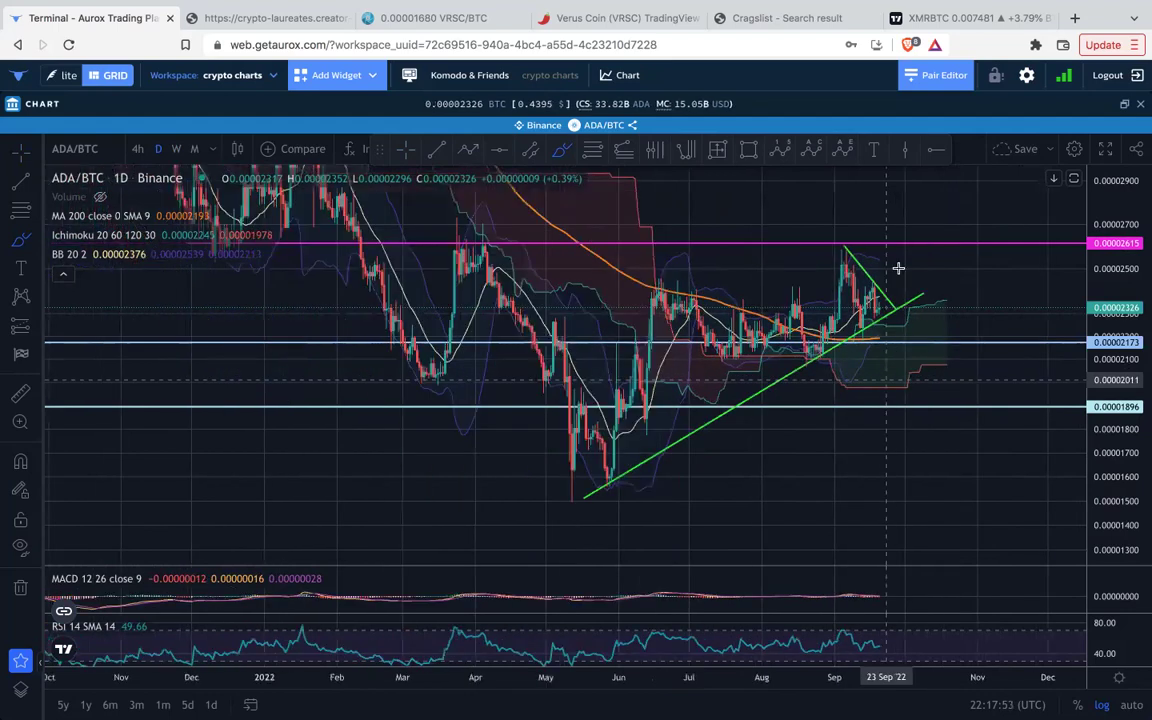
pyautogui.scroll(-4, 1010, 360)
pyautogui.moveTo(1117, 254); pyautogui.dragTo(1120, 314)
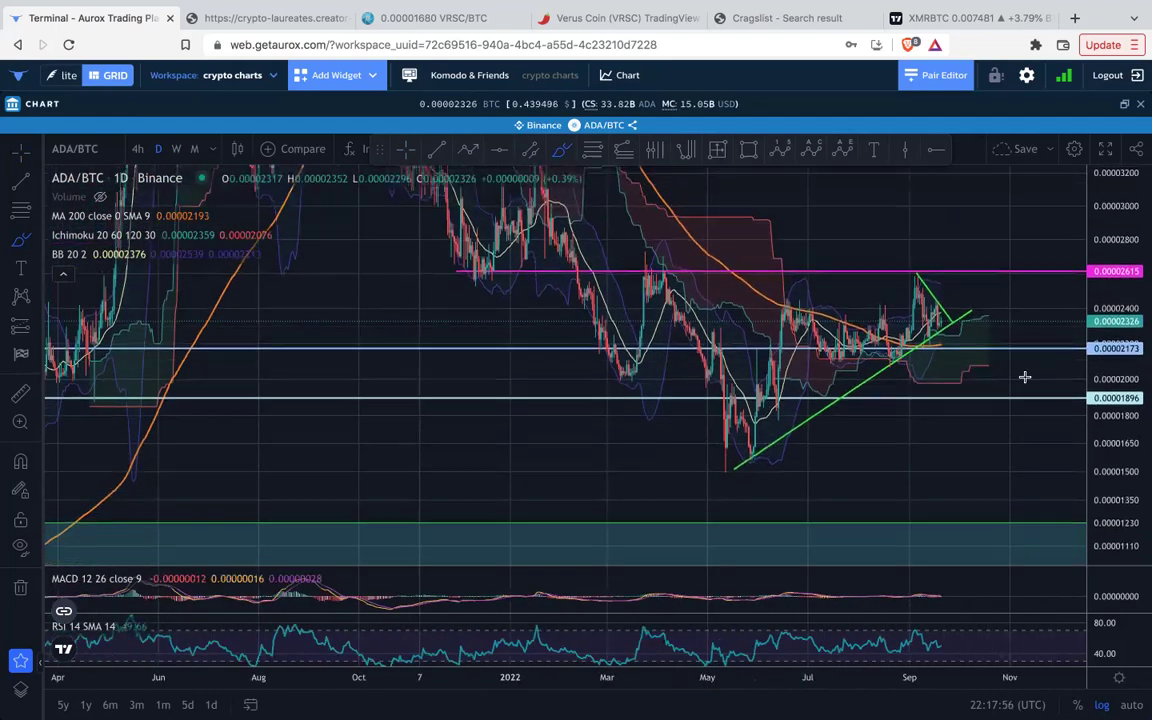
# Switch ADA/BTC back to the weekly interval, frame the candles from 2020 to 2023, and delete the stray brush stroke.
pyautogui.click(176, 148)
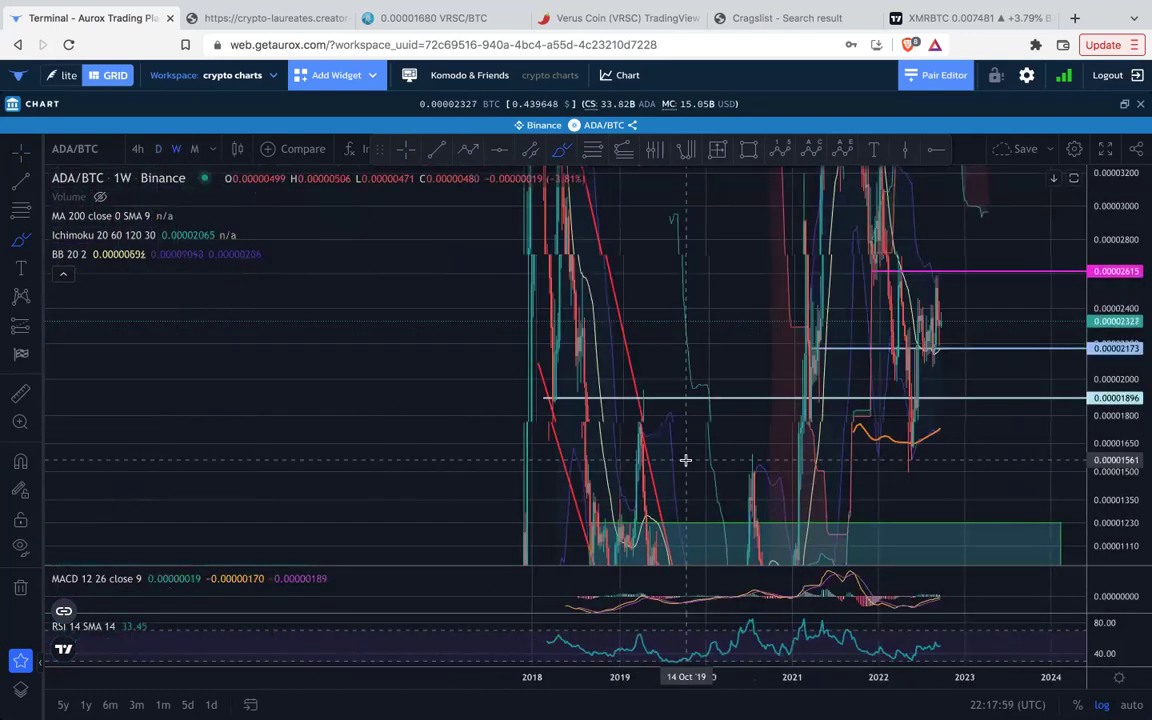
pyautogui.scroll(5, 685, 460)
pyautogui.scroll(5, 686, 461)
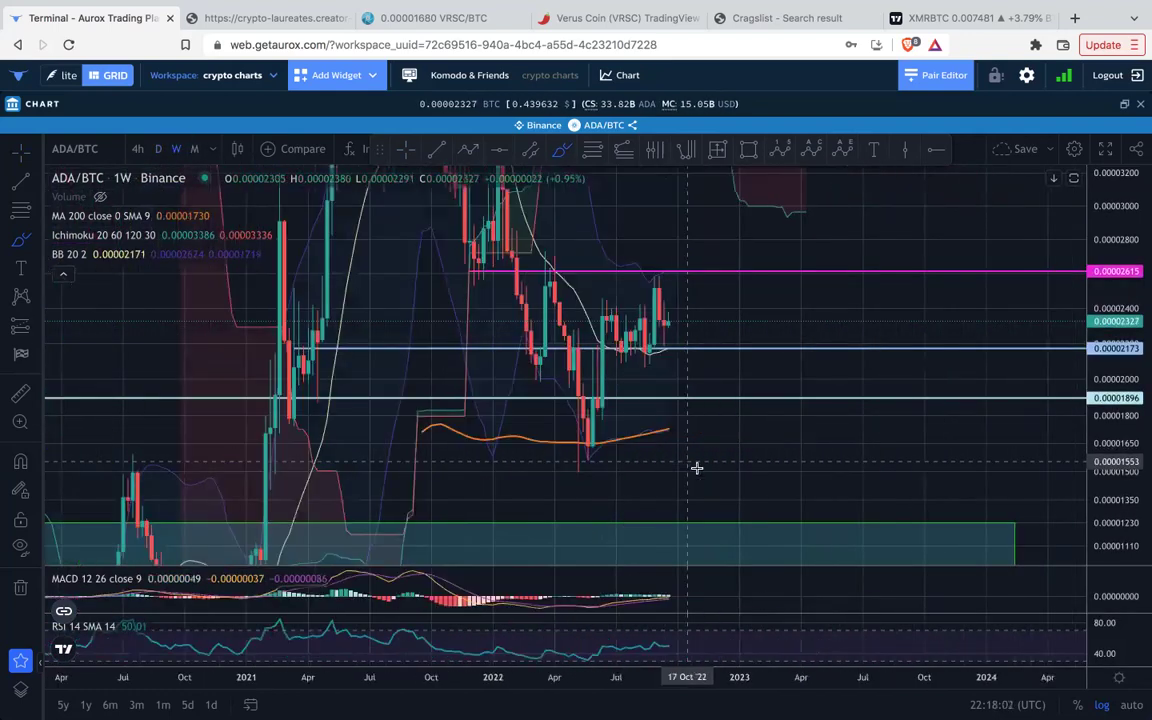
pyautogui.moveTo(1118, 209); pyautogui.dragTo(1118, 347)
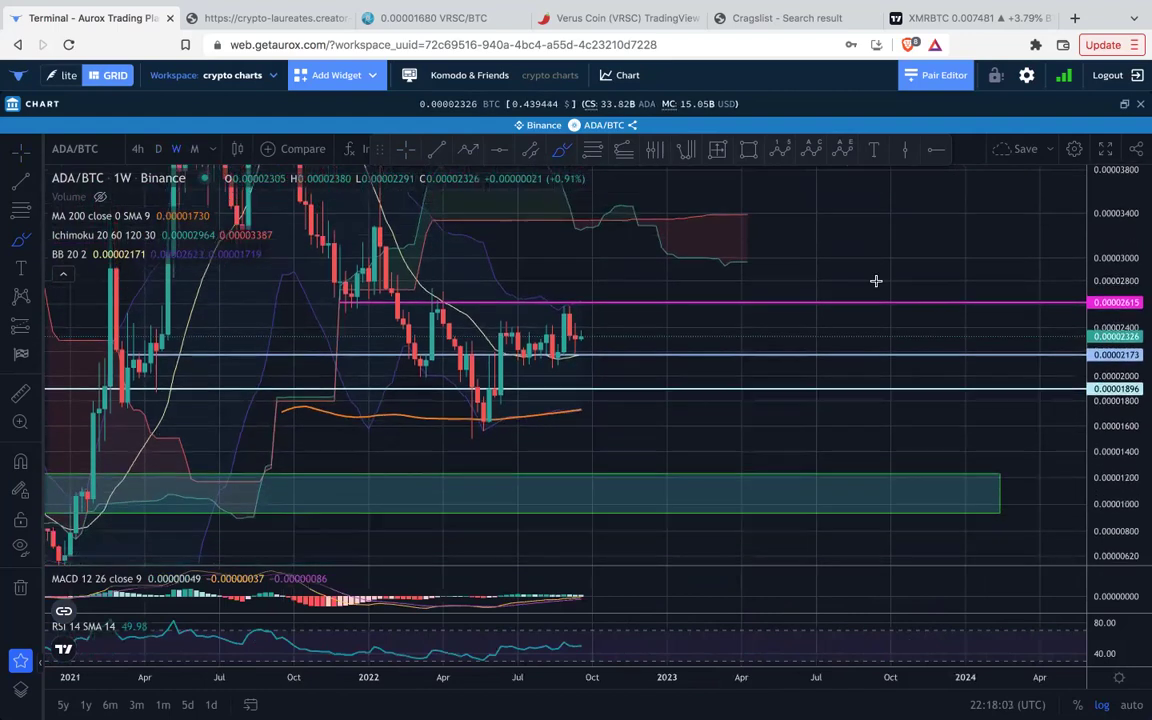
pyautogui.scroll(-3, 873, 283)
pyautogui.moveTo(909, 263); pyautogui.dragTo(802, 305)
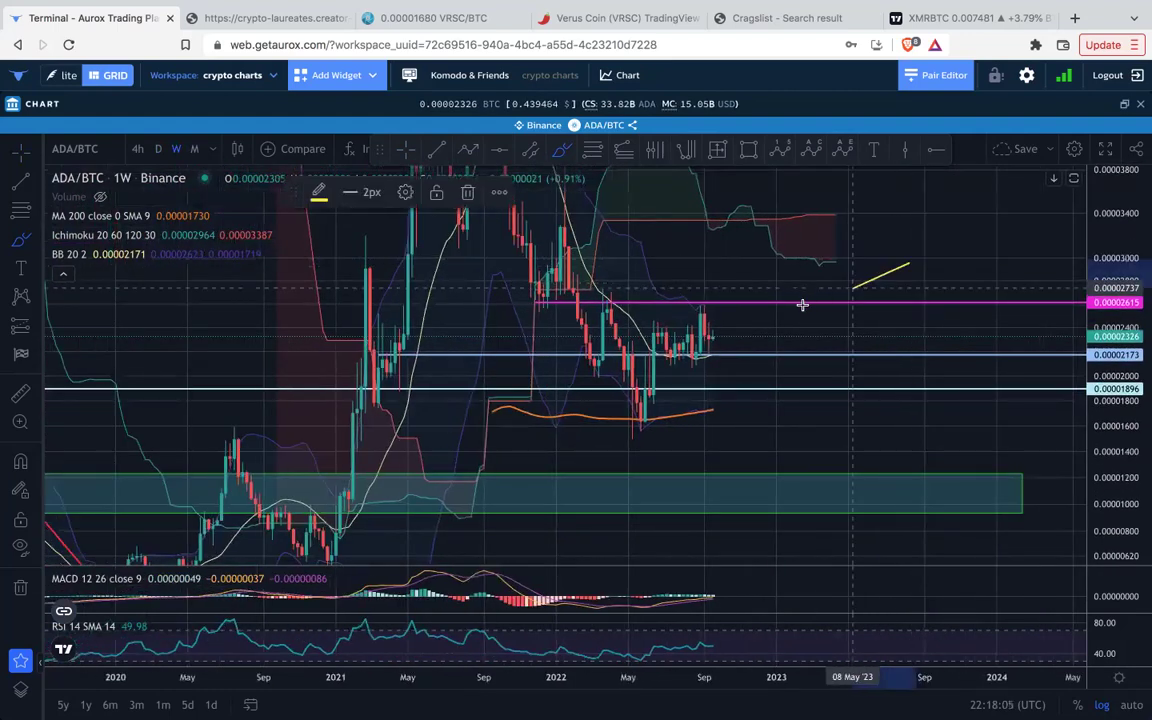
pyautogui.press('Delete')
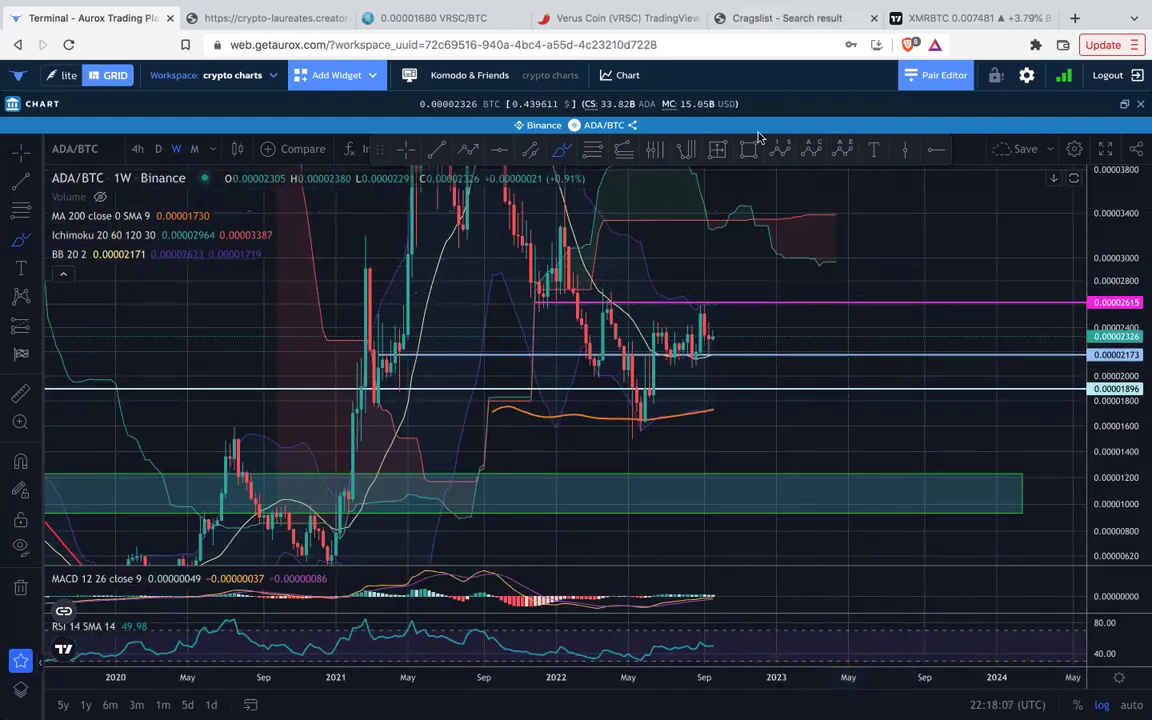
# Draw a rectangle over the consolidation range from 31 January 2022 at about 0.00002607 to 29 May 2023 at about 0.00002006.
pyautogui.click(750, 156)
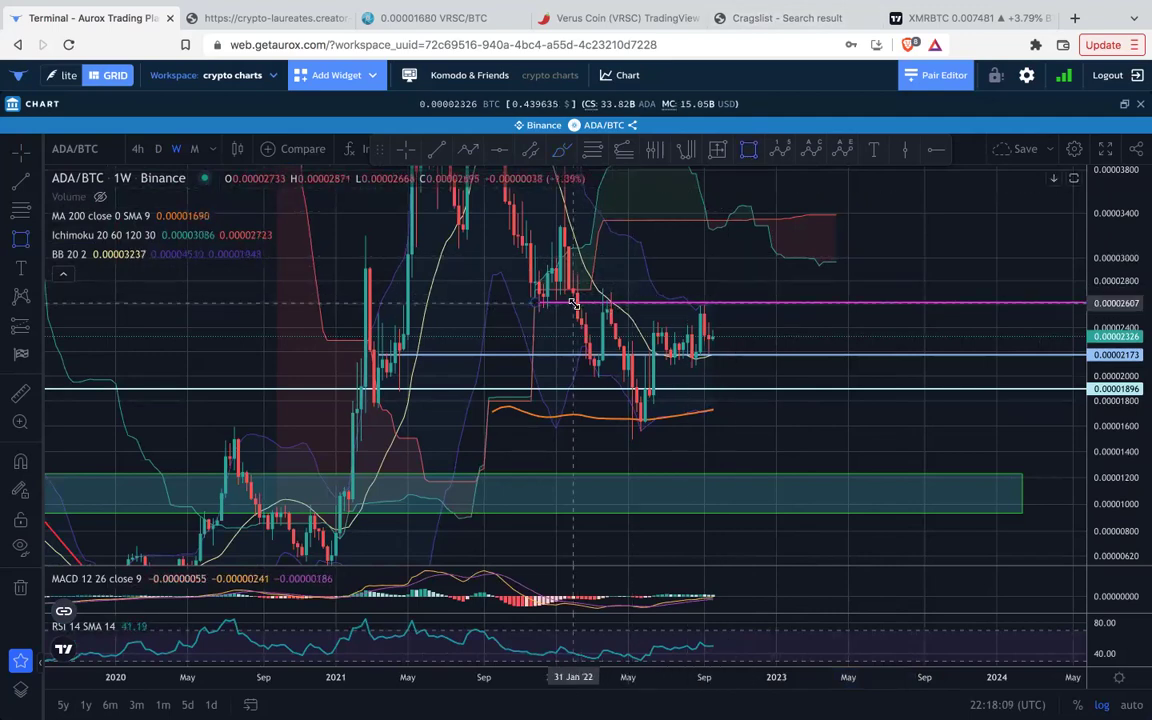
pyautogui.click(573, 303)
pyautogui.click(865, 376)
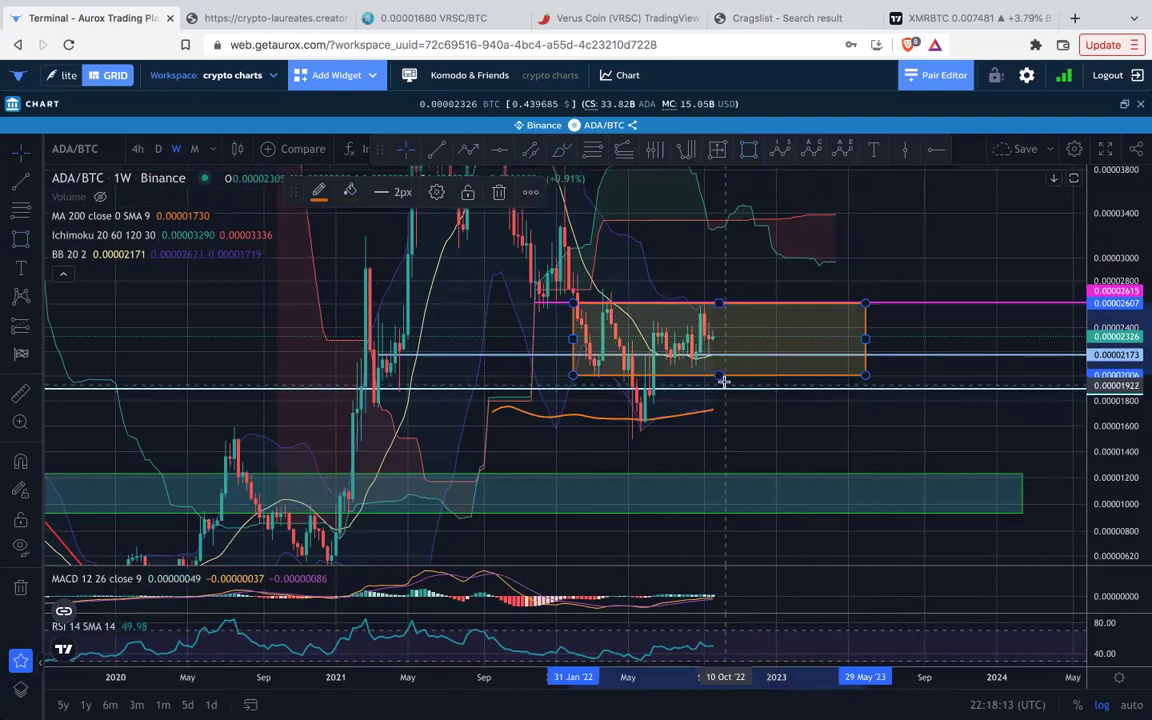
# Extend the lower edge of the ADA/BTC consolidation rectangle down to about 0.00001710.
pyautogui.moveTo(719, 375); pyautogui.dragTo(725, 412)
pyautogui.scroll(1, 906, 359)
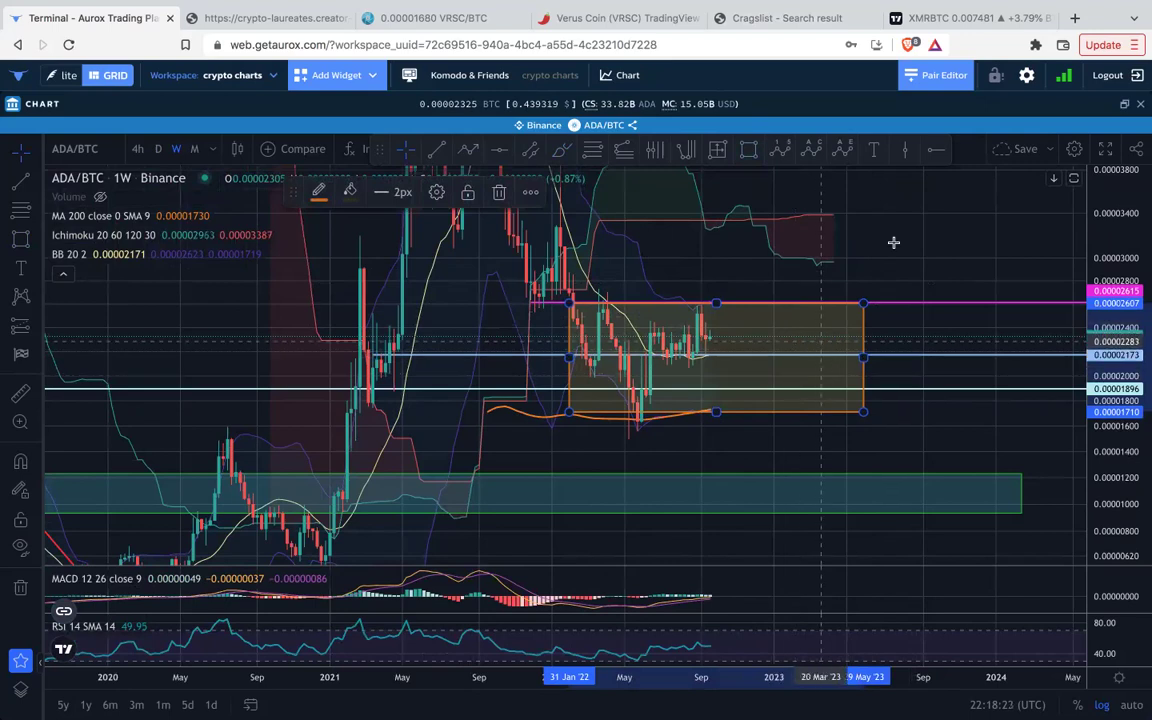
pyautogui.scroll(-3, 959, 231)
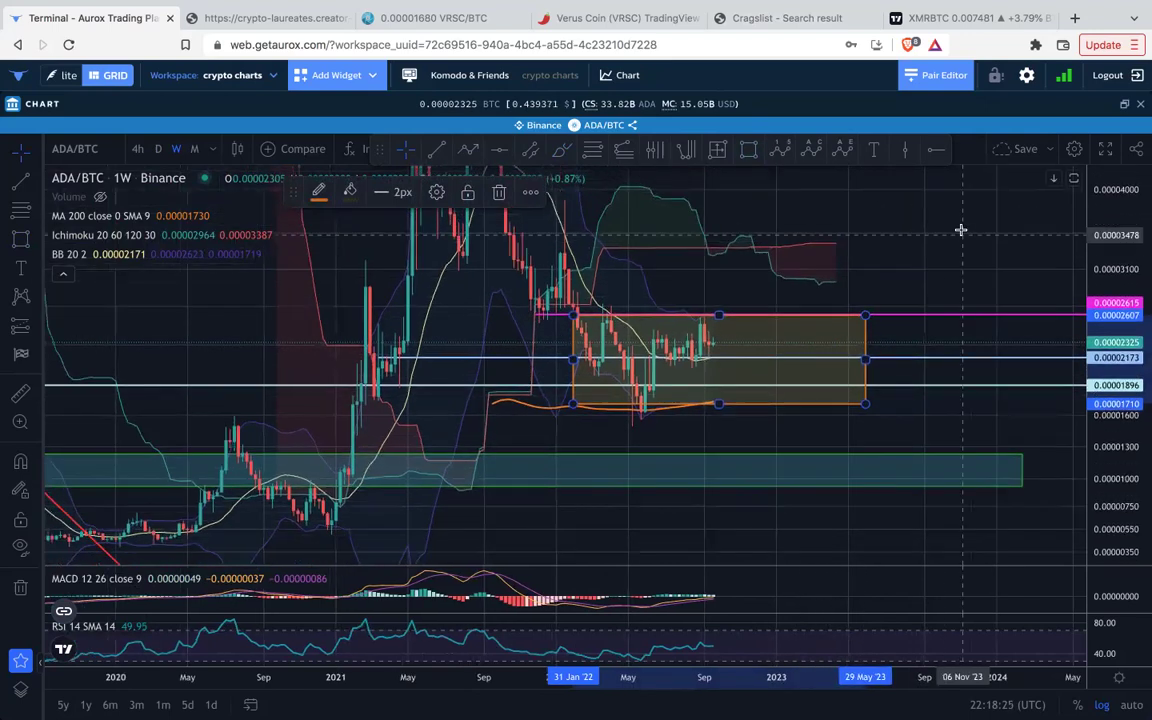
# Delete the orange consolidation rectangle from the weekly ADA/BTC chart.
pyautogui.moveTo(1106, 208); pyautogui.dragTo(1101, 327)
pyautogui.moveTo(925, 270); pyautogui.dragTo(839, 300)
pyautogui.moveTo(1108, 200); pyautogui.dragTo(1110, 295)
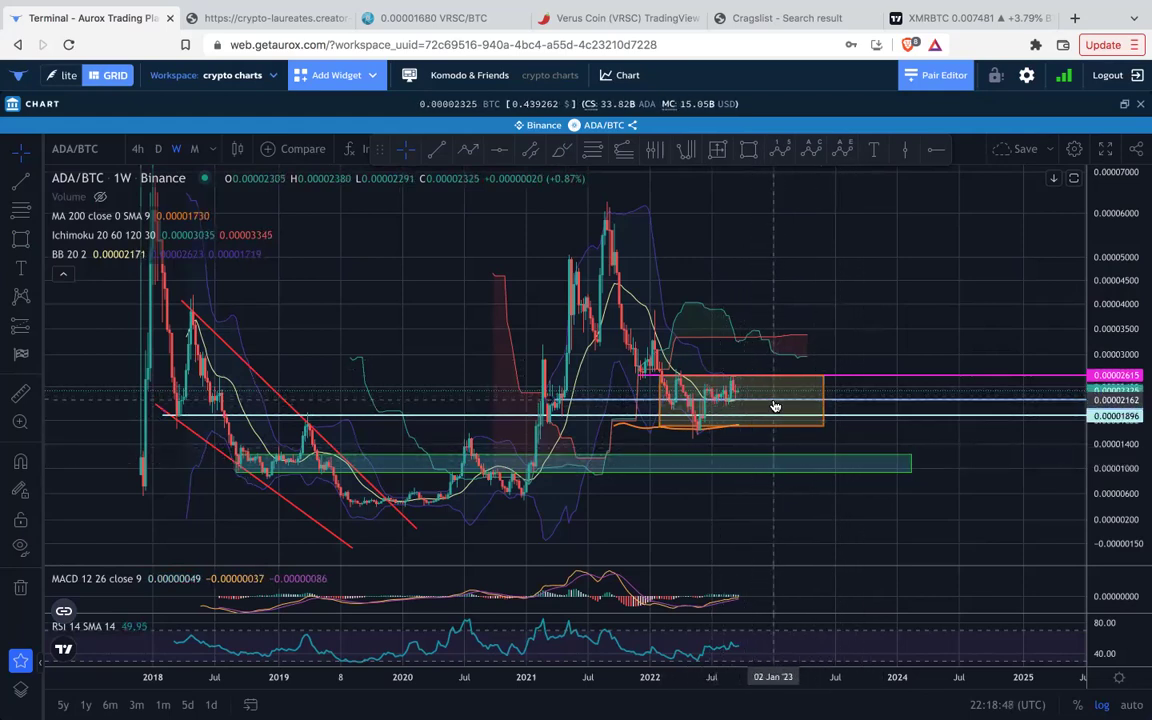
pyautogui.scroll(-1, 770, 403)
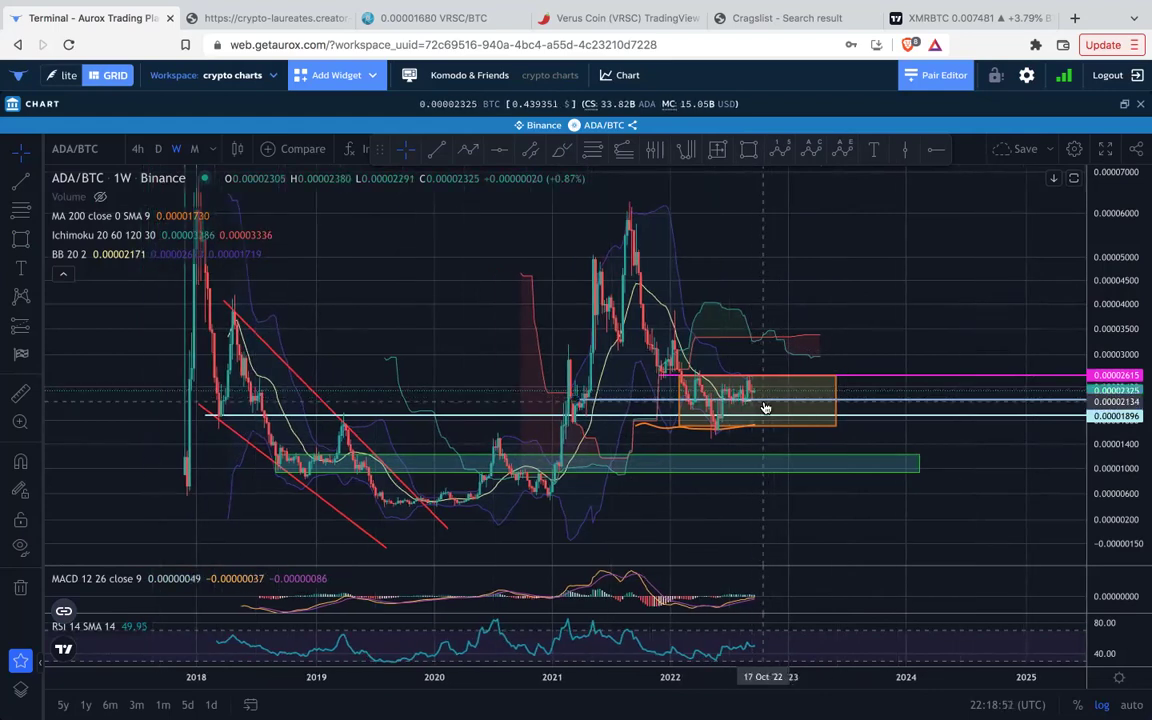
pyautogui.scroll(2, 777, 405)
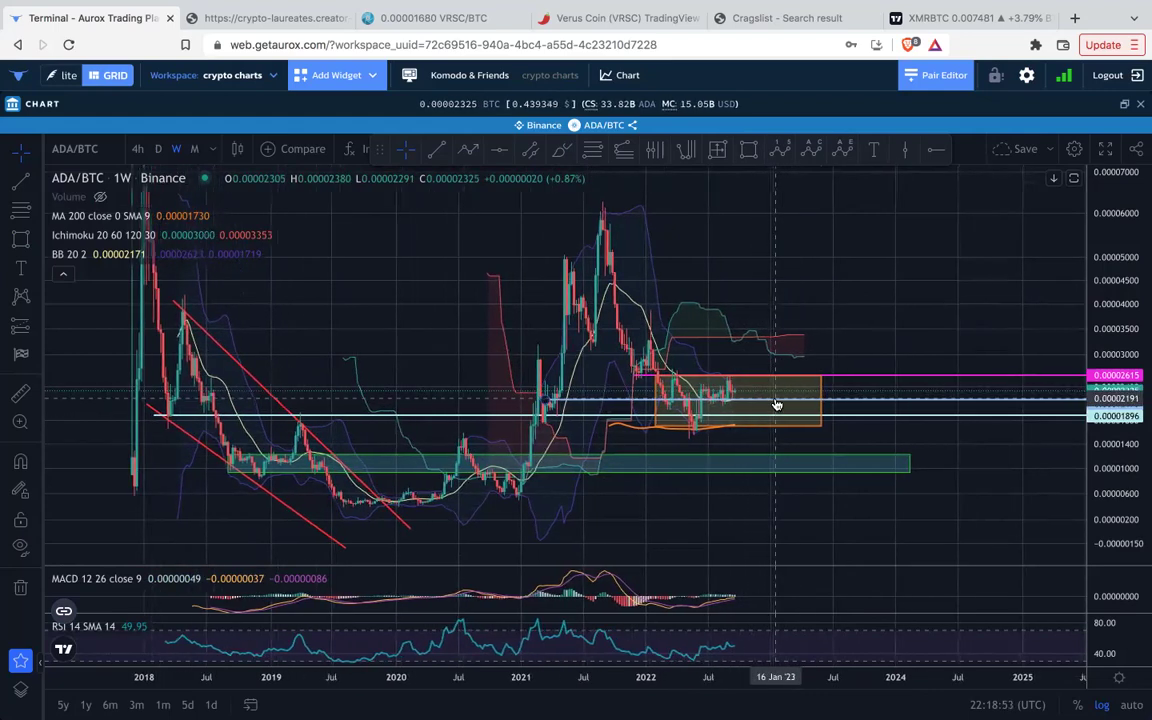
pyautogui.scroll(1, 776, 405)
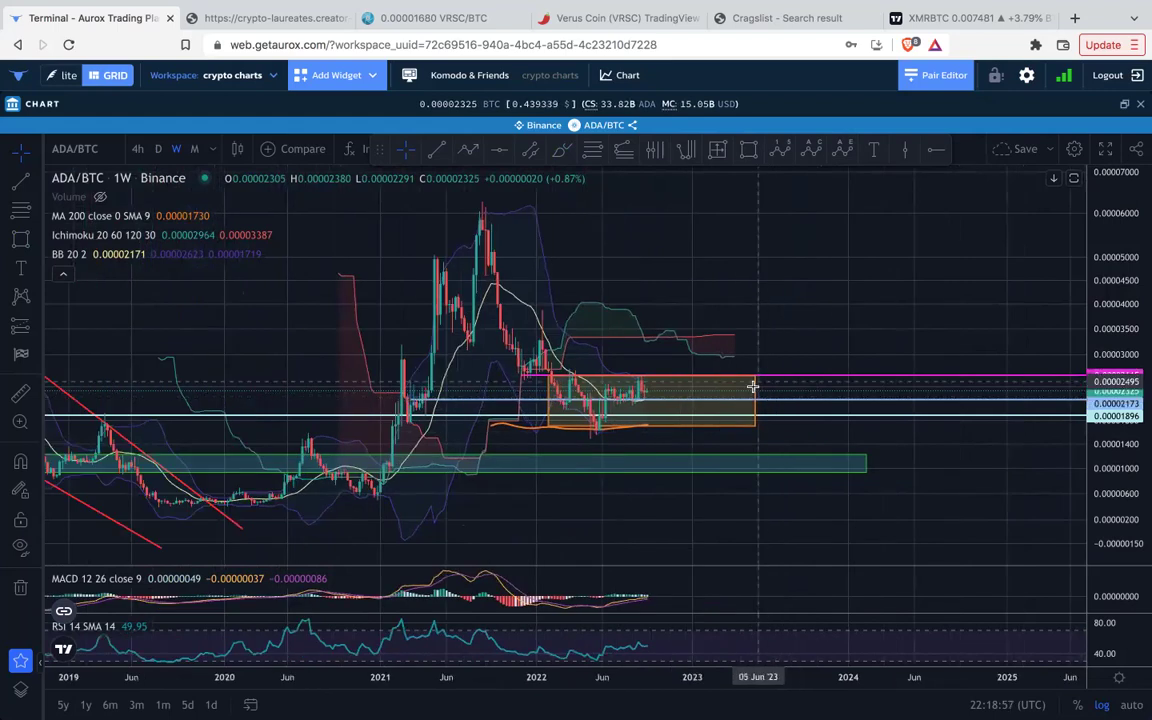
pyautogui.press('Delete')
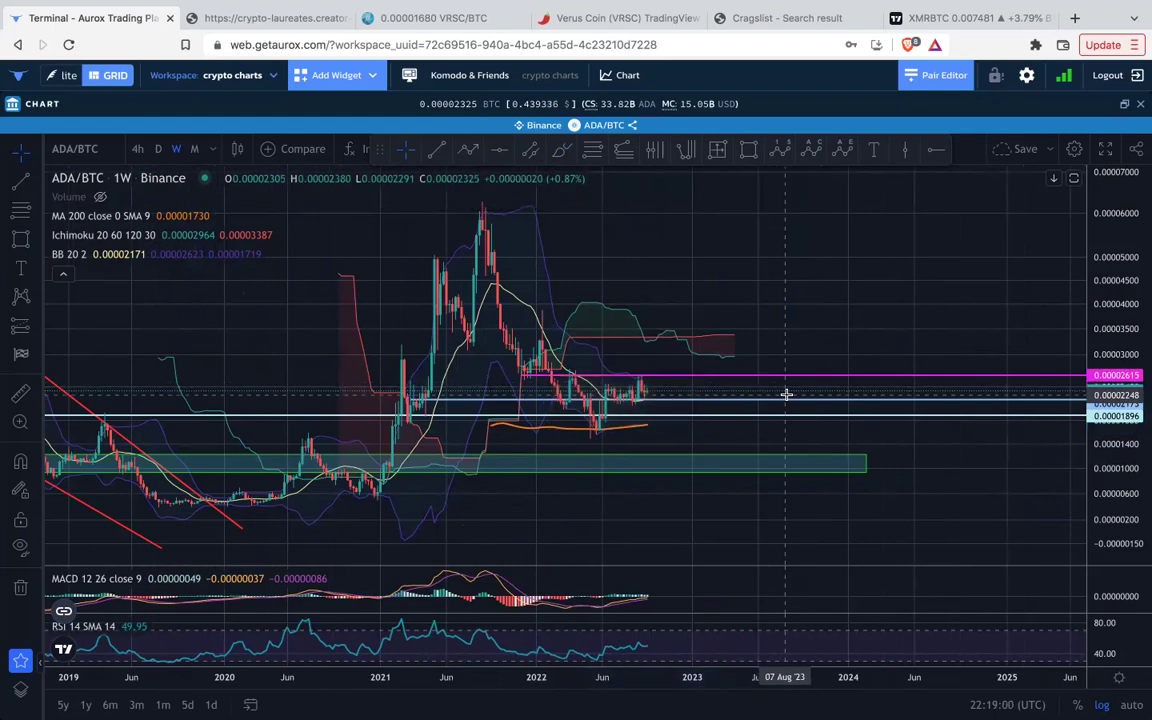
# Restore the ADA/BTC chart to its grid size and minimise it to its tile.
pyautogui.scroll(-2, 796, 409)
pyautogui.moveTo(867, 291); pyautogui.dragTo(806, 301)
pyautogui.click(1125, 104)
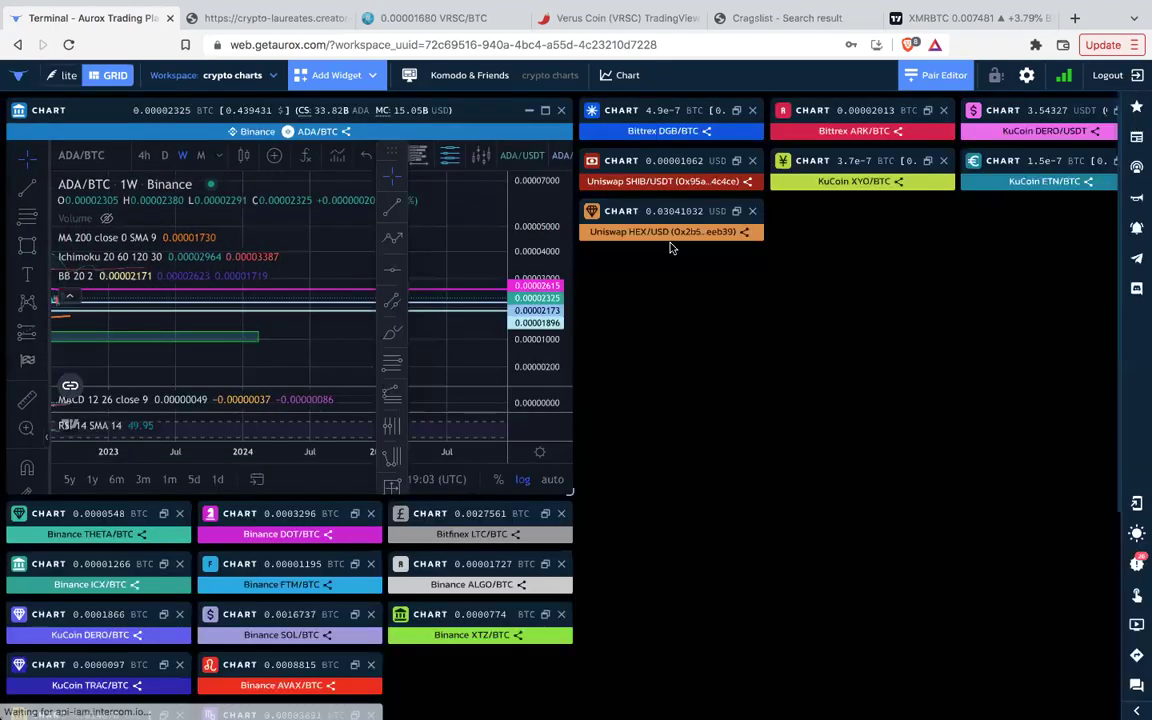
pyautogui.click(528, 111)
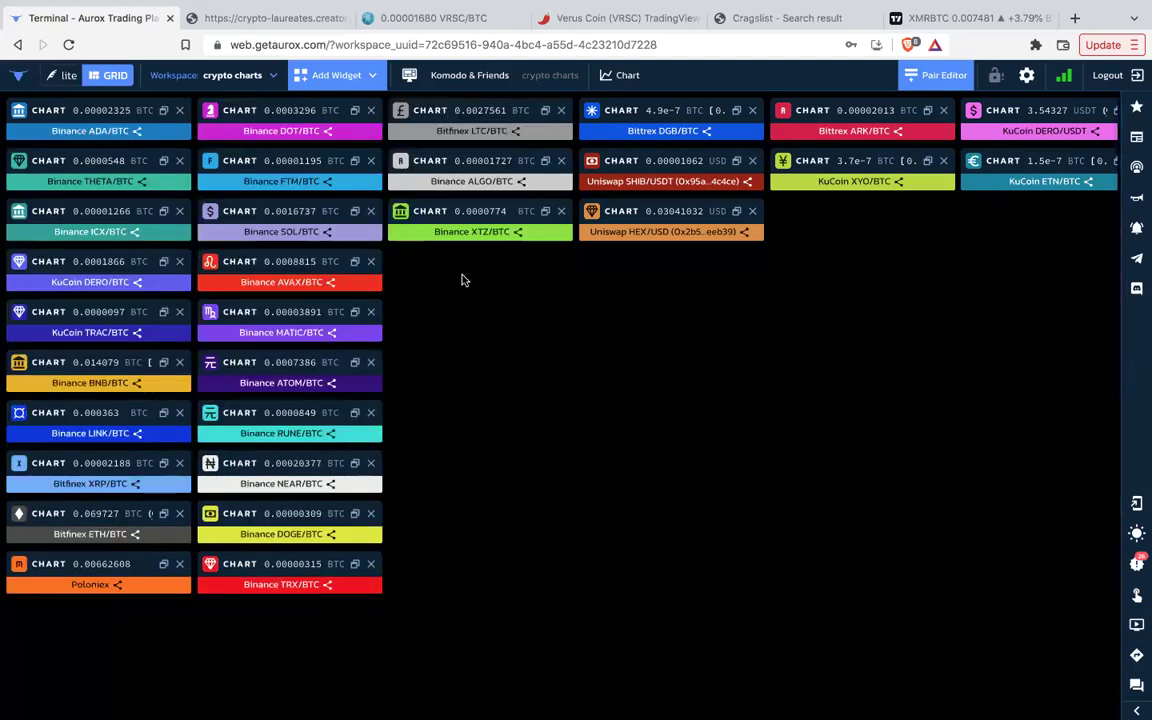
# Open the Binance THETA/BTC chart from the grid, maximise it and set it to the weekly interval.
pyautogui.click(164, 161)
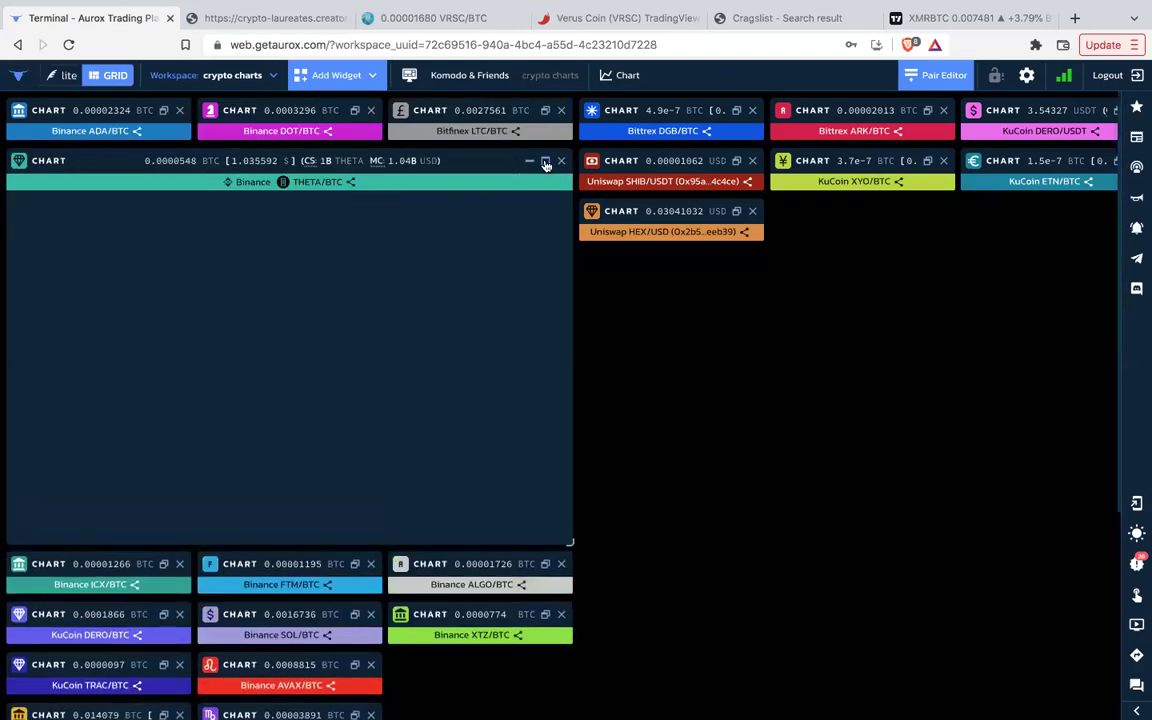
pyautogui.click(545, 161)
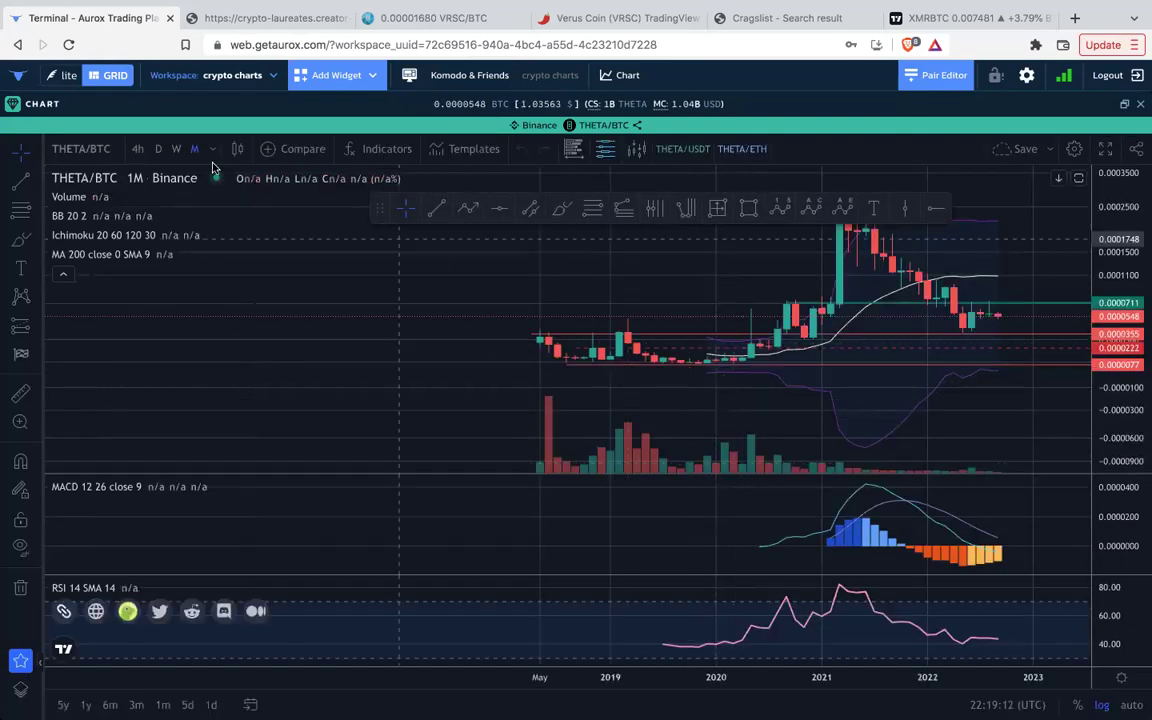
pyautogui.click(177, 151)
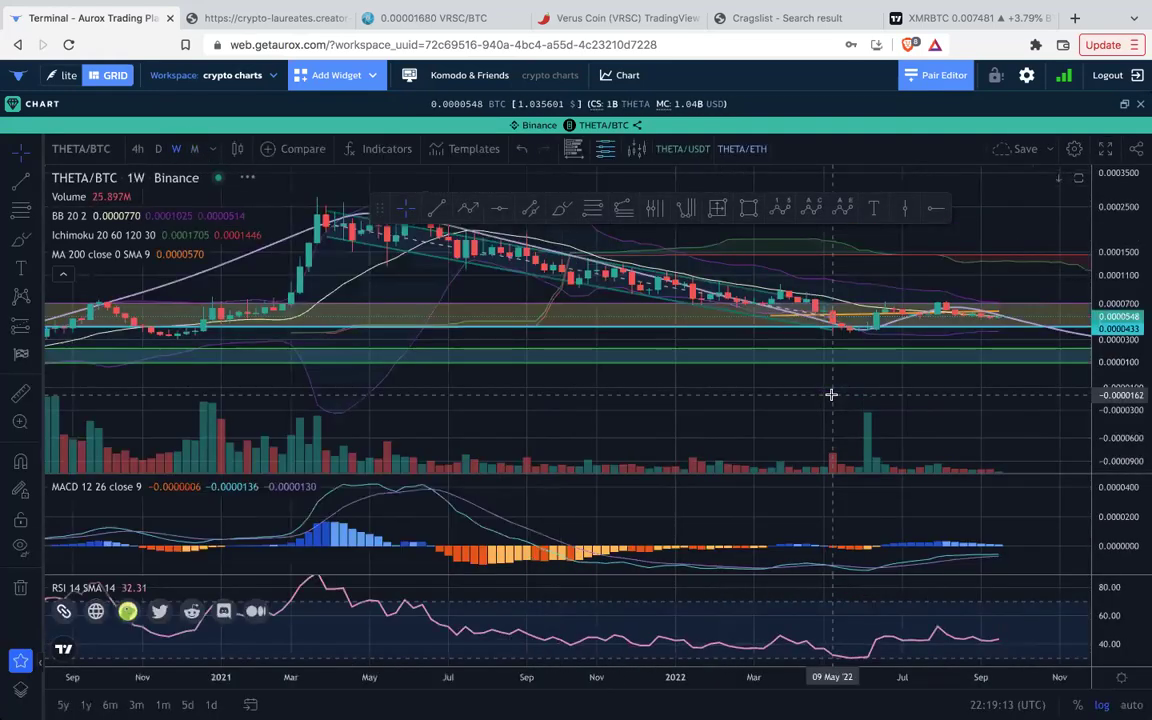
# Examine the THETA/BTC weekly candles from 2018 to 2023 against the yellow zone, blue level, green zone and projected price path.
pyautogui.scroll(-6, 835, 400)
pyautogui.scroll(-2, 986, 413)
pyautogui.moveTo(993, 407); pyautogui.dragTo(643, 418)
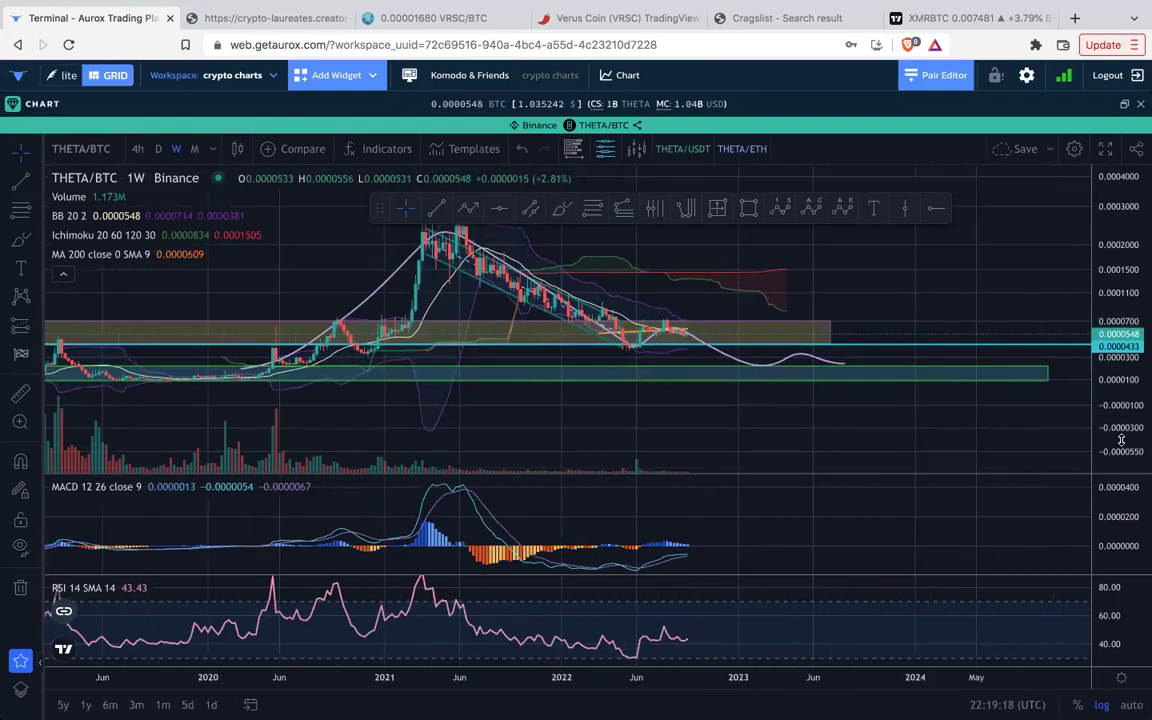
pyautogui.moveTo(1124, 340); pyautogui.dragTo(1120, 262)
pyautogui.moveTo(885, 277); pyautogui.dragTo(905, 363)
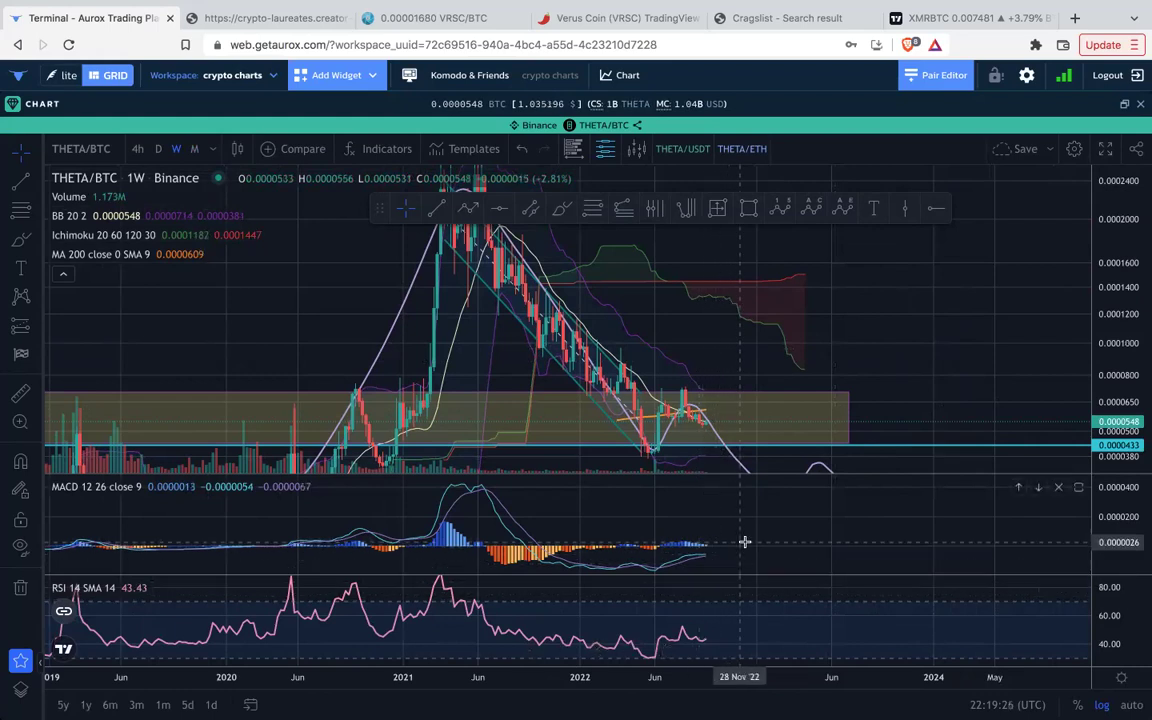
pyautogui.moveTo(867, 364); pyautogui.dragTo(862, 315)
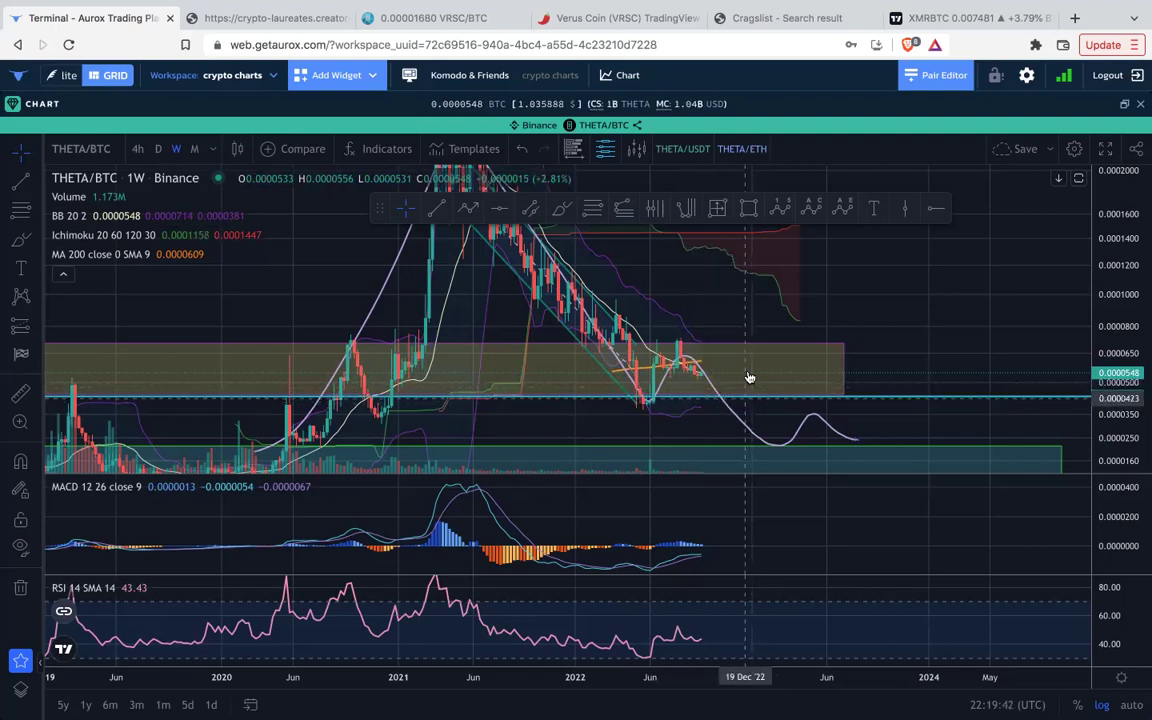
pyautogui.scroll(-3, 828, 378)
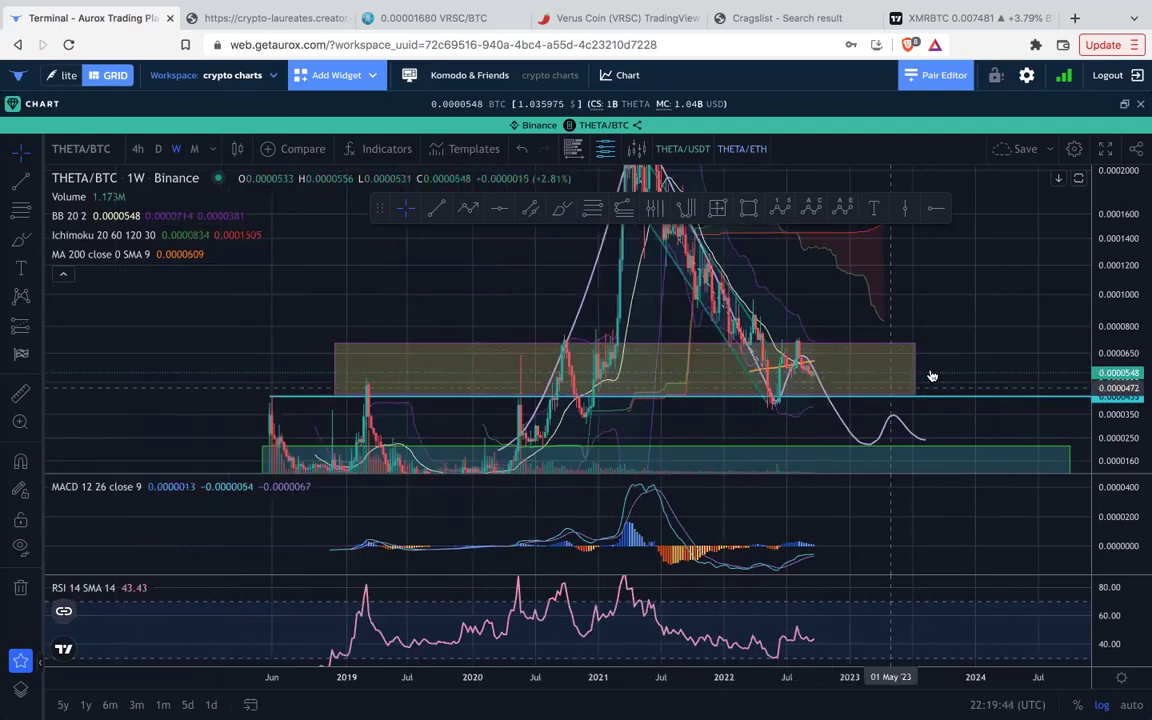
pyautogui.moveTo(1131, 254); pyautogui.dragTo(1131, 342)
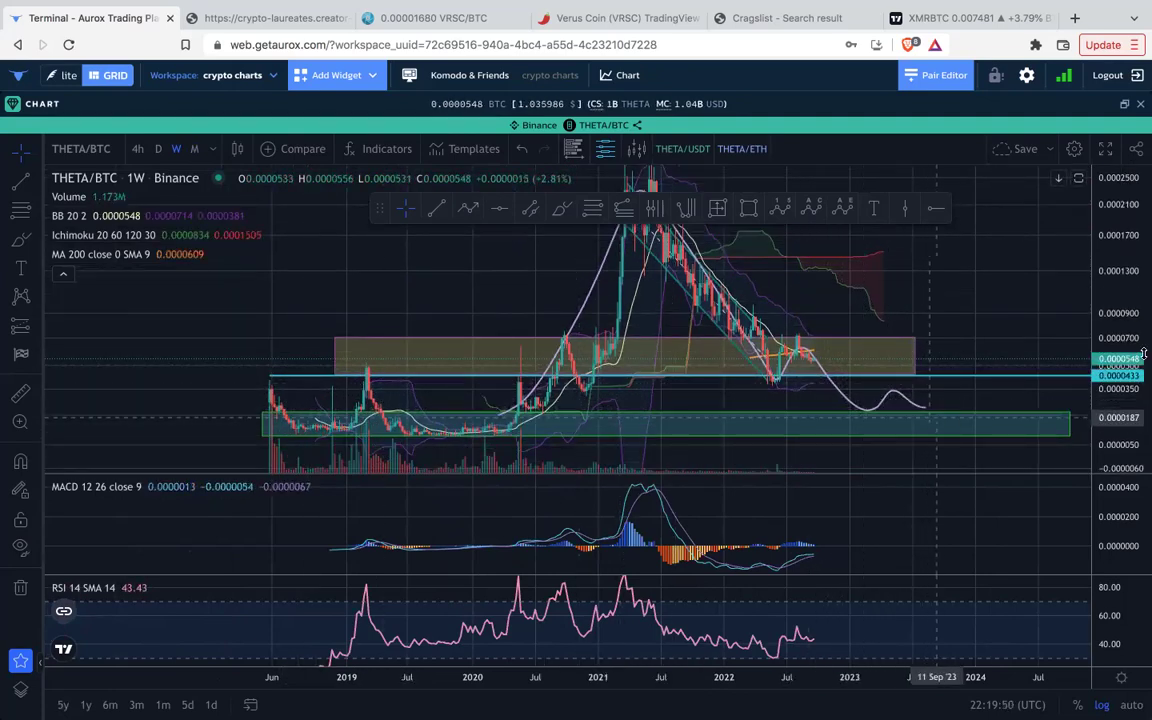
pyautogui.moveTo(1121, 268); pyautogui.dragTo(1127, 359)
pyautogui.moveTo(944, 267); pyautogui.dragTo(842, 298)
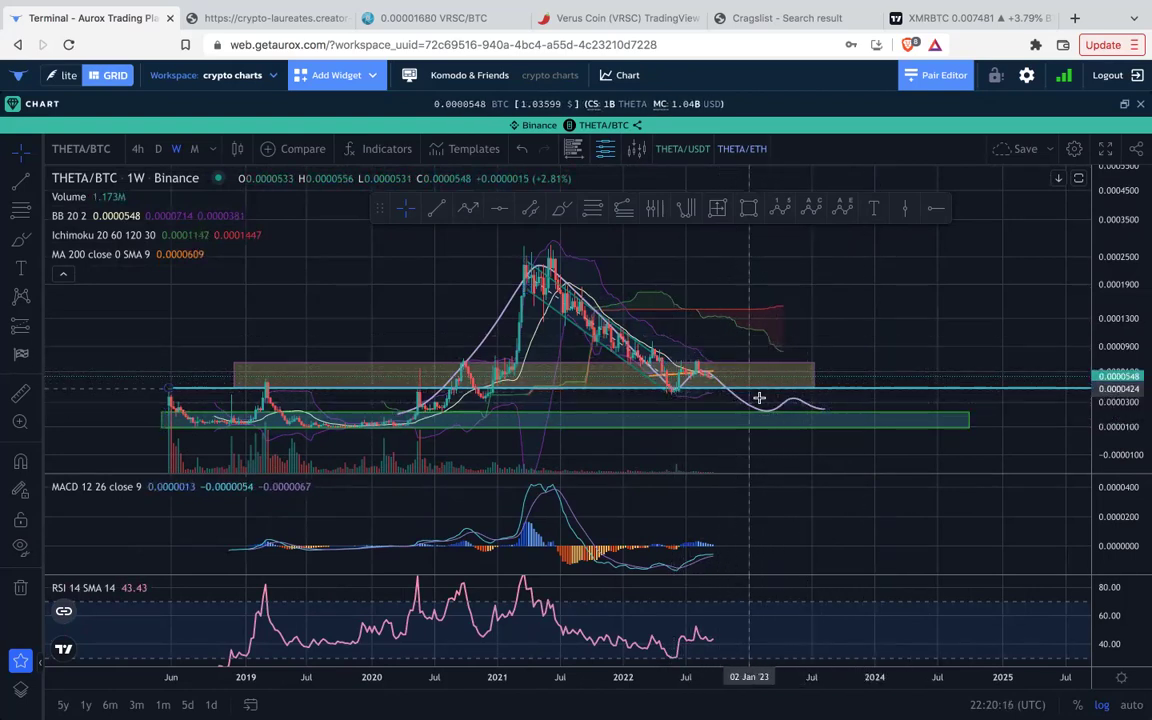
# Minimise the THETA/BTC chart and open the Binance ICX/BTC chart maximised.
pyautogui.click(1124, 104)
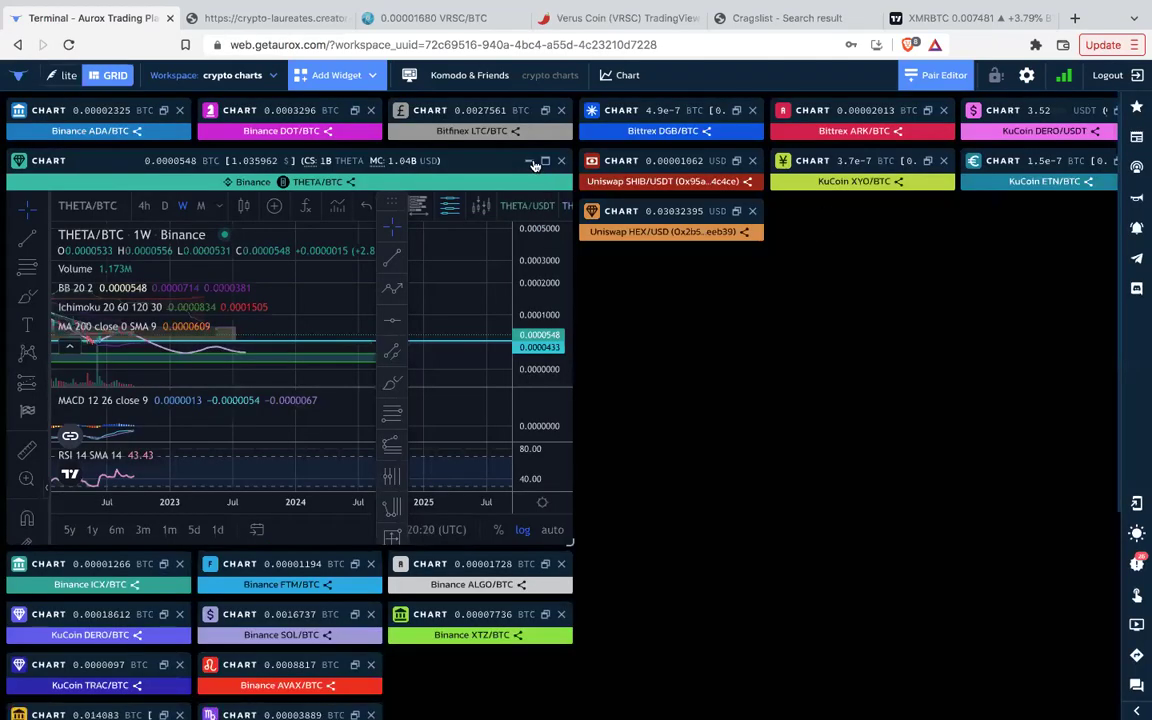
pyautogui.click(529, 161)
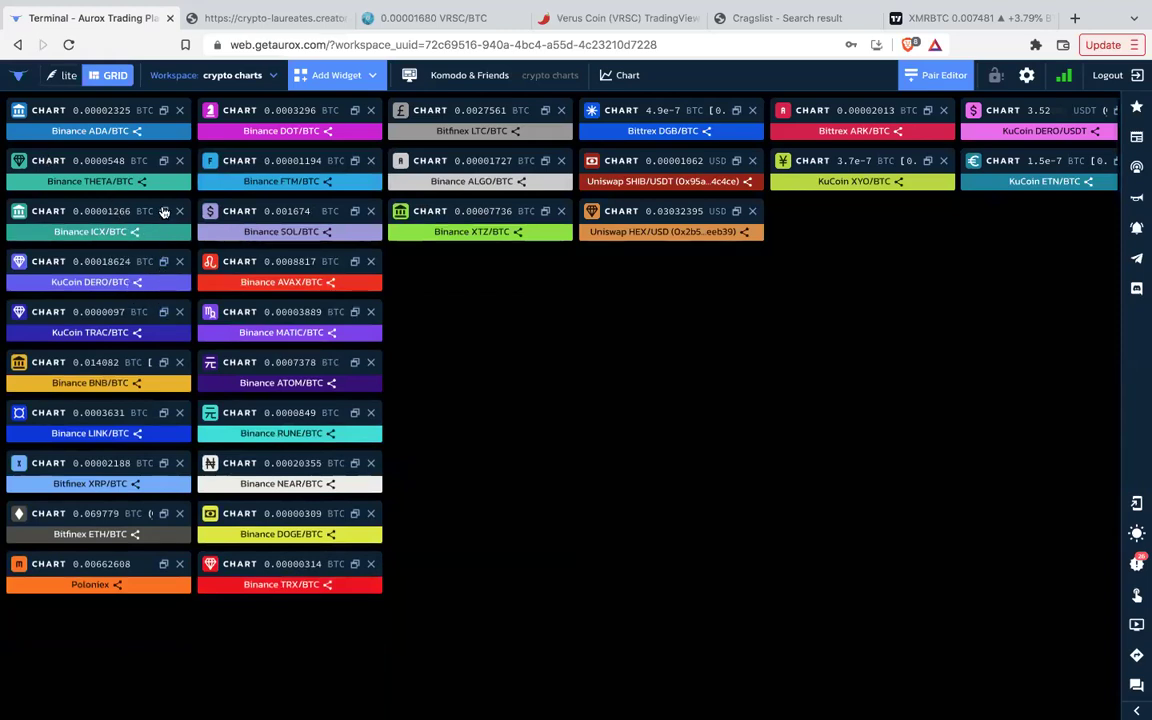
pyautogui.click(164, 211)
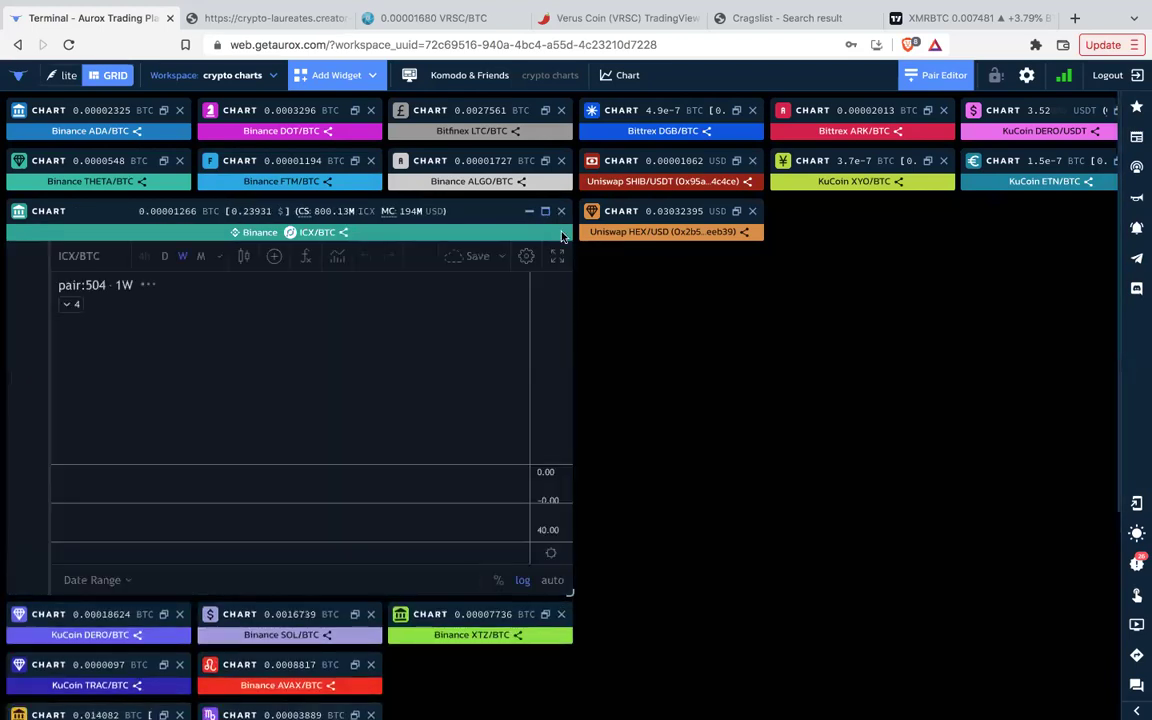
pyautogui.click(545, 211)
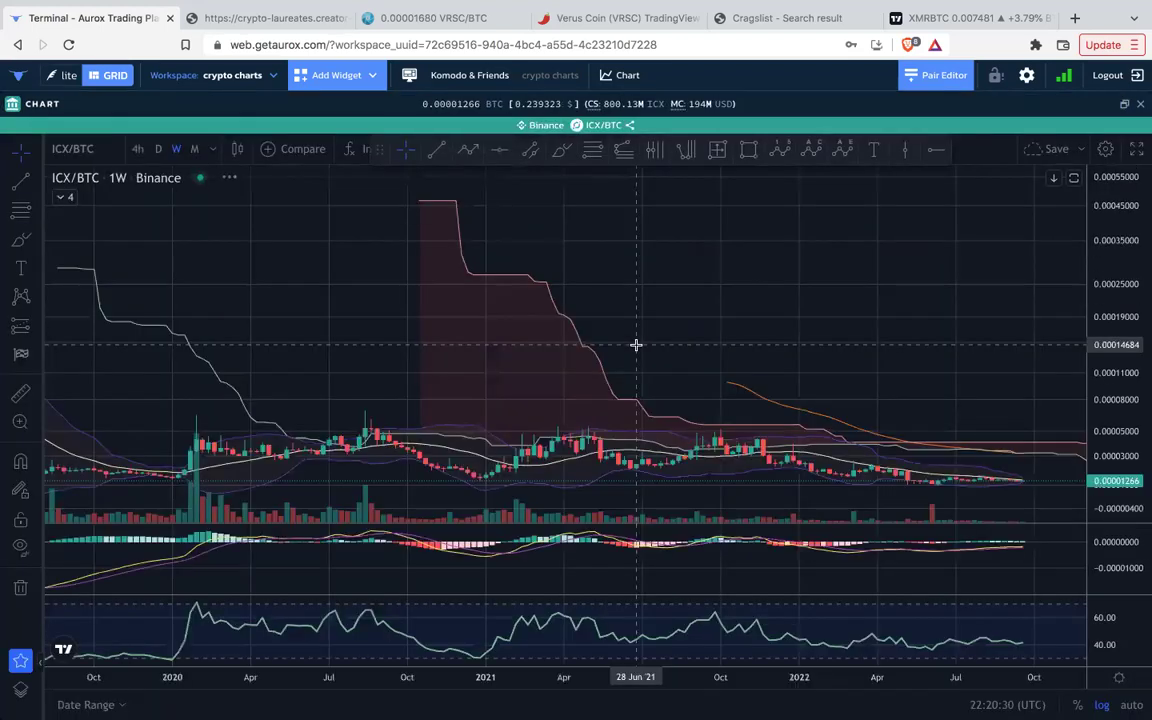
# Examine the weekly ICX/BTC history since 2018 and enlarge the recent candles at the lower edge of the purple range.
pyautogui.scroll(-5, 900, 360)
pyautogui.scroll(-6, 899, 357)
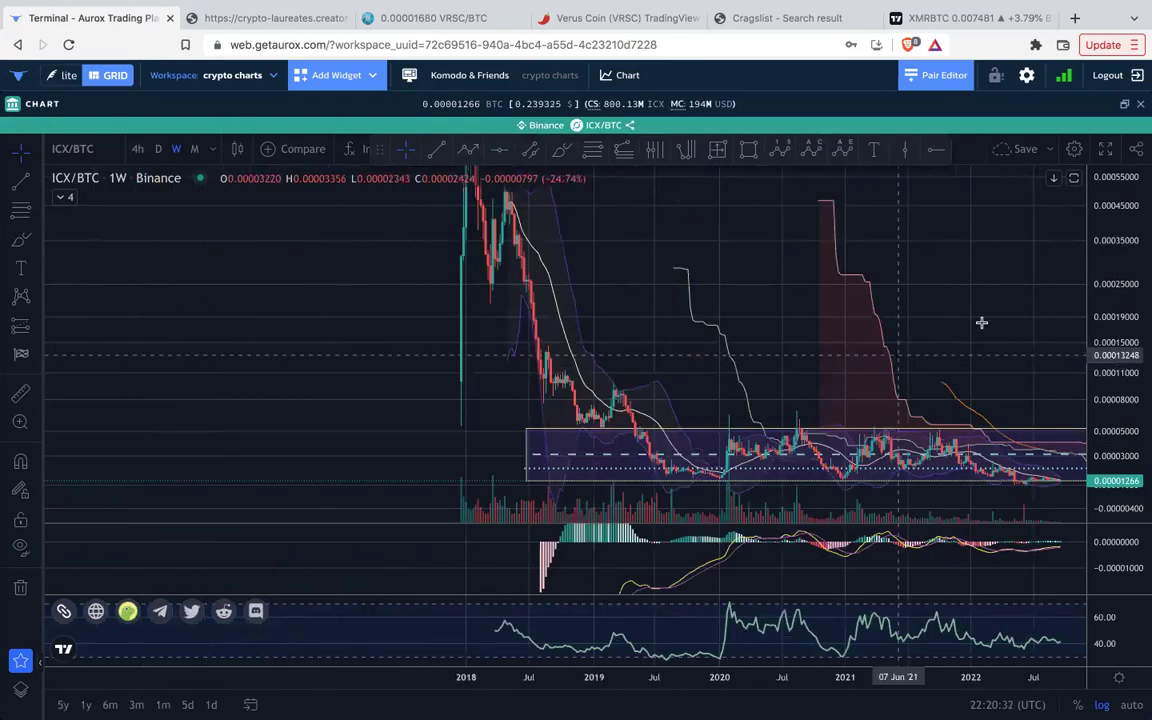
pyautogui.moveTo(949, 304); pyautogui.dragTo(722, 262)
pyautogui.moveTo(1127, 469); pyautogui.dragTo(1117, 364)
pyautogui.scroll(3, 934, 377)
pyautogui.scroll(1, 930, 377)
pyautogui.moveTo(896, 370); pyautogui.dragTo(913, 267)
pyautogui.moveTo(1138, 470); pyautogui.dragTo(1128, 407)
pyautogui.scroll(3, 944, 420)
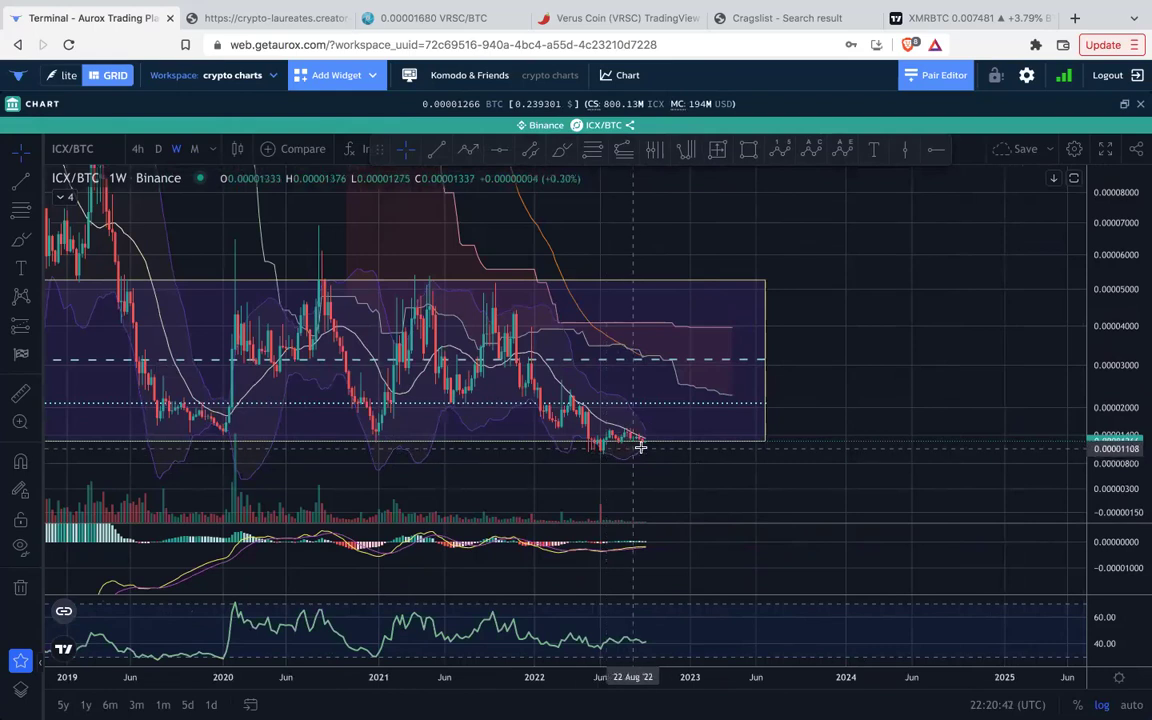
# Compare the latest ICX/BTC candles with earlier lows in the purple range, including the wider history back to 2018.
pyautogui.scroll(-3, 653, 449)
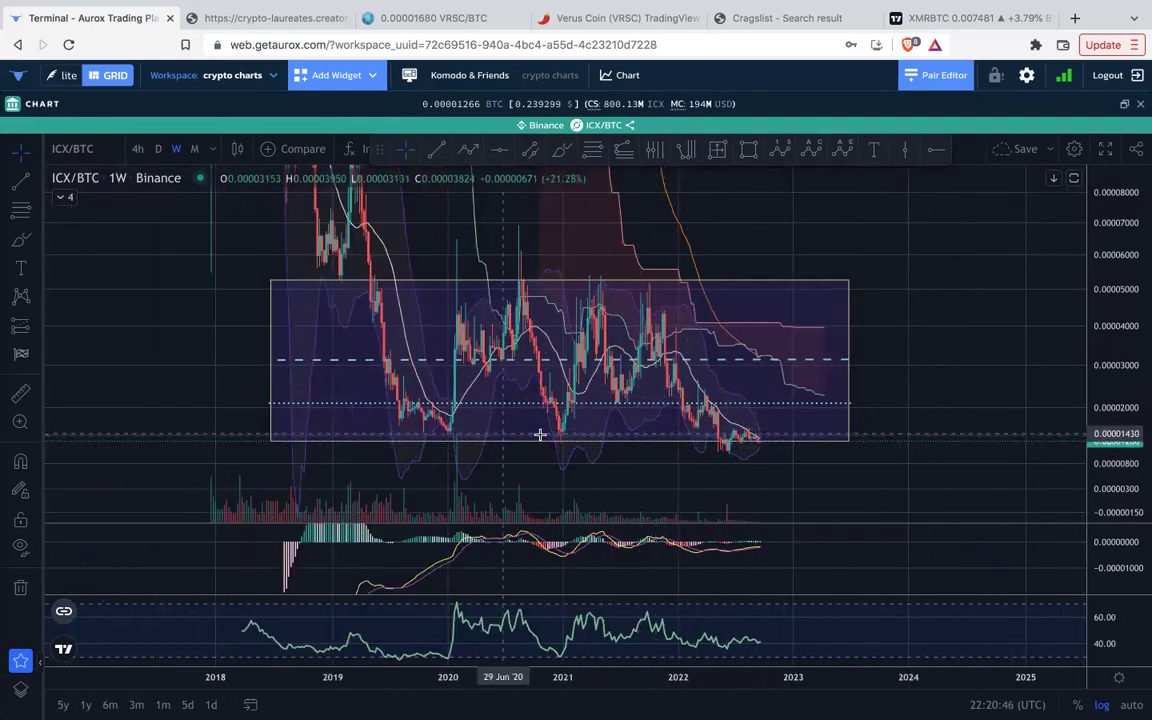
pyautogui.scroll(1, 688, 456)
pyautogui.scroll(2, 687, 455)
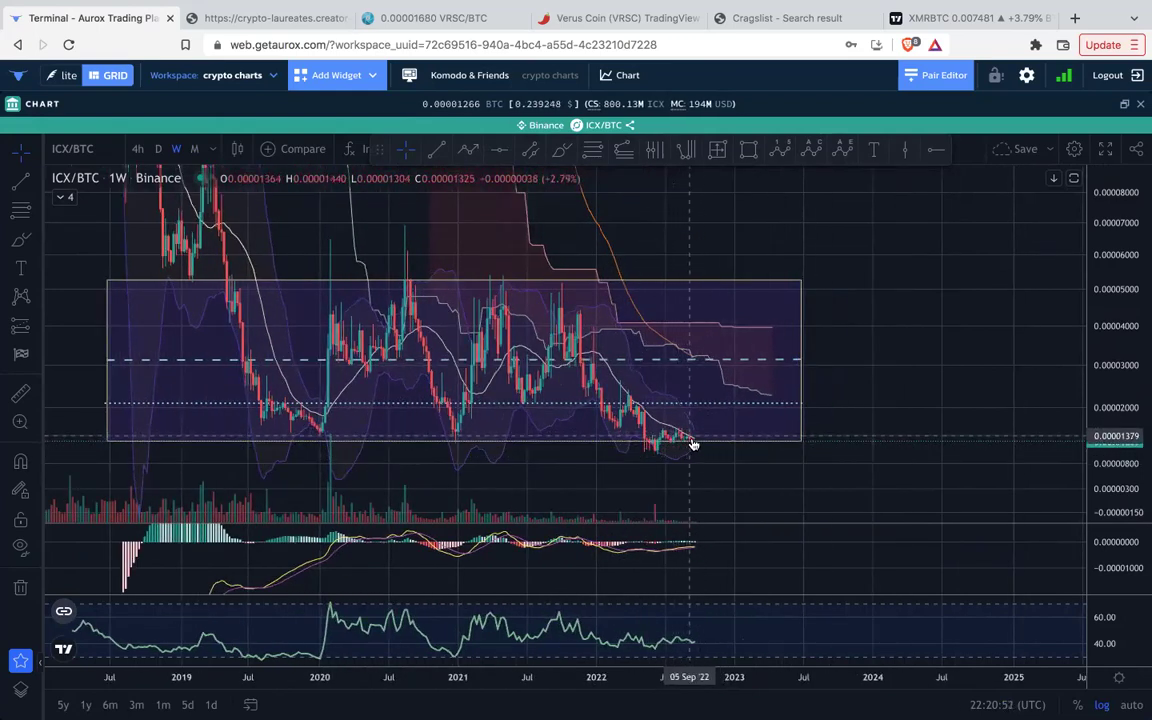
pyautogui.doubleClick(717, 543)
pyautogui.doubleClick(802, 471)
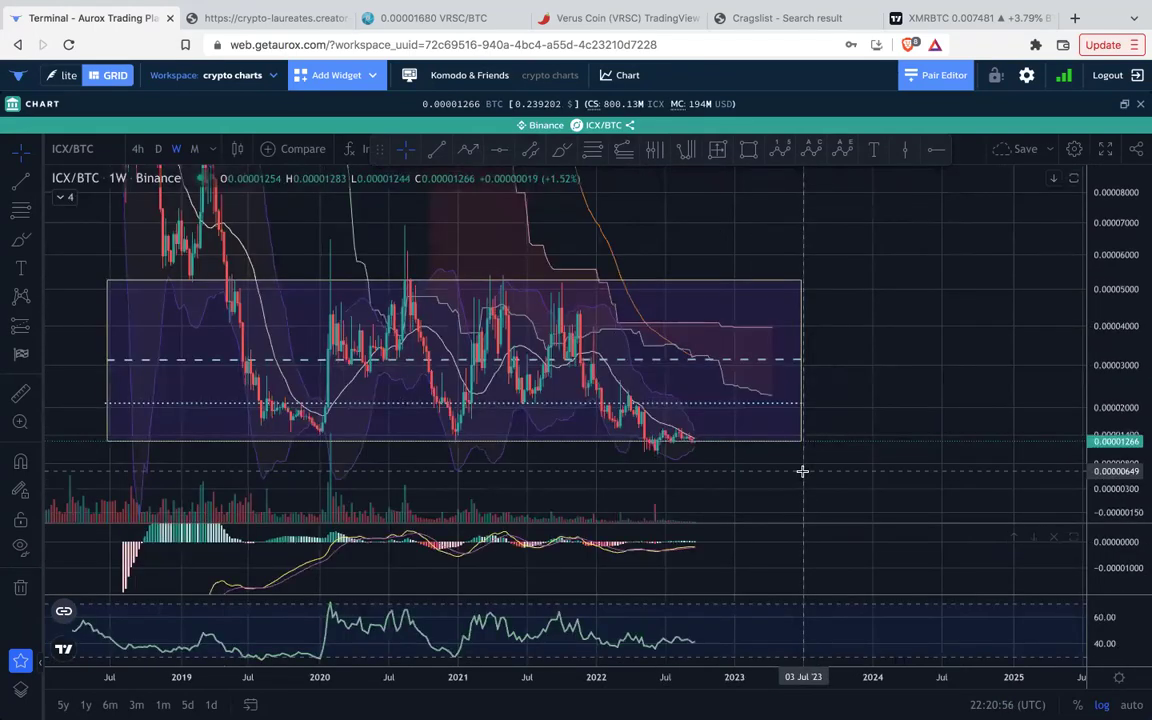
pyautogui.scroll(-3, 802, 470)
pyautogui.moveTo(1128, 295); pyautogui.dragTo(1136, 378)
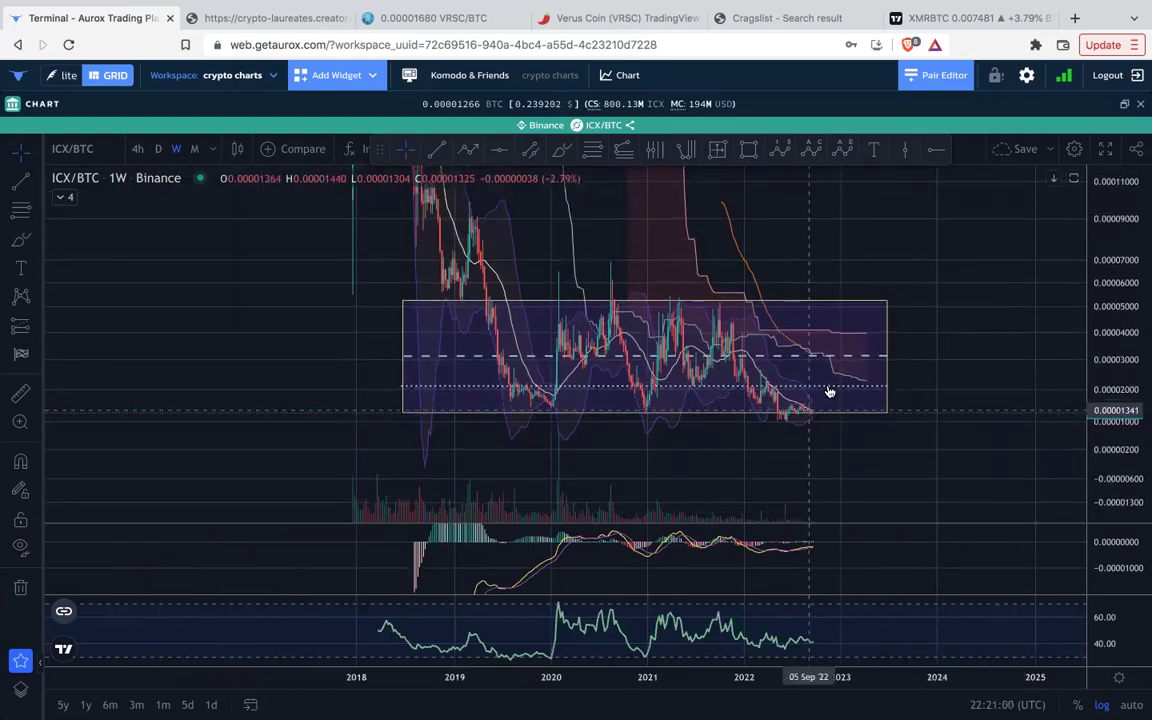
pyautogui.moveTo(900, 446); pyautogui.dragTo(768, 455)
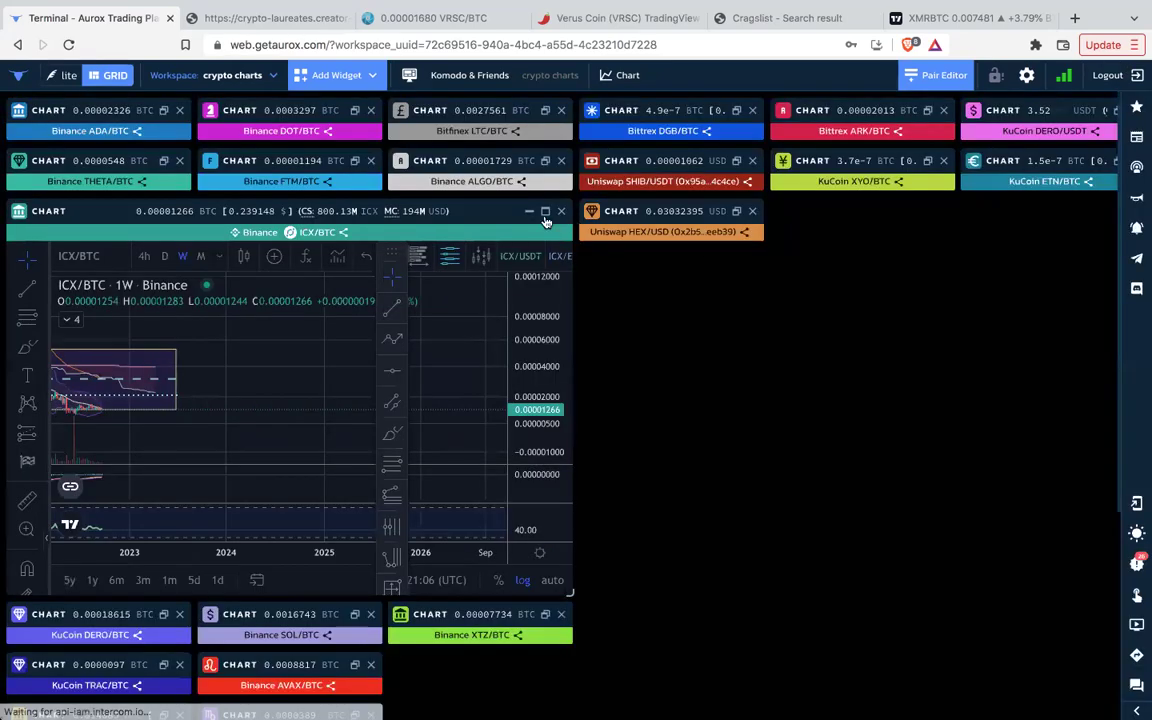
# Switch from ICX/BTC to the KuCoin DERO/BTC chart and examine its weekly candles against the descending green channel and orange zone.
pyautogui.click(529, 212)
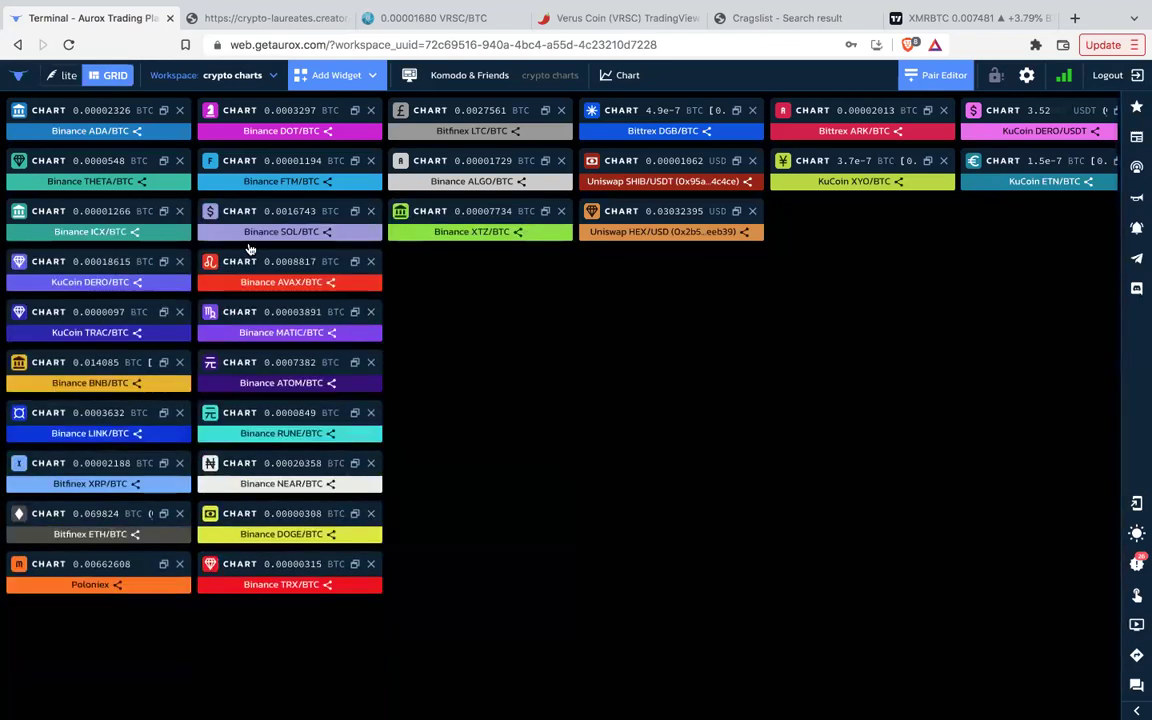
pyautogui.click(163, 262)
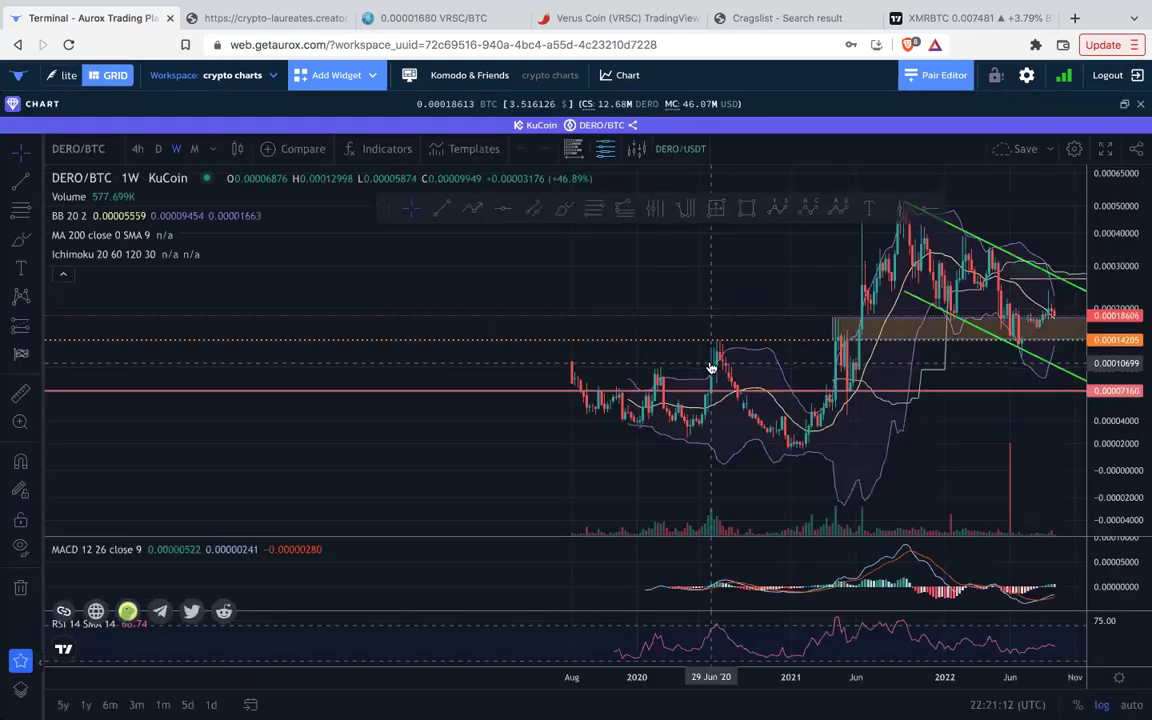
pyautogui.moveTo(1029, 419); pyautogui.dragTo(759, 476)
pyautogui.scroll(3, 764, 376)
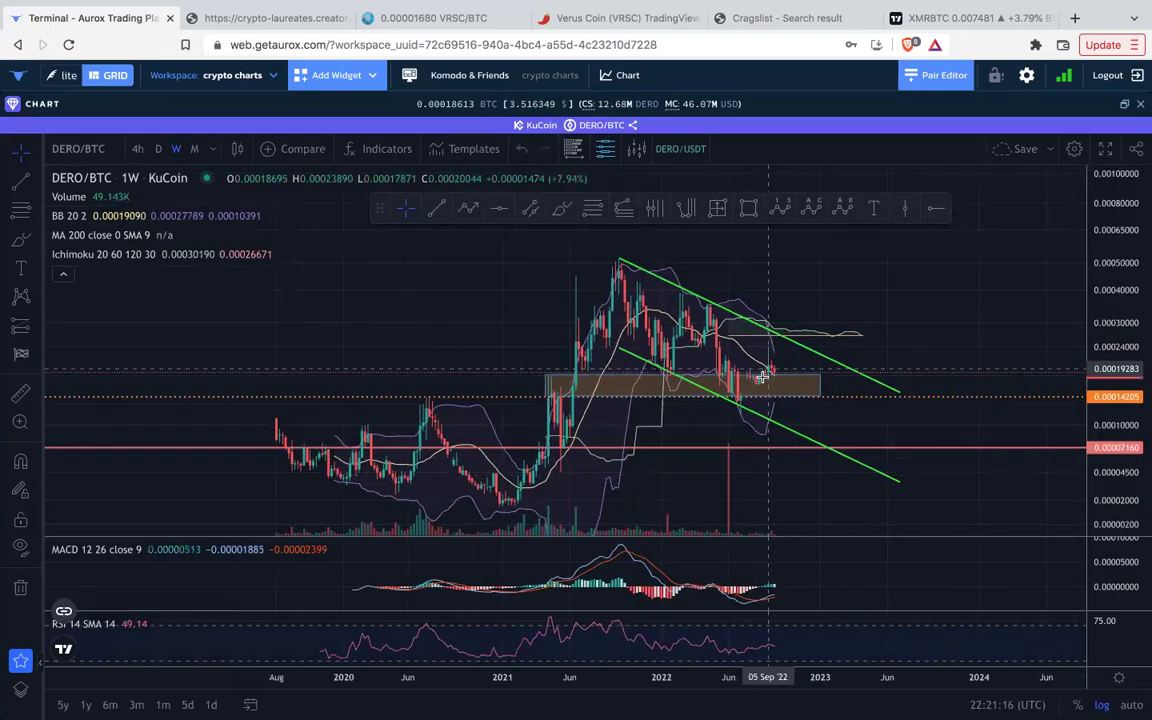
pyautogui.hscroll(5, 722, 378)
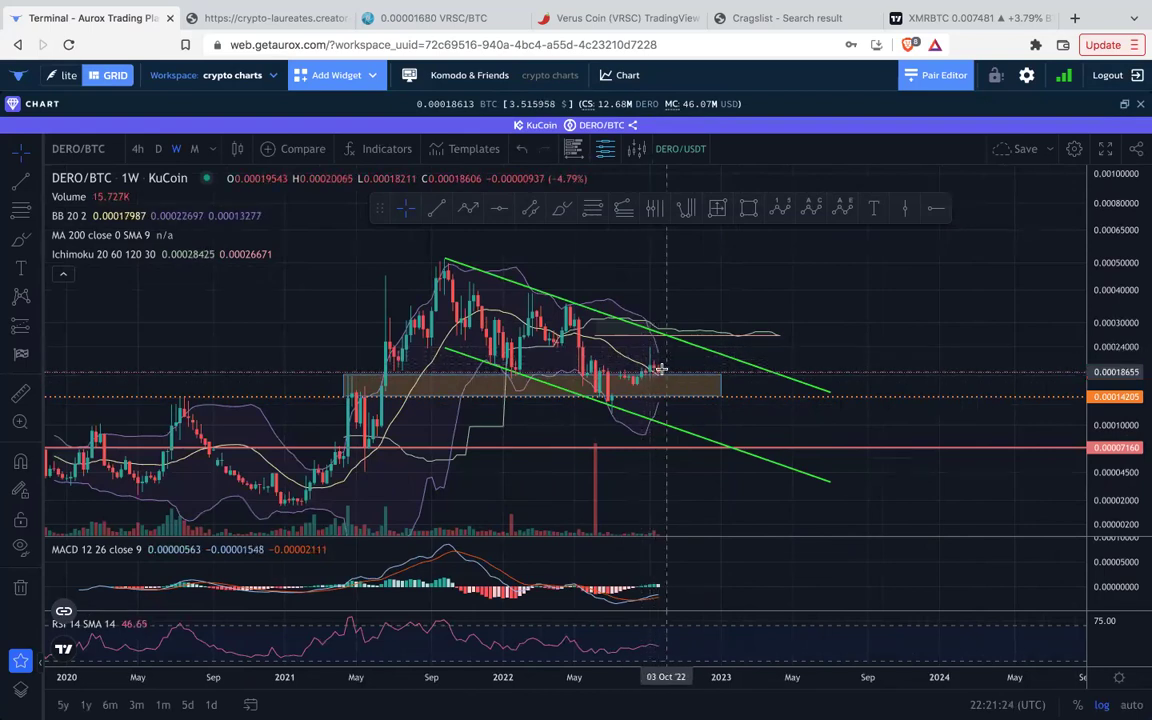
pyautogui.scroll(-1, 667, 377)
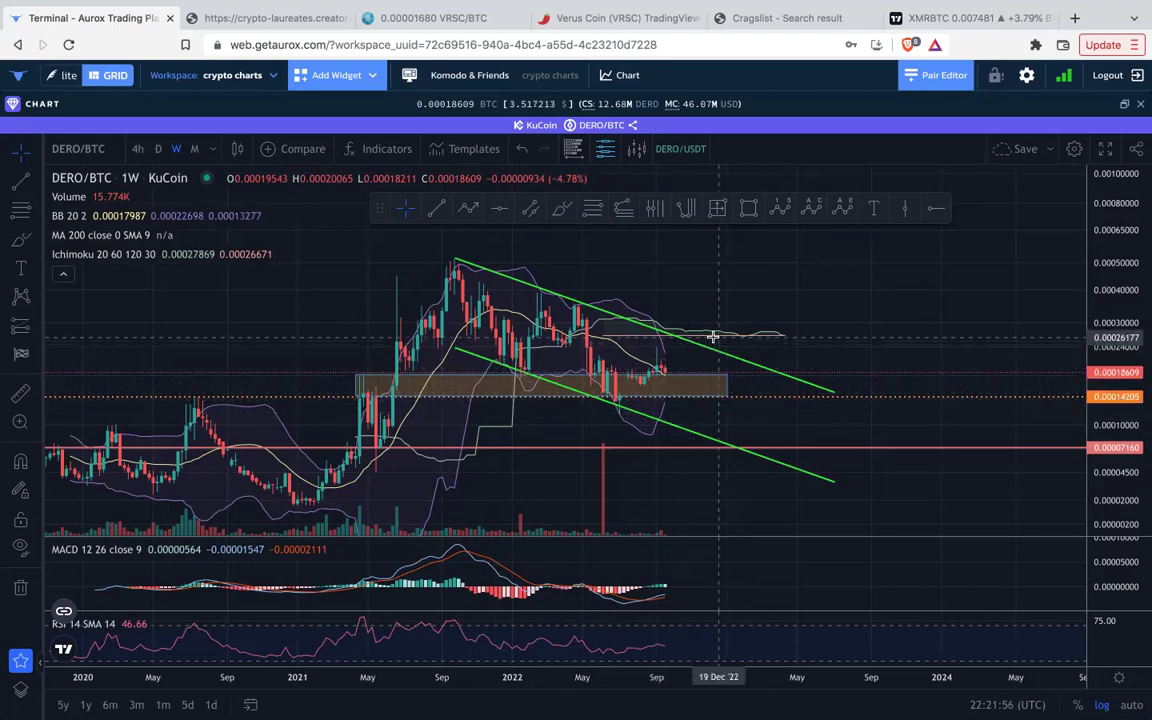
pyautogui.scroll(-1, 713, 343)
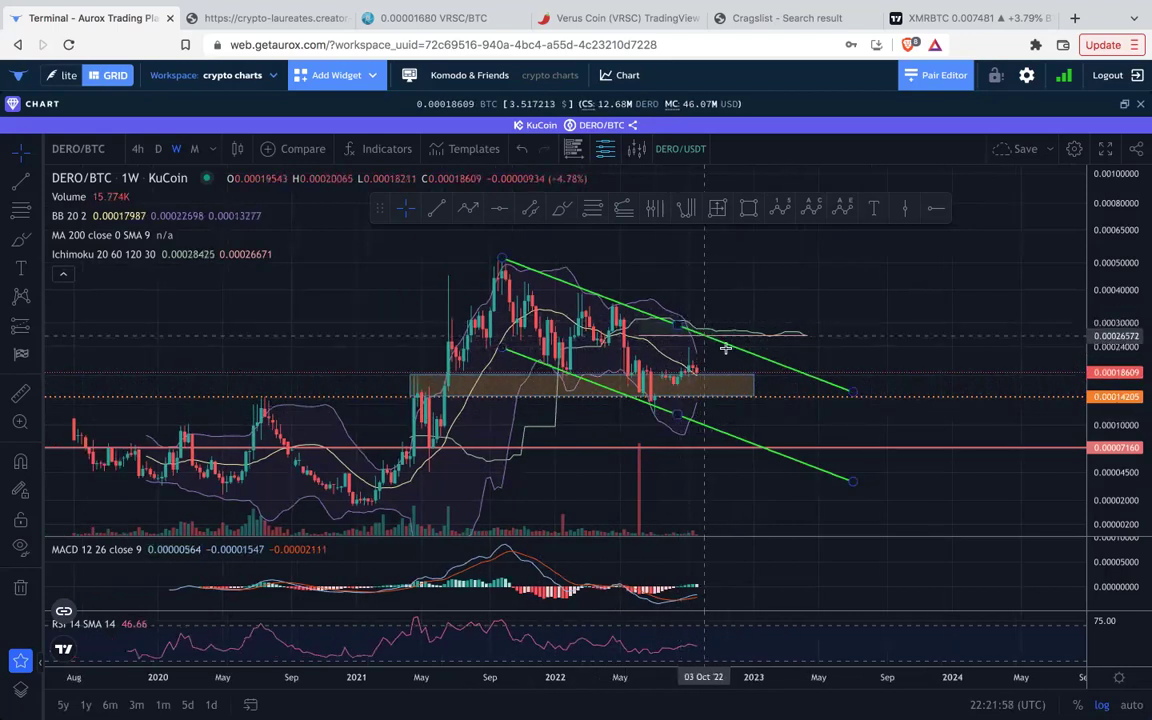
# Examine the DERO/BTC weekly MACD enlarged on its own, and compare the candles with the descending green channel in the wider chart.
pyautogui.scroll(-1, 766, 382)
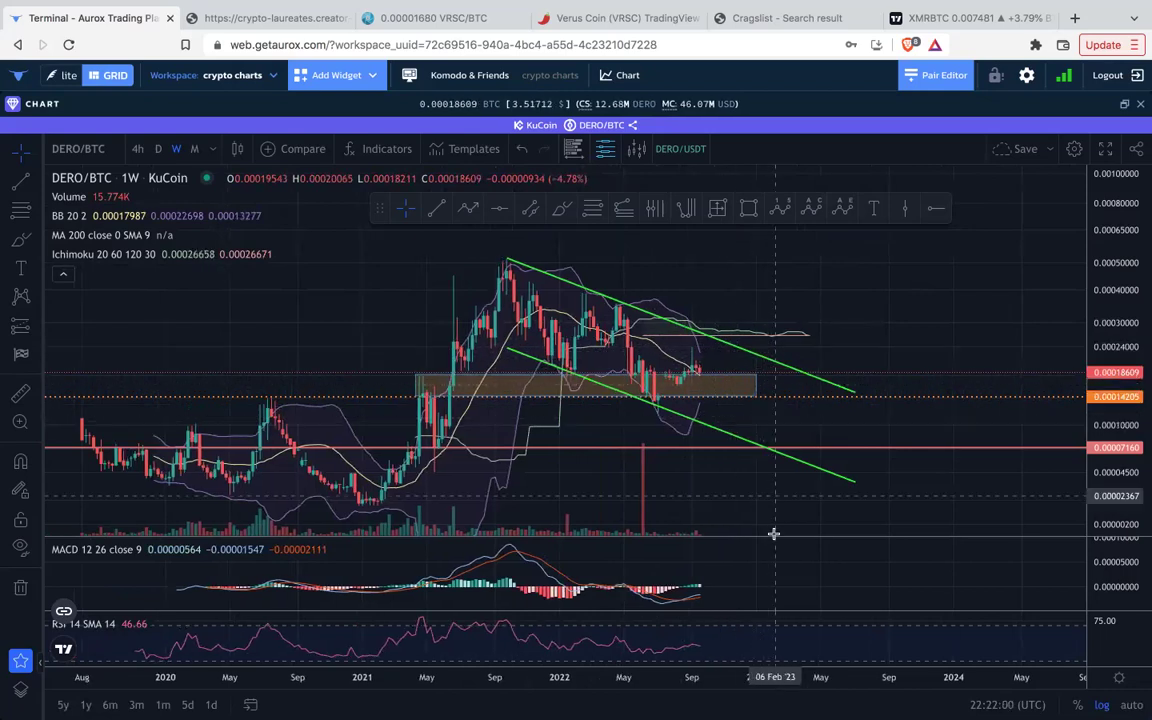
pyautogui.doubleClick(791, 560)
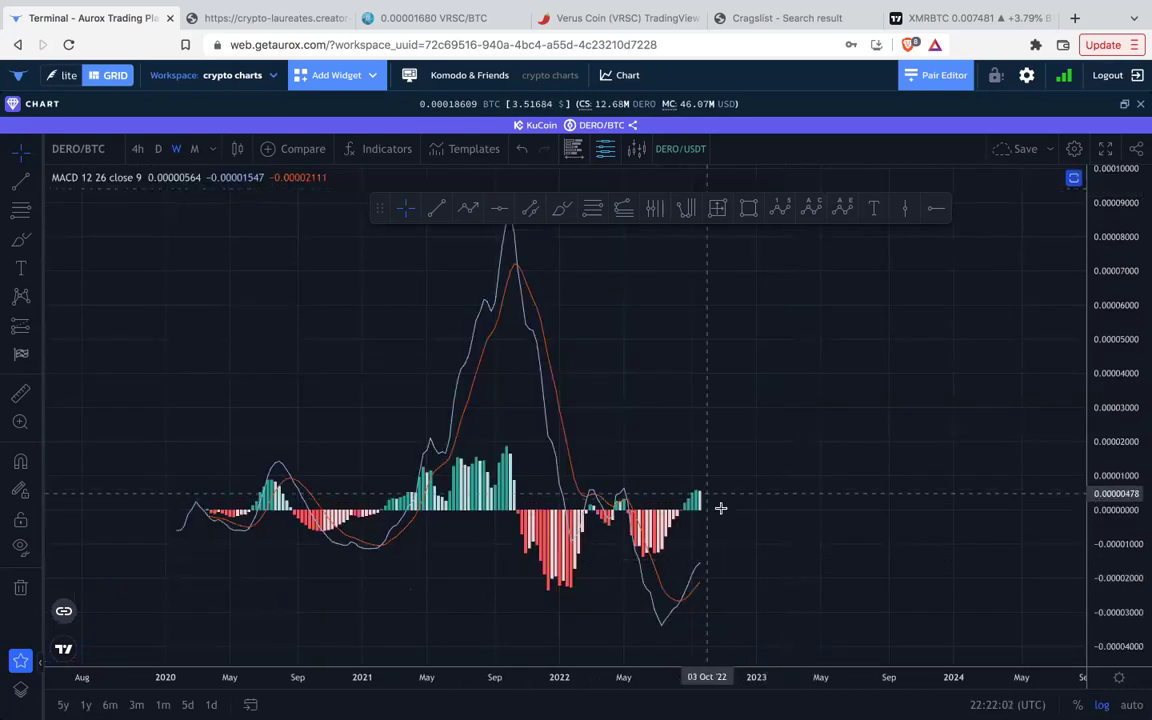
pyautogui.doubleClick(776, 421)
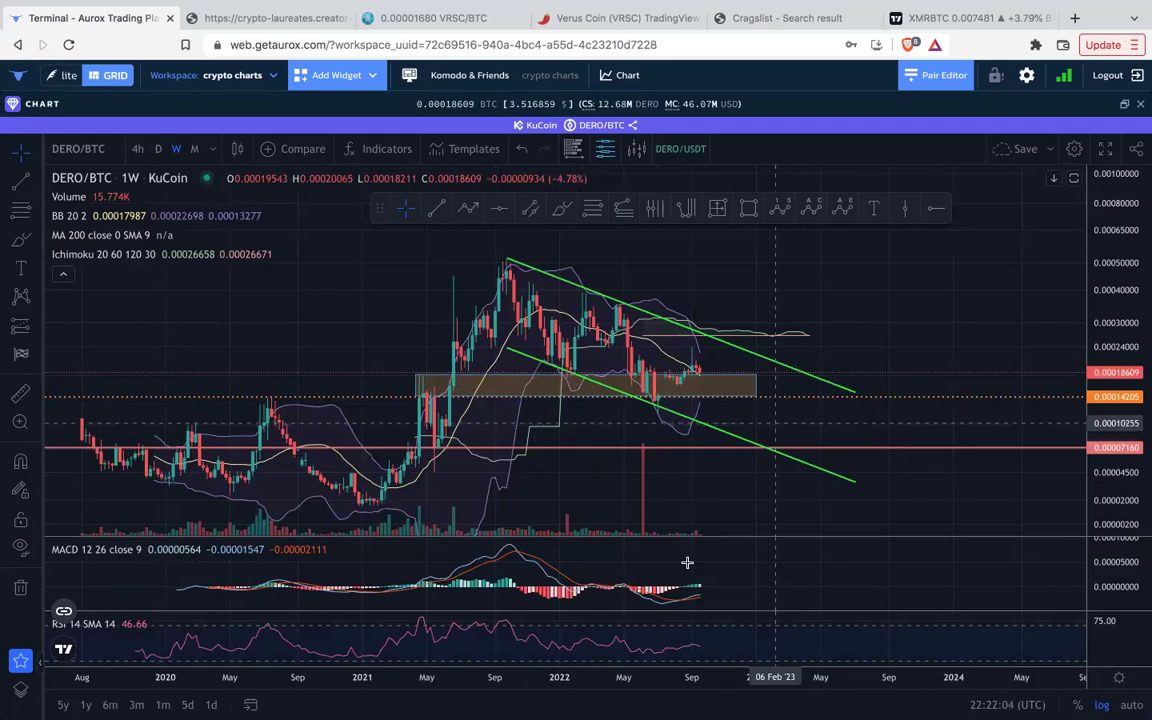
pyautogui.doubleClick(753, 576)
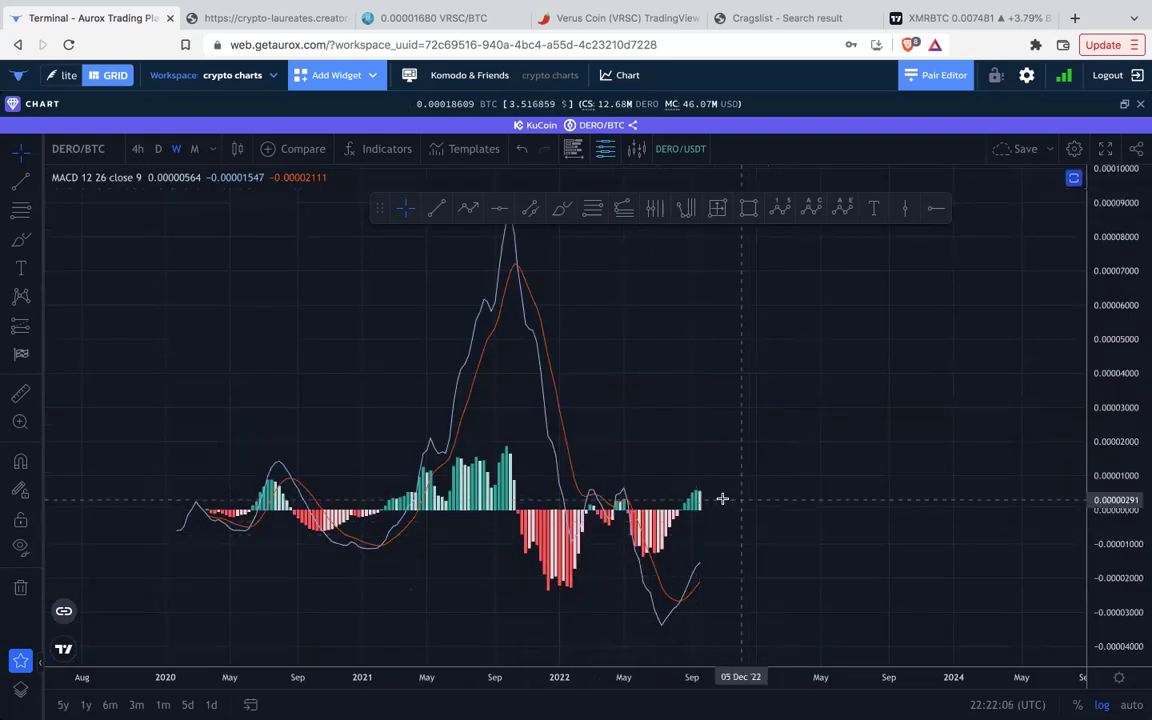
pyautogui.doubleClick(777, 488)
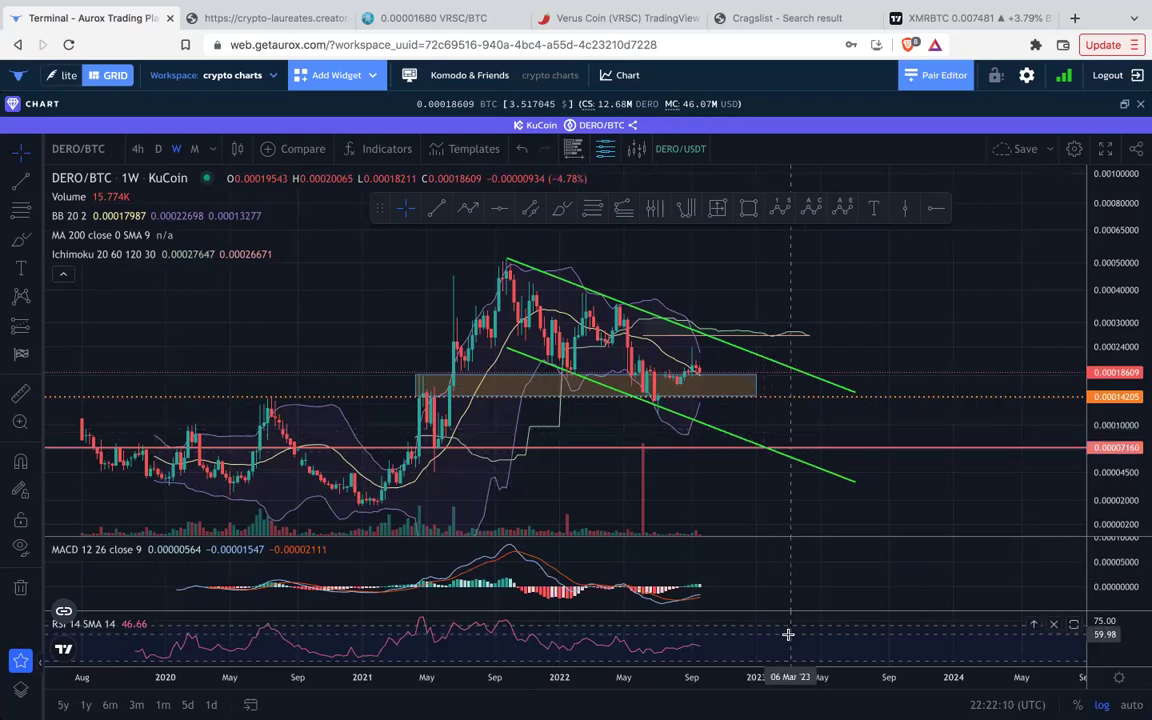
pyautogui.scroll(-1, 734, 440)
pyautogui.scroll(-2, 734, 440)
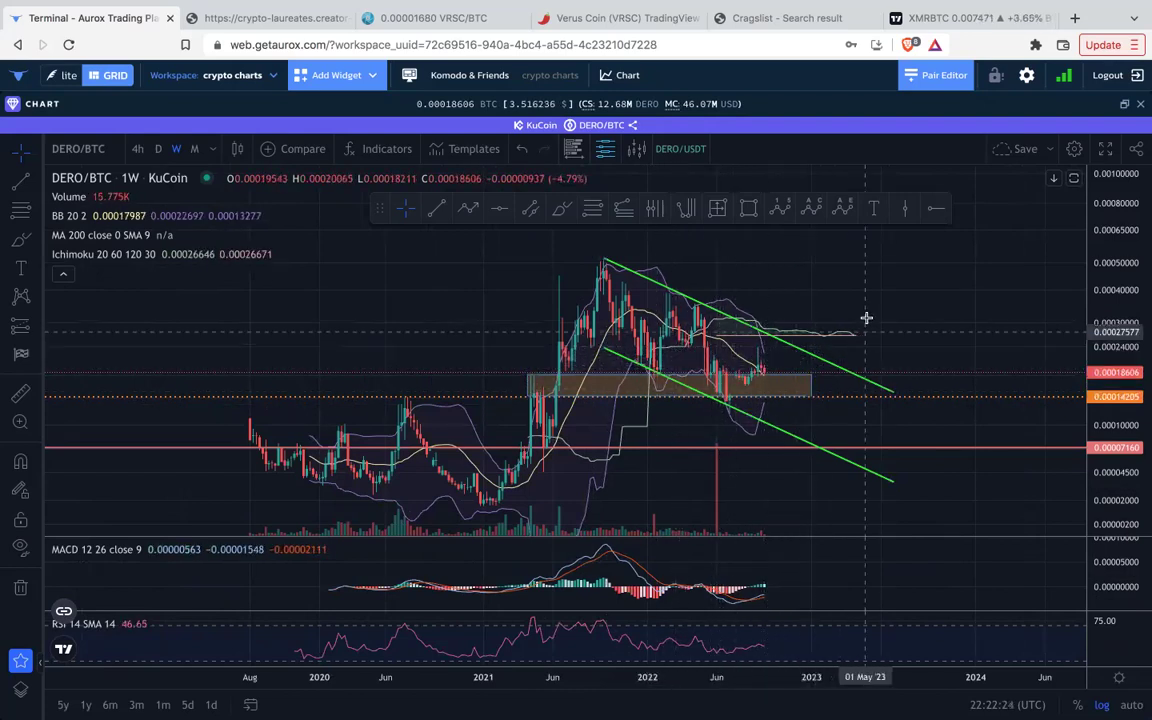
pyautogui.scroll(1, 881, 323)
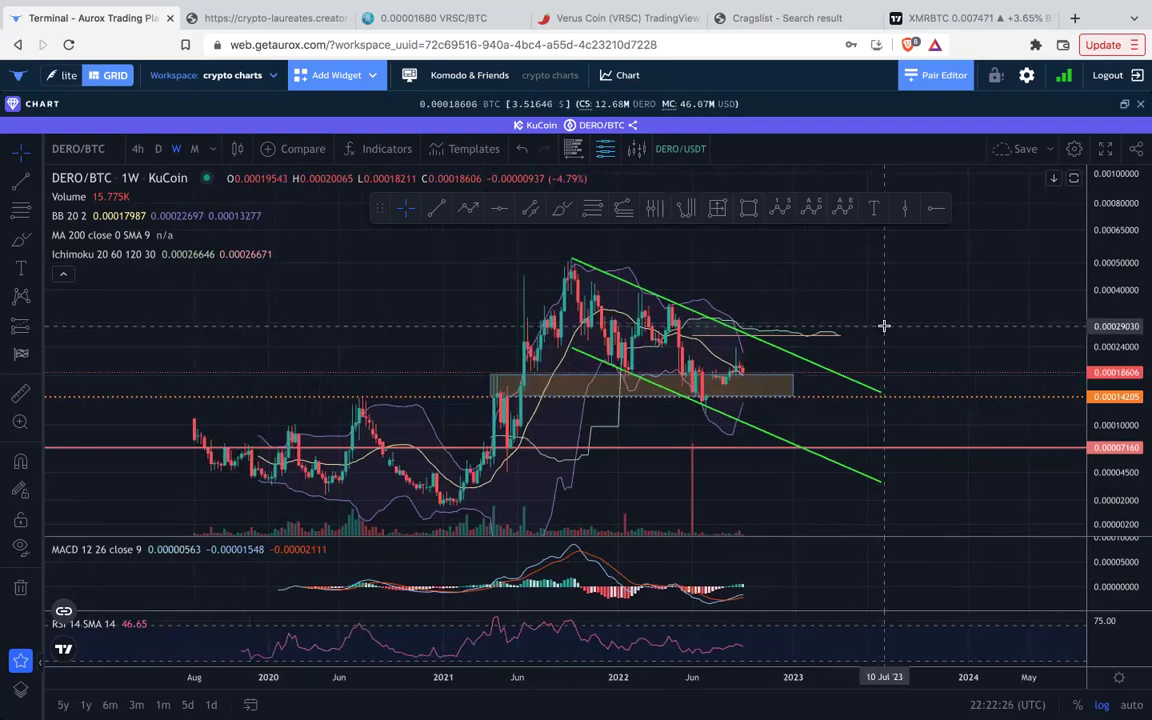
# Minimise the DERO/BTC chart and open the KuCoin TRAC/BTC chart maximised.
pyautogui.click(1125, 108)
pyautogui.click(530, 263)
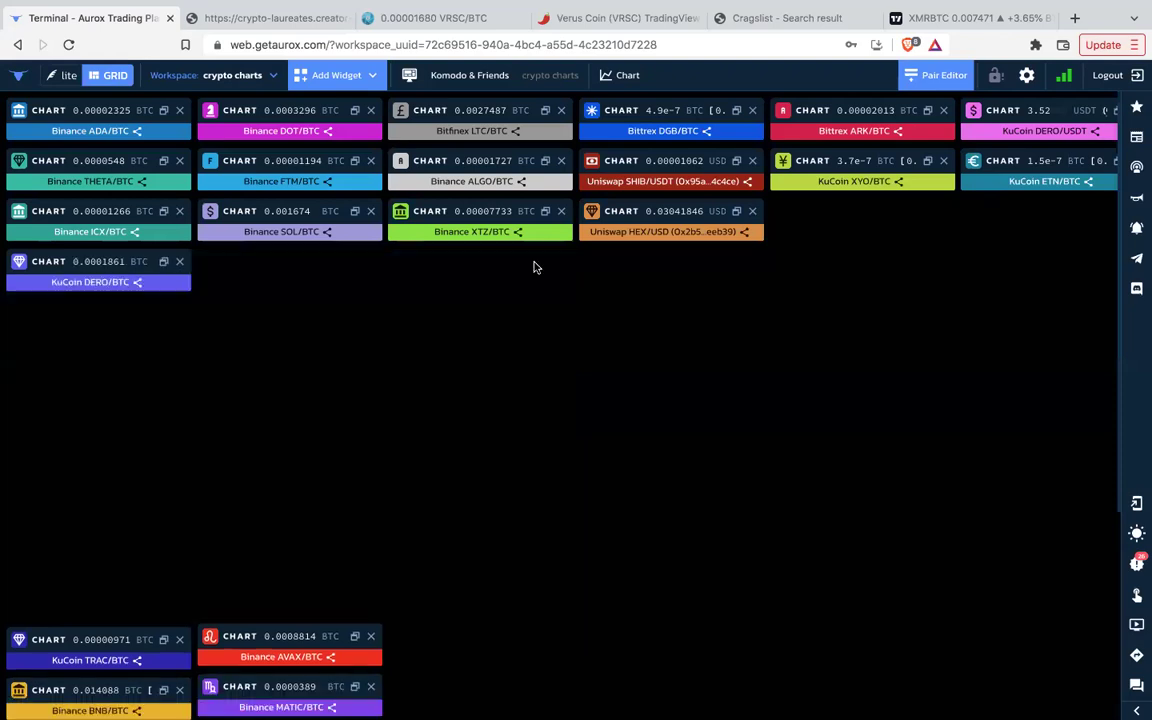
pyautogui.click(164, 312)
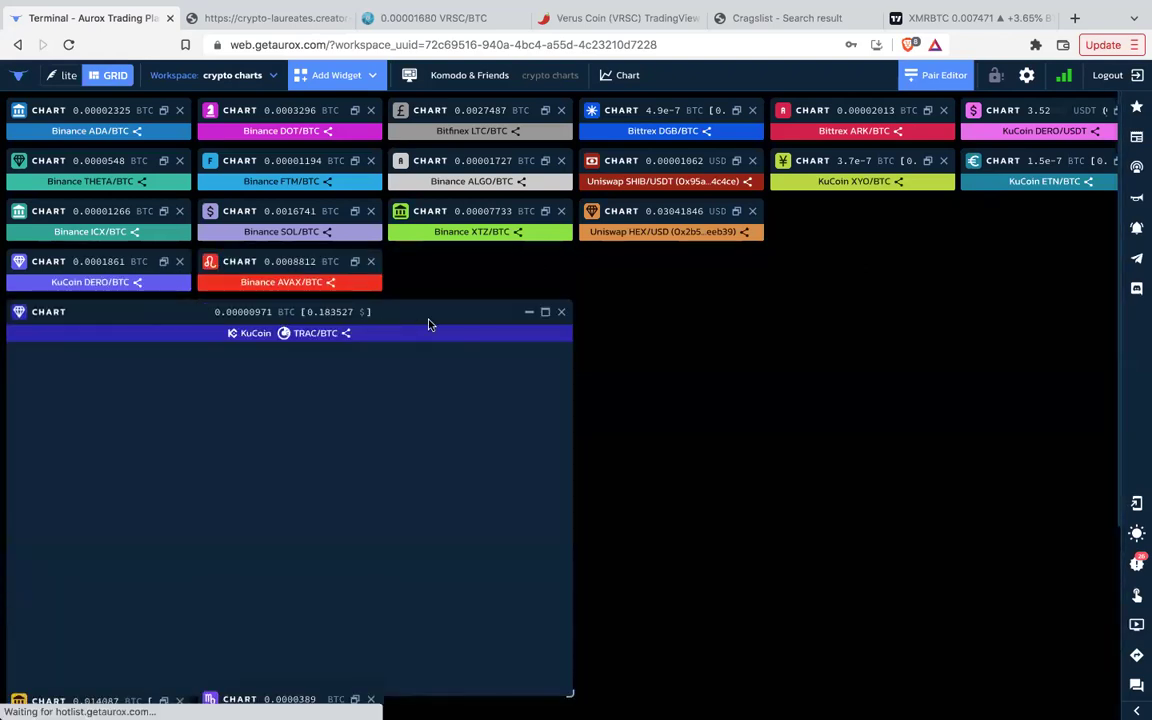
pyautogui.click(545, 312)
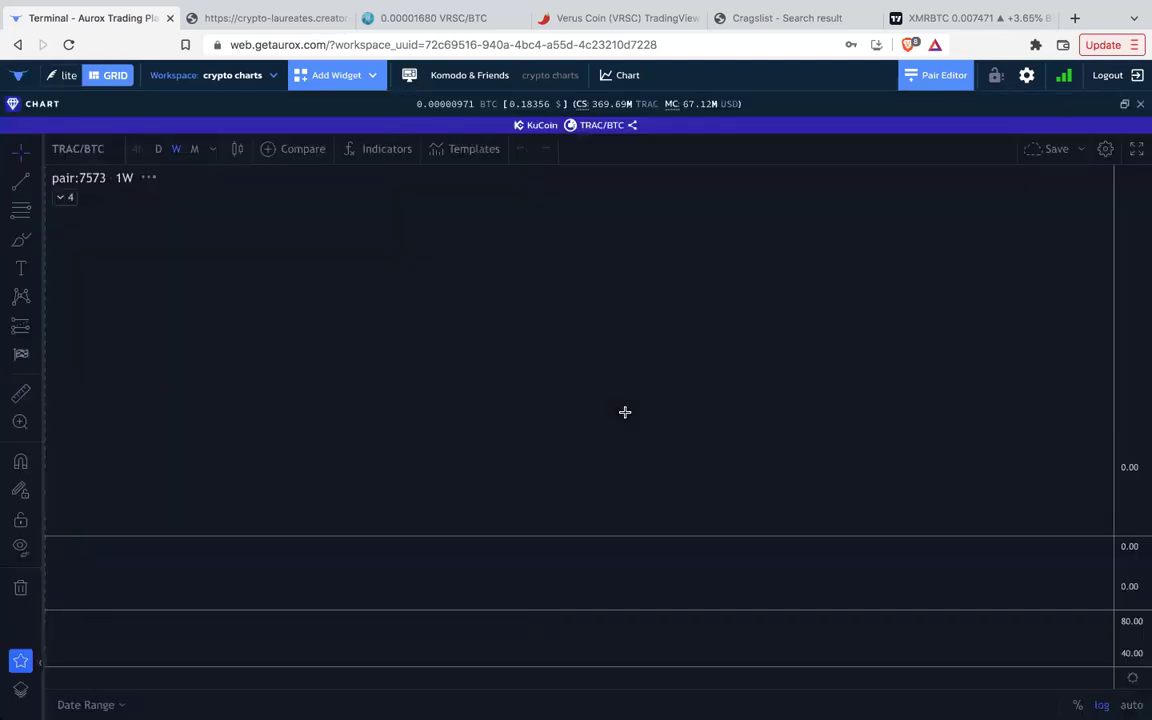
# Examine the weekly TRAC/BTC candles against the descending green trendline and the purple range, both close up and over the wider history.
pyautogui.moveTo(968, 478); pyautogui.dragTo(701, 454)
pyautogui.moveTo(1110, 488); pyautogui.dragTo(1092, 374)
pyautogui.scroll(7, 722, 388)
pyautogui.hscroll(-3, 867, 276)
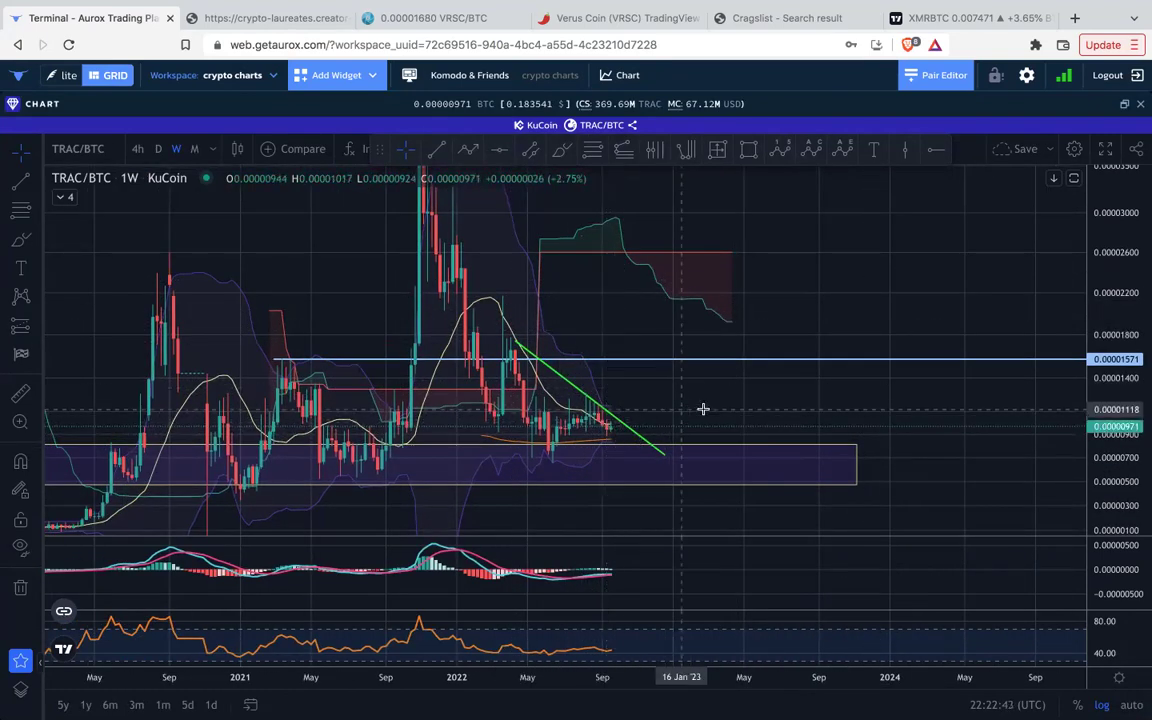
pyautogui.scroll(-2, 705, 408)
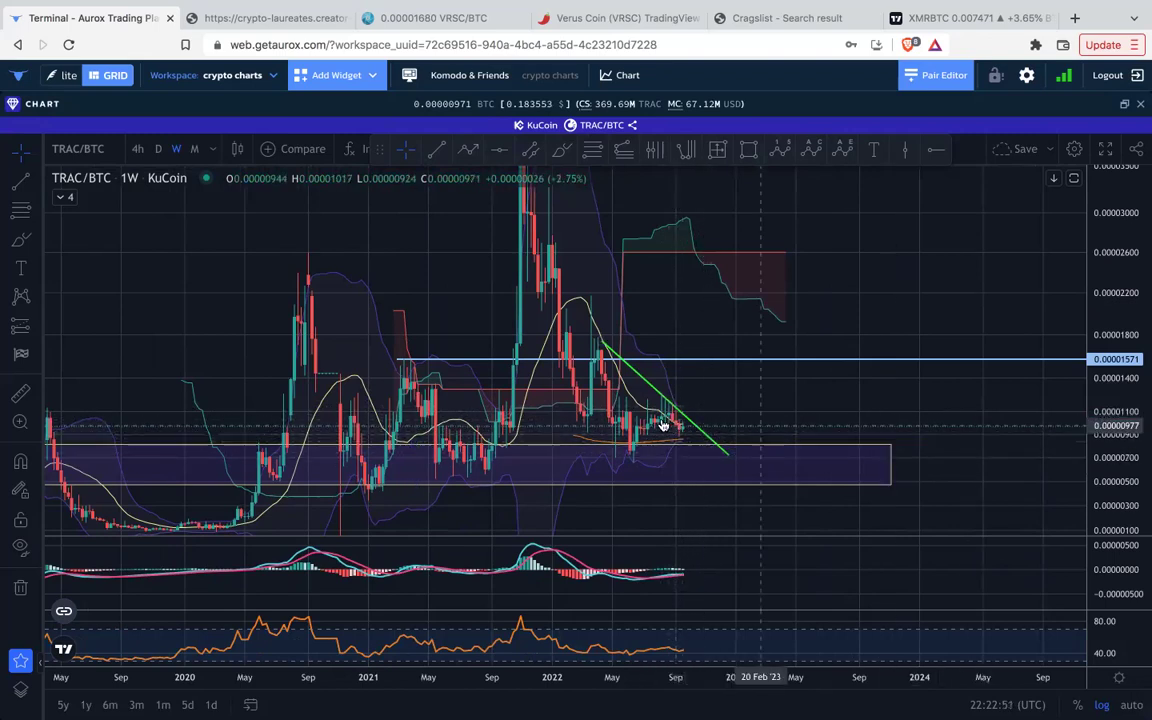
pyautogui.scroll(3, 703, 423)
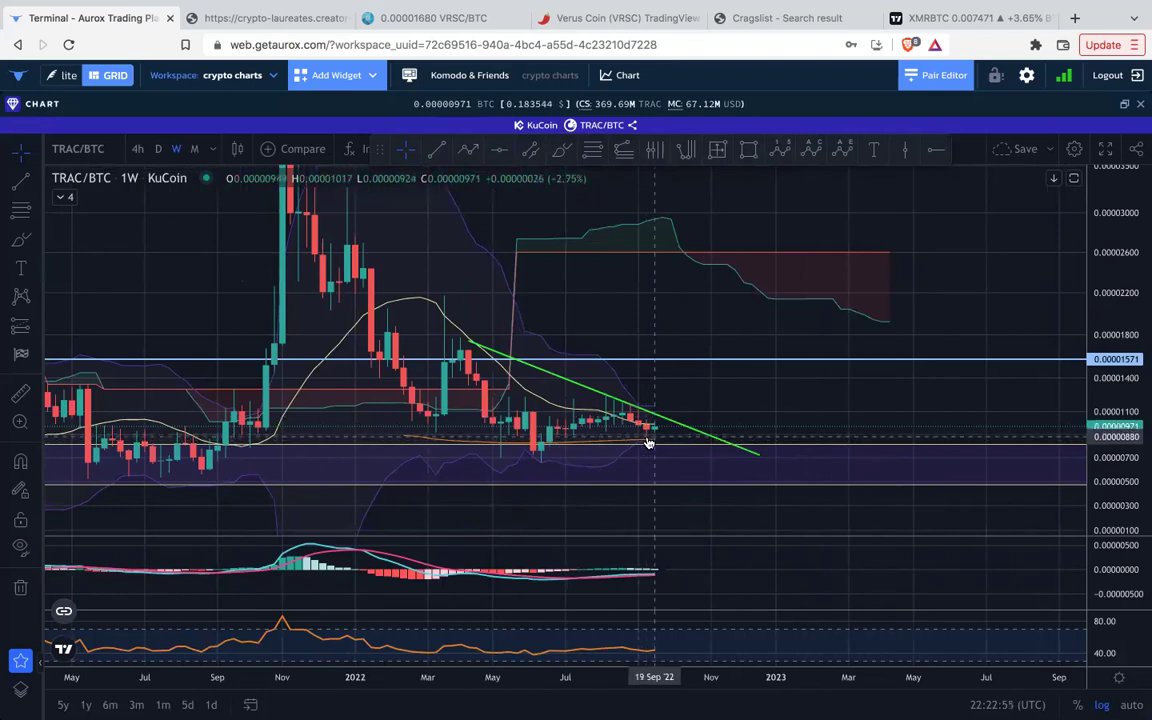
pyautogui.scroll(-3, 738, 456)
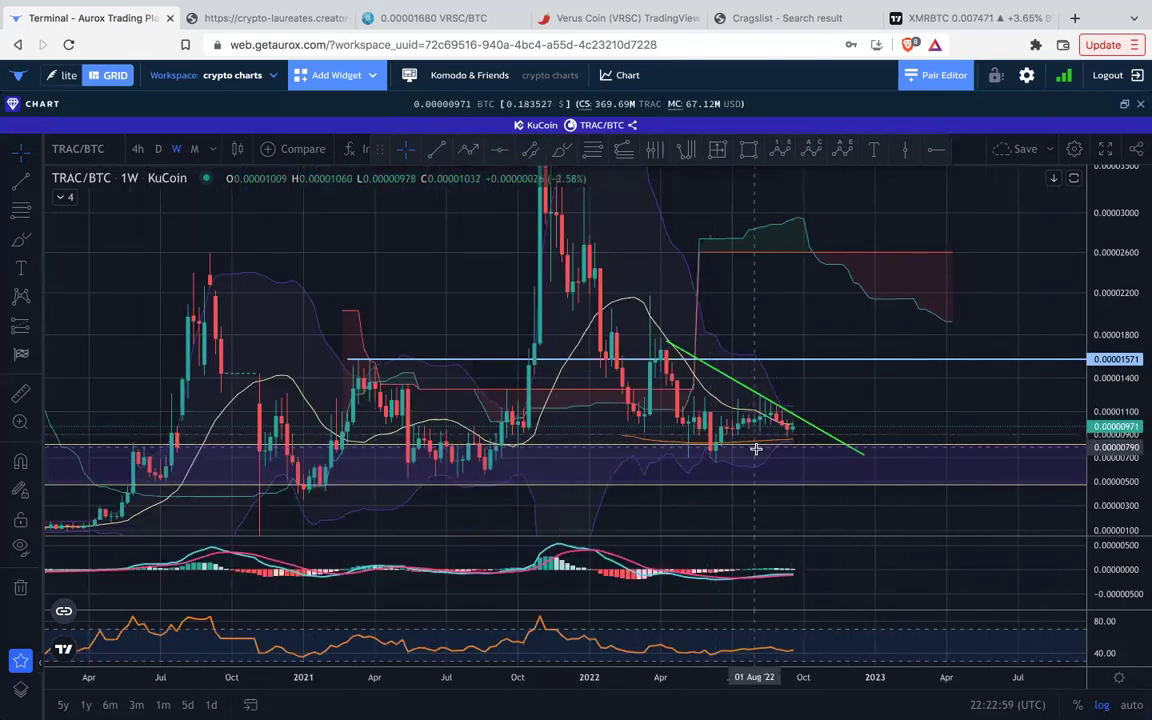
# Enlarge the recent TRAC/BTC candles and inspect them between the green trendline, the 0.00001571 level and the purple range.
pyautogui.scroll(2, 758, 450)
pyautogui.moveTo(1123, 400); pyautogui.dragTo(1122, 245)
pyautogui.moveTo(864, 461); pyautogui.dragTo(855, 383)
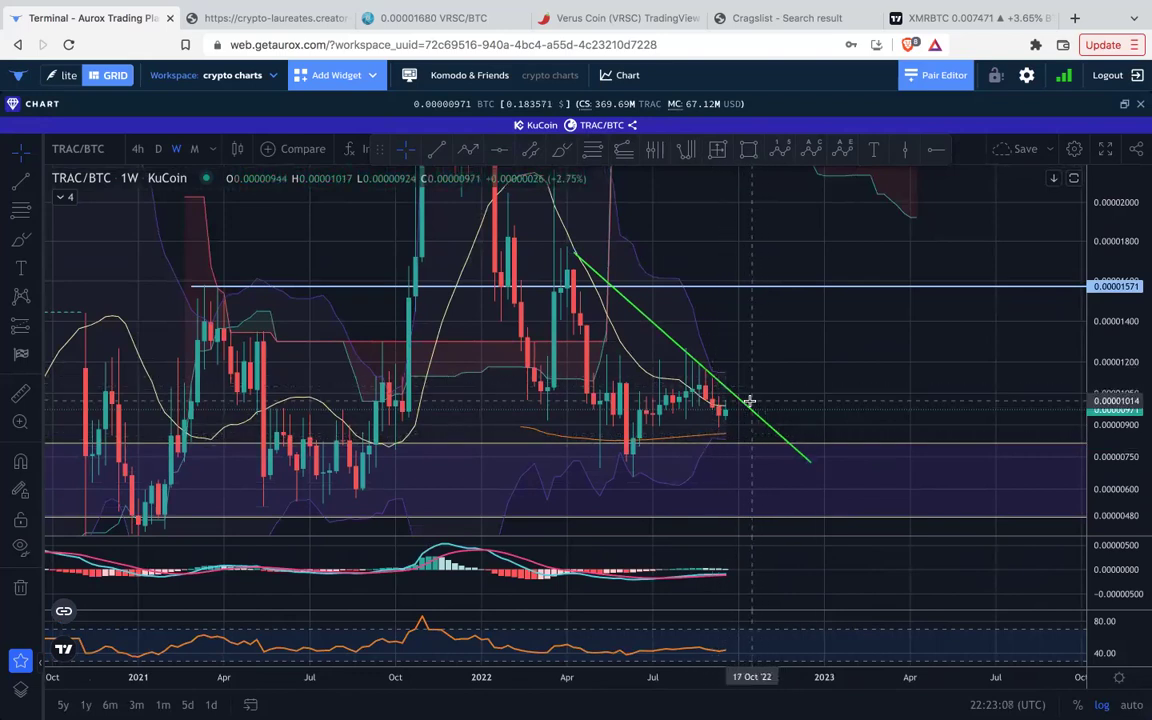
pyautogui.scroll(5, 722, 444)
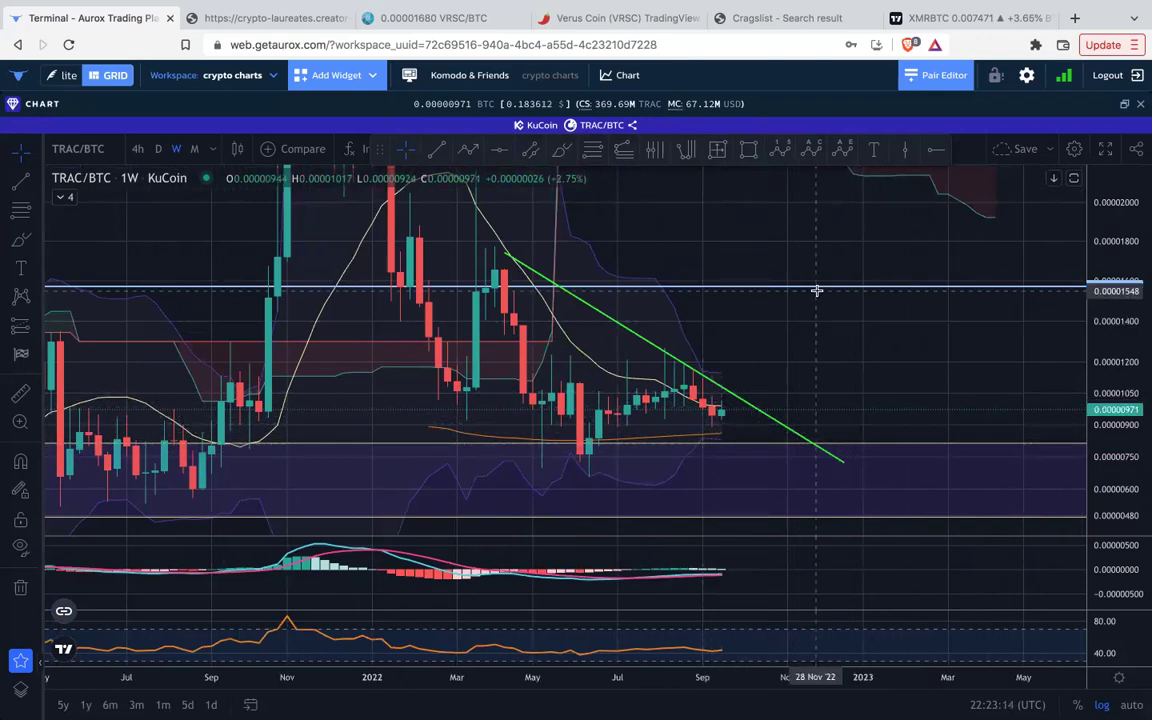
pyautogui.moveTo(1098, 249); pyautogui.dragTo(1098, 304)
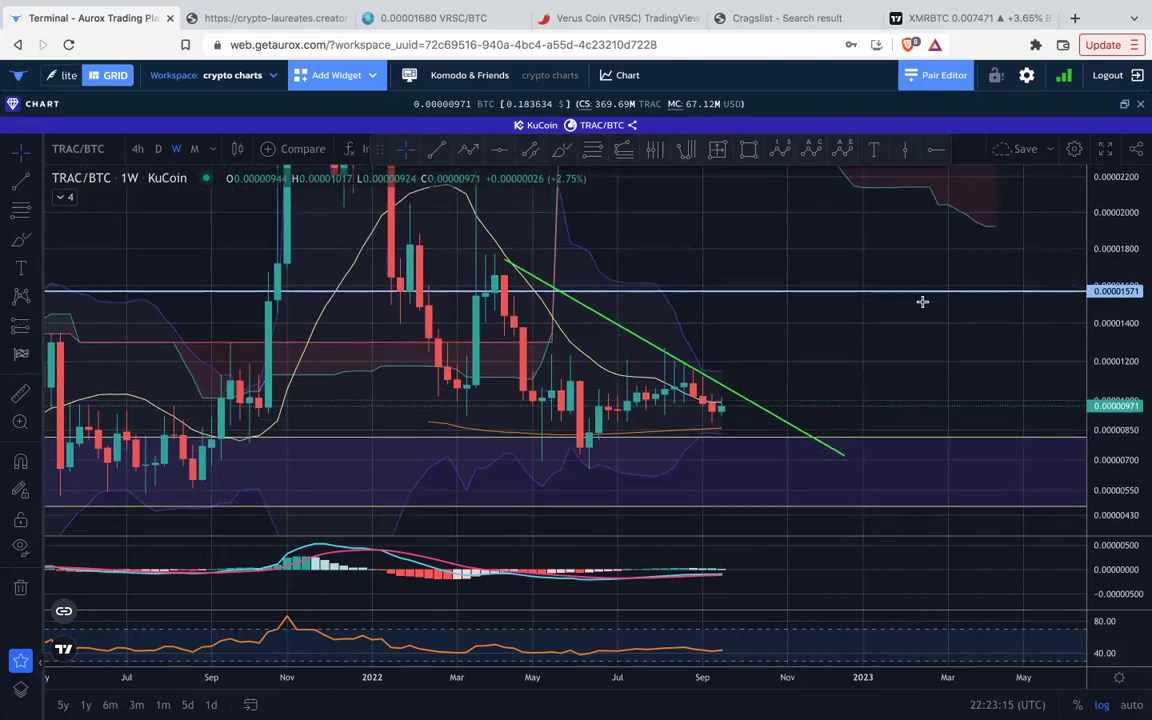
pyautogui.scroll(-1, 922, 302)
pyautogui.scroll(-5, 921, 301)
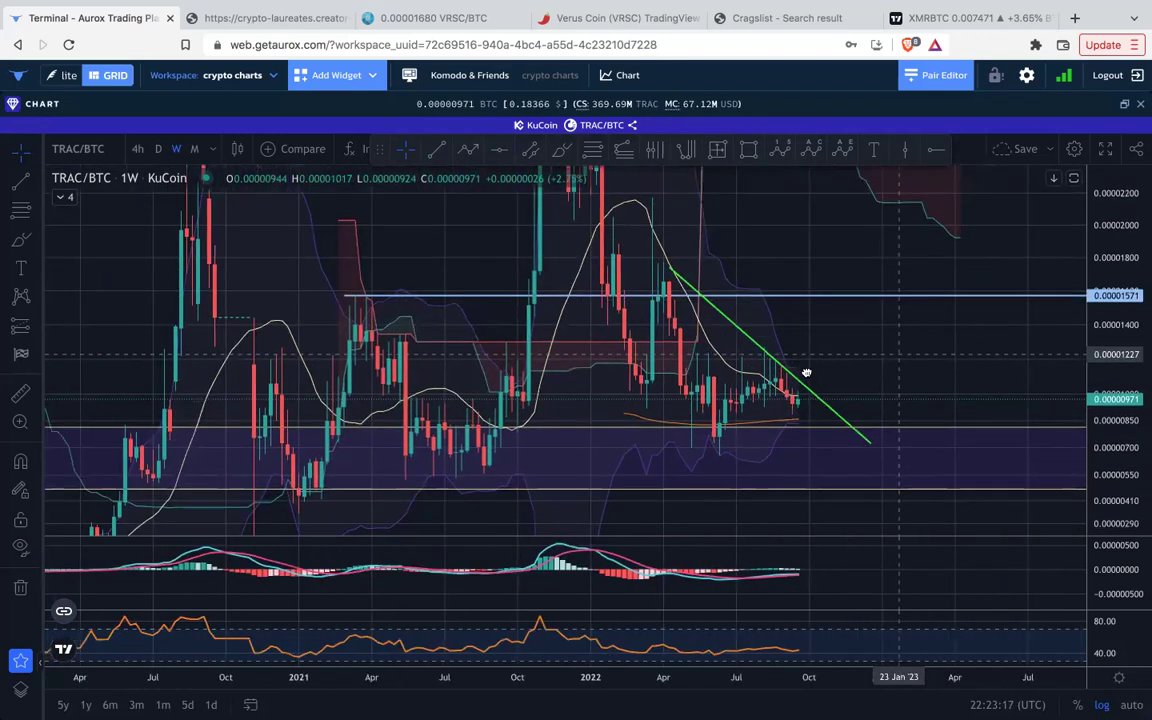
pyautogui.moveTo(805, 373); pyautogui.dragTo(800, 377)
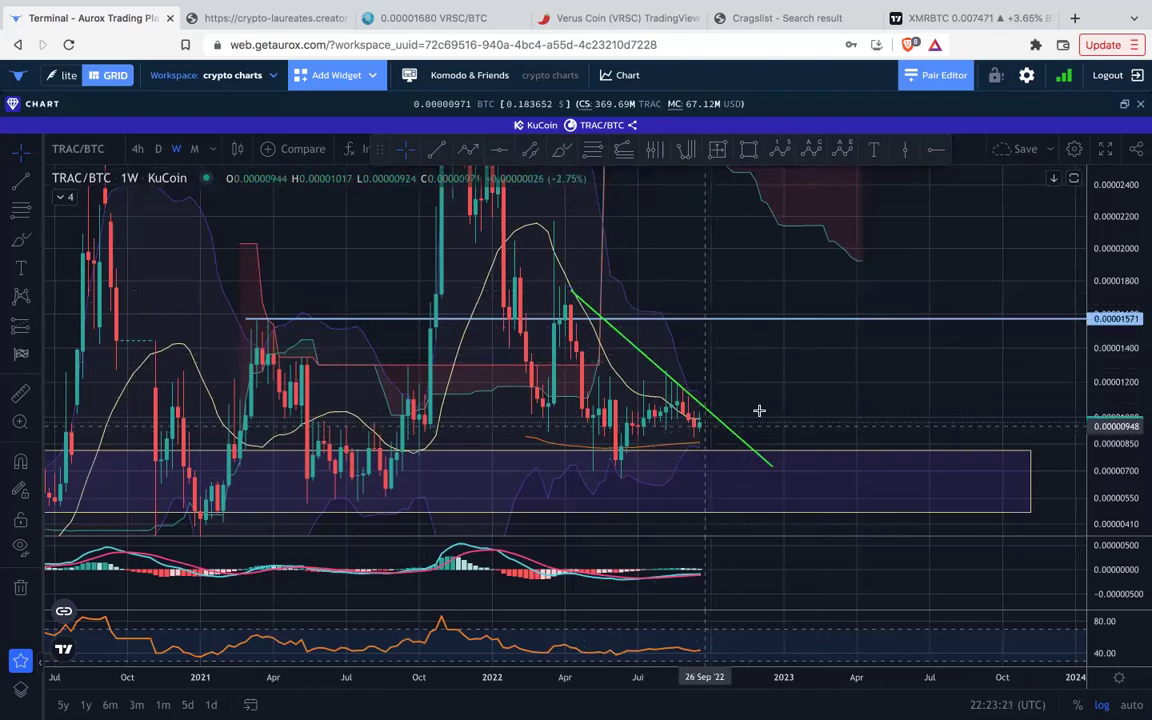
pyautogui.scroll(-2, 761, 459)
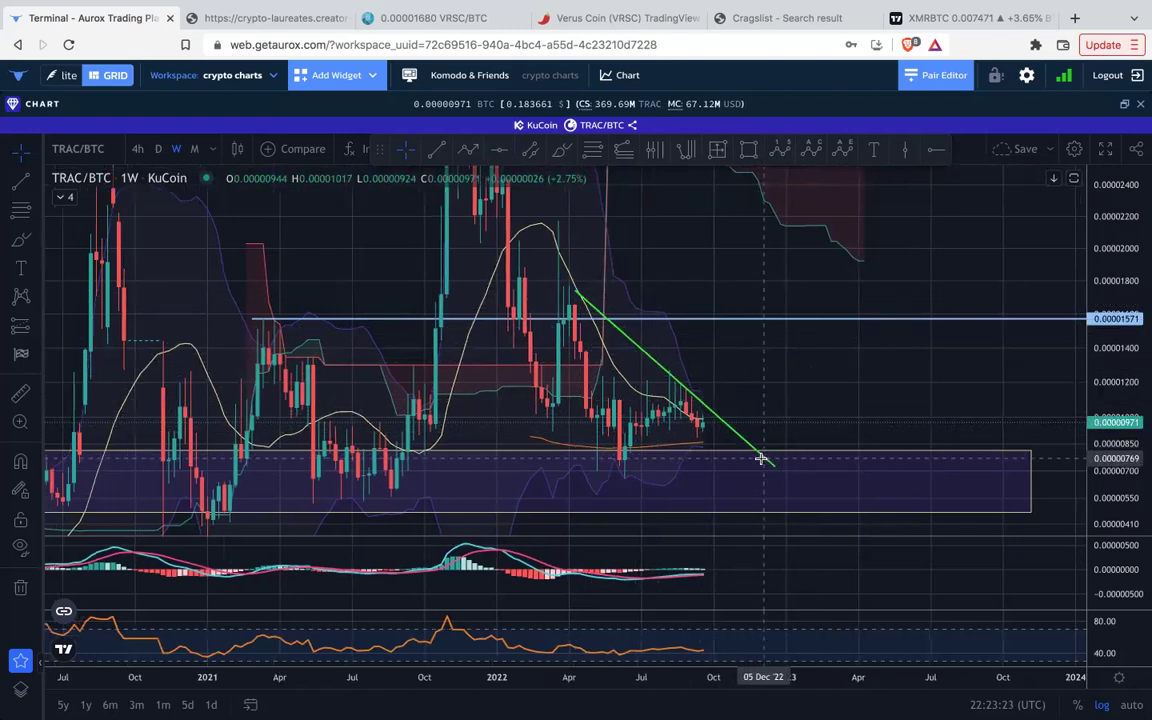
# Examine the TRAC/BTC MACD enlarged on its own, and review the price history back to 2020 on a more compressed price scale.
pyautogui.doubleClick(842, 570)
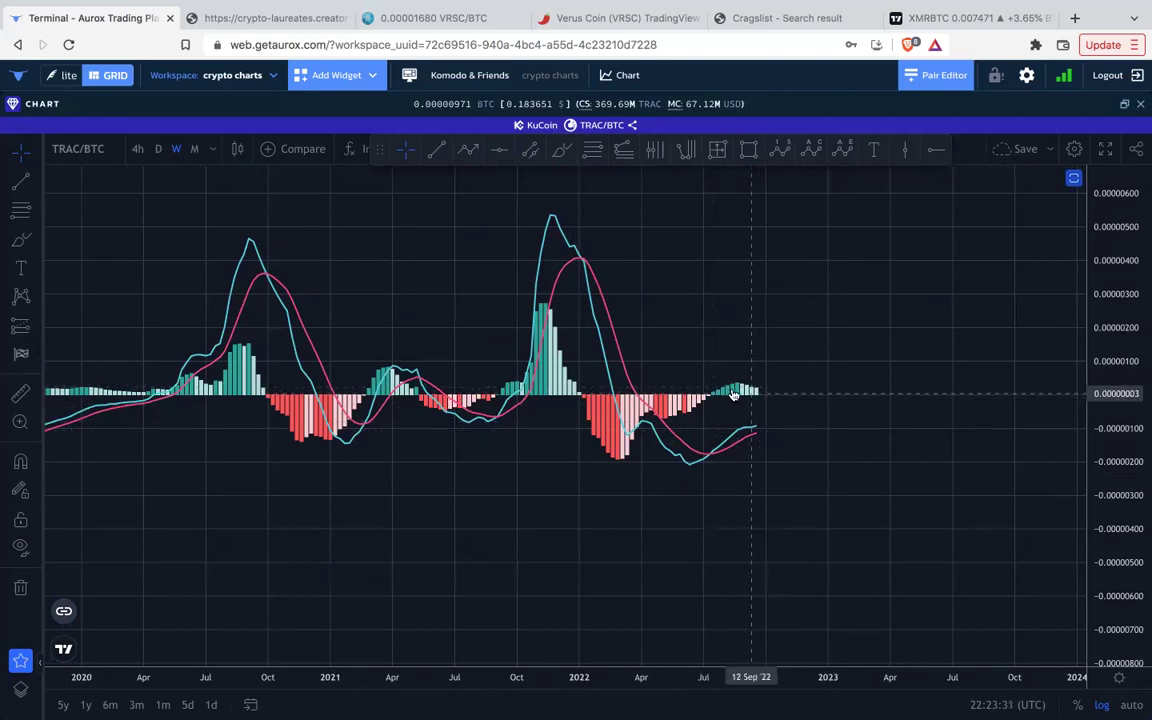
pyautogui.doubleClick(797, 459)
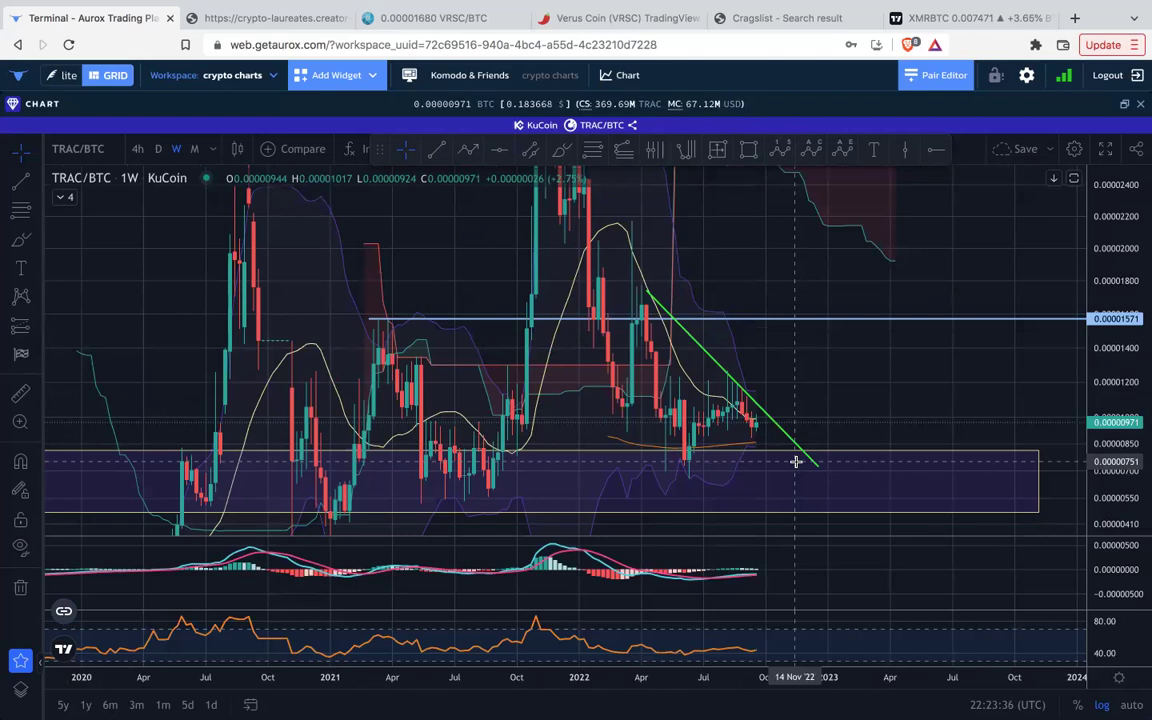
pyautogui.scroll(-1, 752, 520)
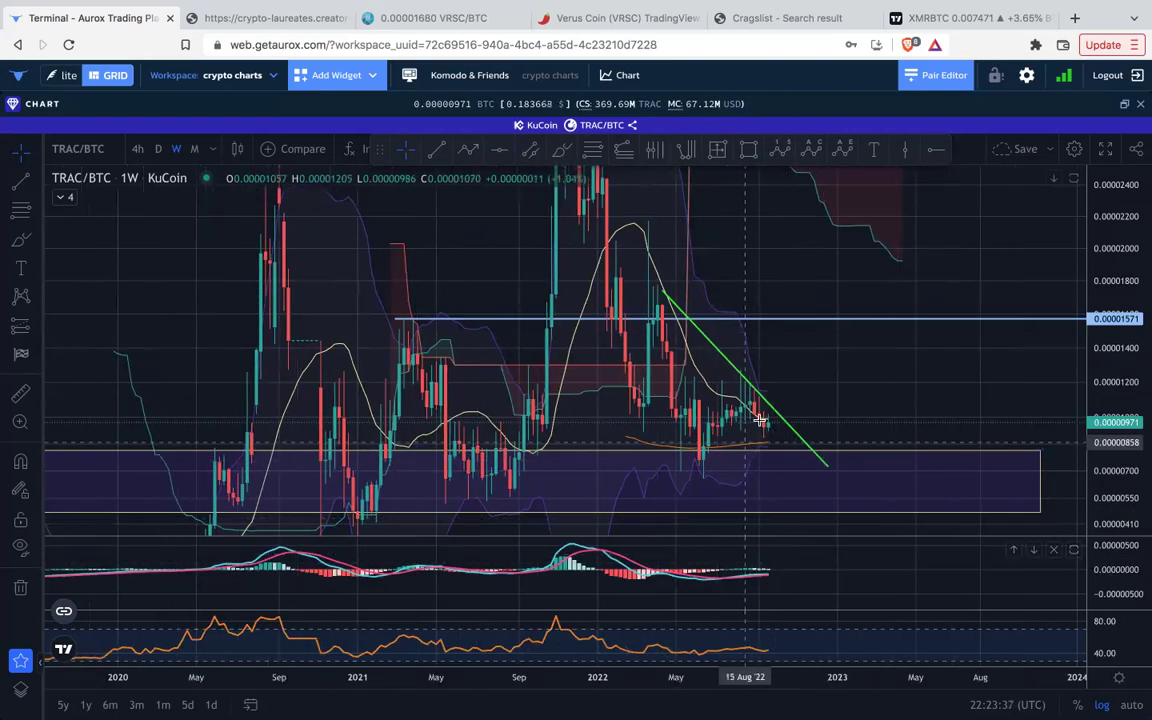
pyautogui.scroll(-3, 818, 458)
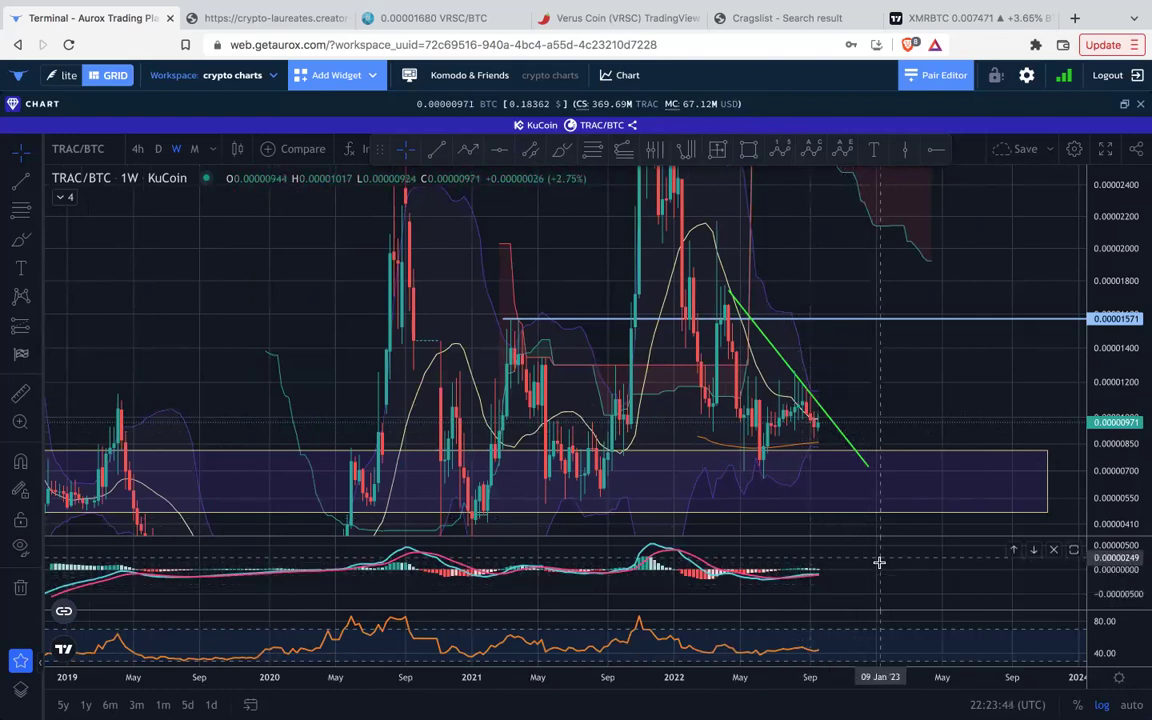
pyautogui.scroll(2, 868, 557)
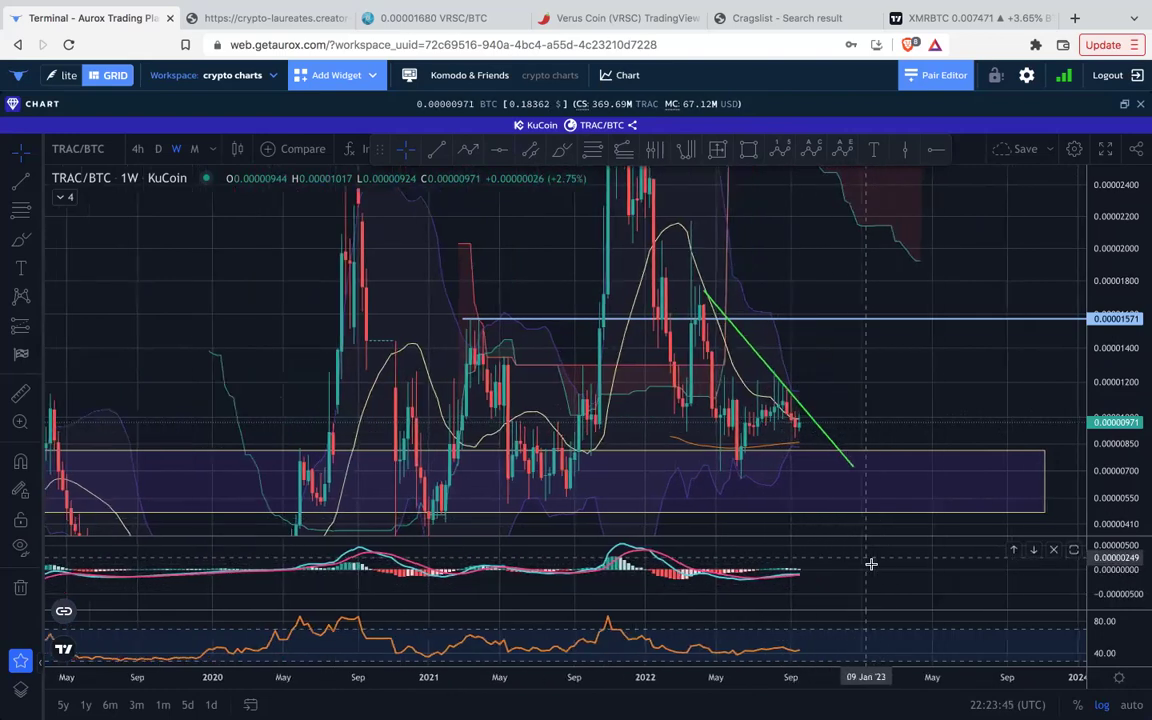
pyautogui.moveTo(1123, 260); pyautogui.dragTo(1122, 392)
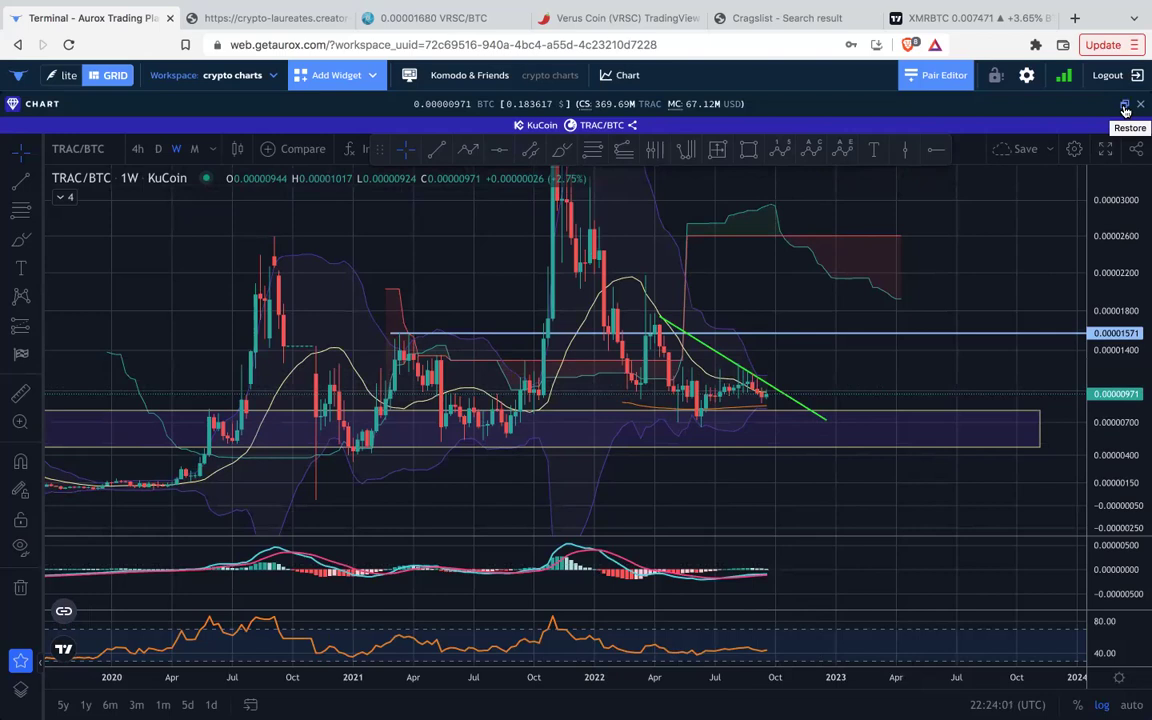
pyautogui.moveTo(1112, 230); pyautogui.dragTo(1112, 374)
pyautogui.moveTo(947, 265); pyautogui.dragTo(822, 283)
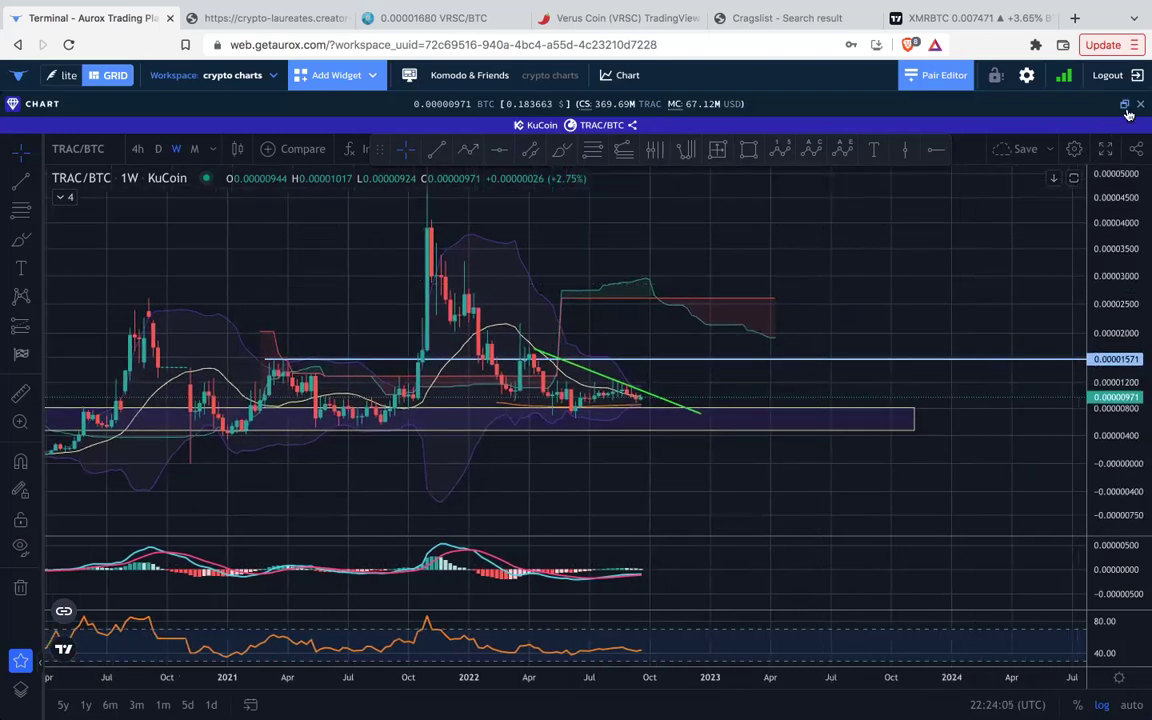
# Minimise the TRAC/BTC chart and open the Binance BNB/BTC chart maximised.
pyautogui.click(1122, 108)
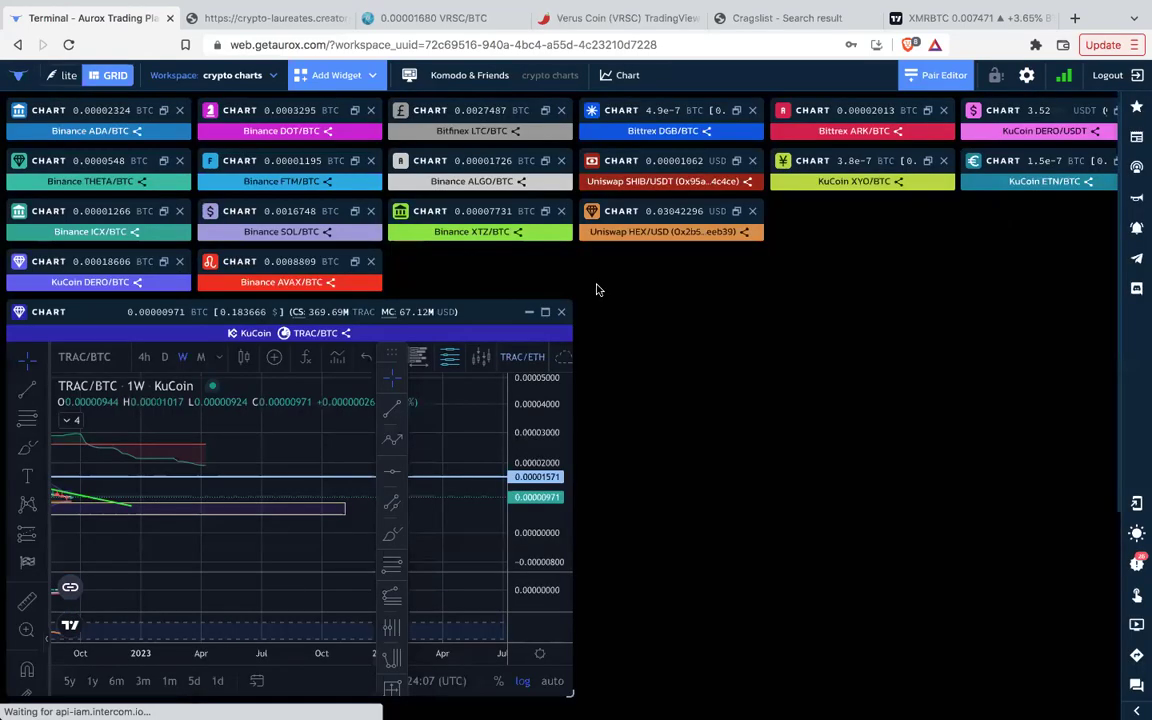
pyautogui.click(532, 314)
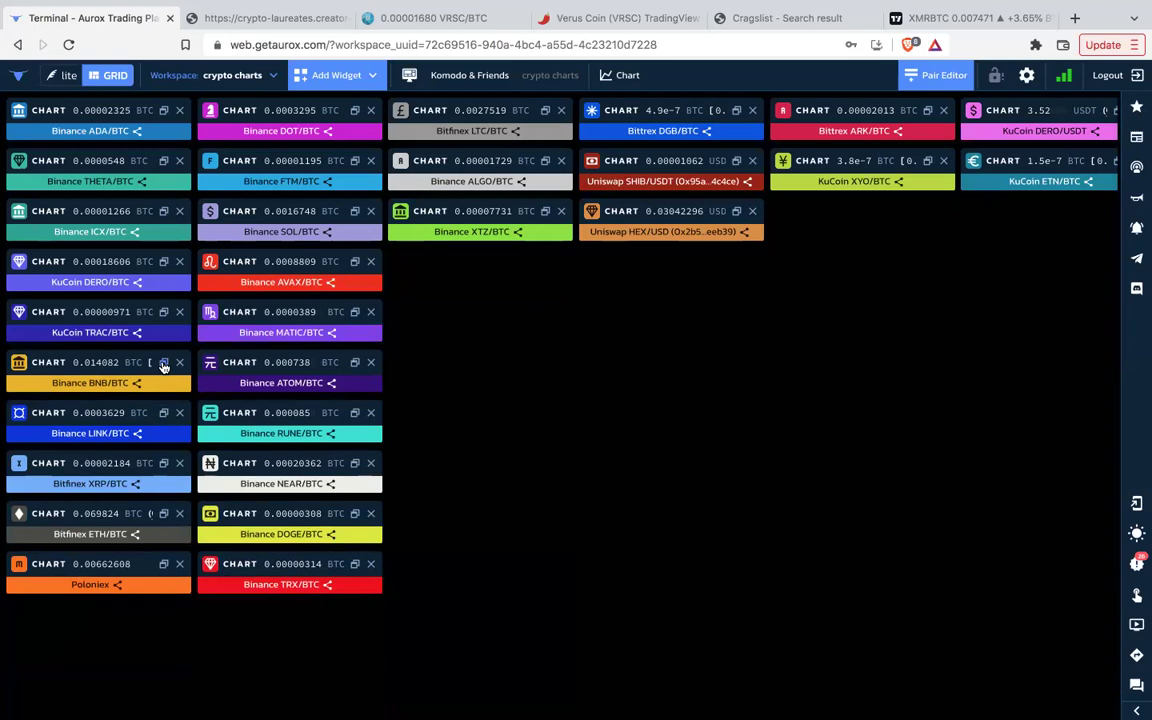
pyautogui.click(163, 363)
pyautogui.click(545, 366)
# Examine the weekly BNB/BTC candles against the red converging trendlines, the horizontal 0.012251 level and the rising yellow trendline.
pyautogui.moveTo(957, 386); pyautogui.dragTo(635, 453)
pyautogui.moveTo(1131, 393); pyautogui.dragTo(1130, 202)
pyautogui.scroll(-6, 771, 318)
pyautogui.moveTo(974, 357); pyautogui.dragTo(737, 418)
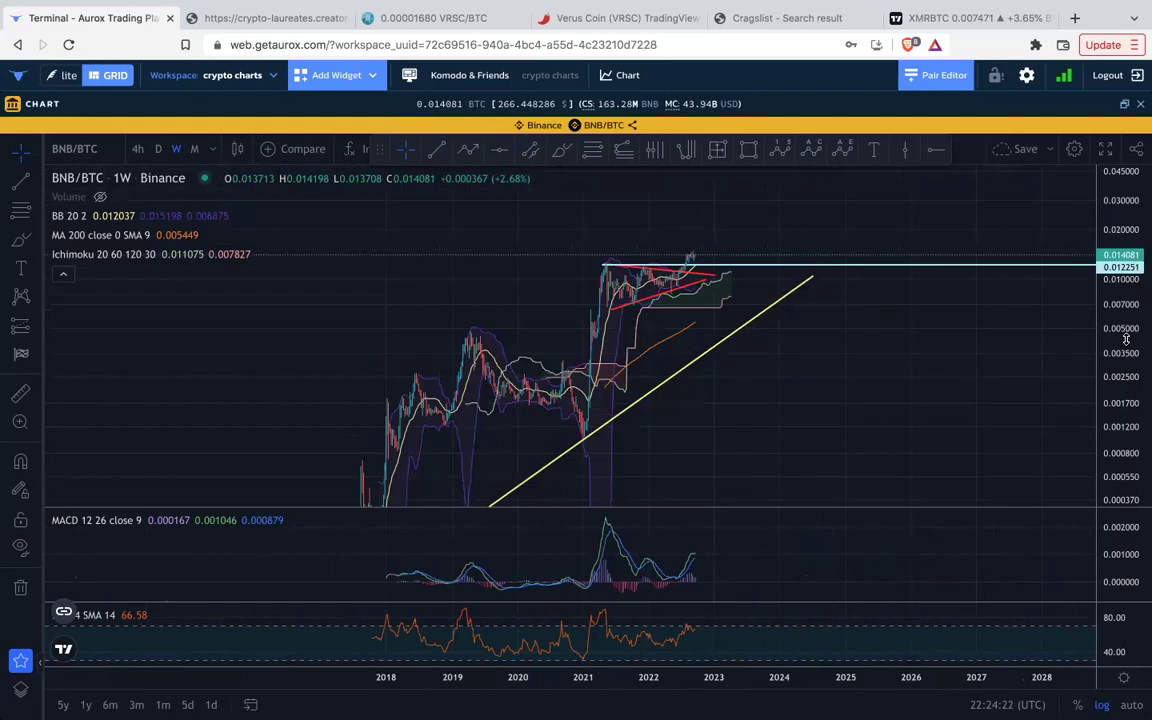
pyautogui.scroll(5, 905, 318)
pyautogui.moveTo(733, 319); pyautogui.dragTo(810, 362)
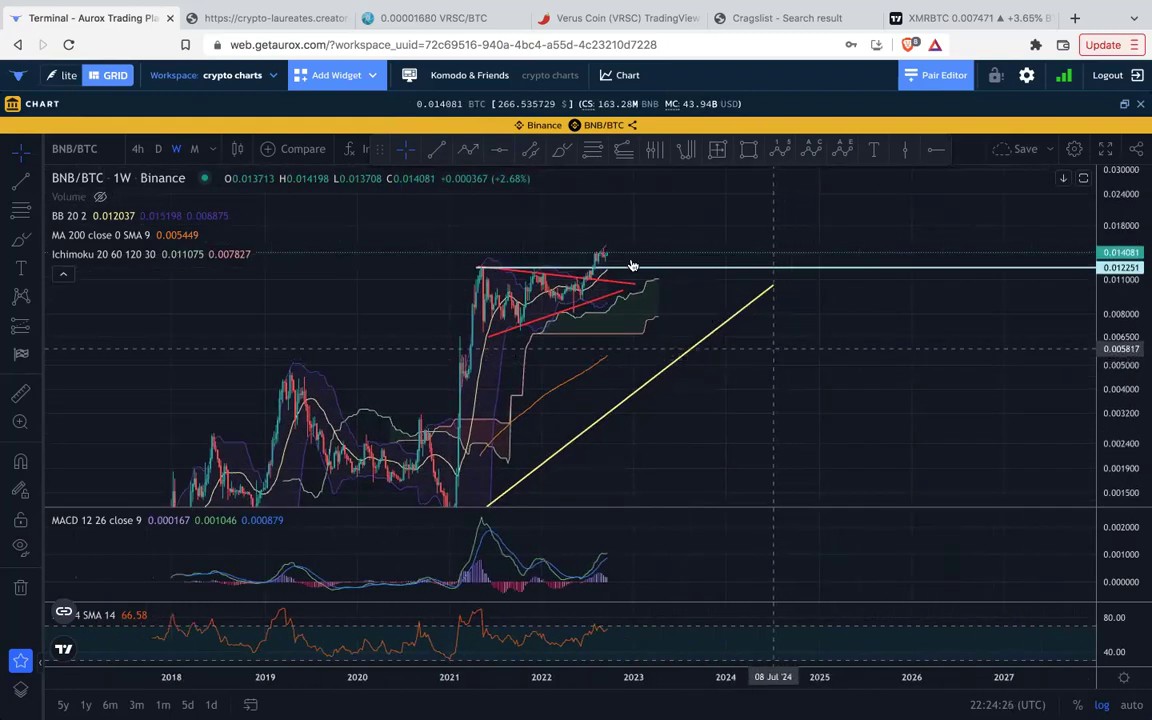
pyautogui.scroll(4, 609, 275)
pyautogui.moveTo(1134, 357); pyautogui.dragTo(1130, 262)
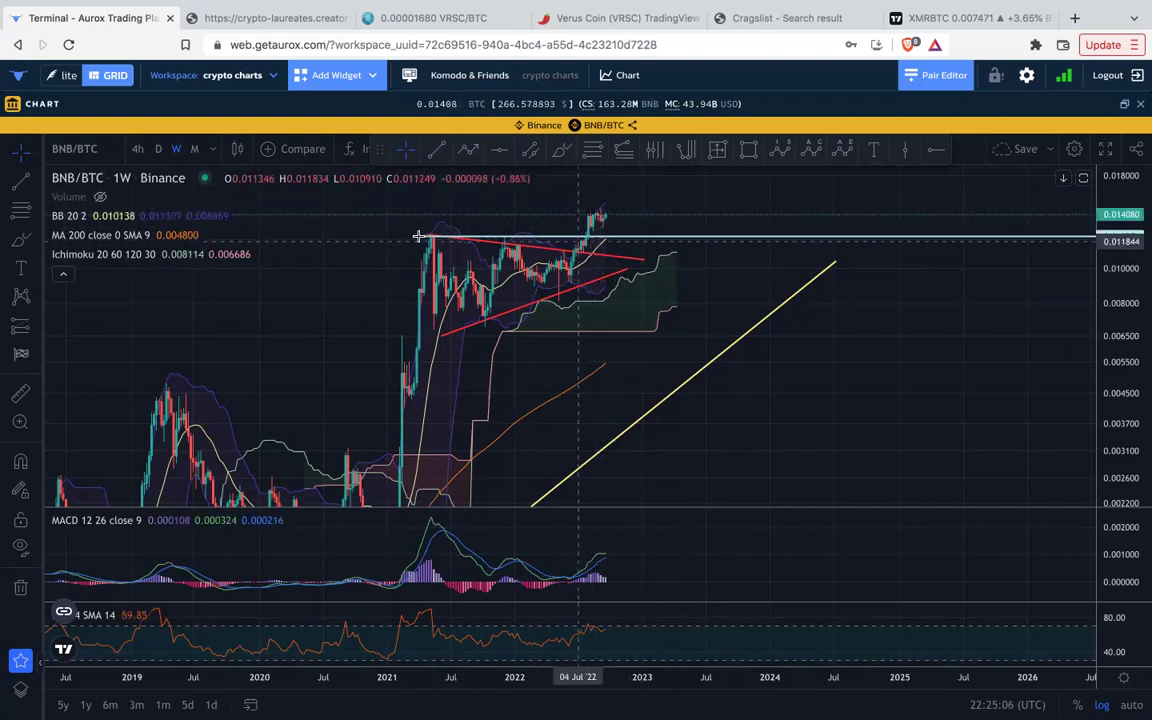
# Measure the price and date range from the 0.012251 level up to the recent BNB/BTC highs, and delete the measurement.
pyautogui.click(717, 151)
pyautogui.click(597, 237)
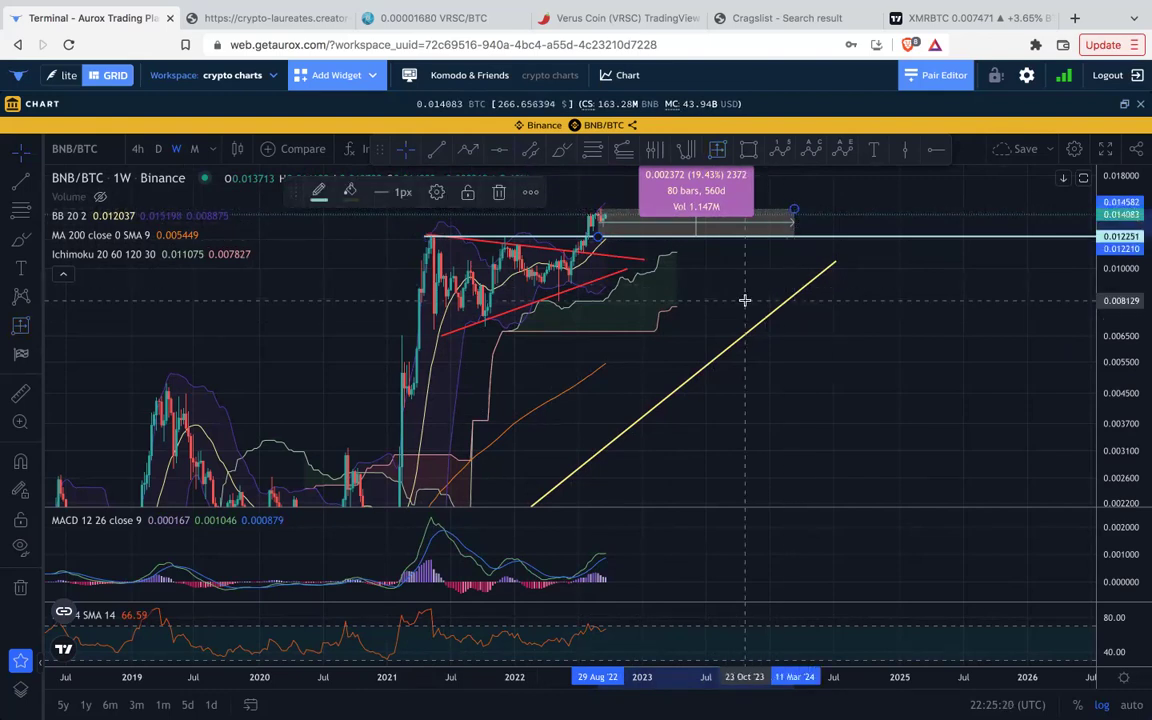
pyautogui.press('Delete')
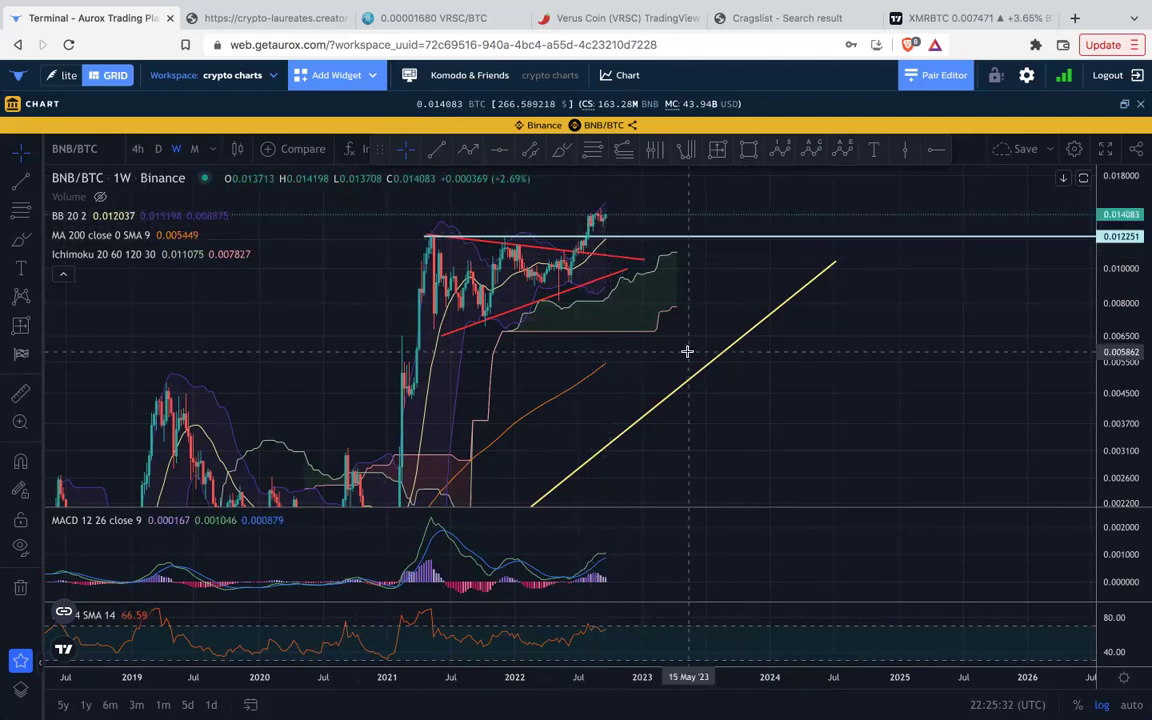
pyautogui.scroll(-1, 687, 352)
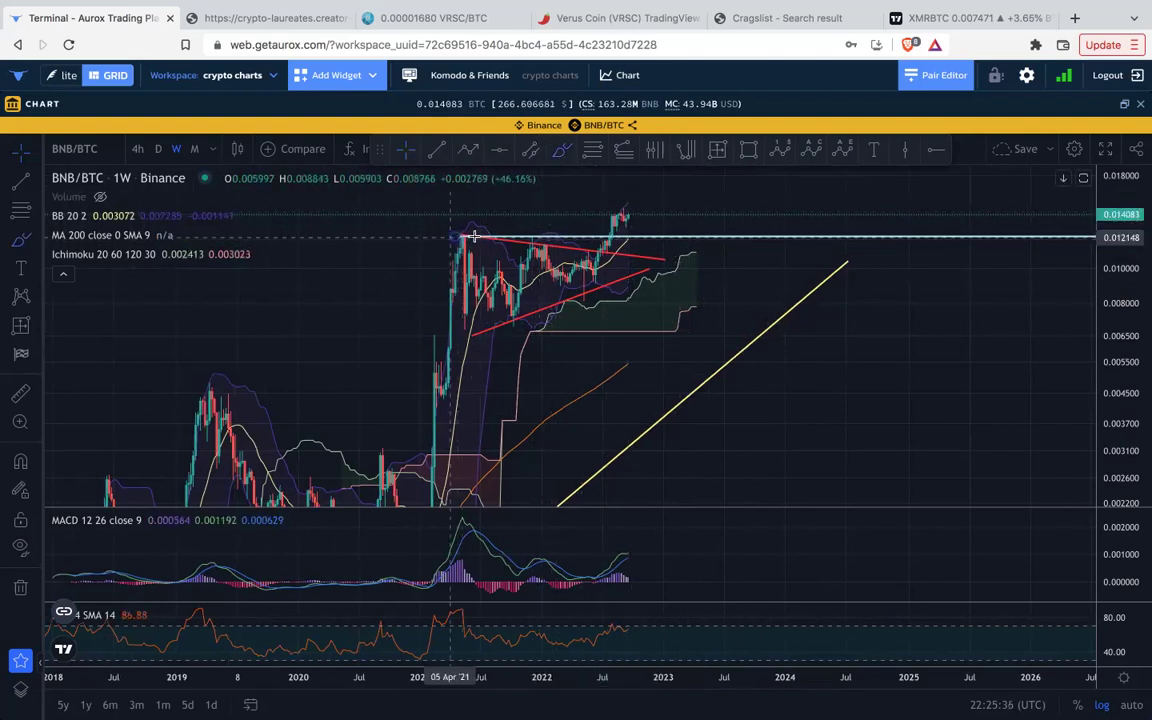
# Brush temporary strokes along the 0.012251 level, through a projected pullback below it and around the recent weekly highs, undoing each.
pyautogui.click(517, 236)
pyautogui.moveTo(518, 236); pyautogui.dragTo(689, 239)
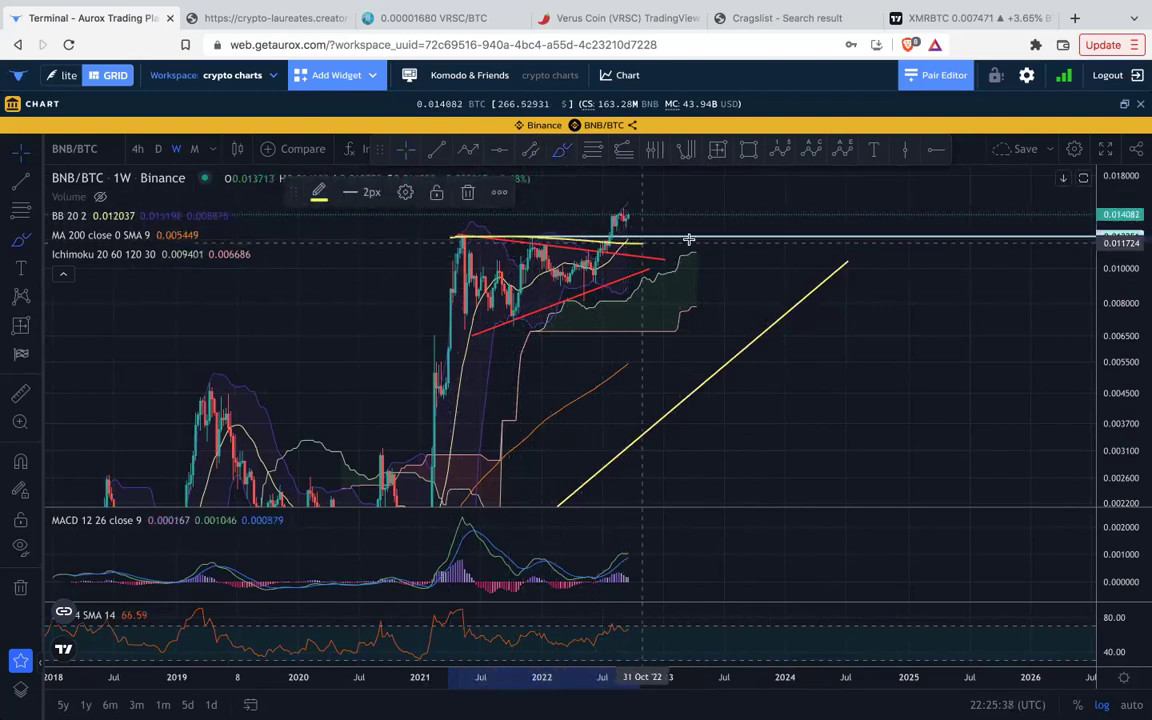
pyautogui.moveTo(566, 233)
pyautogui.mouseDown()
pyautogui.moveTo(483, 239)
pyautogui.moveTo(689, 231)
pyautogui.moveTo(644, 251)
pyautogui.mouseUp()
pyautogui.press('super+z')
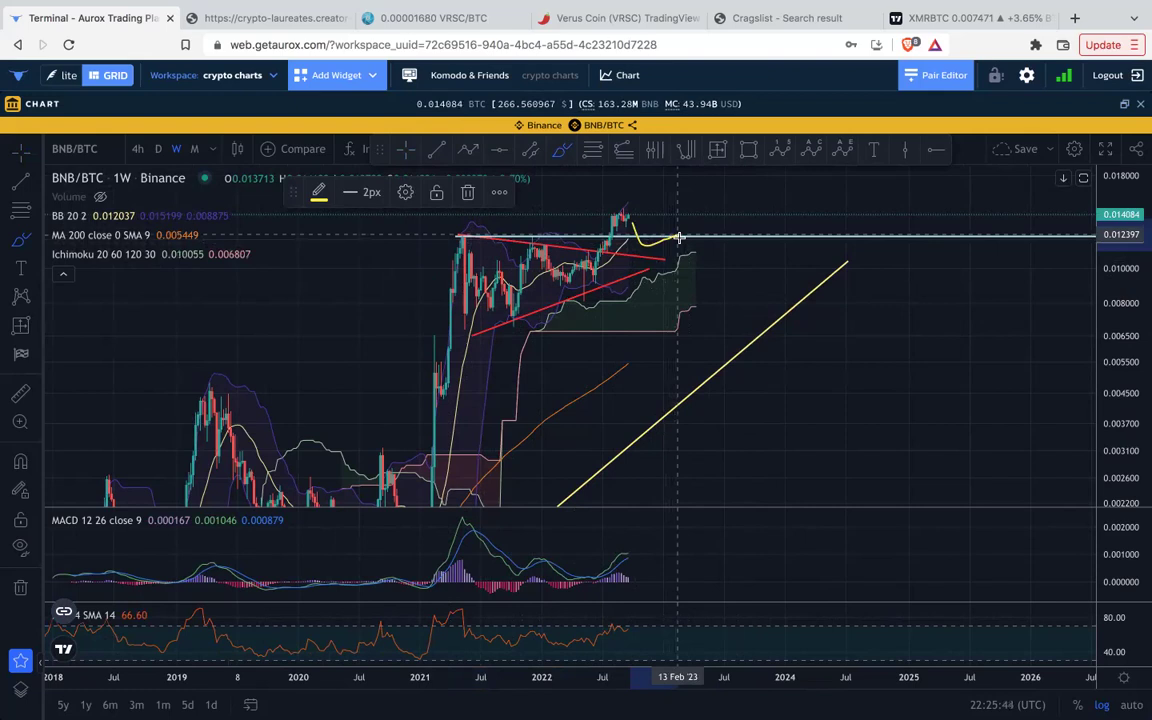
pyautogui.press('super+z')
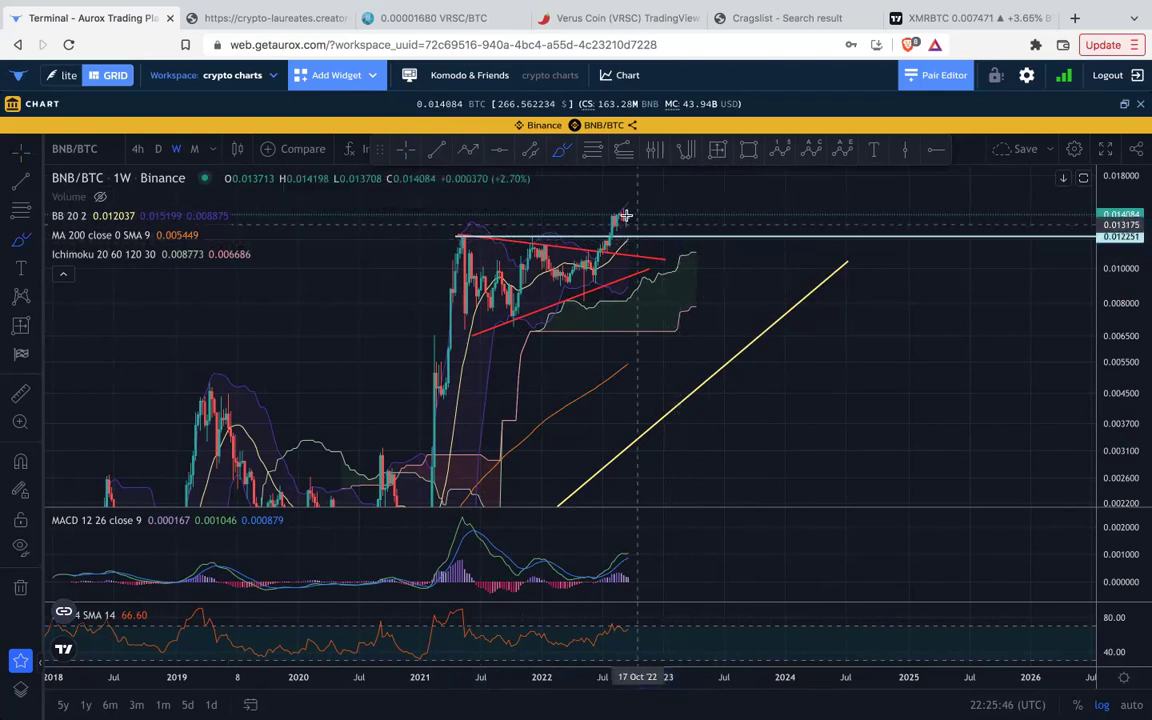
pyautogui.moveTo(631, 221)
pyautogui.mouseDown()
pyautogui.moveTo(636, 242)
pyautogui.moveTo(606, 204)
pyautogui.moveTo(607, 234)
pyautogui.moveTo(644, 235)
pyautogui.moveTo(643, 211)
pyautogui.mouseUp()
pyautogui.press('super+z')
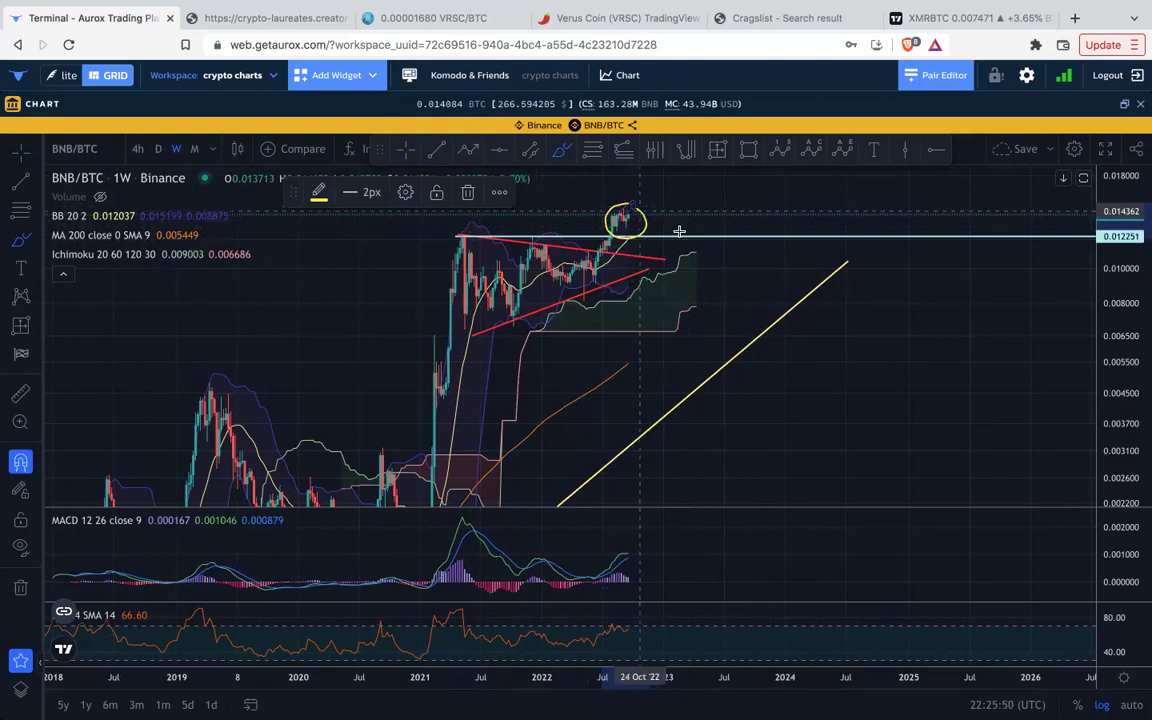
pyautogui.press('super+z')
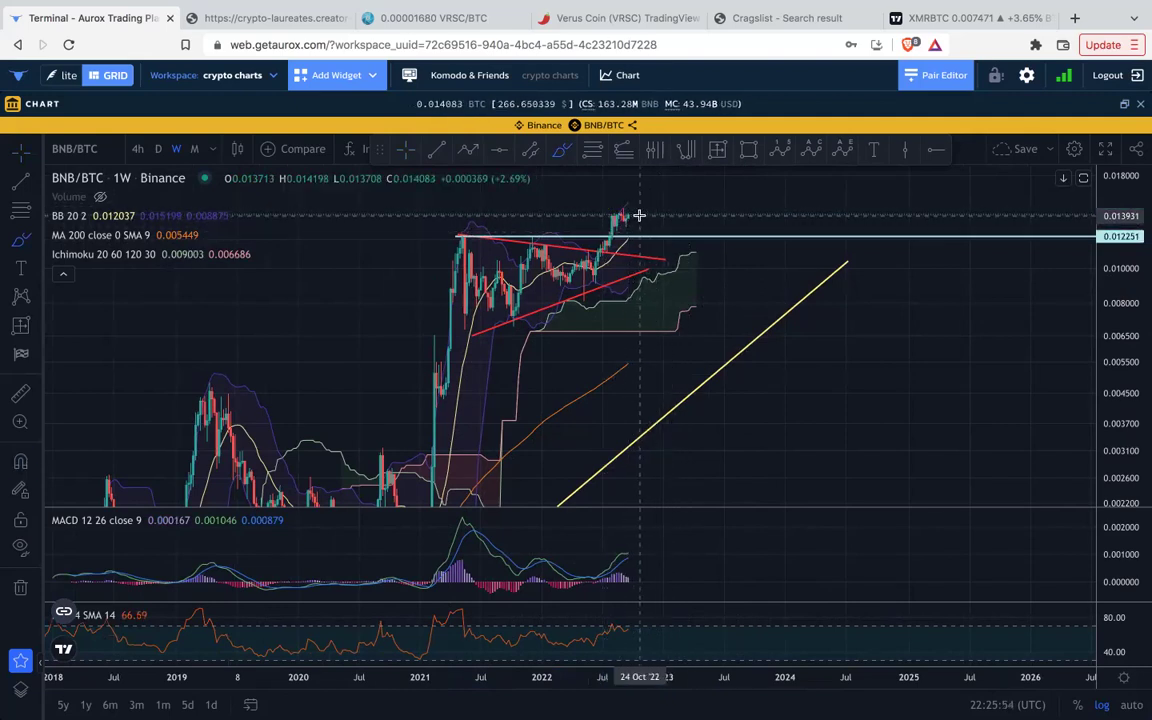
# Sketch temporary brush strokes along the 0.012251 level and a projected decline beneath it, removing each stroke.
pyautogui.moveTo(461, 241); pyautogui.dragTo(722, 236)
pyautogui.press('super+z')
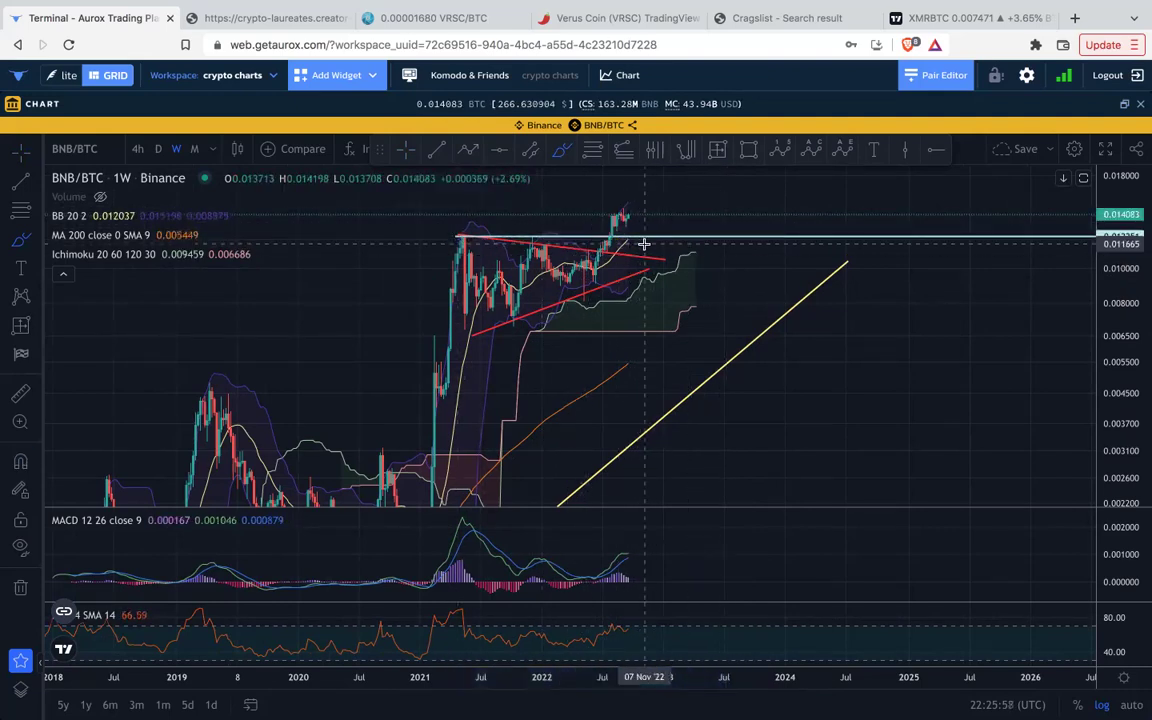
pyautogui.moveTo(464, 239)
pyautogui.mouseDown()
pyautogui.moveTo(706, 239)
pyautogui.moveTo(655, 259)
pyautogui.moveTo(715, 279)
pyautogui.mouseUp()
pyautogui.press('super+z')
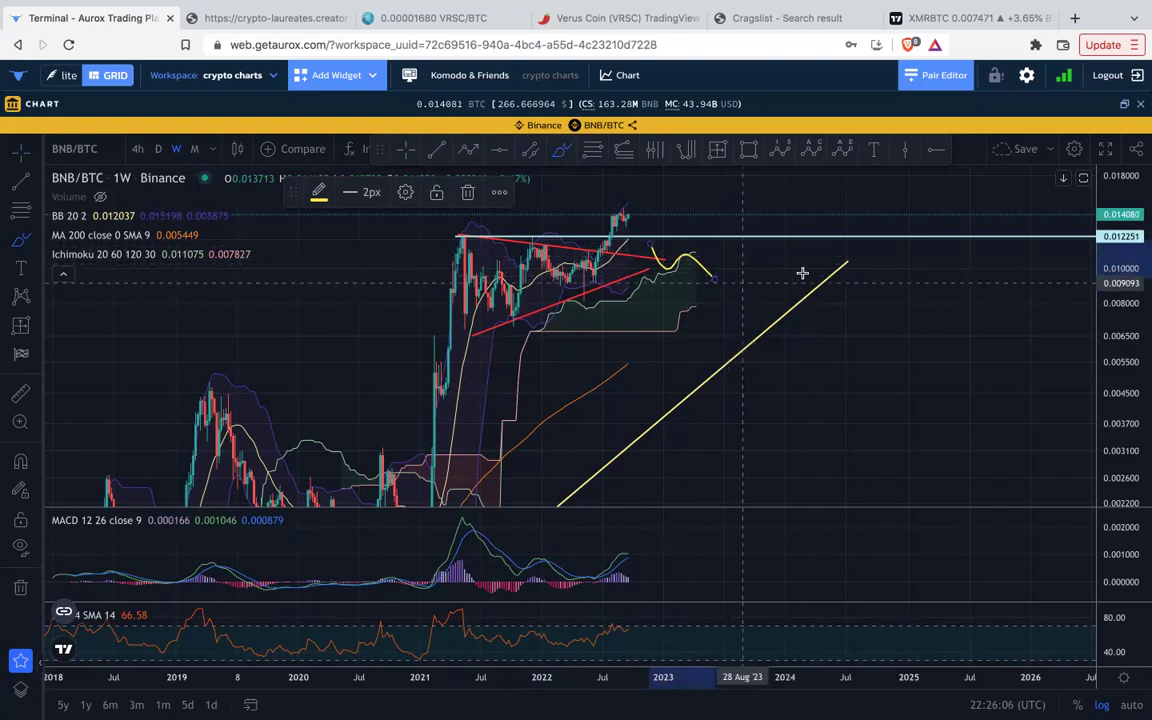
pyautogui.press('Delete')
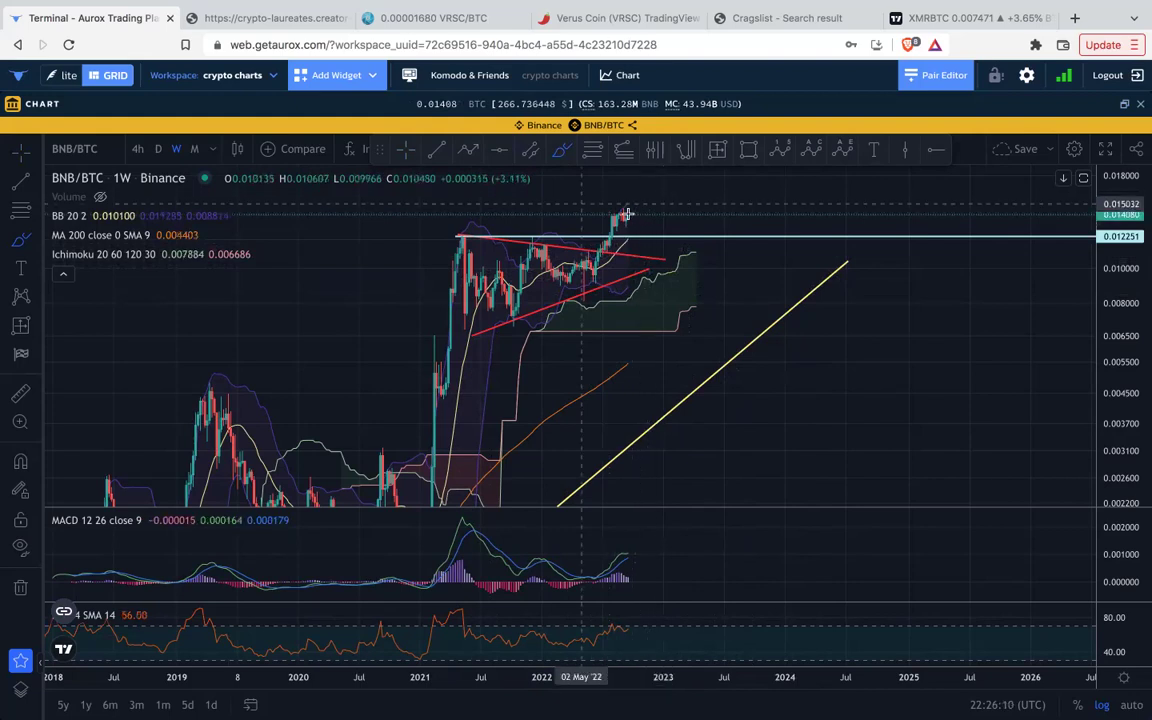
pyautogui.moveTo(450, 238); pyautogui.dragTo(734, 230)
pyautogui.press('Delete')
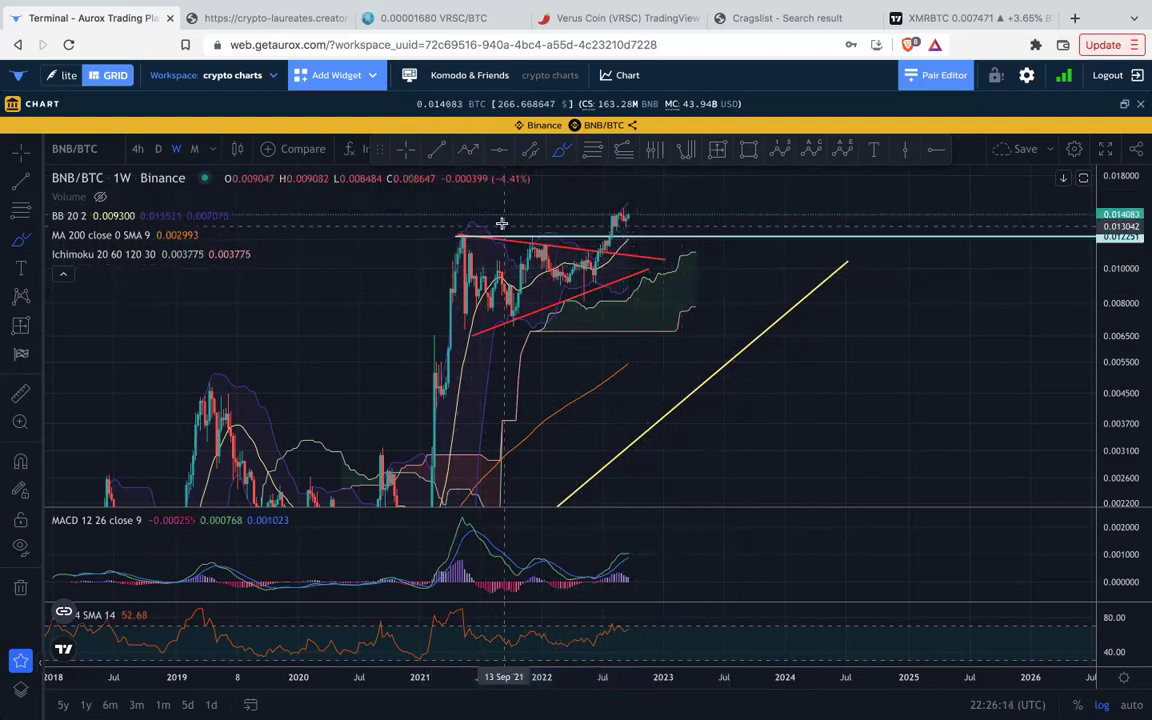
# Switch BNB/BTC to the daily timeframe and delete both red converging trendlines.
pyautogui.click(160, 149)
pyautogui.scroll(-10, 302, 248)
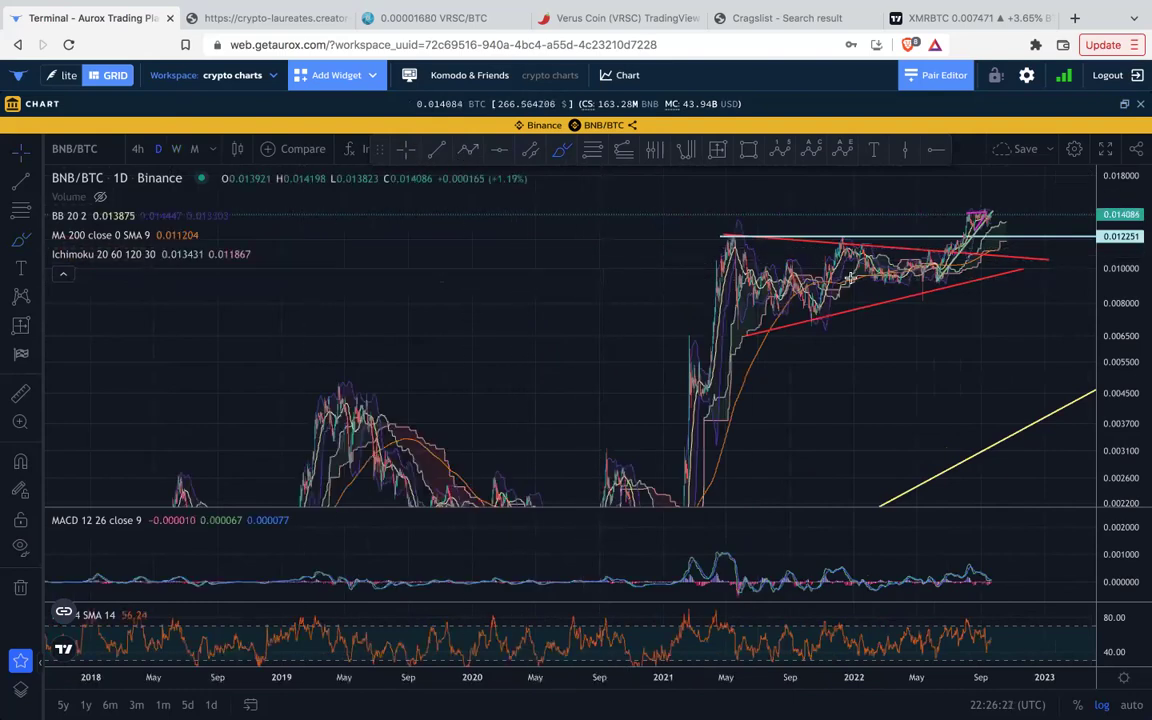
pyautogui.click(899, 299)
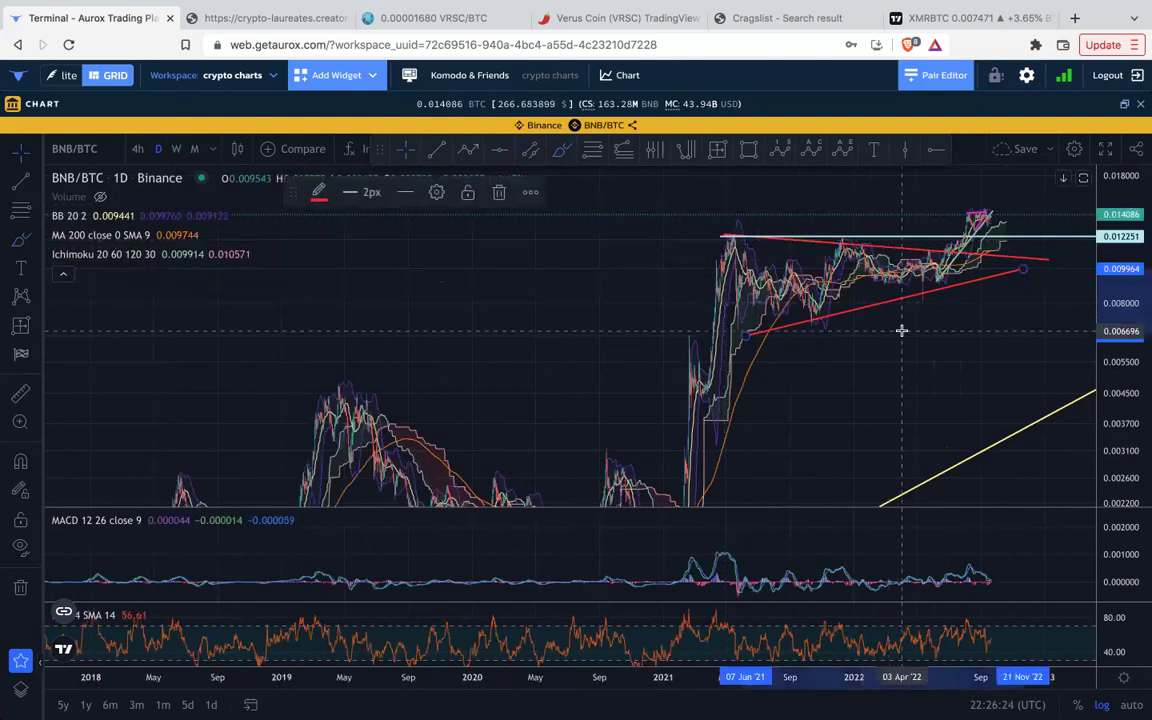
pyautogui.press('Delete')
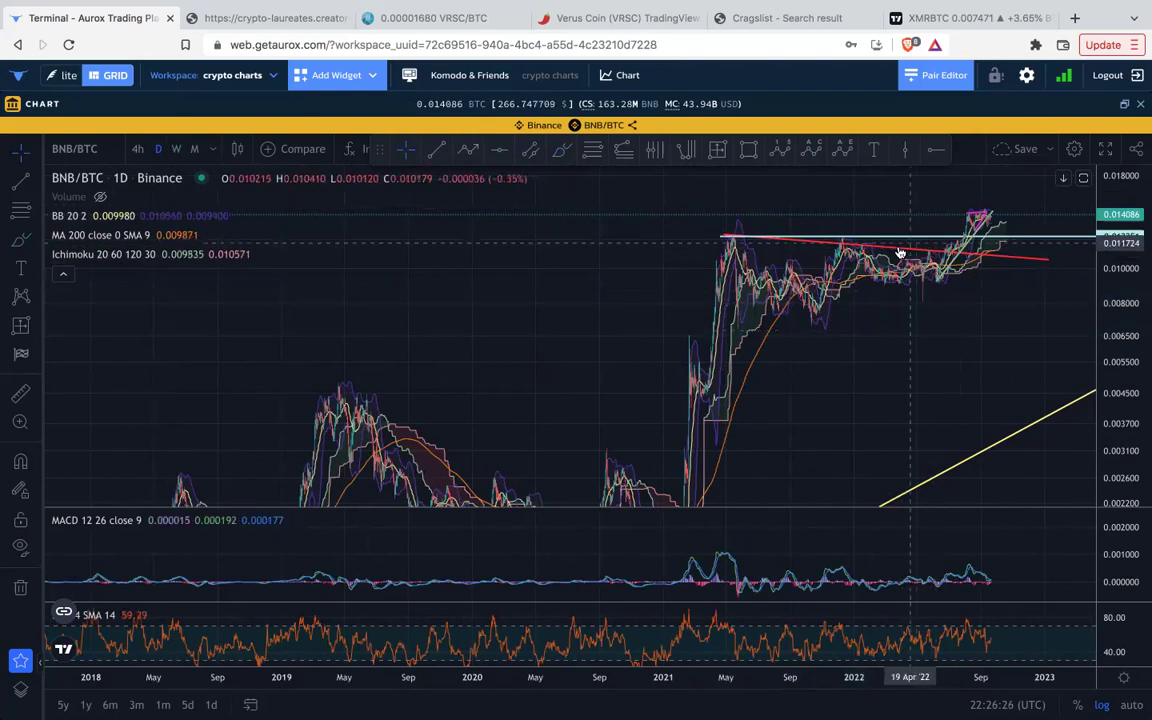
pyautogui.click(898, 248)
pyautogui.press('Delete')
# Examine the daily BNB/BTC candles from June to September 2022 against the green trendline, magenta lines and 0.012251 level.
pyautogui.moveTo(996, 341); pyautogui.dragTo(725, 347)
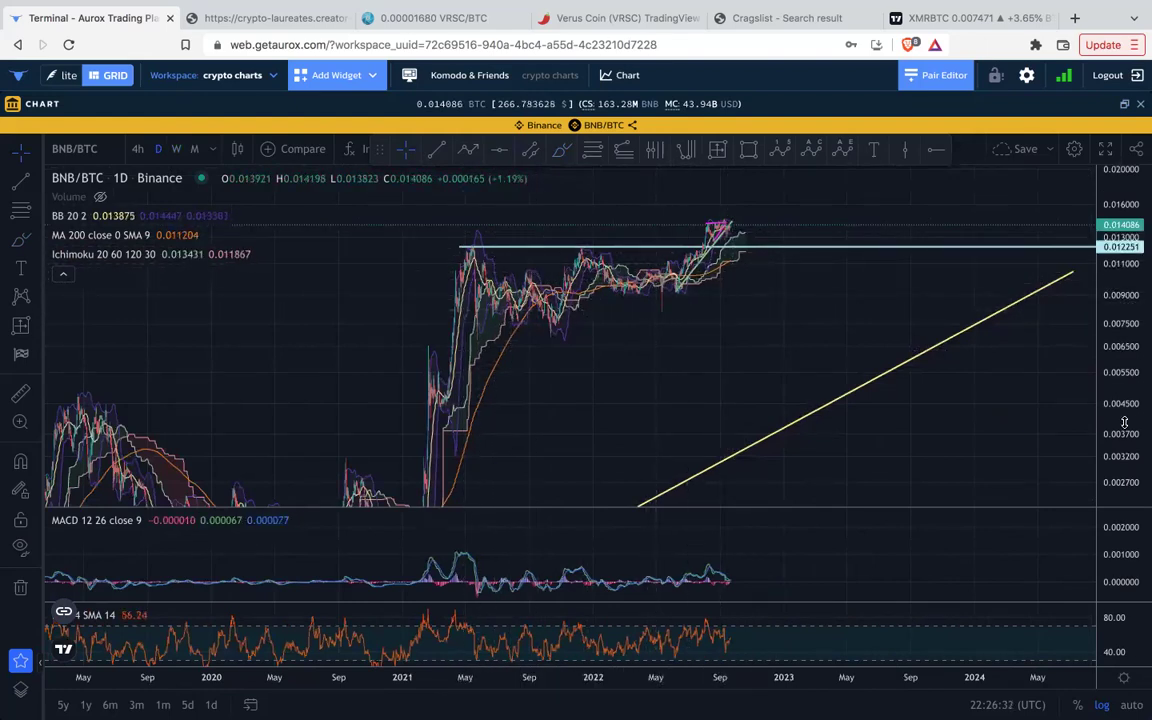
pyautogui.moveTo(1124, 424); pyautogui.dragTo(1122, 314)
pyautogui.scroll(10, 744, 276)
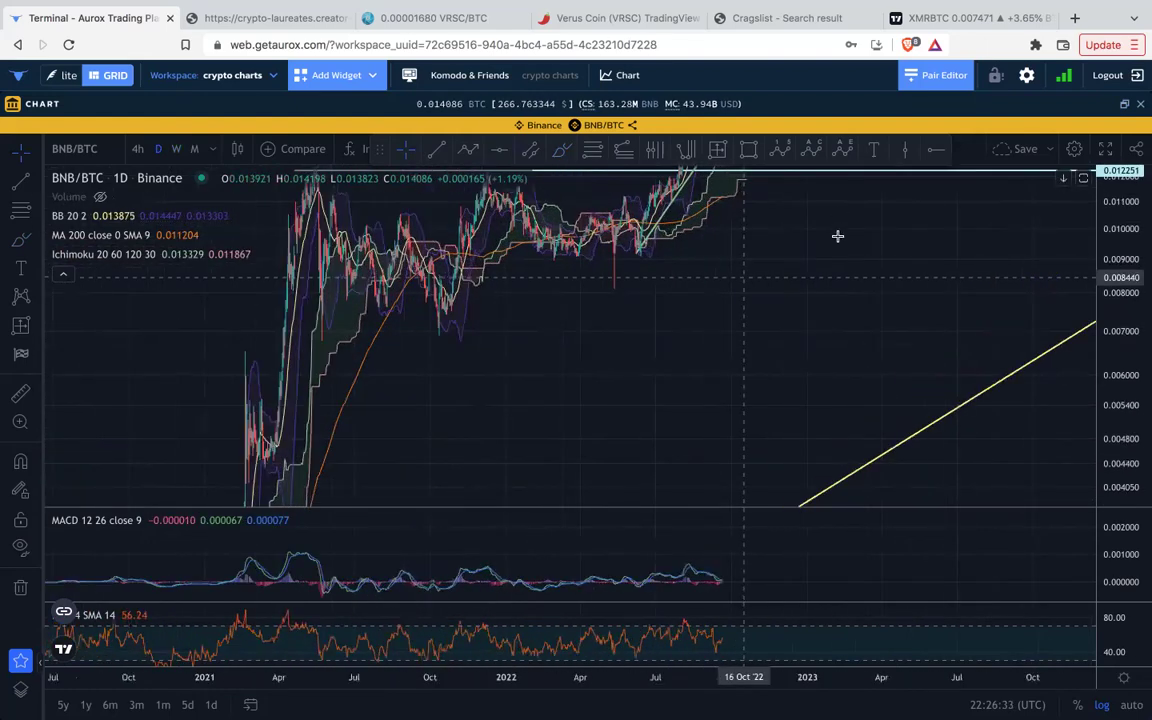
pyautogui.moveTo(810, 312); pyautogui.dragTo(779, 421)
pyautogui.moveTo(1113, 396); pyautogui.dragTo(1112, 242)
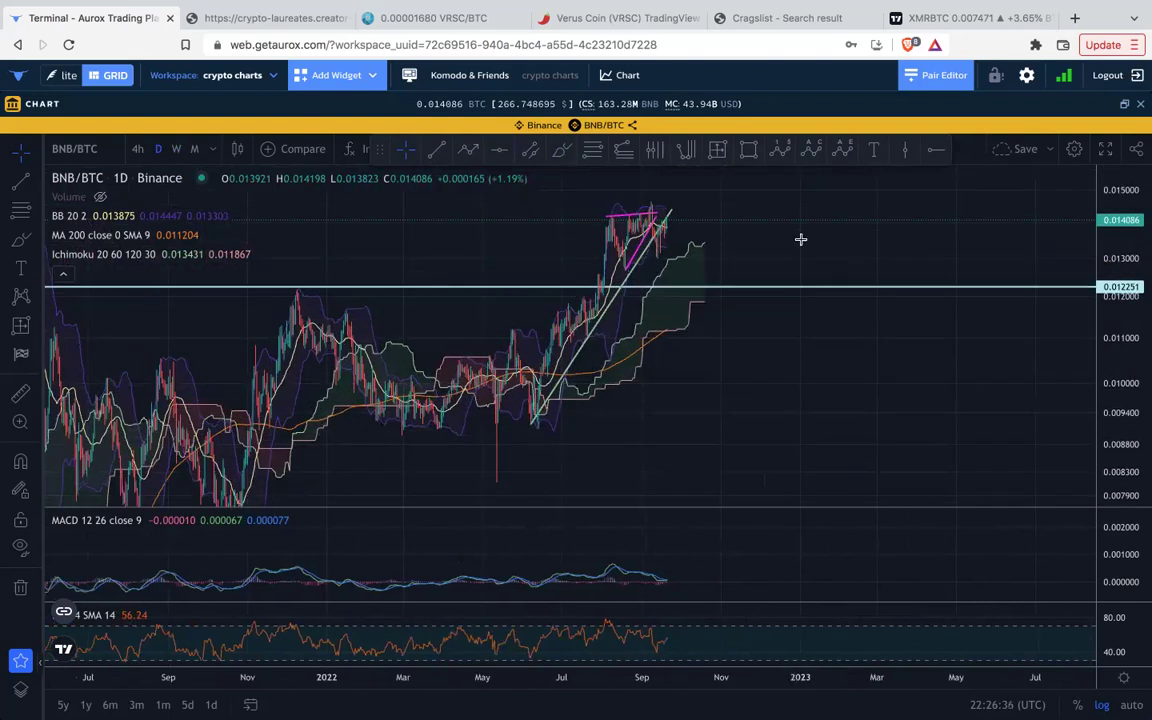
pyautogui.scroll(4, 746, 254)
pyautogui.scroll(4, 750, 245)
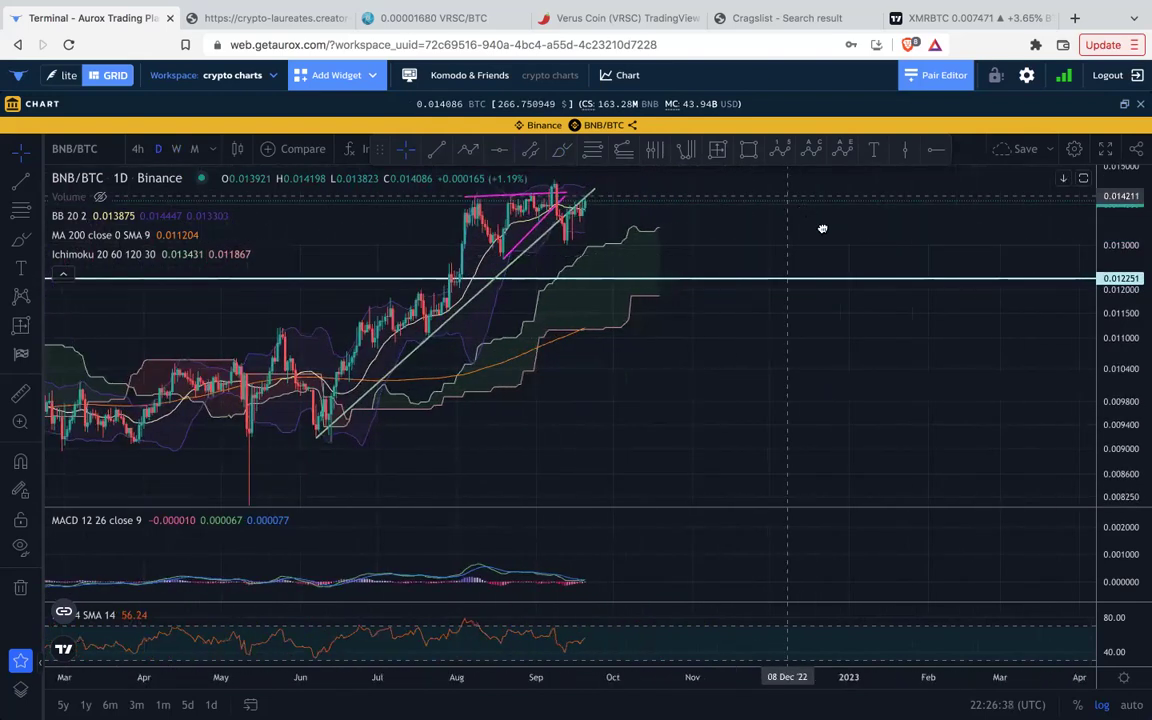
pyautogui.scroll(4, 735, 244)
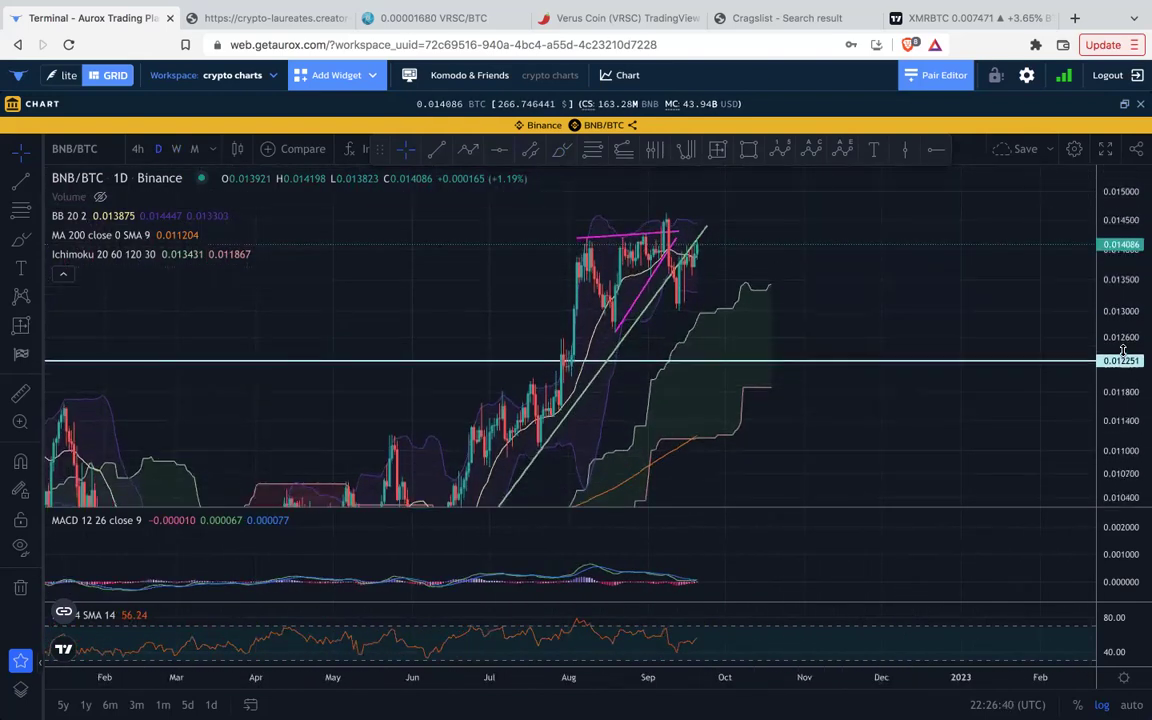
pyautogui.scroll(2, 720, 244)
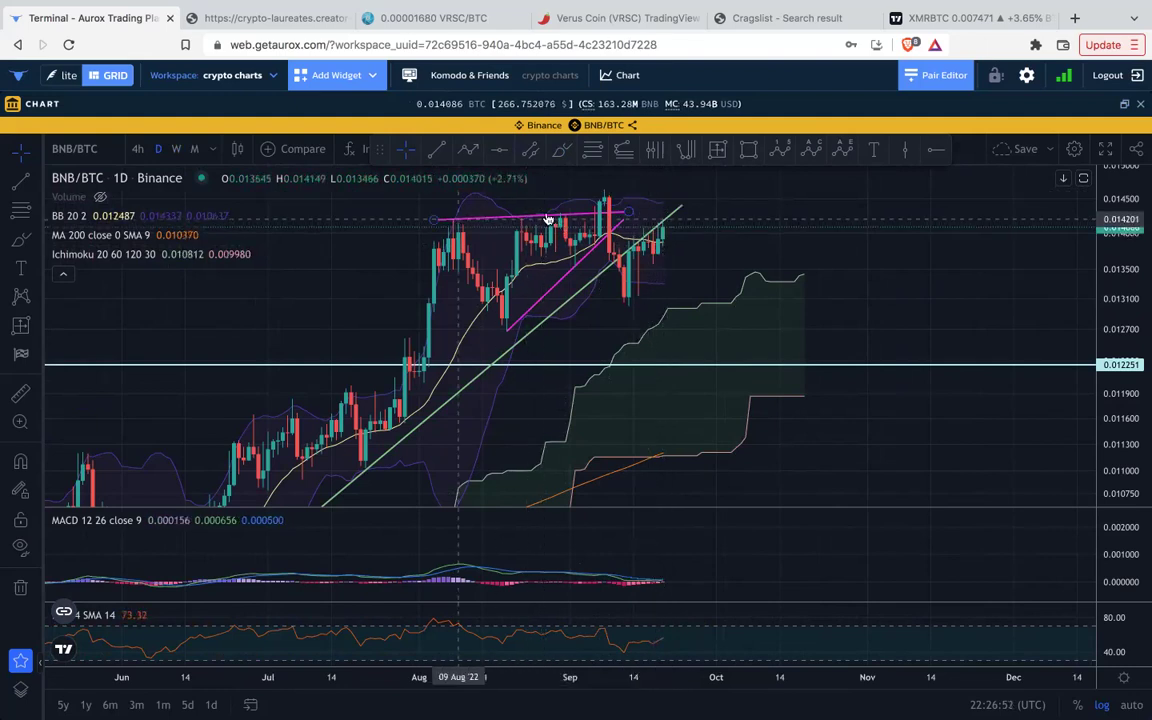
# Place a 2px pink horizontal ray from the early August 2022 high and adjust it to 0.014190.
pyautogui.click(934, 152)
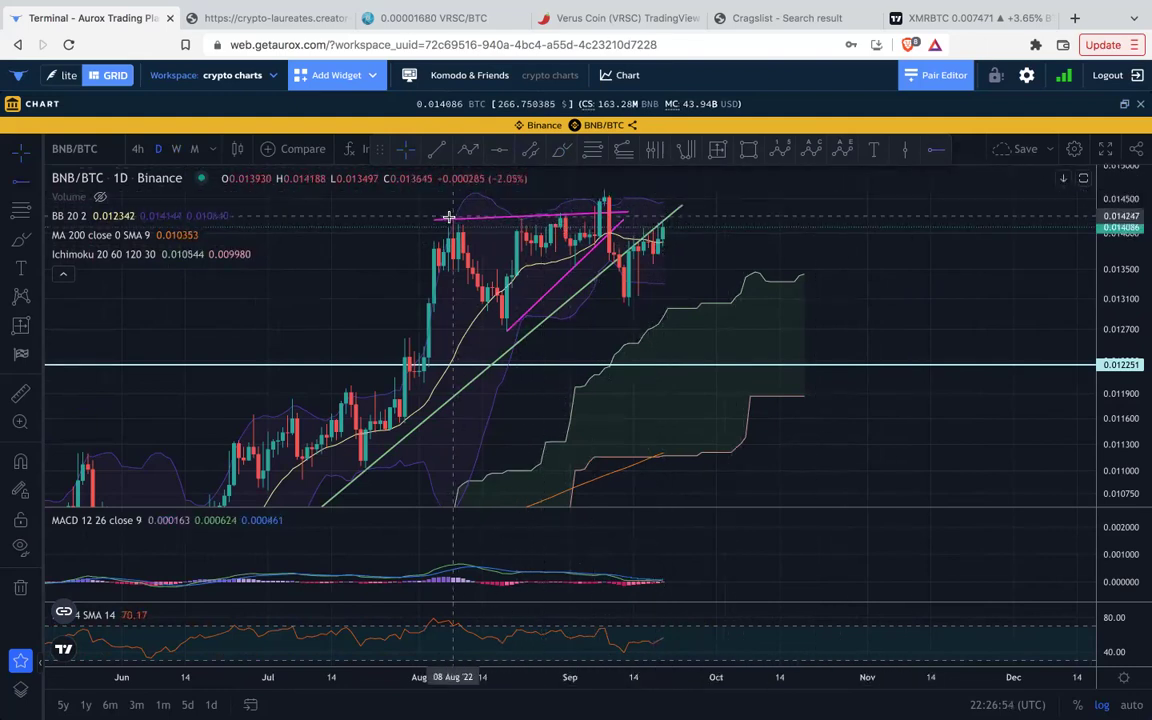
pyautogui.click(448, 217)
pyautogui.click(372, 192)
pyautogui.click(330, 246)
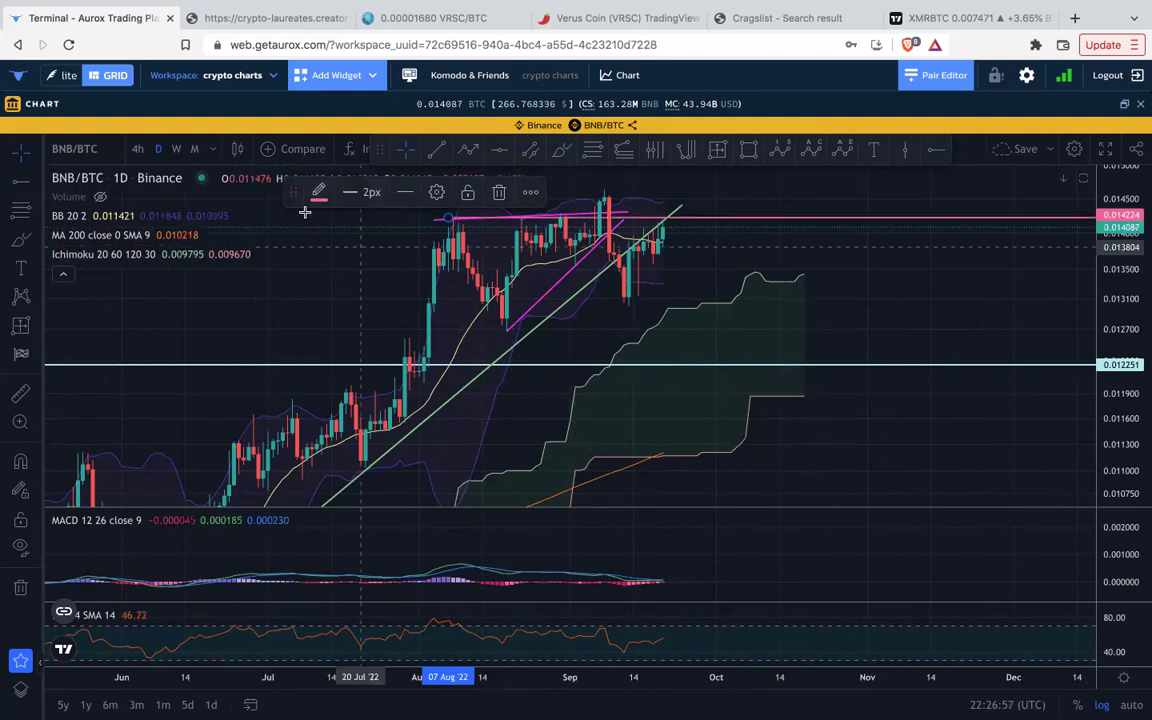
pyautogui.click(790, 250)
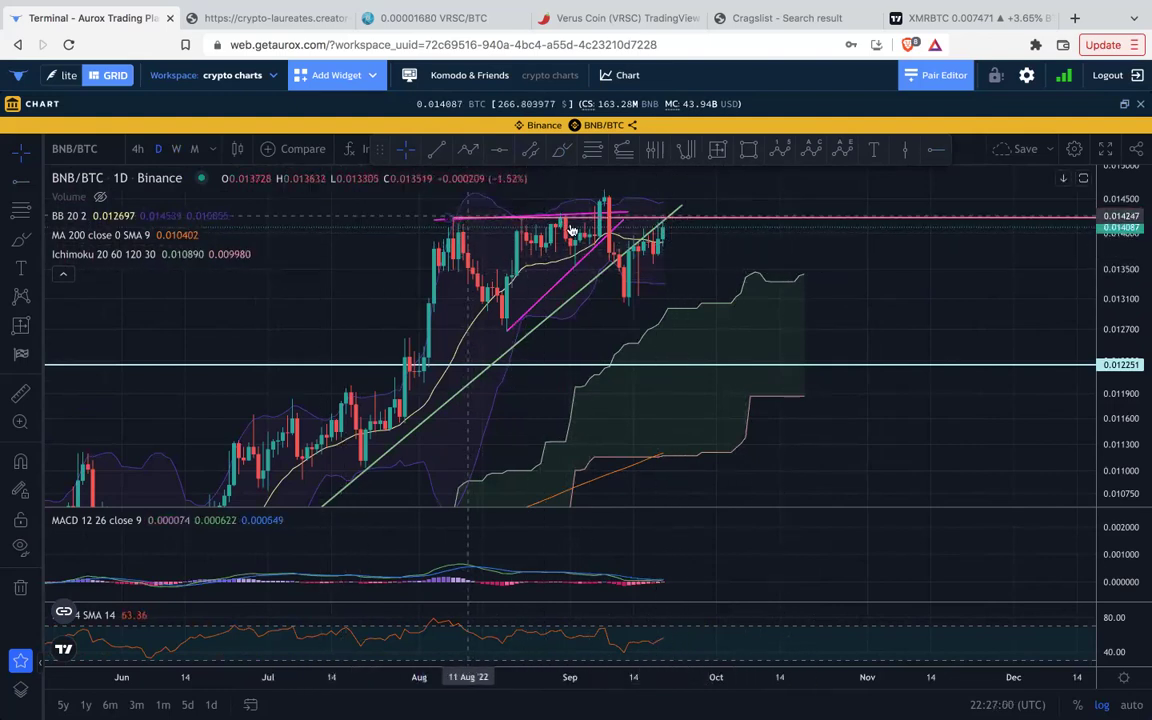
pyautogui.moveTo(755, 218); pyautogui.dragTo(746, 219)
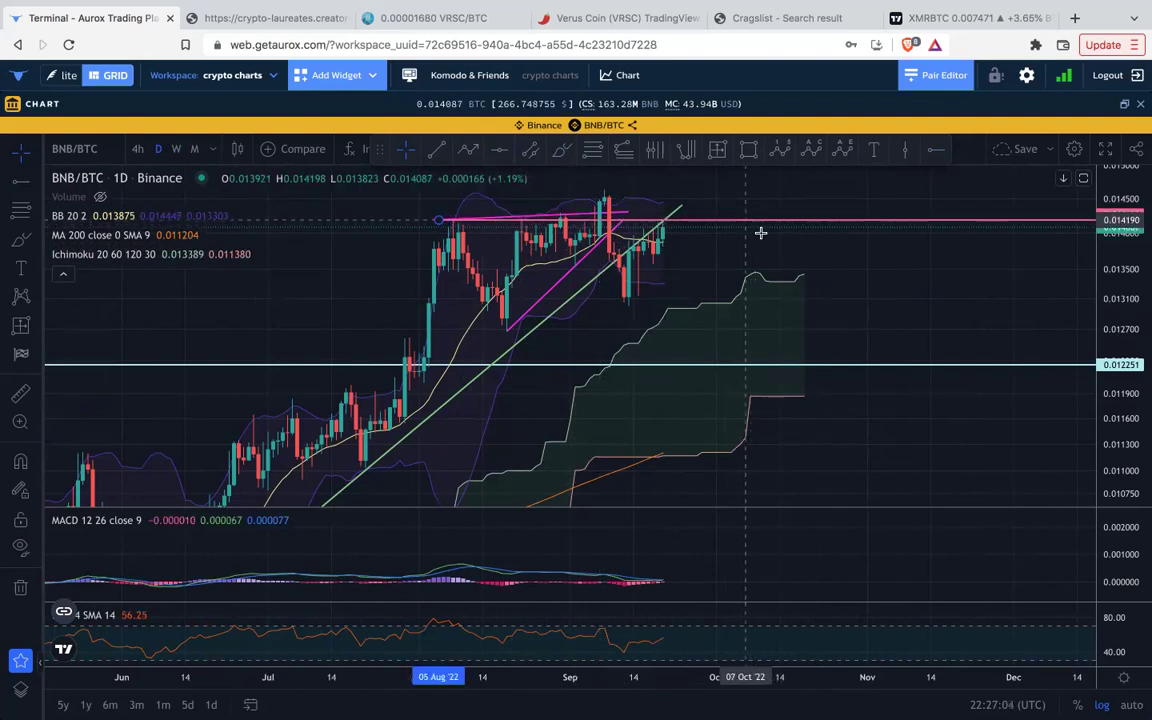
pyautogui.click(757, 235)
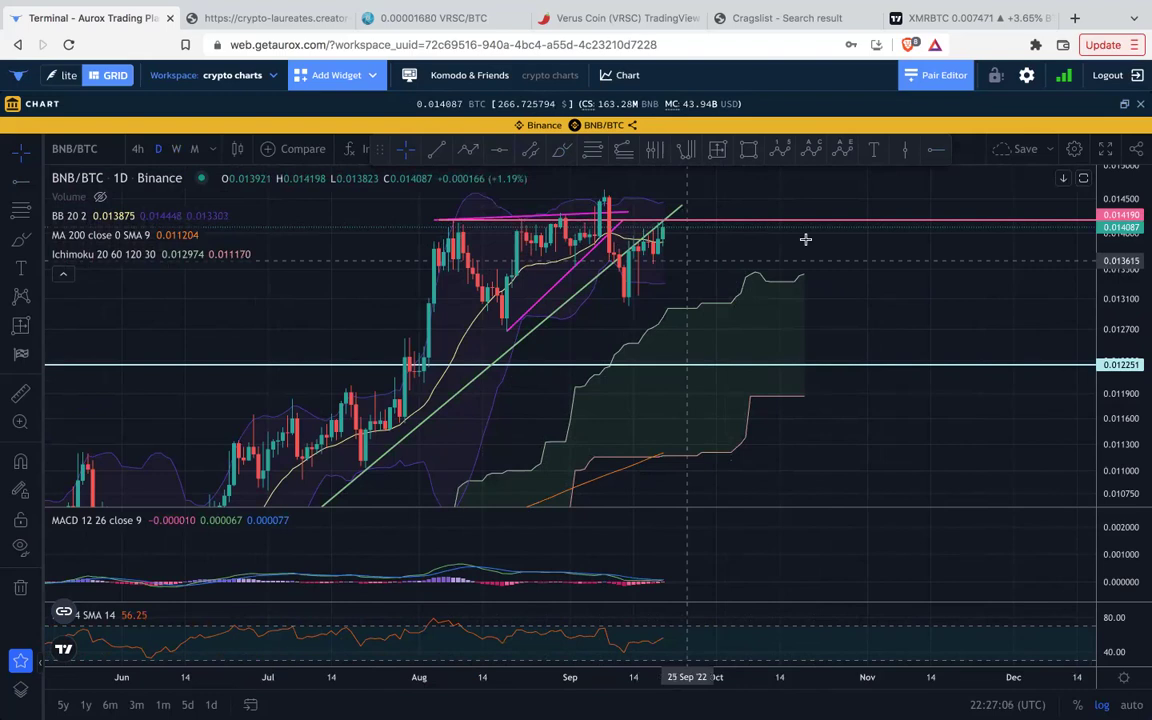
# Examine the daily BNB/BTC price action from March 2022 against the 0.014190 ray, the 0.012251 level and the Ichimoku cloud.
pyautogui.scroll(-2, 810, 238)
pyautogui.moveTo(1131, 319); pyautogui.dragTo(1104, 363)
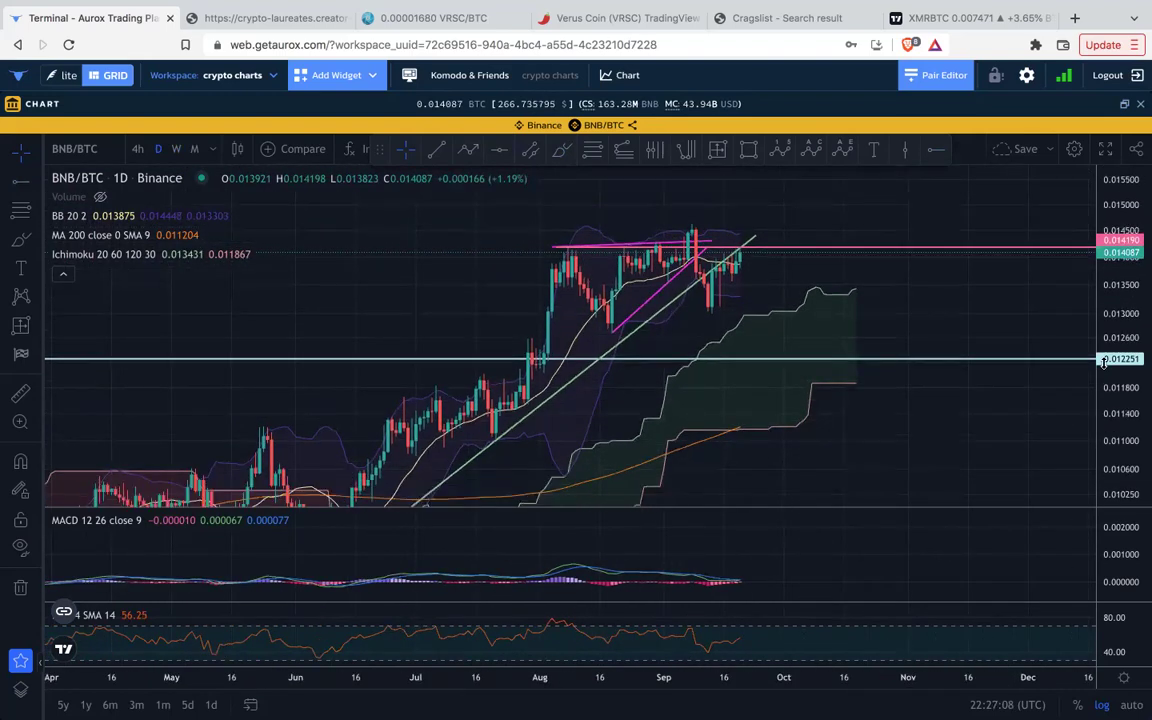
pyautogui.moveTo(971, 388); pyautogui.dragTo(962, 355)
pyautogui.scroll(-1, 961, 355)
pyautogui.moveTo(1144, 277); pyautogui.dragTo(1102, 370)
pyautogui.moveTo(997, 405); pyautogui.dragTo(943, 384)
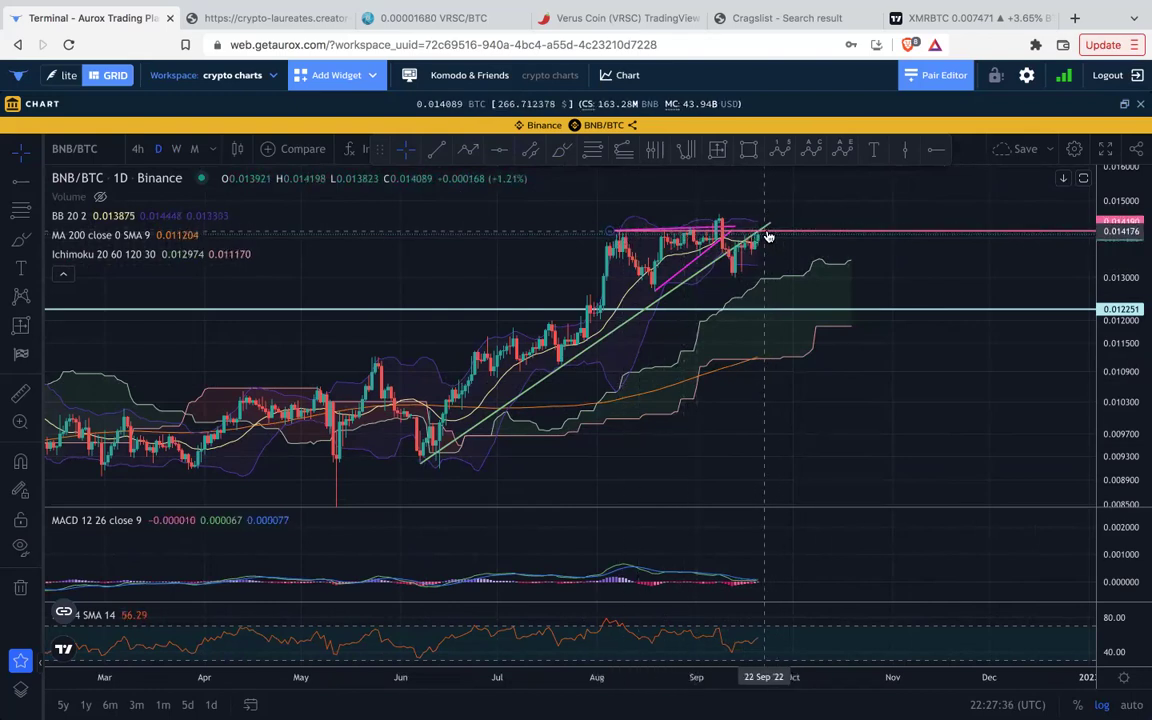
pyautogui.scroll(1, 768, 237)
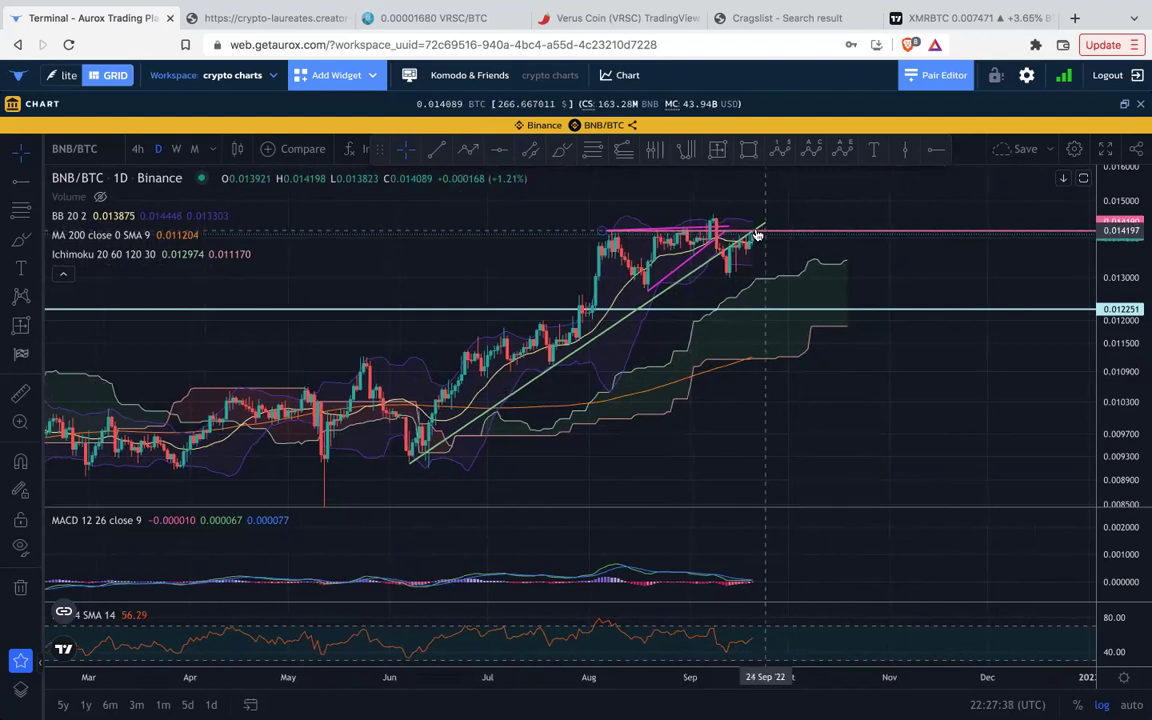
pyautogui.scroll(5, 773, 244)
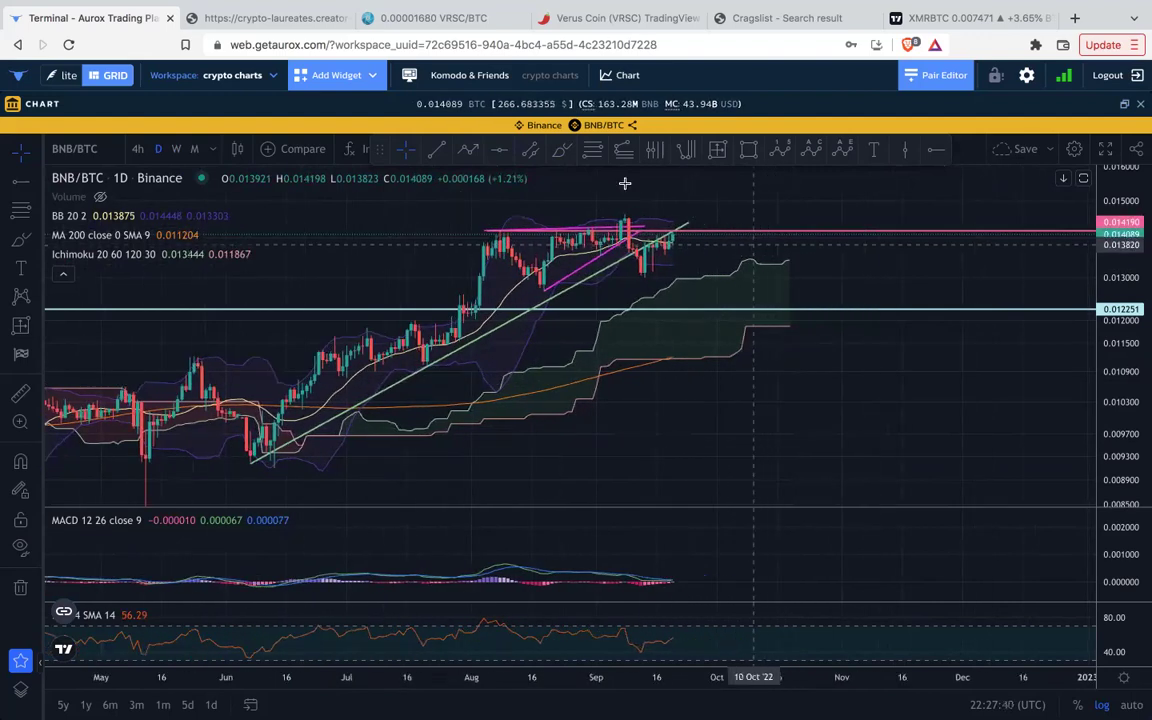
# Brush a temporary oval around the August–September consolidation and a steep projected drop through the 0.012251 level, undoing both.
pyautogui.click(562, 150)
pyautogui.moveTo(535, 212)
pyautogui.mouseDown()
pyautogui.moveTo(681, 290)
pyautogui.moveTo(831, 241)
pyautogui.moveTo(537, 211)
pyautogui.mouseUp()
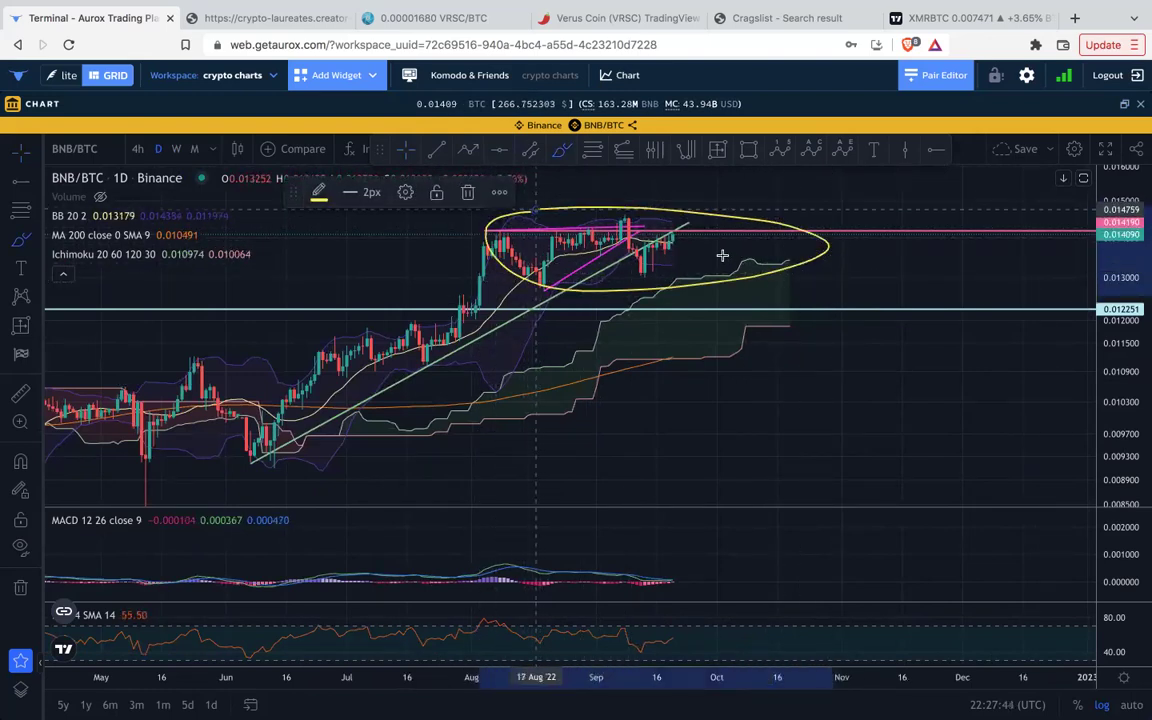
pyautogui.press('super+z')
pyautogui.moveTo(720, 247); pyautogui.dragTo(780, 372)
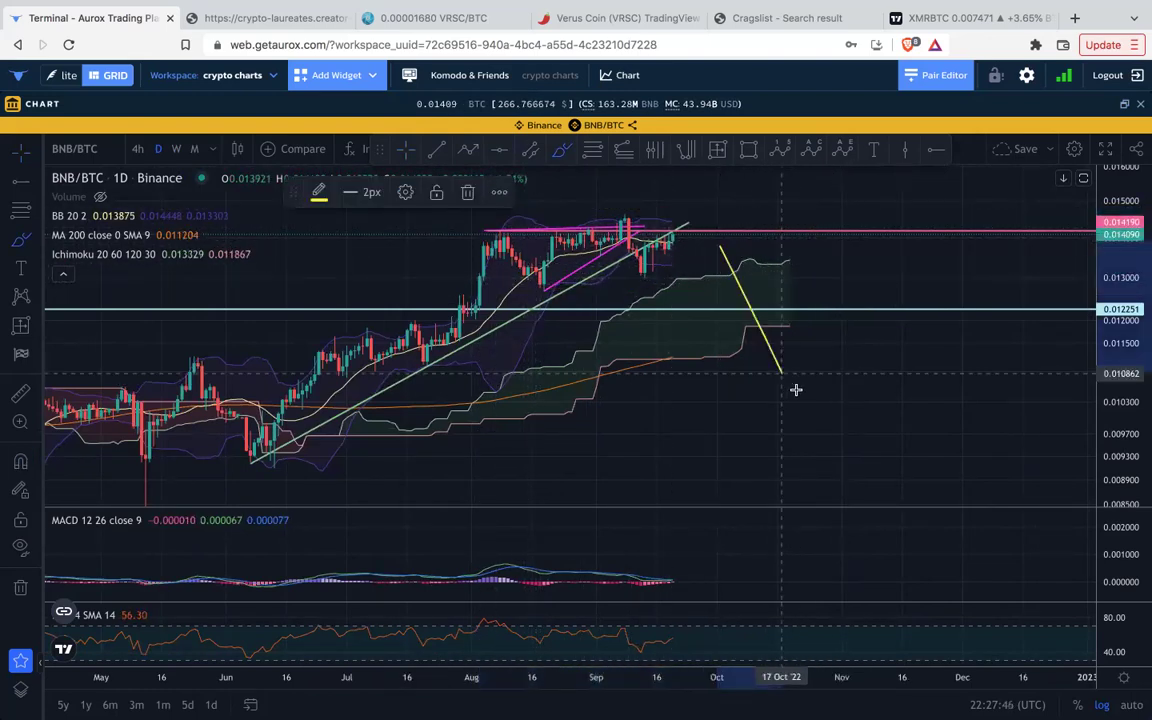
pyautogui.press('super+z')
# Trace the rising green trendline with the brush from the recent highs down to the June 2022 low, and delete the stroke.
pyautogui.scroll(-7, 833, 450)
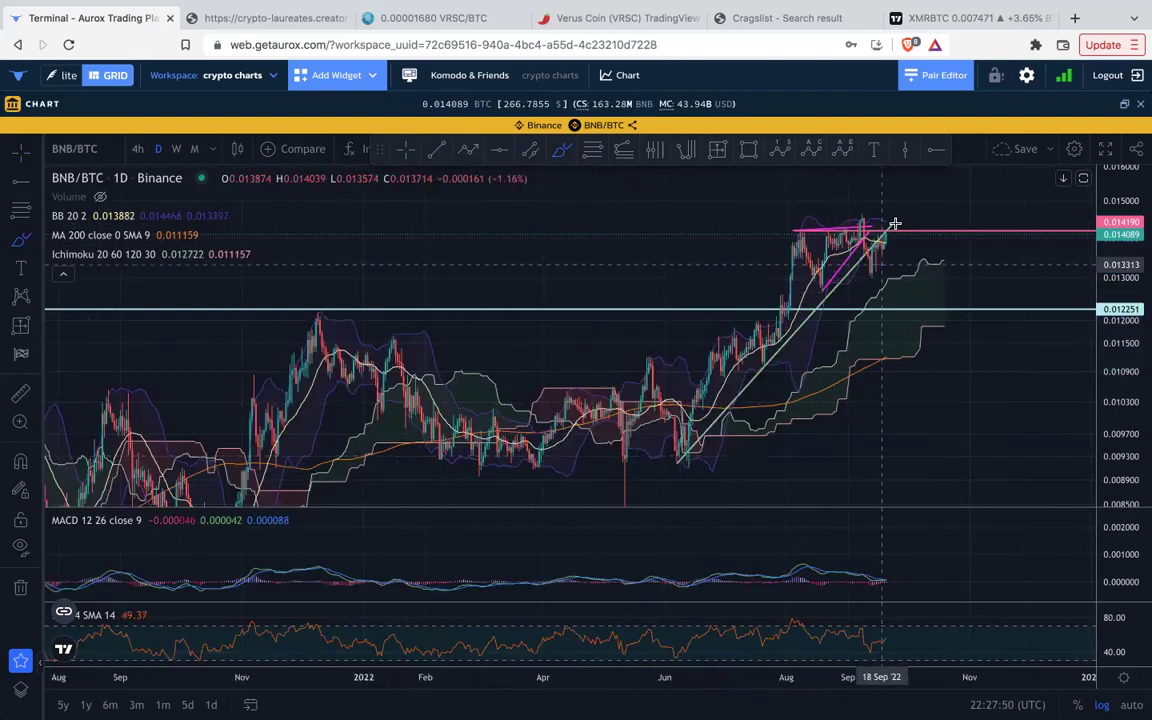
pyautogui.moveTo(896, 221); pyautogui.dragTo(700, 432)
pyautogui.moveTo(682, 458); pyautogui.dragTo(681, 460)
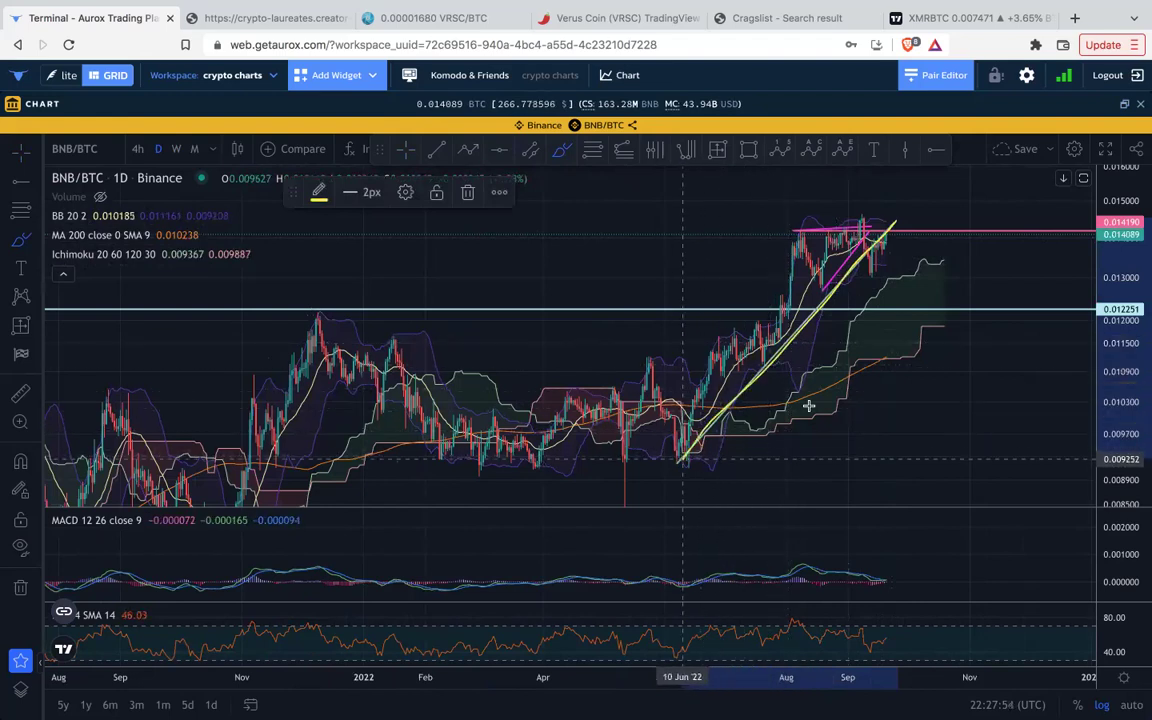
pyautogui.press('Delete')
# Circle the consolidation around the 0.014190 ray with the brush on a more compressed price scale, and delete the circle.
pyautogui.scroll(4, 919, 242)
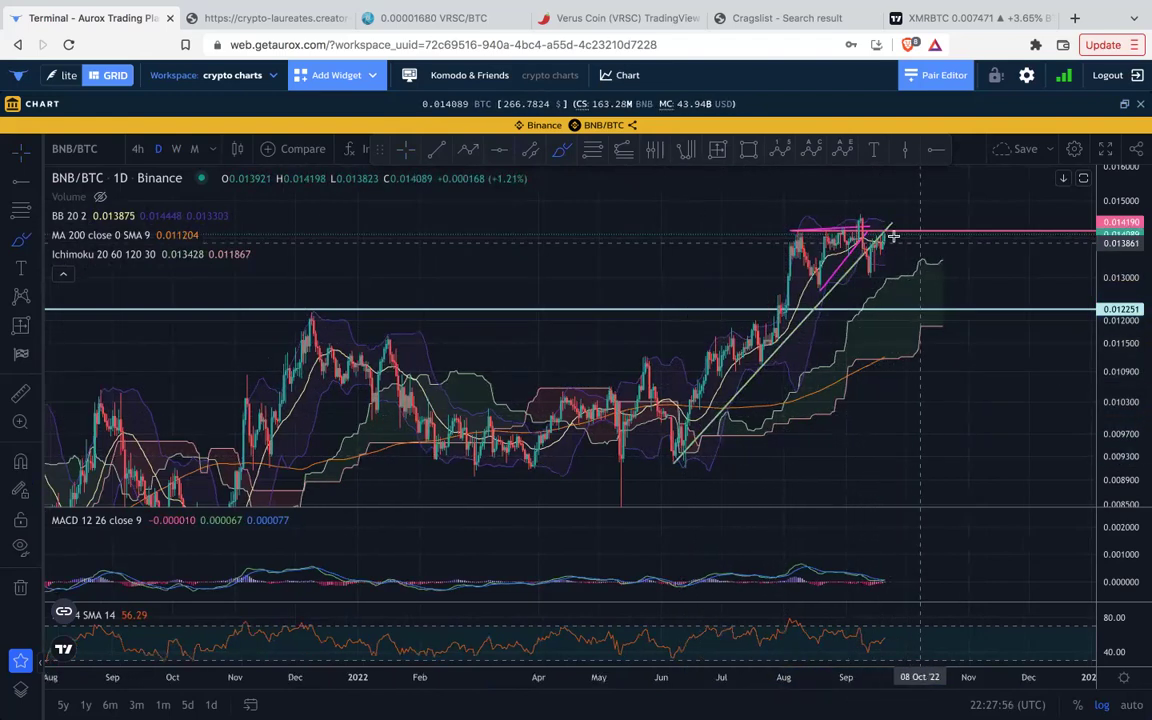
pyautogui.scroll(-5, 910, 215)
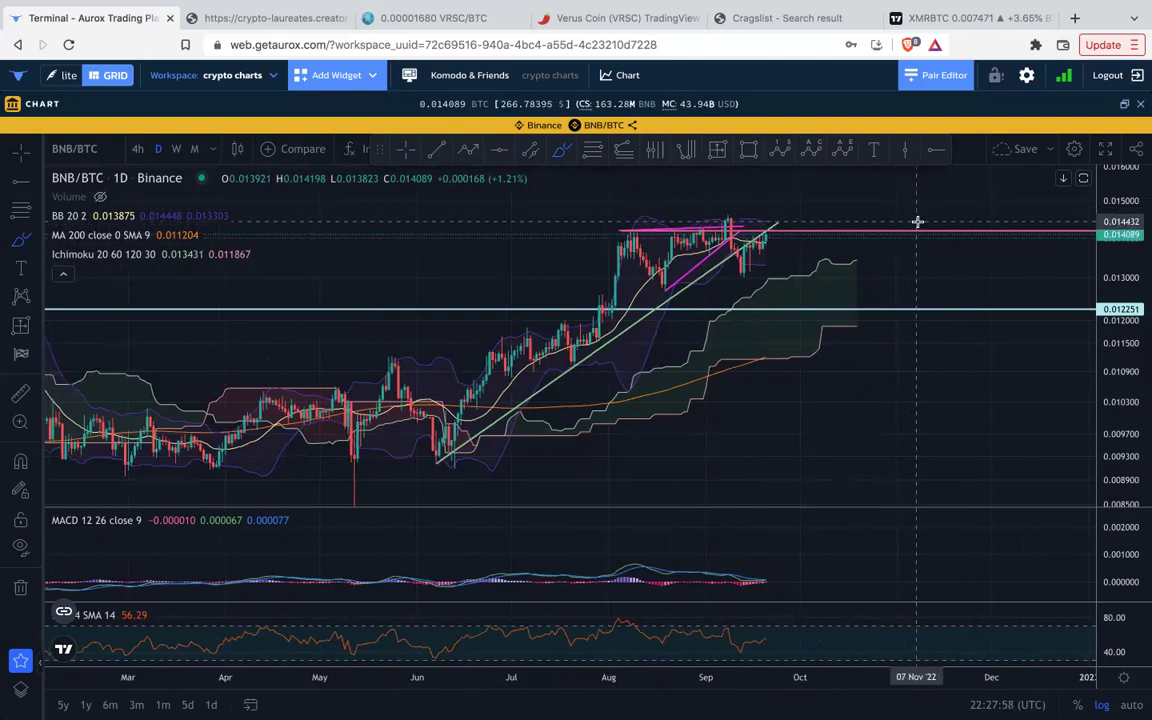
pyautogui.scroll(-2, 913, 216)
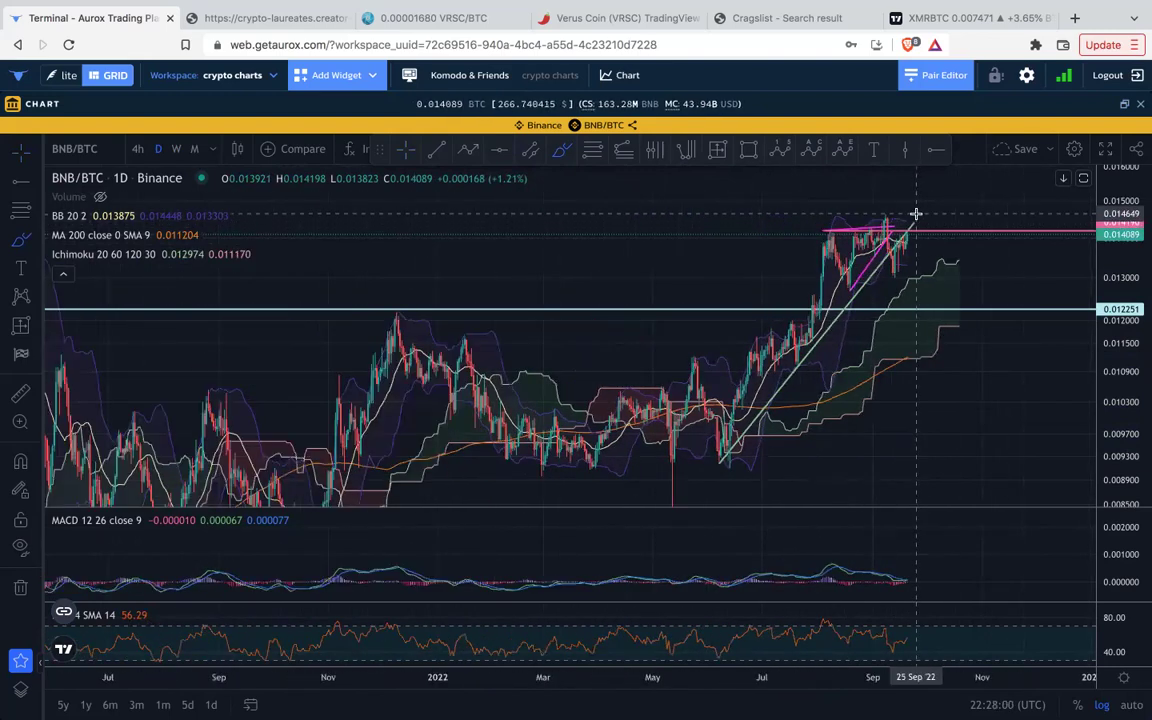
pyautogui.moveTo(1127, 232); pyautogui.dragTo(1127, 291)
pyautogui.moveTo(898, 231)
pyautogui.mouseDown()
pyautogui.moveTo(818, 252)
pyautogui.moveTo(856, 296)
pyautogui.moveTo(930, 244)
pyautogui.mouseUp()
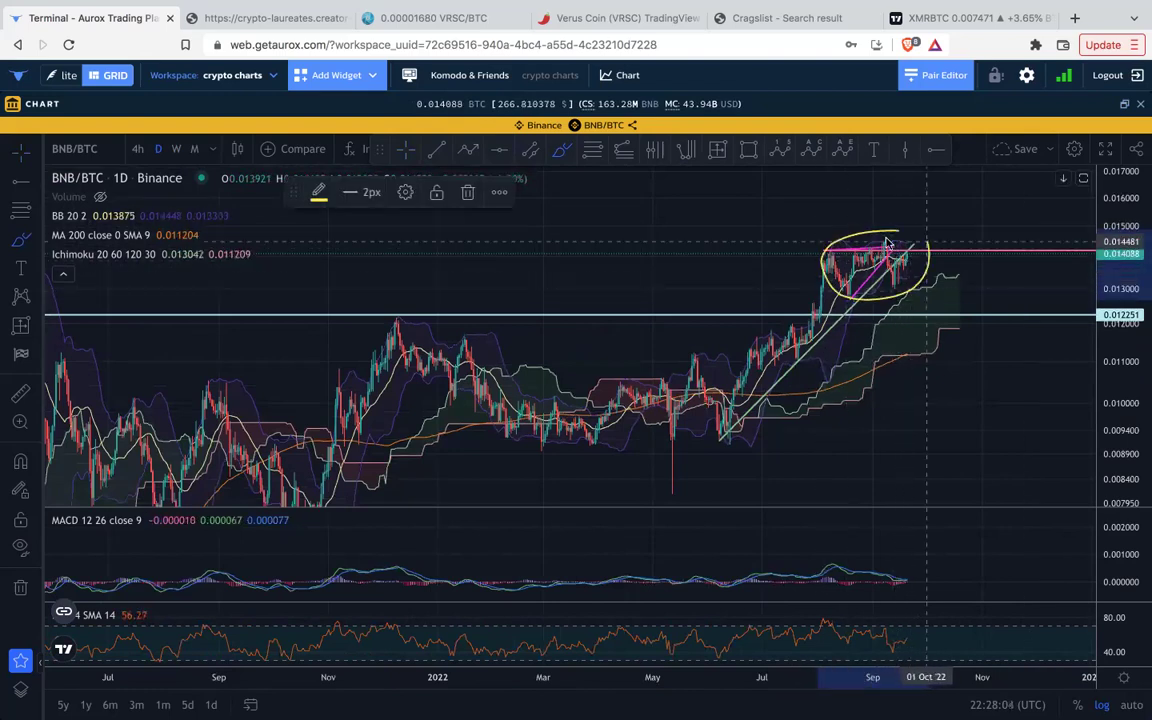
pyautogui.press('Delete')
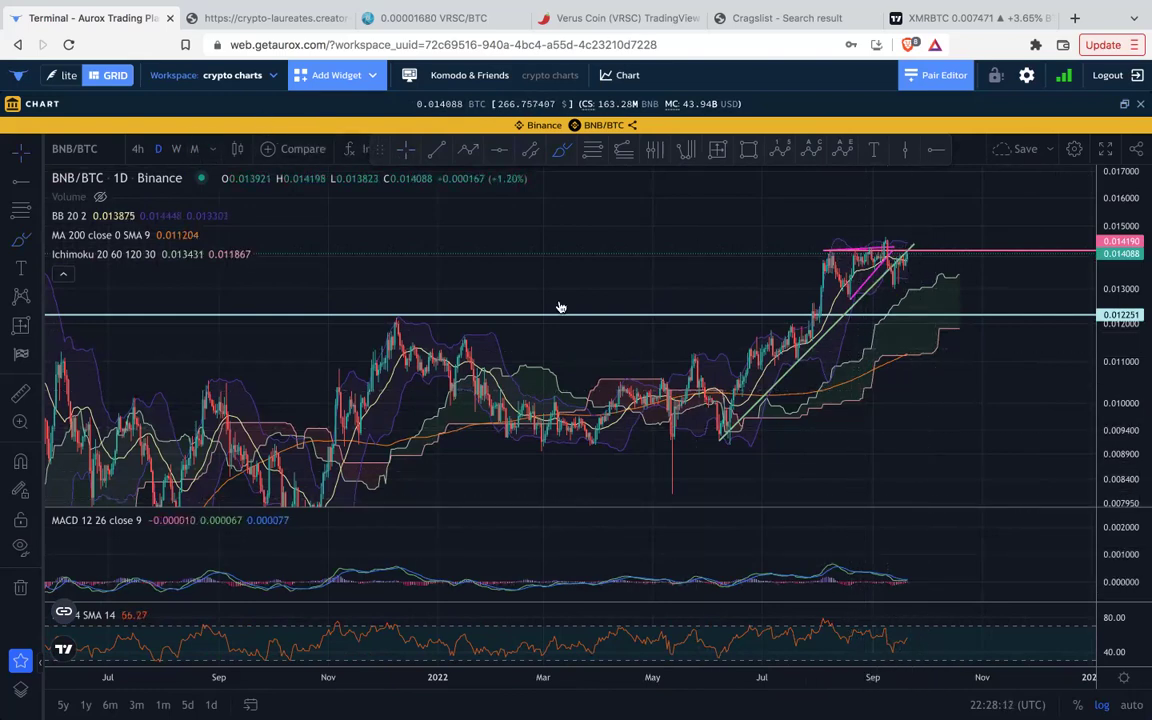
# Enlarge the daily BNB/BTC MACD on its own and examine its lines and histogram through September 2022.
pyautogui.doubleClick(893, 523)
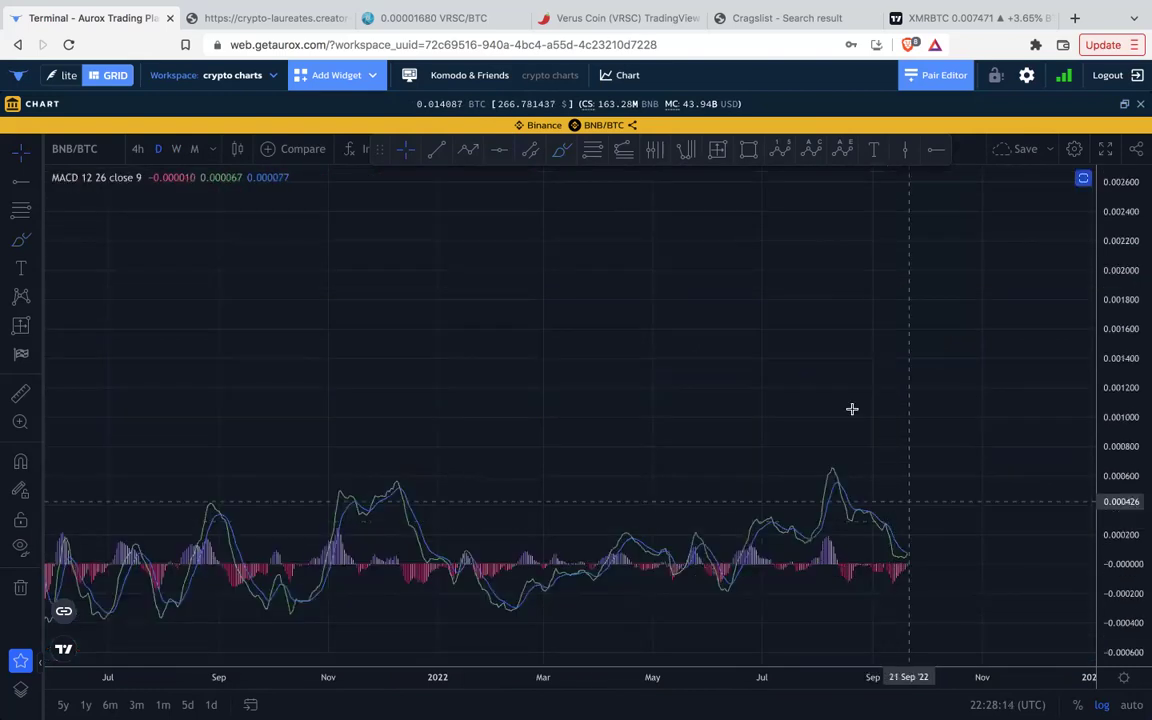
pyautogui.scroll(5, 852, 409)
pyautogui.moveTo(851, 408); pyautogui.dragTo(815, 372)
pyautogui.scroll(-2, 799, 358)
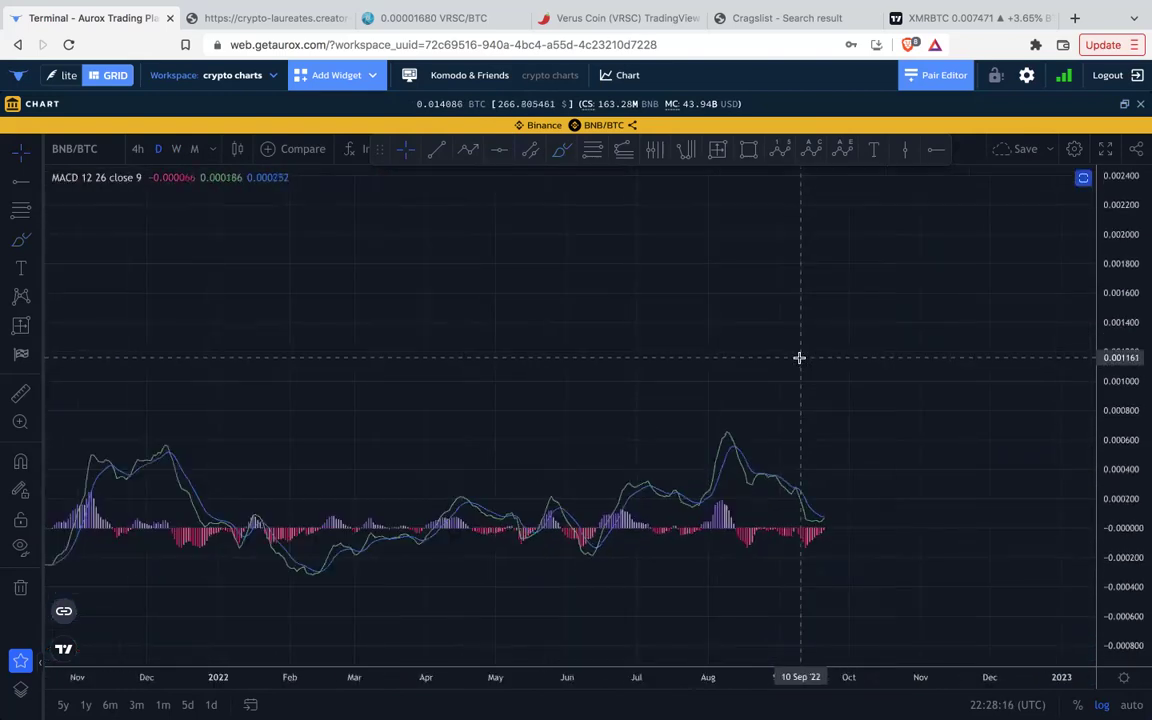
# Restore the full BNB/BTC chart from the enlarged MACD pane and examine the daily price against its trendlines, horizontal levels and Ichimoku cloud.
pyautogui.scroll(-3, 933, 527)
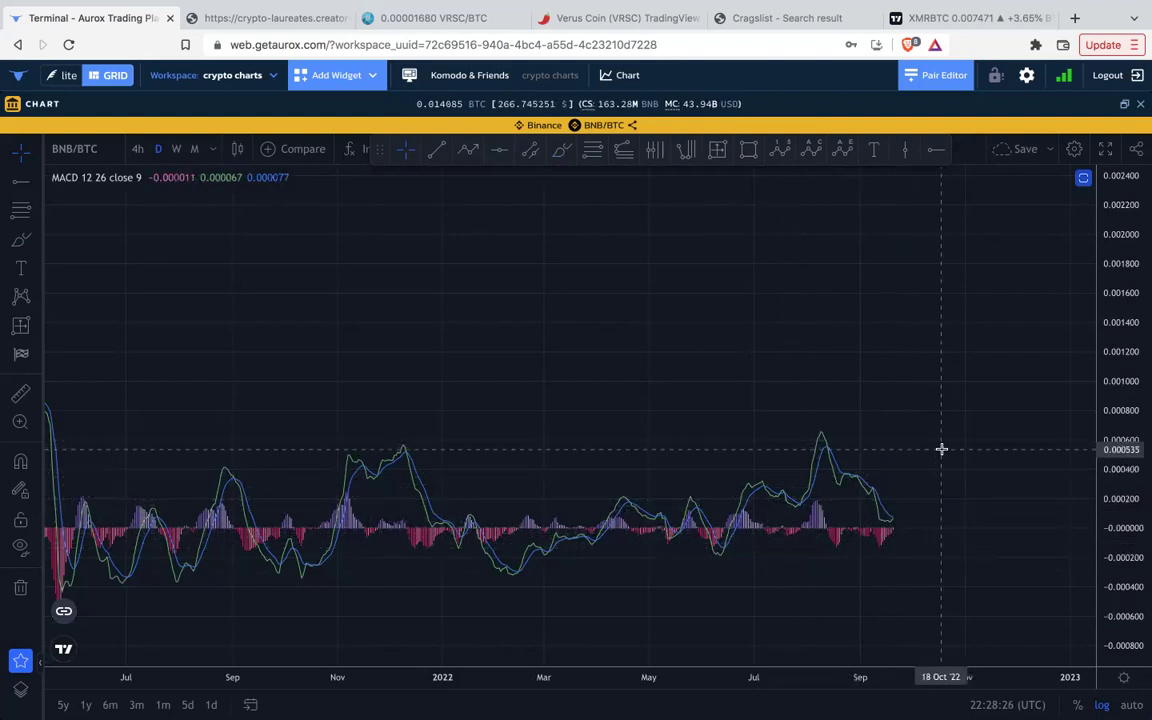
pyautogui.doubleClick(941, 449)
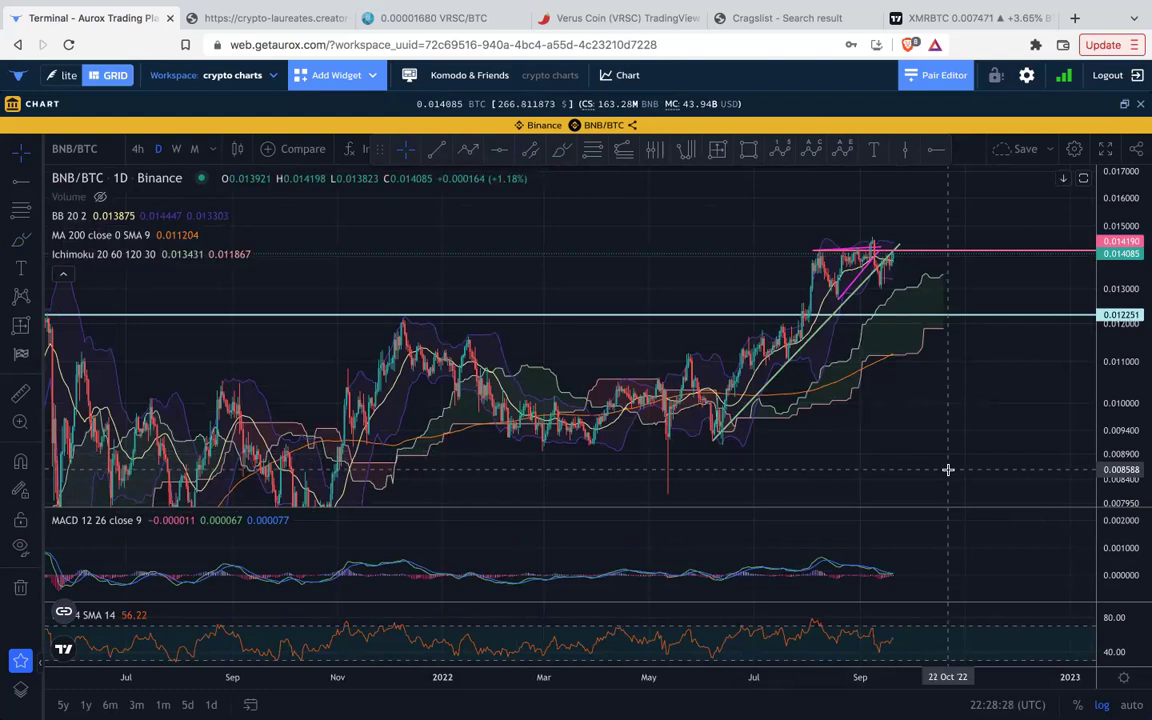
pyautogui.scroll(-4, 948, 469)
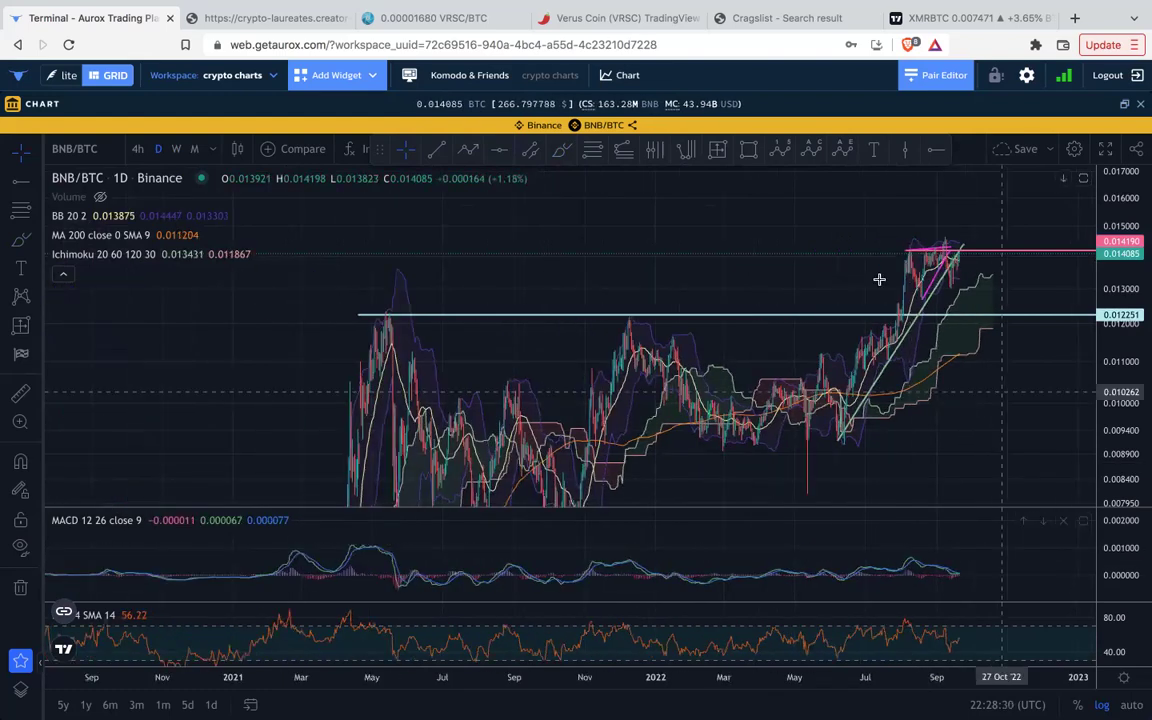
pyautogui.moveTo(997, 410); pyautogui.dragTo(839, 401)
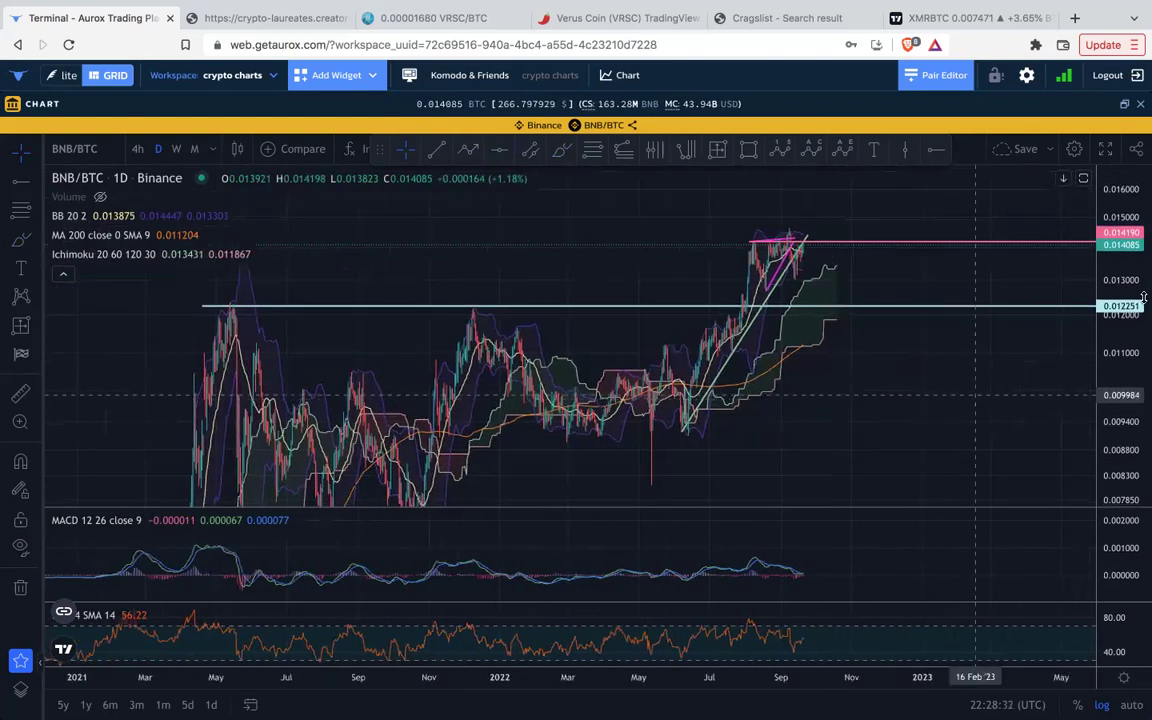
pyautogui.scroll(-3, 904, 393)
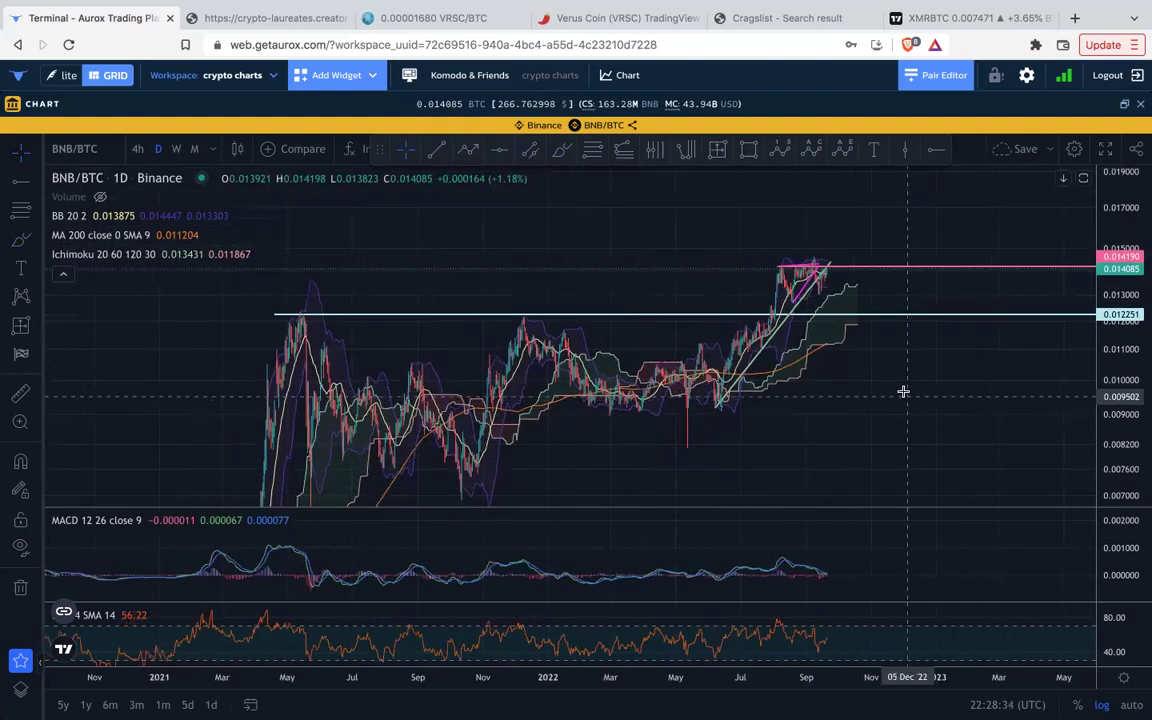
pyautogui.scroll(5, 914, 402)
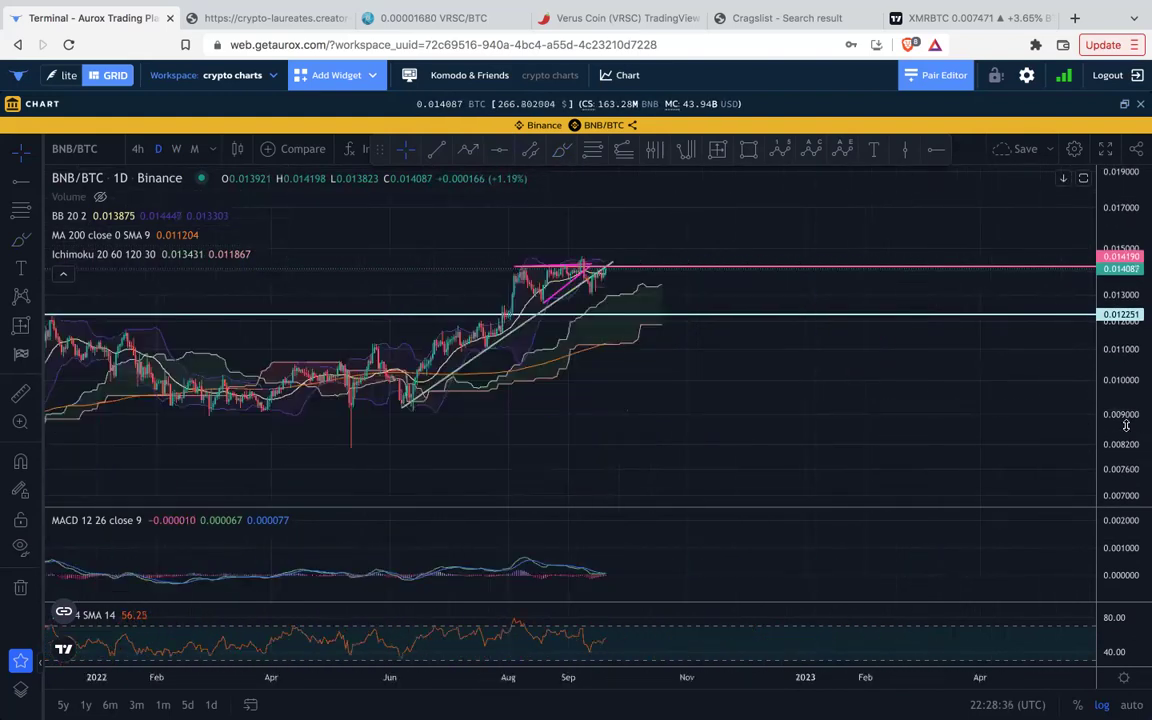
pyautogui.scroll(-2, 1031, 420)
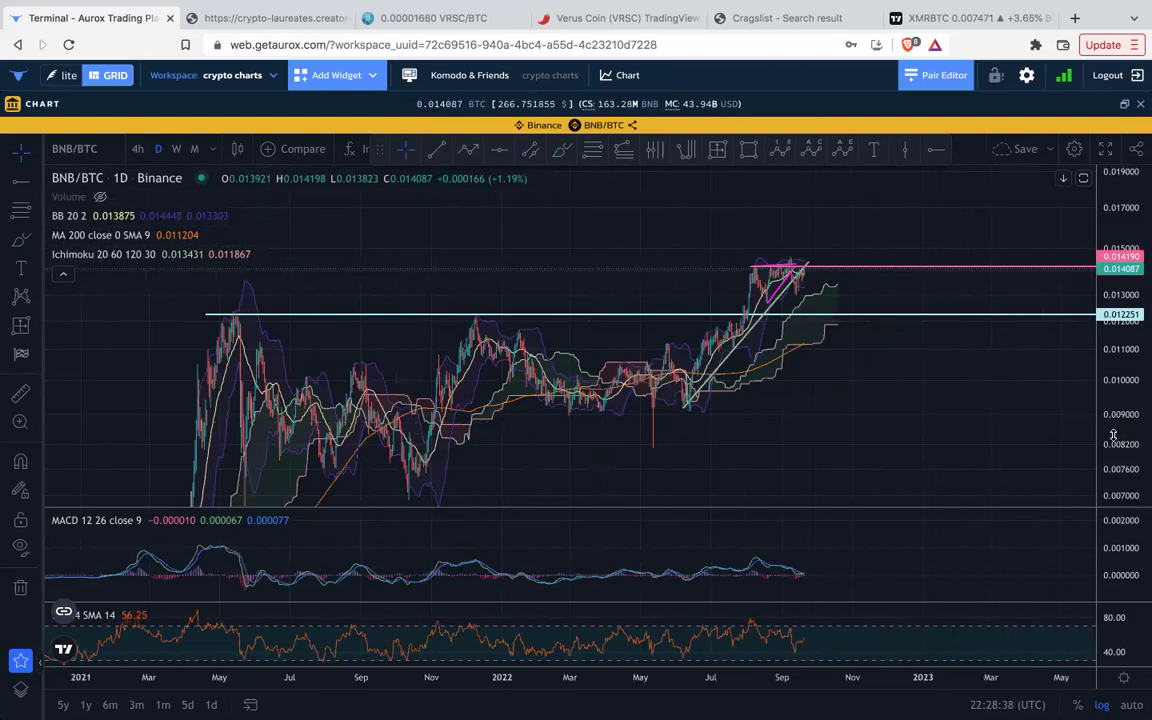
pyautogui.moveTo(1122, 455); pyautogui.dragTo(1120, 406)
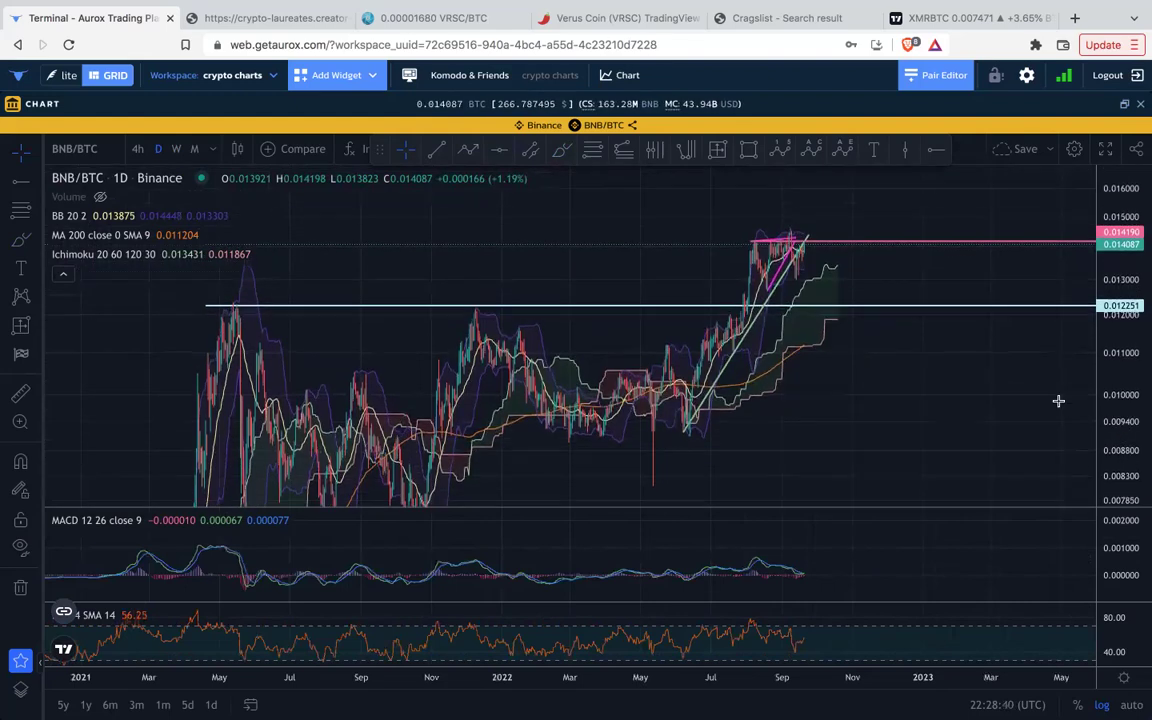
pyautogui.scroll(4, 792, 327)
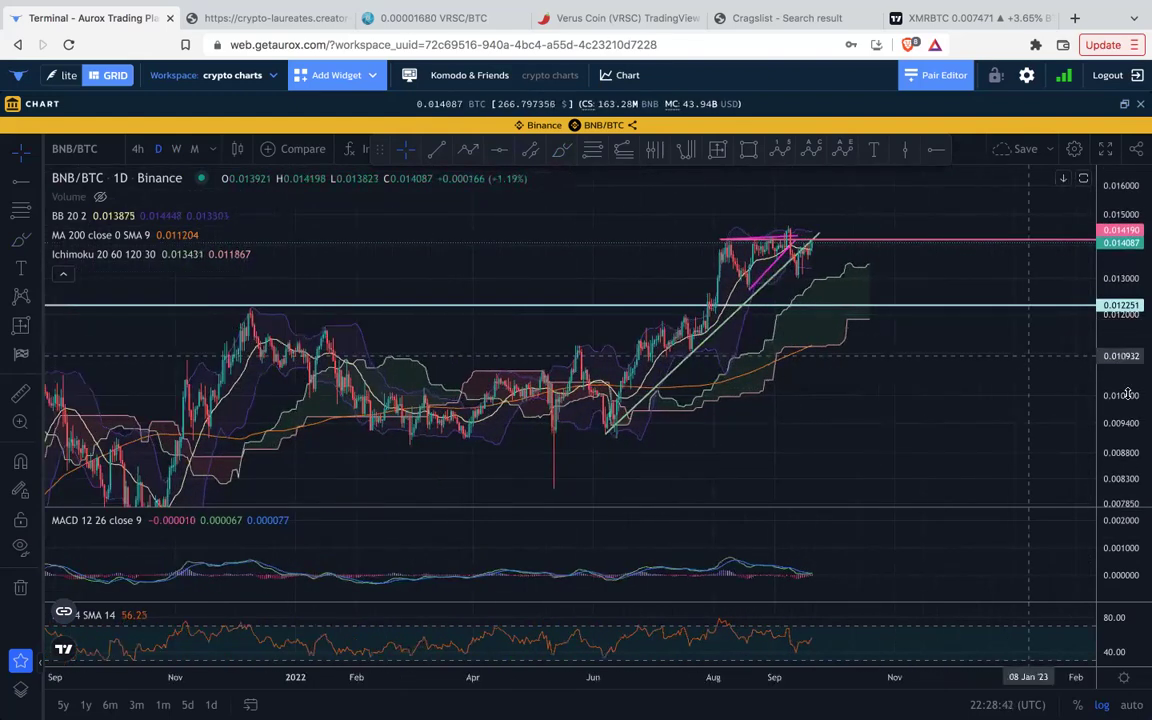
pyautogui.scroll(4, 824, 316)
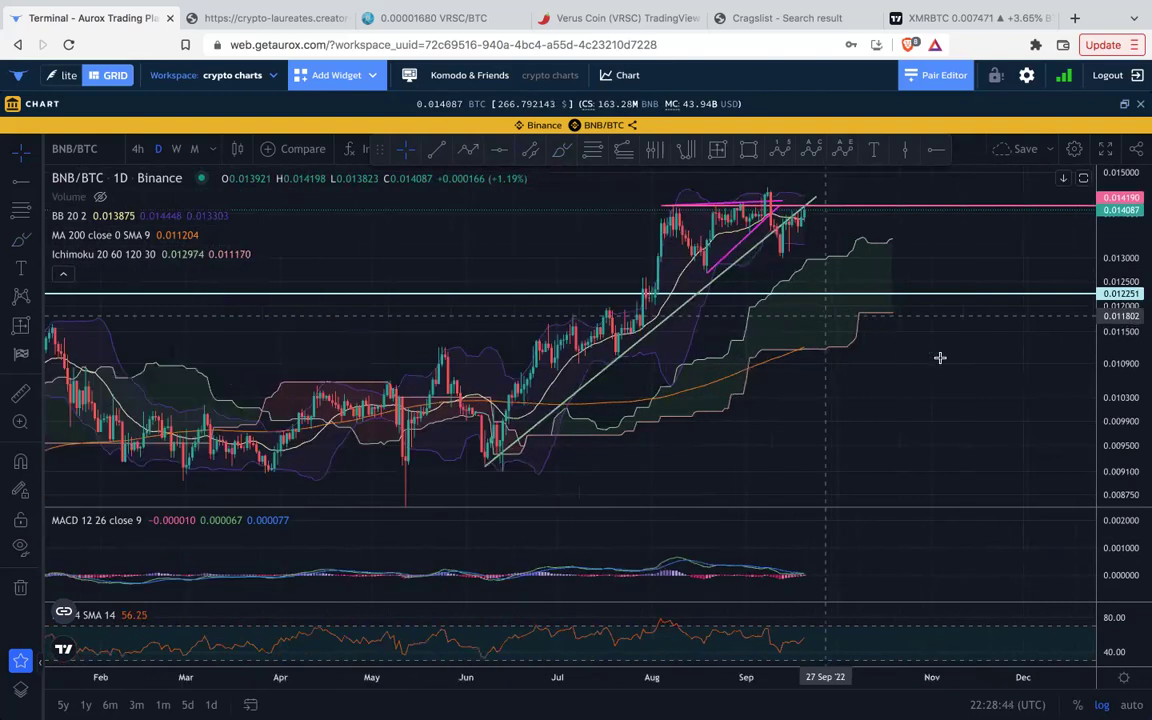
pyautogui.moveTo(895, 440); pyautogui.dragTo(862, 453)
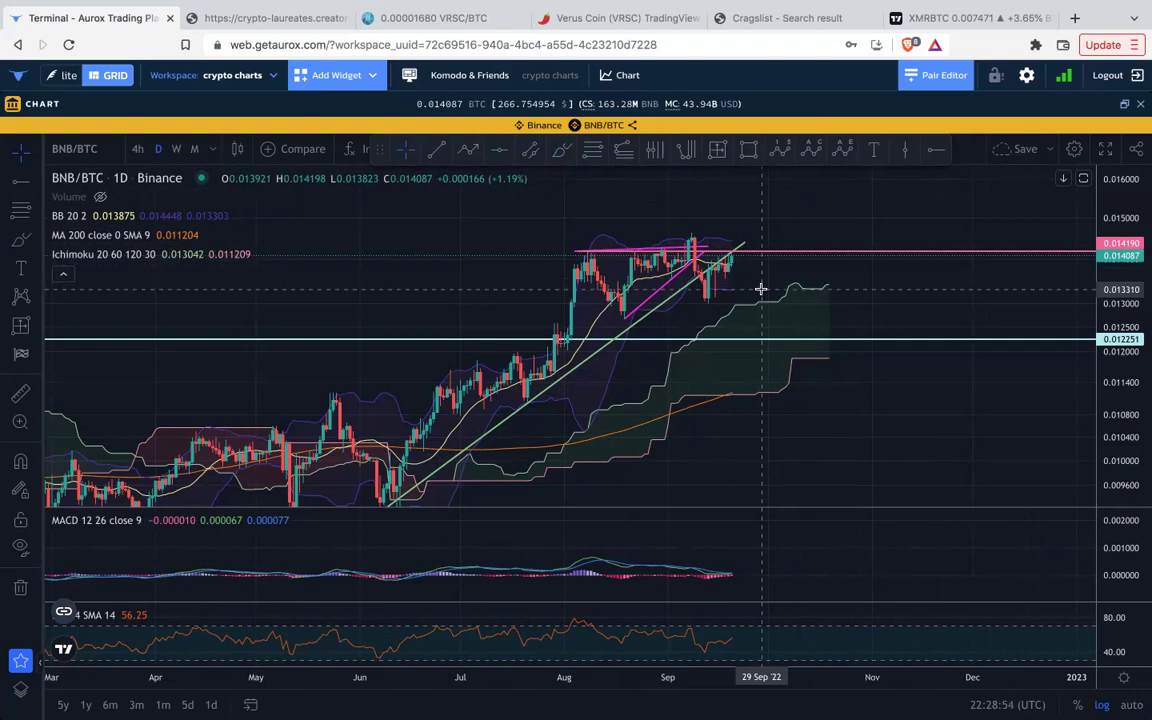
pyautogui.scroll(-5, 770, 291)
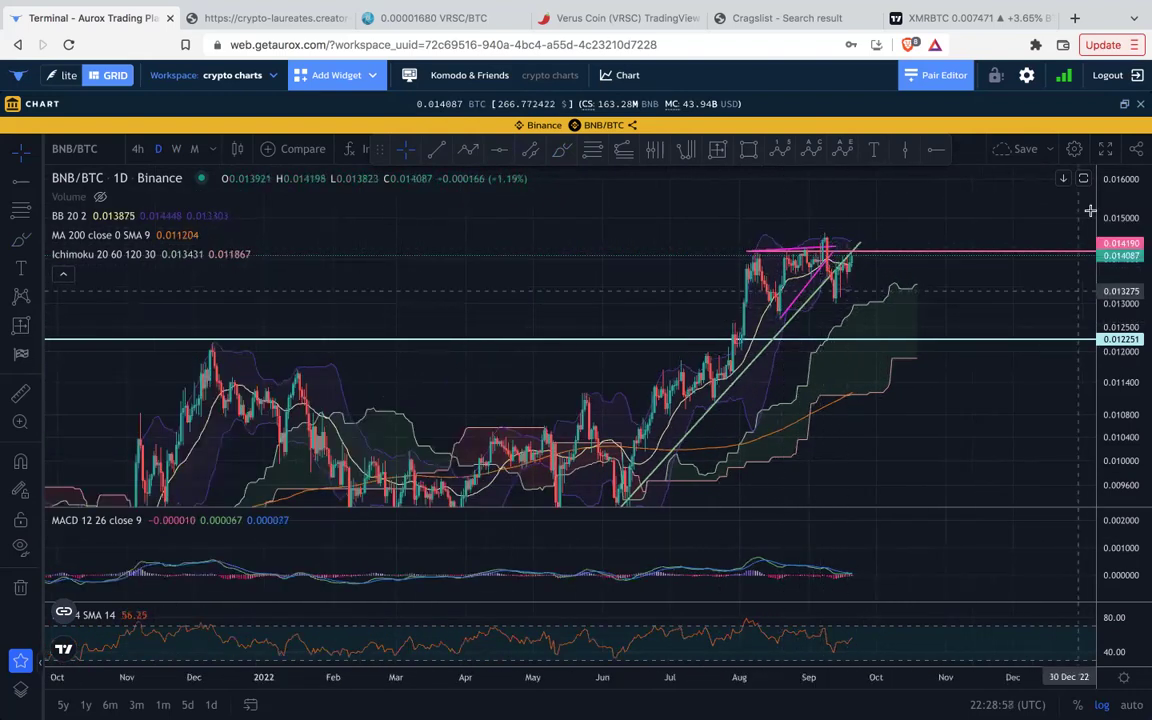
pyautogui.moveTo(1113, 312); pyautogui.dragTo(1113, 402)
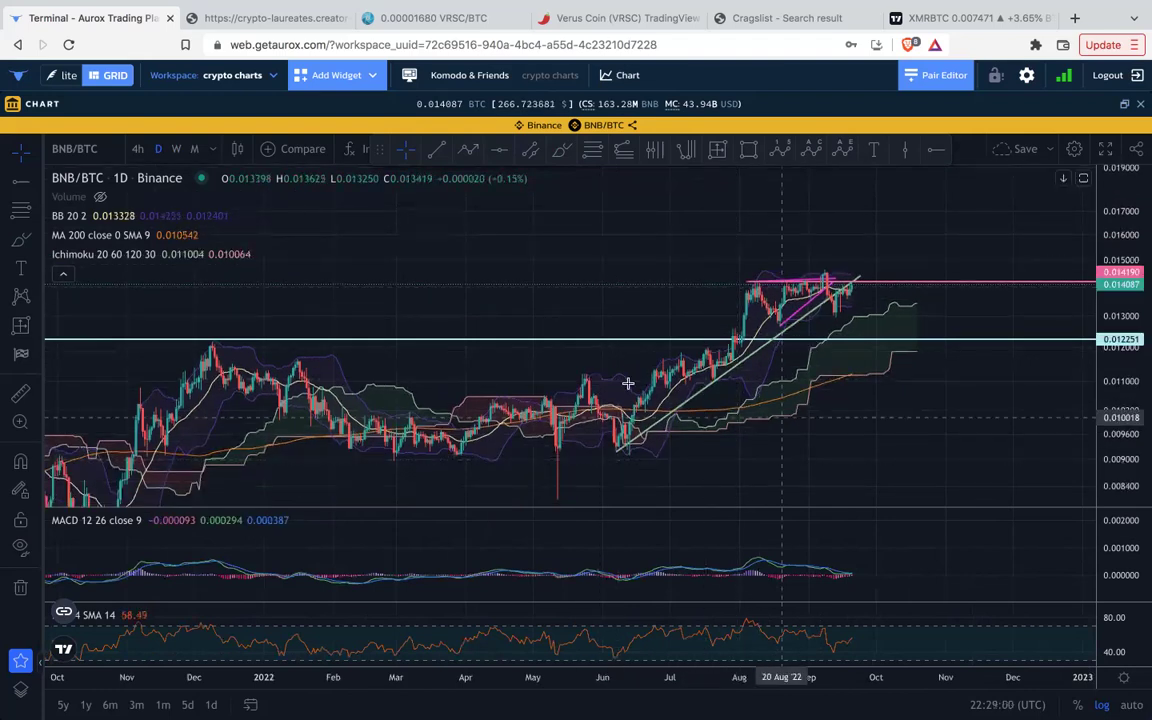
pyautogui.scroll(-4, 626, 385)
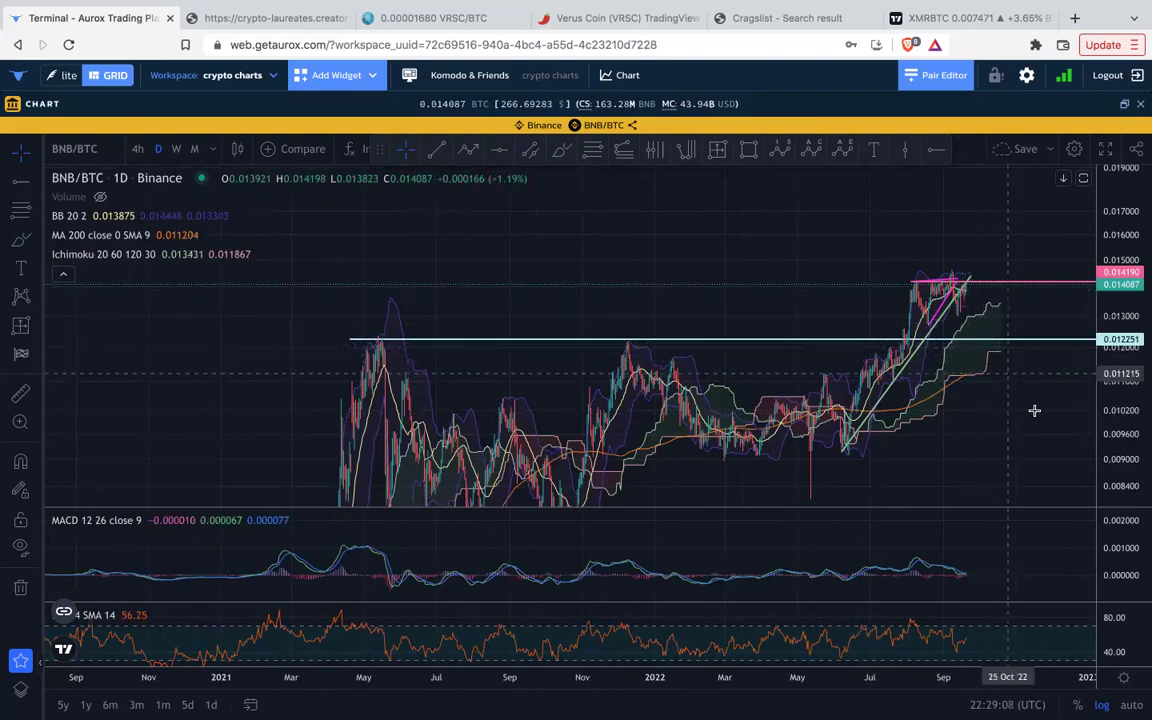
pyautogui.moveTo(1060, 420); pyautogui.dragTo(758, 392)
# Switch the BNB/BTC chart to the weekly timeframe and examine the full price history above the long-term yellow trendline.
pyautogui.click(176, 148)
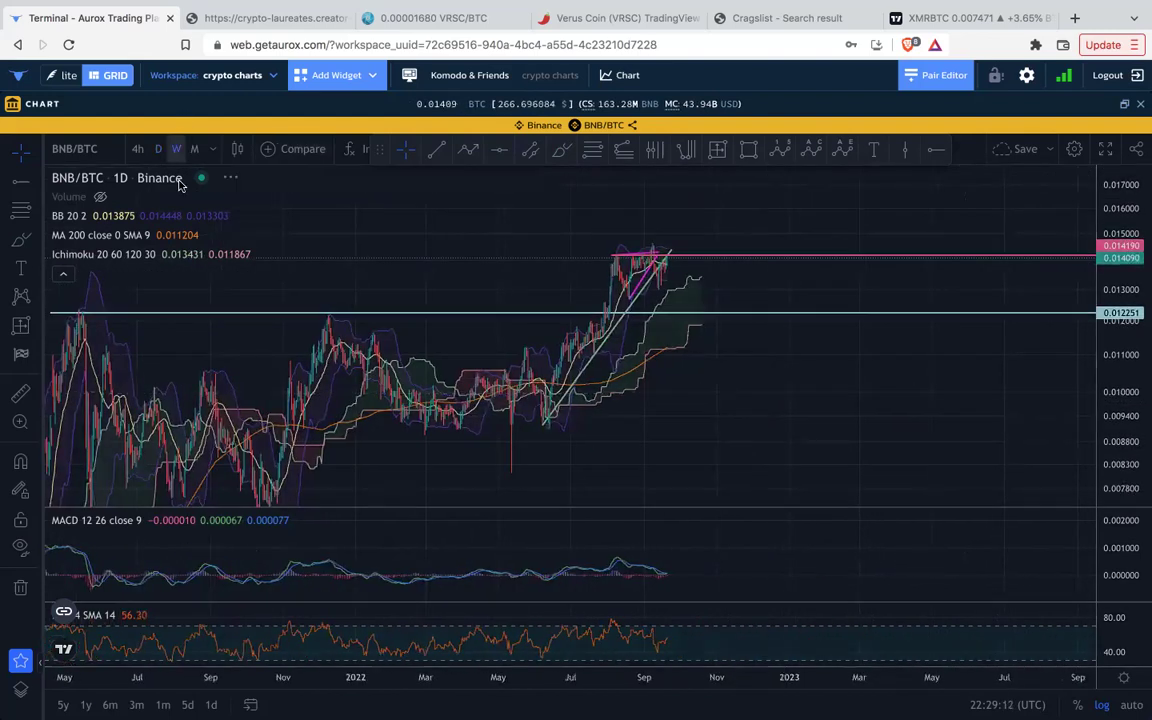
pyautogui.moveTo(1114, 222); pyautogui.dragTo(1120, 464)
pyautogui.scroll(-3, 897, 347)
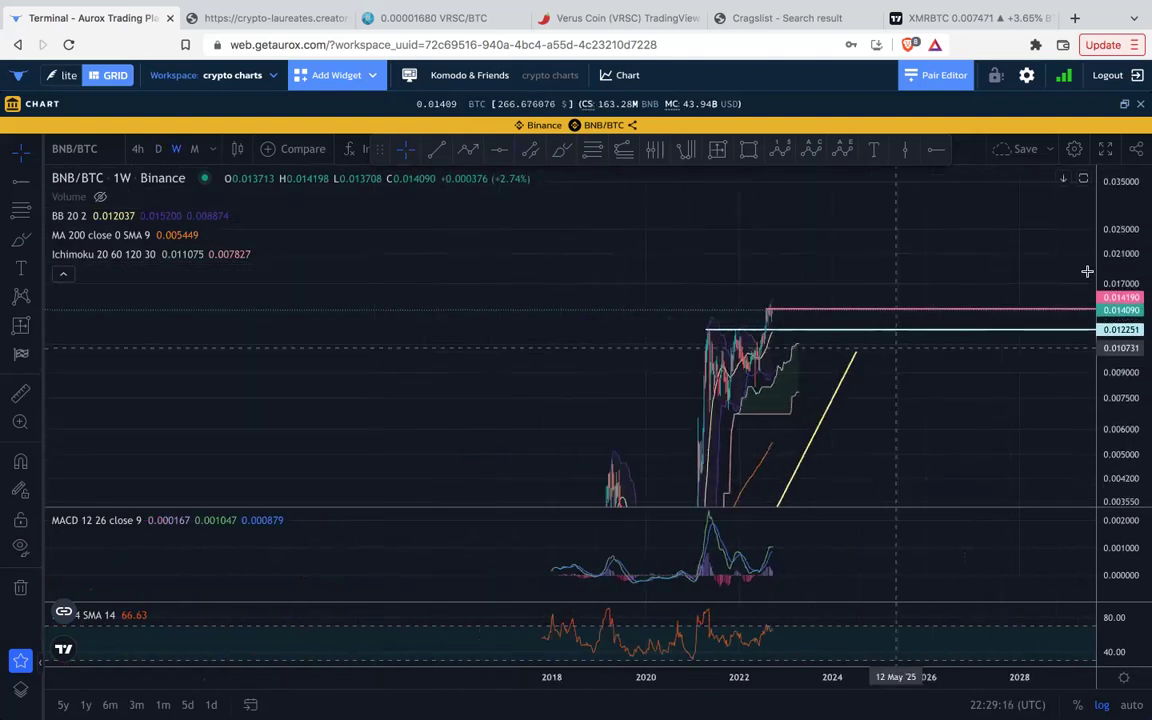
pyautogui.moveTo(1117, 312); pyautogui.dragTo(1121, 461)
pyautogui.moveTo(936, 405); pyautogui.dragTo(895, 338)
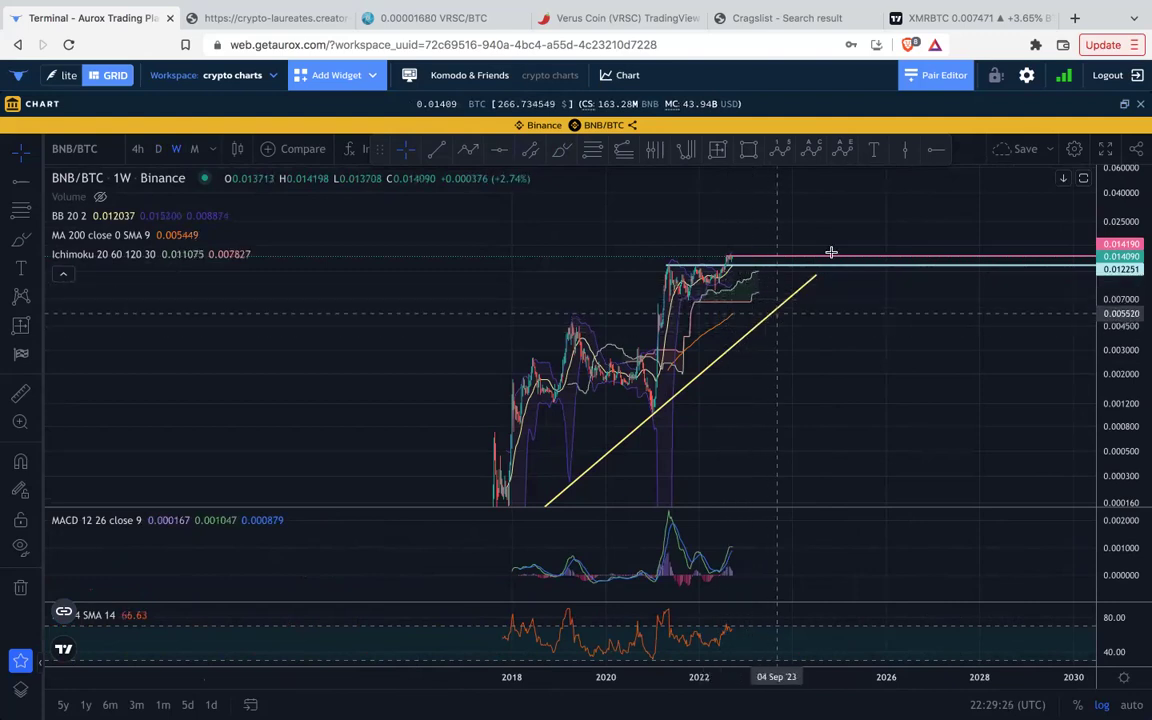
pyautogui.moveTo(1118, 245); pyautogui.dragTo(1114, 328)
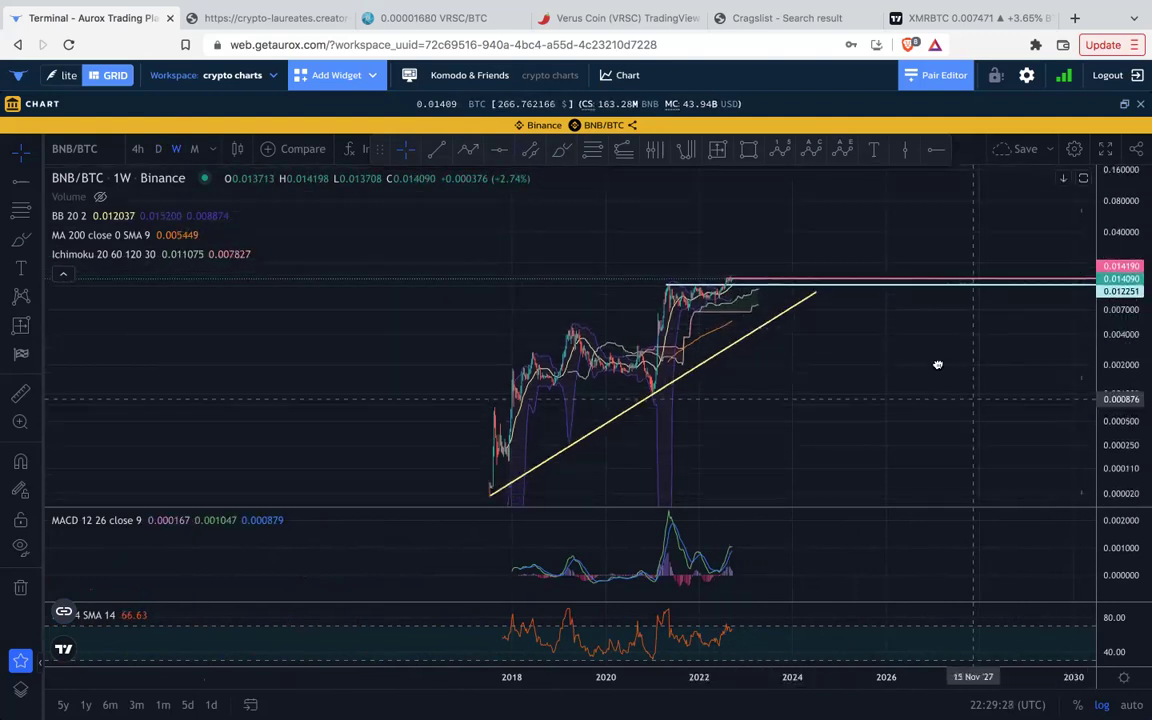
pyautogui.moveTo(942, 369); pyautogui.dragTo(933, 358)
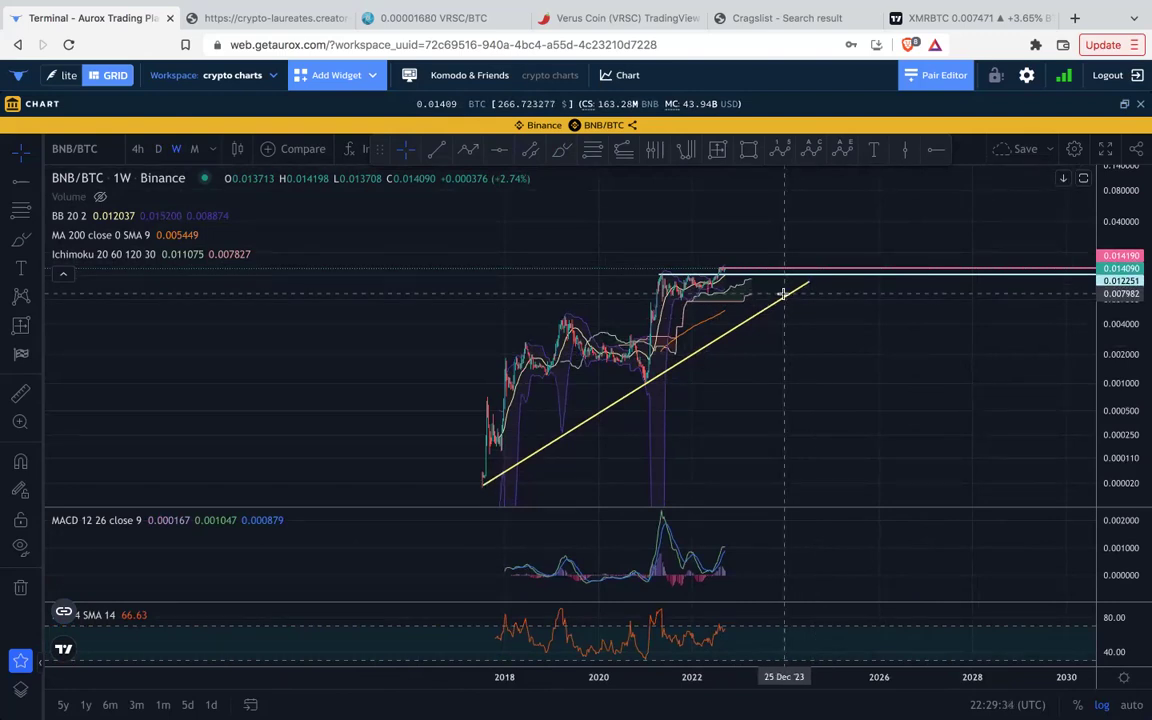
pyautogui.scroll(-3, 781, 293)
pyautogui.moveTo(868, 345); pyautogui.dragTo(759, 333)
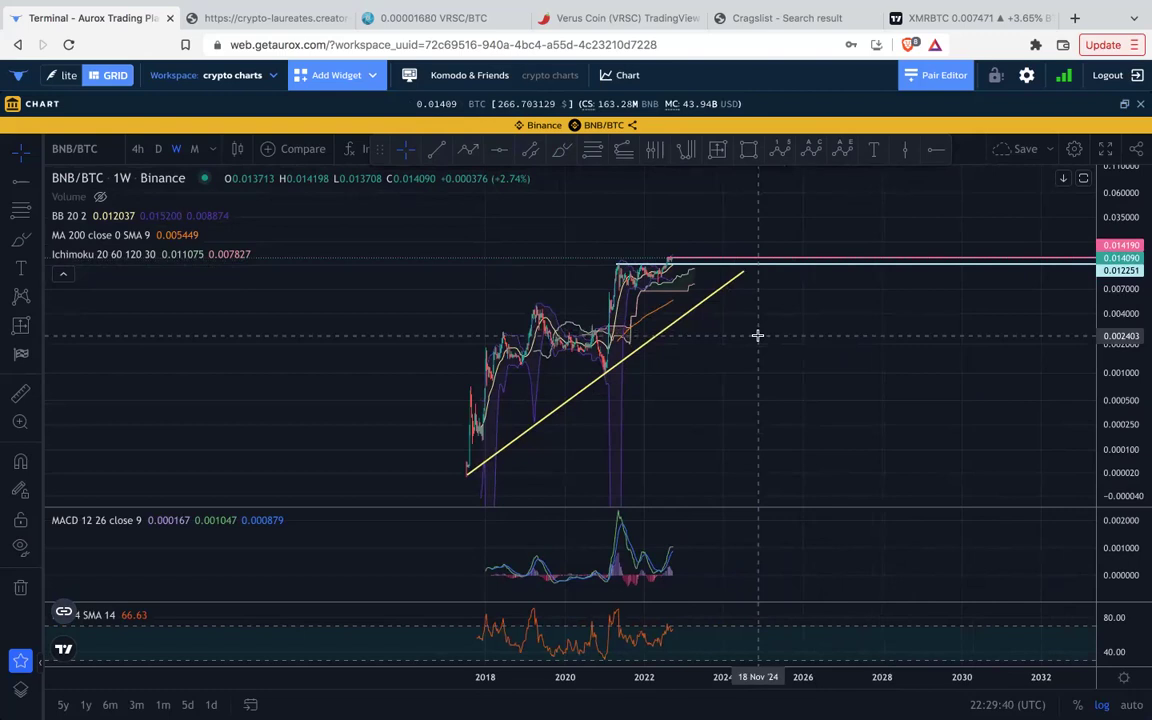
# Minimize the BNB/BTC chart widget and open the Binance LINK/BTC chart maximized.
pyautogui.click(1124, 104)
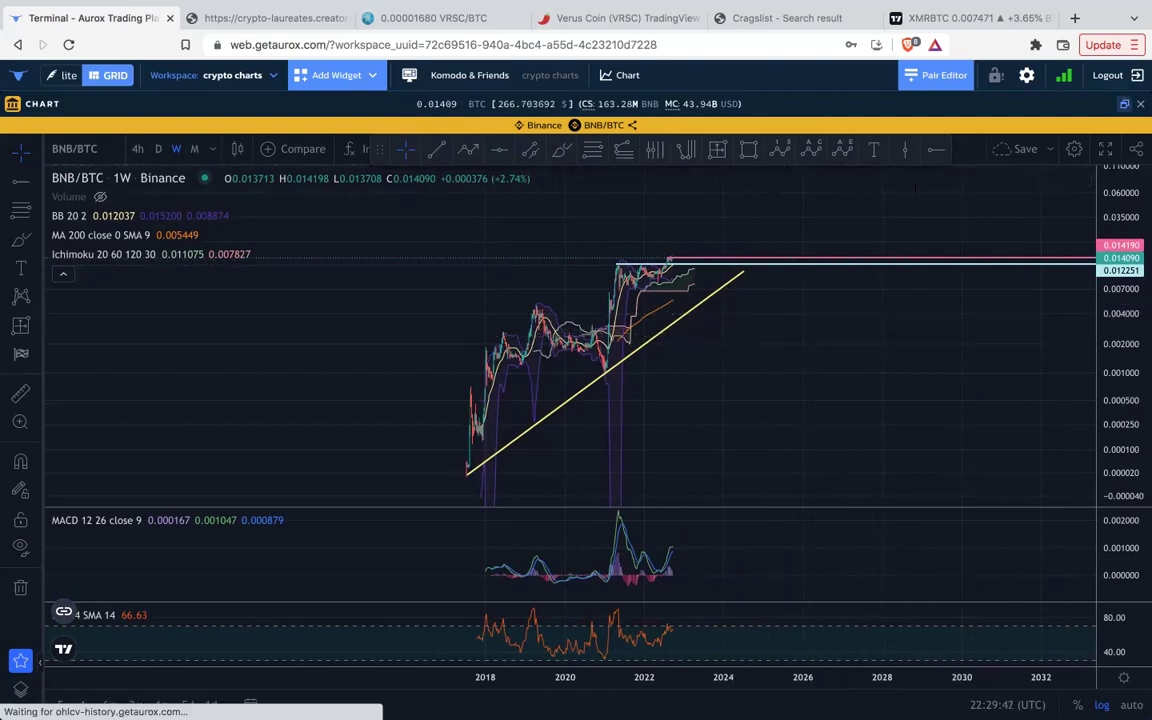
pyautogui.click(529, 365)
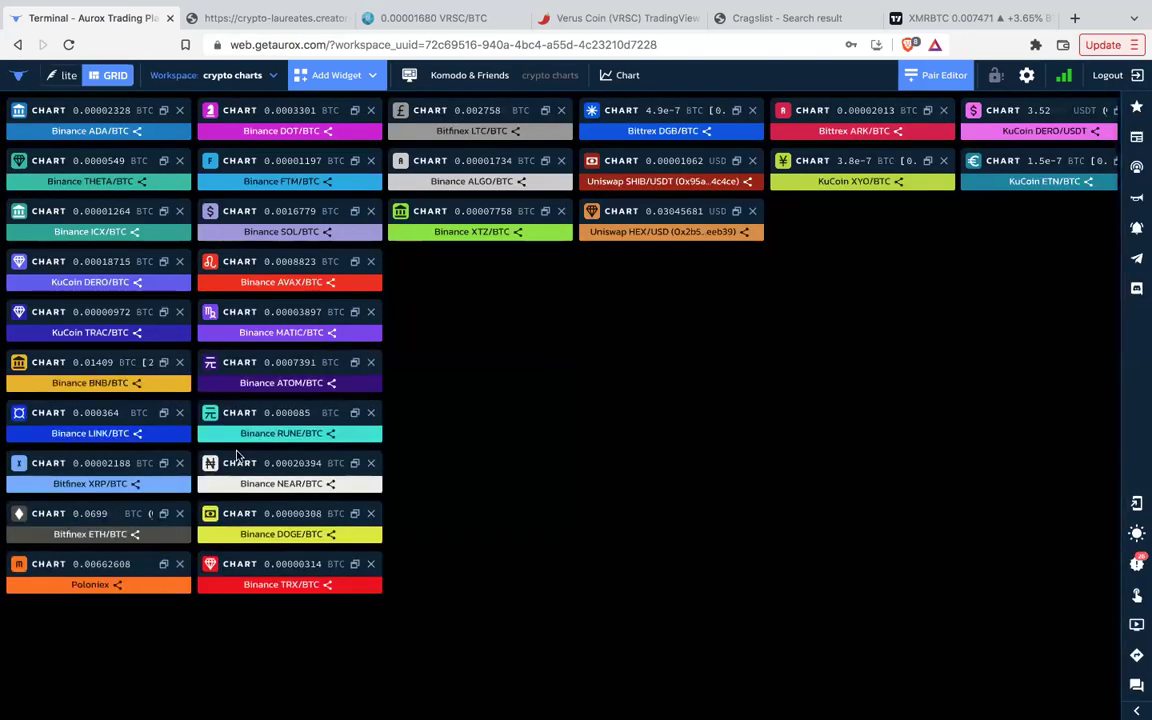
pyautogui.click(164, 415)
pyautogui.click(545, 413)
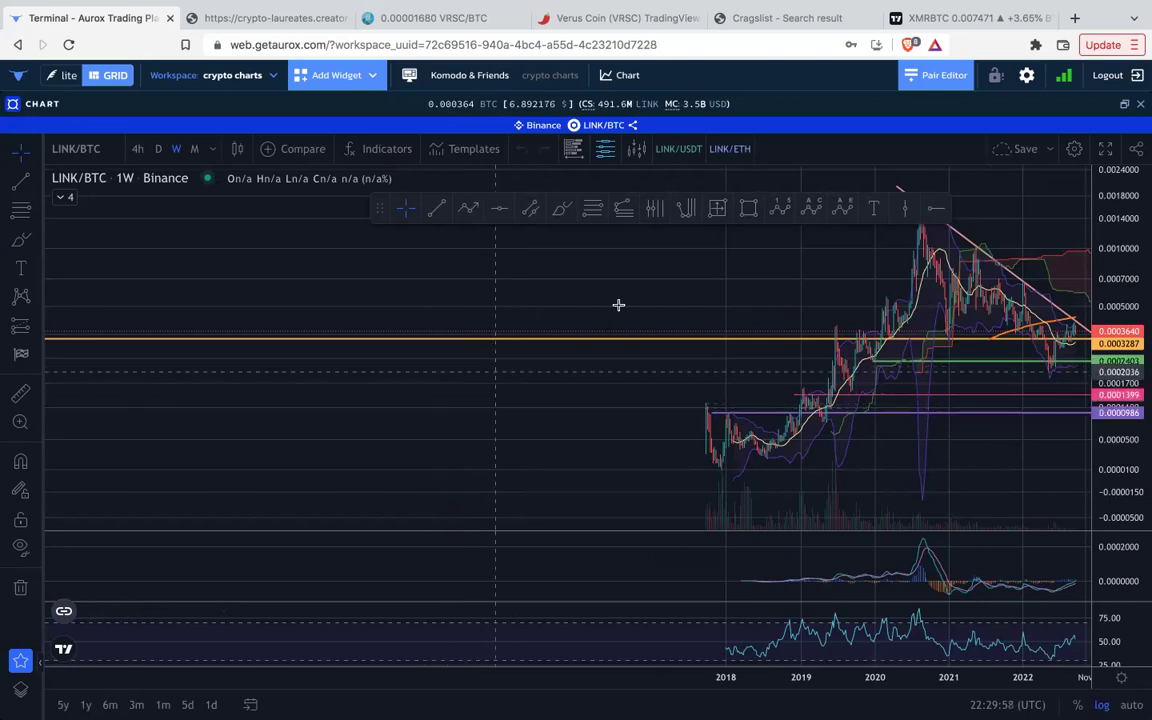
# Sketch a brush path from the latest LINK/BTC price down to the pink 0.0001399 level and back along it to 2019, and undo it.
pyautogui.moveTo(550, 290); pyautogui.dragTo(190, 306)
pyautogui.scroll(2, 548, 316)
pyautogui.scroll(2, 548, 316)
pyautogui.moveTo(694, 274); pyautogui.dragTo(801, 310)
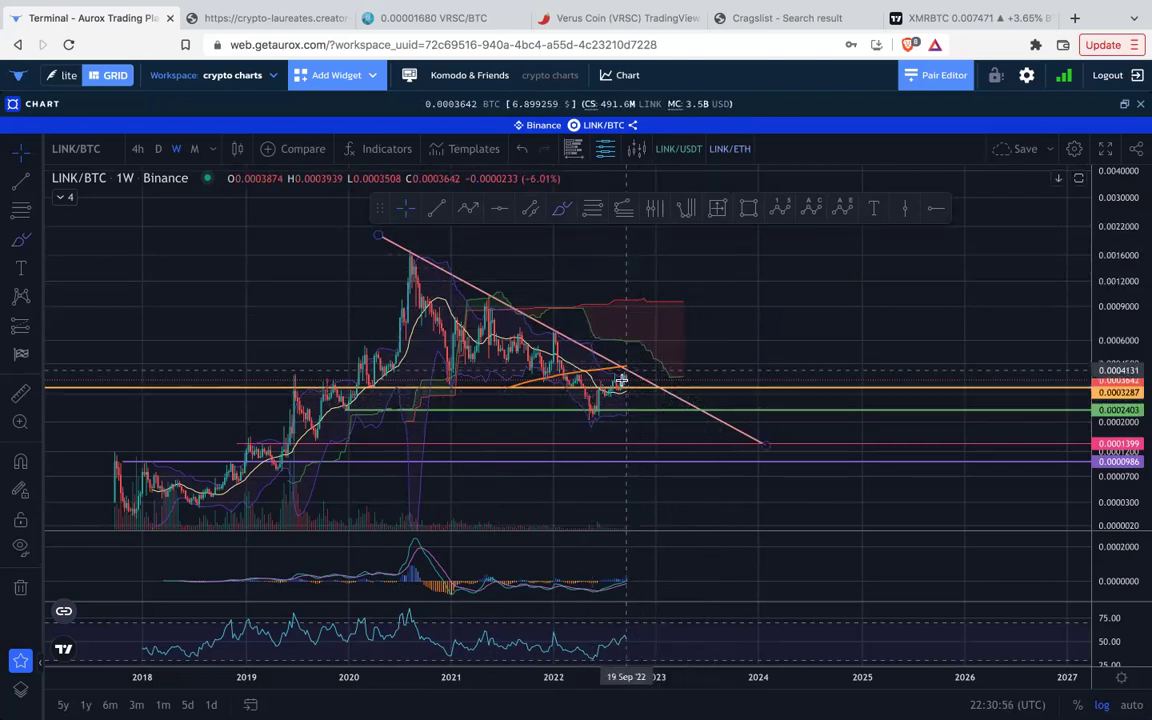
pyautogui.click(624, 377)
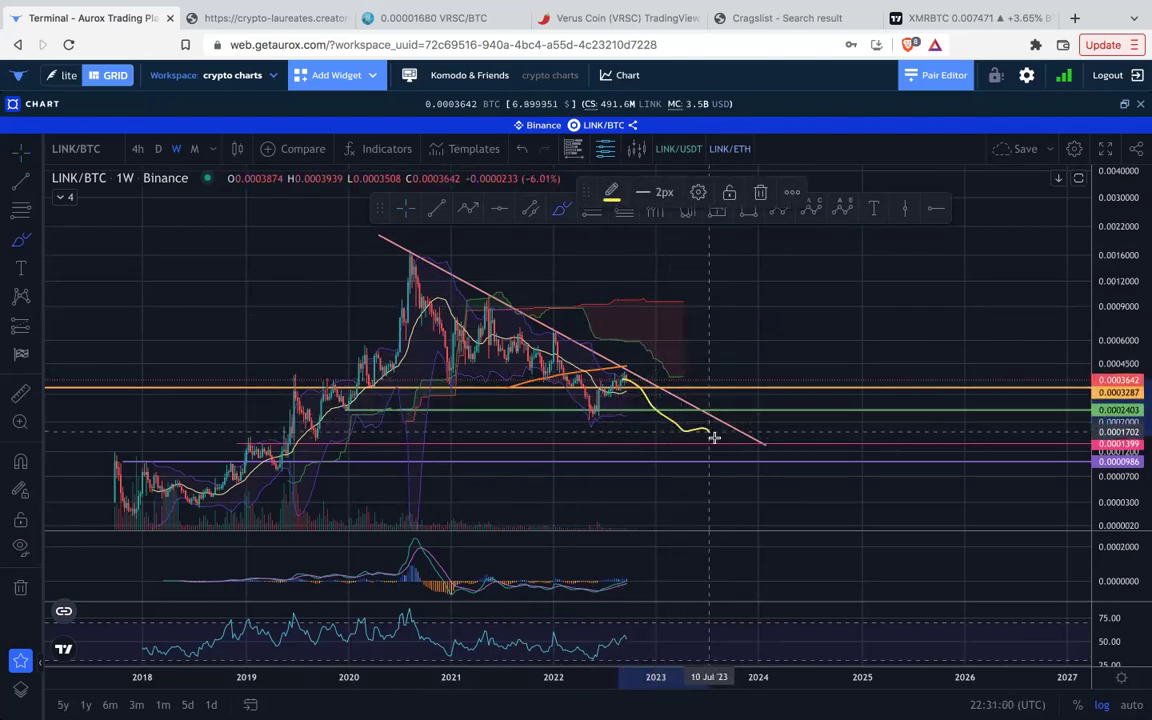
pyautogui.moveTo(612, 447); pyautogui.dragTo(297, 443)
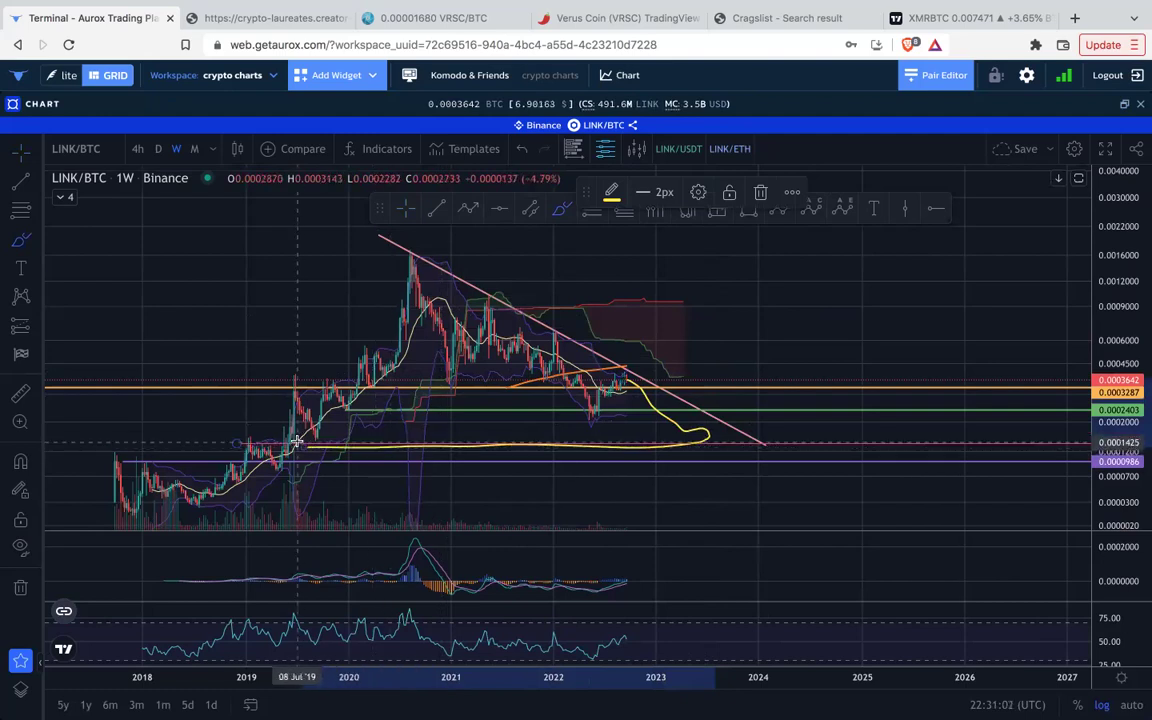
pyautogui.press('super+z')
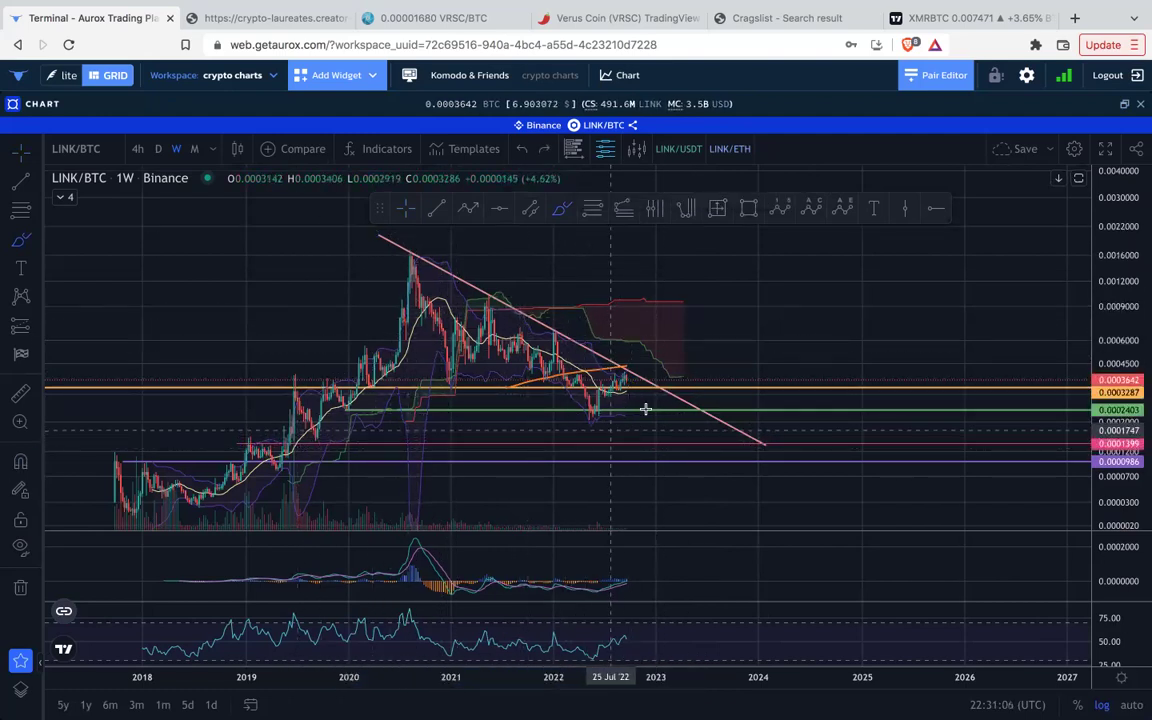
# Mark the latest LINK/BTC price at the descending trendline with short brush strokes, and undo them.
pyautogui.moveTo(642, 366)
pyautogui.mouseDown()
pyautogui.moveTo(620, 385)
pyautogui.moveTo(625, 366)
pyautogui.mouseUp()
pyautogui.hotkey('ctrl', 'z')
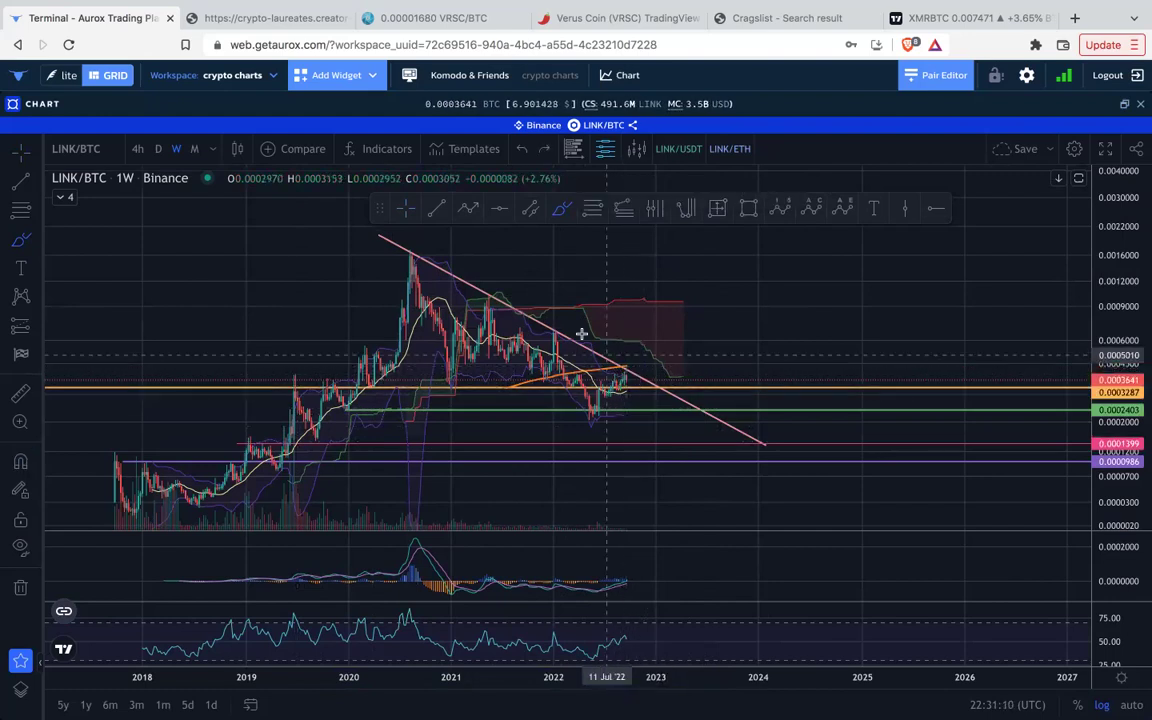
pyautogui.moveTo(626, 372); pyautogui.dragTo(642, 398)
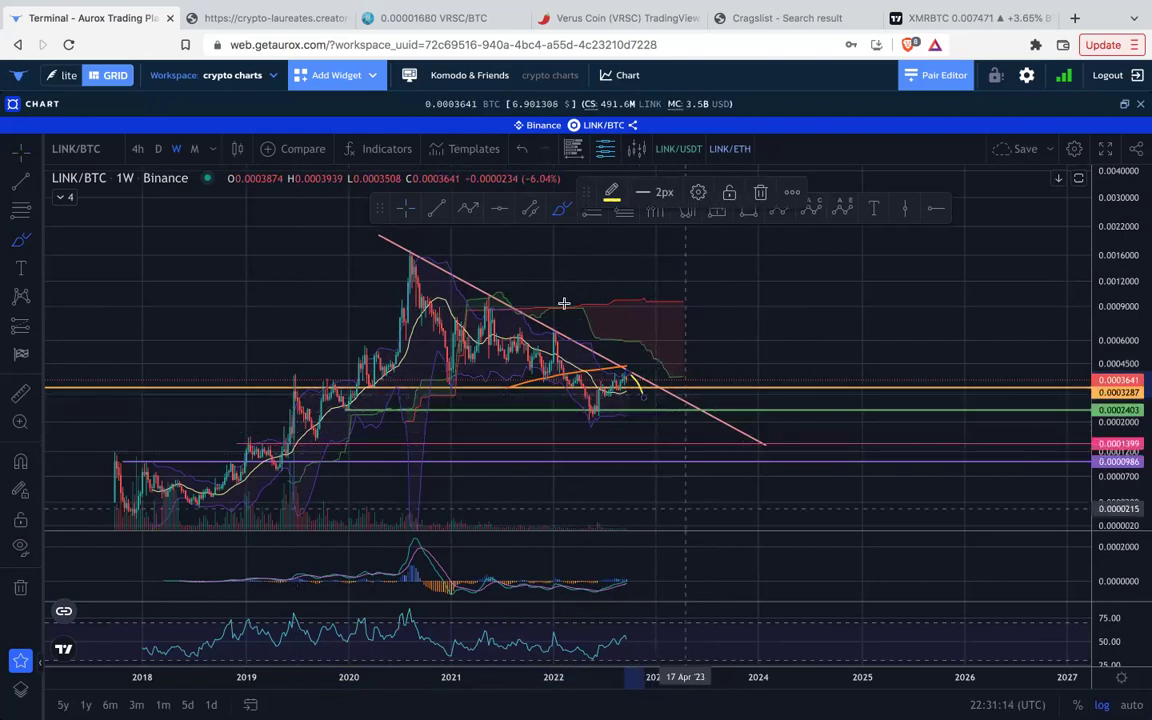
pyautogui.press('super+z')
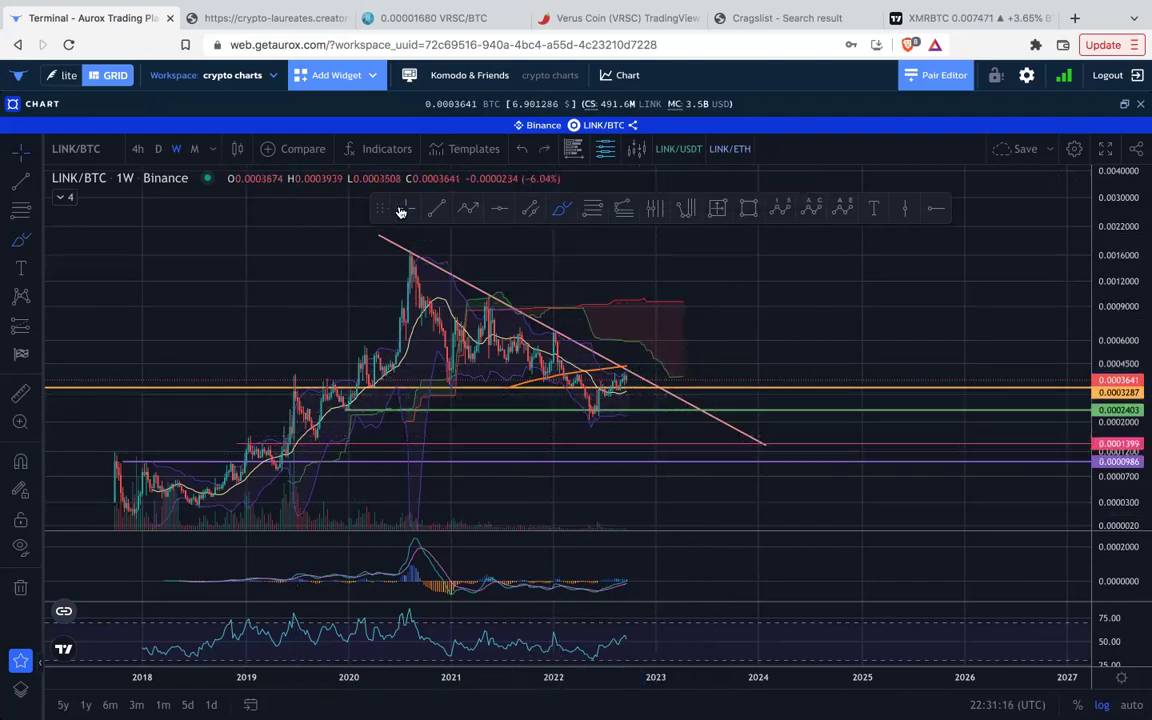
# Enlarge the LINK/BTC MACD pane to inspect its weekly crossover near the zero line, and restore the full chart layout.
pyautogui.doubleClick(722, 575)
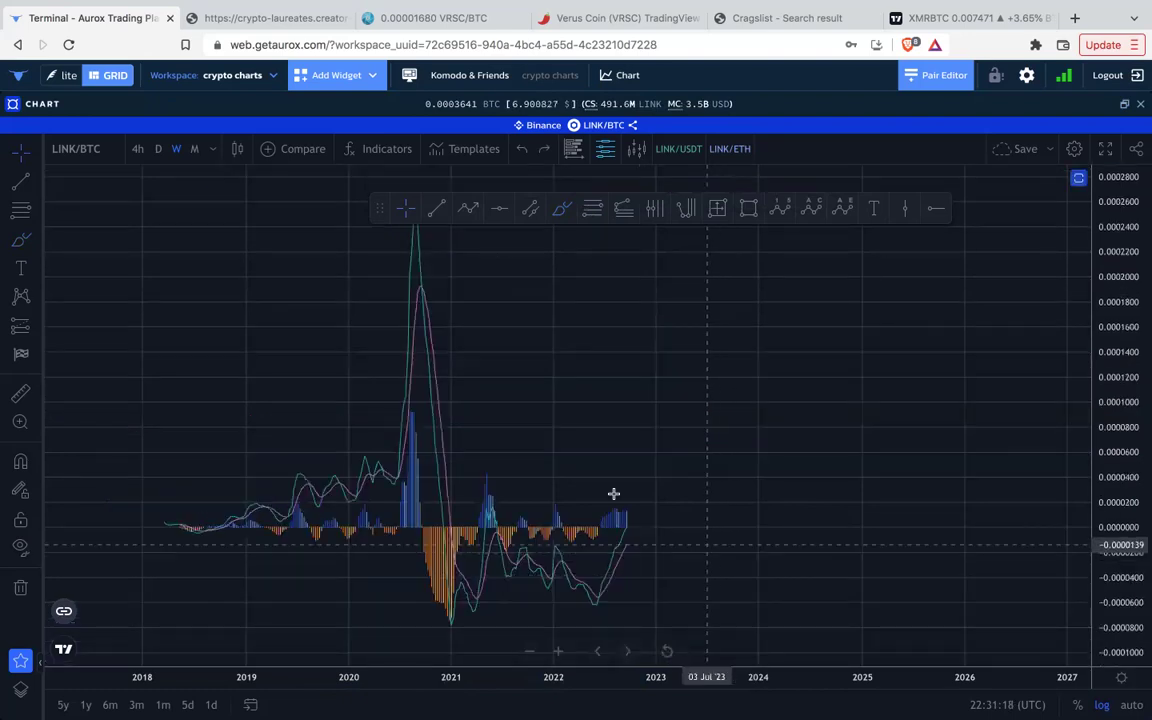
pyautogui.doubleClick(802, 493)
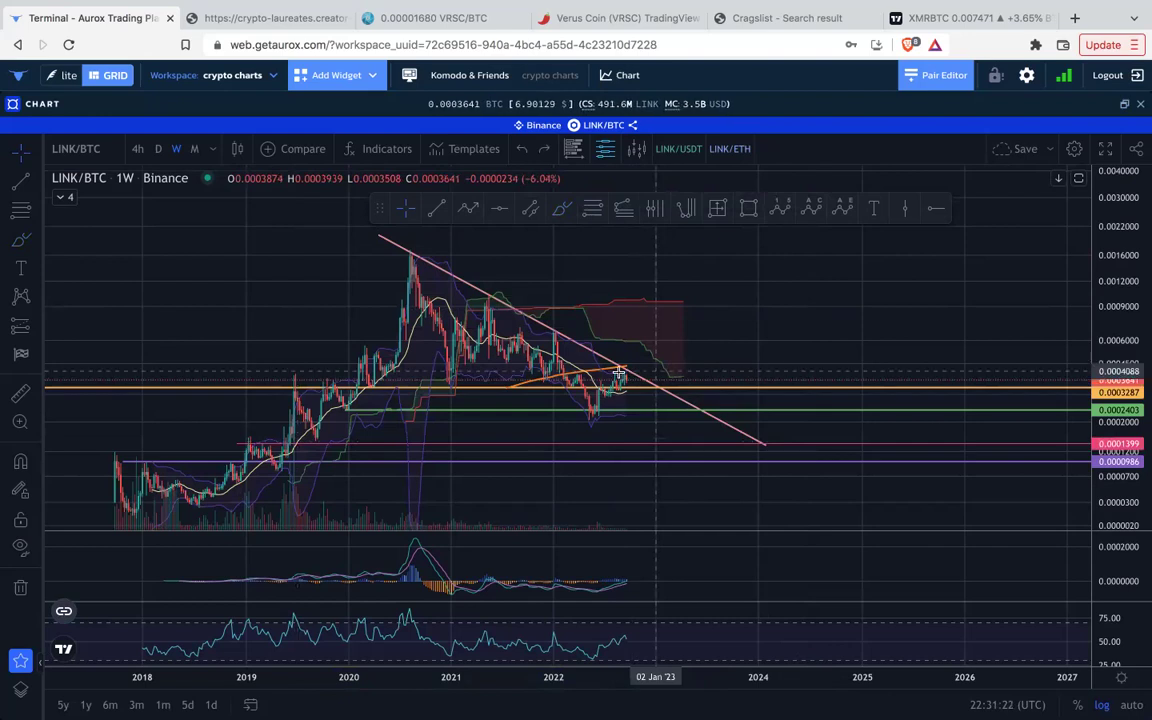
# Sketch a brush projection rising above the descending trendline, dipping to the green 0.0002403 level and recovering to the orange 0.0003287 level, and delete it.
pyautogui.click(564, 211)
pyautogui.moveTo(630, 383)
pyautogui.mouseDown()
pyautogui.moveTo(653, 362)
pyautogui.moveTo(688, 405)
pyautogui.moveTo(711, 408)
pyautogui.moveTo(749, 407)
pyautogui.moveTo(764, 387)
pyautogui.mouseUp()
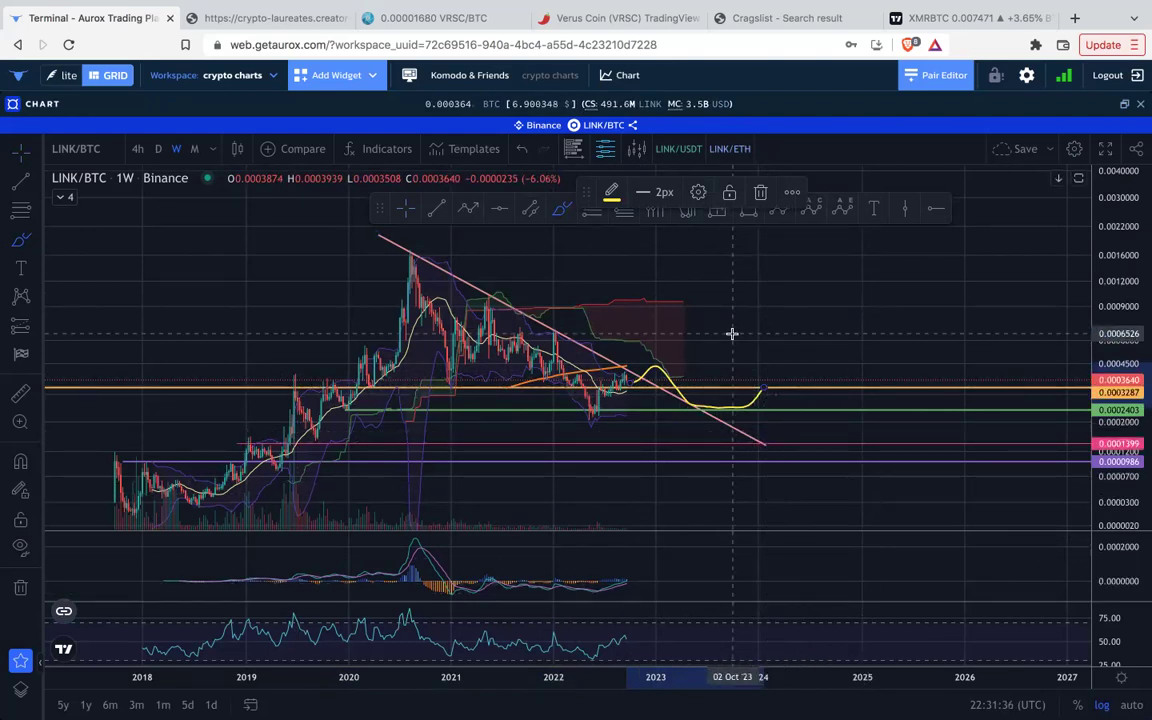
pyautogui.press('Delete')
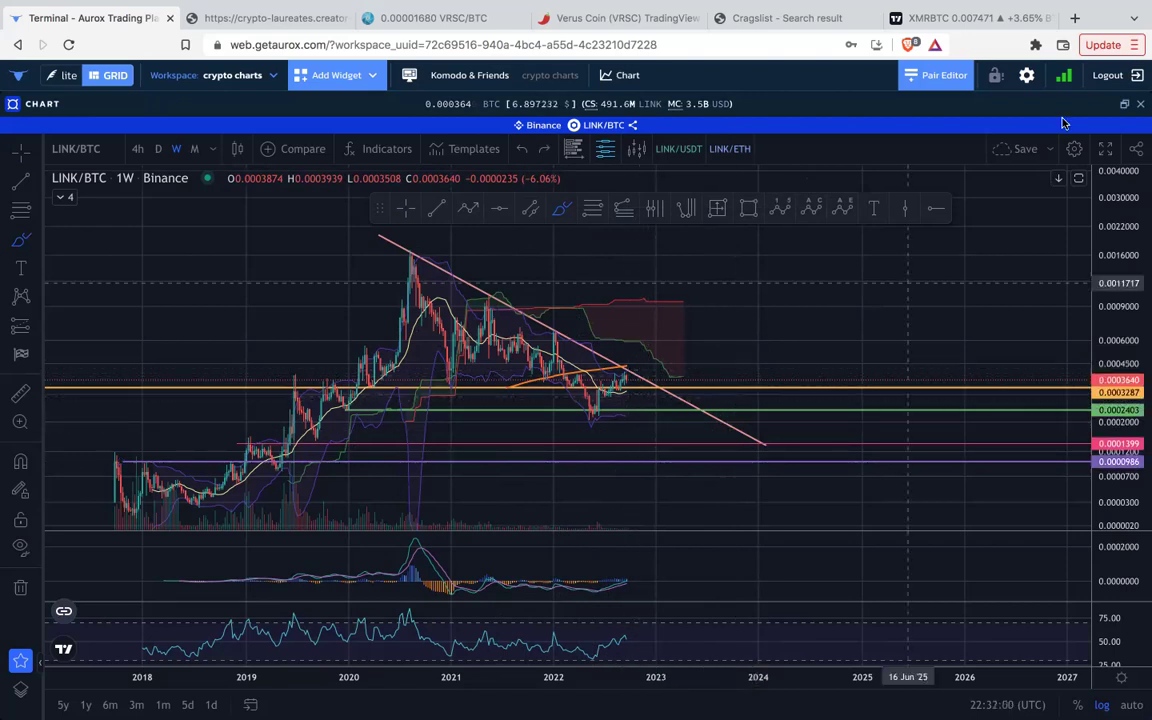
# Collapse the LINK/BTC chart and open the Bitfinex XRP/BTC chart full size on the weekly timeframe.
pyautogui.click(1127, 107)
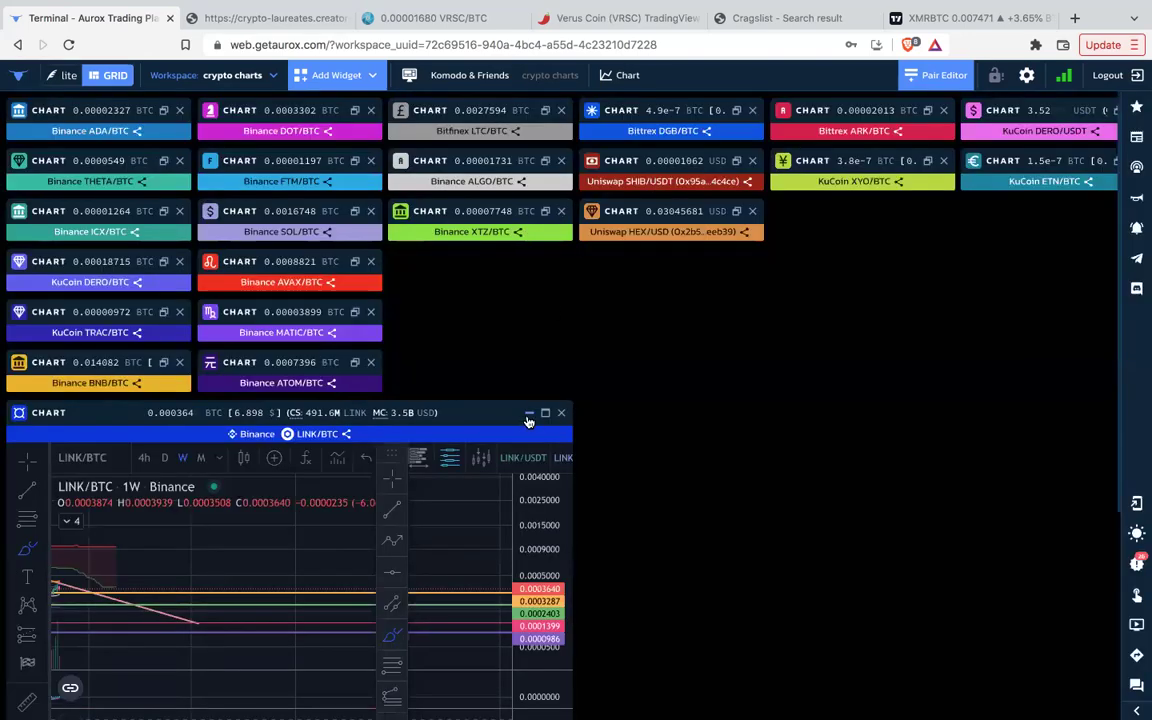
pyautogui.click(529, 414)
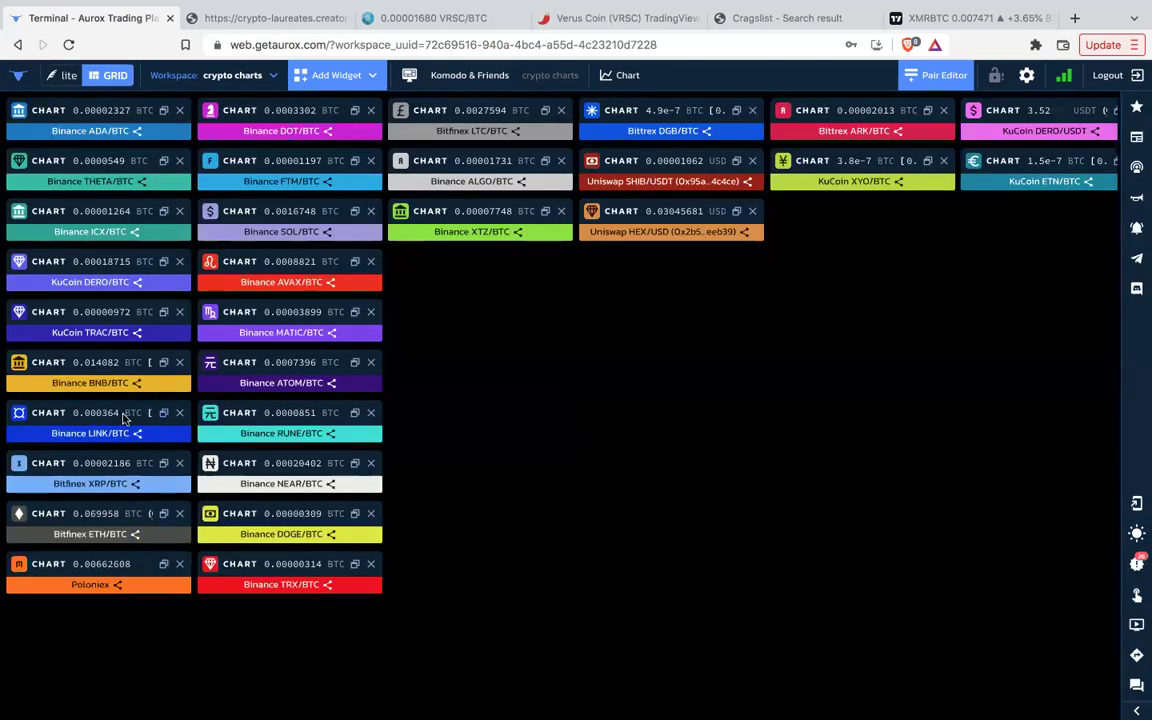
pyautogui.click(165, 464)
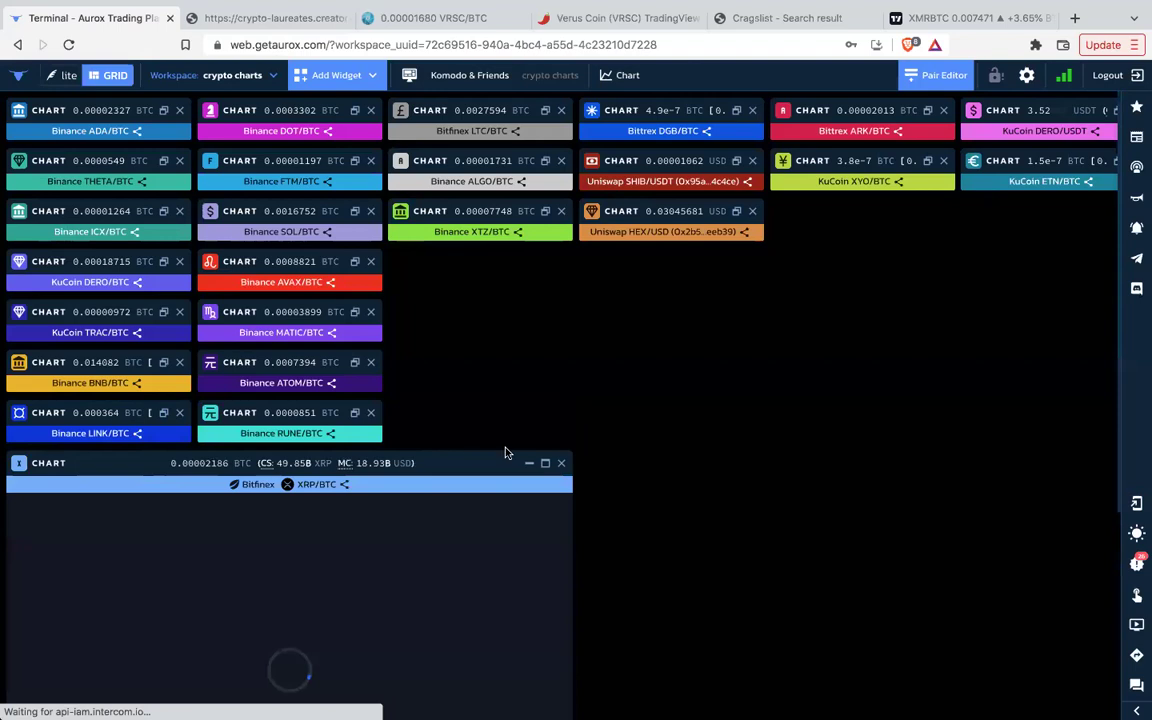
pyautogui.click(545, 466)
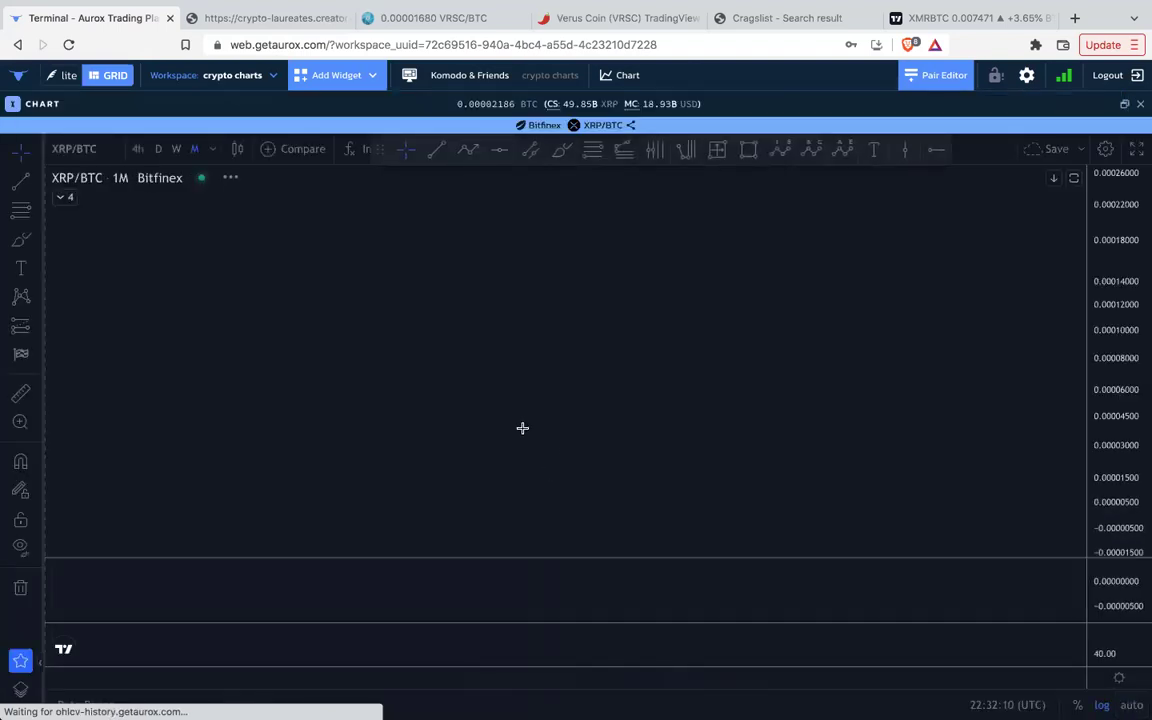
pyautogui.click(176, 150)
# Examine the XRP/BTC weekly breakout from the red falling wedge between the orange 0.00001586 and pink 0.00002318 levels.
pyautogui.moveTo(796, 310); pyautogui.dragTo(457, 233)
pyautogui.scroll(-5, 456, 232)
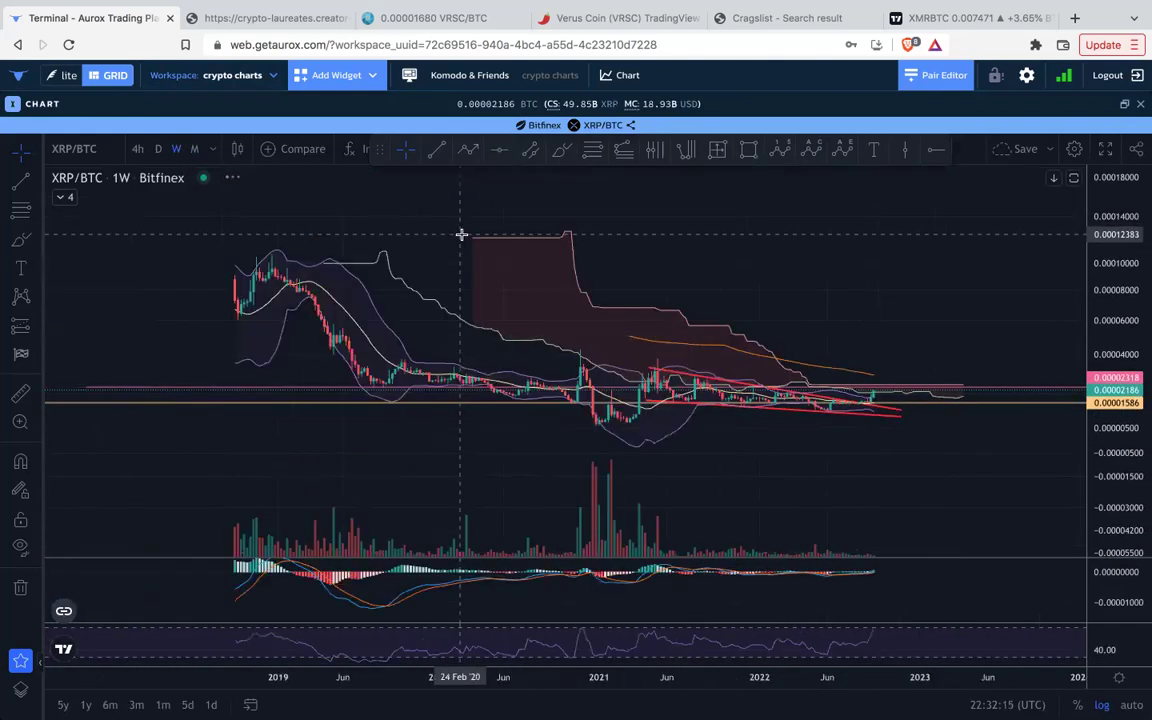
pyautogui.moveTo(932, 461); pyautogui.dragTo(682, 470)
pyautogui.moveTo(1124, 485); pyautogui.dragTo(1092, 275)
pyautogui.scroll(2, 641, 307)
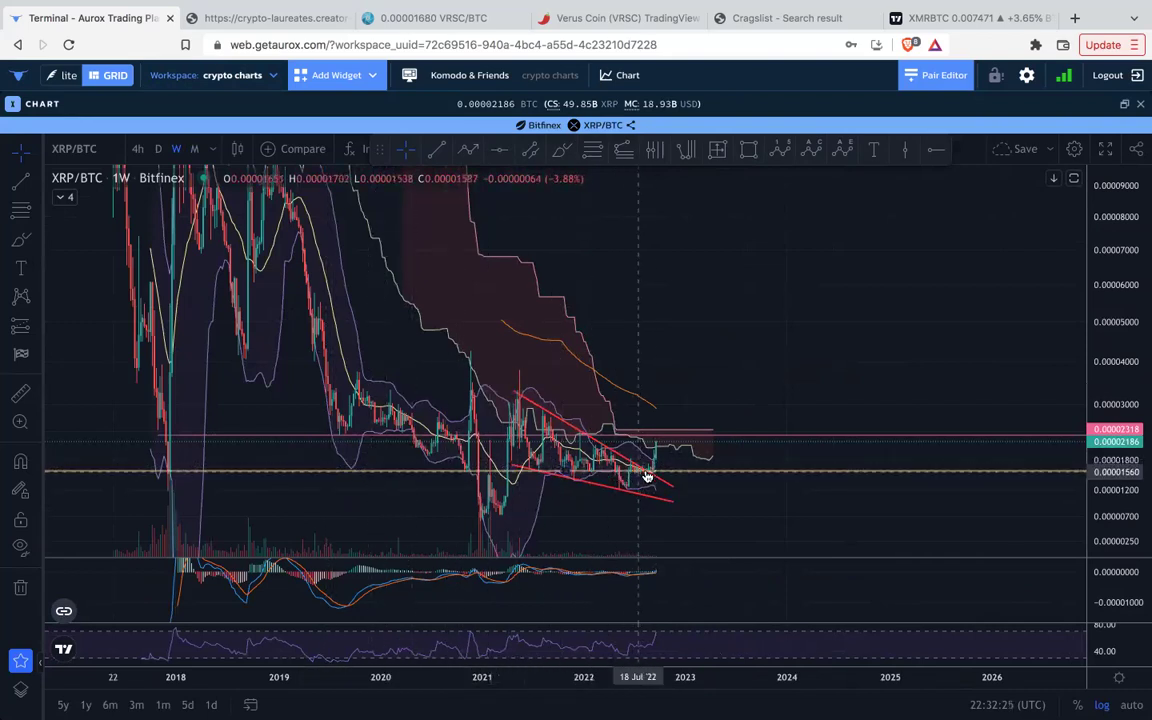
pyautogui.moveTo(1112, 514); pyautogui.dragTo(1113, 382)
pyautogui.moveTo(892, 374); pyautogui.dragTo(898, 183)
pyautogui.scroll(3, 700, 238)
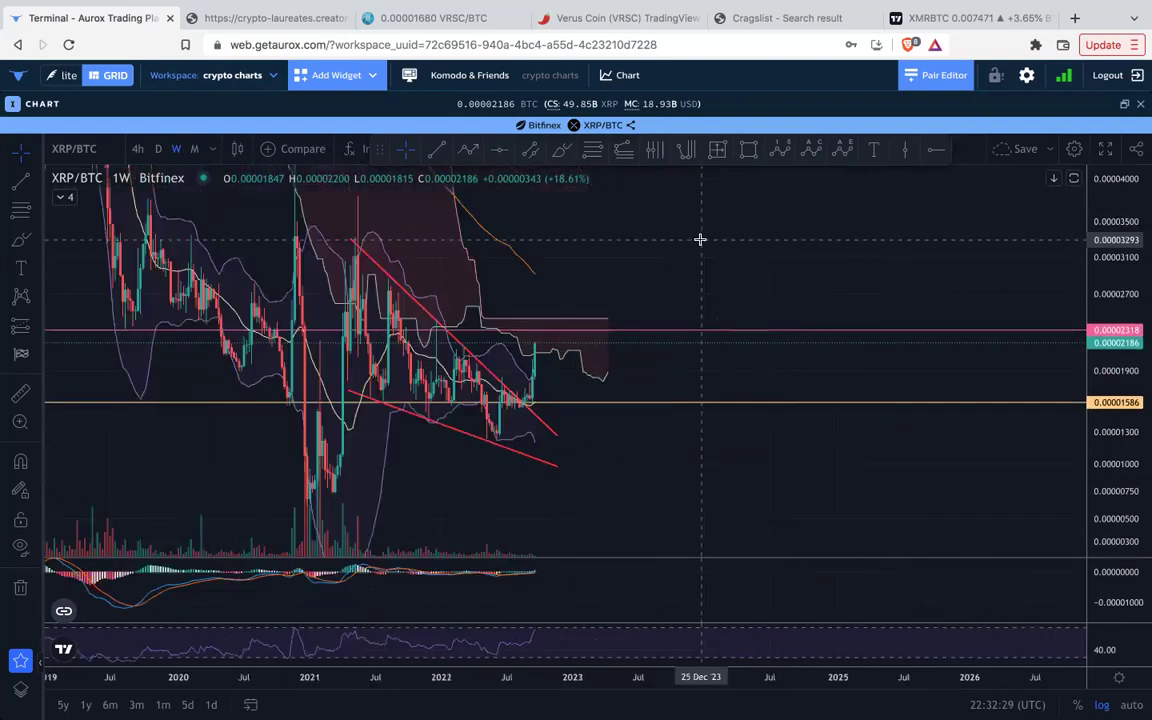
pyautogui.moveTo(720, 227); pyautogui.dragTo(784, 250)
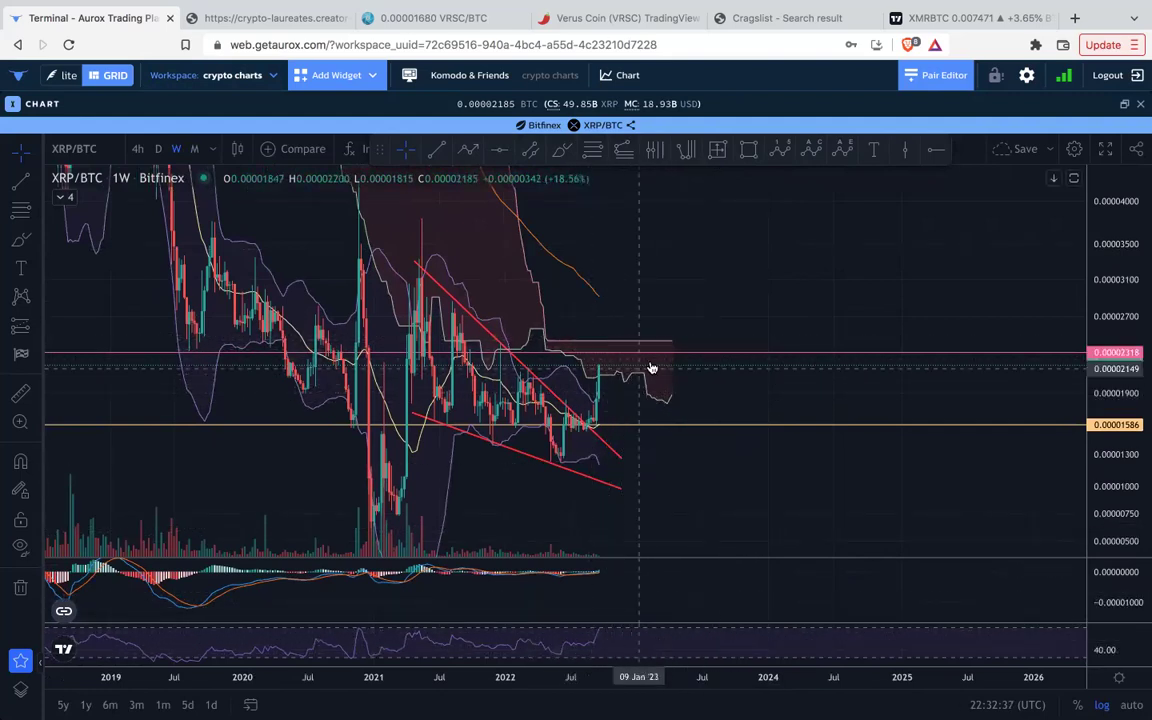
pyautogui.scroll(-2, 645, 356)
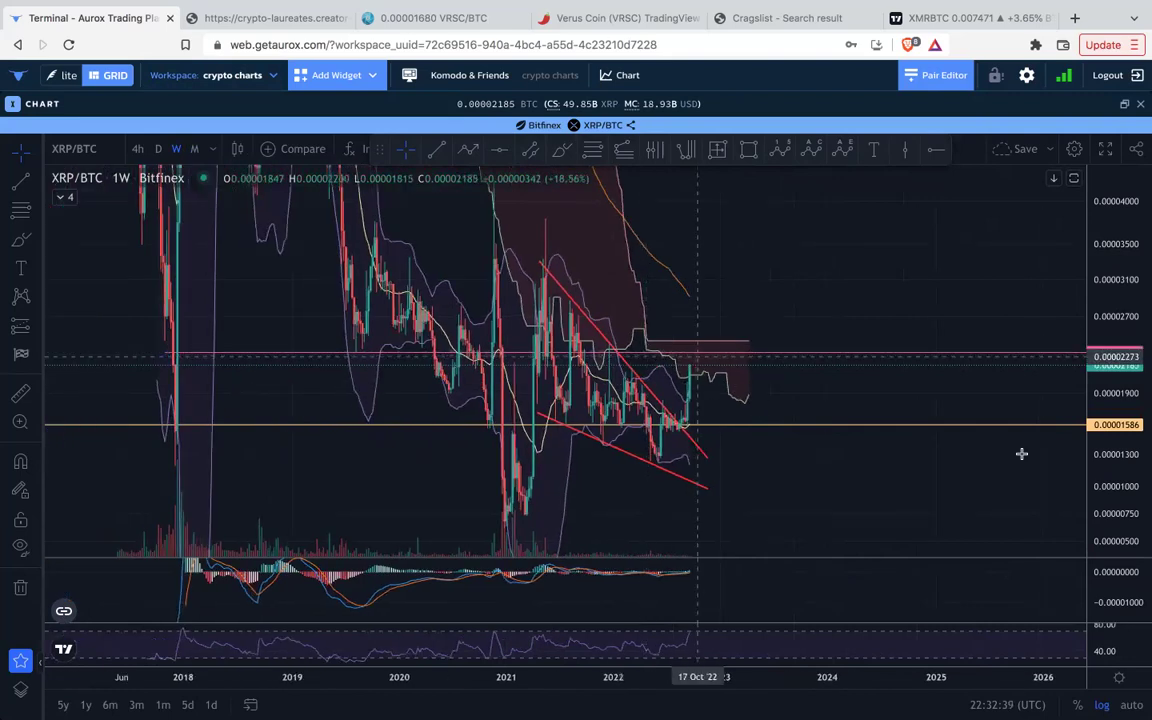
pyautogui.moveTo(1124, 273); pyautogui.dragTo(1120, 381)
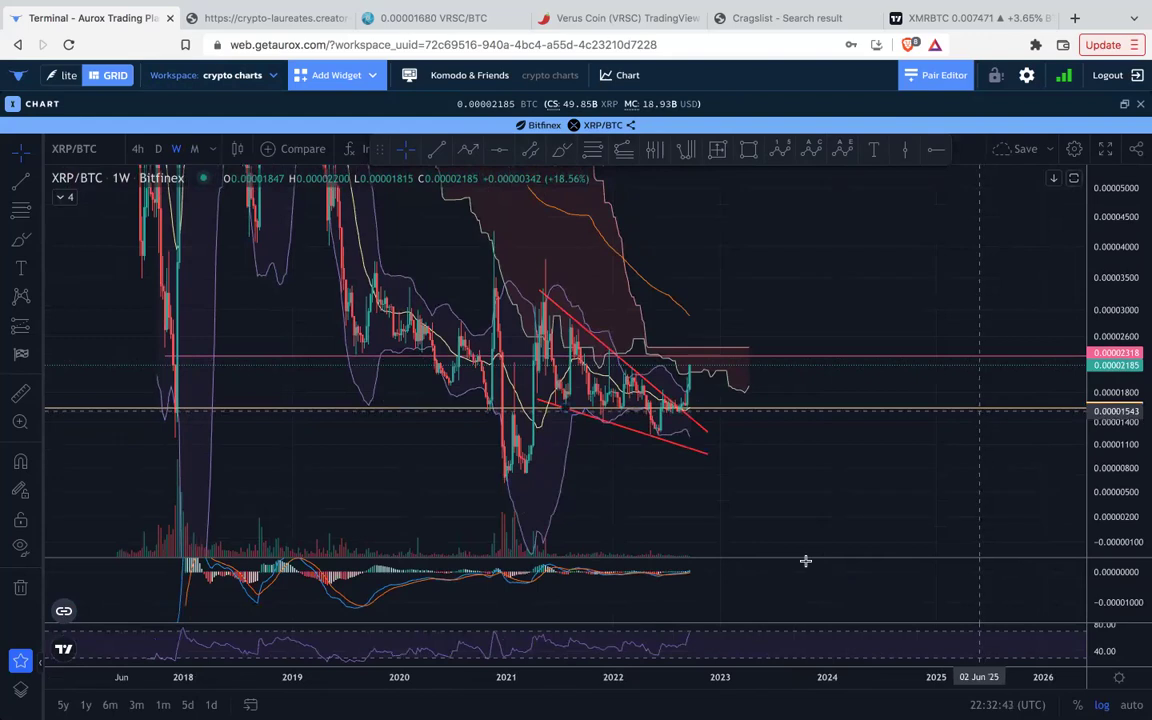
# Enlarge the XRP/BTC RSI and MACD panes in turn to inspect weekly momentum, restoring the full chart layout each time.
pyautogui.doubleClick(733, 645)
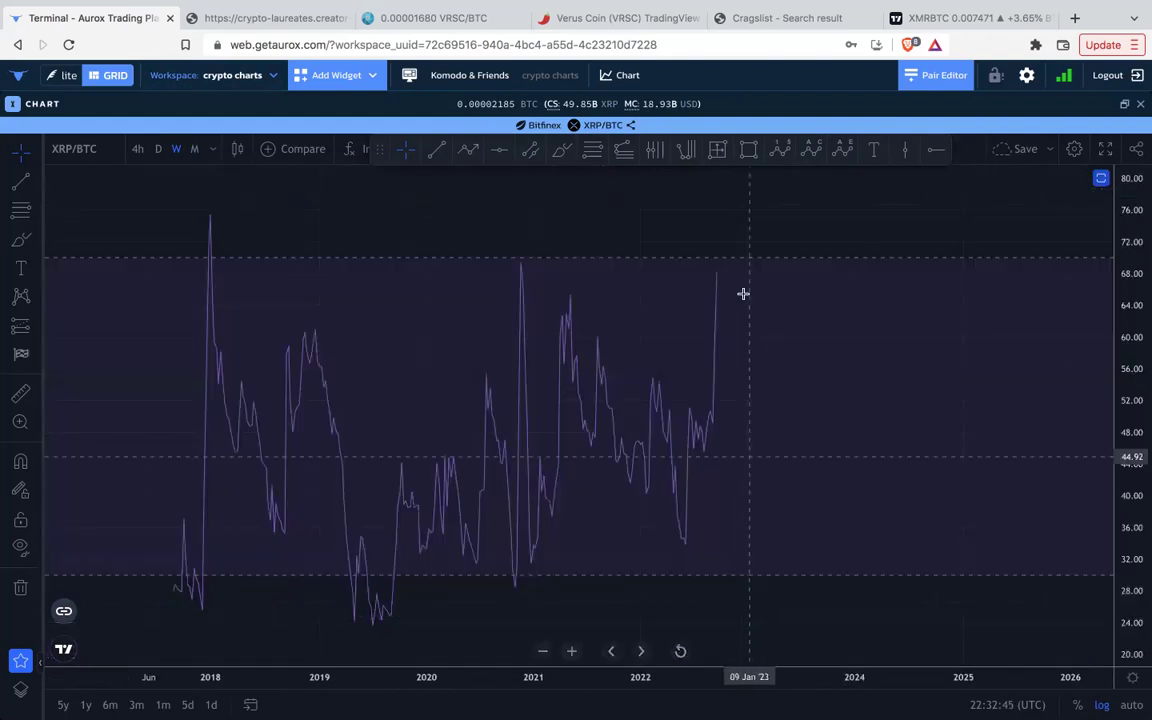
pyautogui.doubleClick(831, 321)
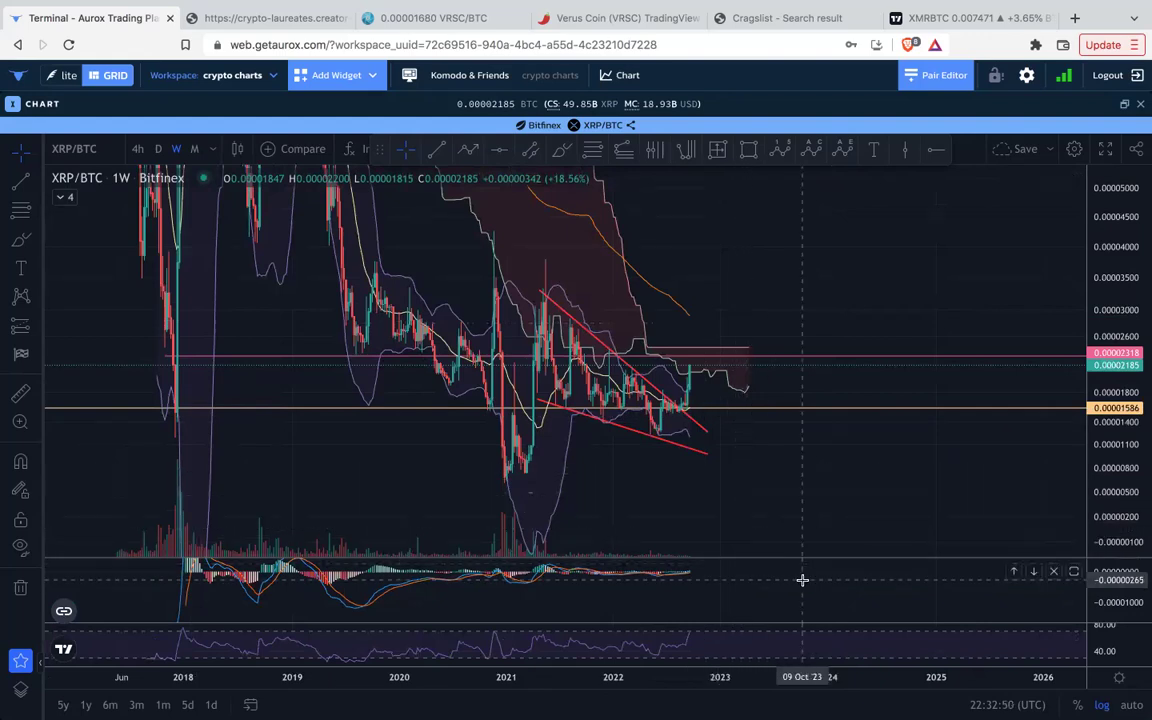
pyautogui.doubleClick(802, 580)
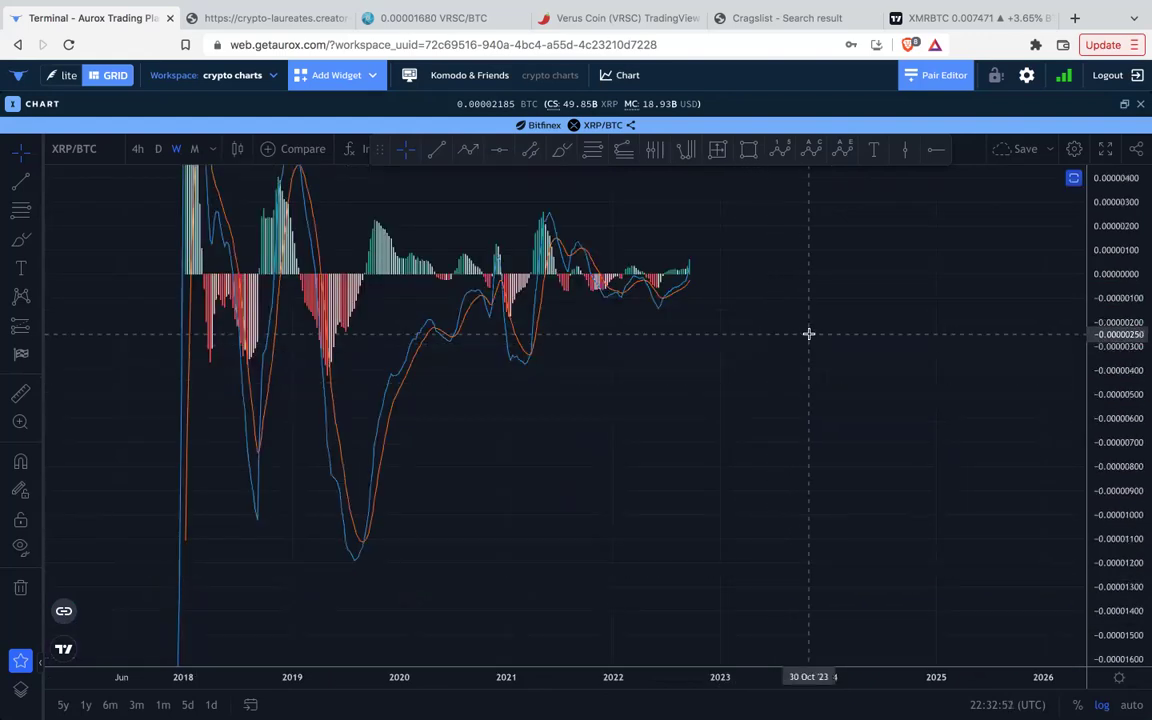
pyautogui.doubleClick(808, 340)
# Compare XRP/BTC's weekly history since 2018 with a close-up of the latest candles, the cloud and the pink 0.00002318 level.
pyautogui.scroll(-3, 780, 455)
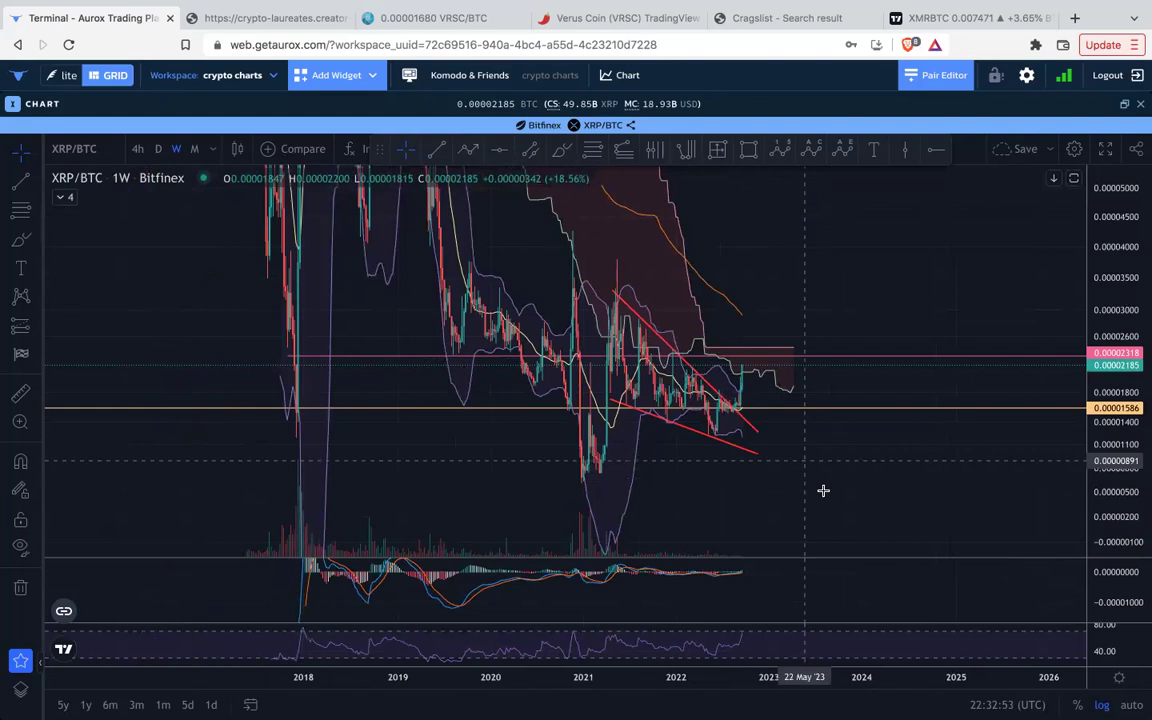
pyautogui.scroll(-3, 823, 490)
pyautogui.moveTo(1111, 270); pyautogui.dragTo(1103, 405)
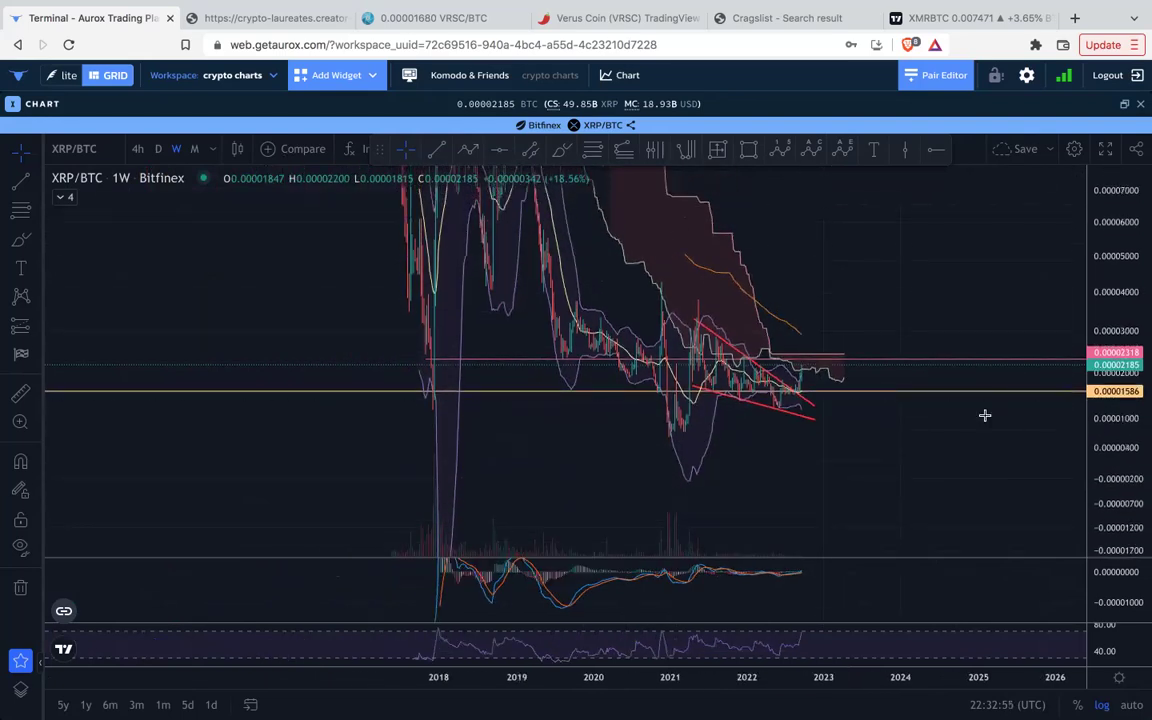
pyautogui.moveTo(920, 442); pyautogui.dragTo(756, 480)
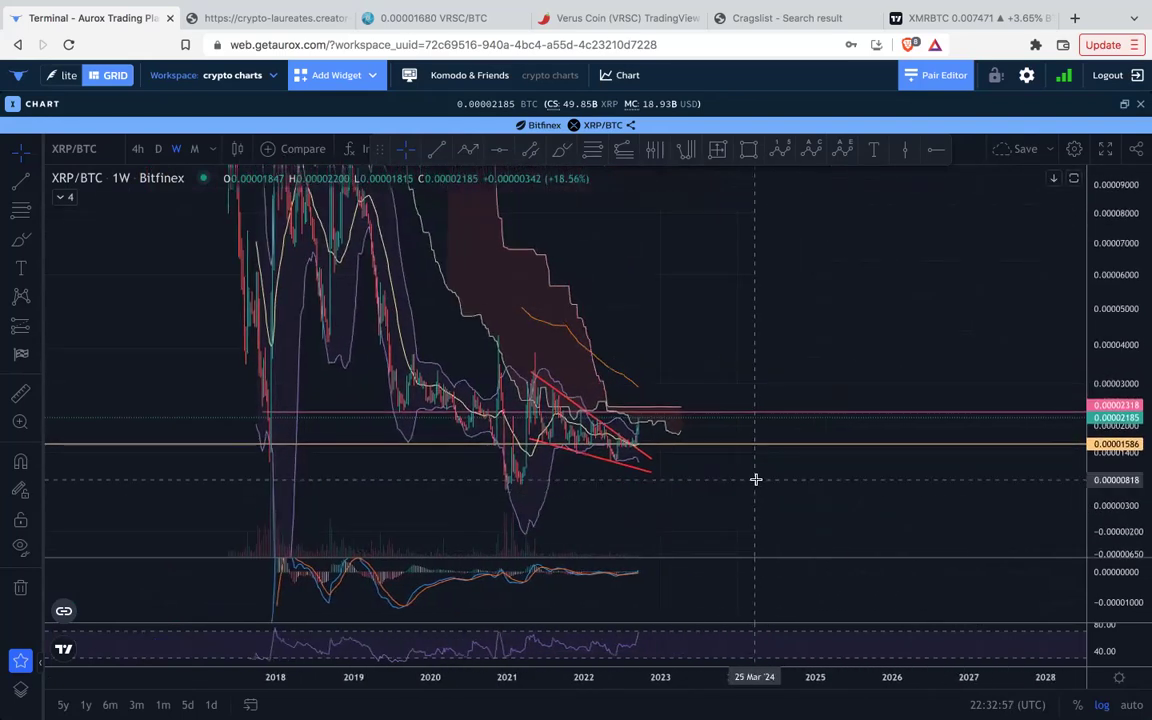
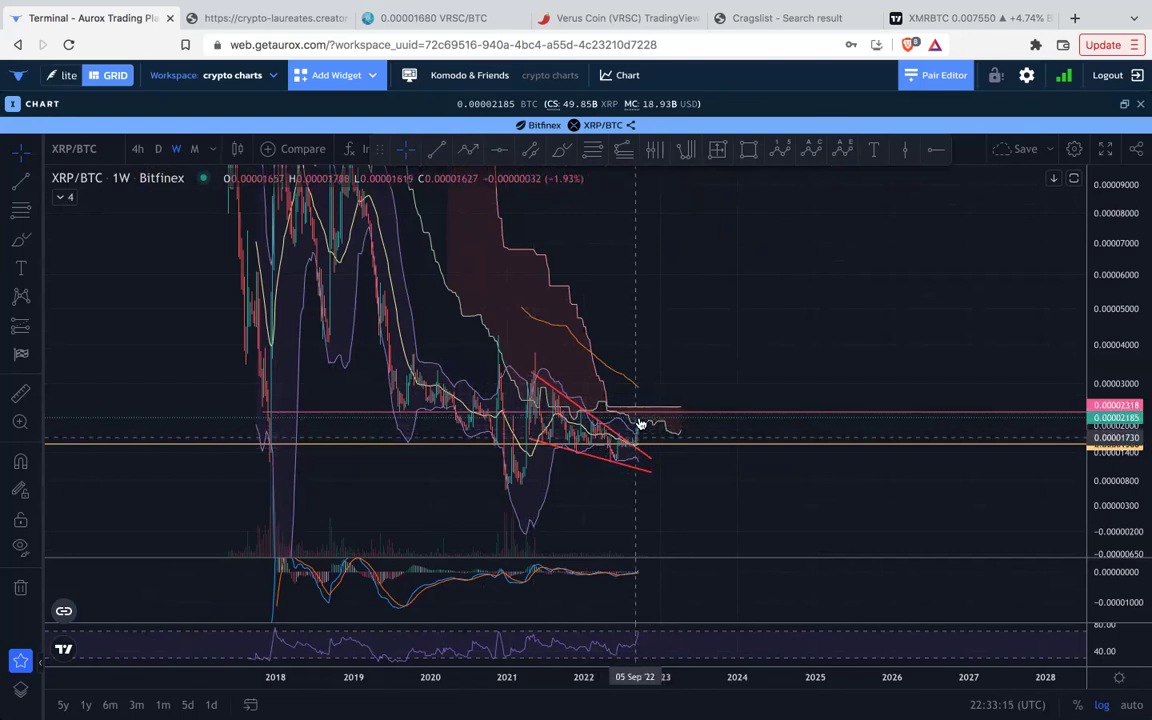
pyautogui.scroll(5, 623, 435)
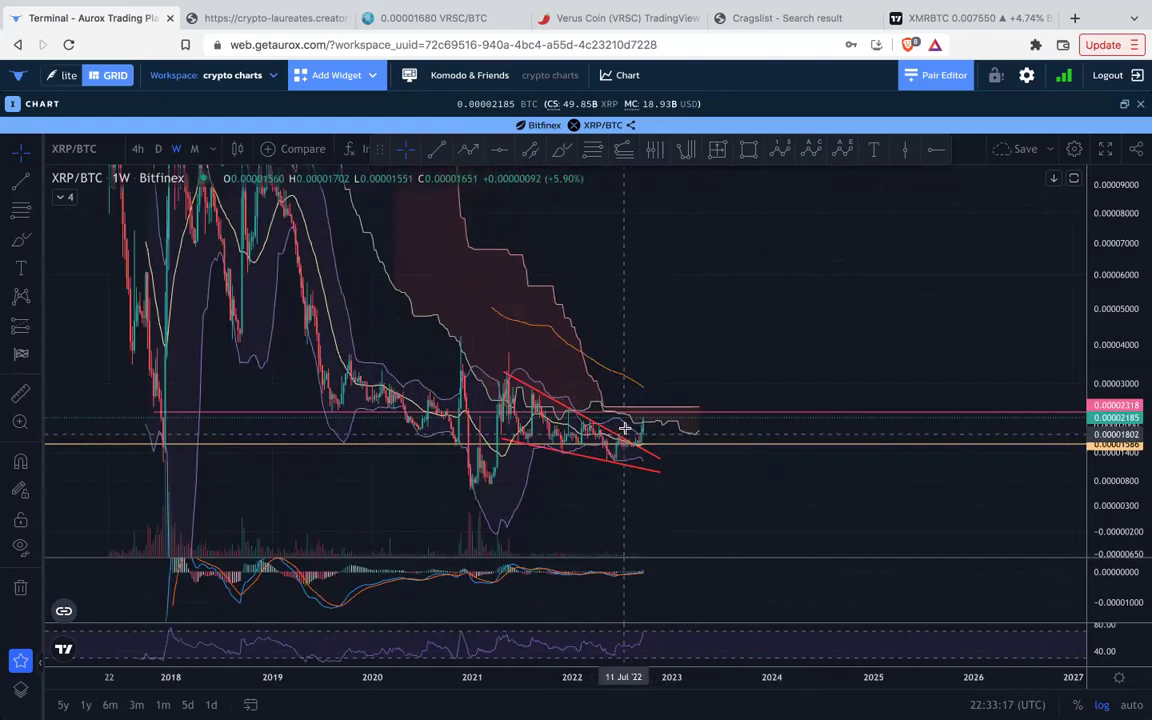
pyautogui.moveTo(1110, 422); pyautogui.dragTo(1091, 324)
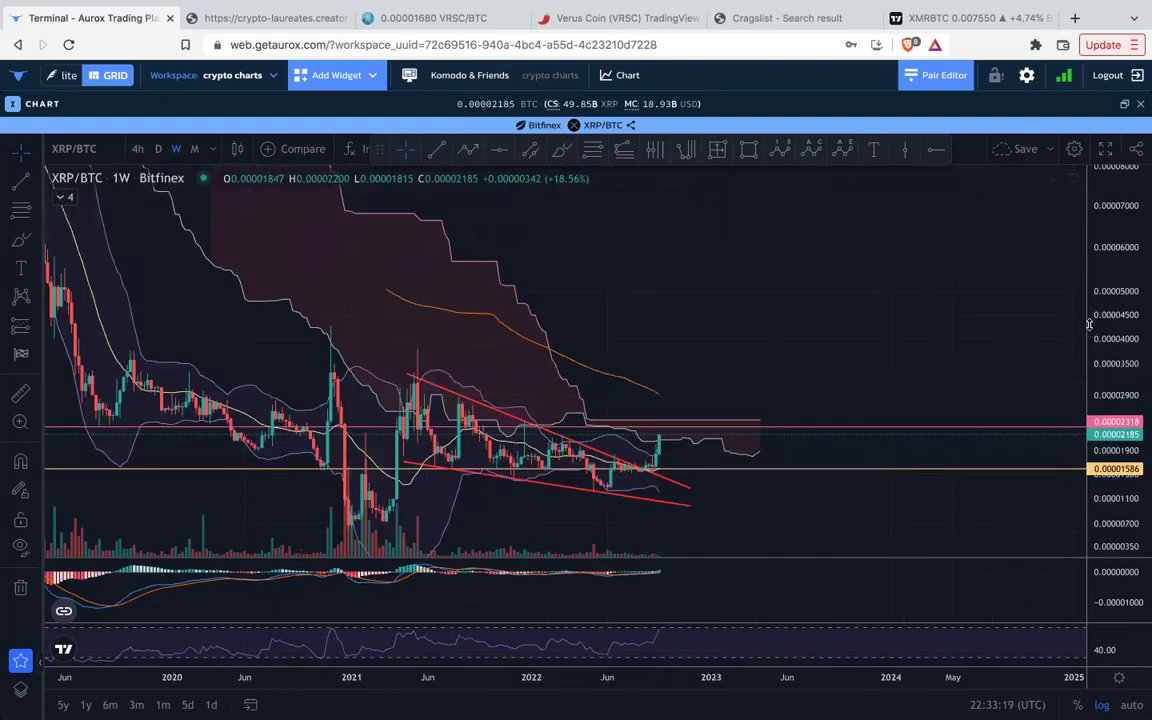
pyautogui.moveTo(796, 341); pyautogui.dragTo(785, 239)
pyautogui.scroll(3, 605, 420)
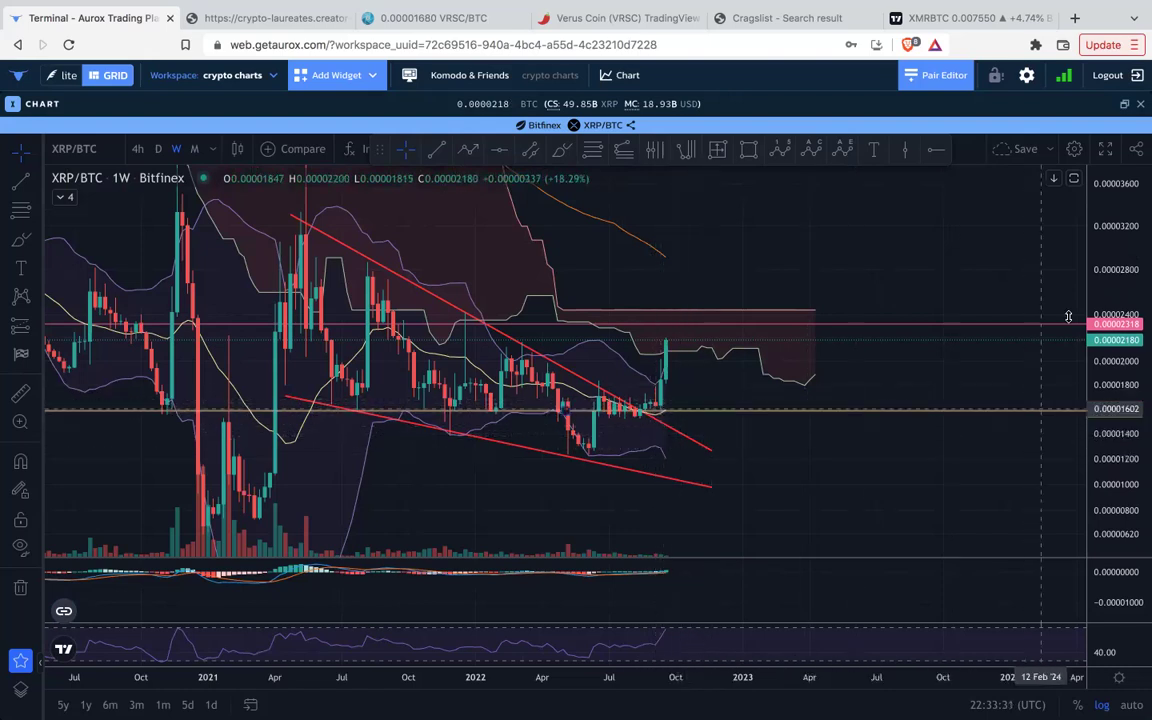
# Review the wider XRP/BTC weekly downtrend from 2018 through the red wedge, with the overhead cloud and orange moving average in view.
pyautogui.scroll(-4, 961, 417)
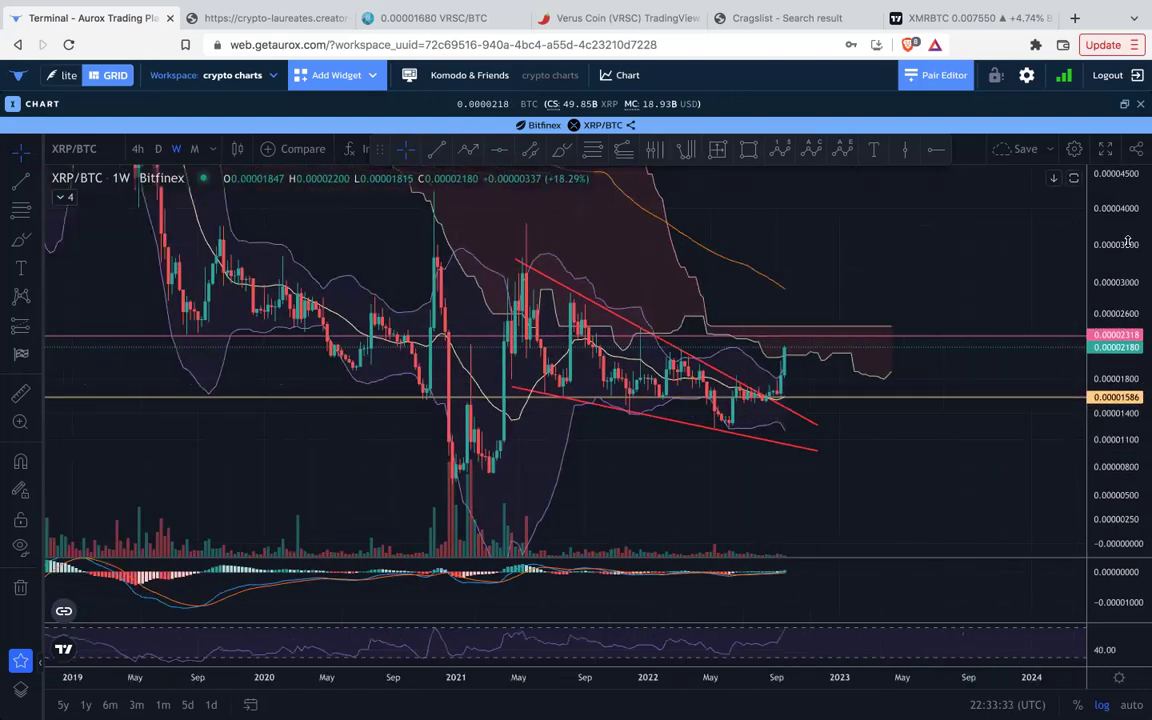
pyautogui.scroll(-5, 1013, 393)
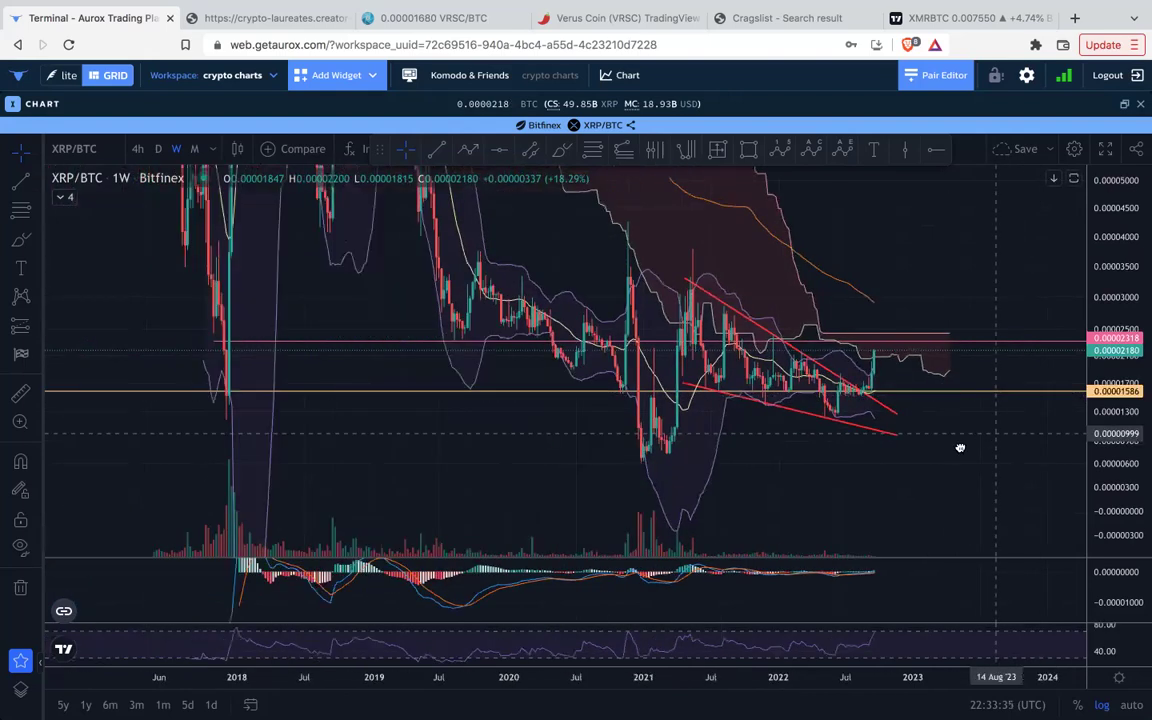
pyautogui.moveTo(880, 465); pyautogui.dragTo(872, 467)
pyautogui.moveTo(1142, 257); pyautogui.dragTo(1106, 358)
pyautogui.moveTo(974, 262); pyautogui.dragTo(922, 293)
pyautogui.hscroll(3, 921, 293)
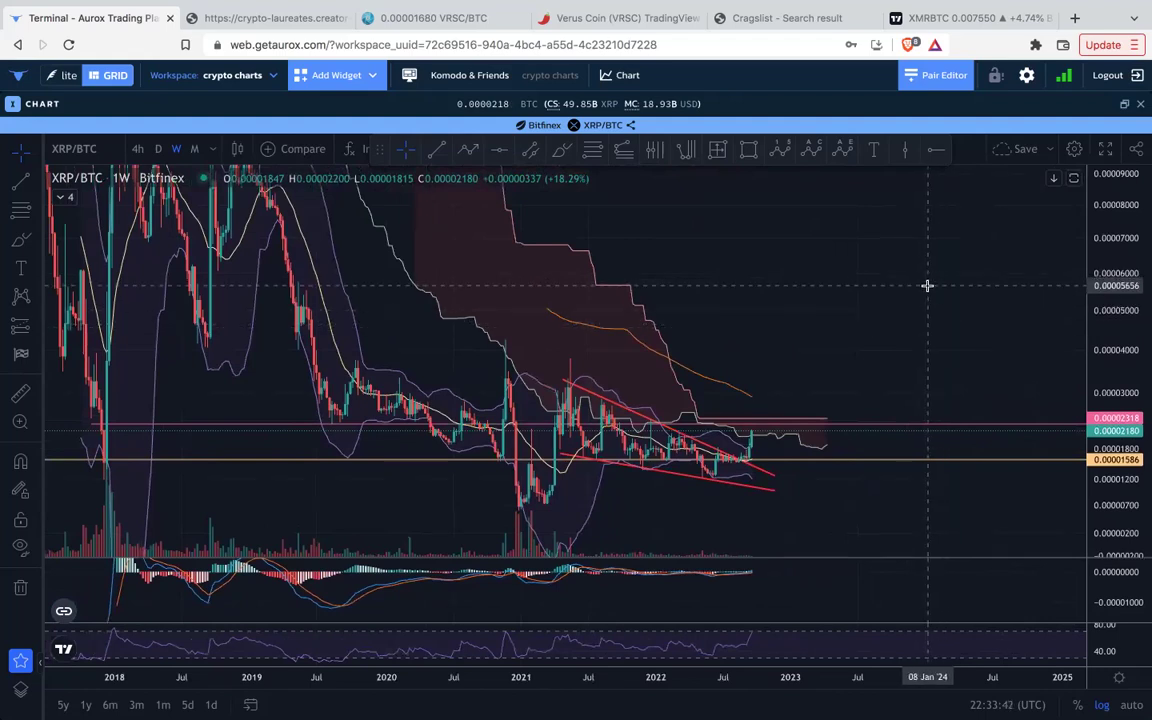
# Collapse the XRP/BTC chart and open the Bitfinex ETH/BTC chart full size.
pyautogui.click(1125, 106)
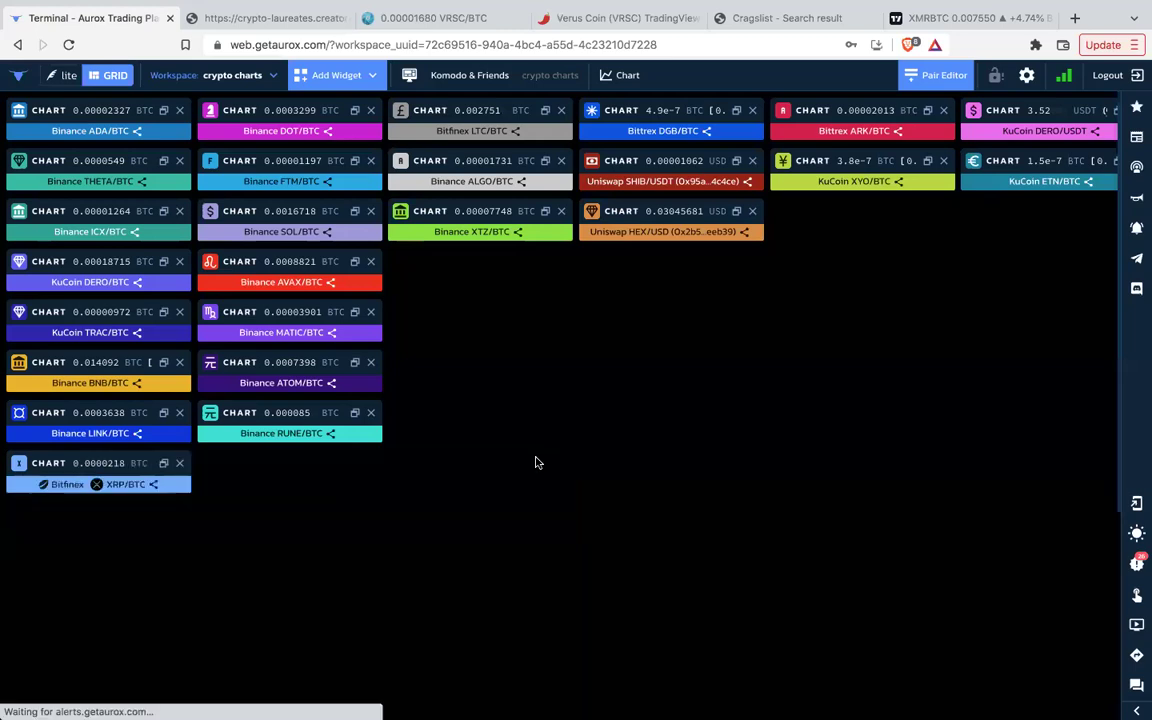
pyautogui.click(164, 514)
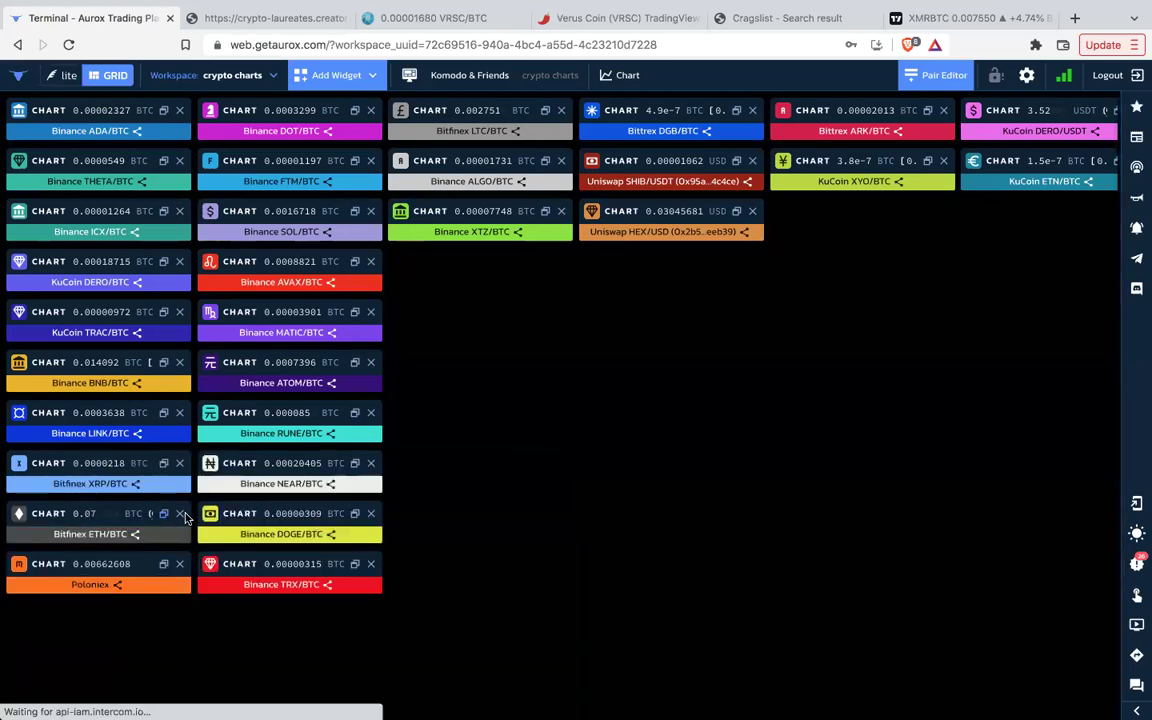
pyautogui.click(547, 513)
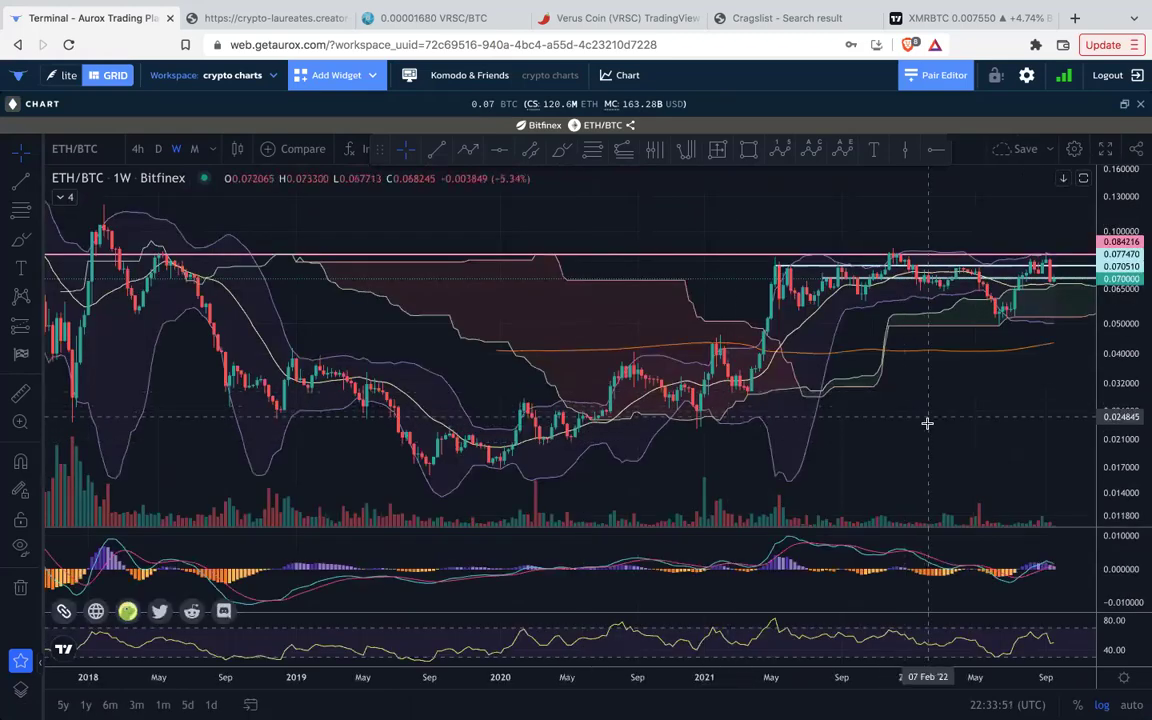
# Examine the latest ETH/BTC weekly candles against the 0.084216, 0.077470 and 0.070510 levels, the middle Bollinger band and the green cloud.
pyautogui.scroll(-2, 927, 423)
pyautogui.moveTo(994, 463); pyautogui.dragTo(560, 511)
pyautogui.moveTo(1124, 470); pyautogui.dragTo(1102, 272)
pyautogui.scroll(1, 760, 344)
pyautogui.scroll(4, 760, 343)
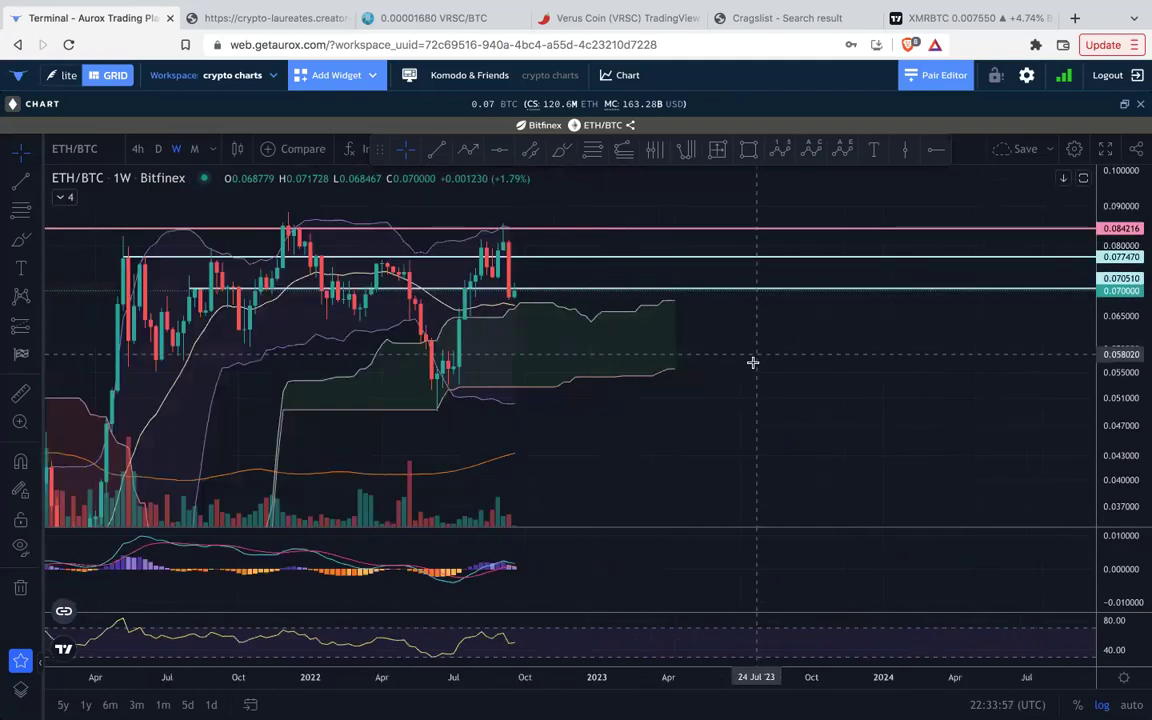
pyautogui.moveTo(803, 459); pyautogui.dragTo(877, 489)
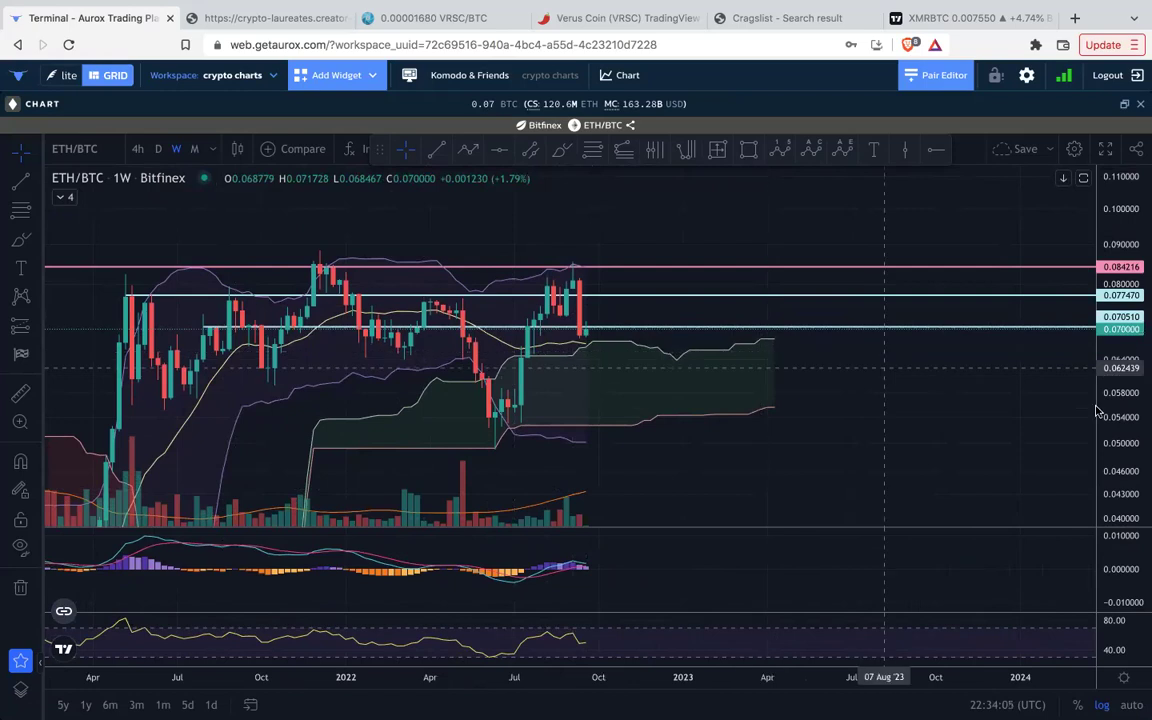
pyautogui.moveTo(1111, 435); pyautogui.dragTo(1116, 345)
pyautogui.scroll(1, 617, 261)
pyautogui.scroll(3, 604, 290)
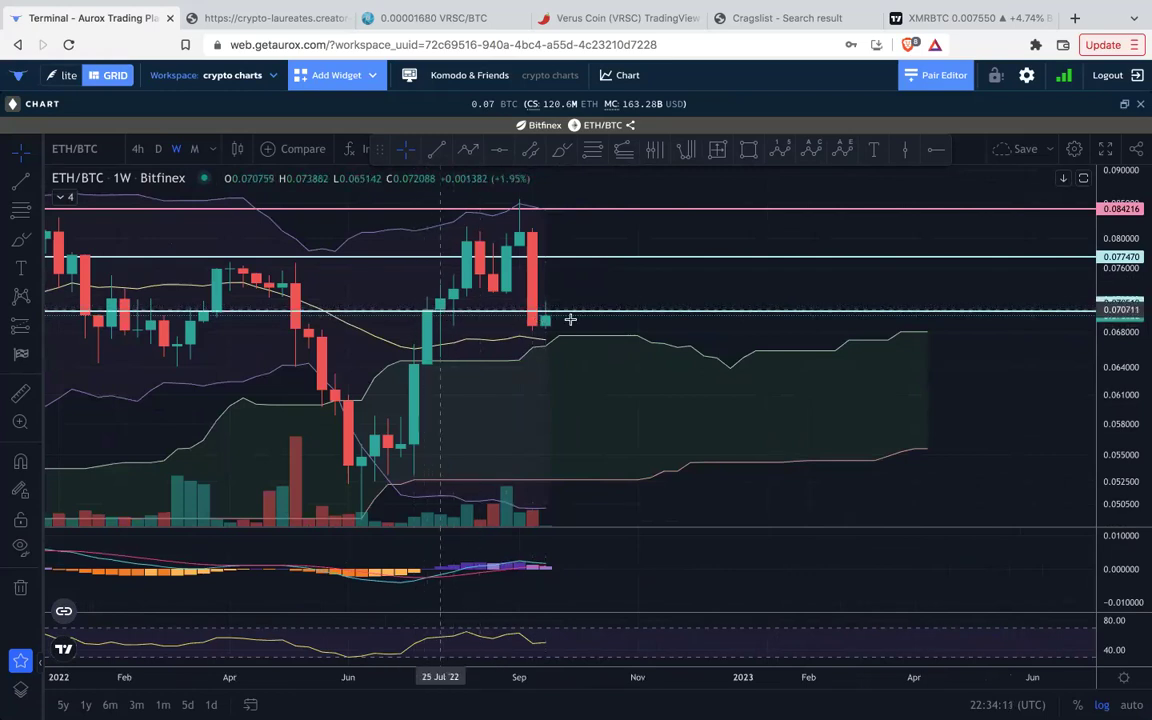
pyautogui.scroll(-3, 215, 310)
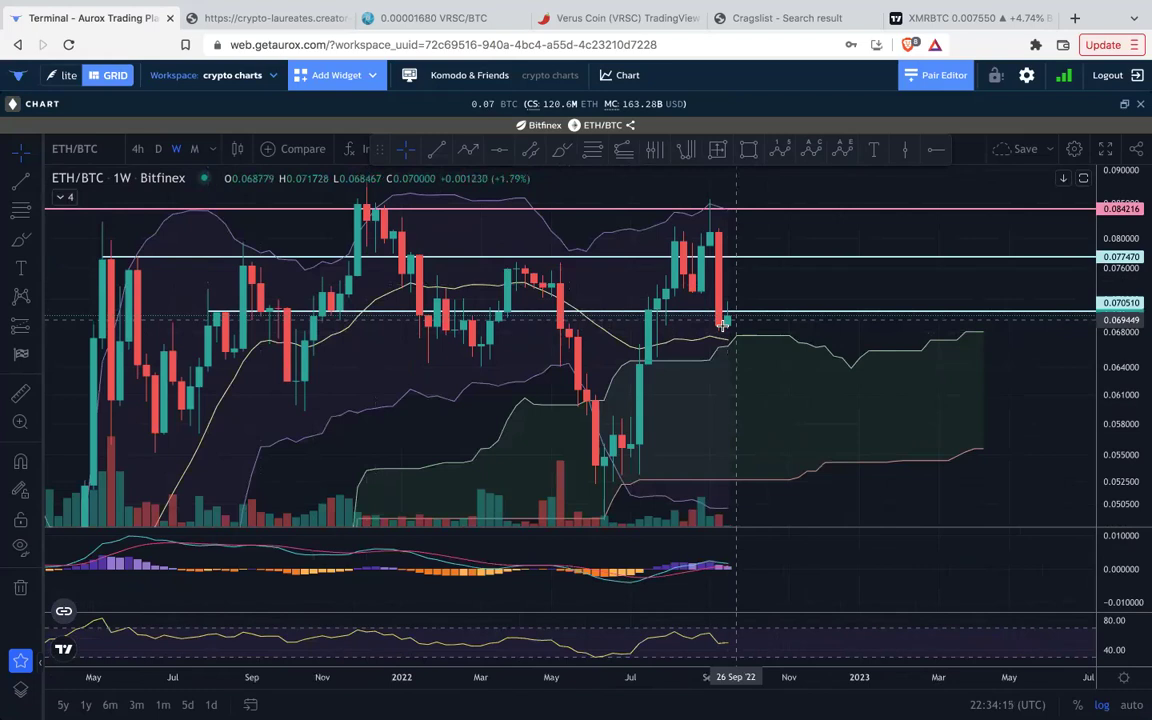
pyautogui.moveTo(843, 257); pyautogui.dragTo(820, 281)
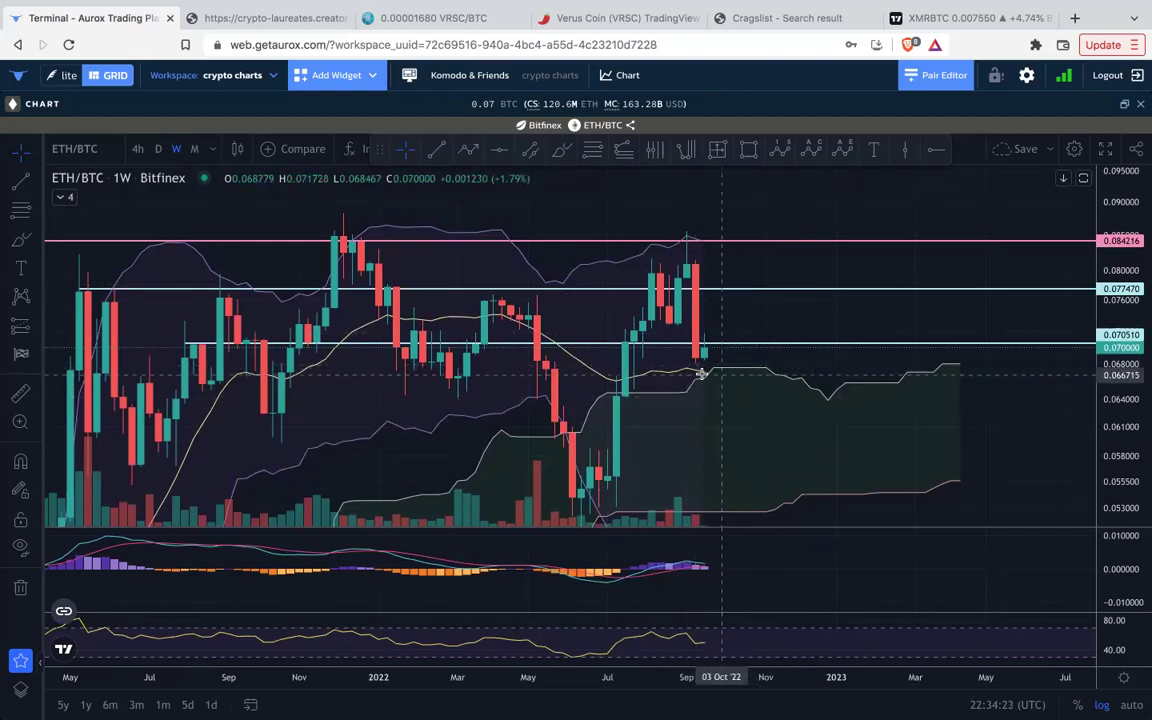
pyautogui.moveTo(1131, 180); pyautogui.dragTo(1112, 309)
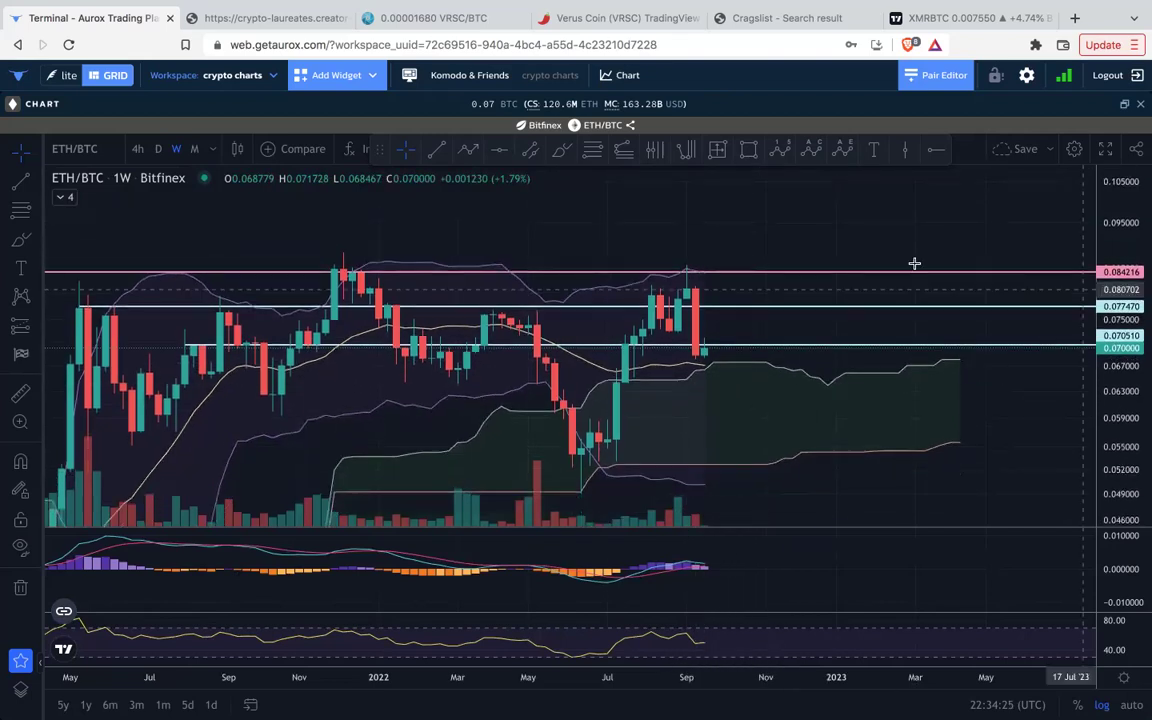
pyautogui.scroll(-5, 890, 275)
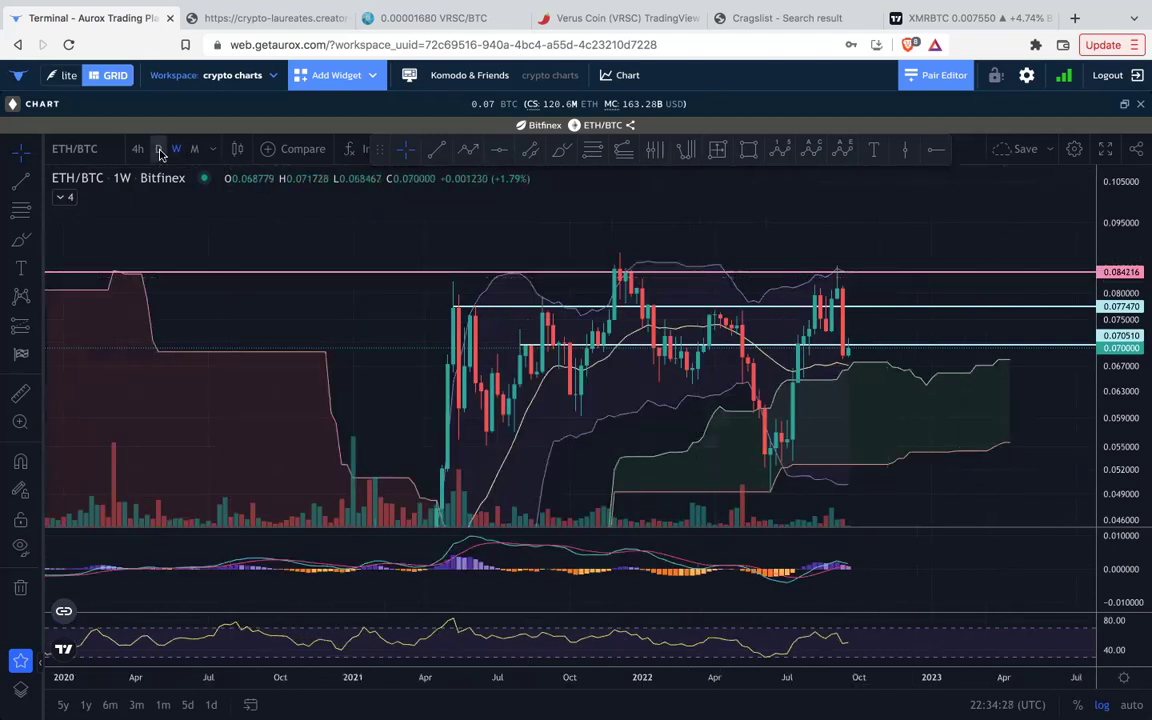
# Switch ETH/BTC to the daily timeframe and frame recent price with the green trendline, the cloud and the 0.070510 level.
pyautogui.click(158, 149)
pyautogui.moveTo(1113, 284); pyautogui.dragTo(1112, 335)
pyautogui.scroll(-5, 939, 323)
pyautogui.moveTo(1015, 433); pyautogui.dragTo(775, 435)
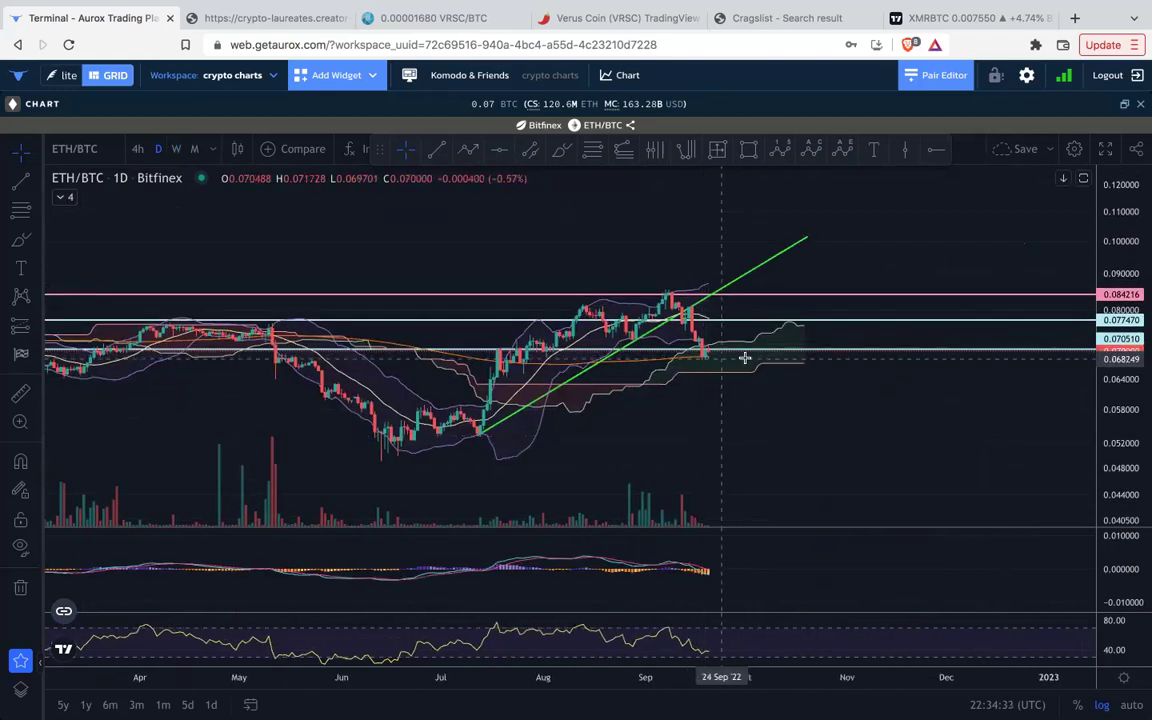
pyautogui.moveTo(1121, 492); pyautogui.dragTo(1118, 366)
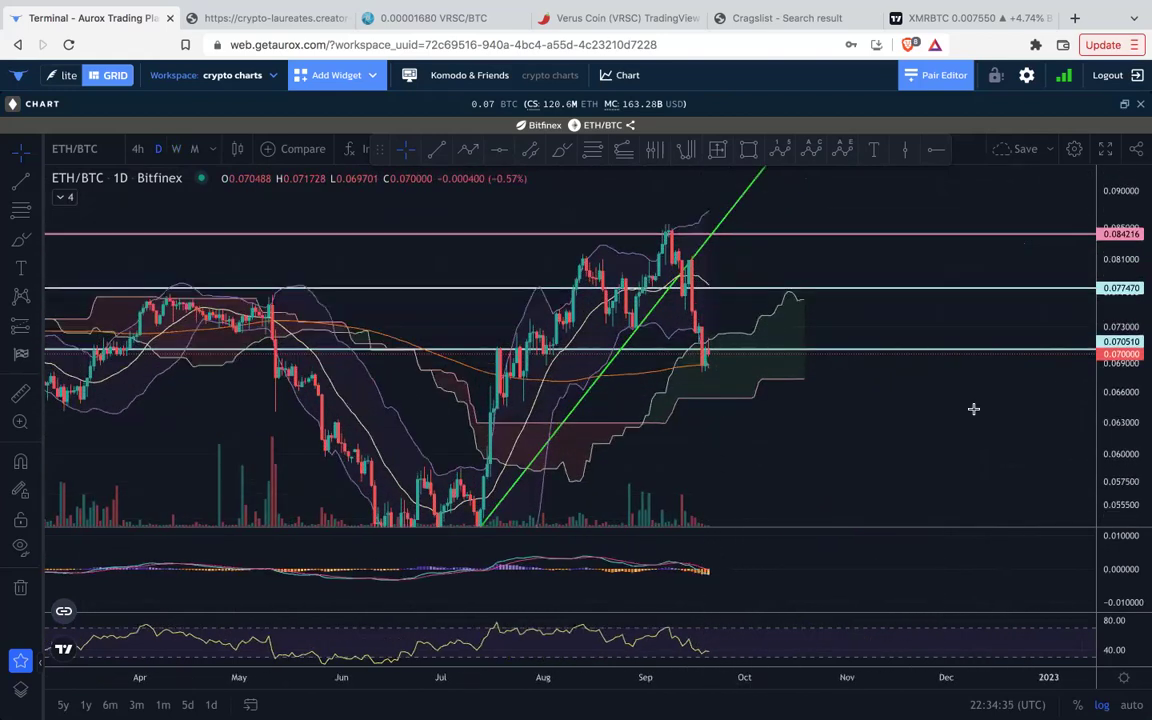
# Inspect ETH/BTC daily momentum by enlarging the MACD pane and the RSI pane in turn, restoring the full layout after each.
pyautogui.scroll(2, 973, 408)
pyautogui.scroll(-2, 973, 408)
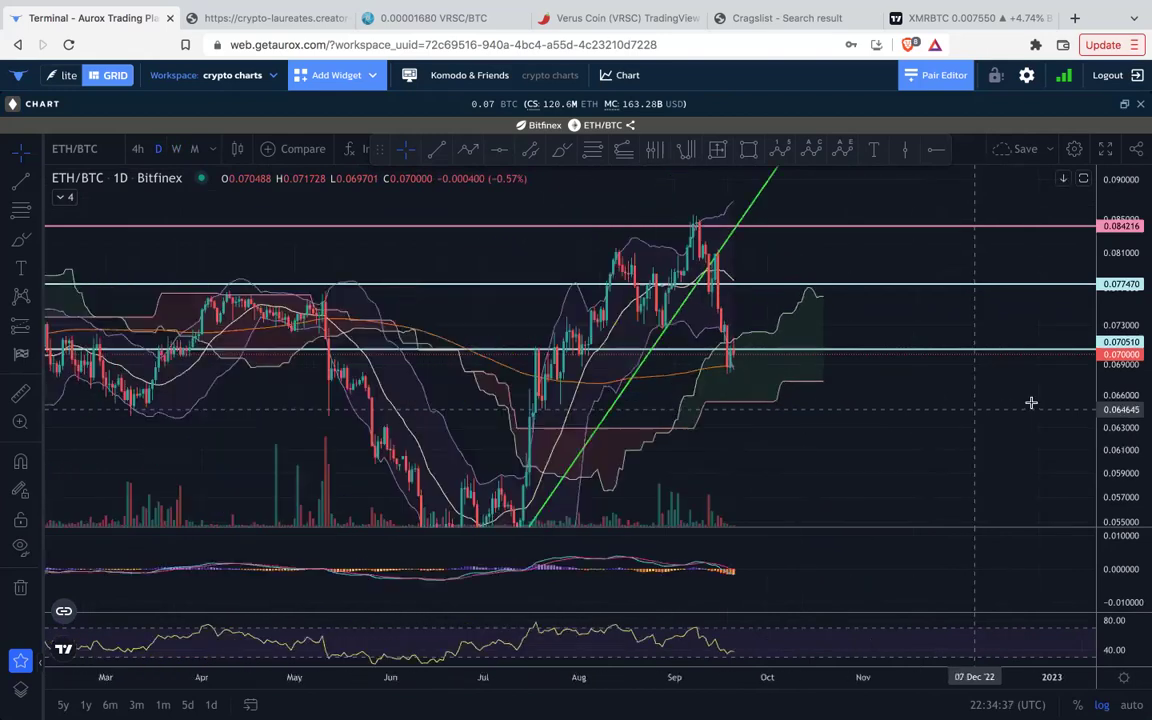
pyautogui.moveTo(1118, 208); pyautogui.dragTo(1115, 373)
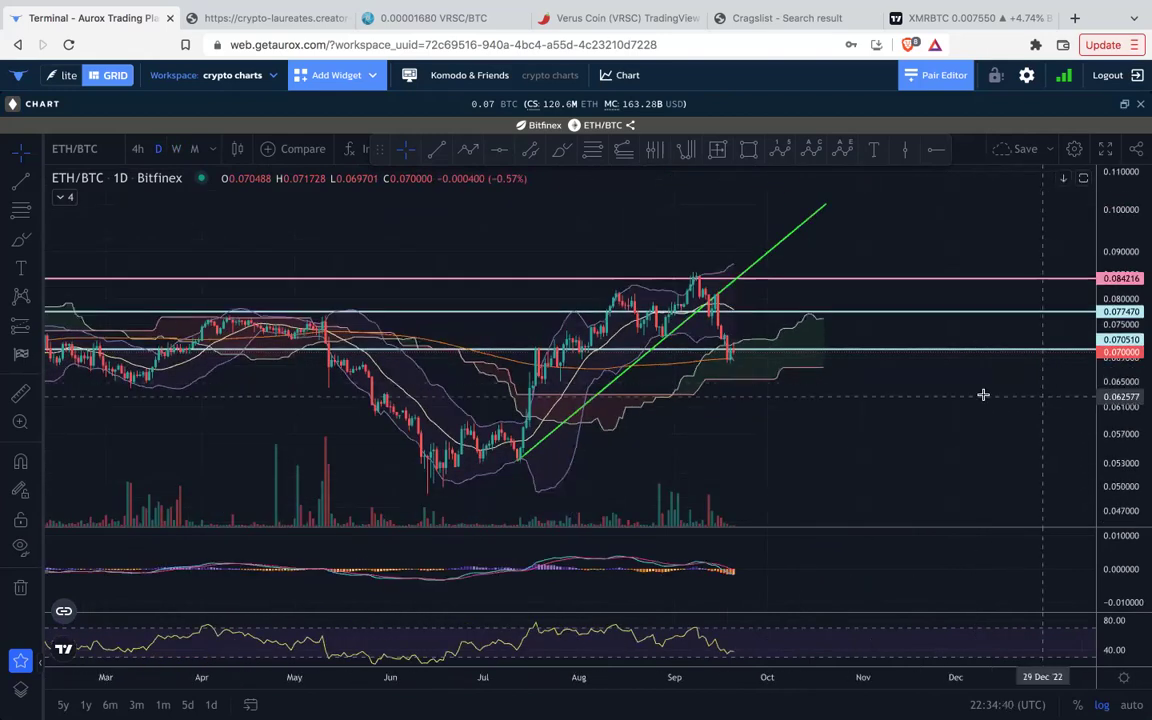
pyautogui.doubleClick(814, 572)
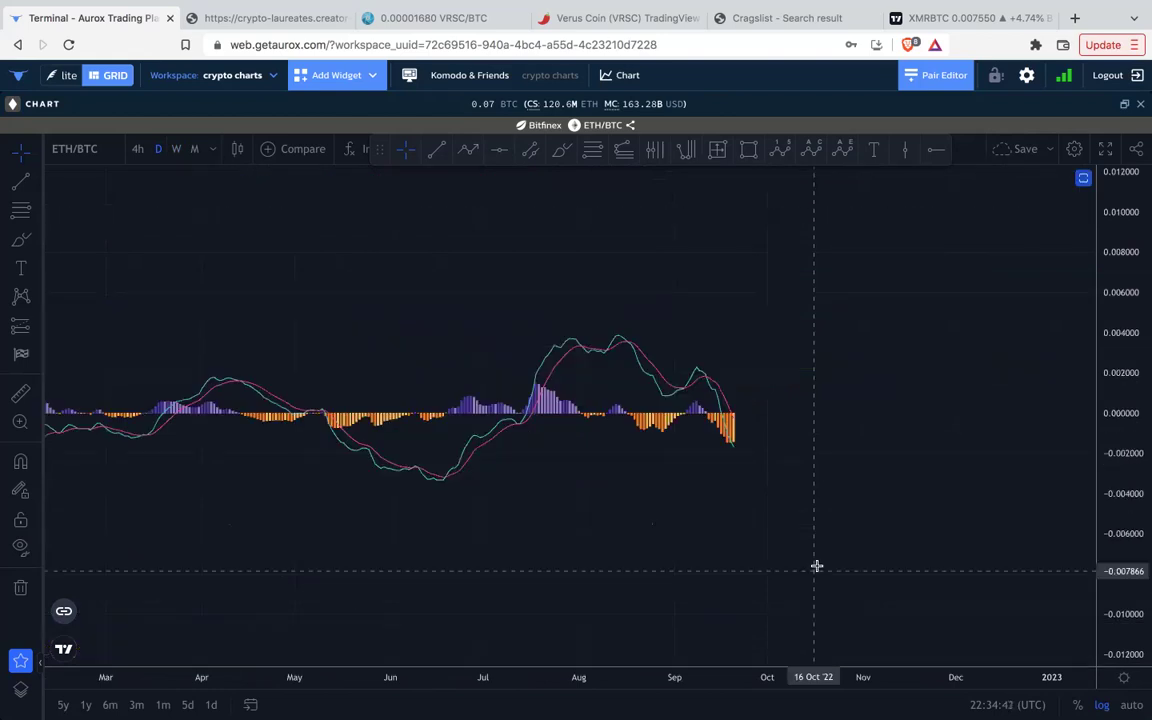
pyautogui.doubleClick(896, 428)
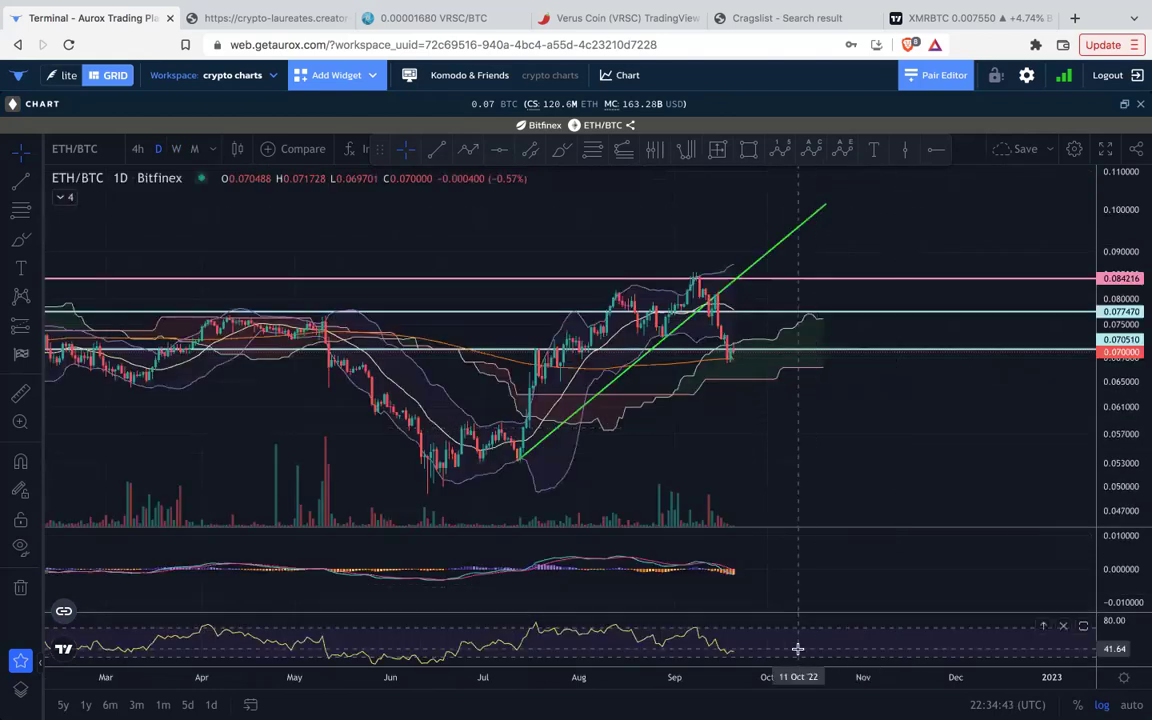
pyautogui.doubleClick(789, 640)
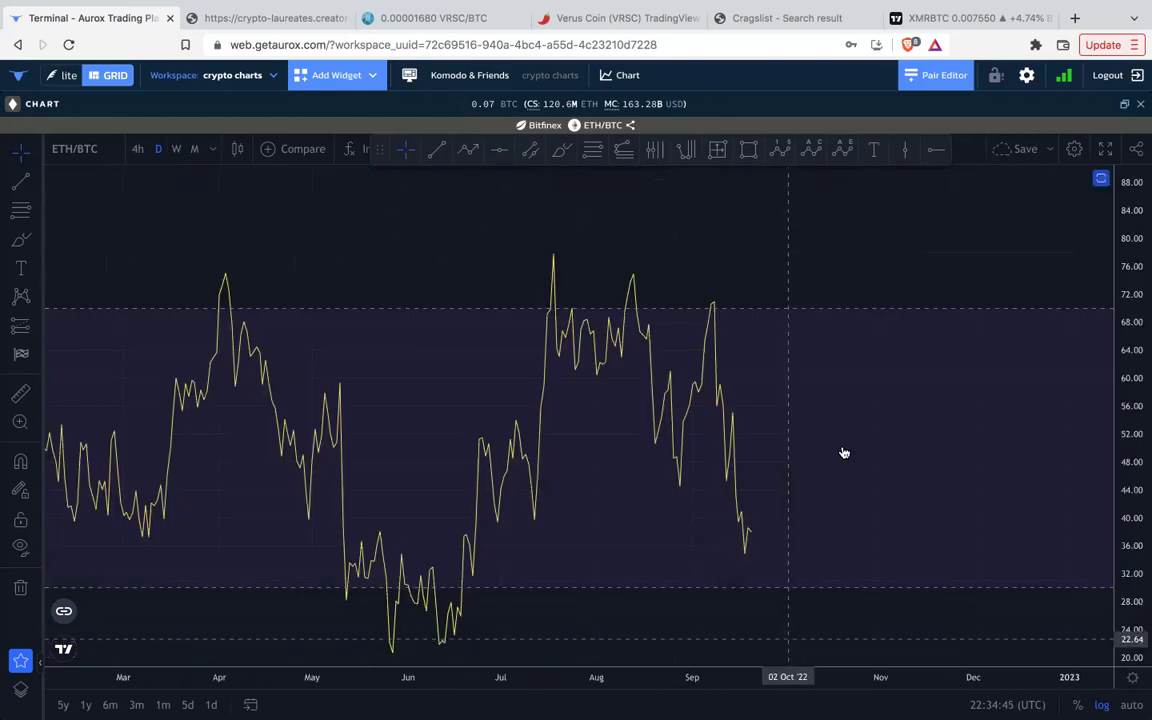
pyautogui.doubleClick(880, 412)
# Review the wider ETH/BTC daily history back to spring 2021 against the 0.084216, 0.077470 and 0.070510 levels.
pyautogui.scroll(-1, 853, 440)
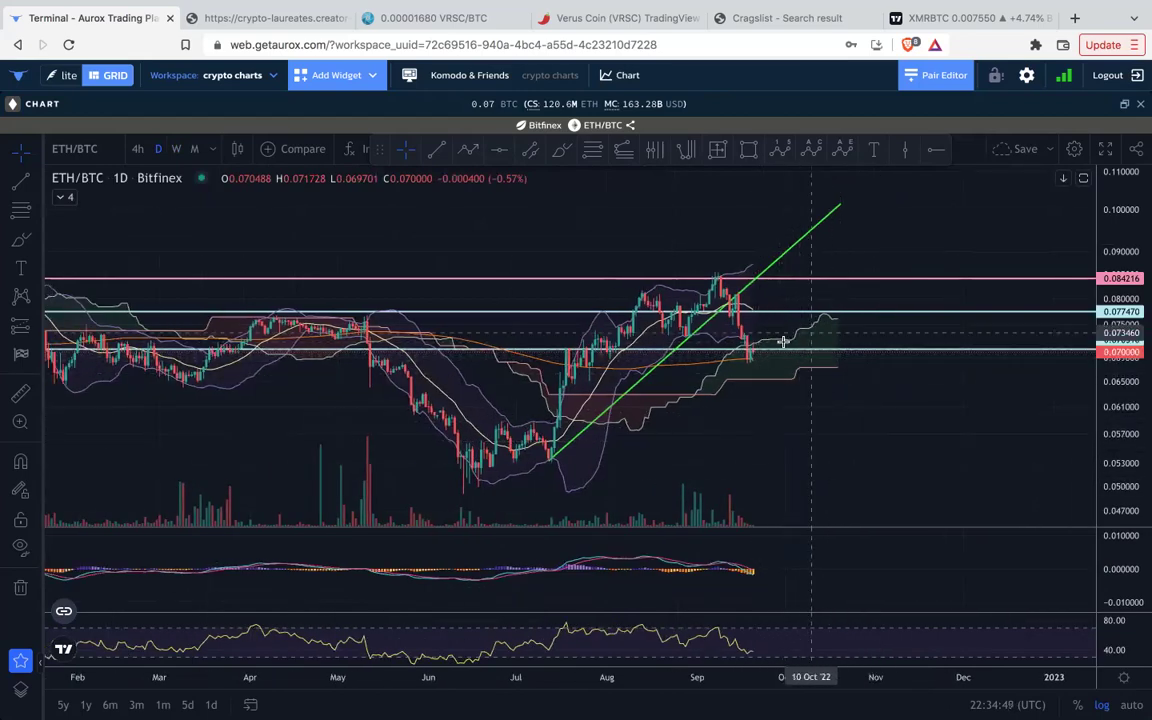
pyautogui.moveTo(1125, 258); pyautogui.dragTo(1117, 314)
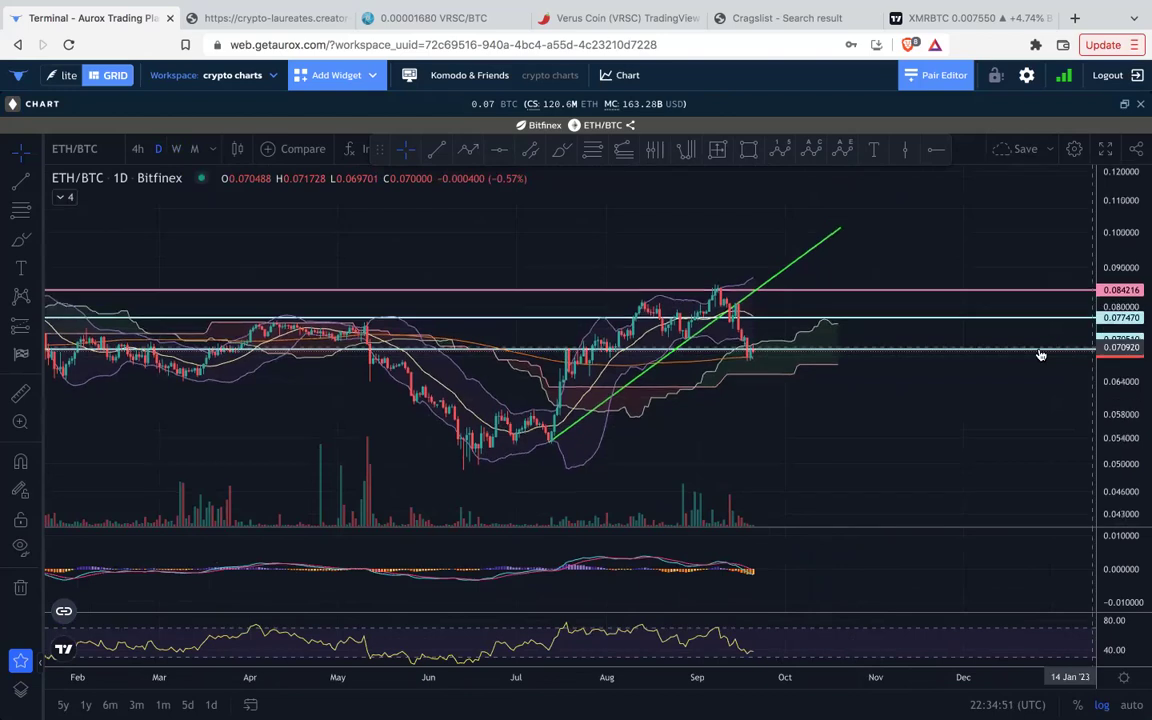
pyautogui.scroll(-2, 1039, 357)
pyautogui.scroll(-3, 1039, 355)
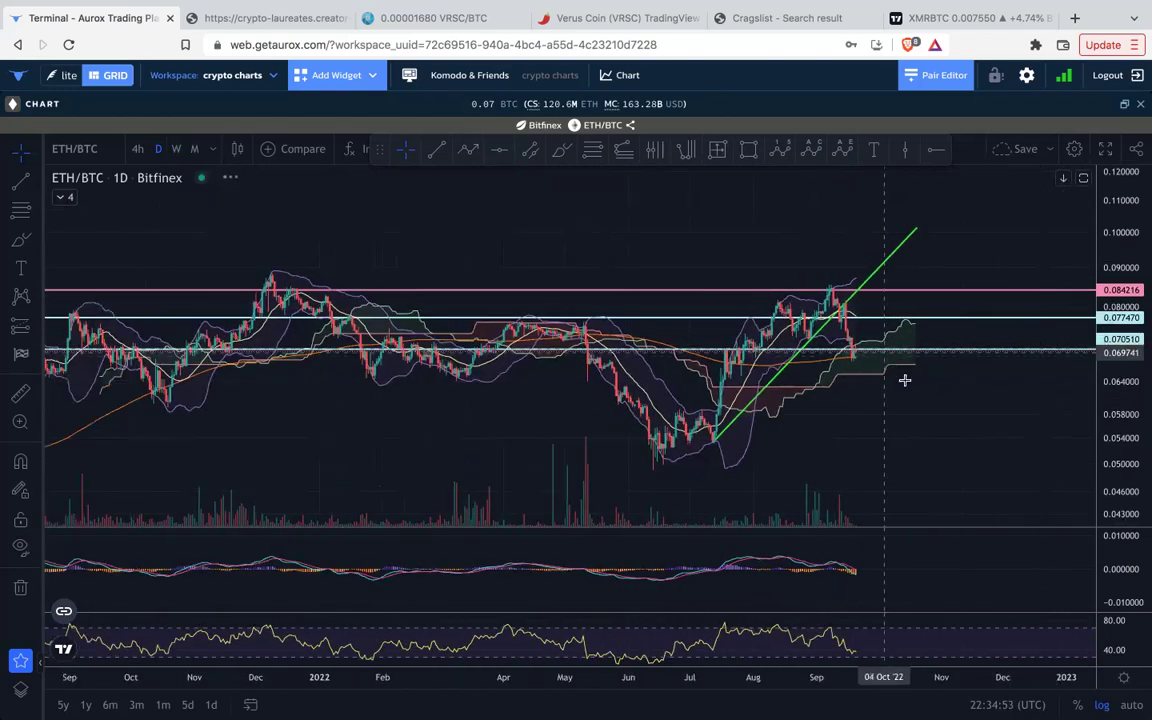
pyautogui.moveTo(887, 449); pyautogui.dragTo(829, 446)
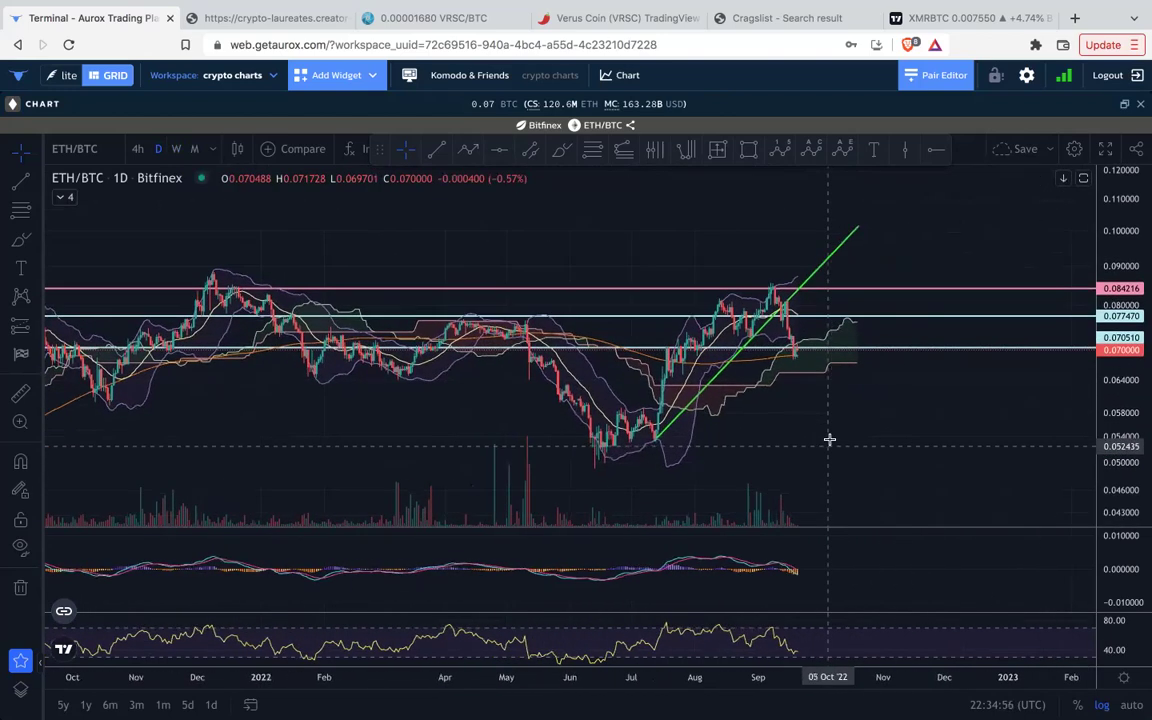
pyautogui.scroll(-4, 832, 435)
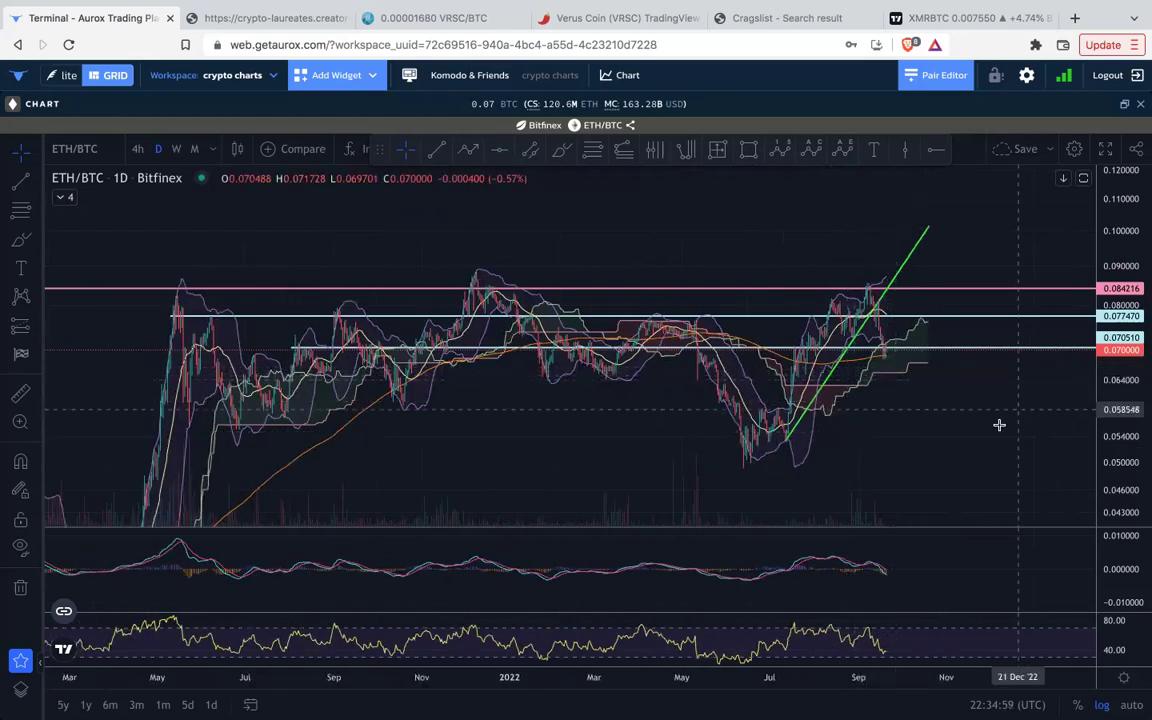
pyautogui.hscroll(10, 818, 417)
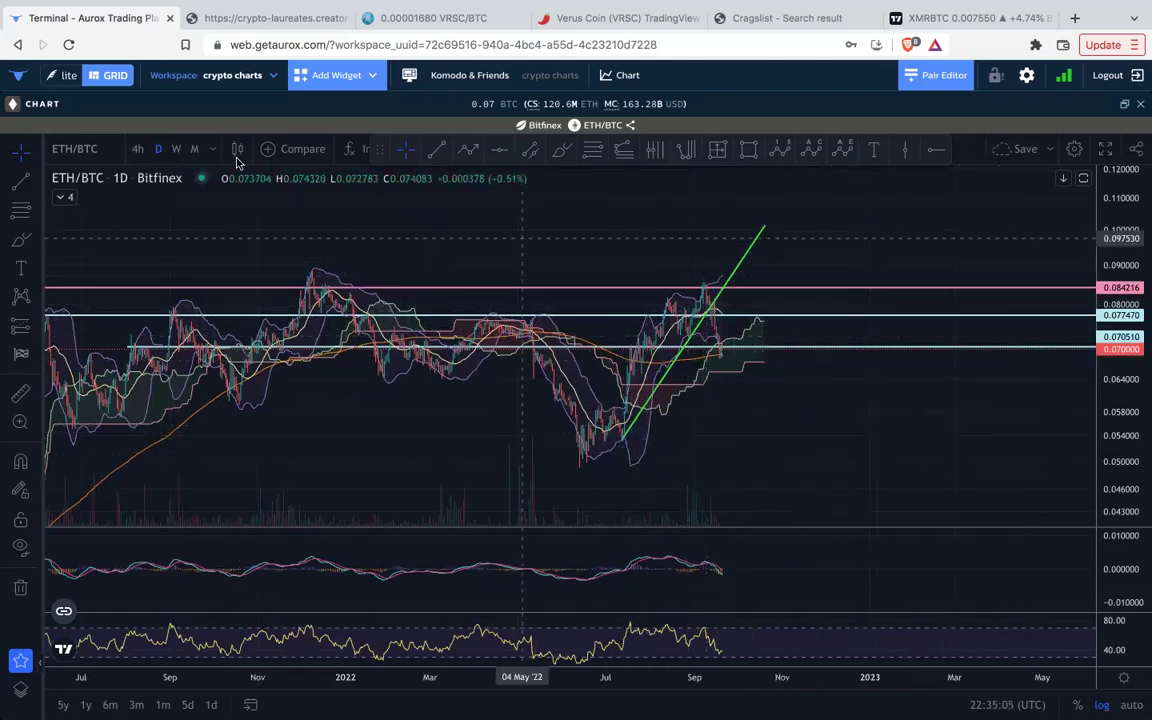
# Switch ETH/BTC to the weekly timeframe and frame its full price history from 2016 with compressed price scaling.
pyautogui.click(177, 151)
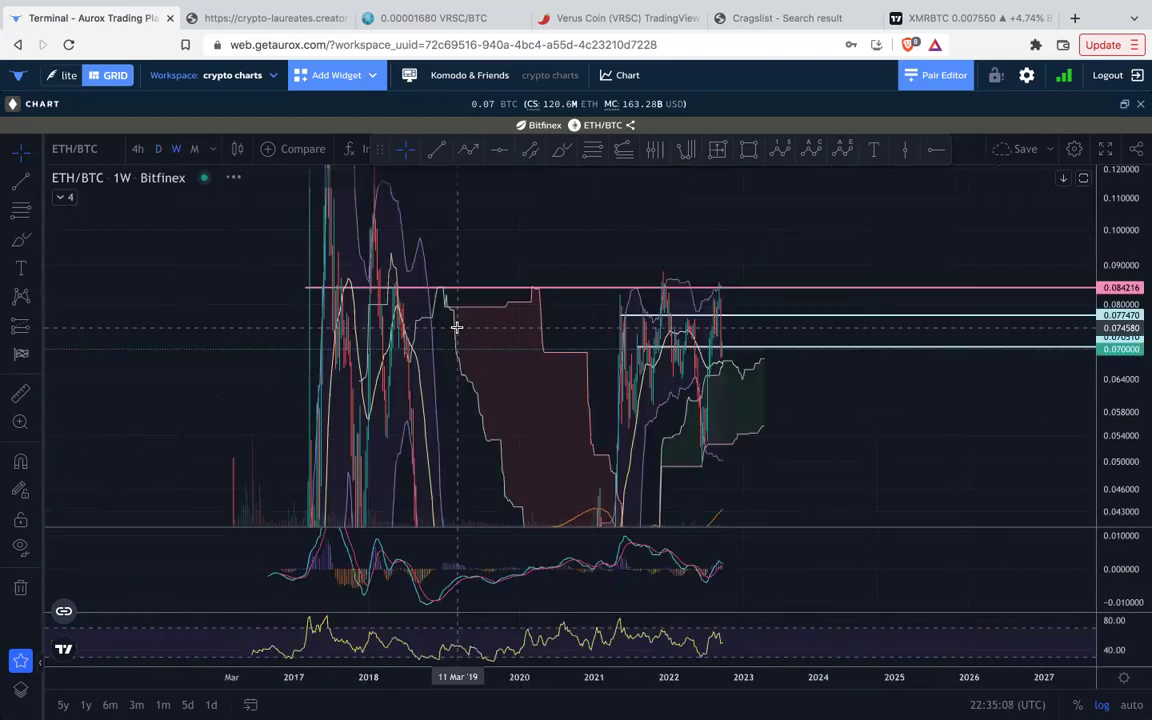
pyautogui.scroll(9, 458, 340)
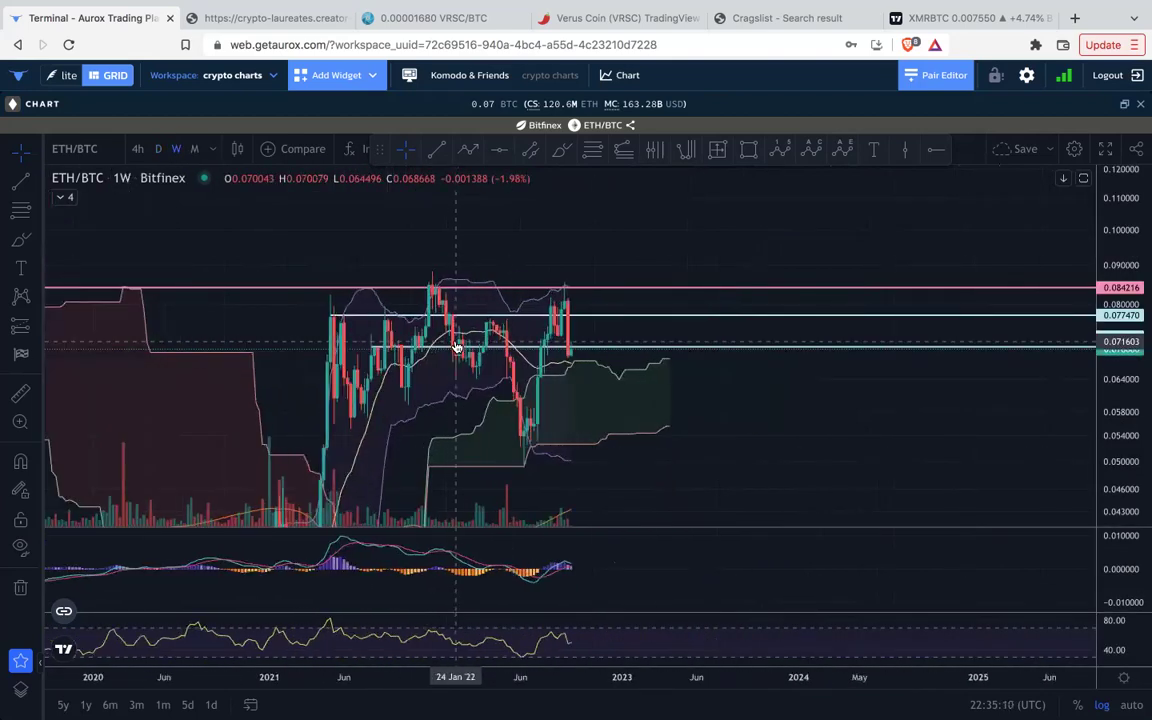
pyautogui.scroll(-2, 534, 340)
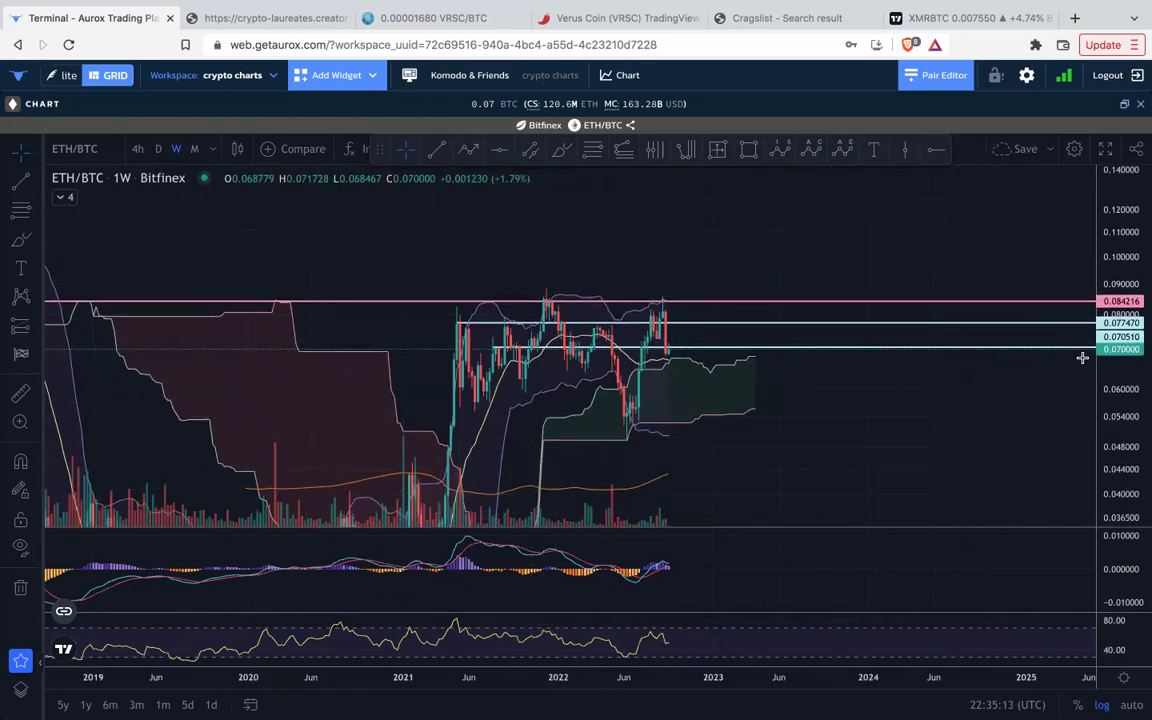
pyautogui.scroll(-3, 1076, 360)
pyautogui.moveTo(1119, 205); pyautogui.dragTo(1120, 370)
pyautogui.moveTo(887, 419); pyautogui.dragTo(845, 321)
pyautogui.moveTo(1124, 198); pyautogui.dragTo(1123, 368)
pyautogui.moveTo(862, 396); pyautogui.dragTo(821, 393)
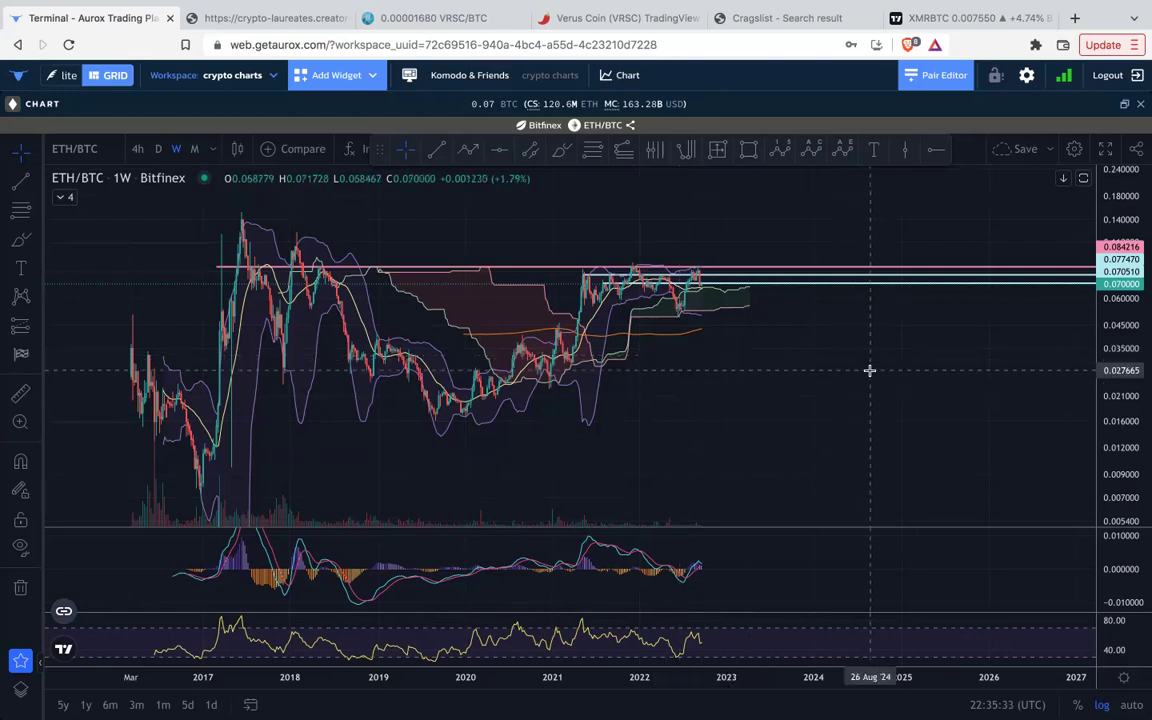
# Collapse the ETH/BTC chart and open the Binance DOT/BTC chart full size.
pyautogui.click(1124, 106)
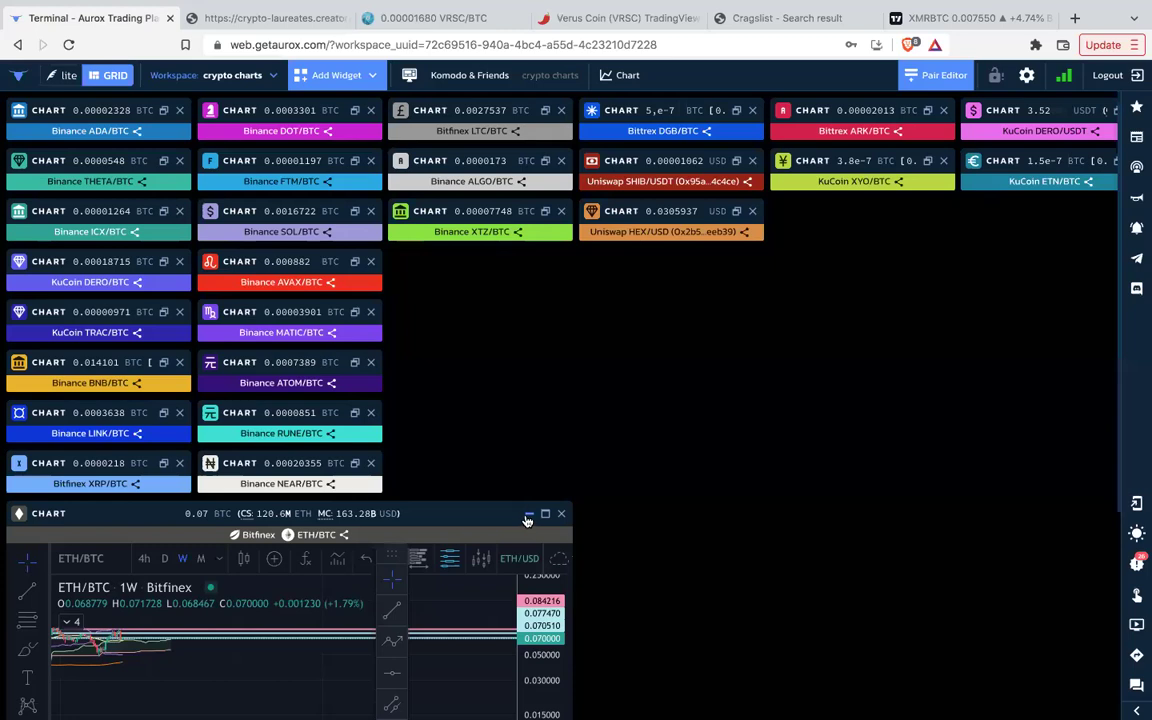
pyautogui.click(528, 515)
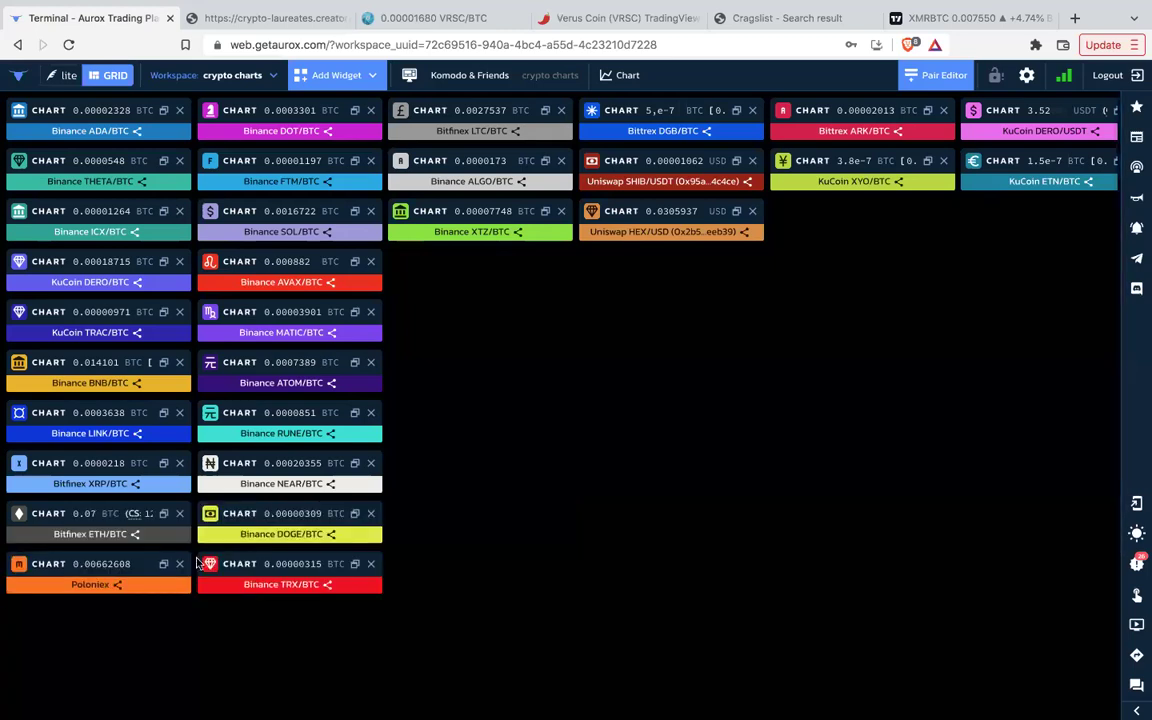
pyautogui.click(355, 110)
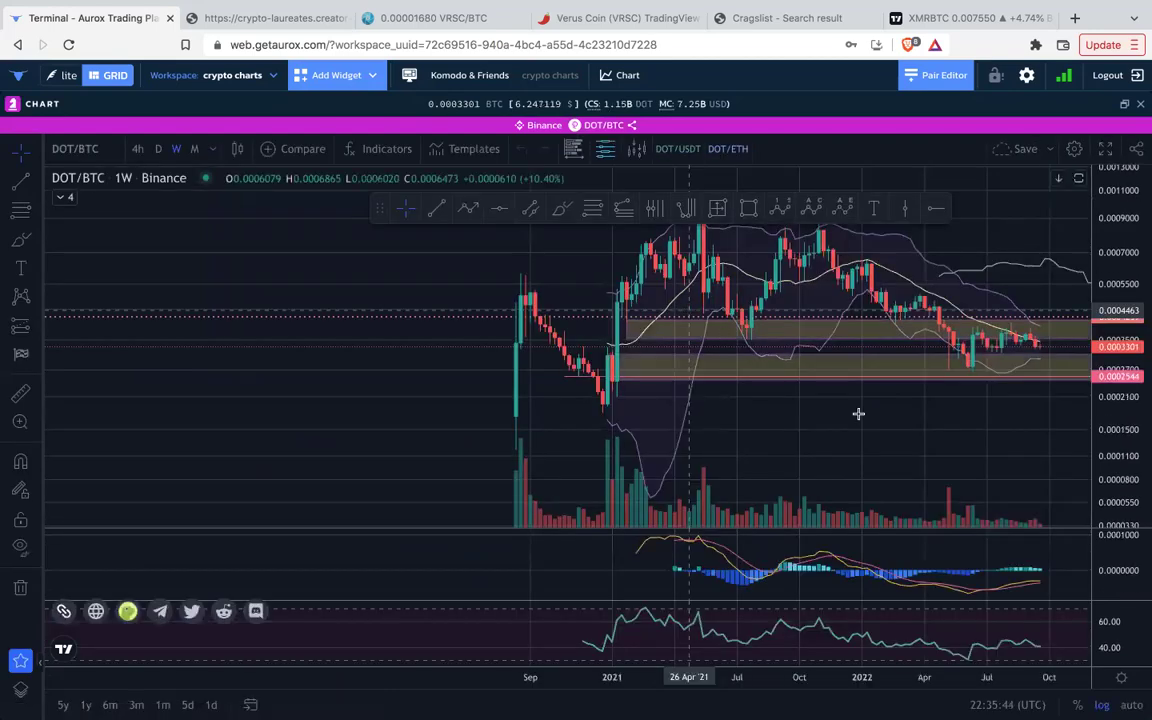
# Examine the latest DOT/BTC weekly candles around the two shaded zones and enlarge the MACD pane to check momentum.
pyautogui.moveTo(834, 445); pyautogui.dragTo(636, 438)
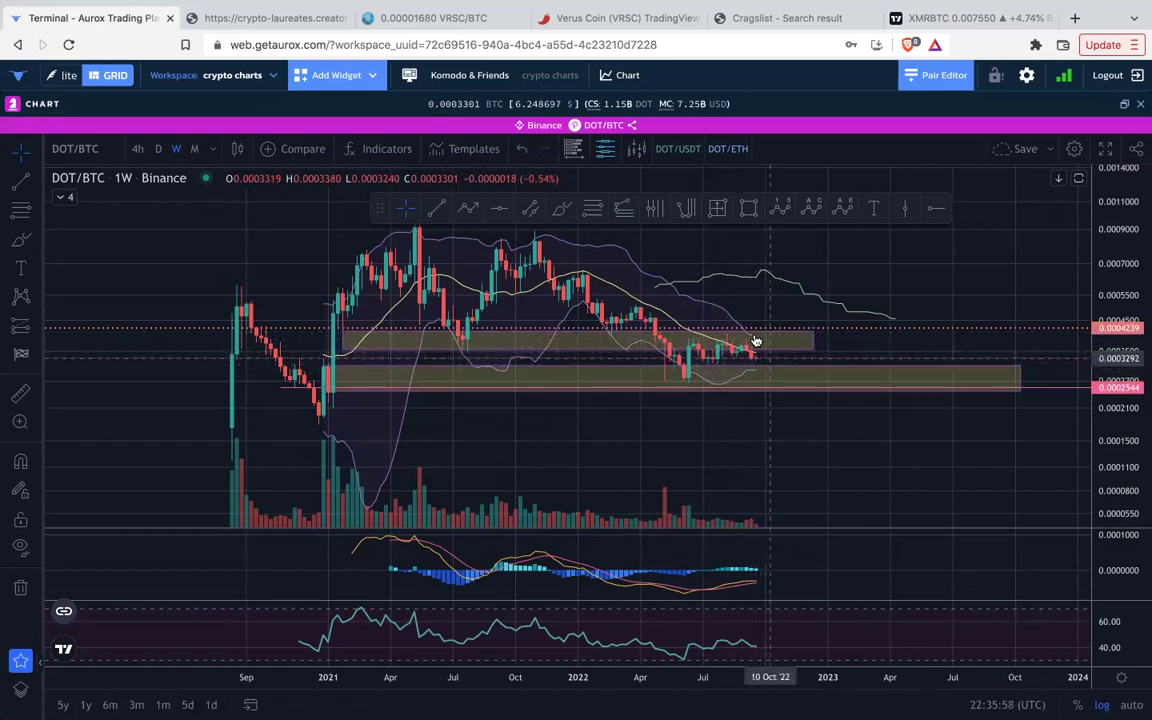
pyautogui.doubleClick(843, 562)
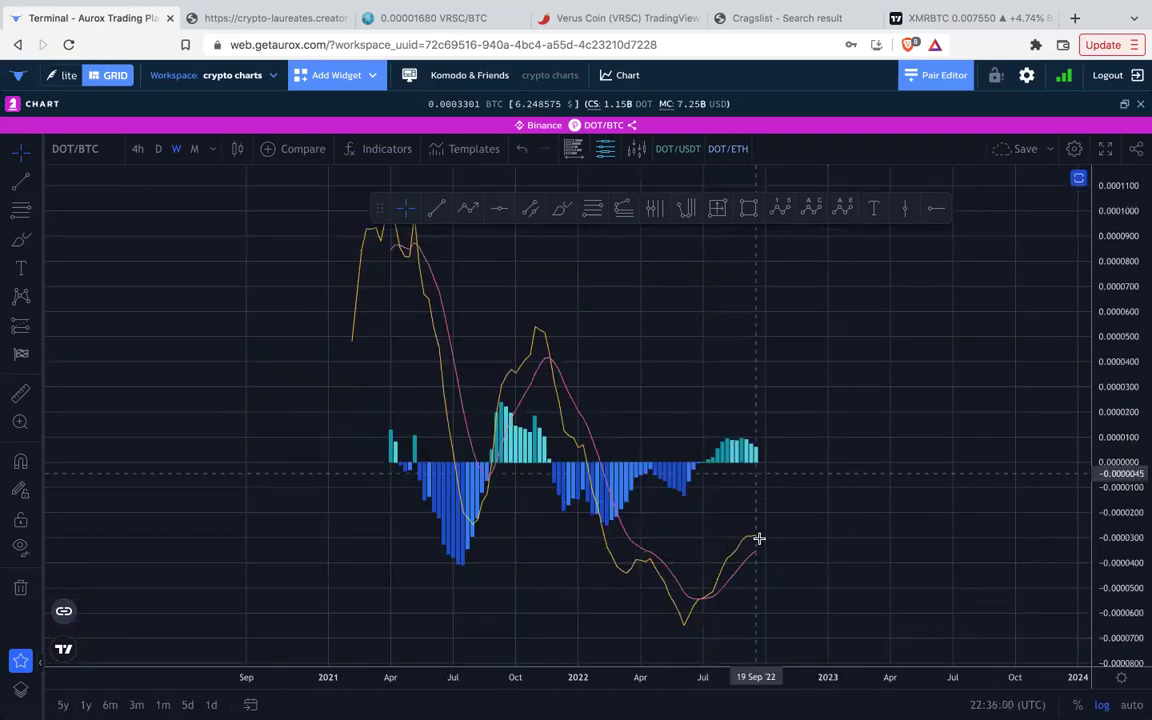
pyautogui.doubleClick(836, 465)
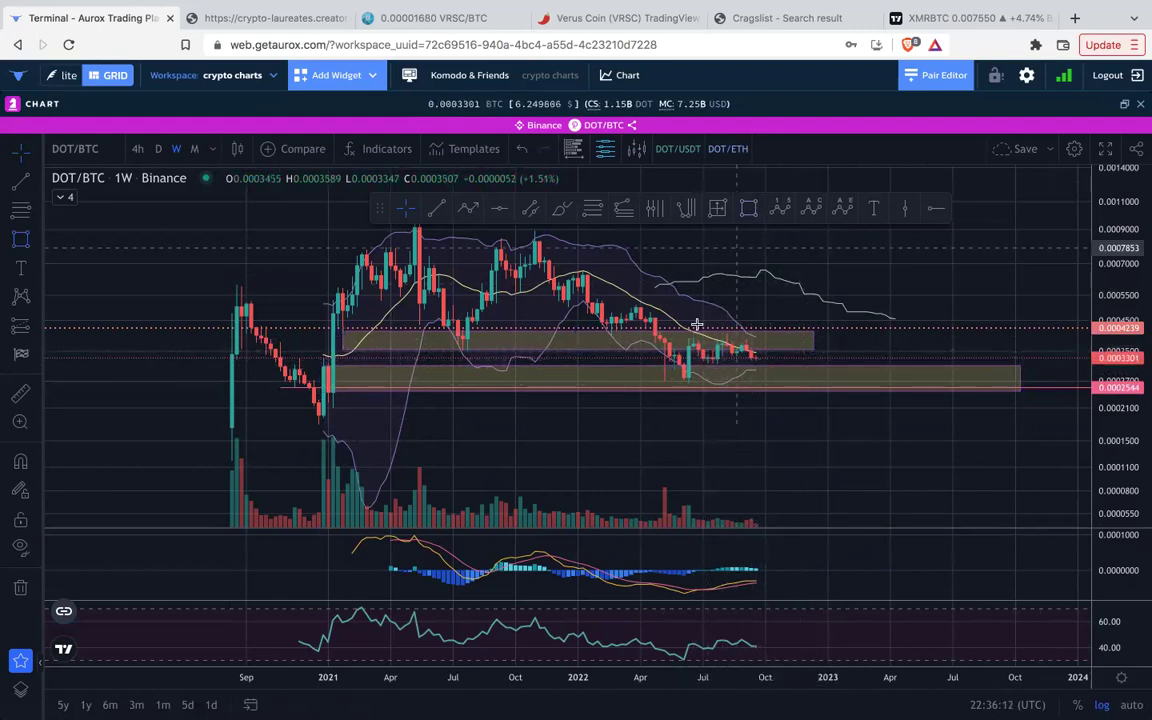
# Box the DOT/BTC range from about 0.0003842 to 0.0002647, April 2022 to March 2023, with a temporary rectangle and delete it.
pyautogui.moveTo(656, 364)
pyautogui.mouseDown()
pyautogui.moveTo(746, 386)
pyautogui.moveTo(876, 384)
pyautogui.mouseUp()
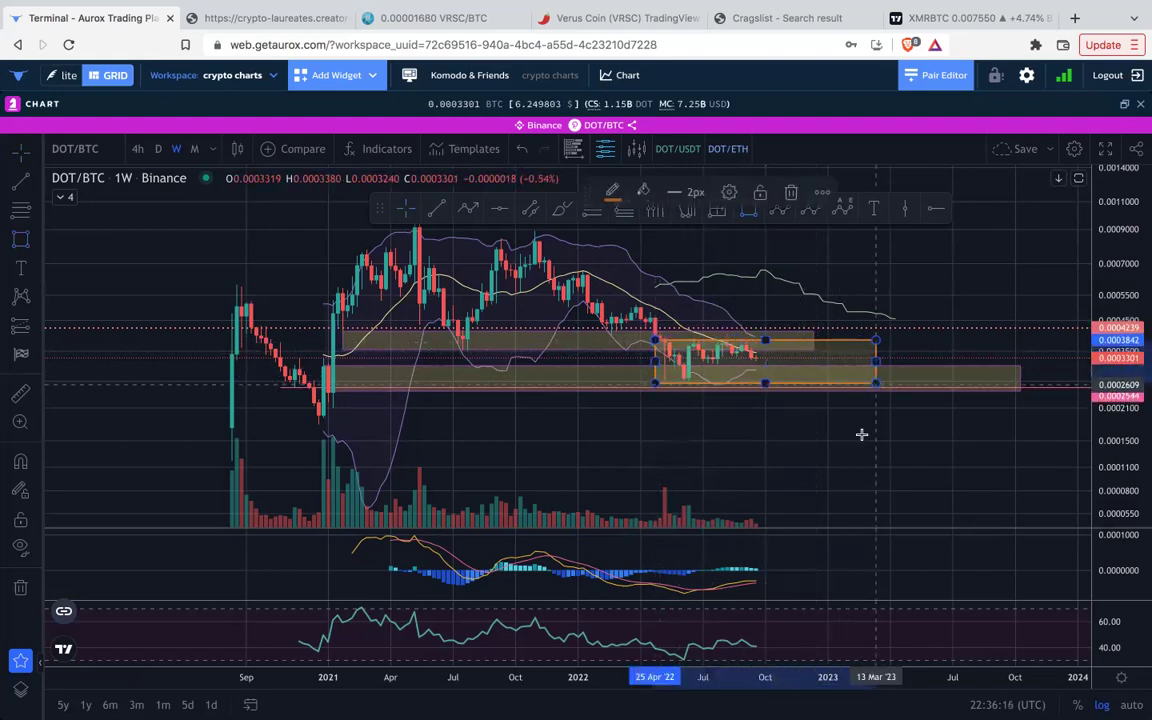
pyautogui.click(881, 457)
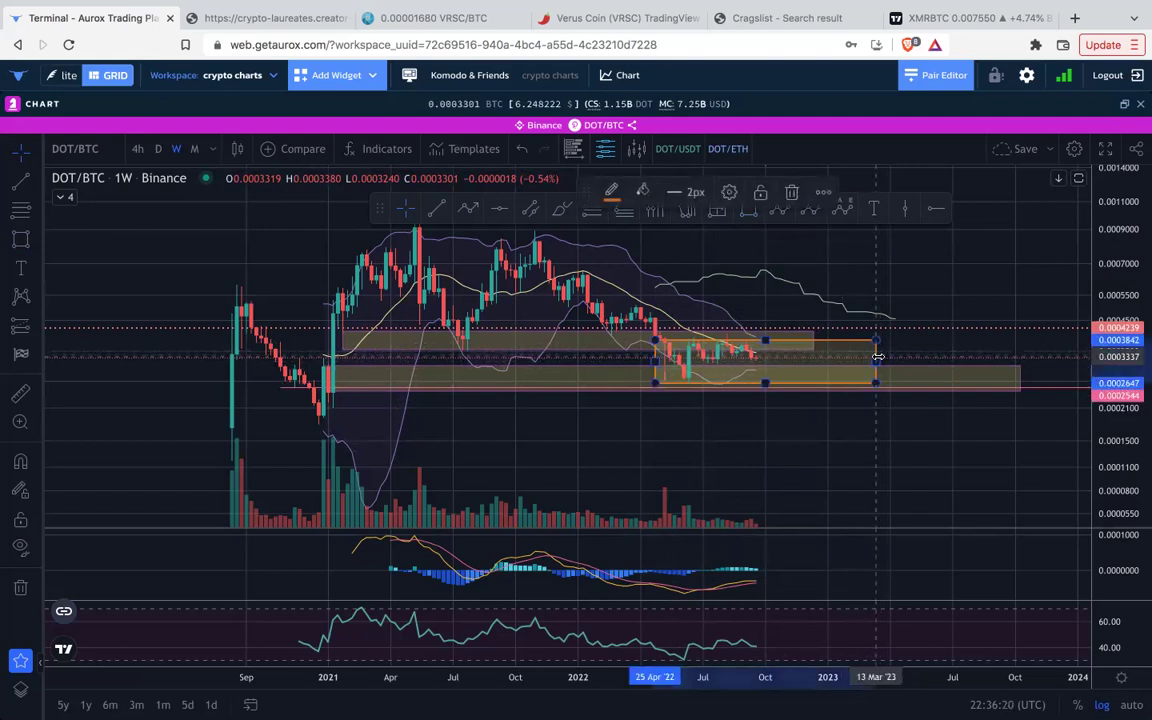
pyautogui.press('Delete')
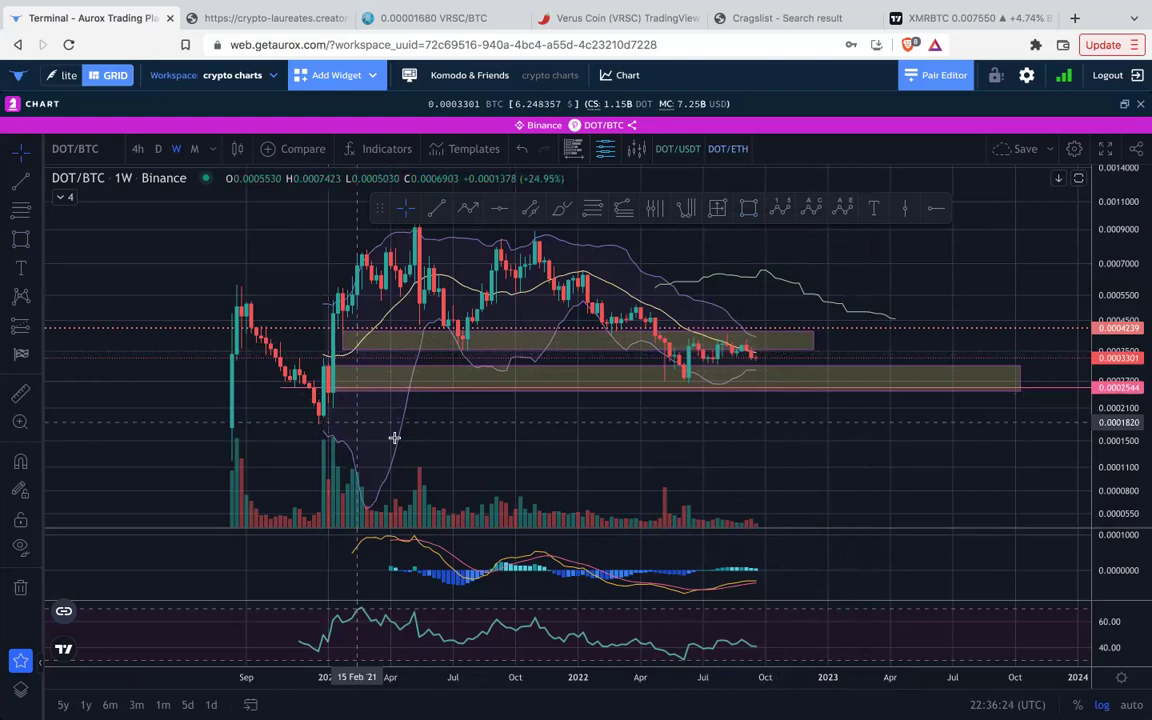
# Draw a descending trend line above the DOT/BTC weekly highs from 0.0005361 on 14 Mar '22 to about 0.0003159 on 12 Dec '22.
pyautogui.moveTo(791, 463); pyautogui.dragTo(753, 475)
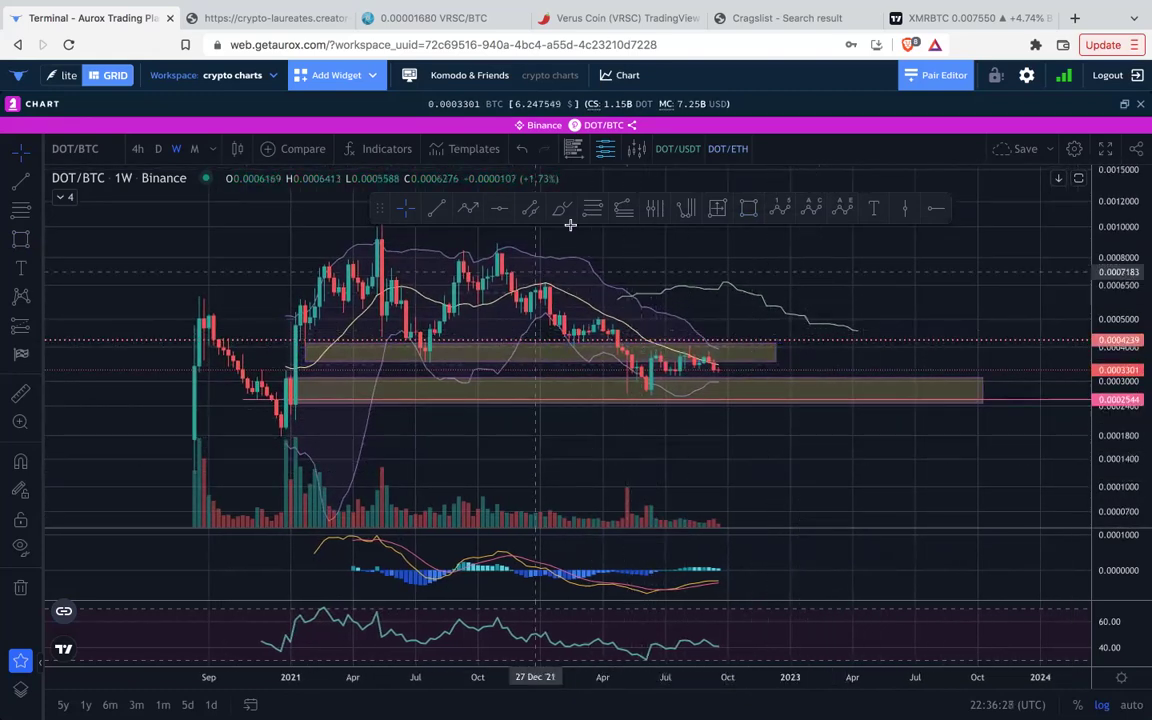
pyautogui.click(436, 211)
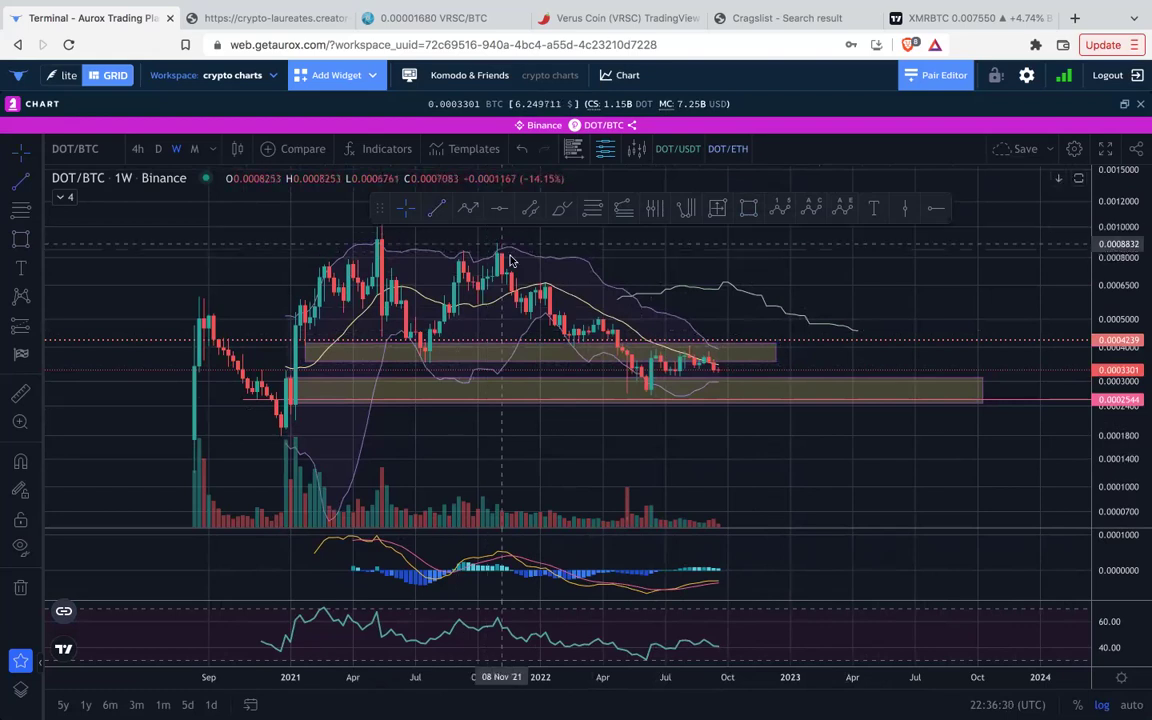
pyautogui.click(502, 245)
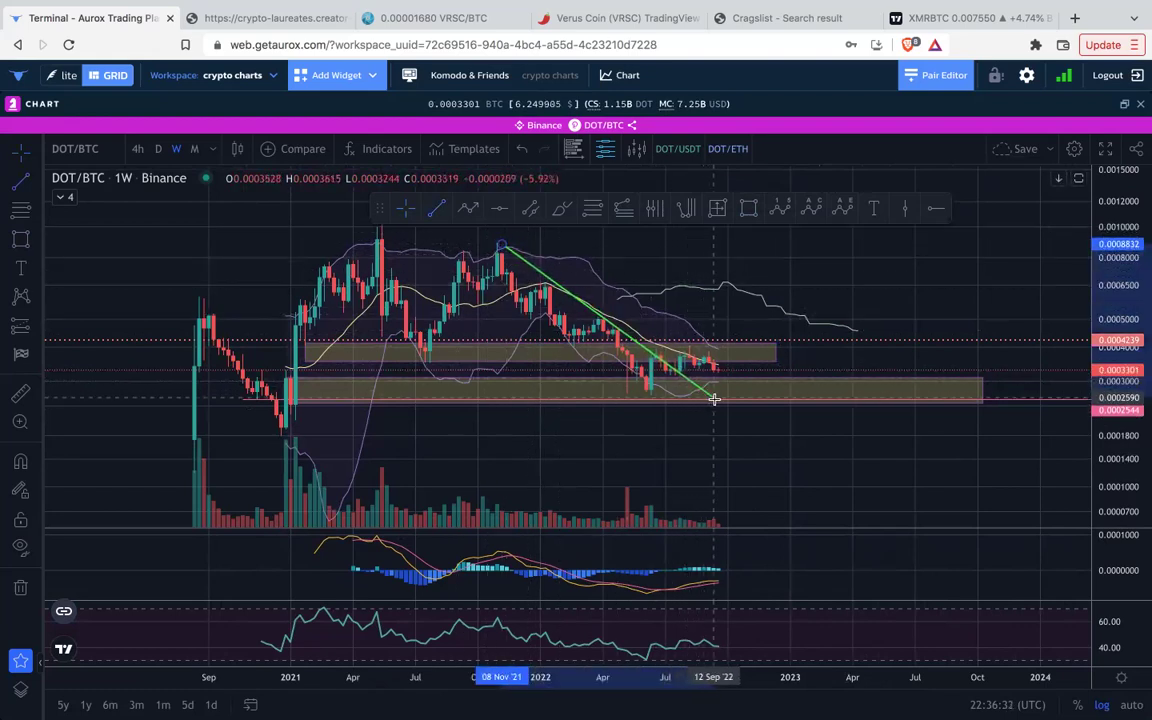
pyautogui.click(775, 379)
pyautogui.moveTo(502, 247); pyautogui.dragTo(589, 311)
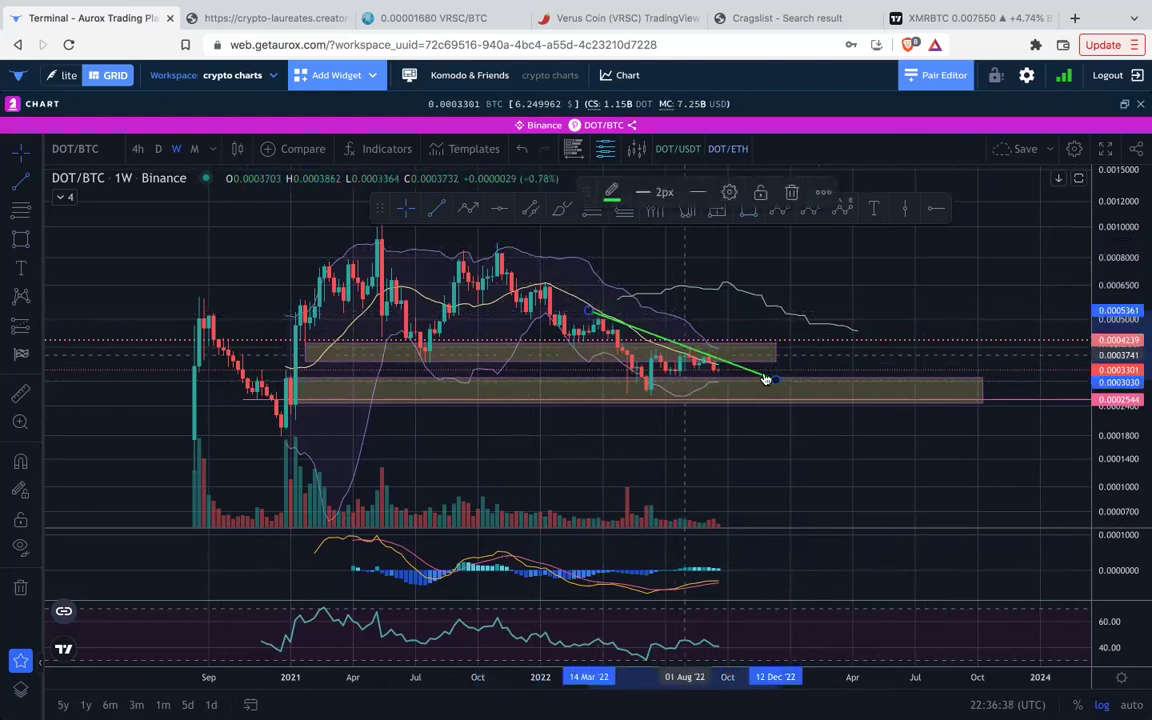
pyautogui.moveTo(776, 379); pyautogui.dragTo(777, 375)
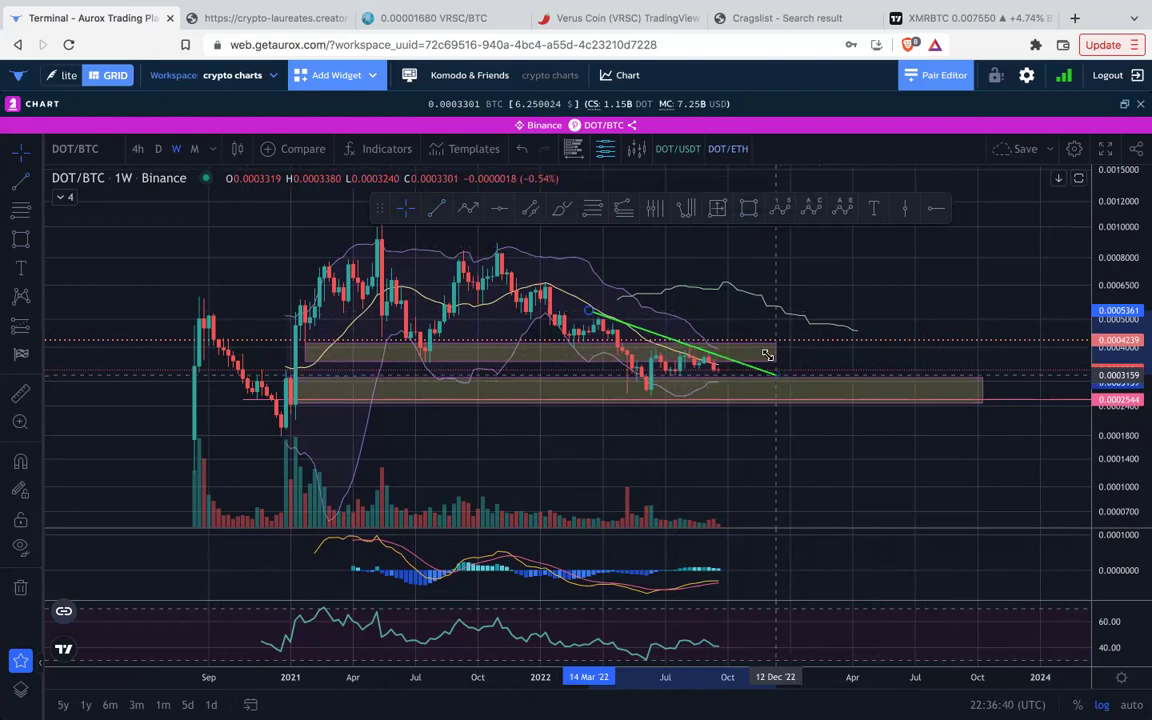
pyautogui.click(752, 320)
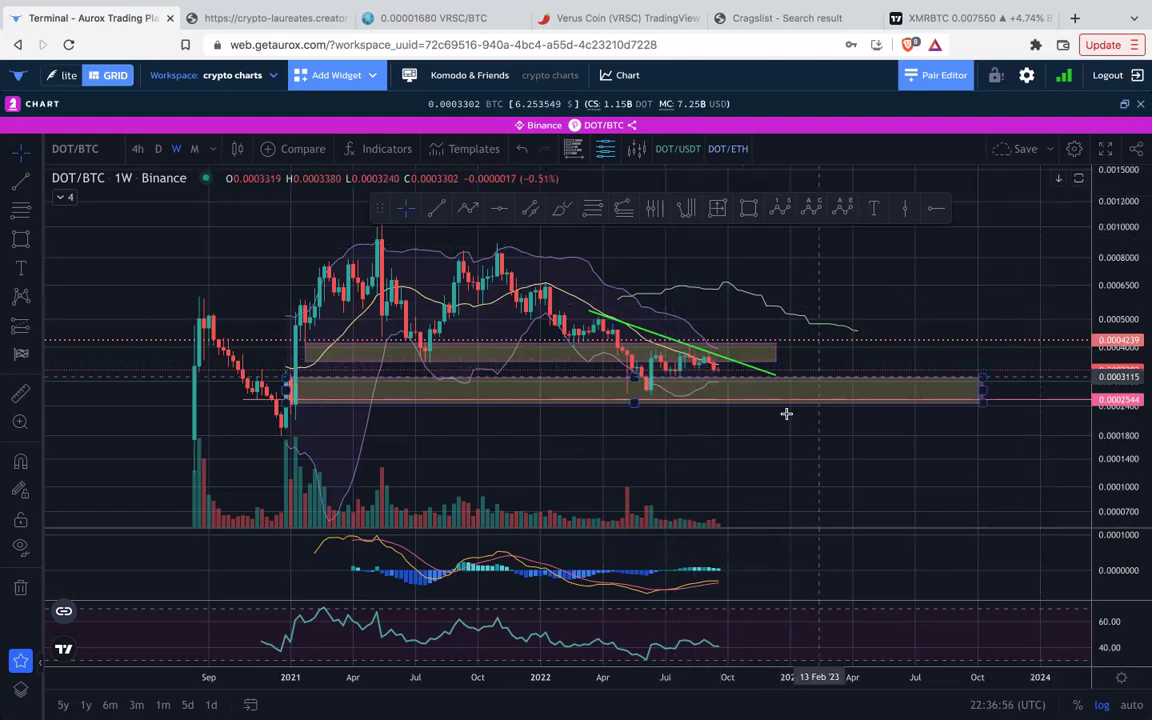
# Collapse the DOT/BTC chart and open the Binance FTM/BTC chart full size.
pyautogui.press('Escape')
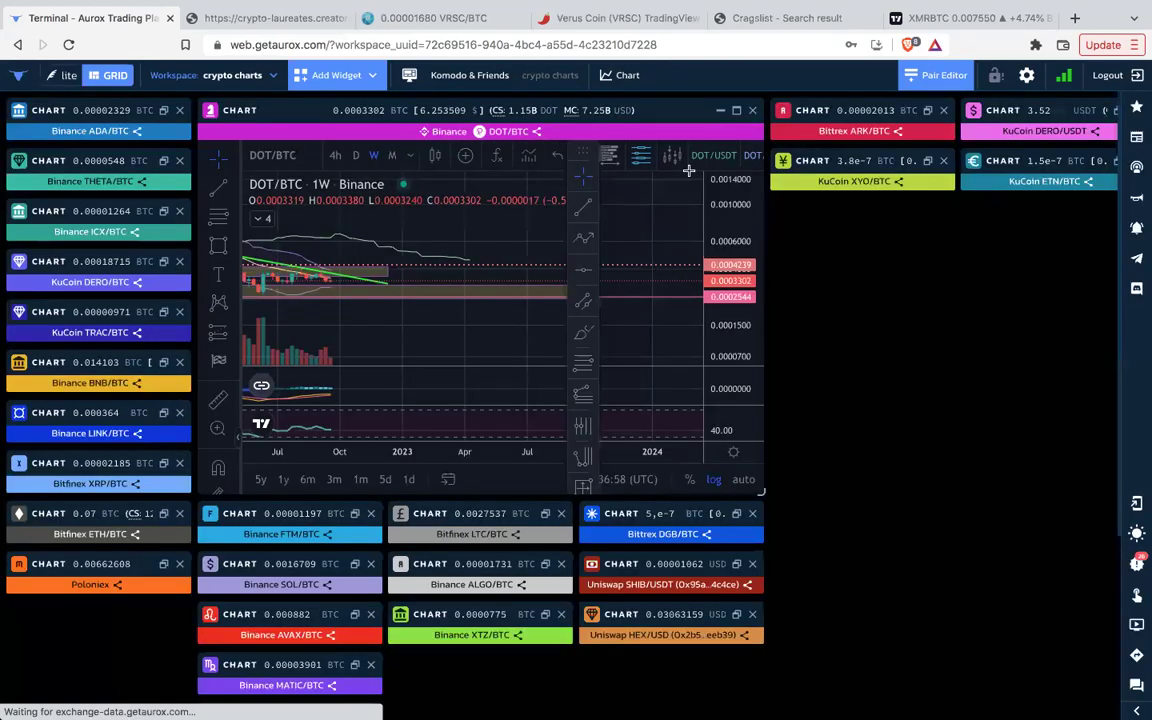
pyautogui.click(720, 111)
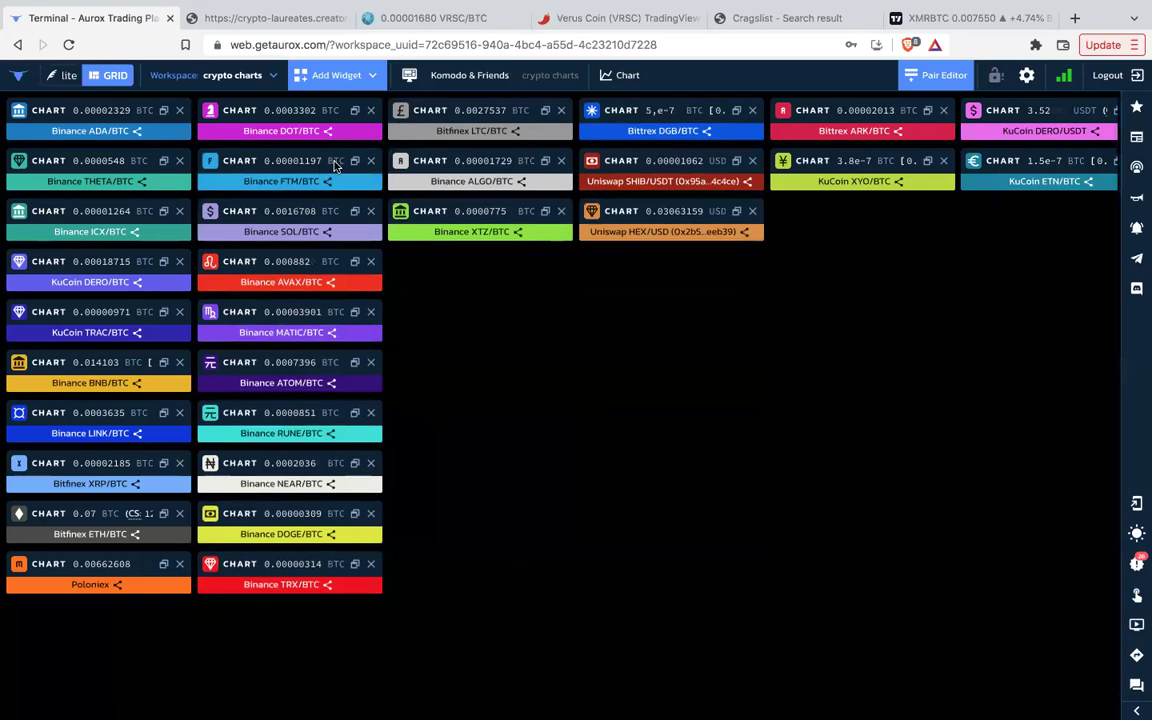
pyautogui.click(354, 161)
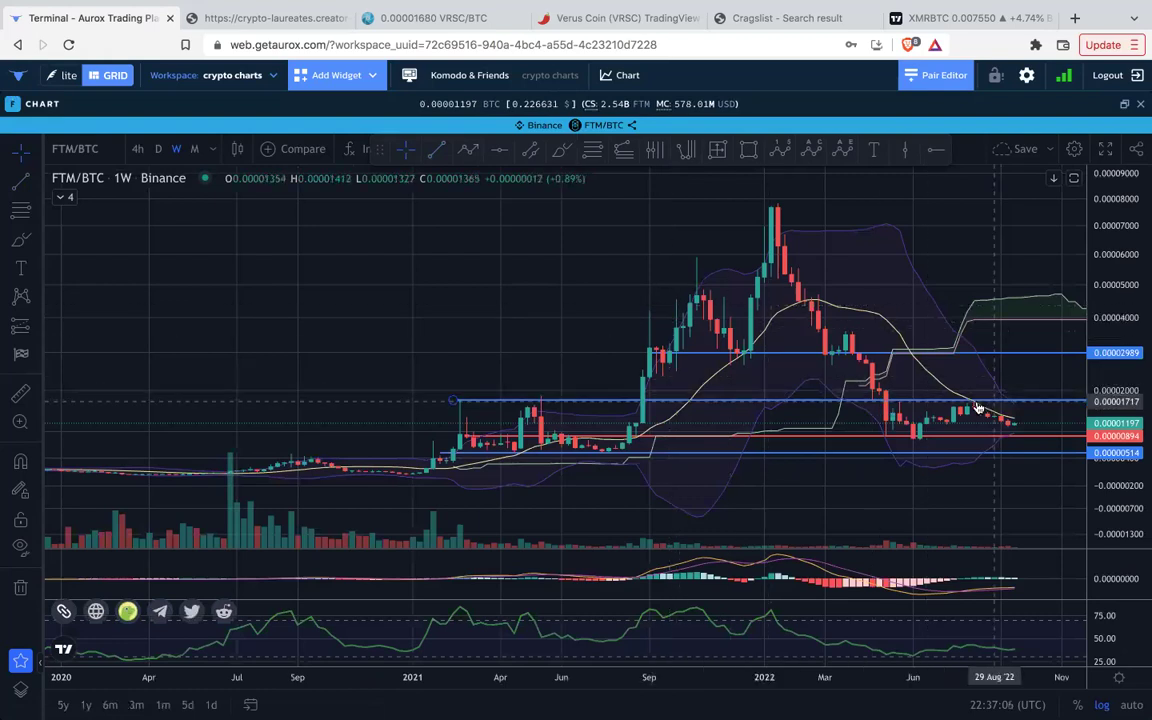
# Frame the latest FTM/BTC weekly candles and enlarge the MACD pane to check momentum, restoring the full layout after.
pyautogui.moveTo(1018, 473); pyautogui.dragTo(706, 448)
pyautogui.doubleClick(765, 568)
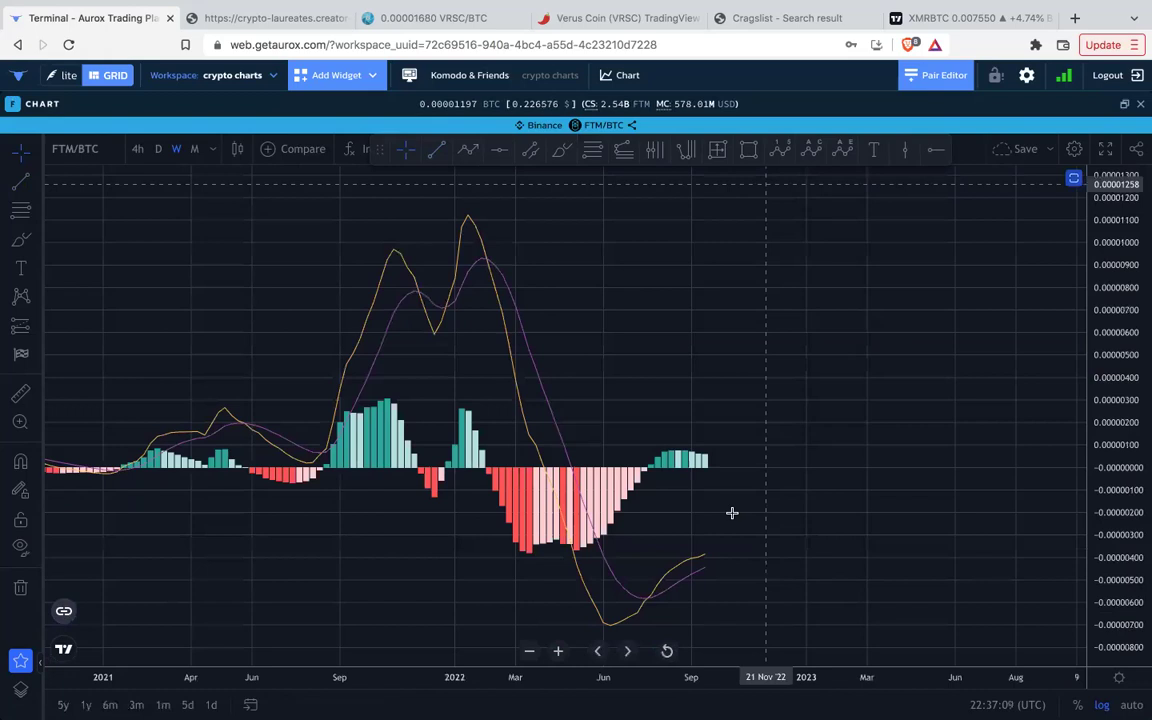
pyautogui.doubleClick(761, 462)
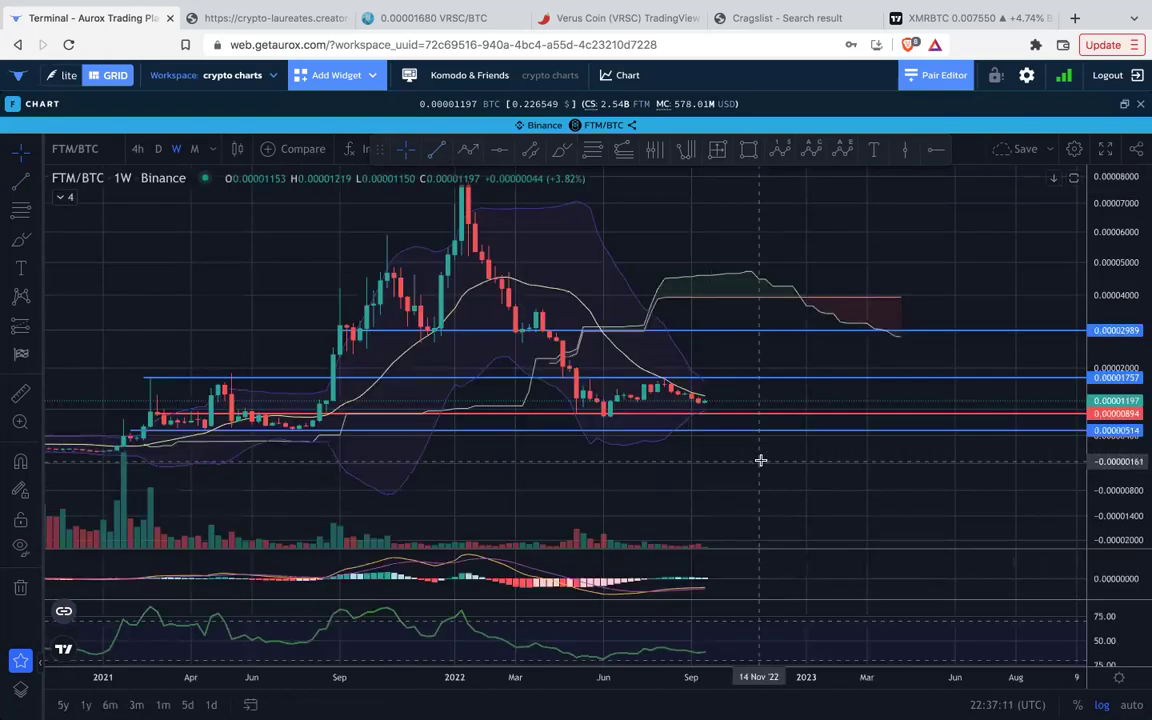
# Examine the FTM/BTC weekly price history against its levels, from the latest candles out to the full range including the early-2022 peak.
pyautogui.scroll(-2, 761, 461)
pyautogui.scroll(-2, 762, 456)
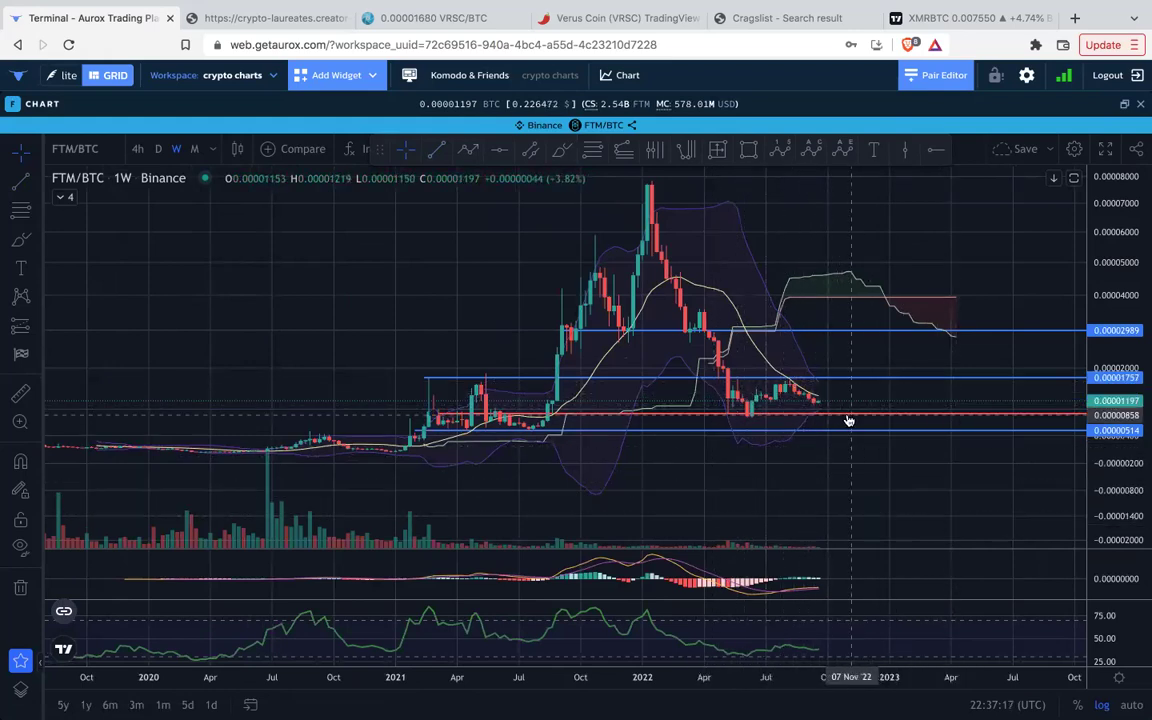
pyautogui.scroll(2, 848, 416)
pyautogui.scroll(4, 848, 416)
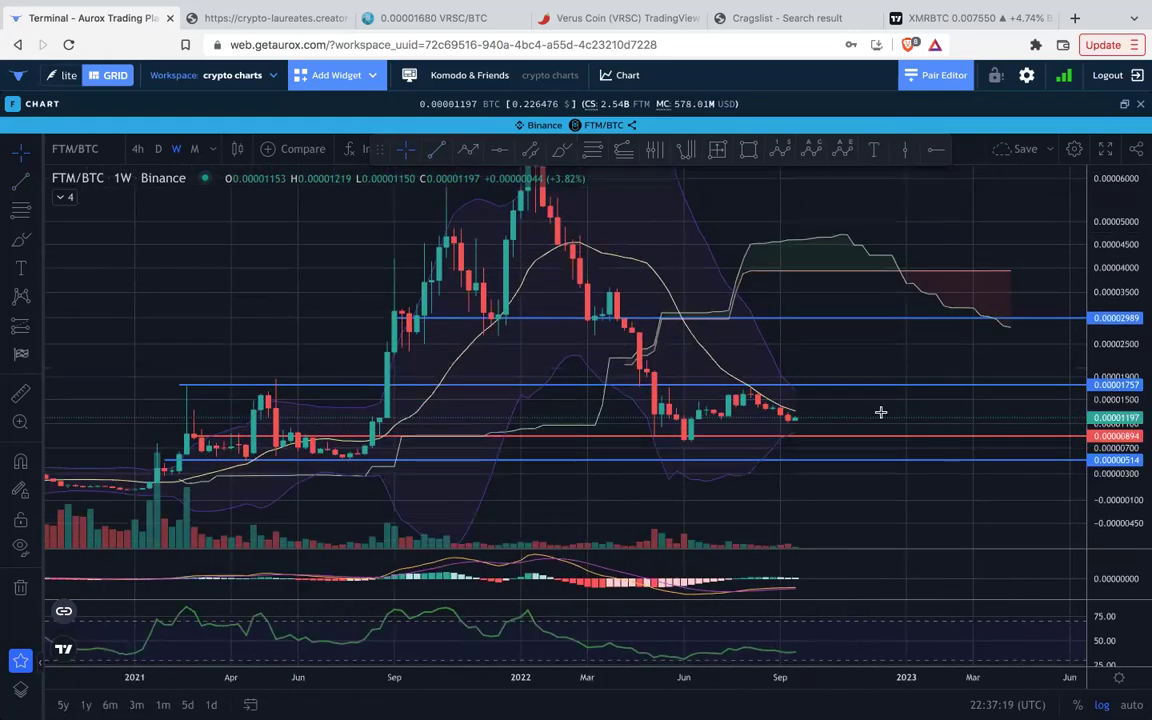
pyautogui.scroll(5, 869, 413)
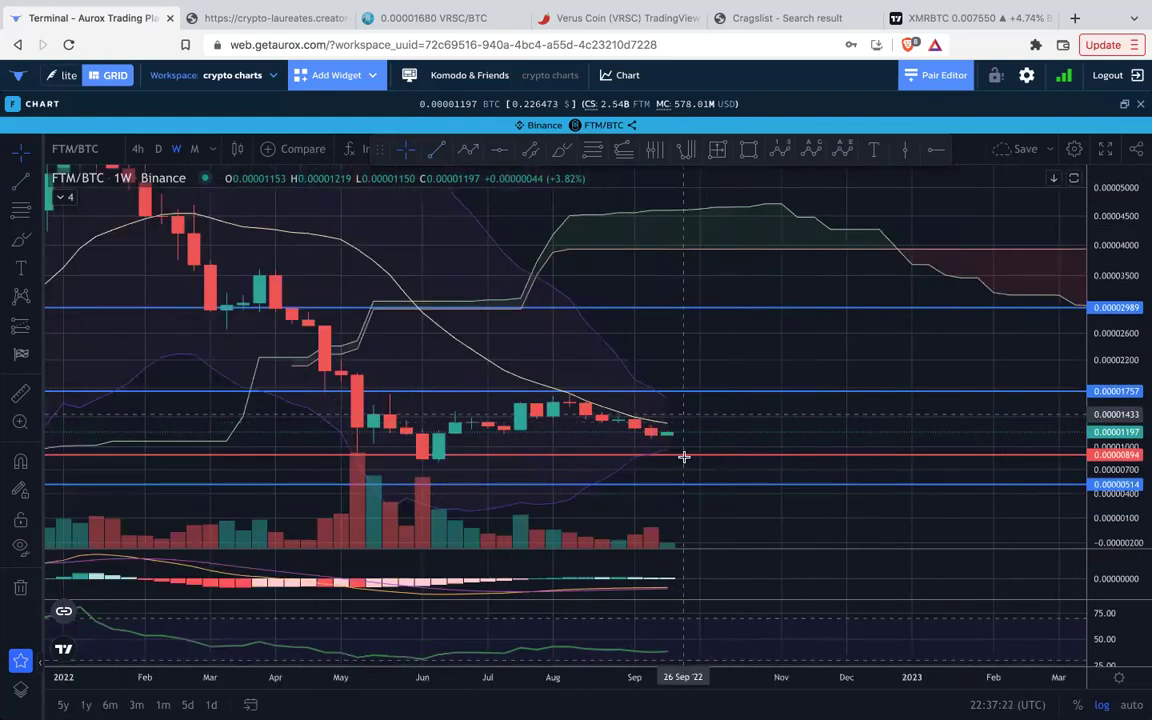
pyautogui.scroll(-4, 703, 393)
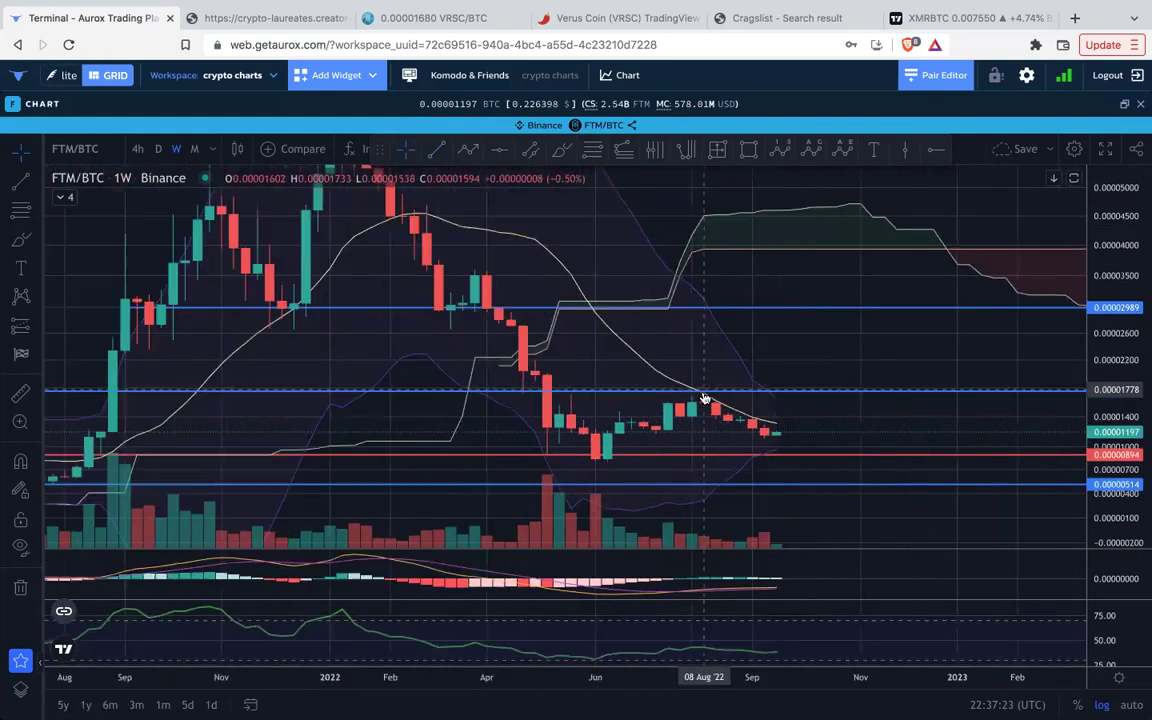
pyautogui.scroll(-6, 704, 394)
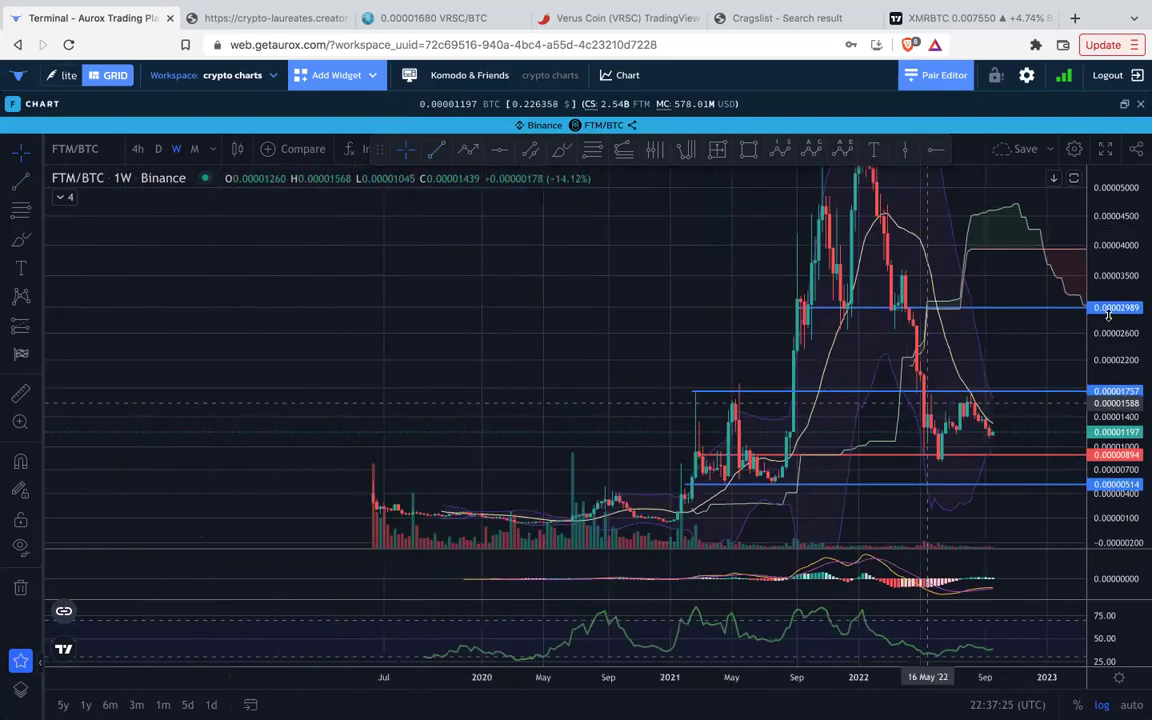
pyautogui.moveTo(1113, 300); pyautogui.dragTo(1123, 396)
pyautogui.moveTo(1009, 362); pyautogui.dragTo(838, 417)
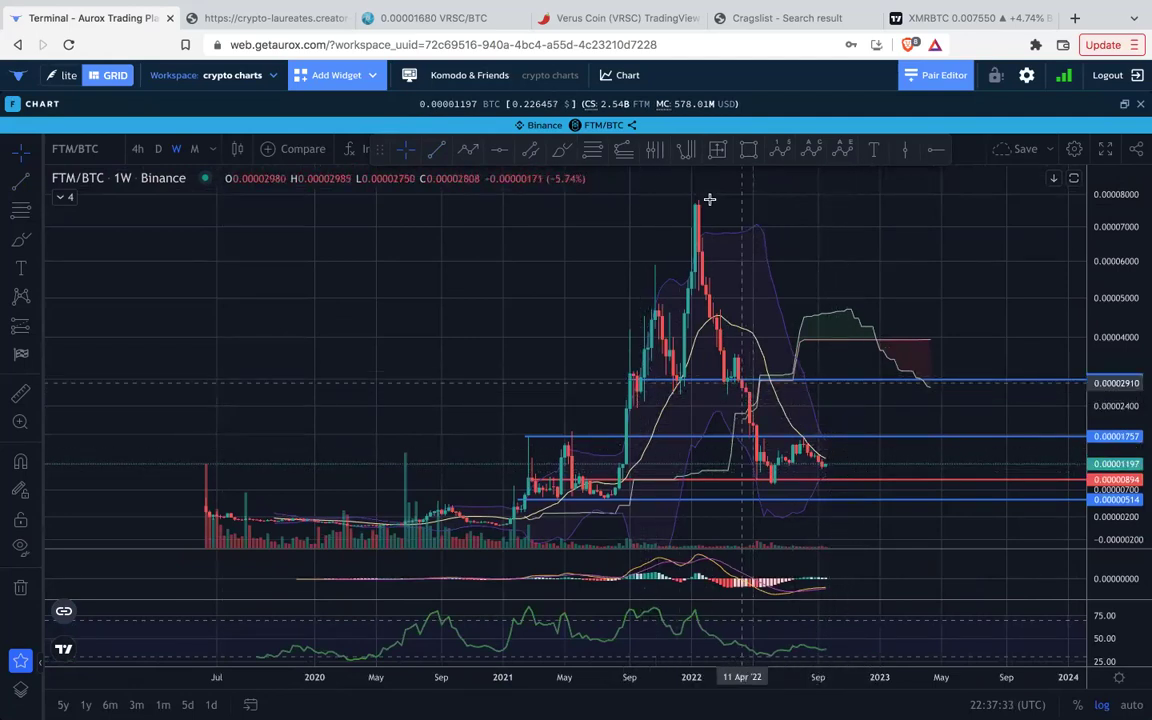
# Brush a temporary FTM/BTC path from the latest weekly candle, rising above 0.00001757 and falling back towards 0.00000894, and delete it.
pyautogui.click(559, 155)
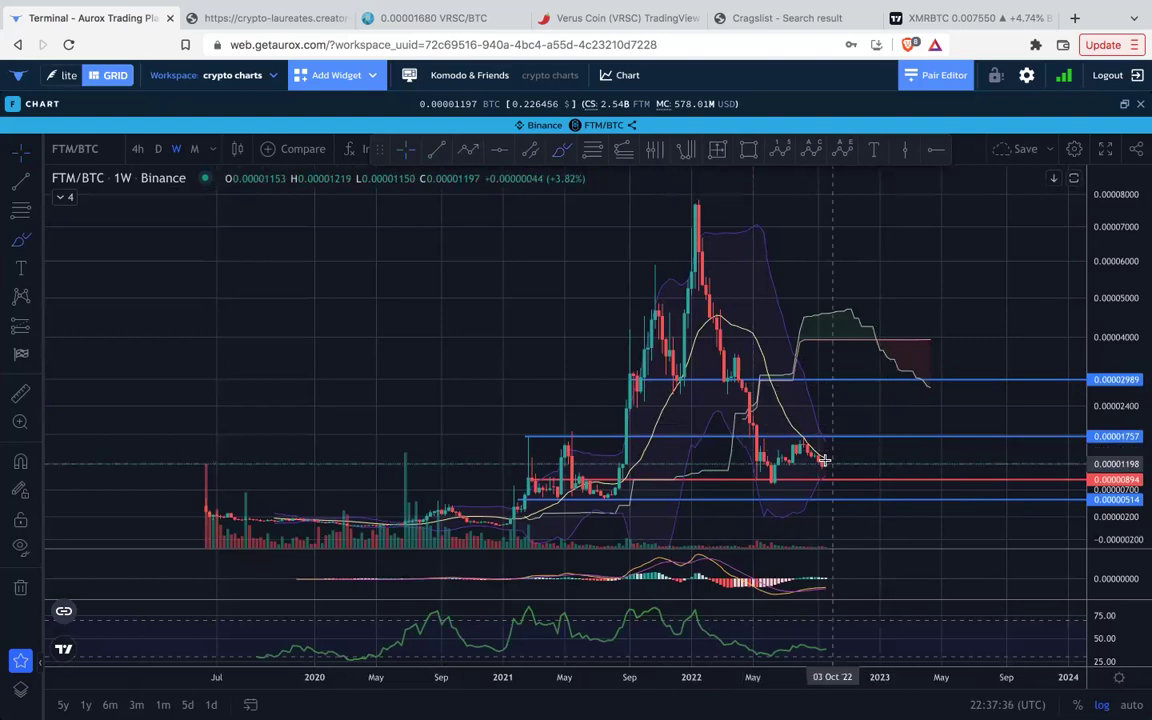
pyautogui.moveTo(829, 462); pyautogui.dragTo(862, 403)
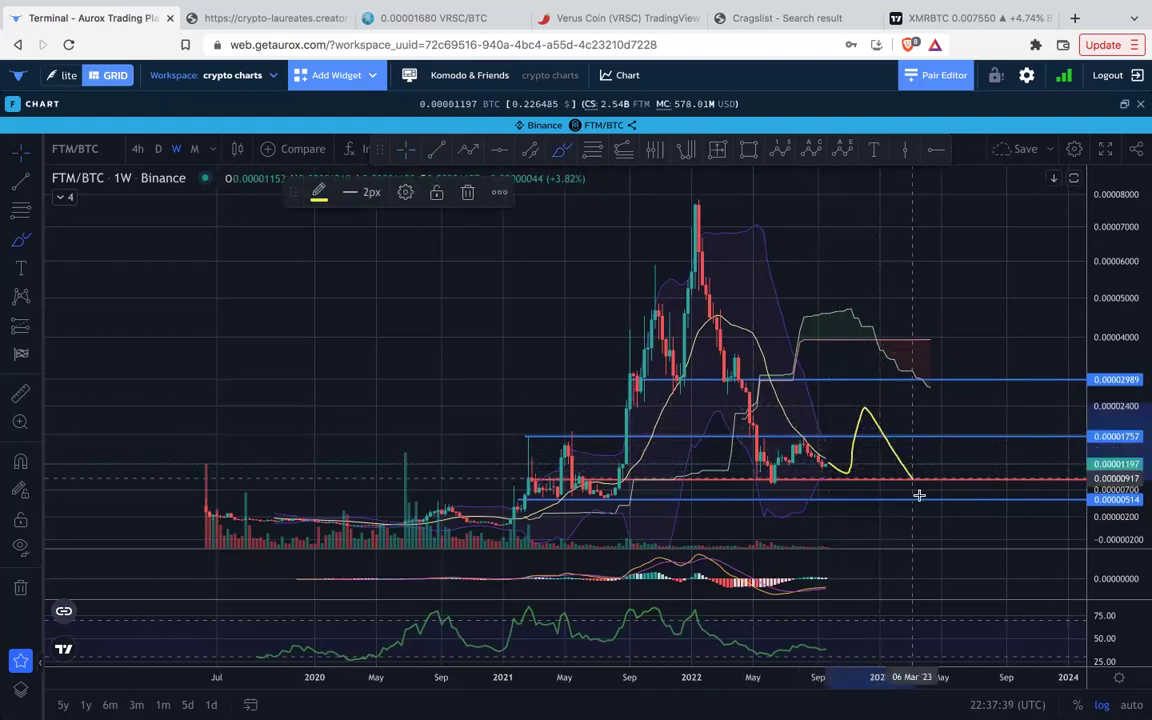
pyautogui.moveTo(966, 478); pyautogui.dragTo(966, 476)
pyautogui.press('Delete')
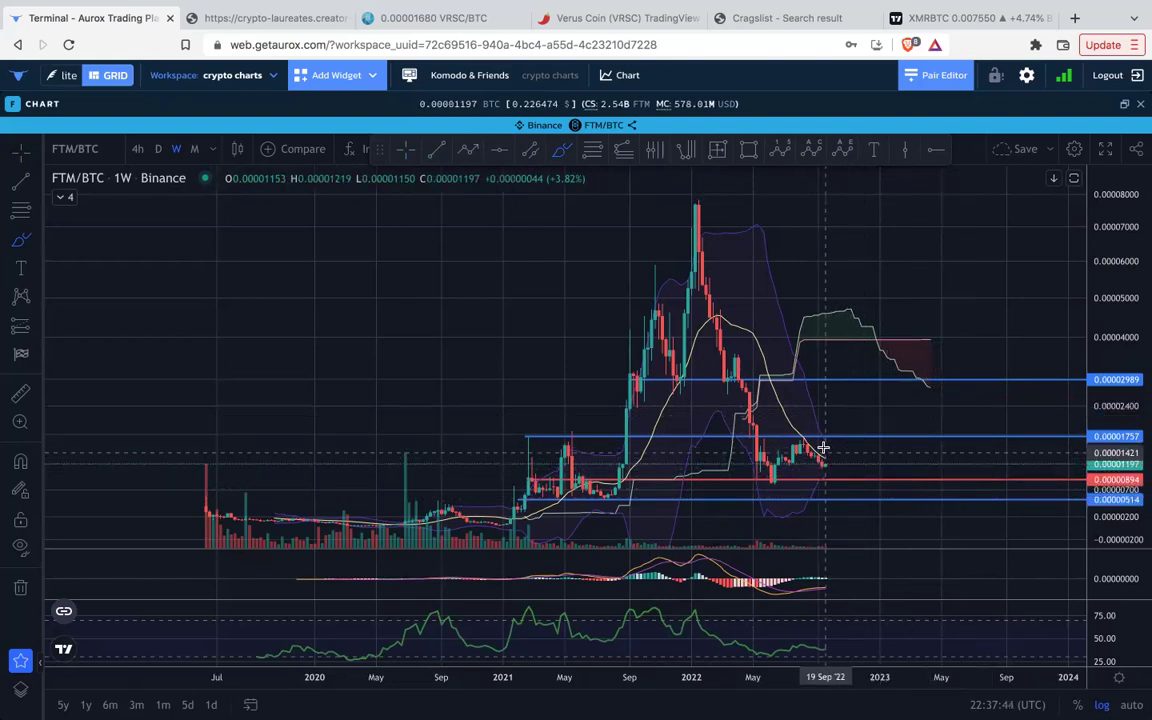
# Brush short marks around the latest FTM/BTC weekly candles and a rise-and-fall path above 0.00001757, and remove these temporary strokes.
pyautogui.moveTo(829, 447)
pyautogui.mouseDown()
pyautogui.moveTo(854, 453)
pyautogui.moveTo(879, 424)
pyautogui.moveTo(894, 459)
pyautogui.mouseUp()
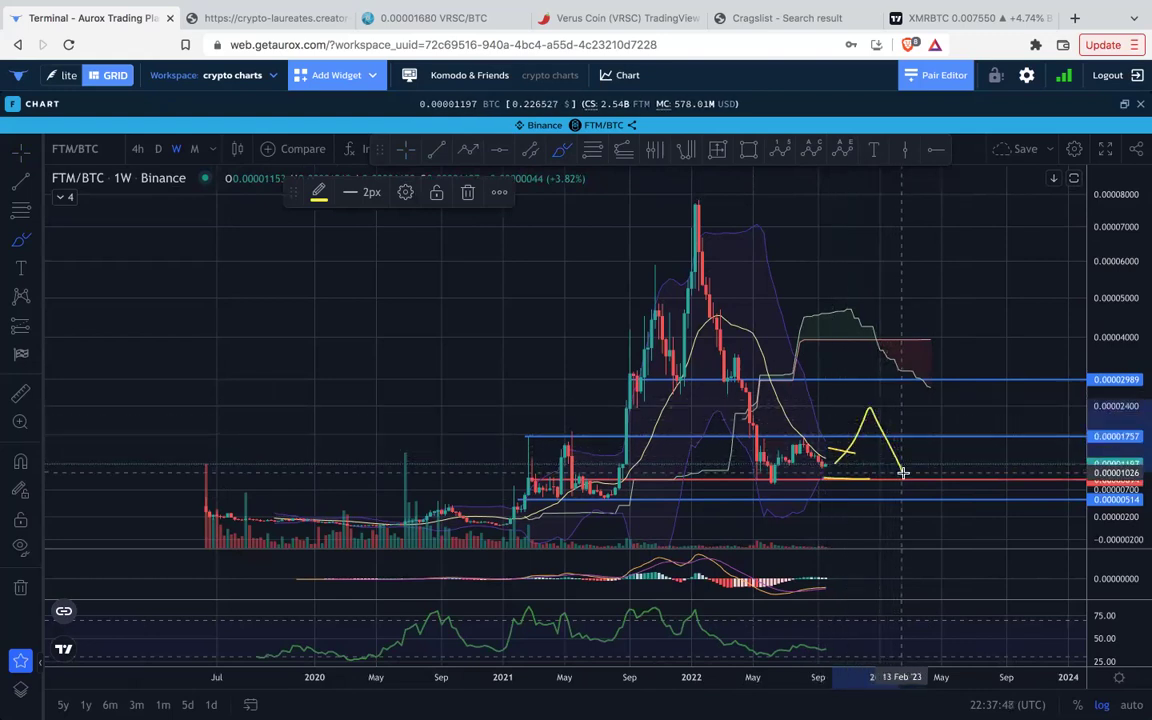
pyautogui.moveTo(814, 457)
pyautogui.mouseDown()
pyautogui.moveTo(731, 456)
pyautogui.moveTo(974, 453)
pyautogui.mouseUp()
pyautogui.press('Delete')
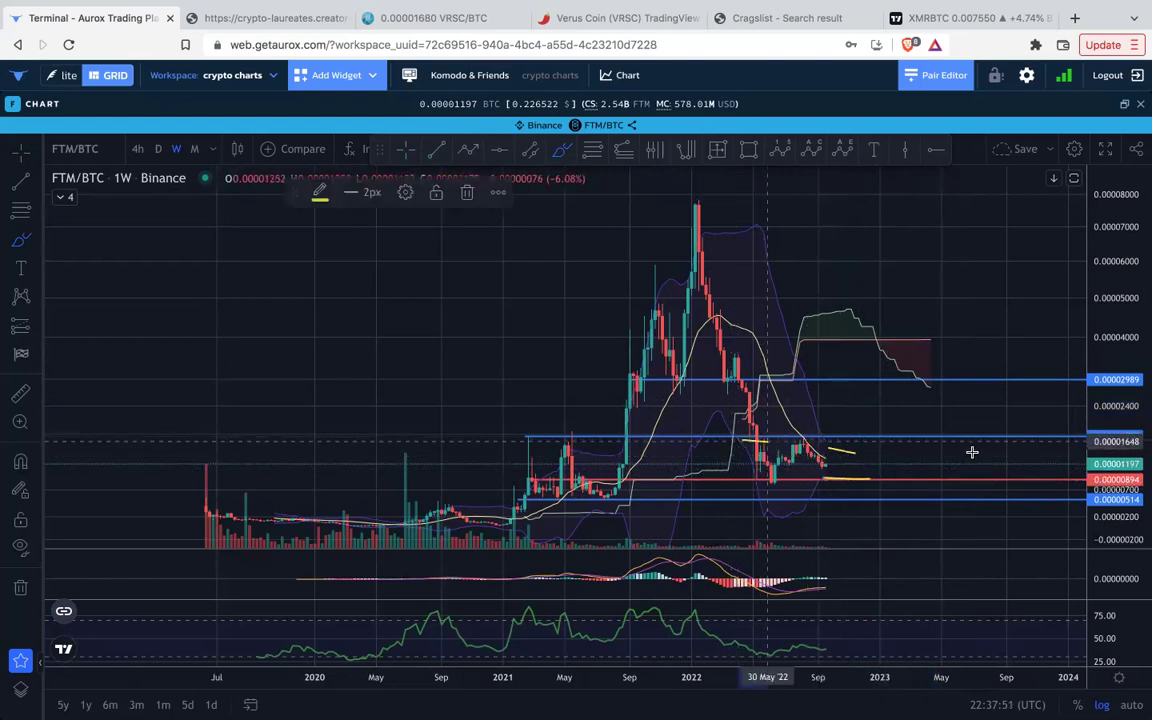
pyautogui.moveTo(775, 481); pyautogui.dragTo(974, 483)
pyautogui.hotkey('ctrl', 'z')
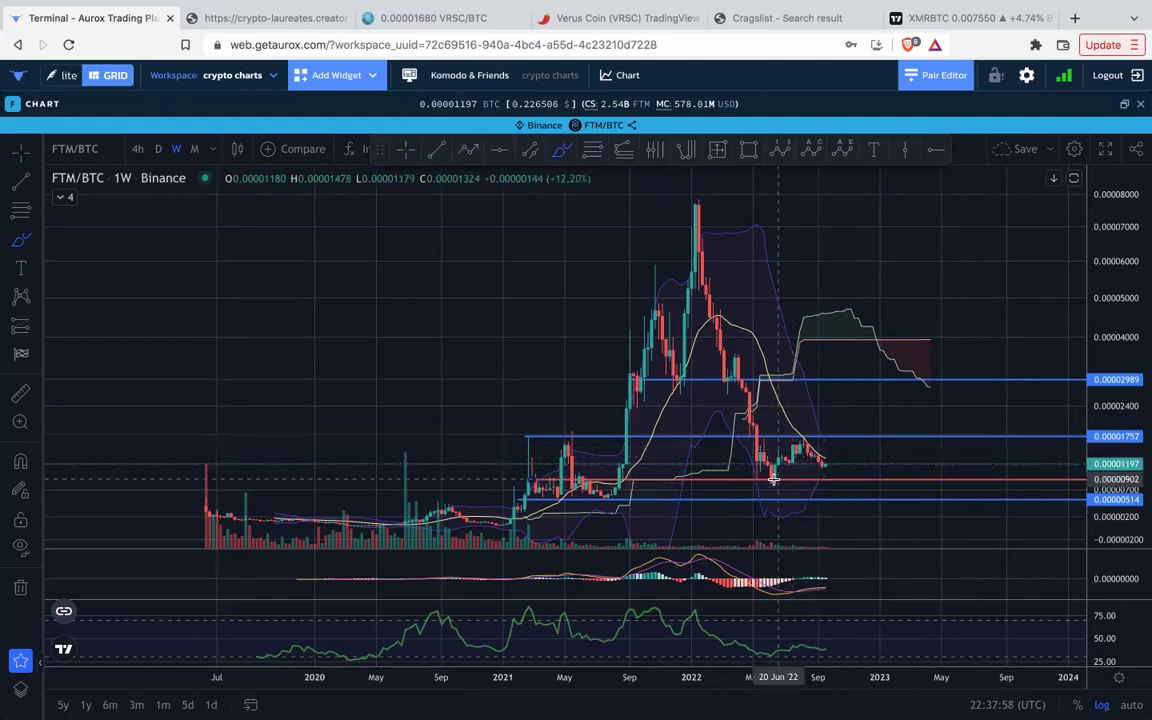
# Mark the 2021 high and low and the comparable 2022 high and 0.00000514 low with brush strokes, and undo all of them.
pyautogui.moveTo(563, 436); pyautogui.dragTo(600, 438)
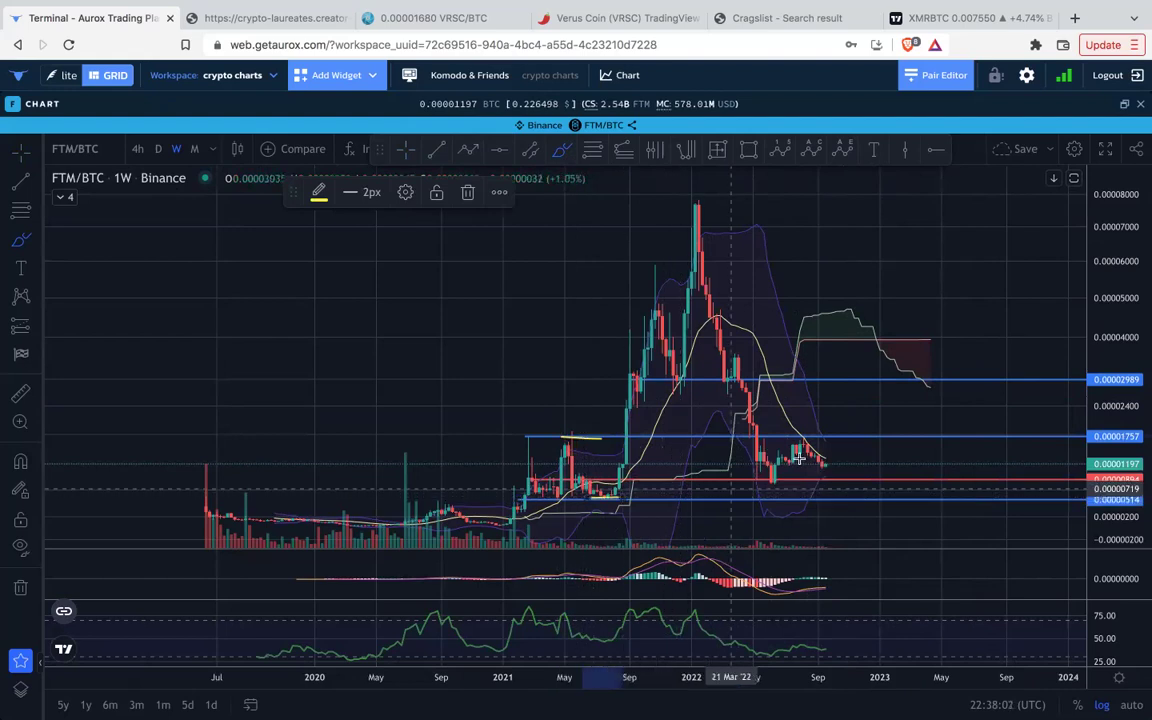
pyautogui.moveTo(787, 440); pyautogui.dragTo(828, 438)
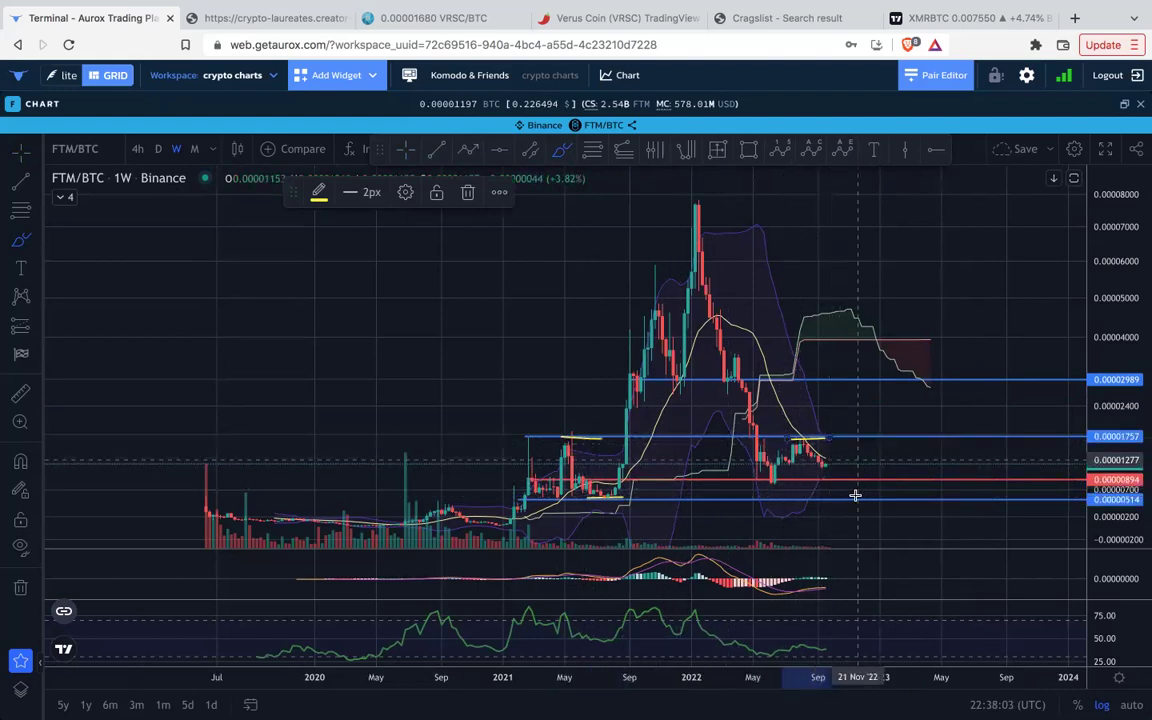
pyautogui.moveTo(848, 502); pyautogui.dragTo(894, 499)
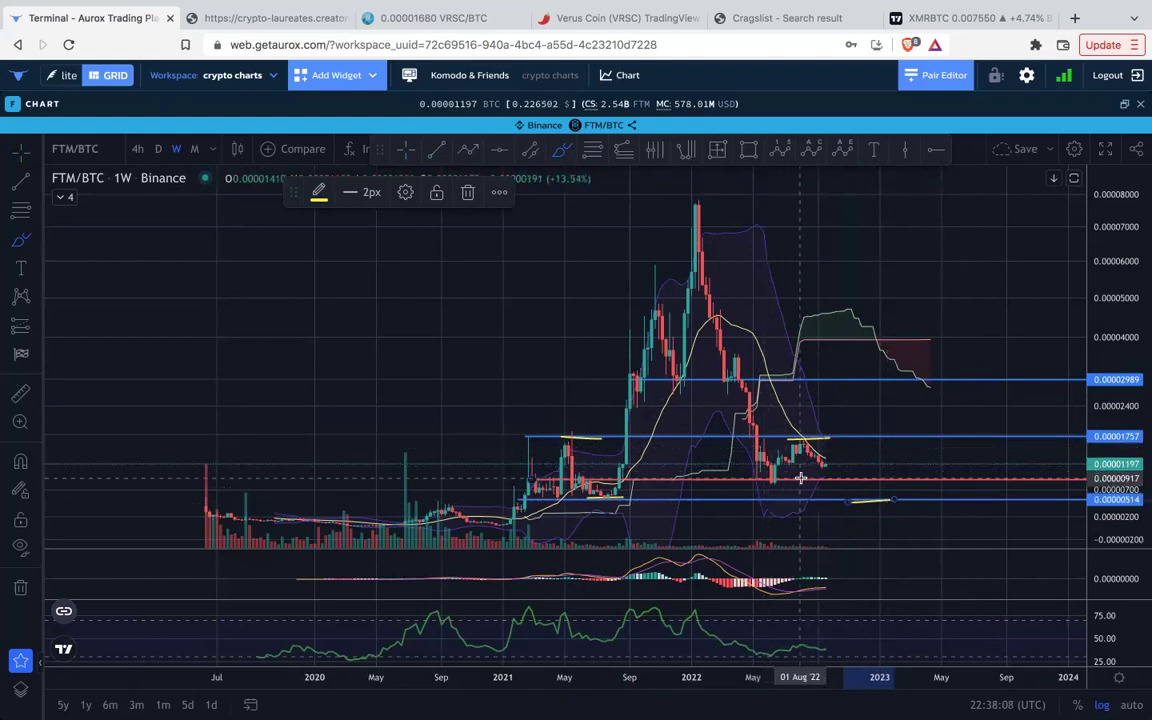
pyautogui.press('super+z')
pyautogui.press('super+z')
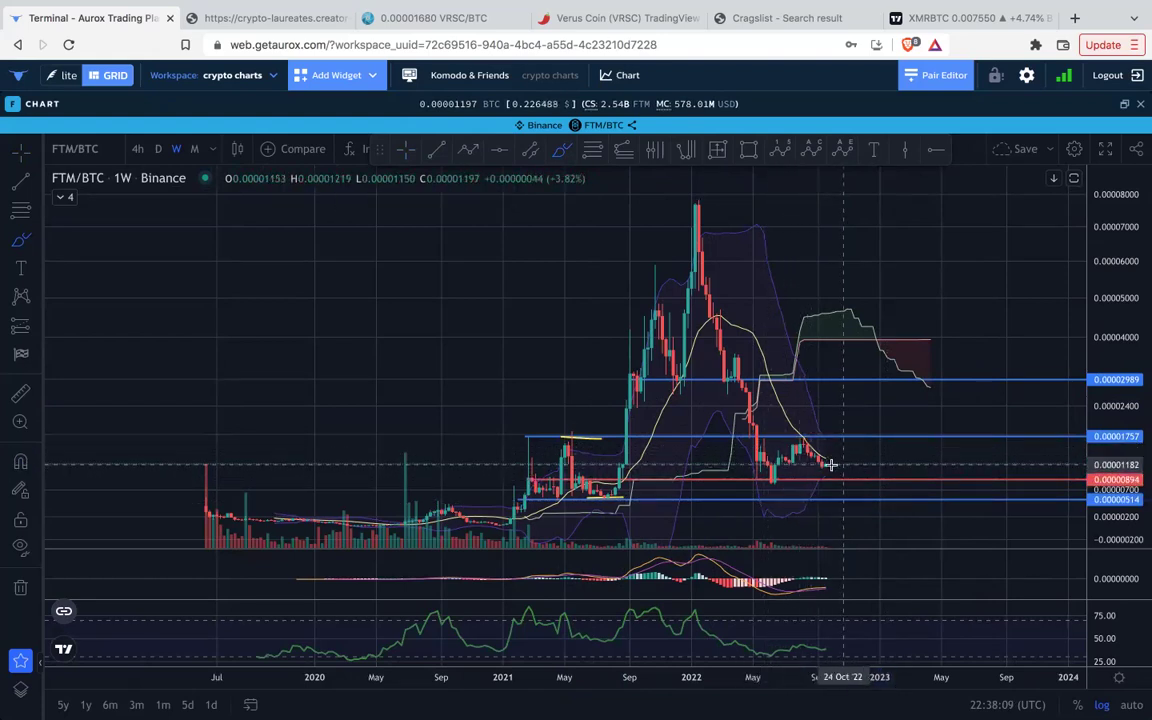
pyautogui.moveTo(820, 447)
pyautogui.mouseDown()
pyautogui.moveTo(862, 453)
pyautogui.moveTo(870, 483)
pyautogui.moveTo(893, 501)
pyautogui.mouseUp()
pyautogui.press('super+z')
pyautogui.press('super+z')
pyautogui.press('super+z')
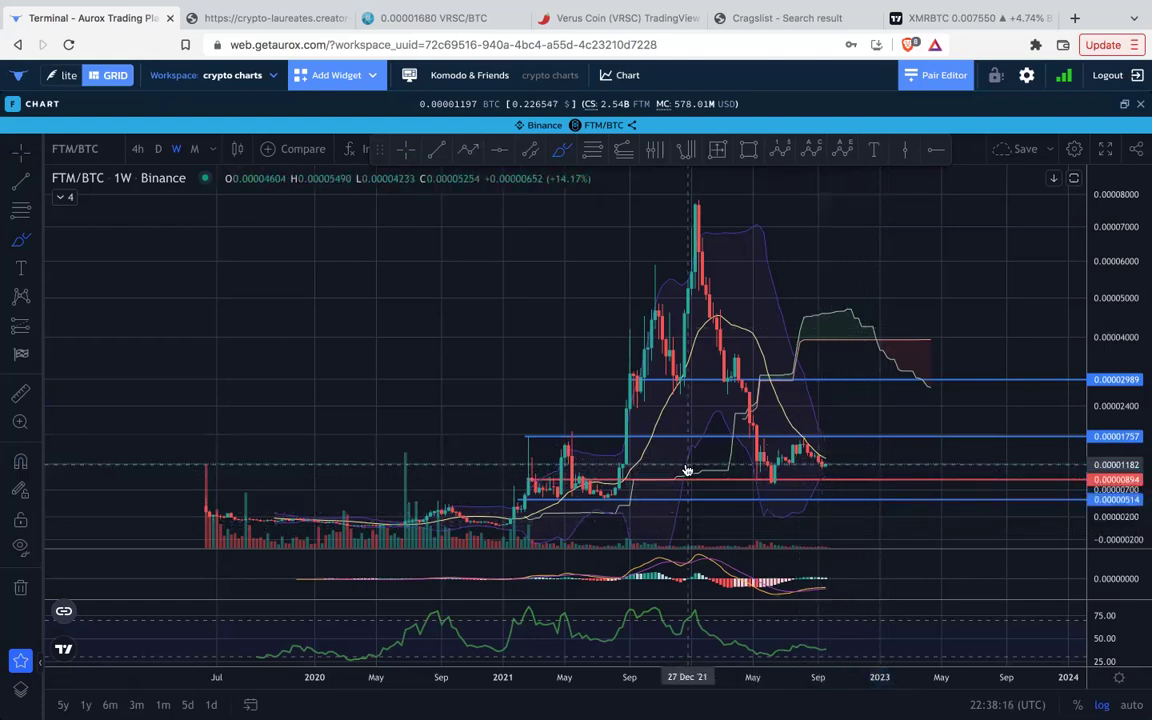
# Switch the FTM/BTC chart to the daily interval and frame the 2022 candles with a stretched price scale.
pyautogui.scroll(4, 701, 417)
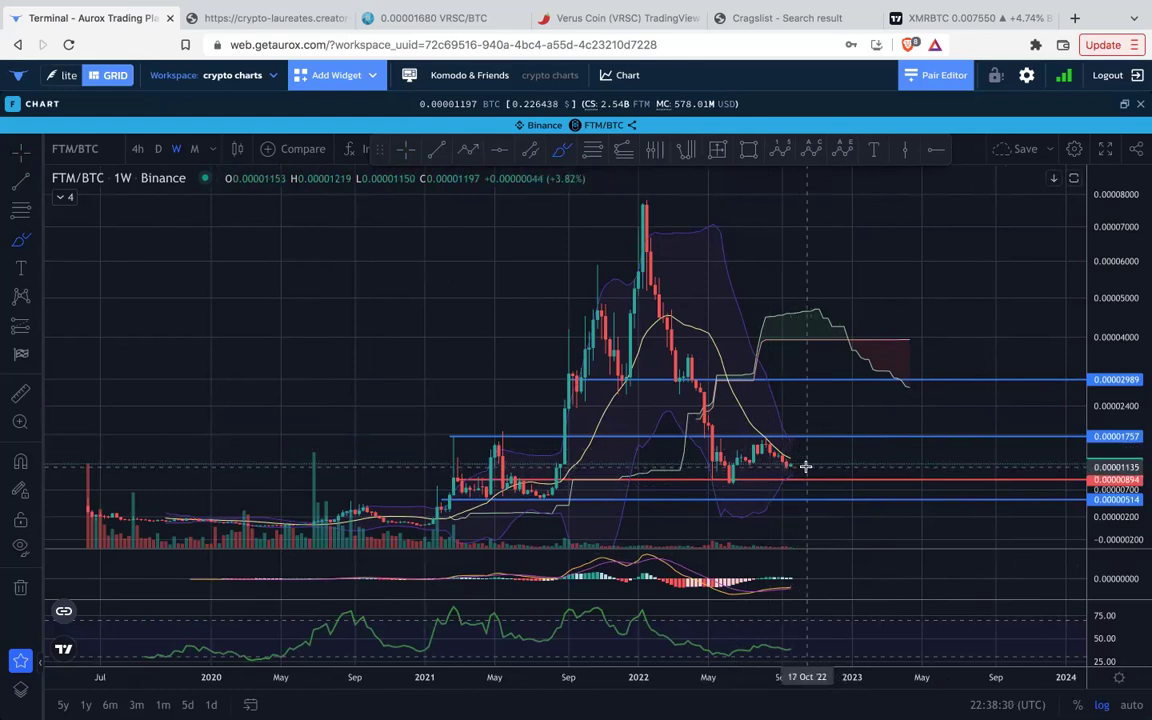
pyautogui.scroll(2, 806, 467)
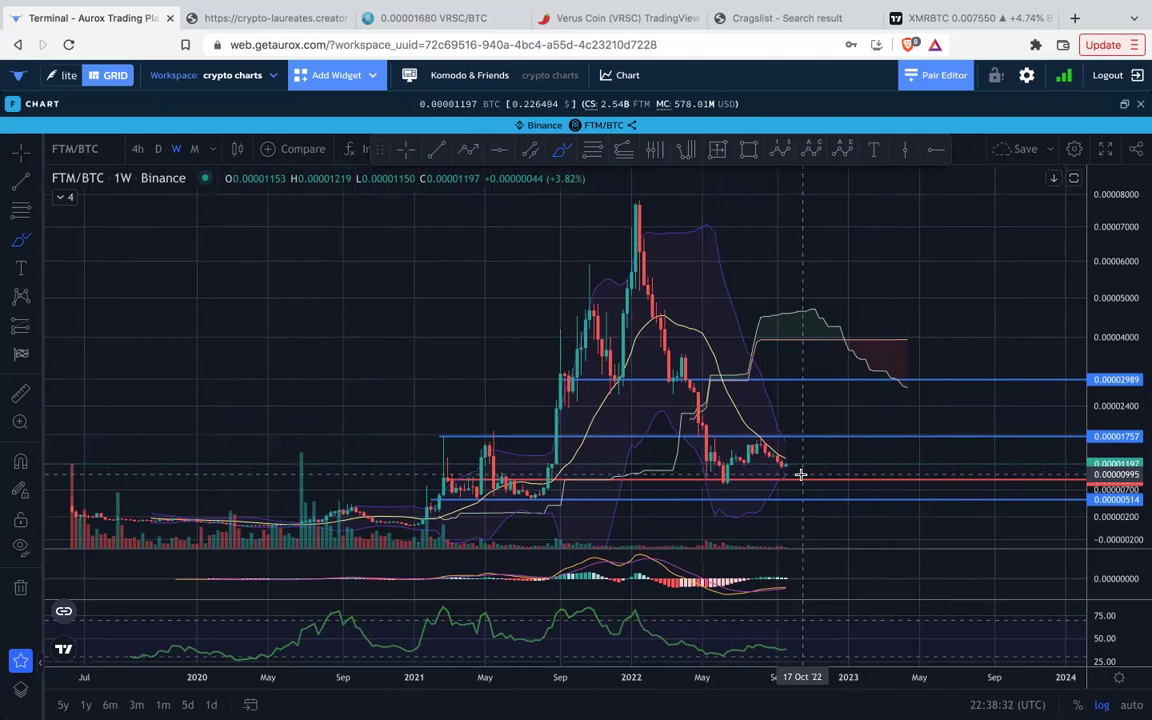
pyautogui.scroll(1, 801, 475)
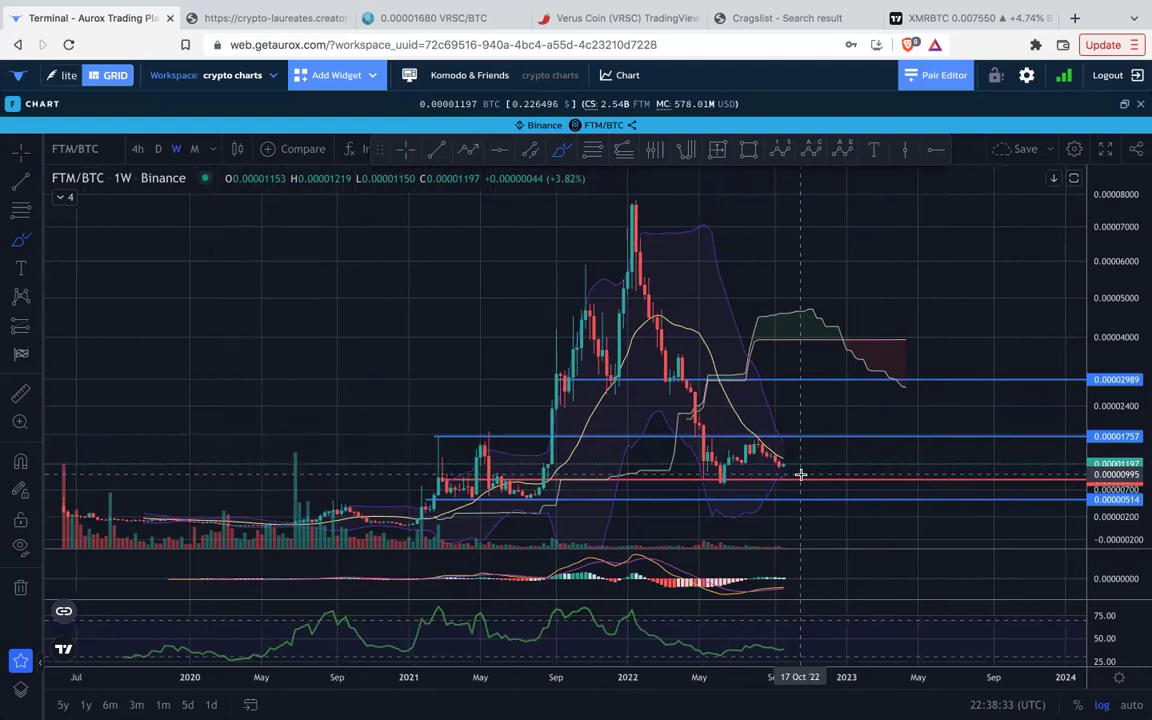
pyautogui.click(157, 149)
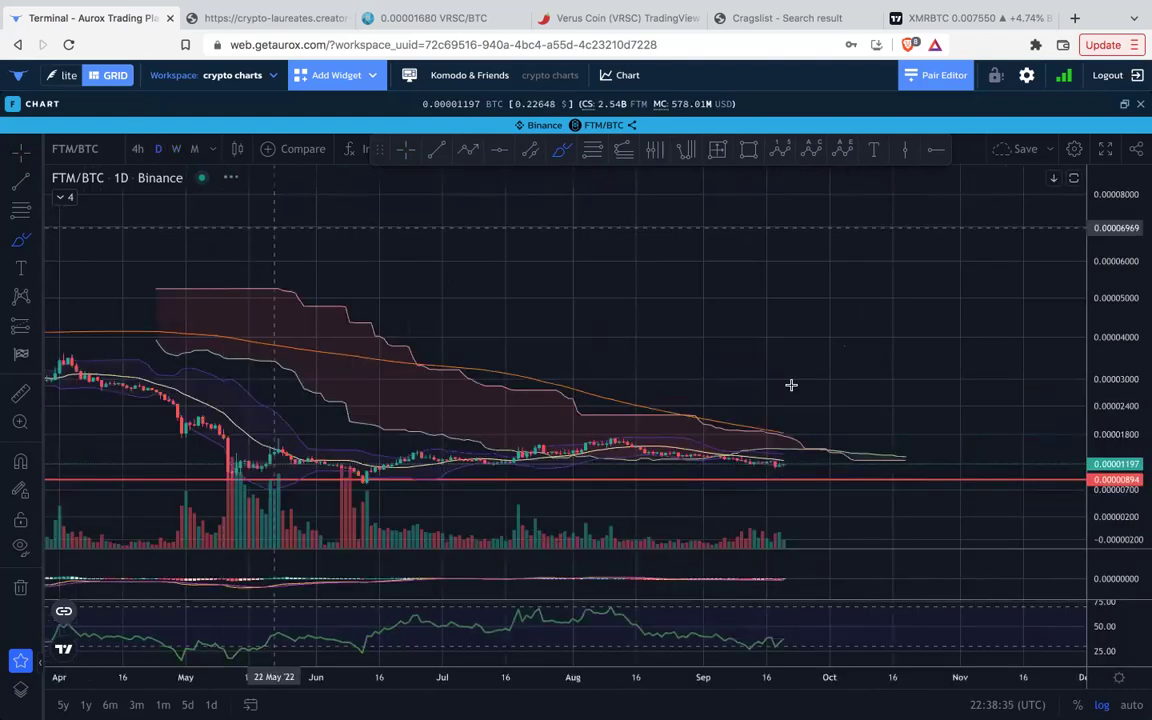
pyautogui.scroll(-5, 815, 339)
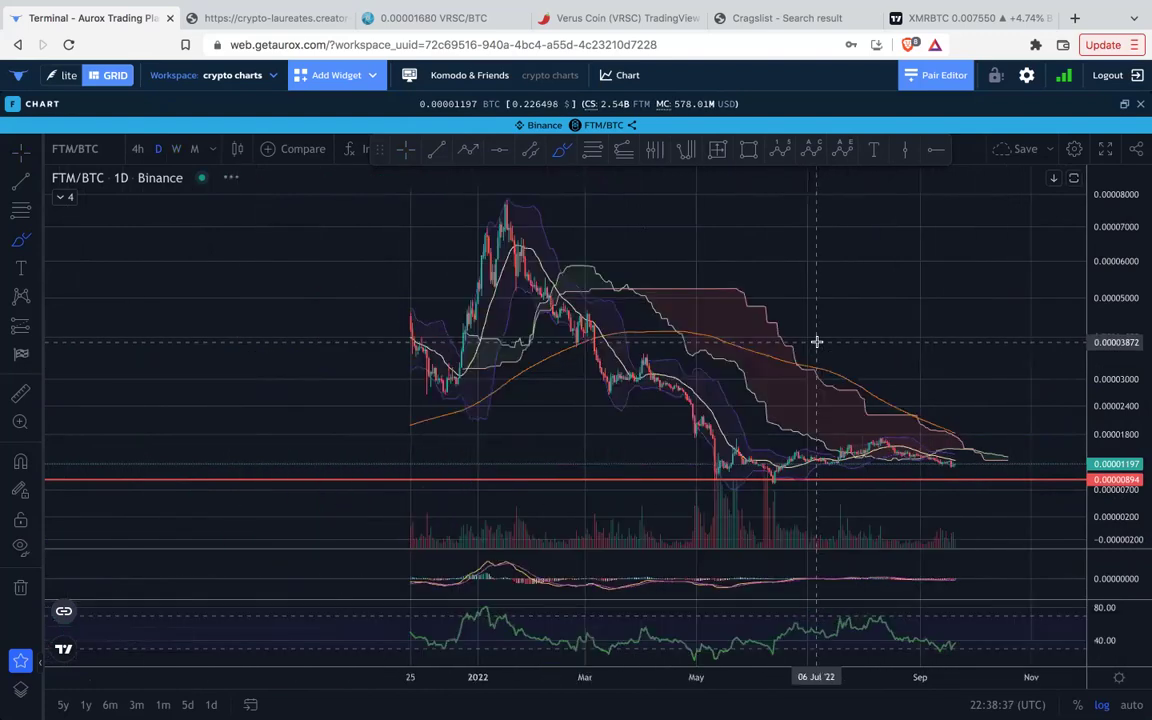
pyautogui.moveTo(958, 355); pyautogui.dragTo(861, 308)
pyautogui.press('super+z')
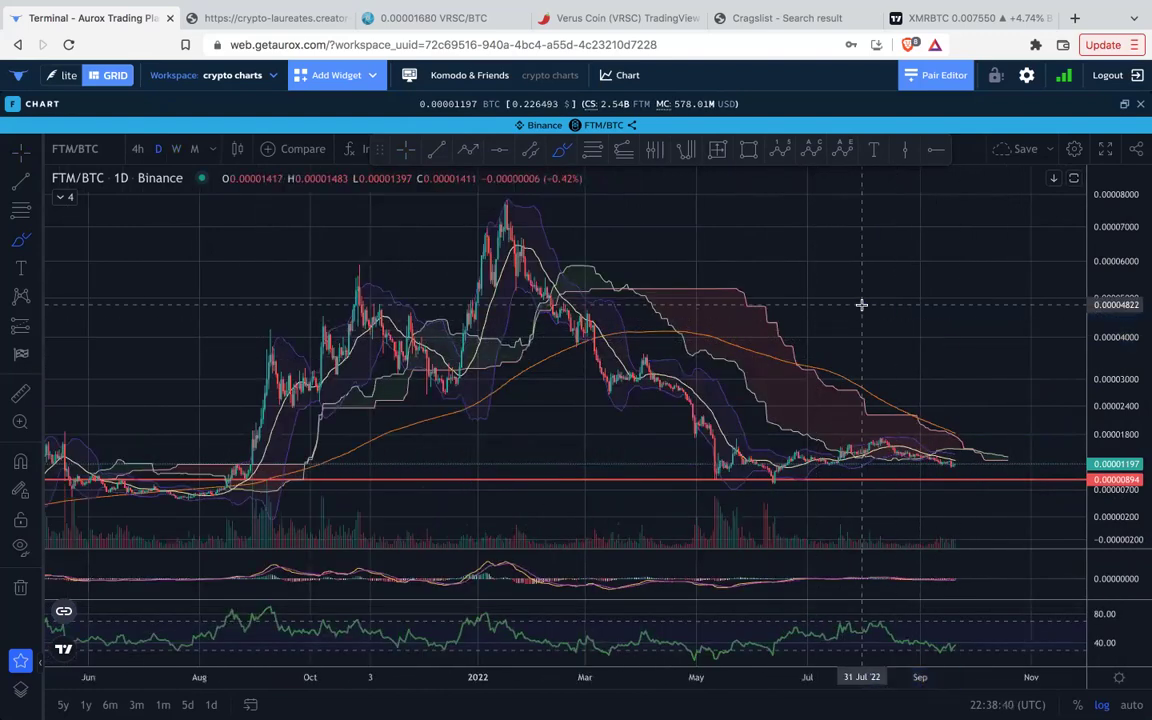
pyautogui.click(411, 152)
pyautogui.moveTo(951, 324); pyautogui.dragTo(766, 241)
pyautogui.moveTo(1126, 468); pyautogui.dragTo(1095, 221)
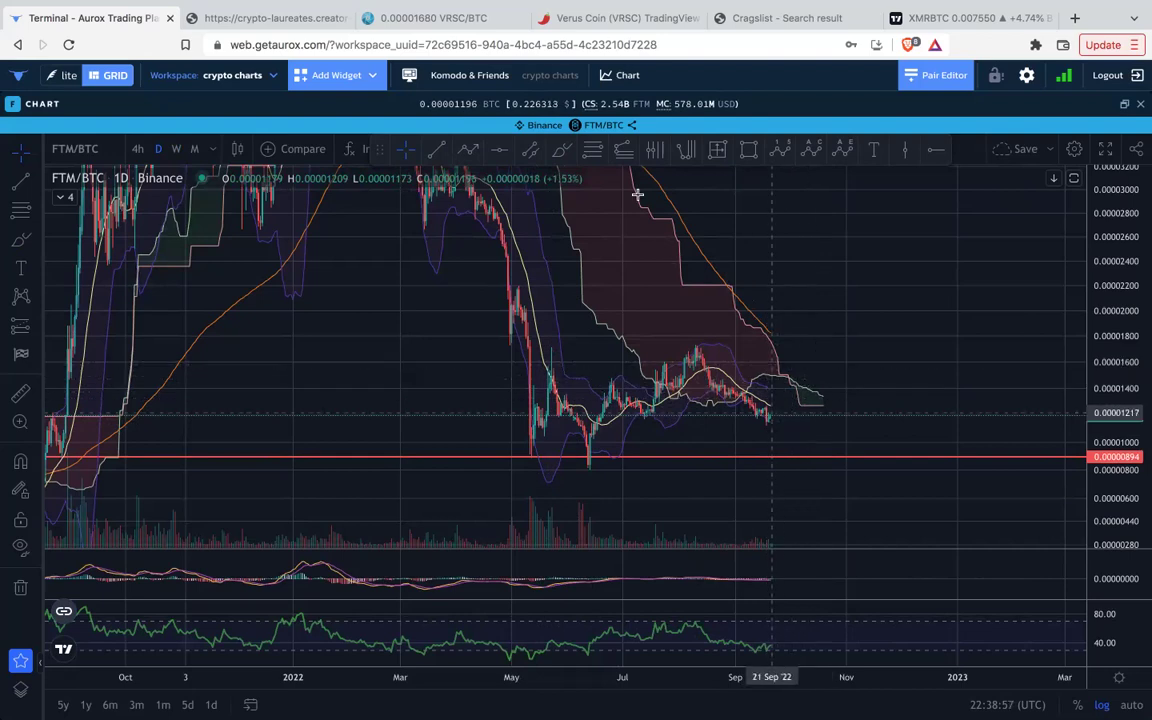
# Brush a temporary curve extending the orange moving average's decline from September to early November 2022, and undo it.
pyautogui.click(563, 152)
pyautogui.moveTo(752, 319)
pyautogui.mouseDown()
pyautogui.moveTo(813, 377)
pyautogui.moveTo(851, 445)
pyautogui.mouseUp()
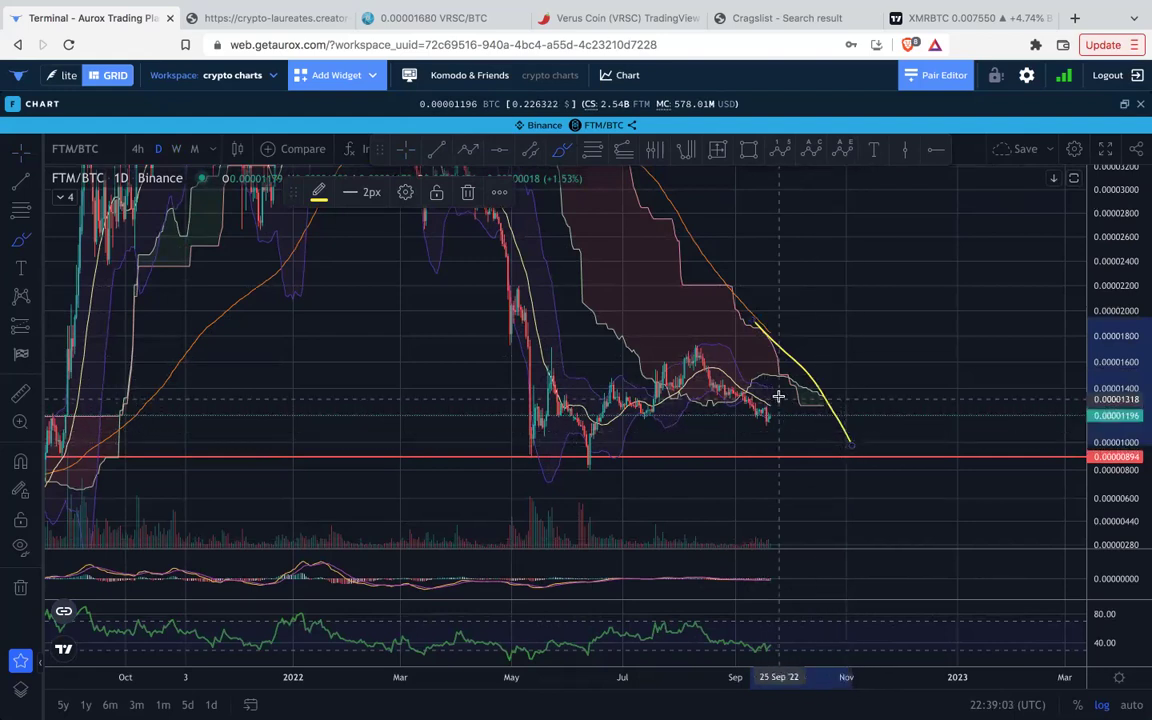
pyautogui.press('super+z')
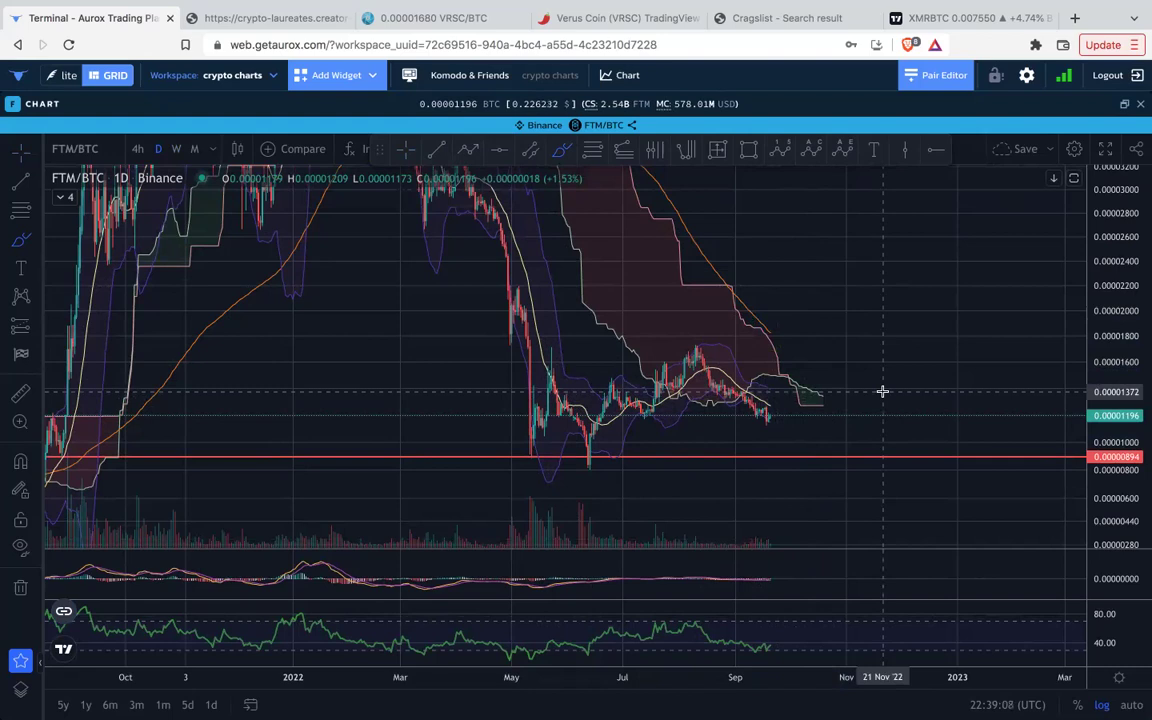
# Circle the latest RSI reading and the latest FTM/BTC daily candles with the brush, and undo both circles.
pyautogui.moveTo(764, 630)
pyautogui.mouseDown()
pyautogui.moveTo(733, 651)
pyautogui.moveTo(753, 660)
pyautogui.moveTo(780, 643)
pyautogui.moveTo(773, 631)
pyautogui.mouseUp()
pyautogui.moveTo(771, 408)
pyautogui.mouseDown()
pyautogui.moveTo(743, 411)
pyautogui.moveTo(751, 425)
pyautogui.moveTo(774, 414)
pyautogui.mouseUp()
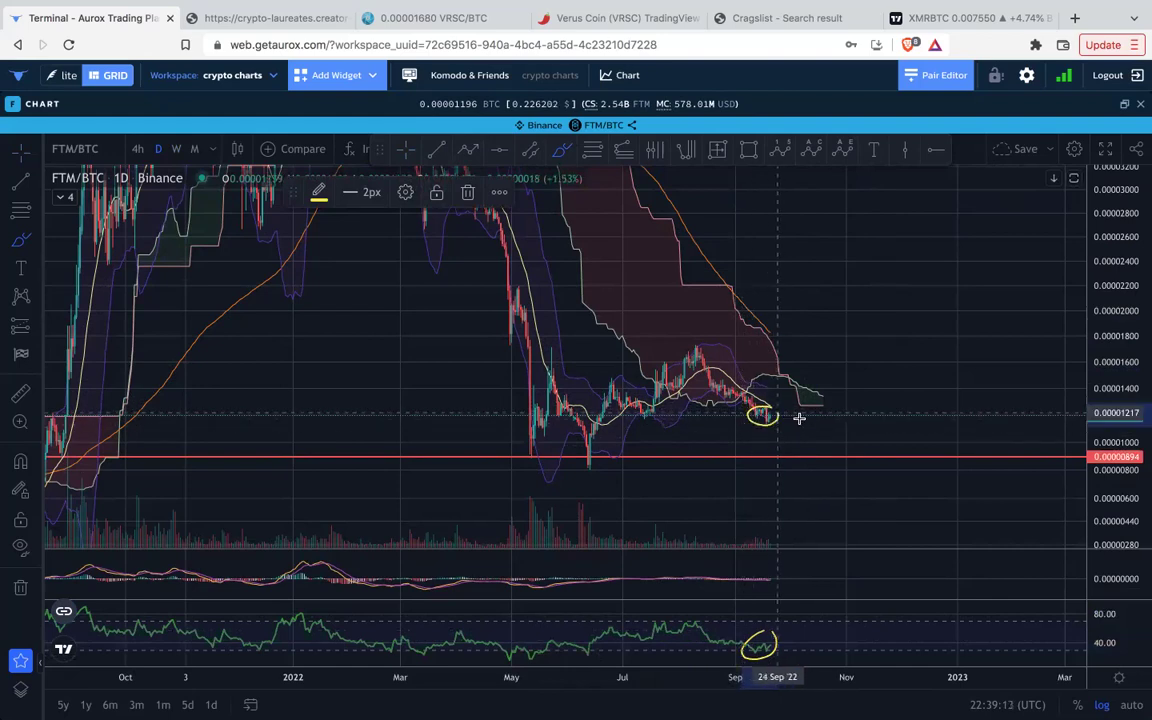
pyautogui.press('super+z')
pyautogui.press('super+z')
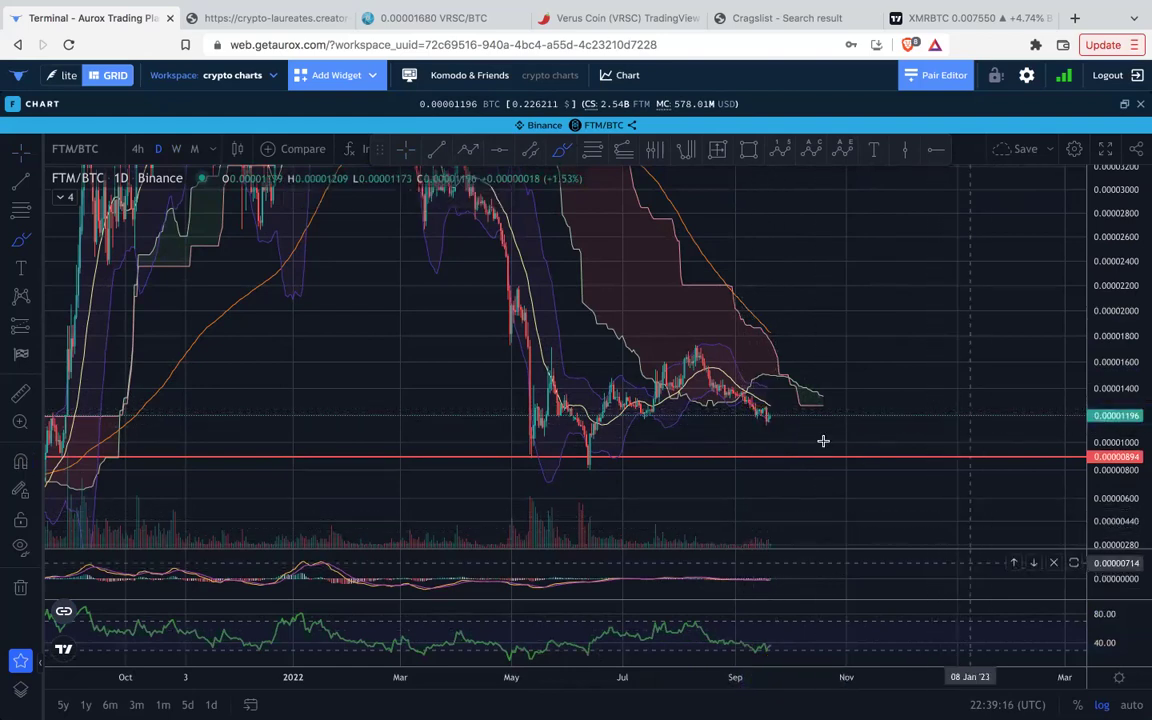
# Brush temporary upward strokes from the latest daily candles towards the cloud, and undo each one.
pyautogui.moveTo(773, 415); pyautogui.dragTo(782, 394)
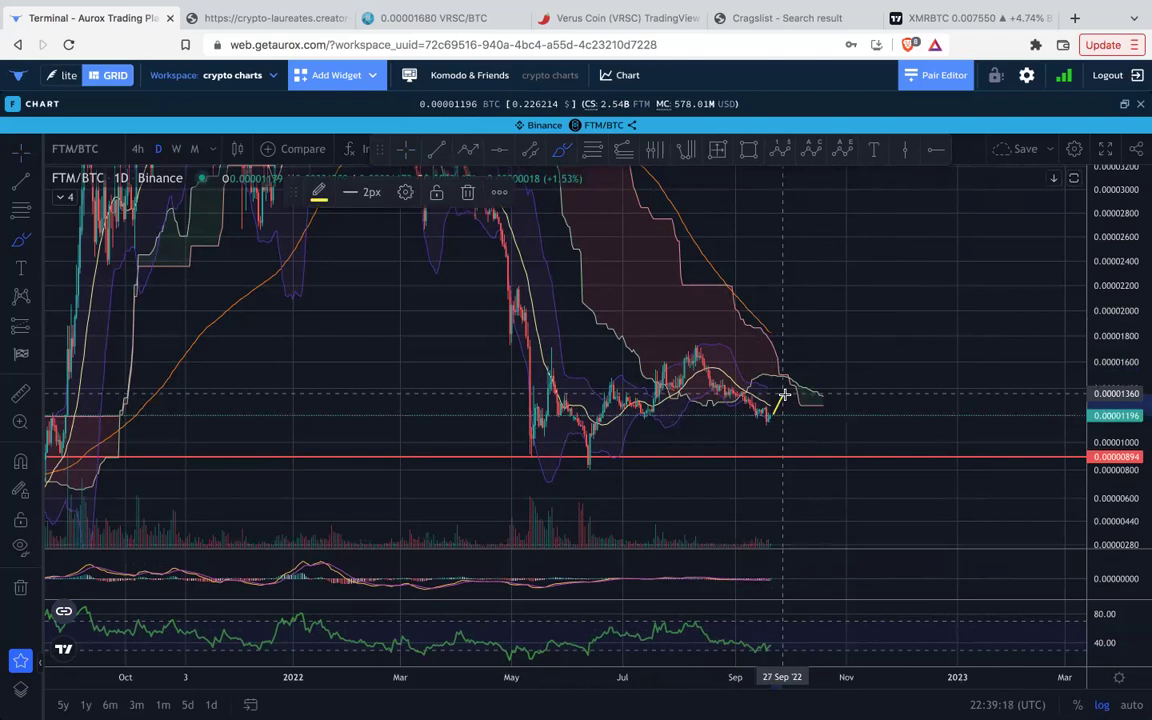
pyautogui.hotkey('ctrl', 'z')
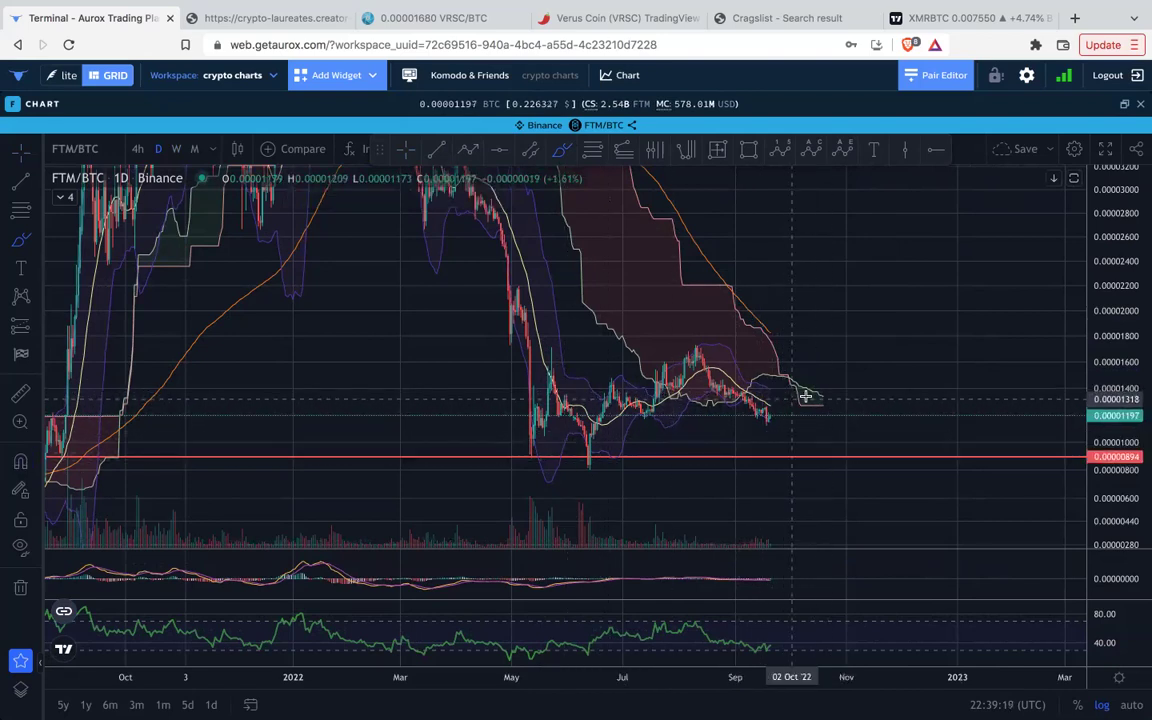
pyautogui.moveTo(782, 402); pyautogui.dragTo(817, 358)
pyautogui.hotkey('ctrl', 'z')
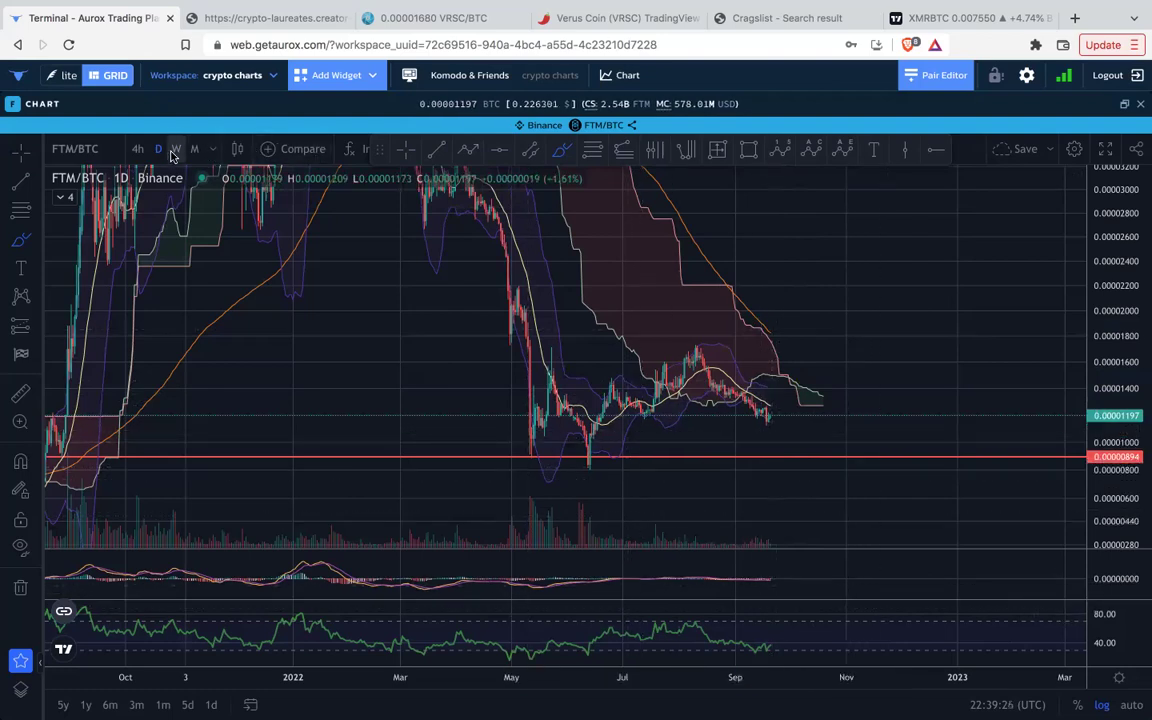
# Enlarge the daily MACD pane and stretch its scale to check momentum, restoring the full chart layout after.
pyautogui.doubleClick(836, 573)
pyautogui.moveTo(1142, 587); pyautogui.dragTo(1108, 373)
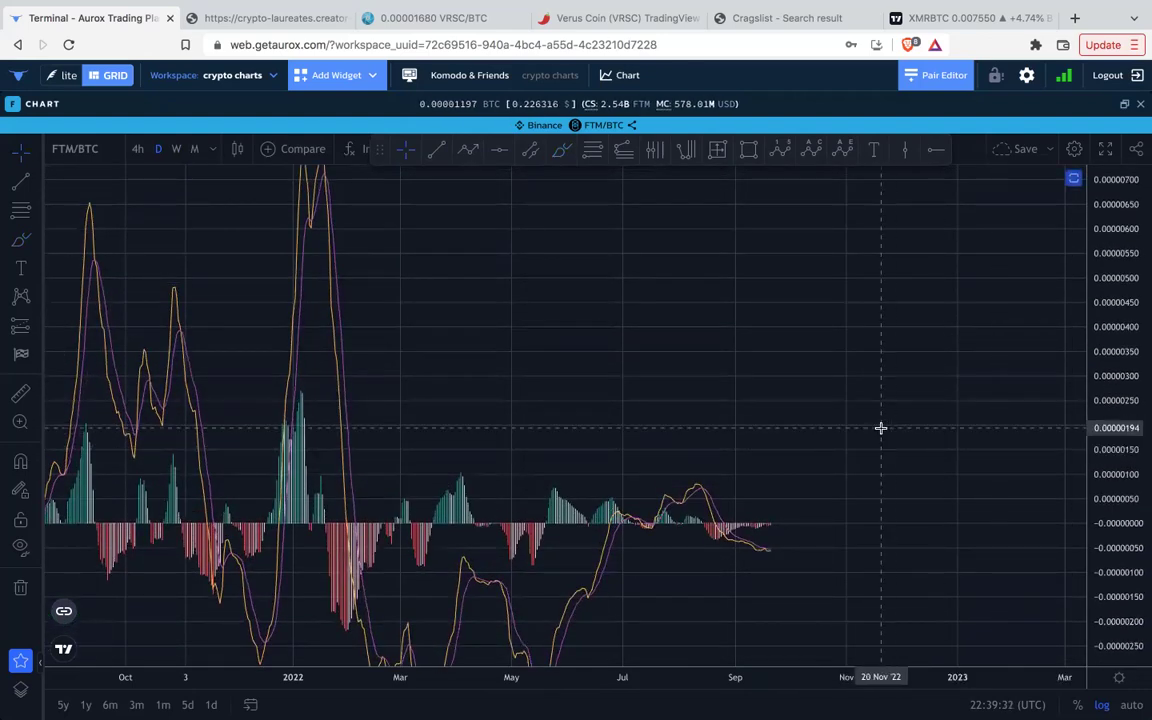
pyautogui.doubleClick(879, 429)
# Measure the price range from the latest FTM/BTC daily candle up to the cloud's upper edge, and delete the measurement.
pyautogui.scroll(-3, 785, 288)
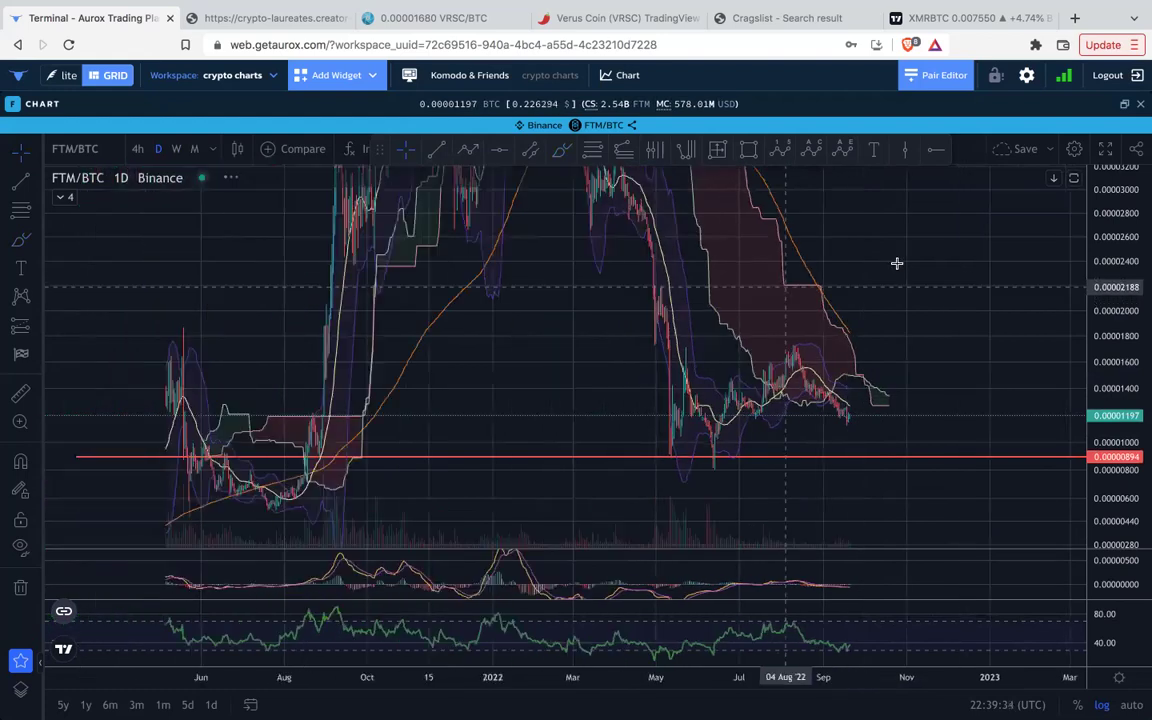
pyautogui.click(724, 152)
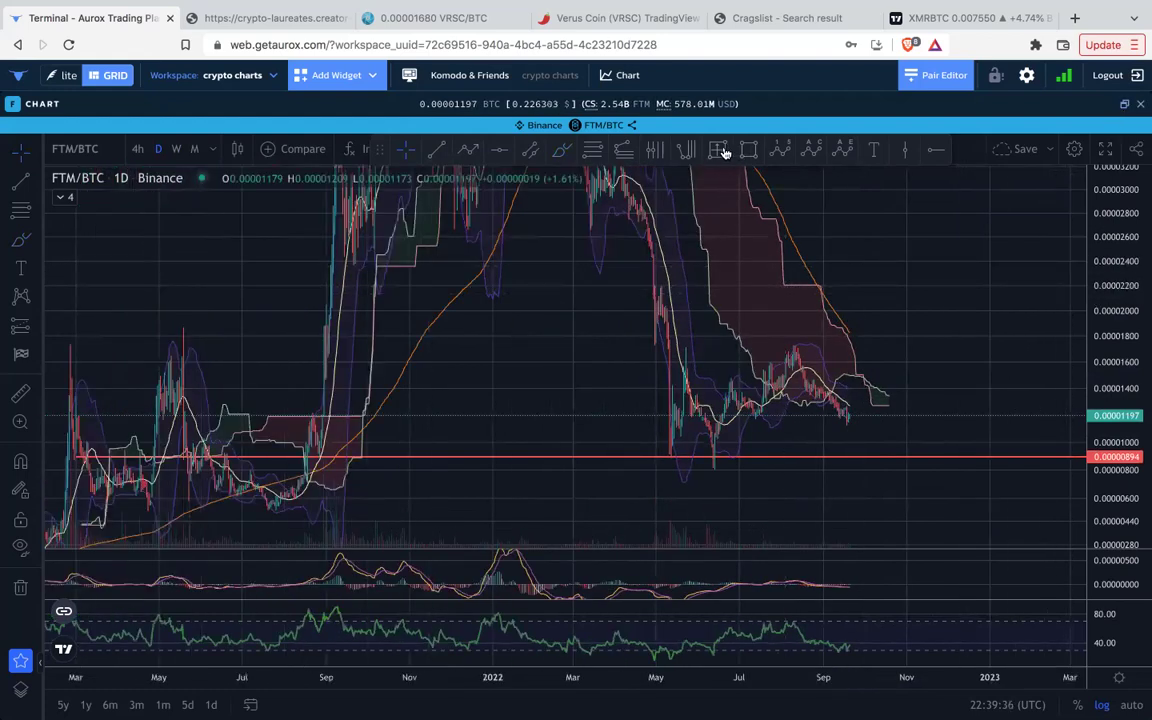
pyautogui.click(858, 415)
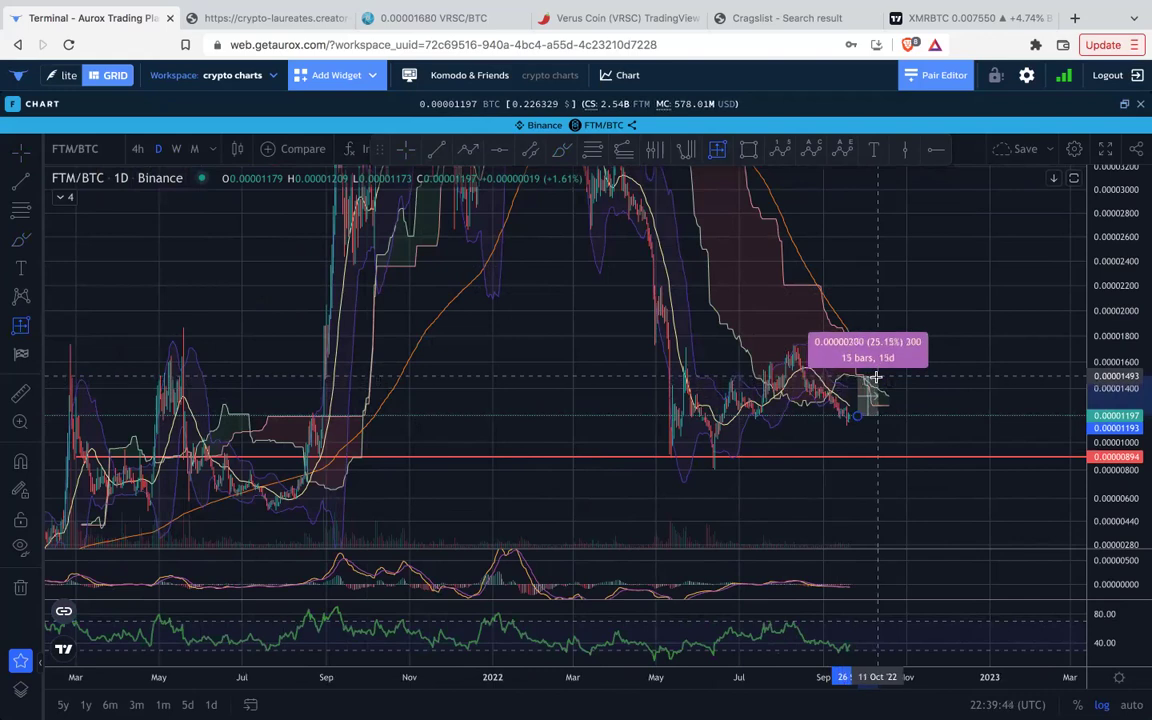
pyautogui.click(875, 380)
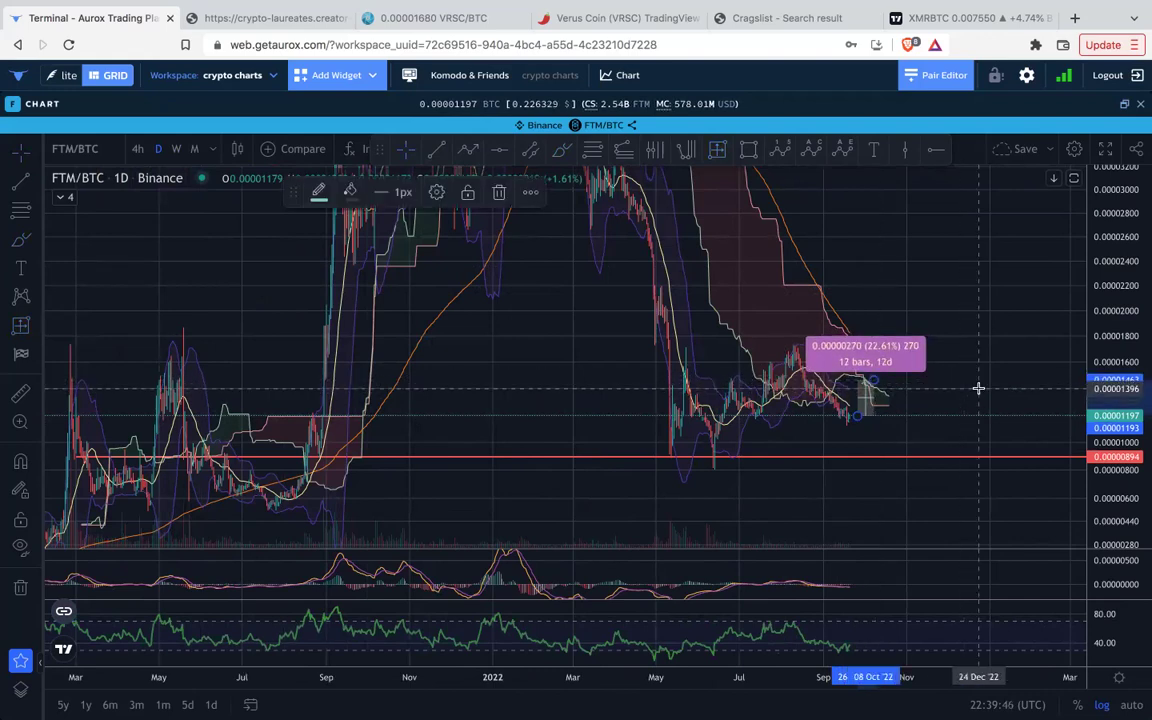
pyautogui.press('Delete')
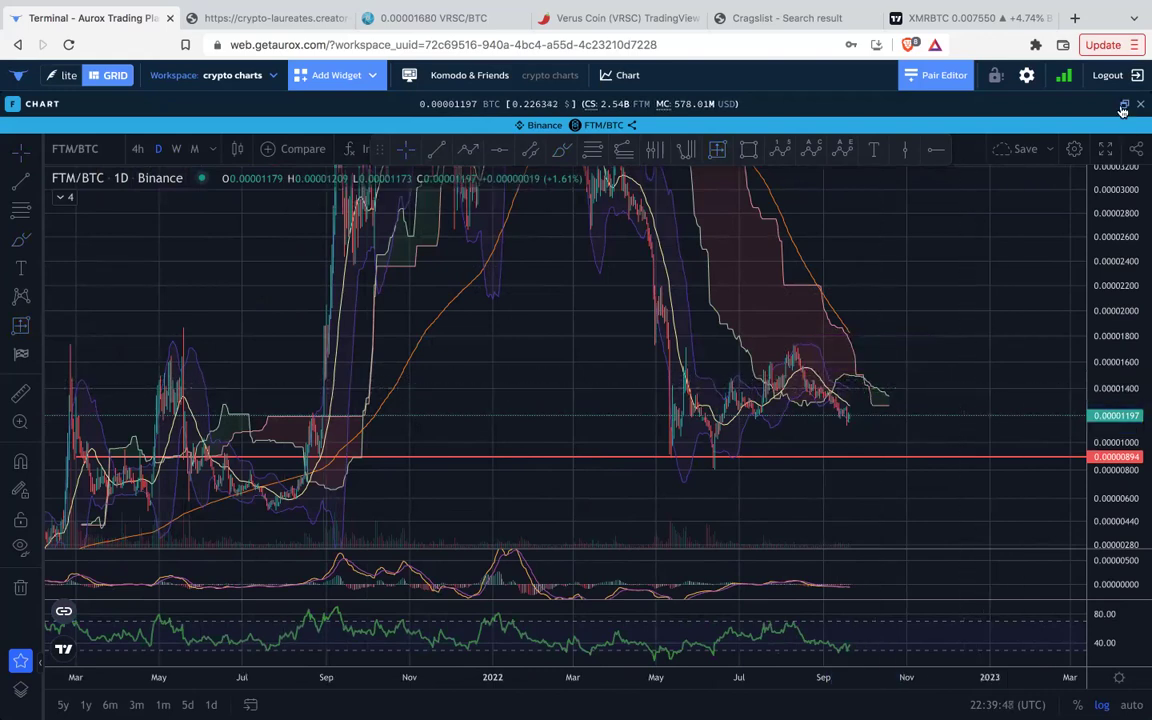
# Collapse the FTM/BTC chart back into the workspace grid and open the SOL/BTC chart maximised.
pyautogui.click(1124, 105)
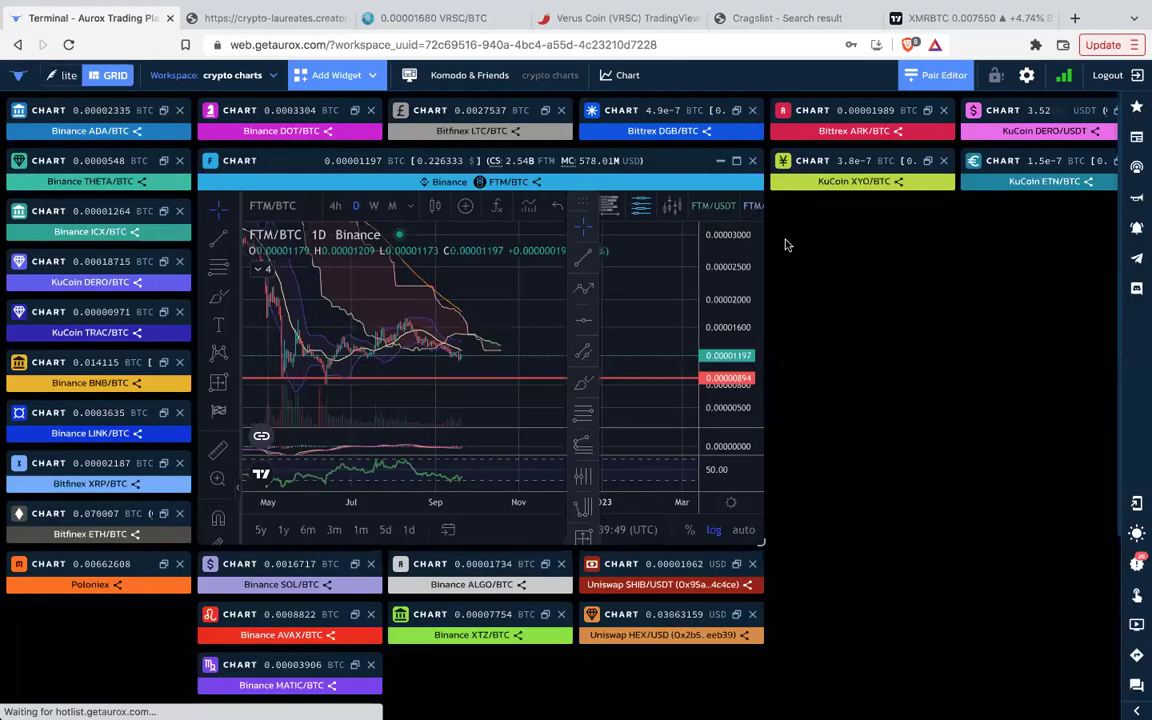
pyautogui.click(721, 162)
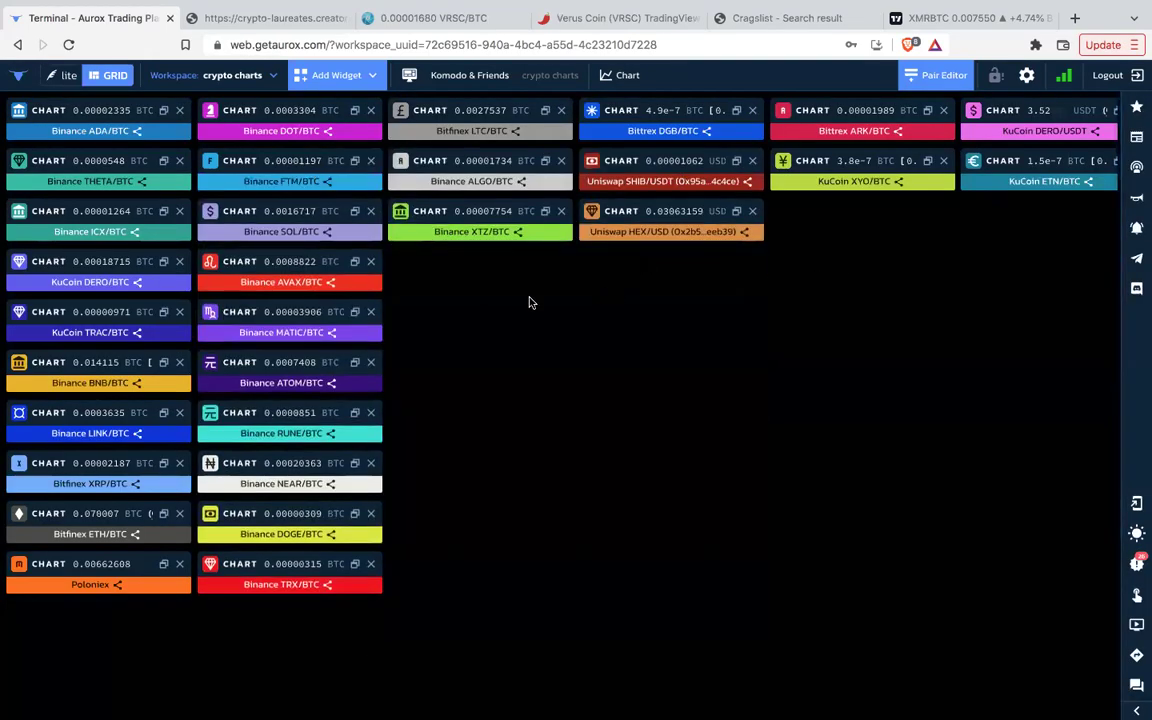
pyautogui.click(354, 211)
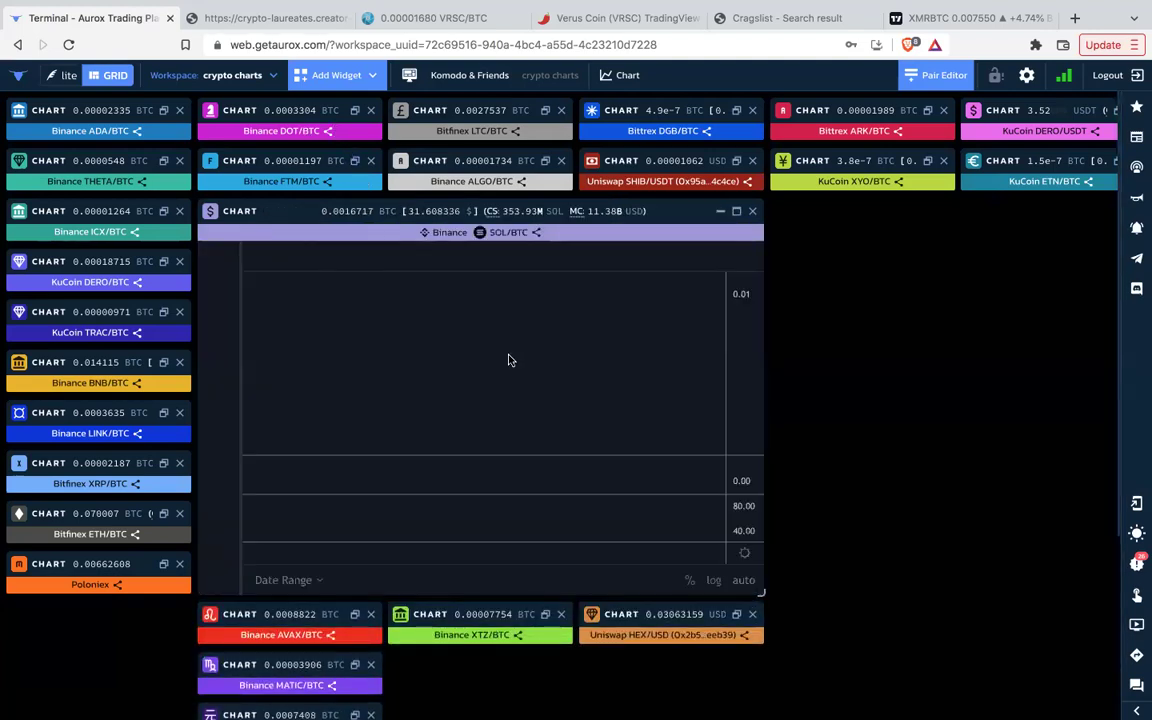
pyautogui.click(736, 213)
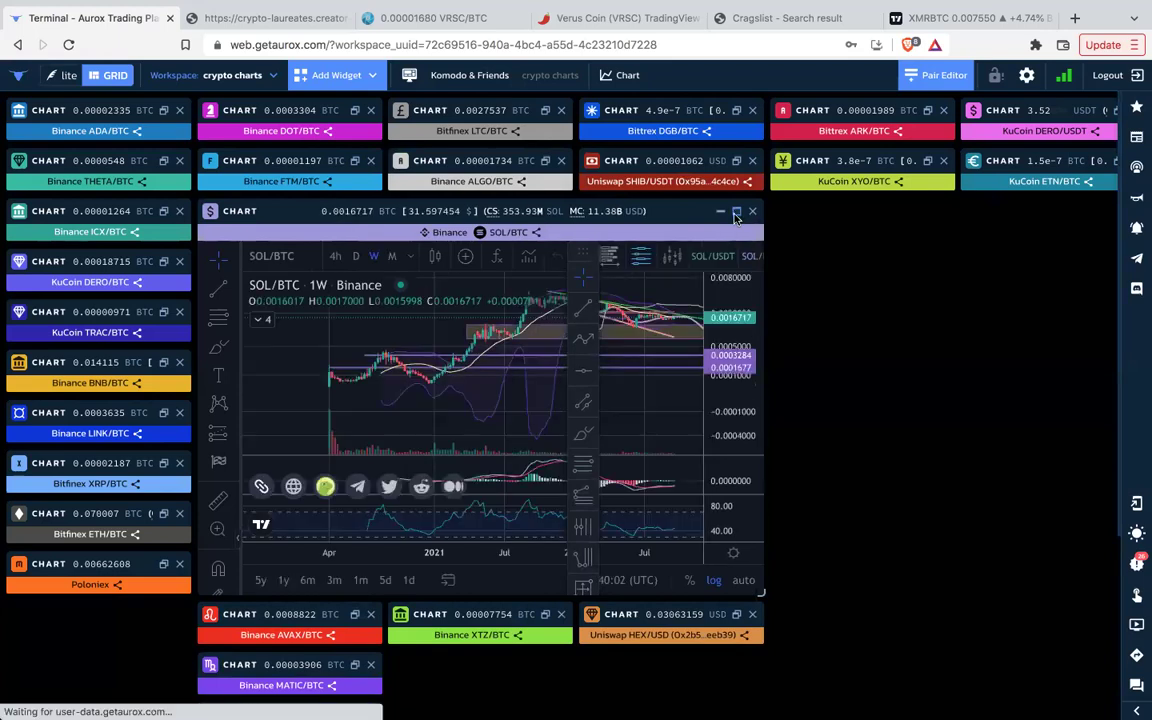
# Examine the latest SOL/BTC weekly candles up close against the projected curve, the falling trendlines and the yellow support zone.
pyautogui.moveTo(998, 404); pyautogui.dragTo(779, 452)
pyautogui.moveTo(1105, 436); pyautogui.dragTo(1106, 184)
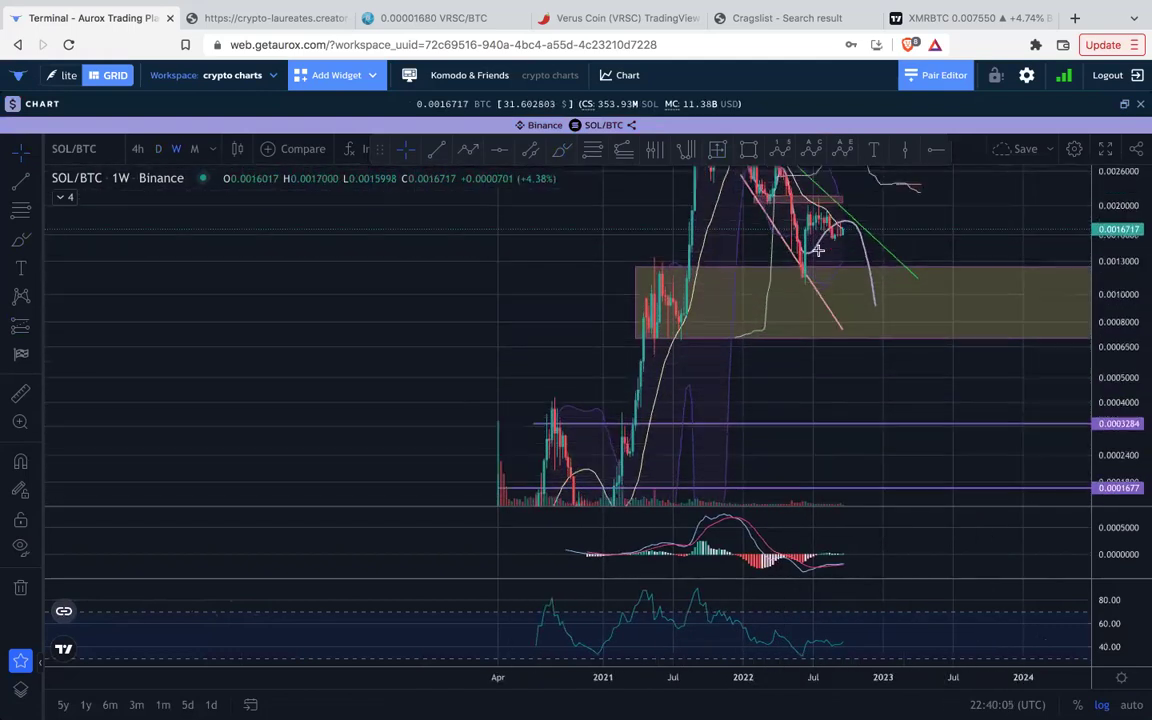
pyautogui.scroll(5, 813, 255)
pyautogui.moveTo(981, 396); pyautogui.dragTo(832, 476)
pyautogui.scroll(6, 748, 270)
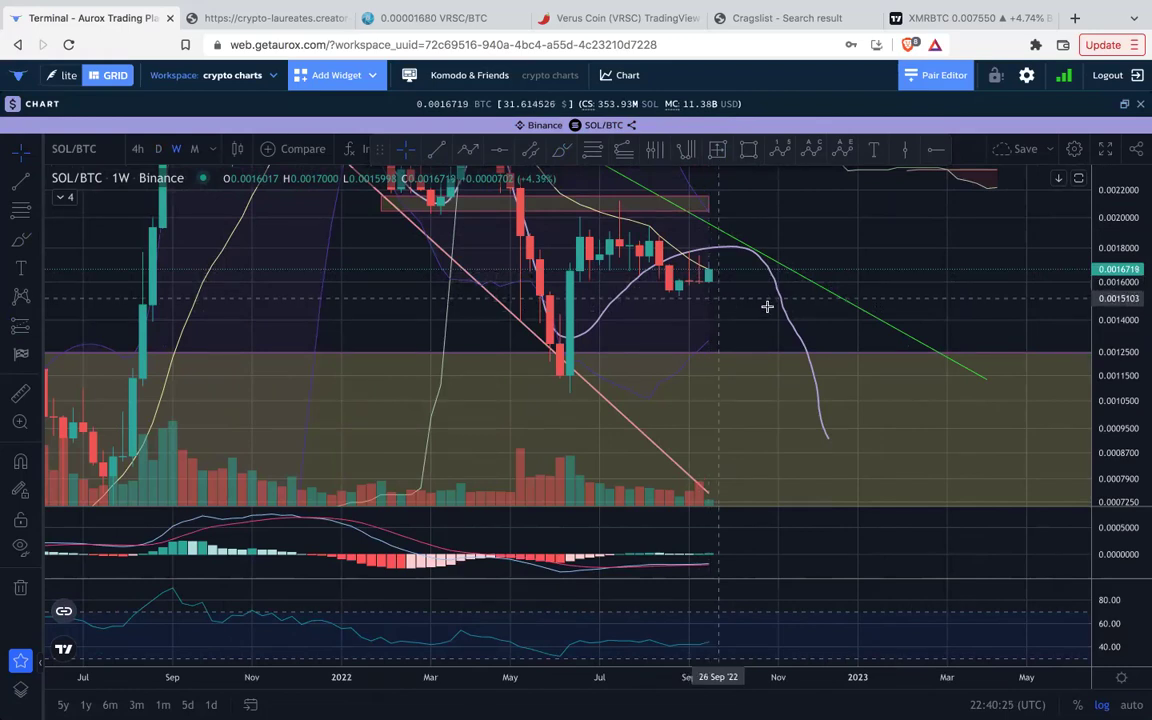
pyautogui.moveTo(1117, 250); pyautogui.dragTo(1116, 285)
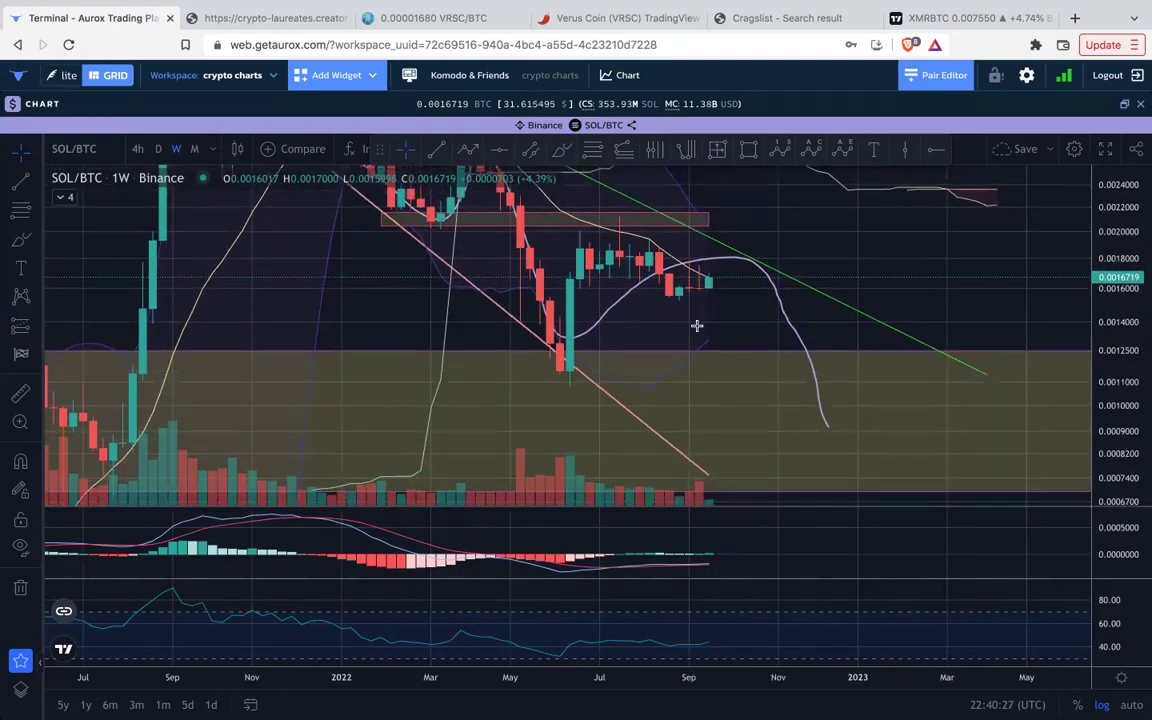
# Review the wider SOL/BTC weekly downtrend from the 2021 peak, including the green trendline, the cloud and the support zone.
pyautogui.scroll(-2, 698, 326)
pyautogui.scroll(-3, 700, 325)
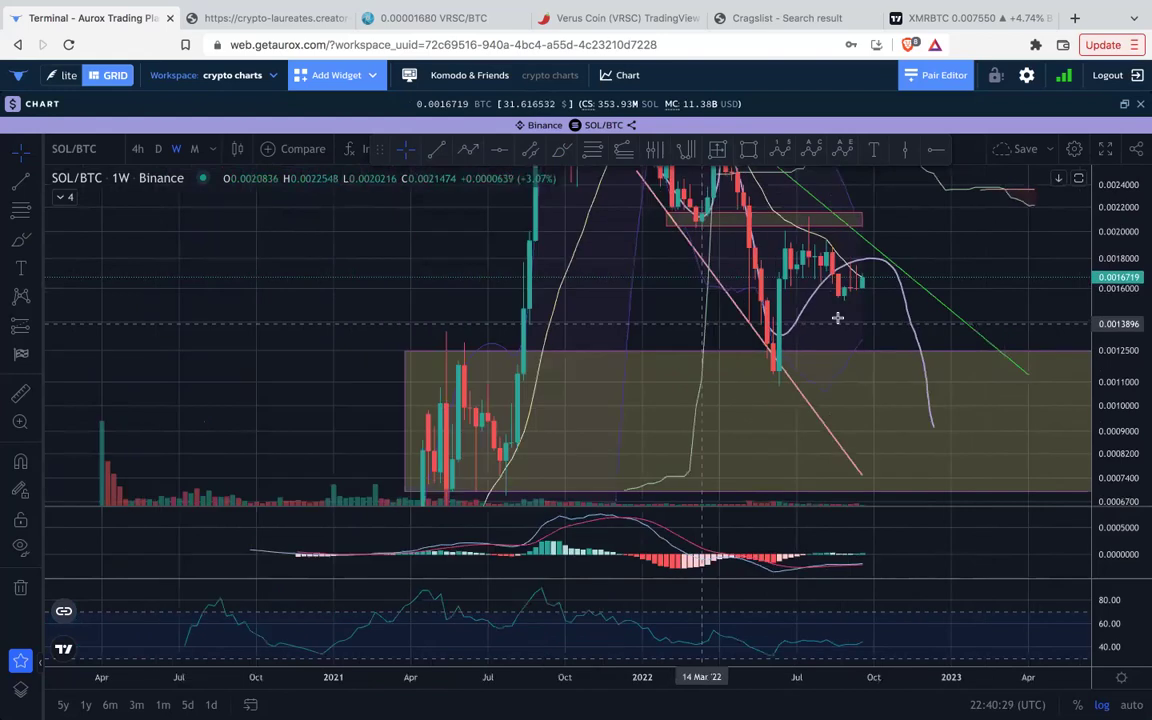
pyautogui.moveTo(987, 250); pyautogui.dragTo(803, 259)
pyautogui.moveTo(1116, 222); pyautogui.dragTo(1111, 280)
pyautogui.scroll(-2, 964, 248)
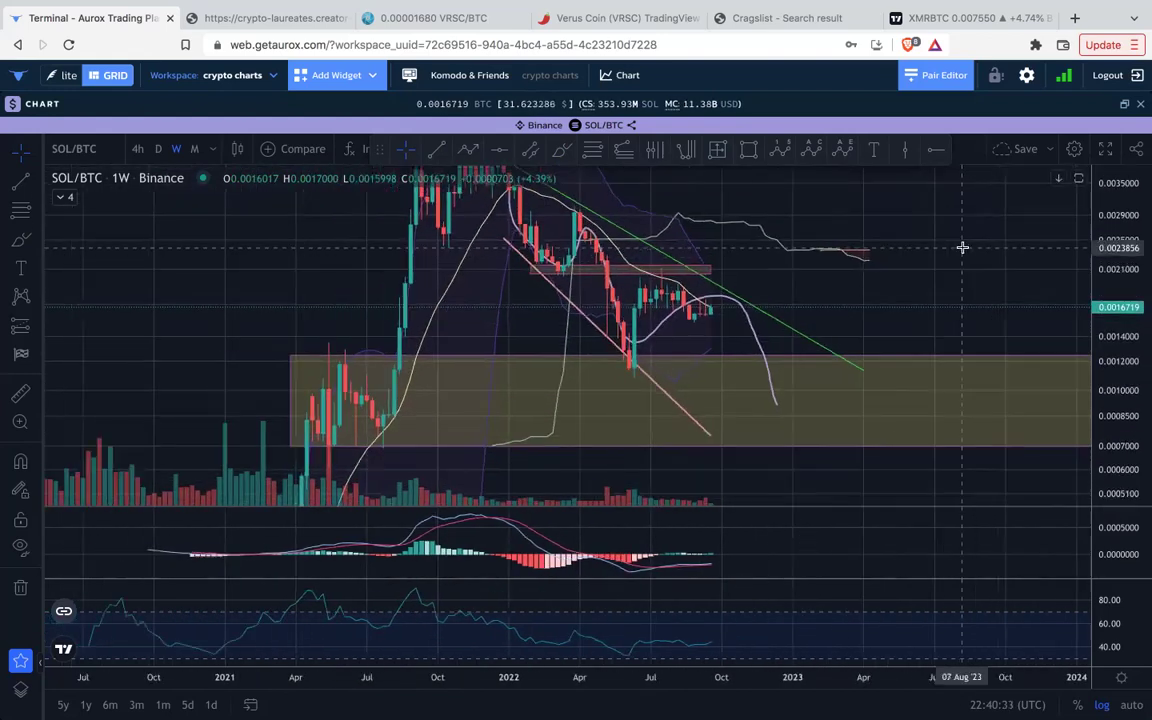
pyautogui.scroll(-4, 818, 250)
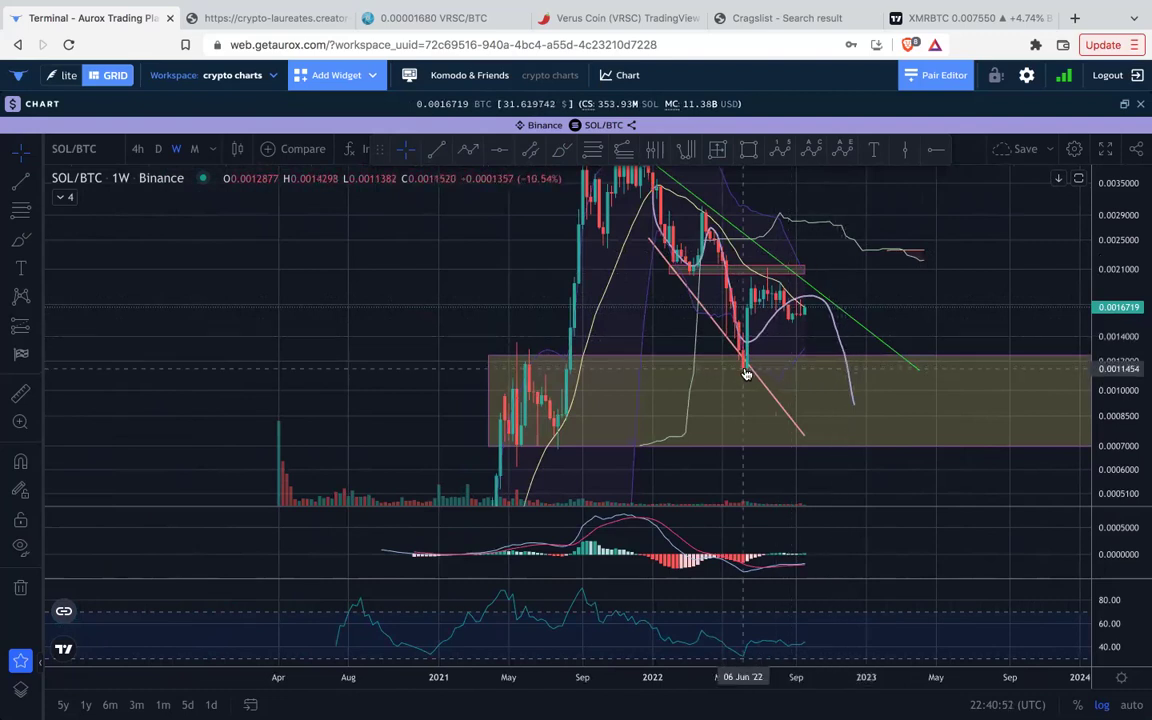
pyautogui.moveTo(1124, 245); pyautogui.dragTo(1122, 305)
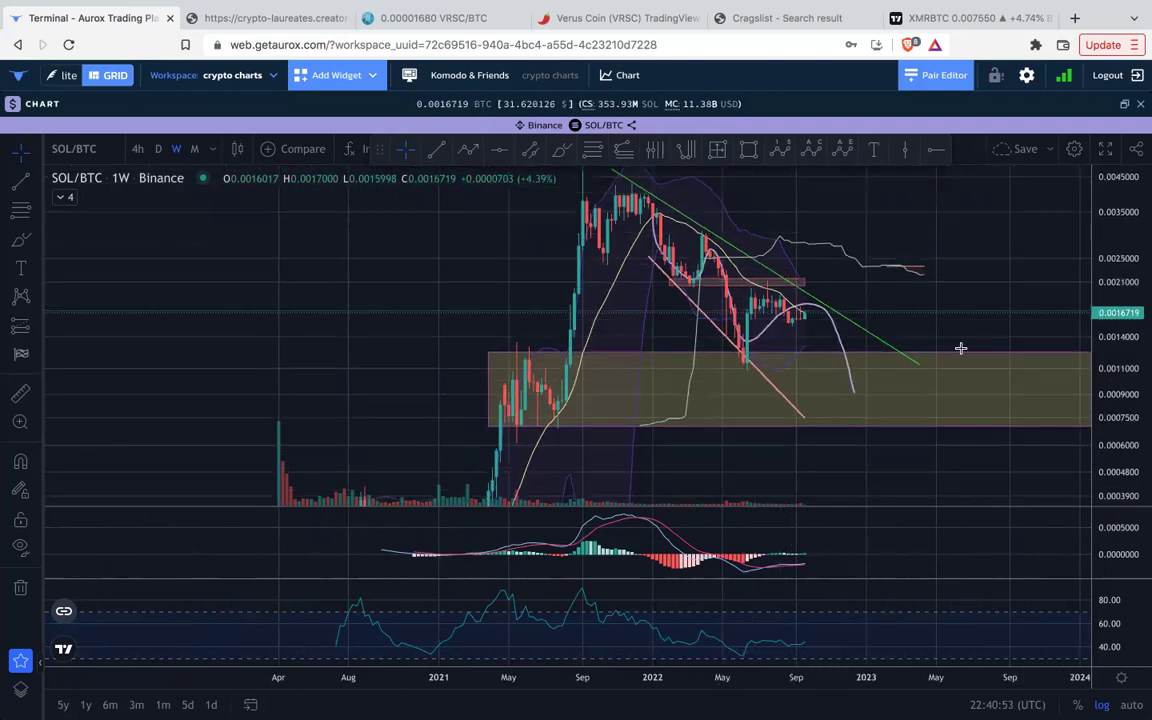
pyautogui.moveTo(994, 202); pyautogui.dragTo(878, 249)
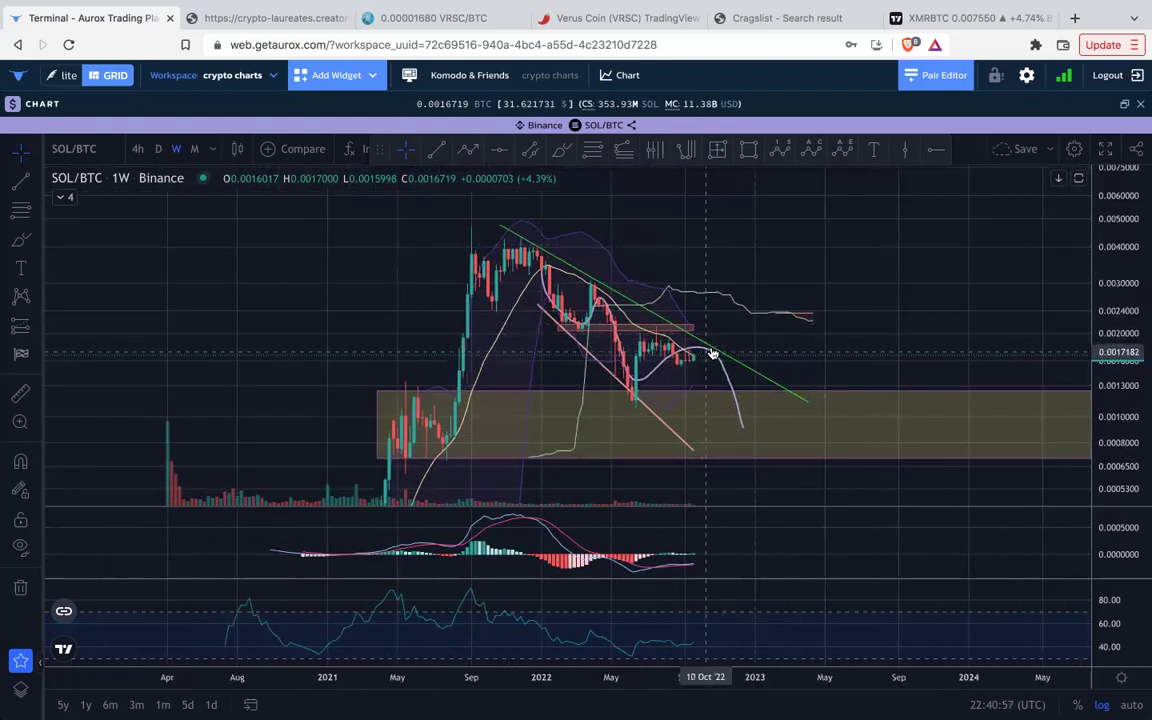
# Collapse the SOL/BTC chart, open AVAX/BTC maximised and frame its weekly candles from late 2020 onwards.
pyautogui.click(1124, 104)
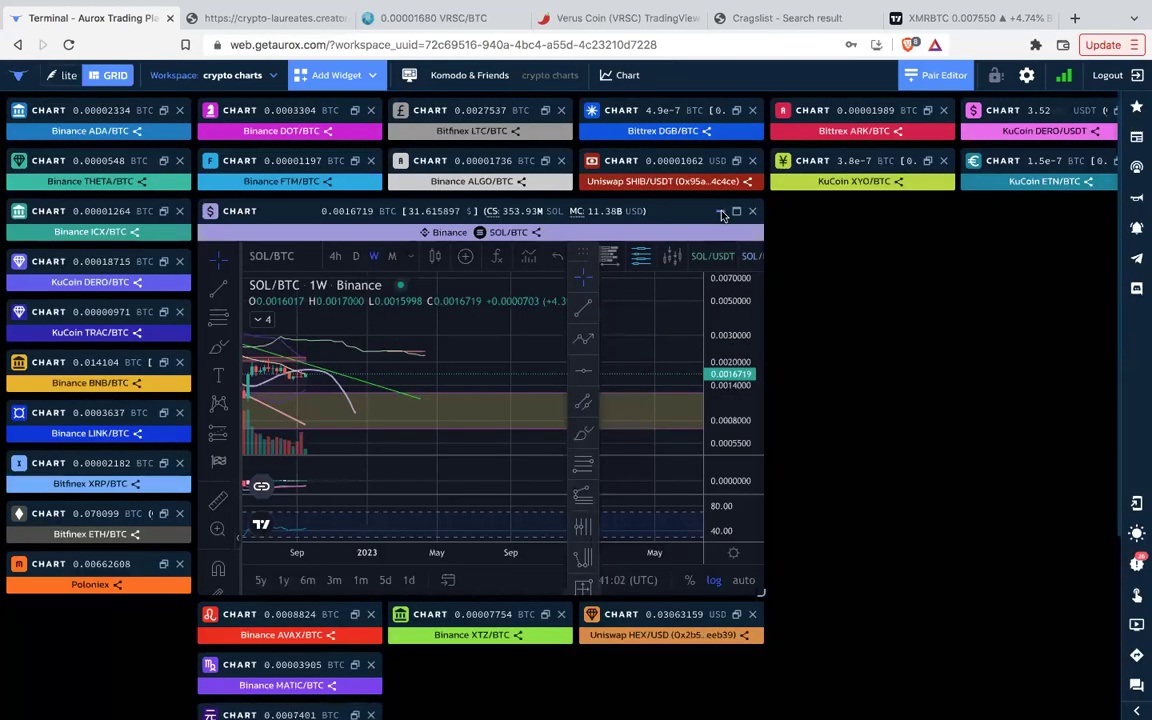
pyautogui.click(354, 262)
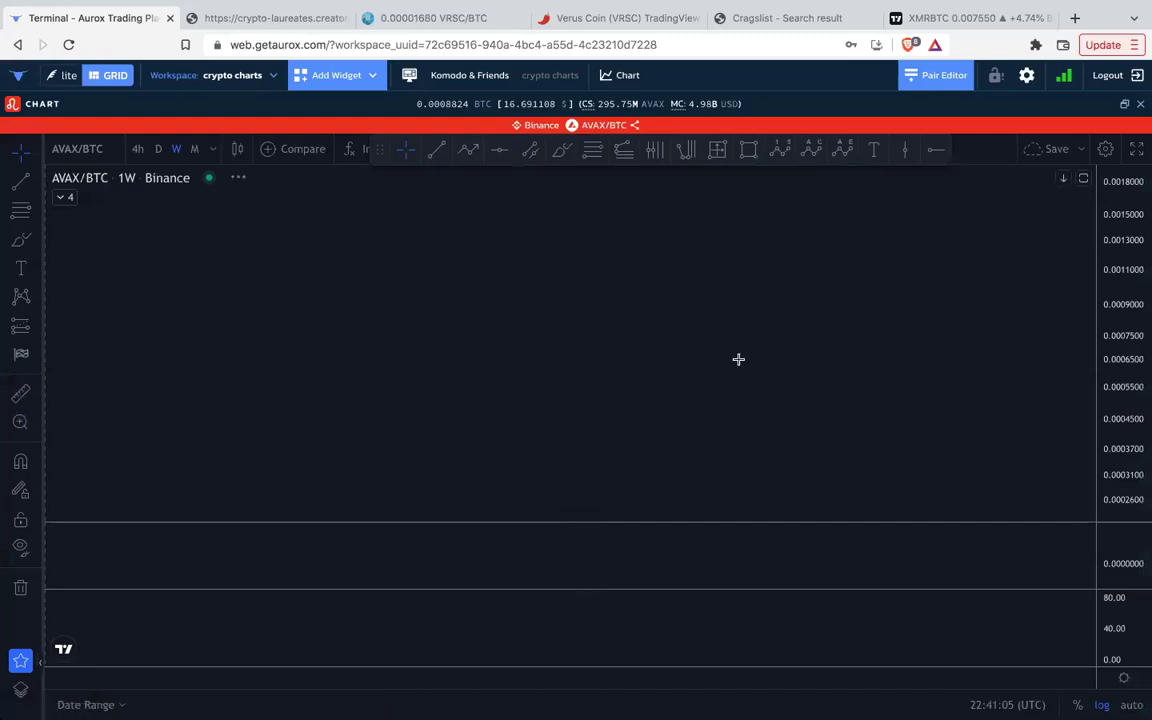
pyautogui.moveTo(930, 371); pyautogui.dragTo(602, 399)
pyautogui.moveTo(1108, 441); pyautogui.dragTo(1102, 290)
pyautogui.scroll(5, 798, 306)
pyautogui.moveTo(796, 306); pyautogui.dragTo(980, 439)
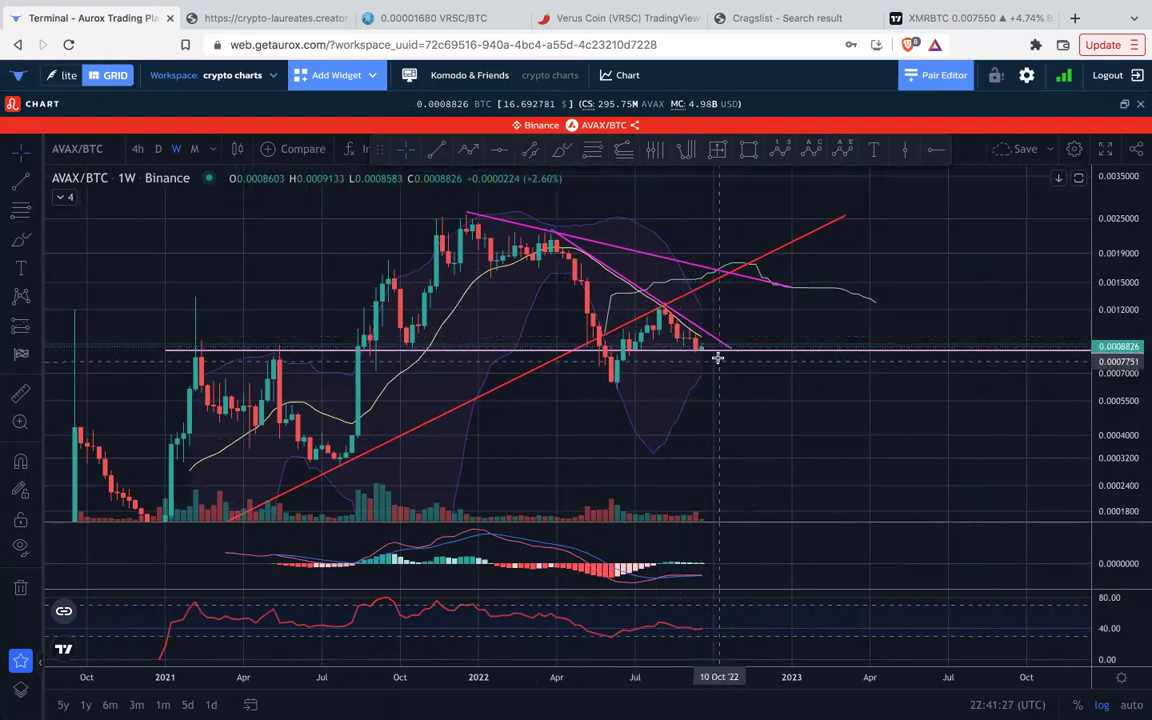
# Enlarge the AVAX/BTC weekly MACD pane to check momentum, and restore the full chart layout.
pyautogui.scroll(-1, 690, 352)
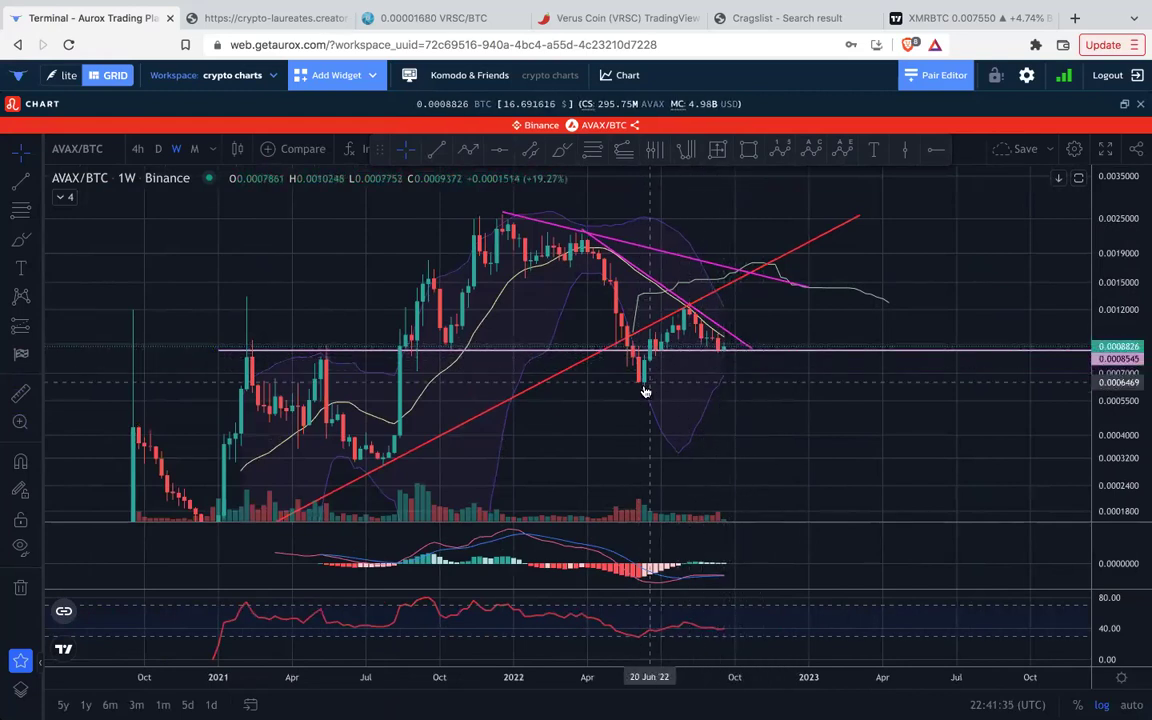
pyautogui.moveTo(1112, 200); pyautogui.dragTo(1112, 278)
pyautogui.doubleClick(807, 550)
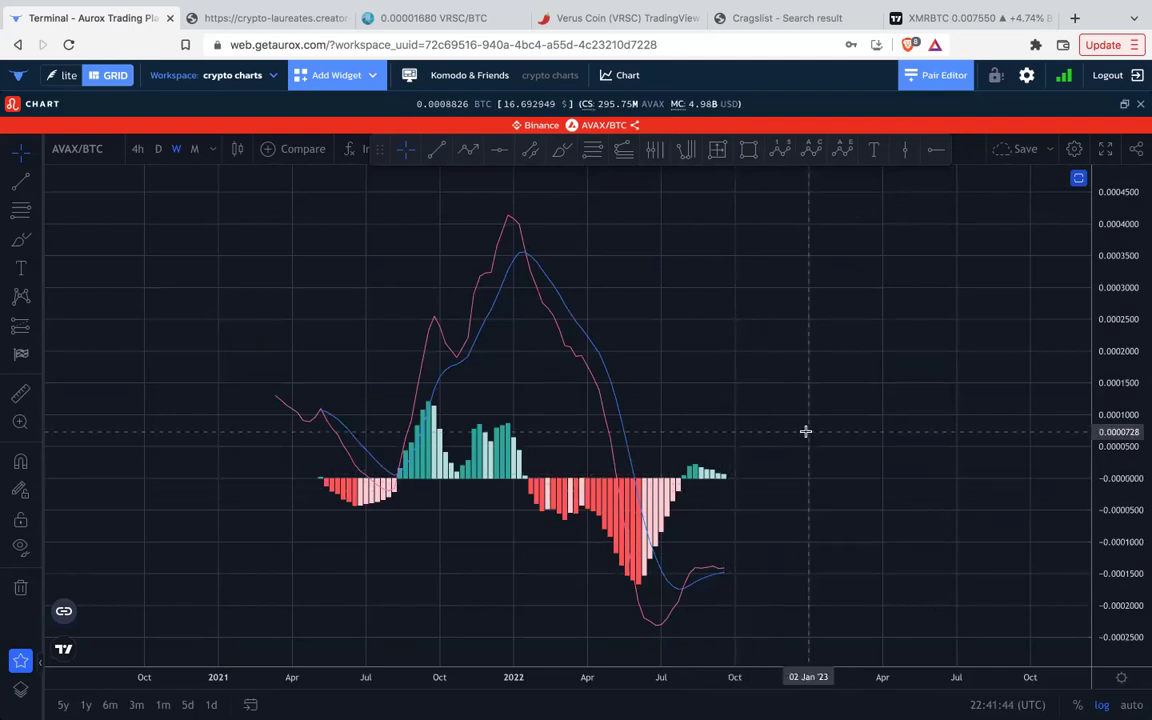
pyautogui.doubleClick(764, 404)
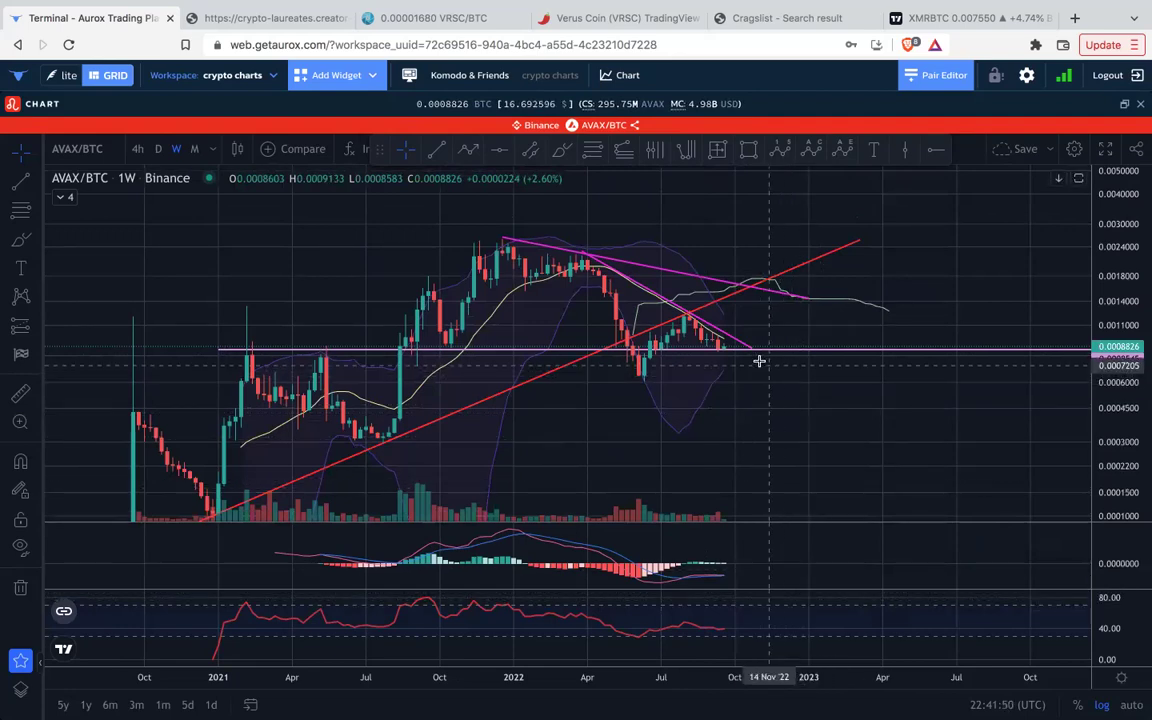
# Switch AVAX/BTC to the daily timeframe and frame the candles, the cloud and the horizontal support line.
pyautogui.click(158, 149)
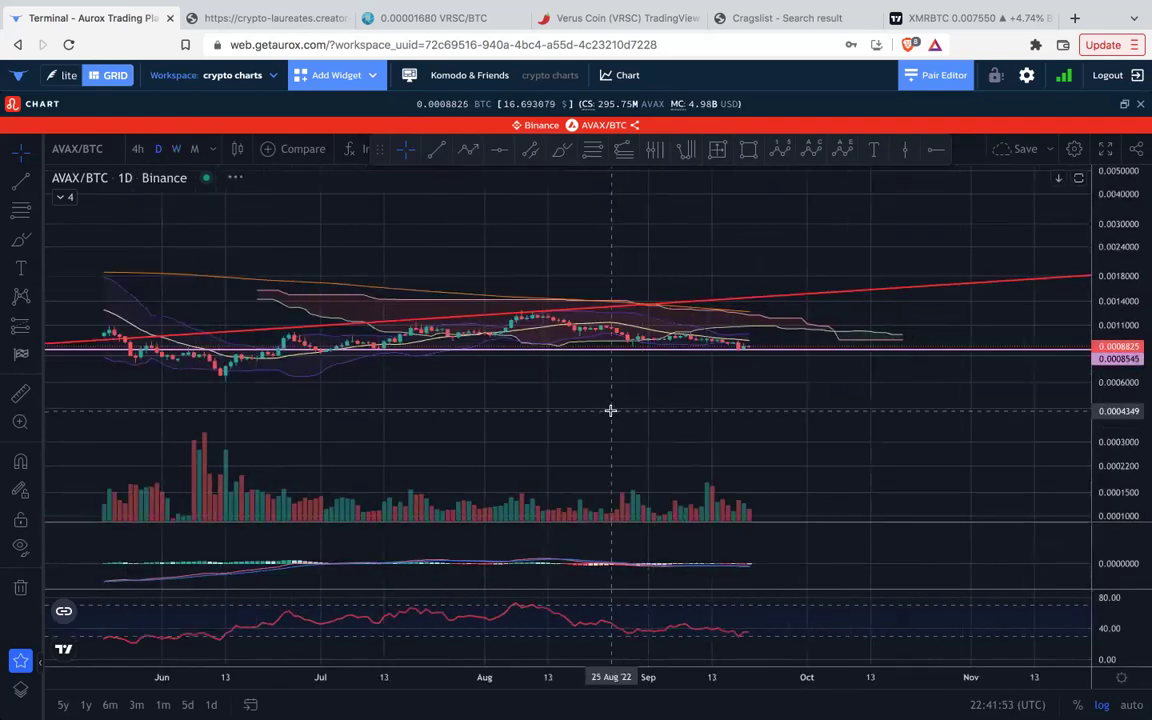
pyautogui.scroll(-5, 610, 411)
pyautogui.moveTo(1113, 391); pyautogui.dragTo(1099, 284)
pyautogui.moveTo(1013, 280); pyautogui.dragTo(740, 391)
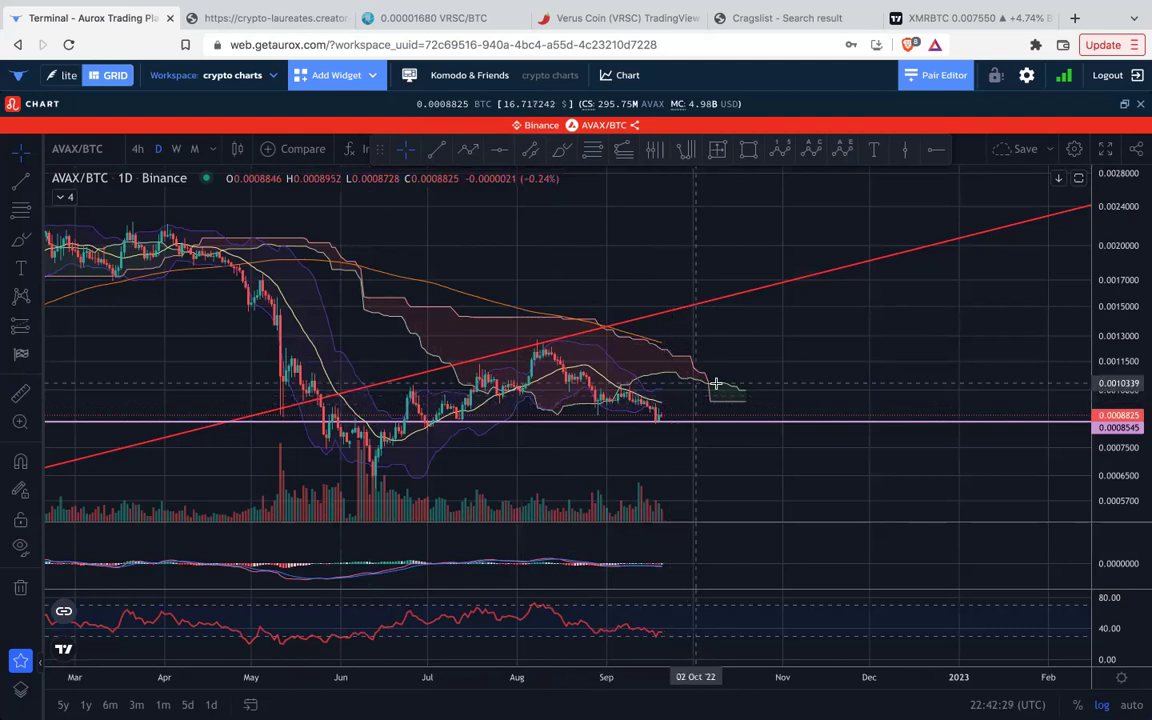
# Enlarge the AVAX/BTC daily MACD and RSI panes in turn to check momentum, restoring the full layout each time.
pyautogui.doubleClick(770, 556)
pyautogui.doubleClick(751, 460)
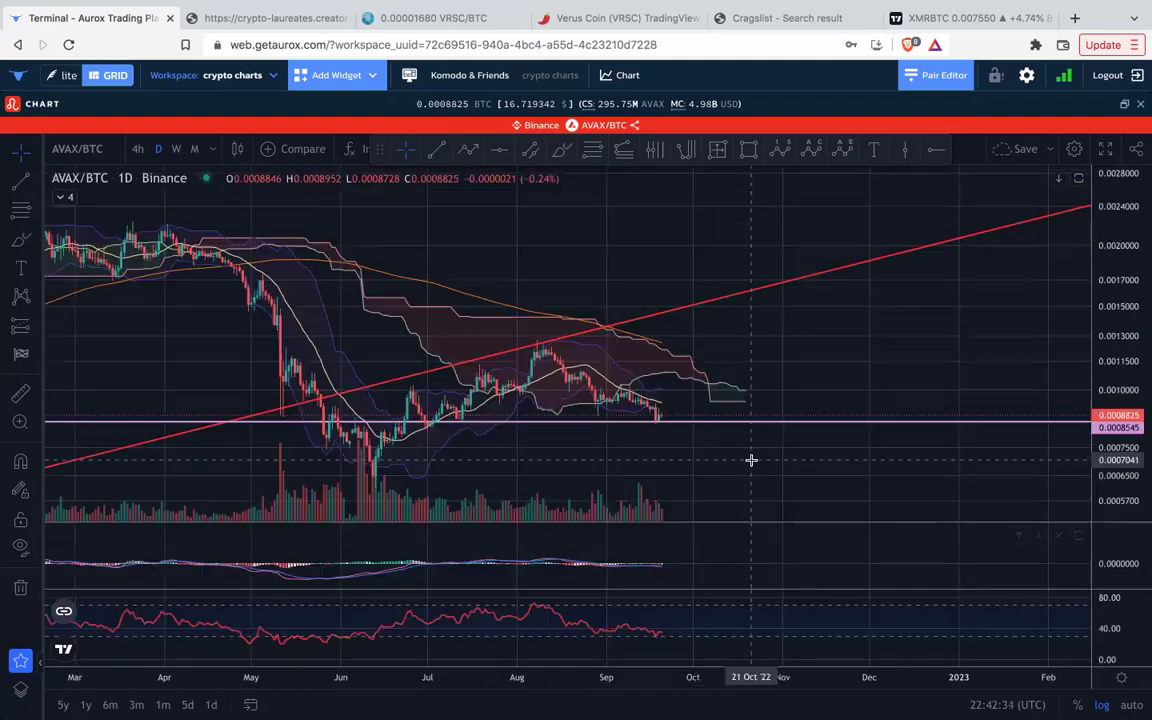
pyautogui.doubleClick(752, 613)
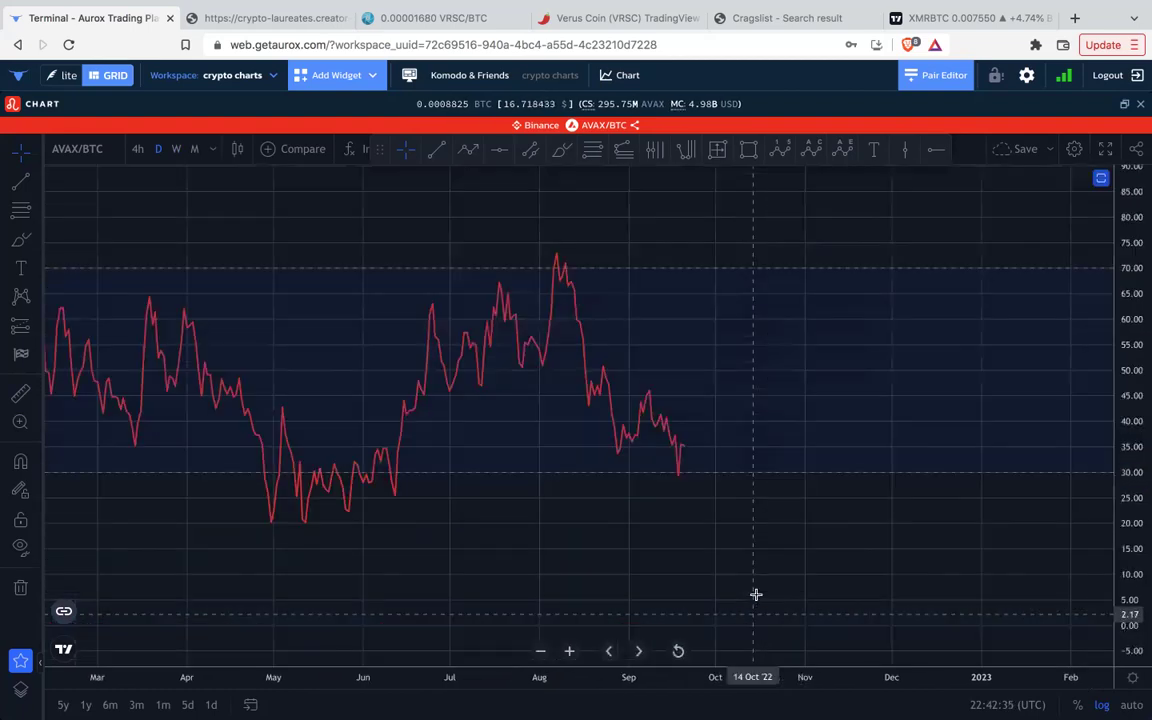
pyautogui.doubleClick(777, 517)
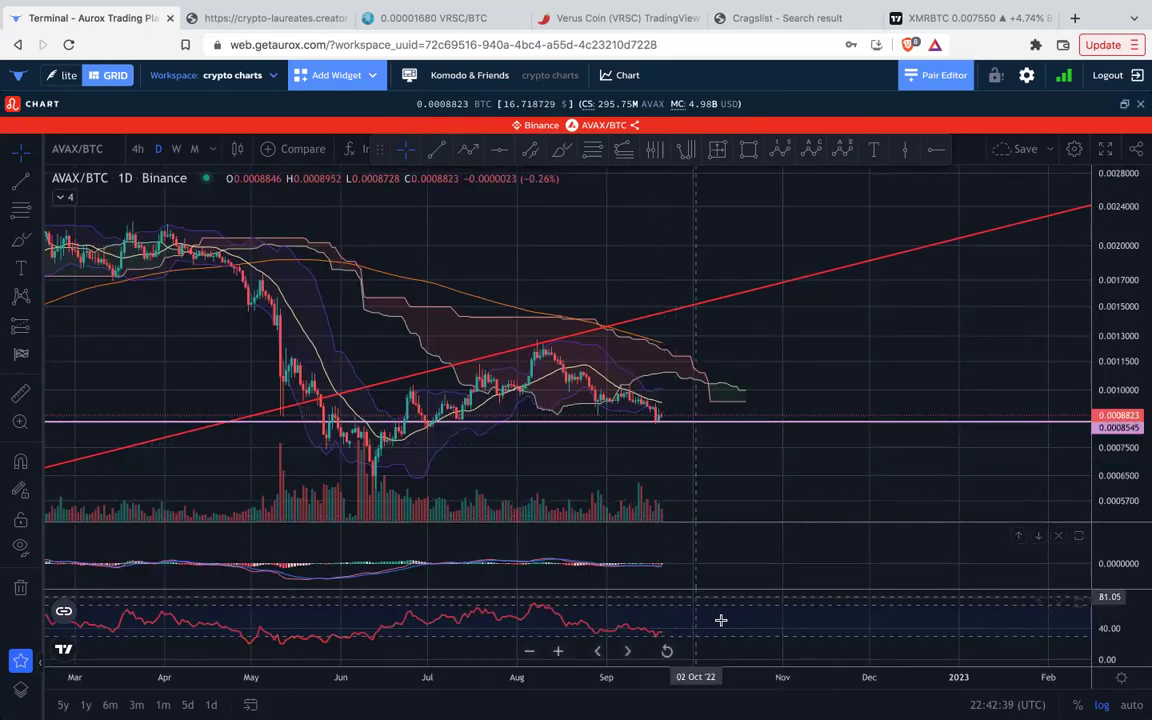
pyautogui.doubleClick(720, 620)
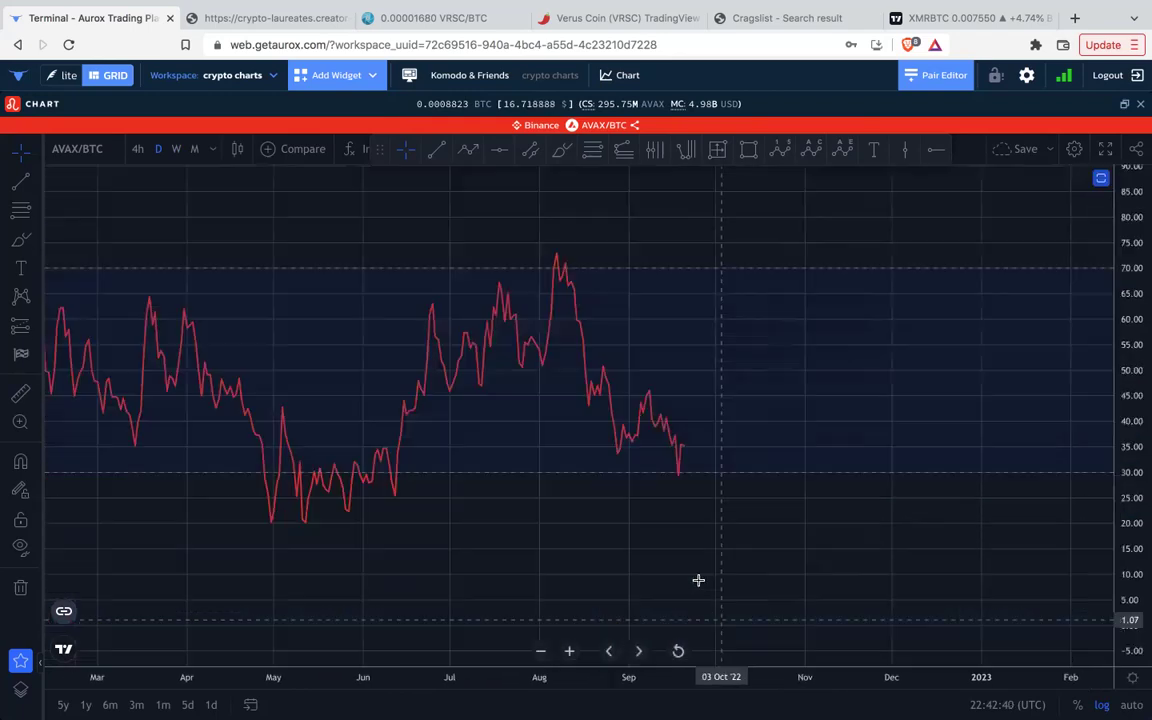
pyautogui.doubleClick(777, 519)
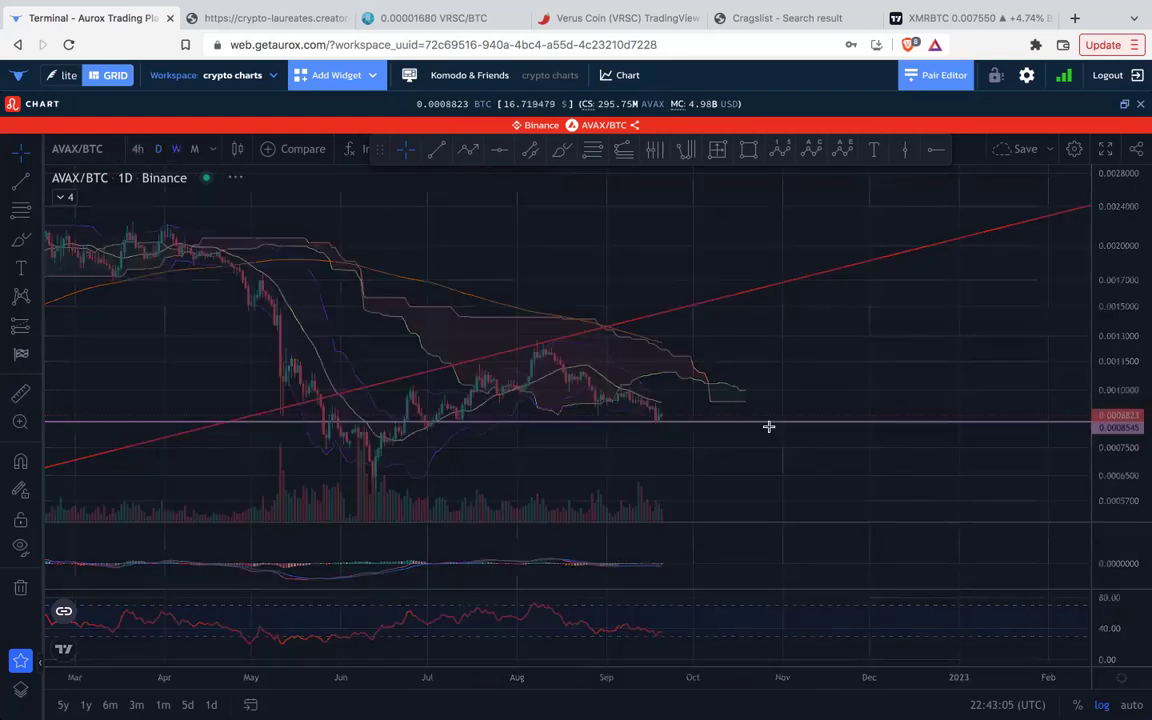
# Return AVAX/BTC to the weekly timeframe and draw a rectangle zone from about 0.00076 to 0.00107, spanning early 2021 to February 2024.
pyautogui.moveTo(1120, 255); pyautogui.dragTo(1127, 472)
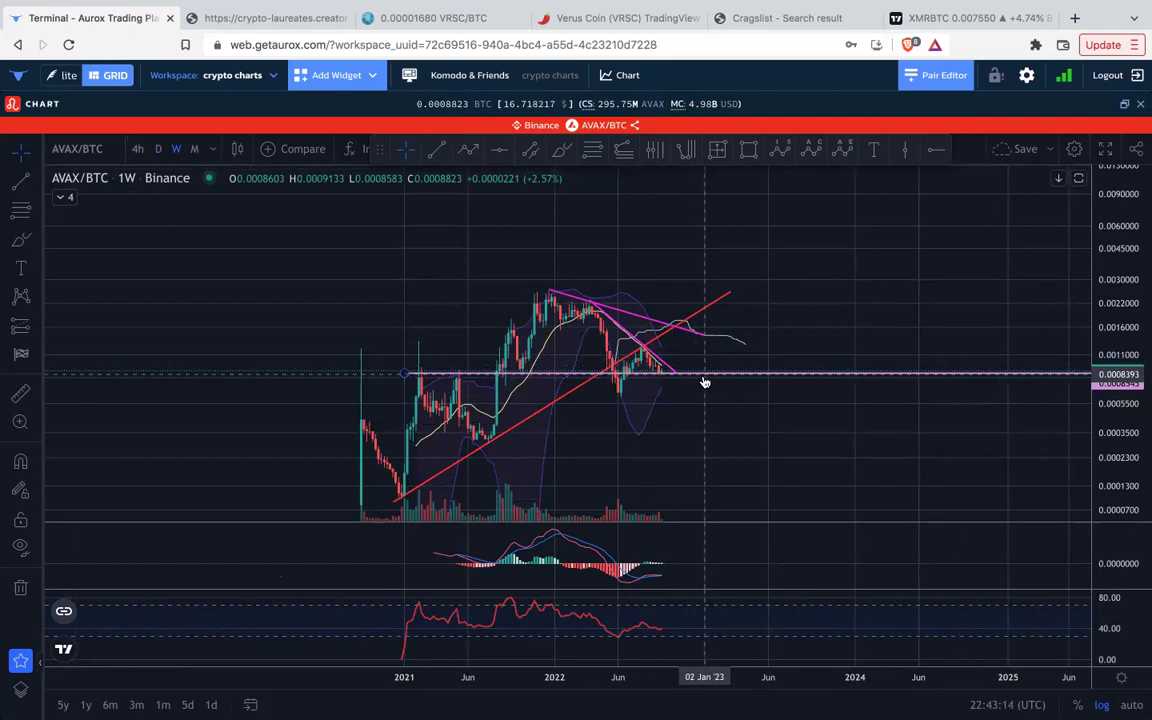
pyautogui.click(746, 151)
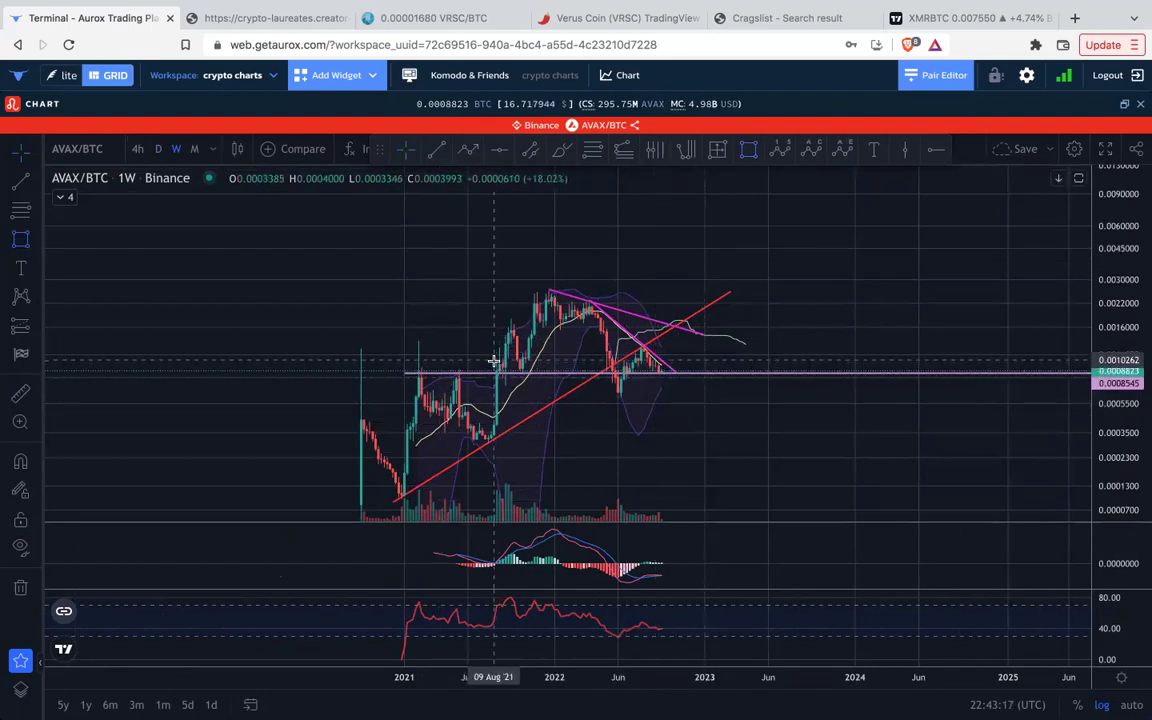
pyautogui.click(447, 357)
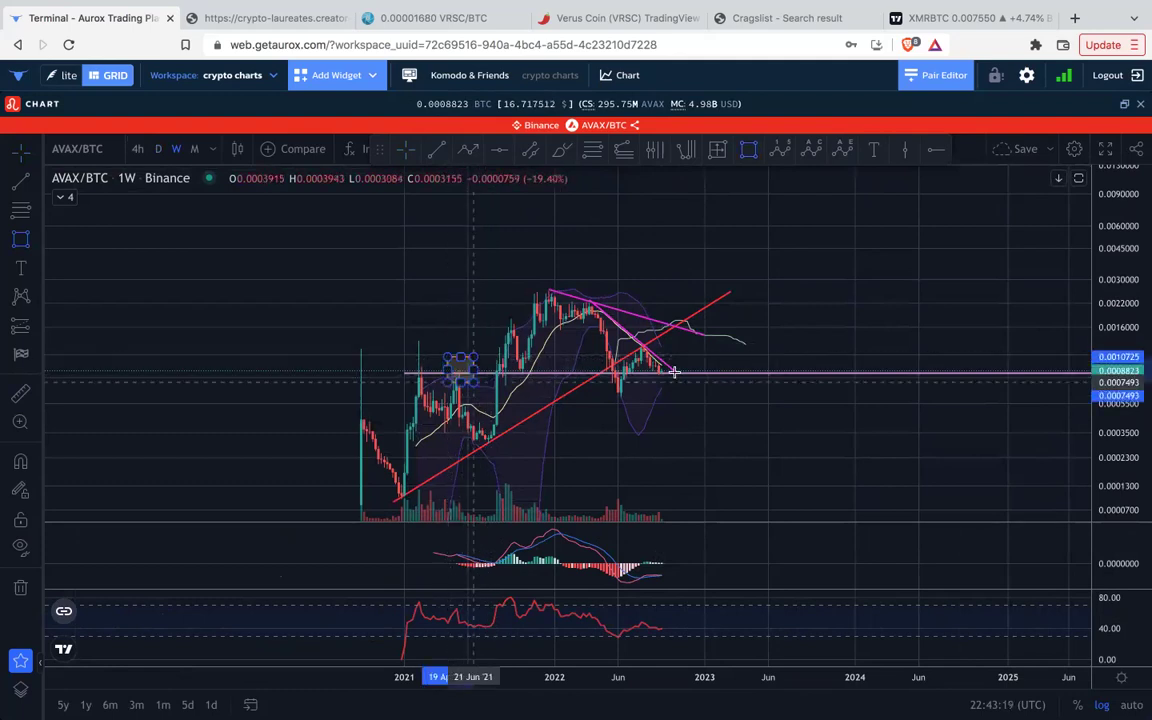
pyautogui.click(869, 382)
pyautogui.moveTo(445, 371); pyautogui.dragTo(421, 371)
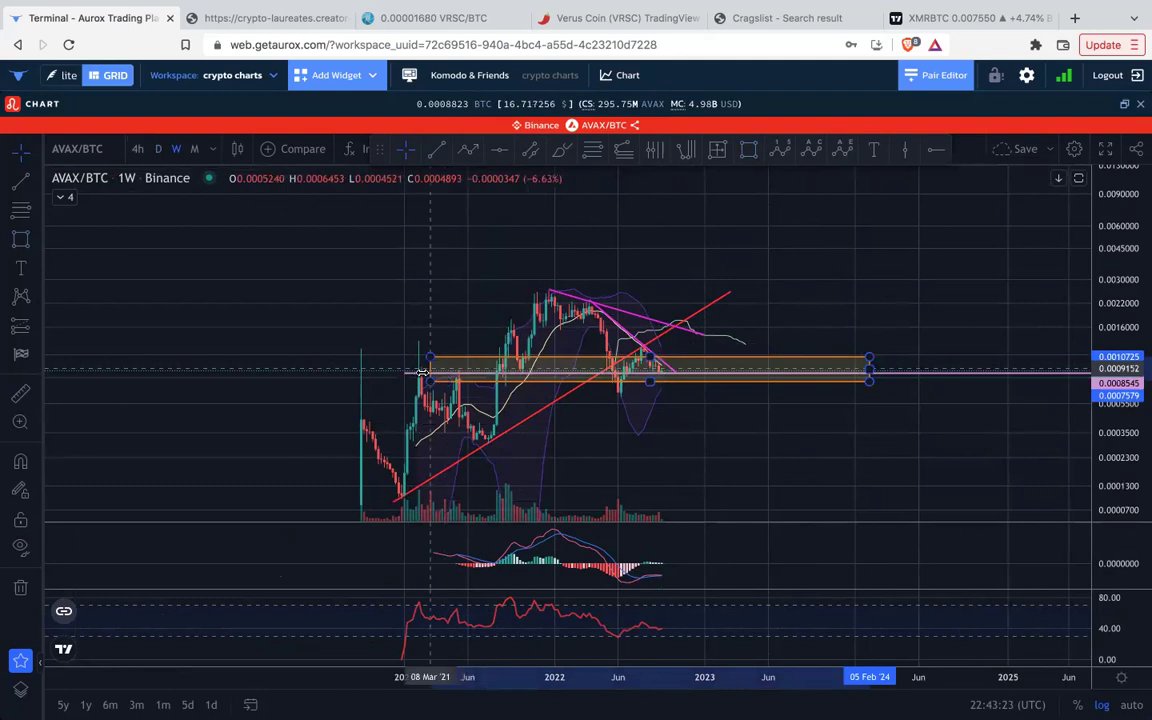
pyautogui.click(786, 334)
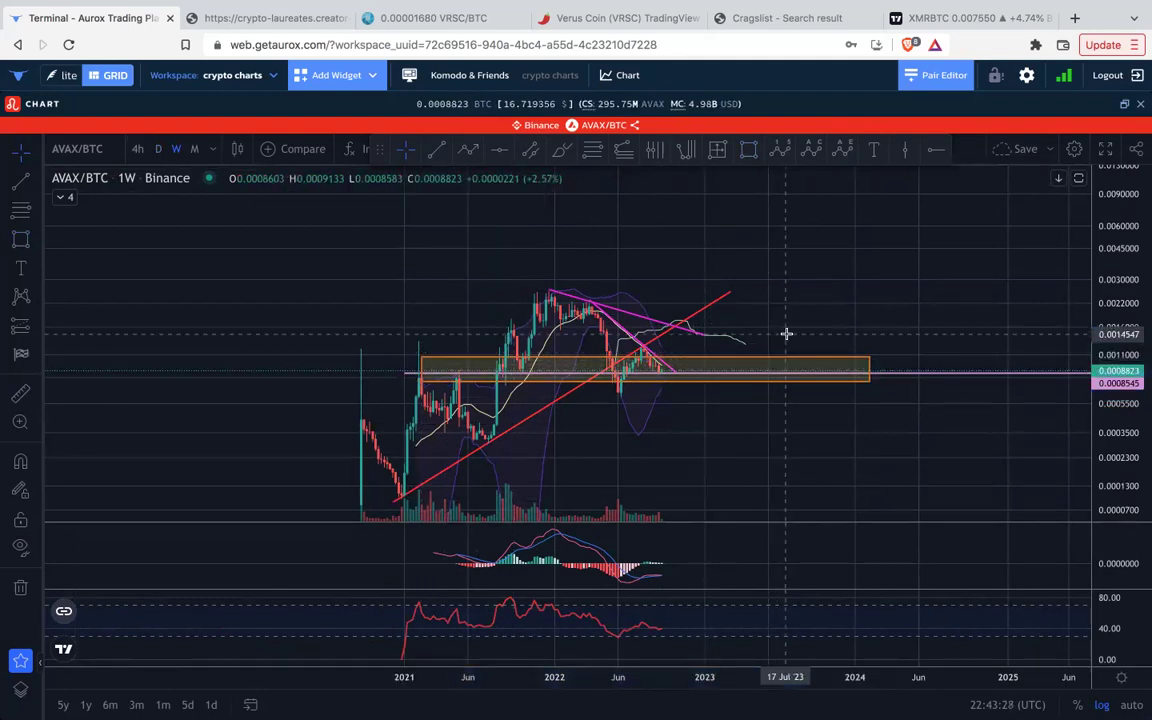
# Undo the rectangle zone's adjustment and drawing on AVAX/BTC, and collapse that chart back into the workspace grid.
pyautogui.hotkey('ctrl', 'z')
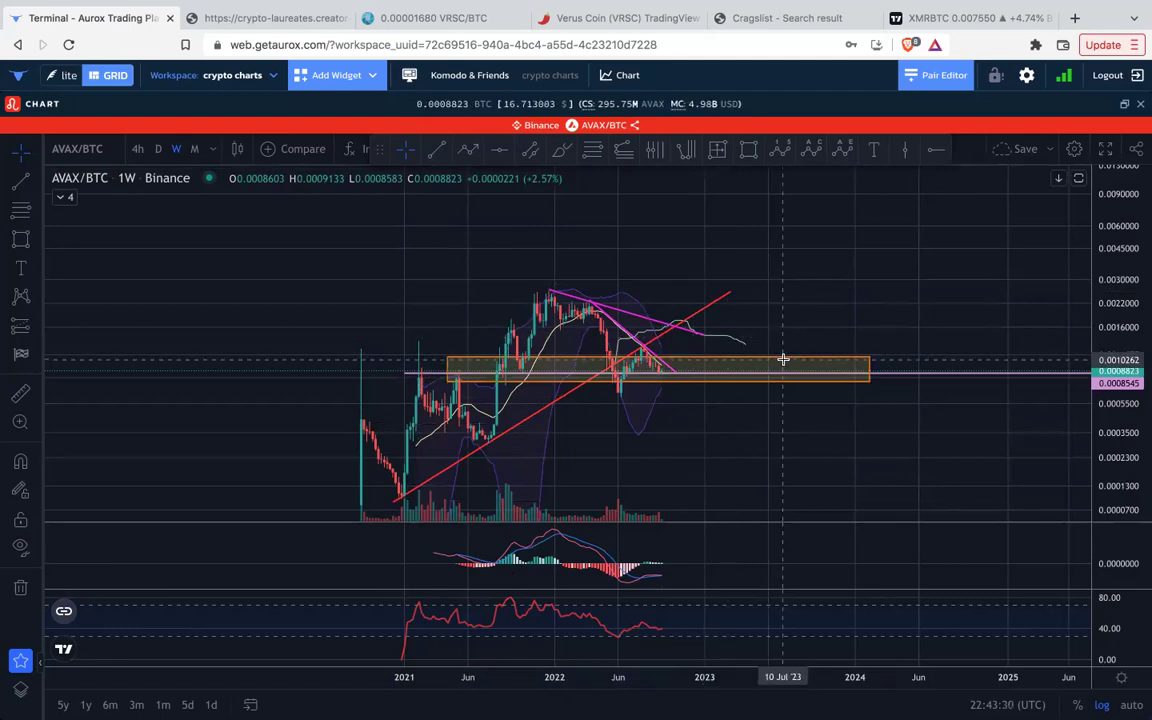
pyautogui.hotkey('ctrl', 'z')
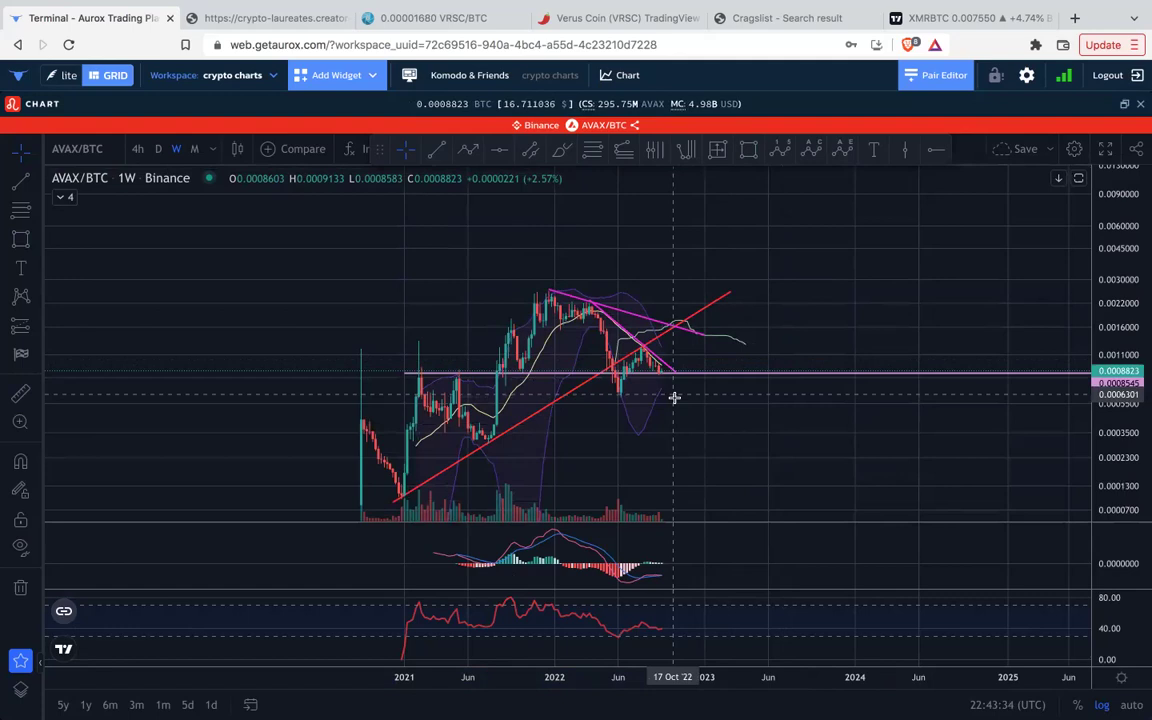
pyautogui.click(1123, 106)
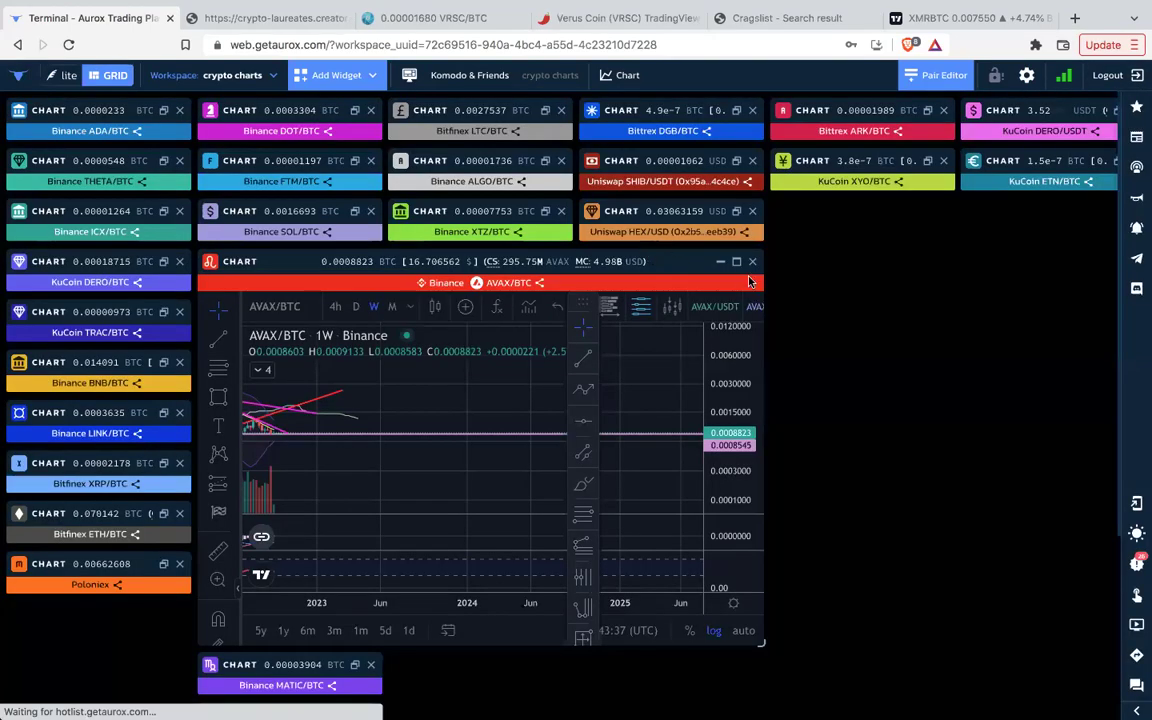
pyautogui.click(721, 264)
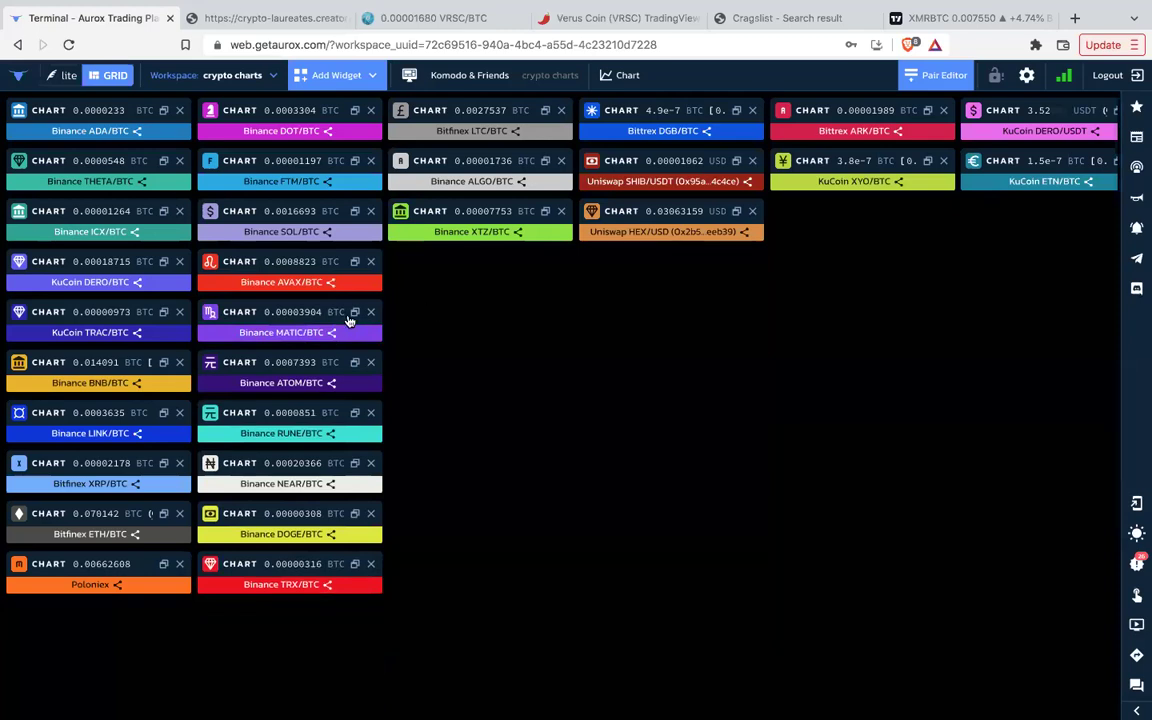
# Open the MATIC/BTC chart at full size and frame its weekly candles with free space ahead of the current price.
pyautogui.click(354, 312)
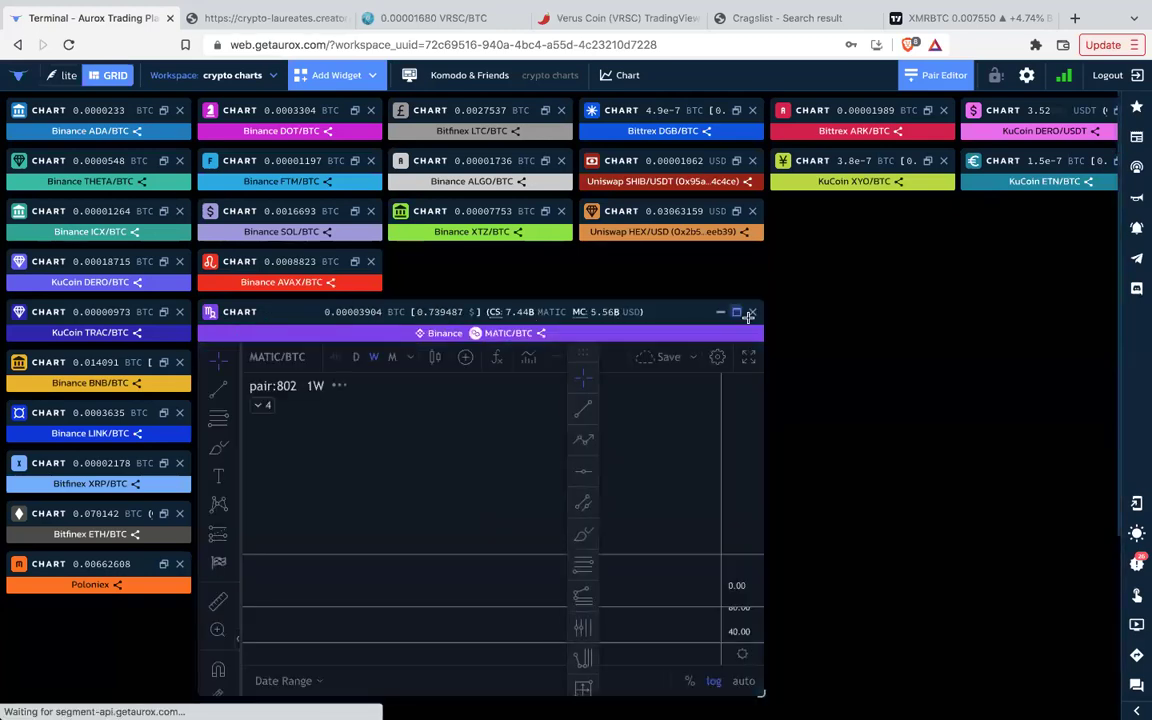
pyautogui.click(740, 313)
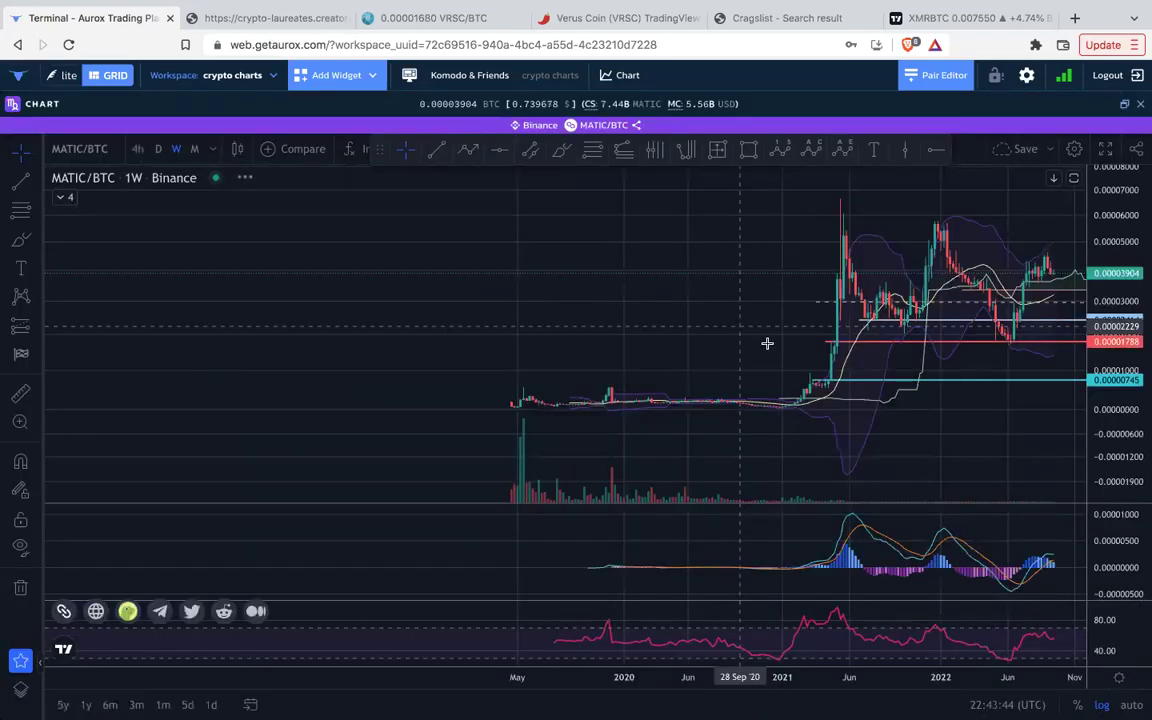
pyautogui.moveTo(967, 455); pyautogui.dragTo(658, 476)
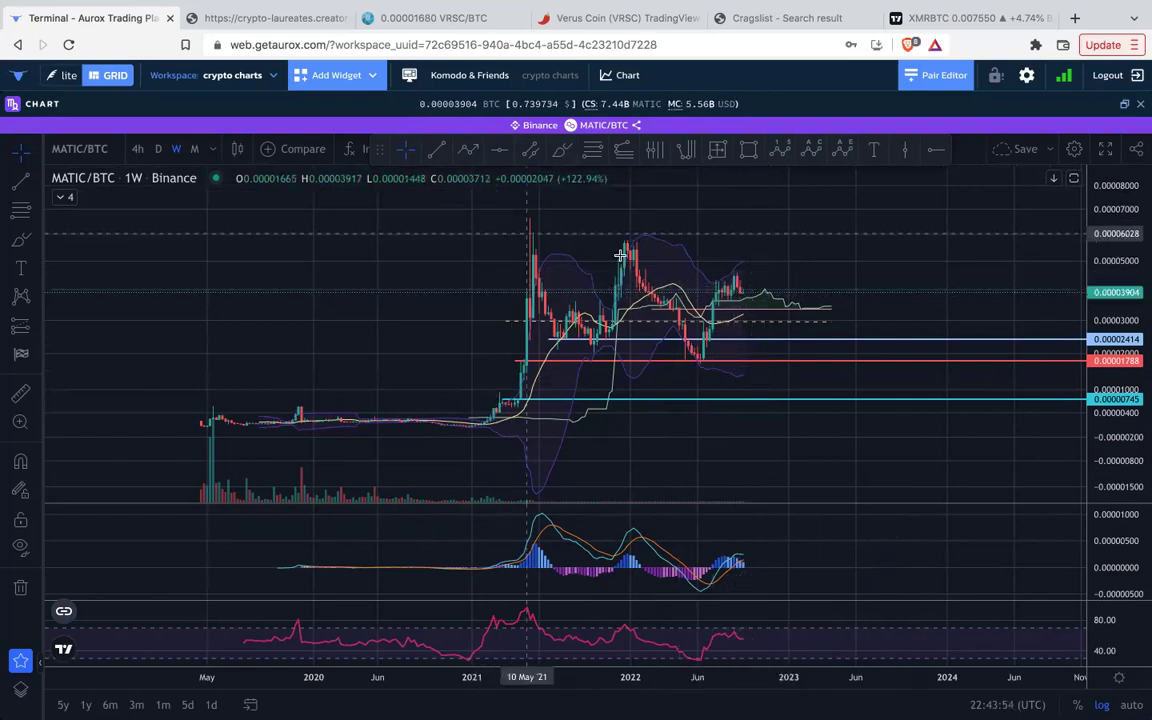
pyautogui.scroll(2, 619, 257)
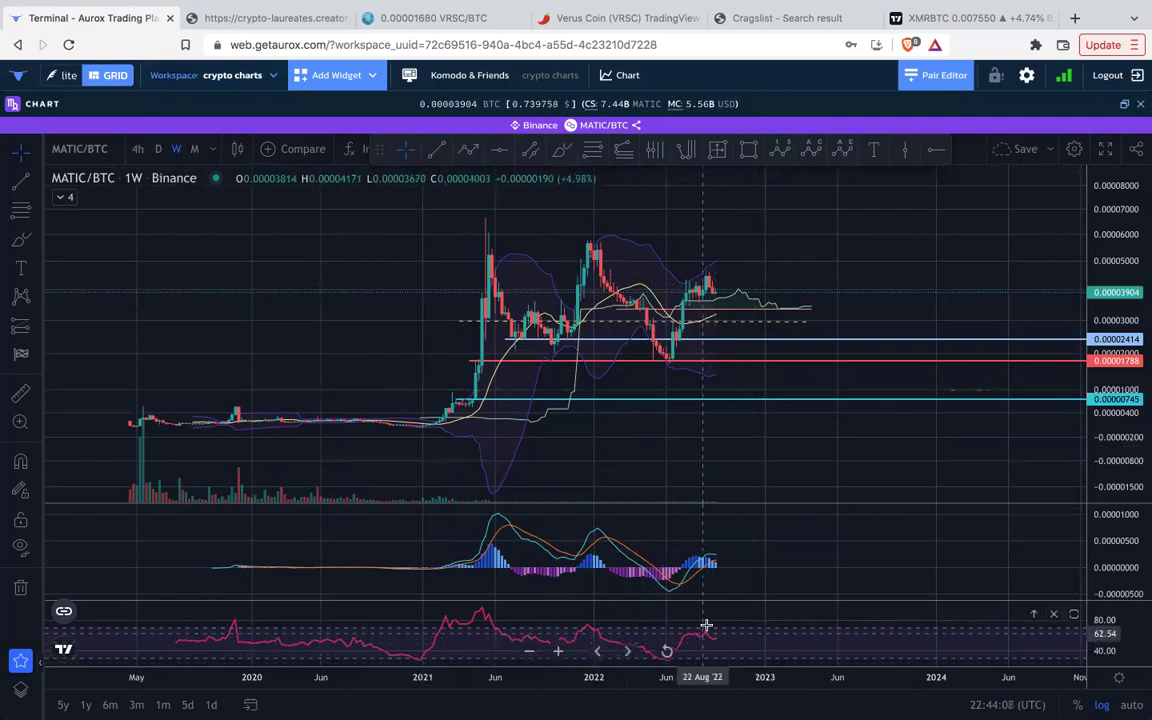
# Switch MATIC/BTC to the daily timeframe and examine the candles against the green rising trend line, the cloud and the horizontal levels.
pyautogui.click(158, 150)
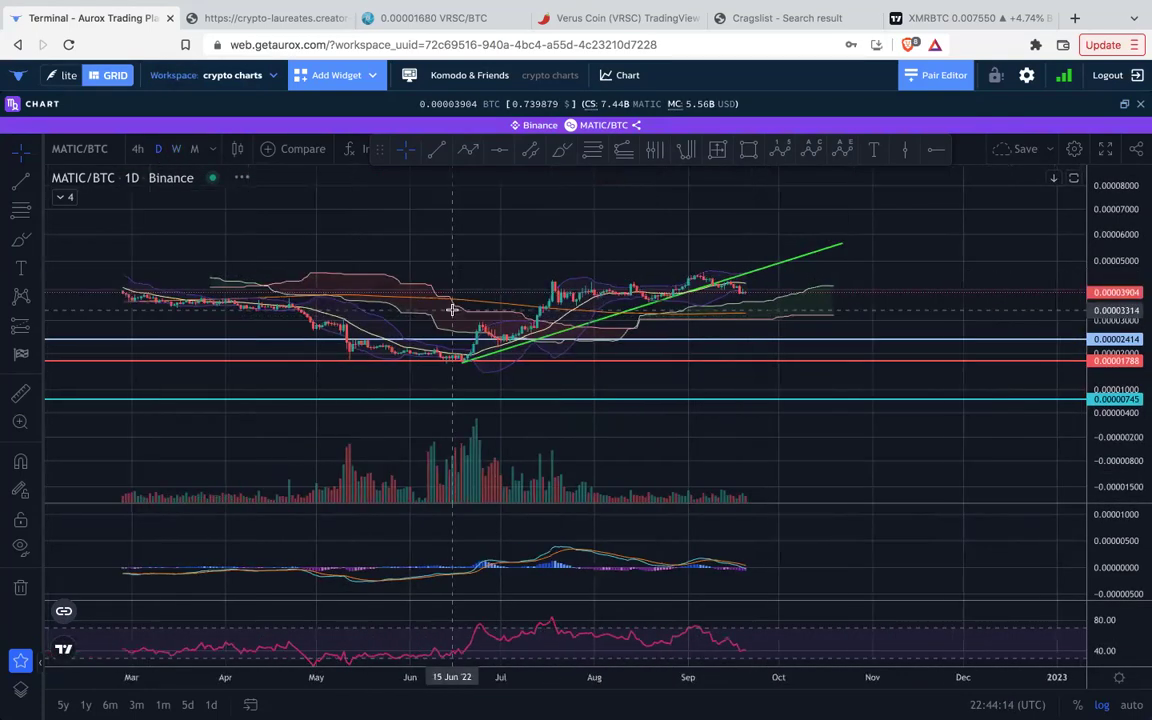
pyautogui.scroll(-4, 452, 310)
pyautogui.moveTo(1111, 418); pyautogui.dragTo(1108, 282)
pyautogui.scroll(3, 869, 286)
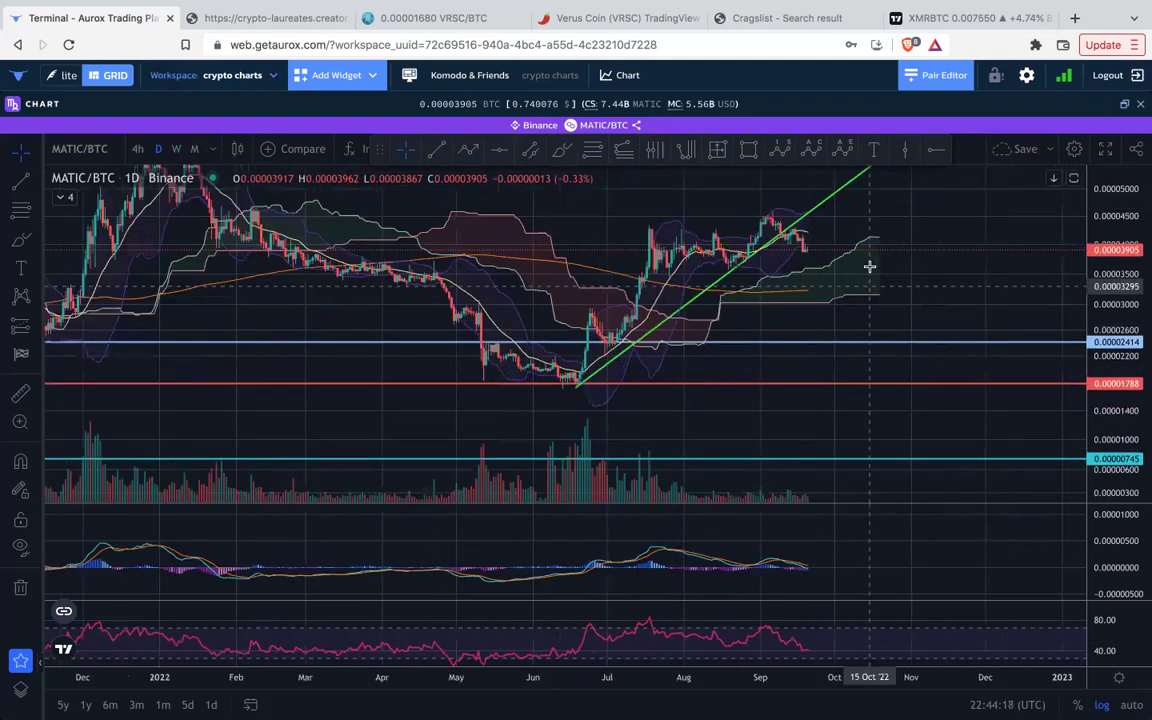
pyautogui.moveTo(803, 210); pyautogui.dragTo(728, 250)
pyautogui.scroll(-1, 729, 250)
pyautogui.scroll(-3, 740, 252)
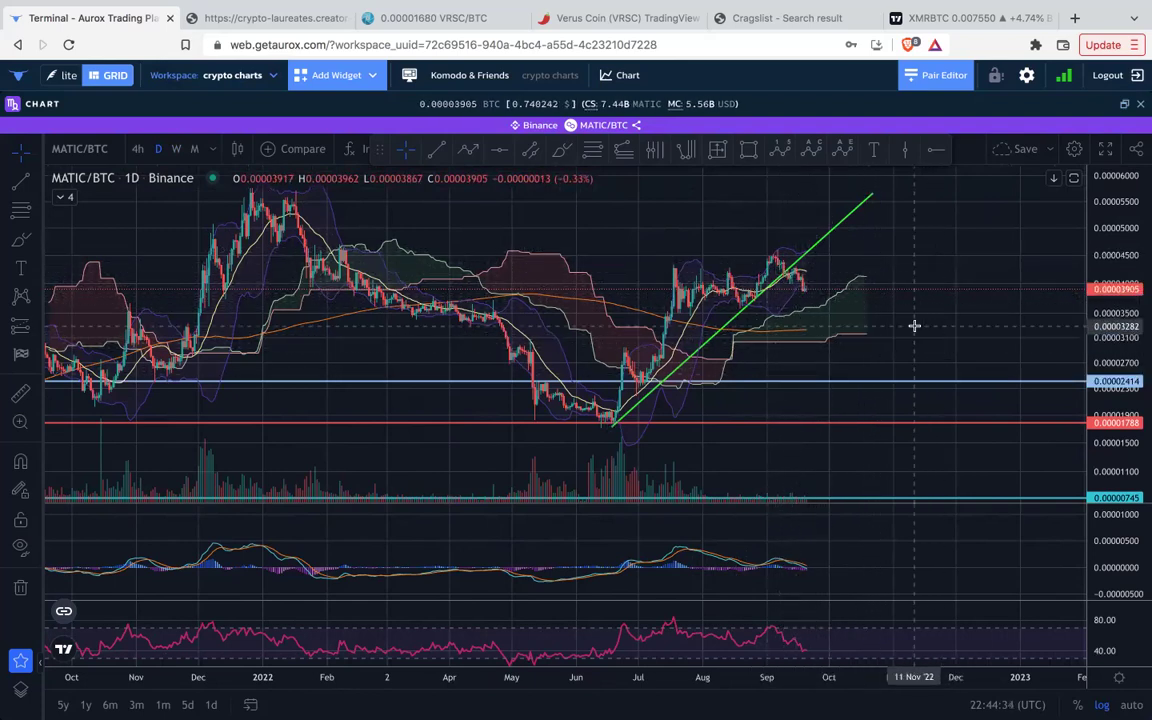
pyautogui.scroll(-5, 914, 328)
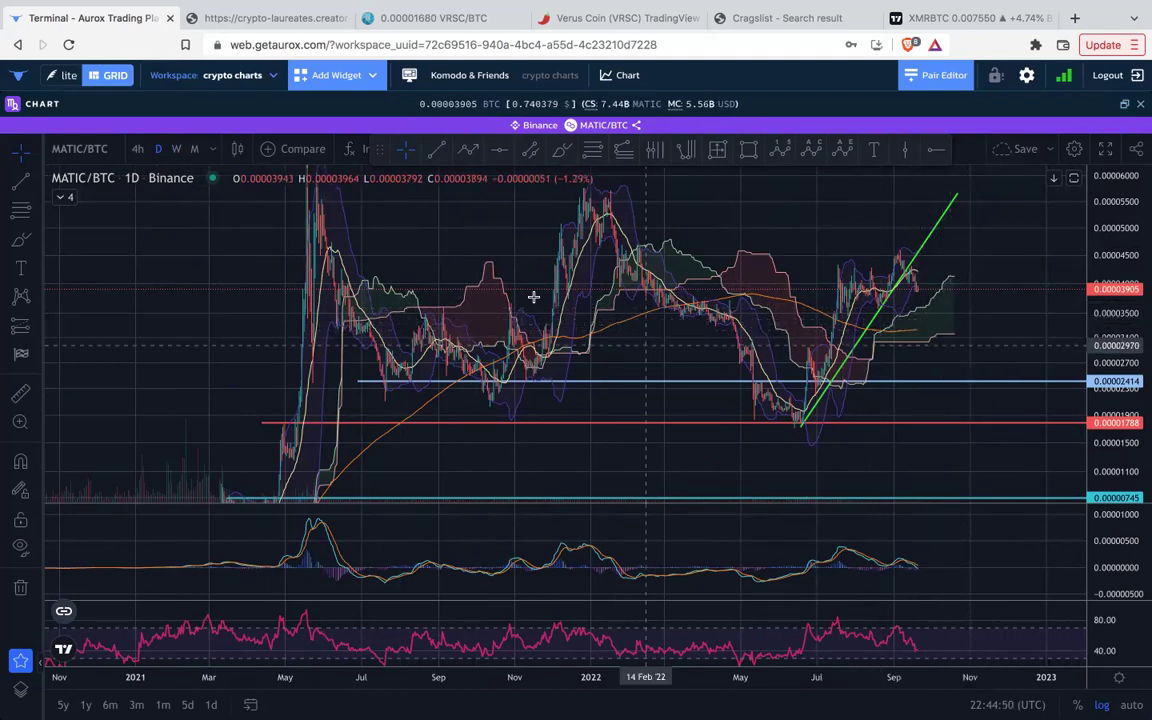
# Return MATIC/BTC to the weekly timeframe and fit the price scale around the 2021 peaks and all horizontal support levels.
pyautogui.click(175, 153)
pyautogui.scroll(7, 847, 368)
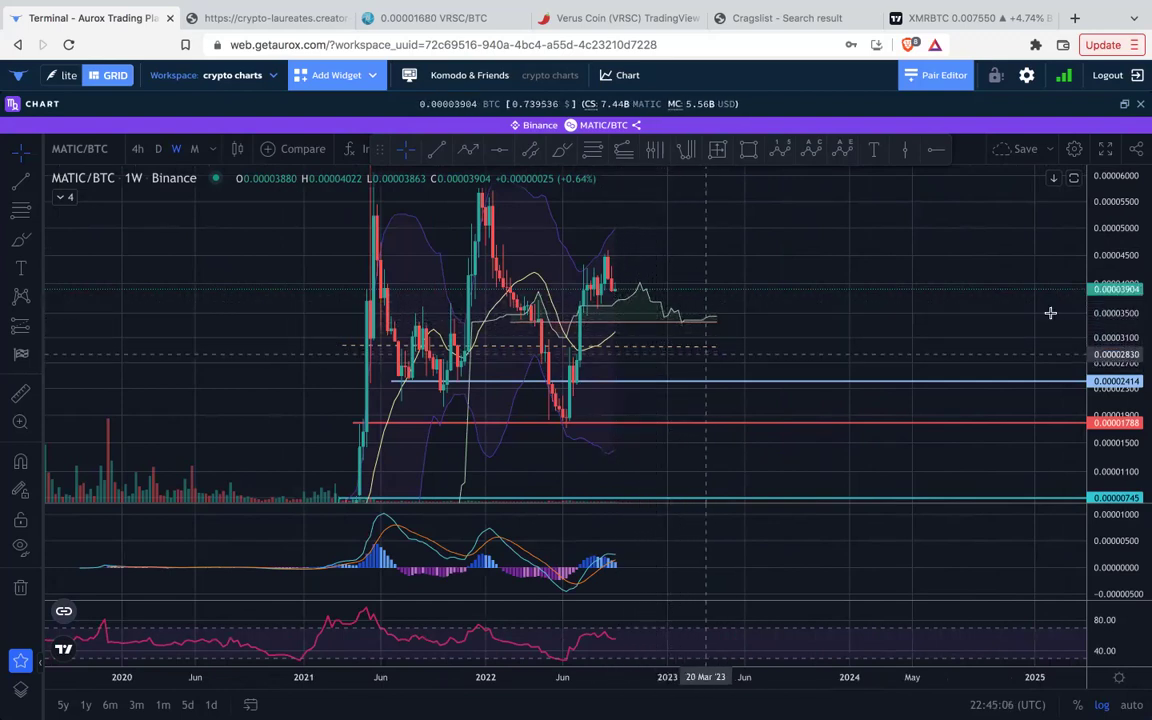
pyautogui.moveTo(1118, 246); pyautogui.dragTo(1117, 364)
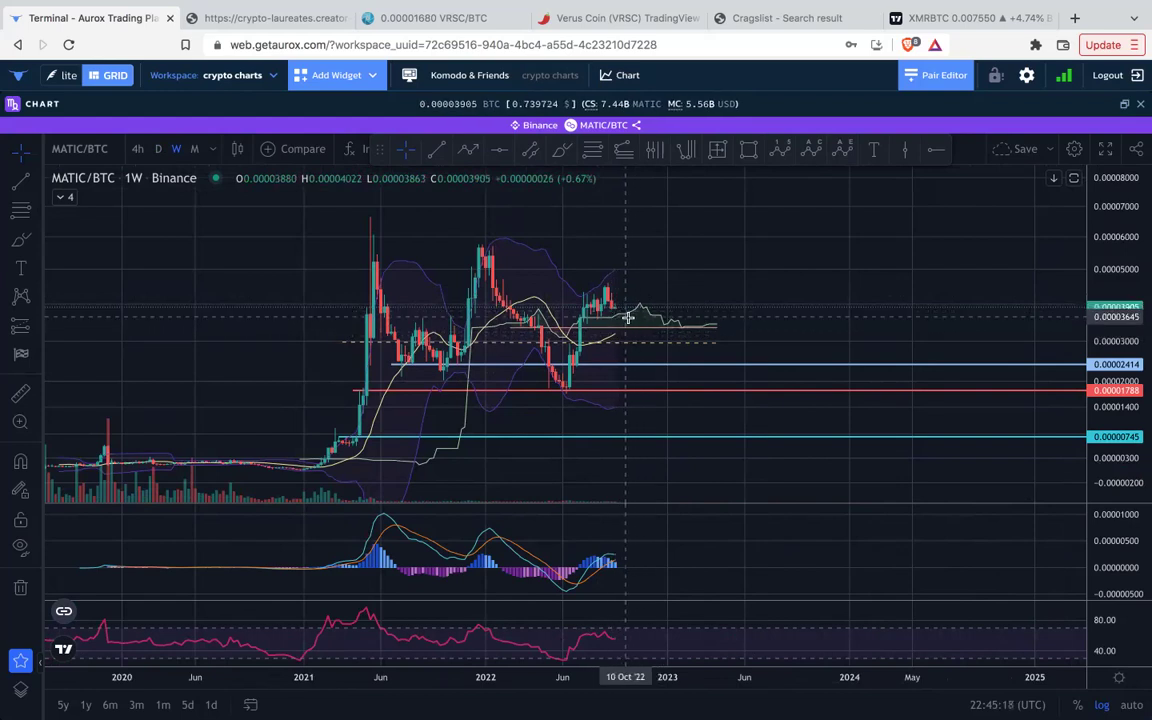
# Collapse the MATIC/BTC chart into the grid and open the ATOM/BTC chart at full size.
pyautogui.click(1123, 106)
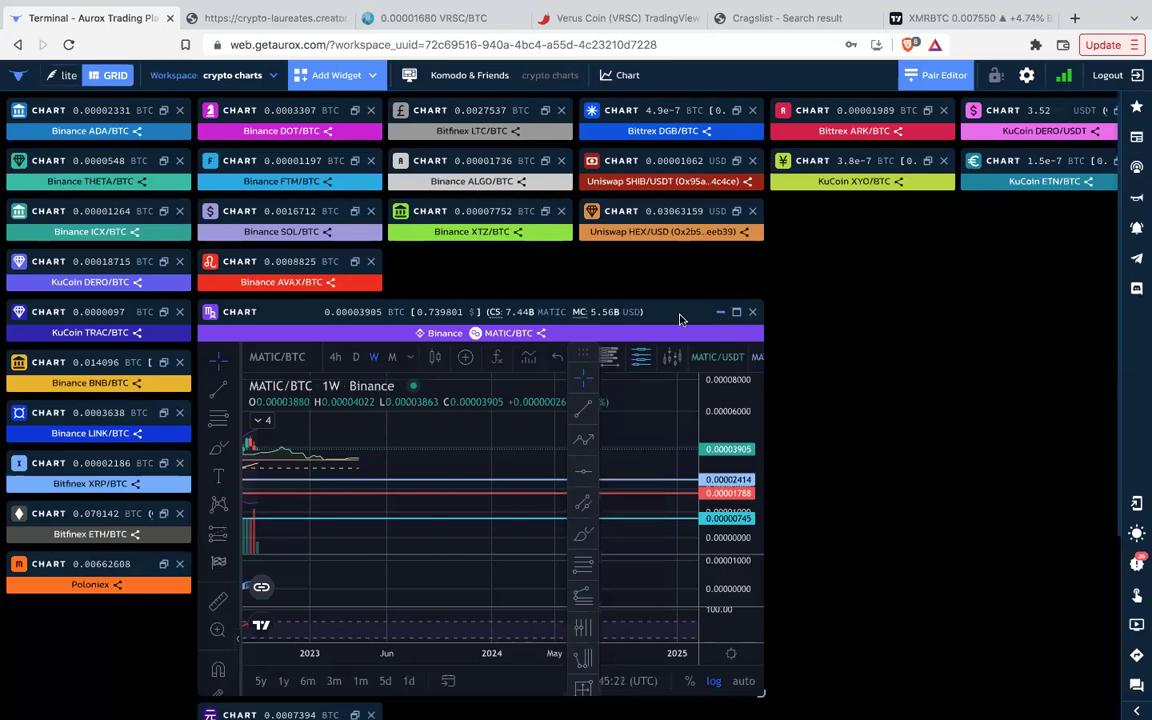
pyautogui.click(722, 313)
pyautogui.click(355, 364)
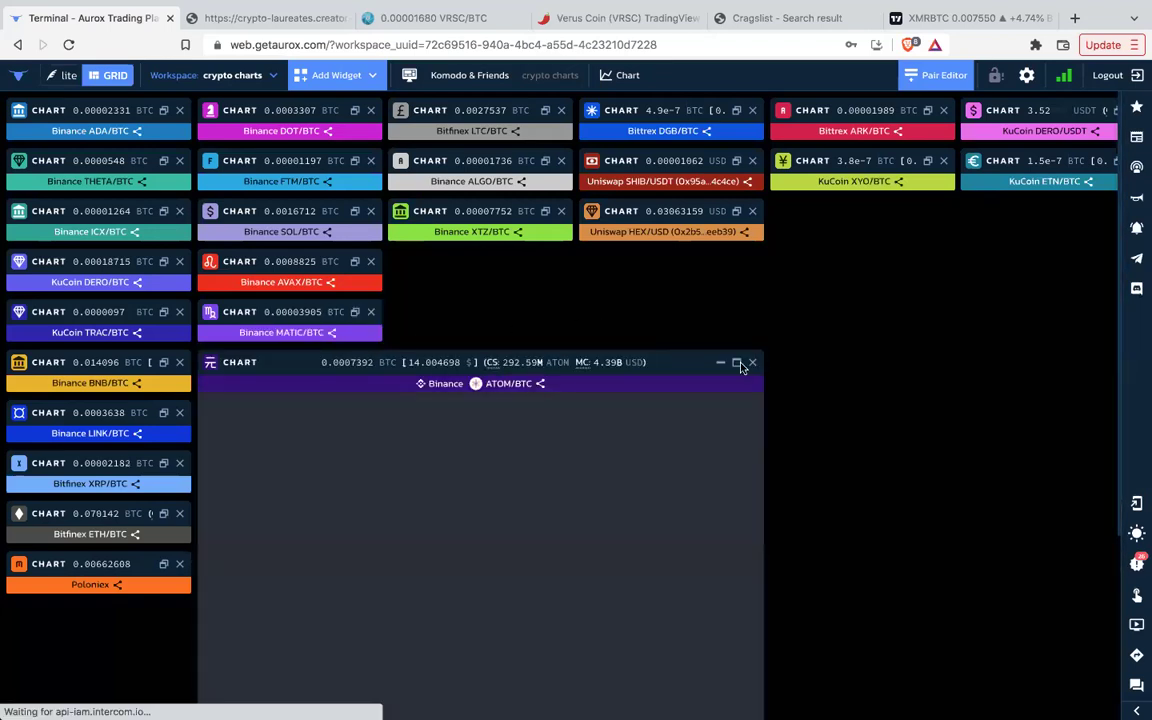
pyautogui.click(743, 363)
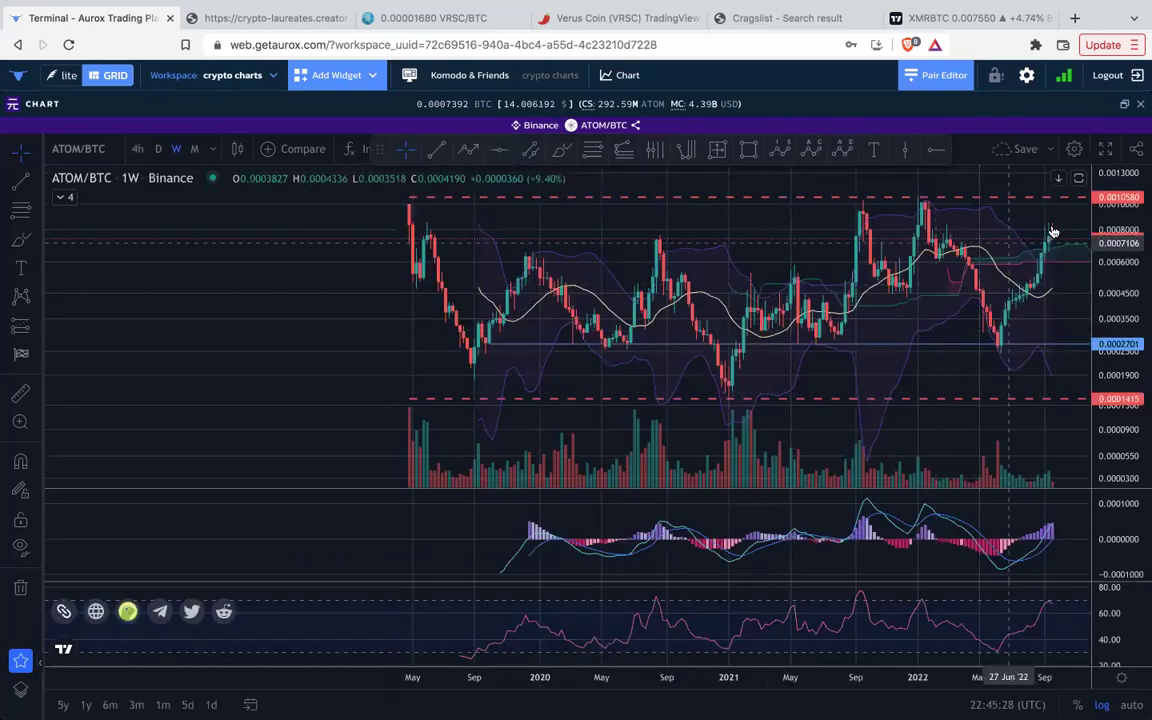
# Examine the ATOM/BTC weekly candles against the dashed red resistance line, the cloud and the earlier price peaks.
pyautogui.moveTo(966, 217); pyautogui.dragTo(566, 313)
pyautogui.scroll(-1, 566, 314)
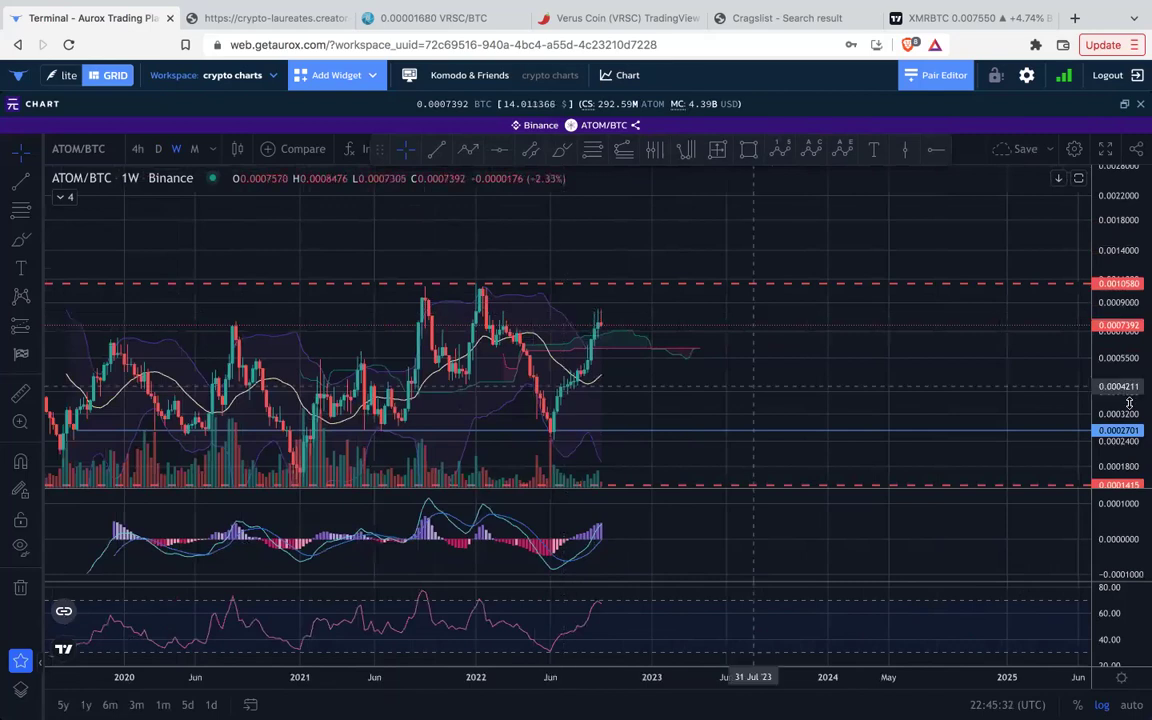
pyautogui.moveTo(1121, 350); pyautogui.dragTo(1121, 335)
pyautogui.scroll(1, 588, 339)
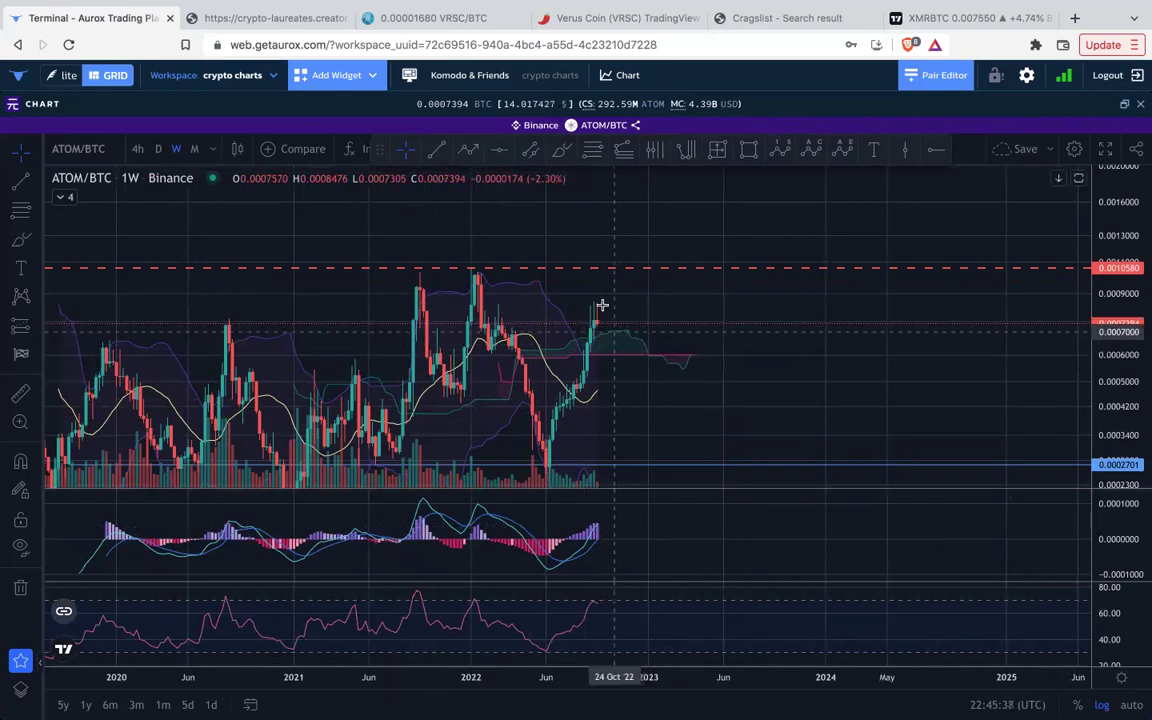
pyautogui.scroll(1, 590, 310)
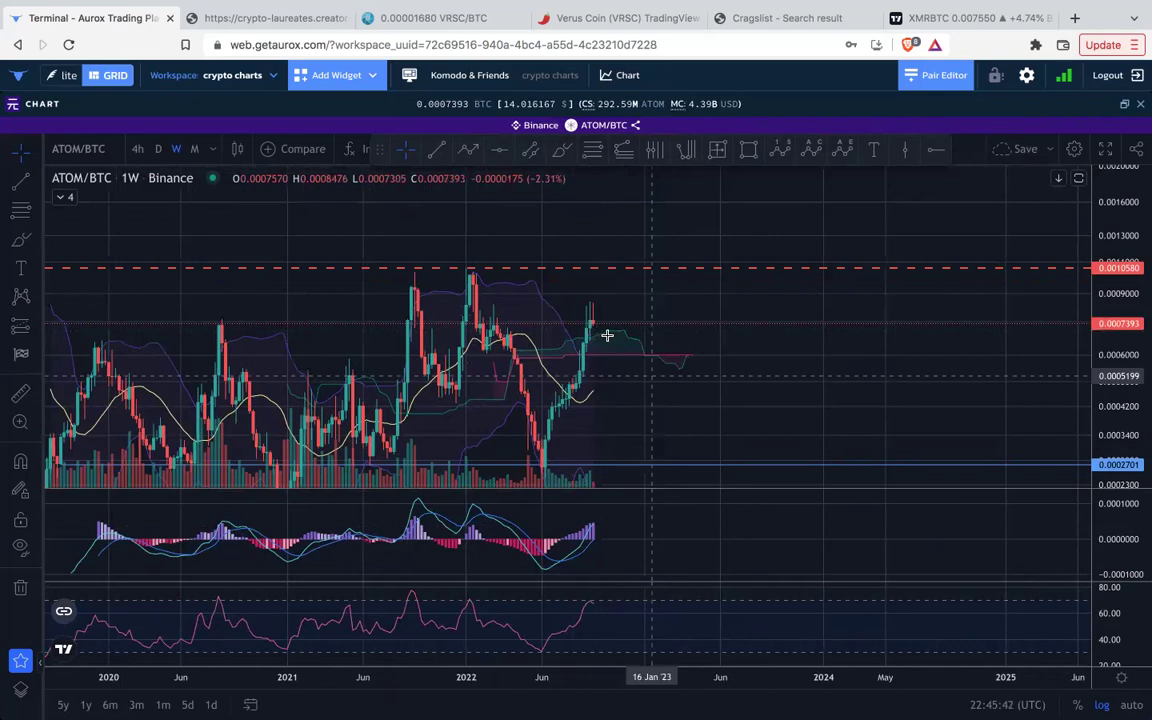
pyautogui.scroll(-3, 598, 328)
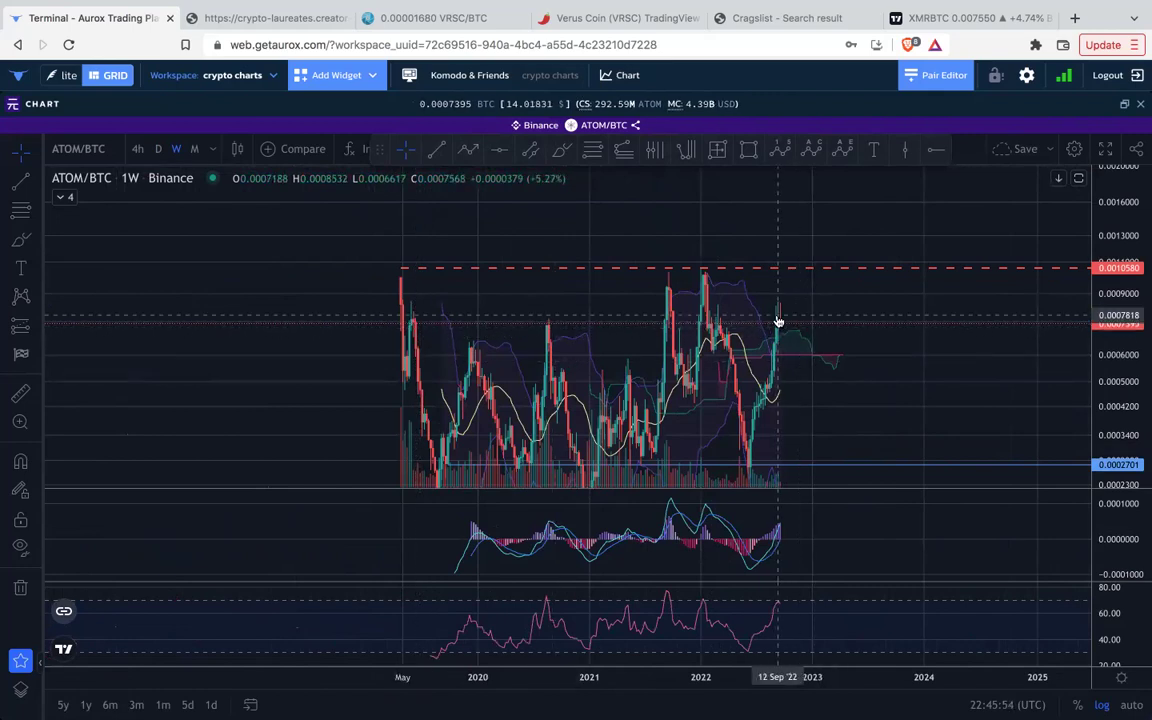
pyautogui.scroll(5, 781, 326)
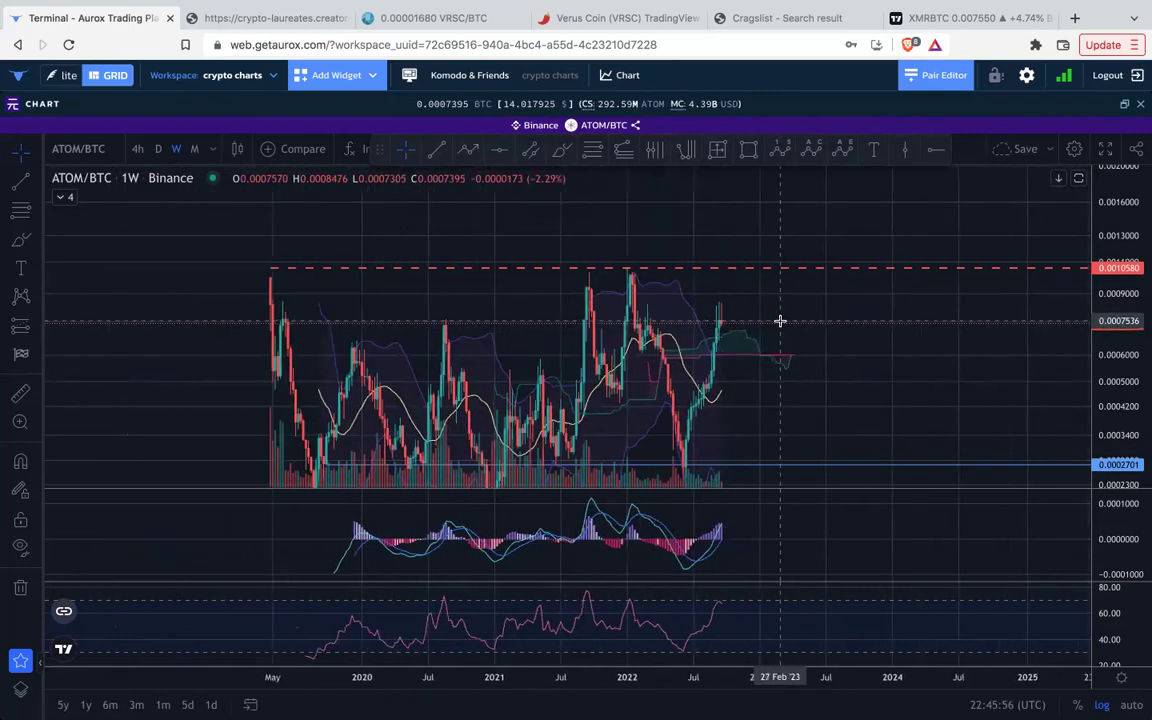
pyautogui.scroll(2, 780, 329)
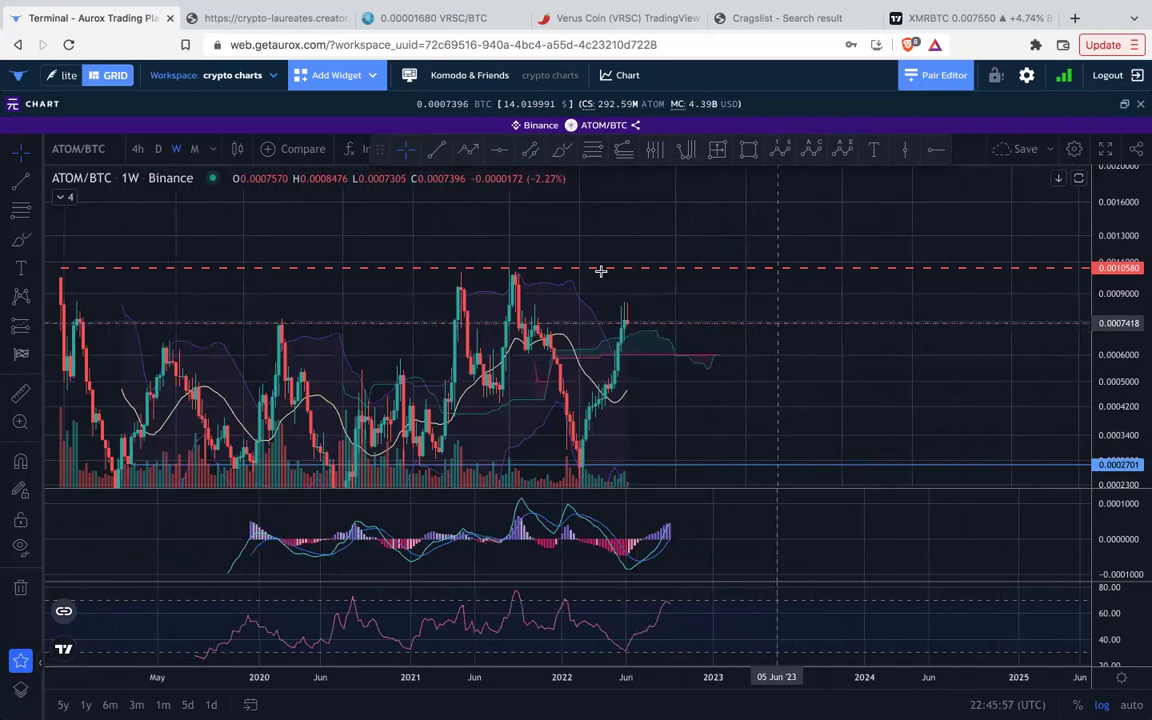
# Switch ATOM/BTC to the daily timeframe and enlarge the MACD pane around the May to September 2022 histogram.
pyautogui.click(158, 150)
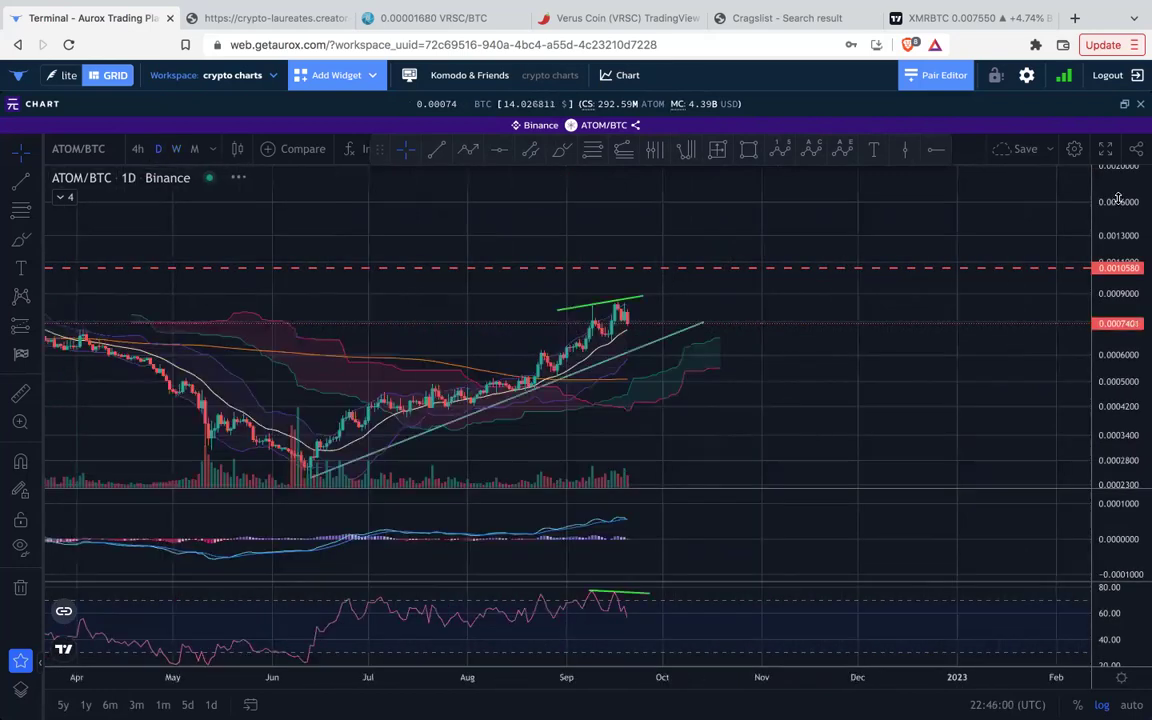
pyautogui.scroll(-2, 972, 284)
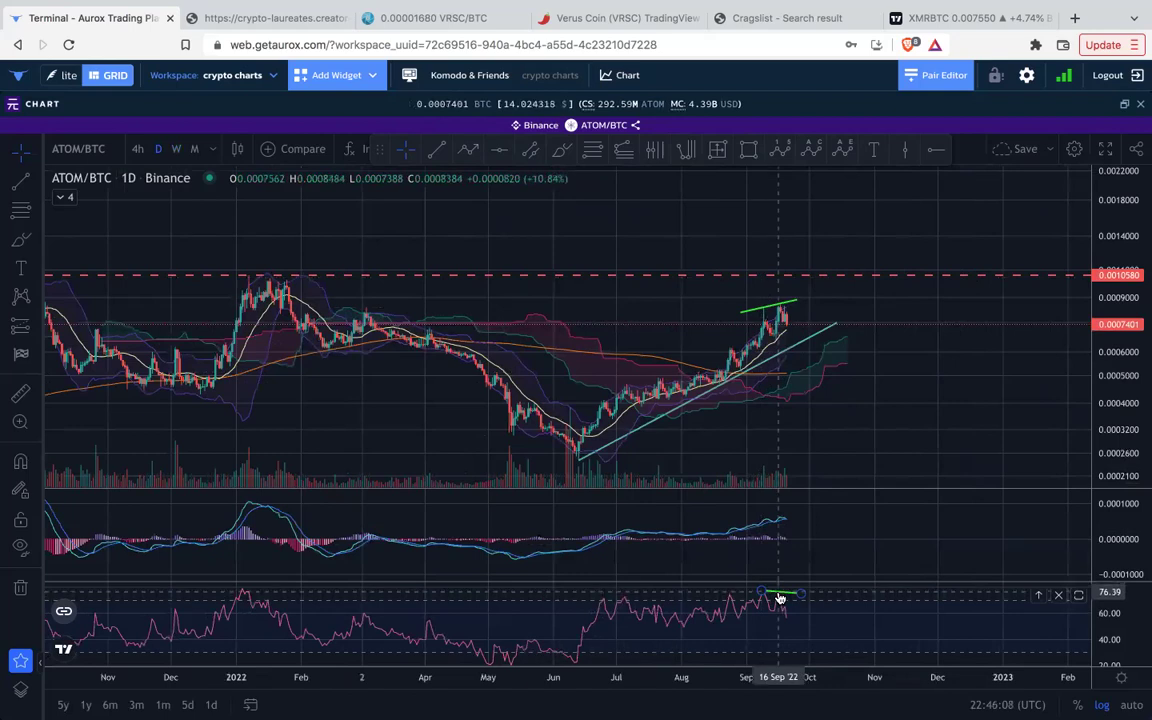
pyautogui.doubleClick(812, 537)
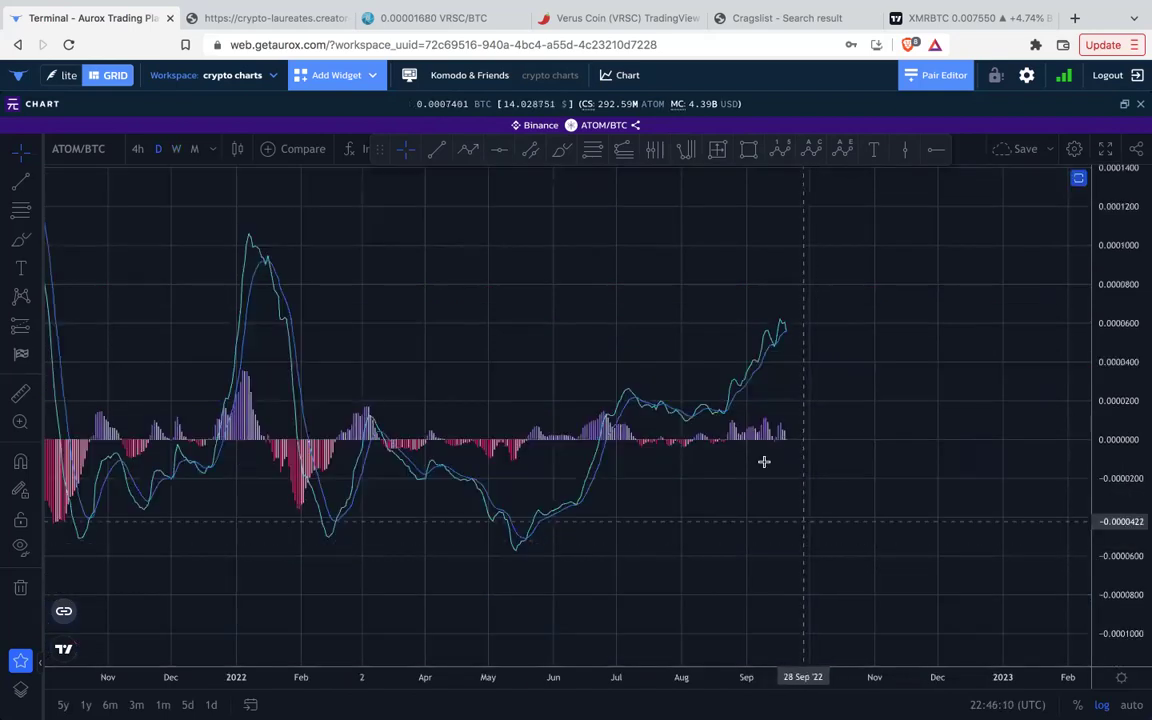
pyautogui.scroll(5, 792, 462)
pyautogui.moveTo(1106, 516); pyautogui.dragTo(1094, 352)
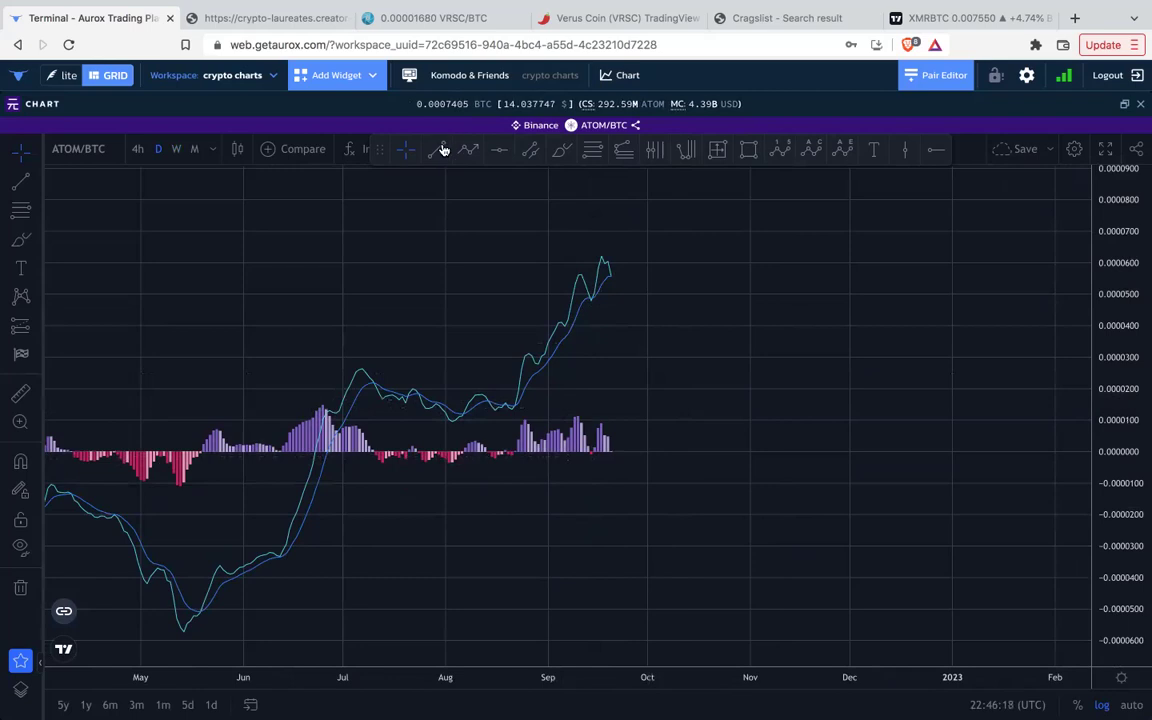
# Draw a descending trend line over the September MACD histogram peaks, from about 0.000013 to 0.000005, and restore the full chart layout.
pyautogui.click(568, 410)
pyautogui.click(637, 435)
pyautogui.doubleClick(720, 389)
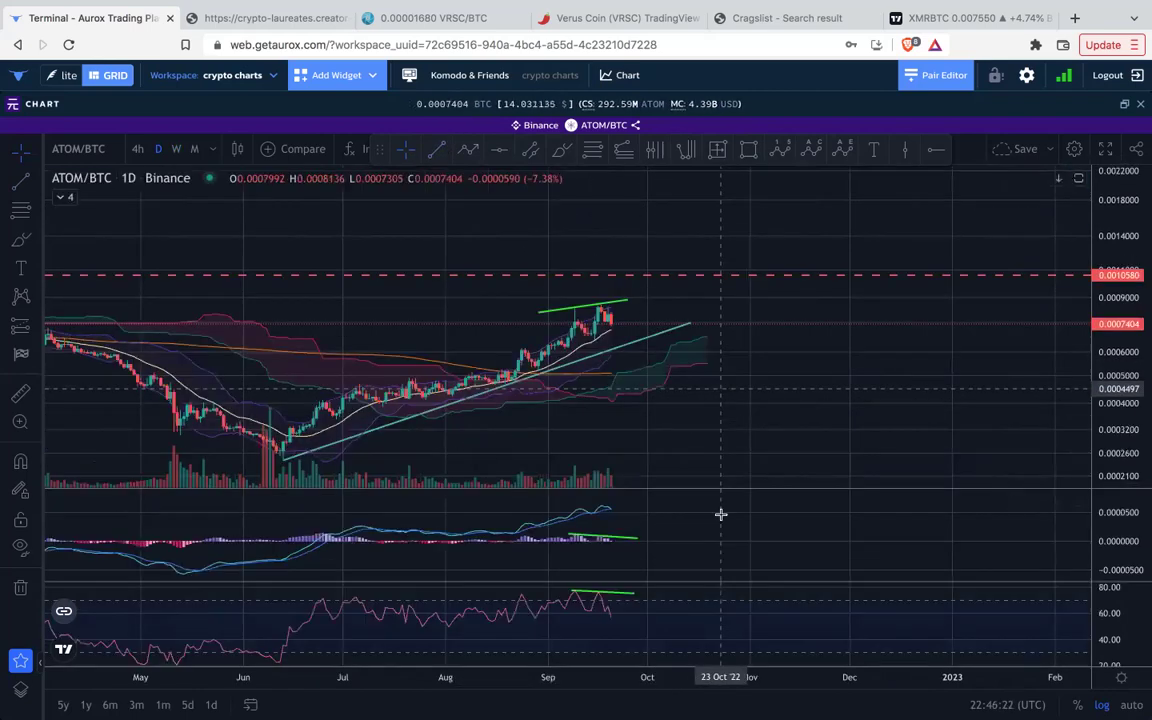
# Extend the rising ATOM/BTC daily trend line to about 0.00098 in mid-November 2022, and return the chart to the weekly timeframe.
pyautogui.scroll(-5, 620, 496)
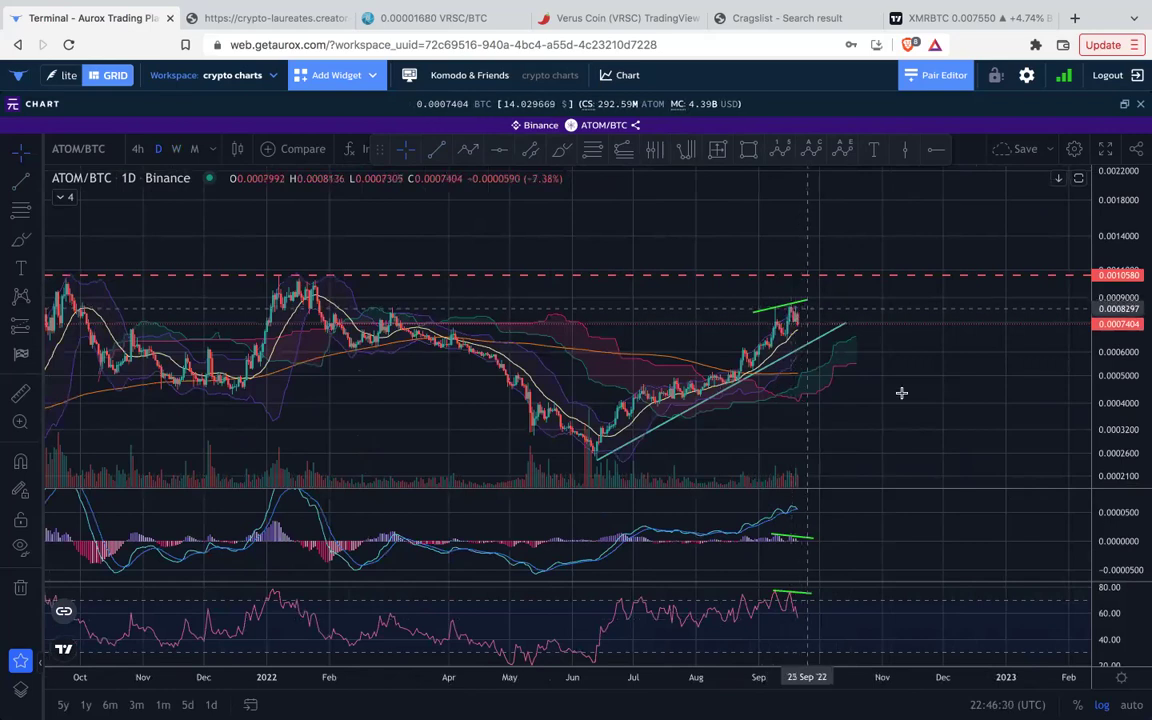
pyautogui.moveTo(884, 429); pyautogui.dragTo(834, 425)
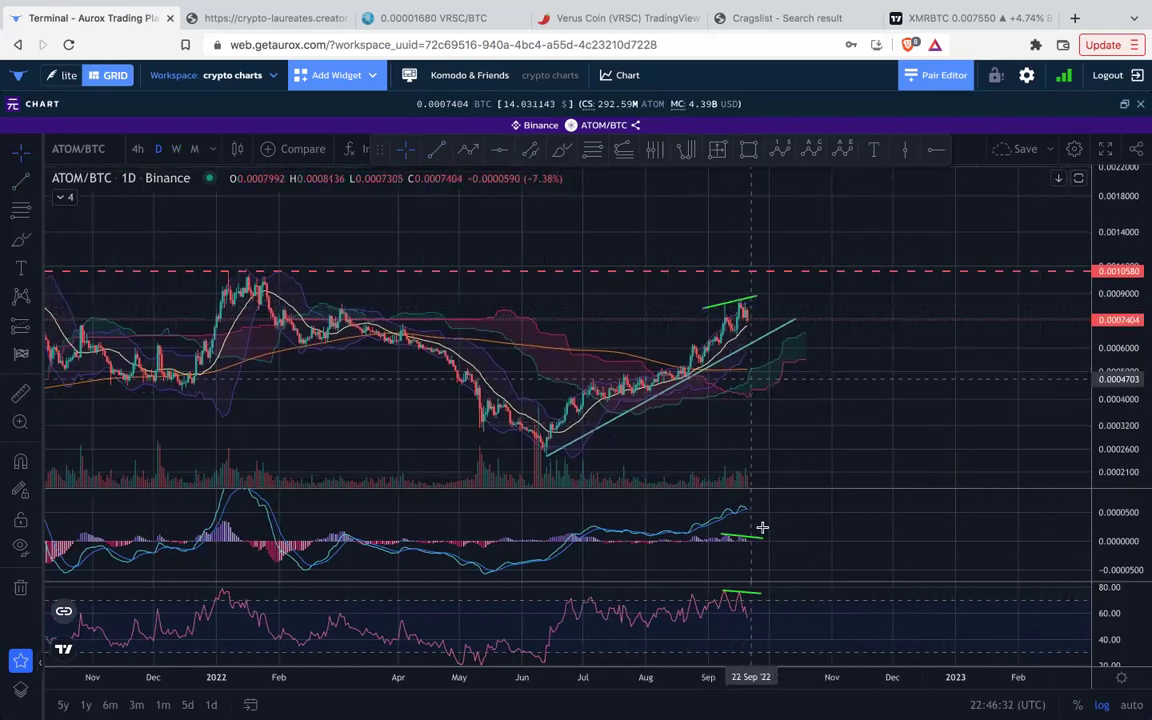
pyautogui.scroll(-1, 828, 420)
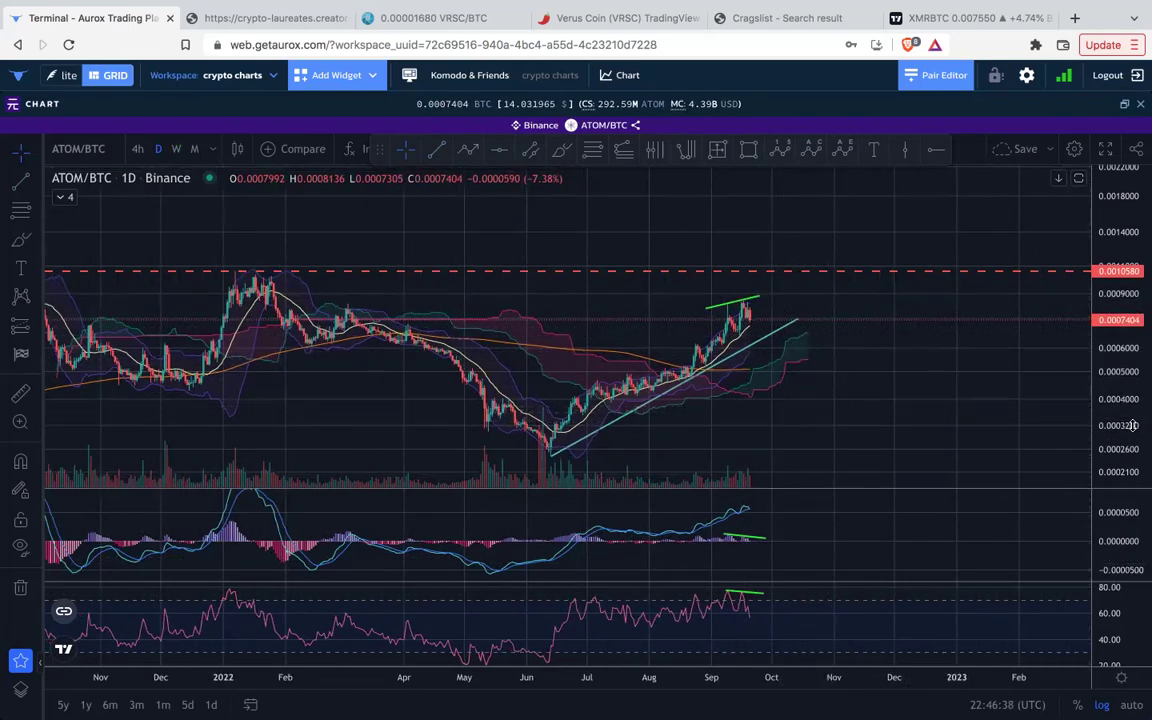
pyautogui.moveTo(1126, 433); pyautogui.dragTo(1122, 381)
pyautogui.scroll(3, 954, 378)
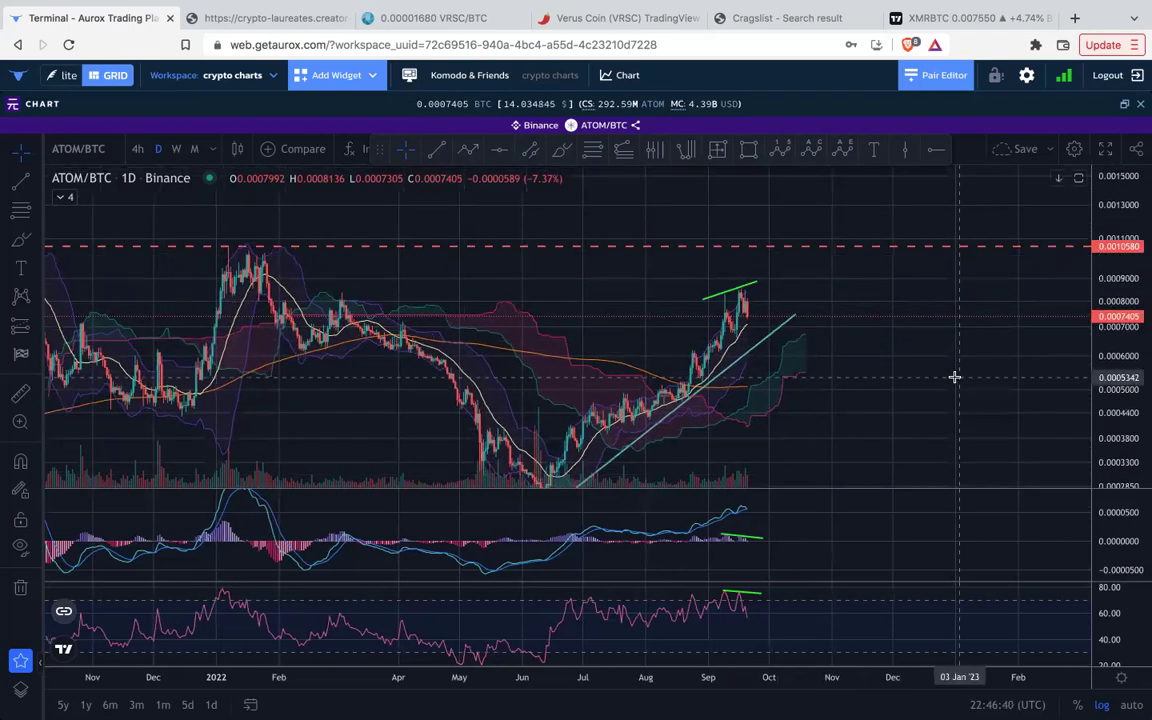
pyautogui.moveTo(778, 393); pyautogui.dragTo(766, 321)
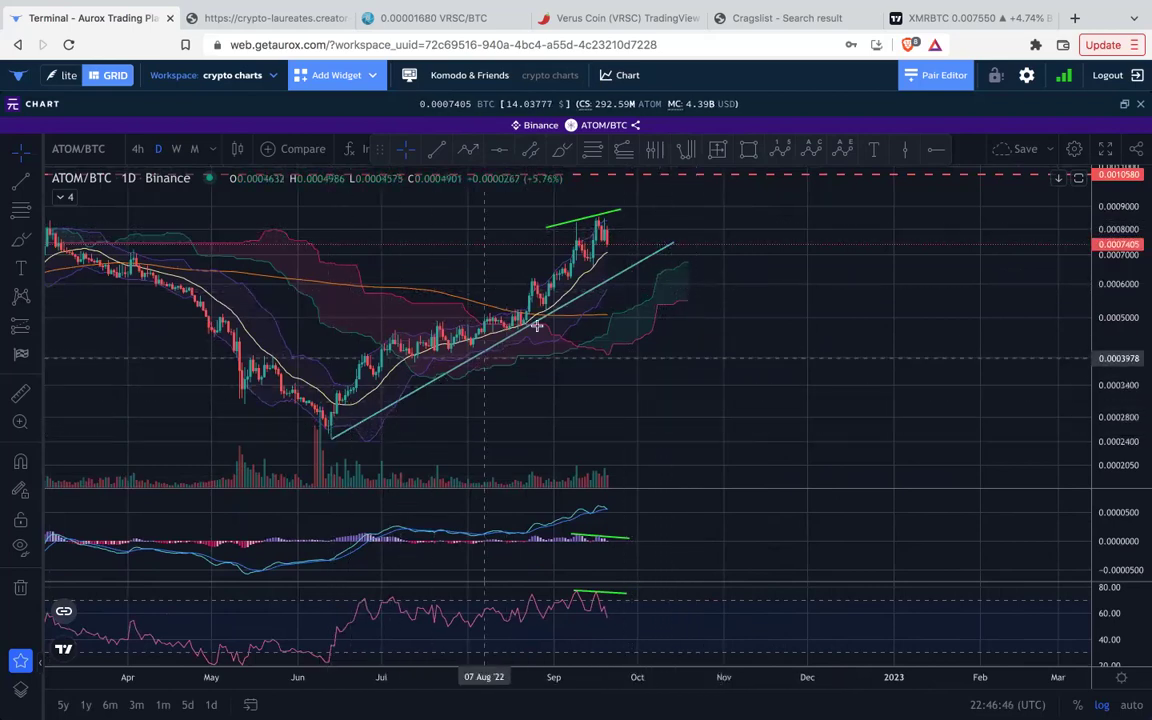
pyautogui.moveTo(673, 243); pyautogui.dragTo(757, 188)
pyautogui.click(802, 356)
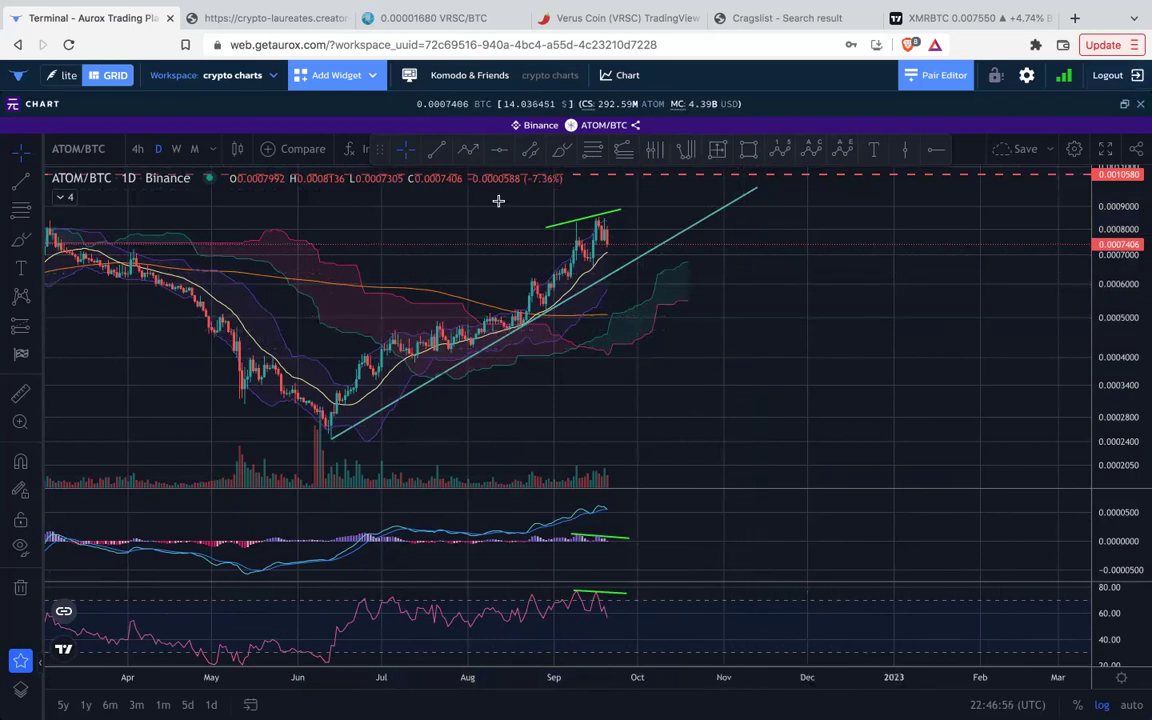
pyautogui.click(176, 150)
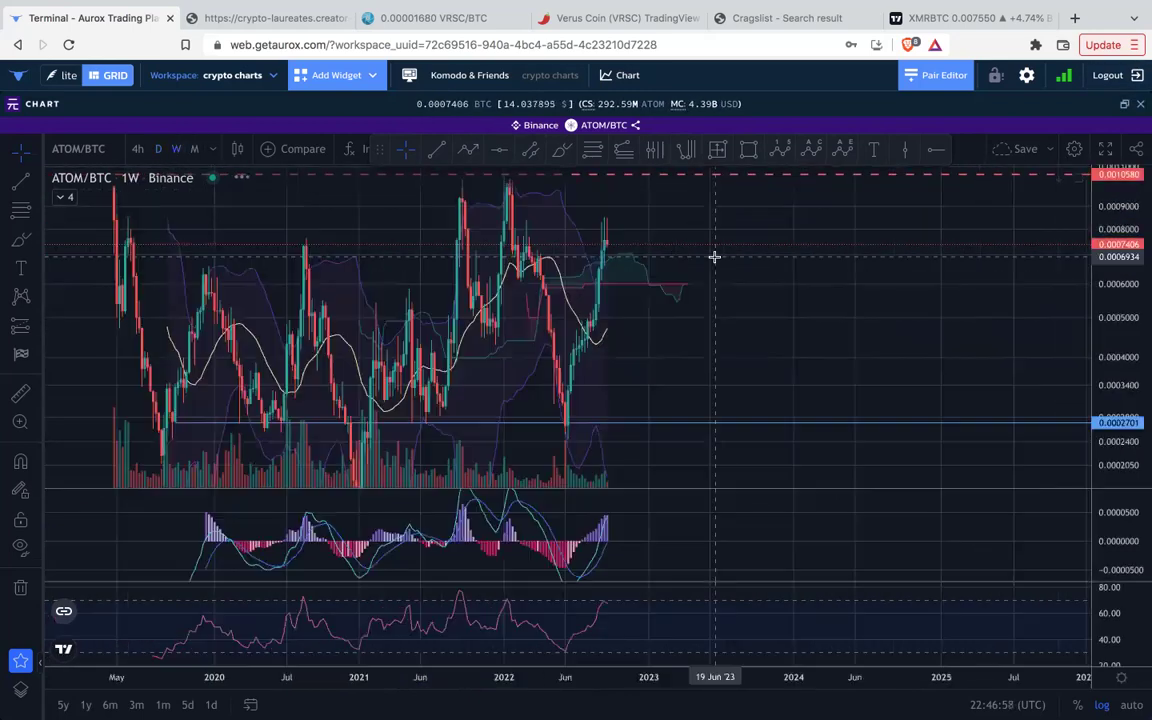
# Minimize the ATOM/BTC chart and open the RUNE/BTC chart maximized, with empty space after the latest weekly candles.
pyautogui.moveTo(1116, 219); pyautogui.dragTo(1120, 360)
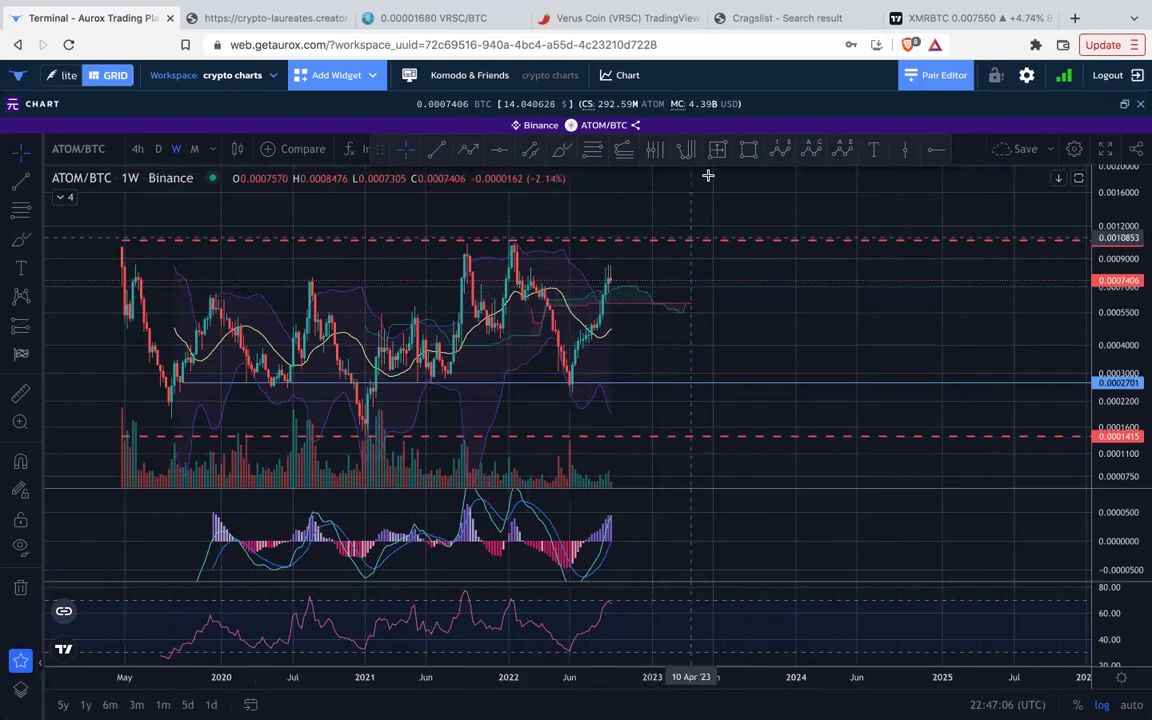
pyautogui.click(1124, 105)
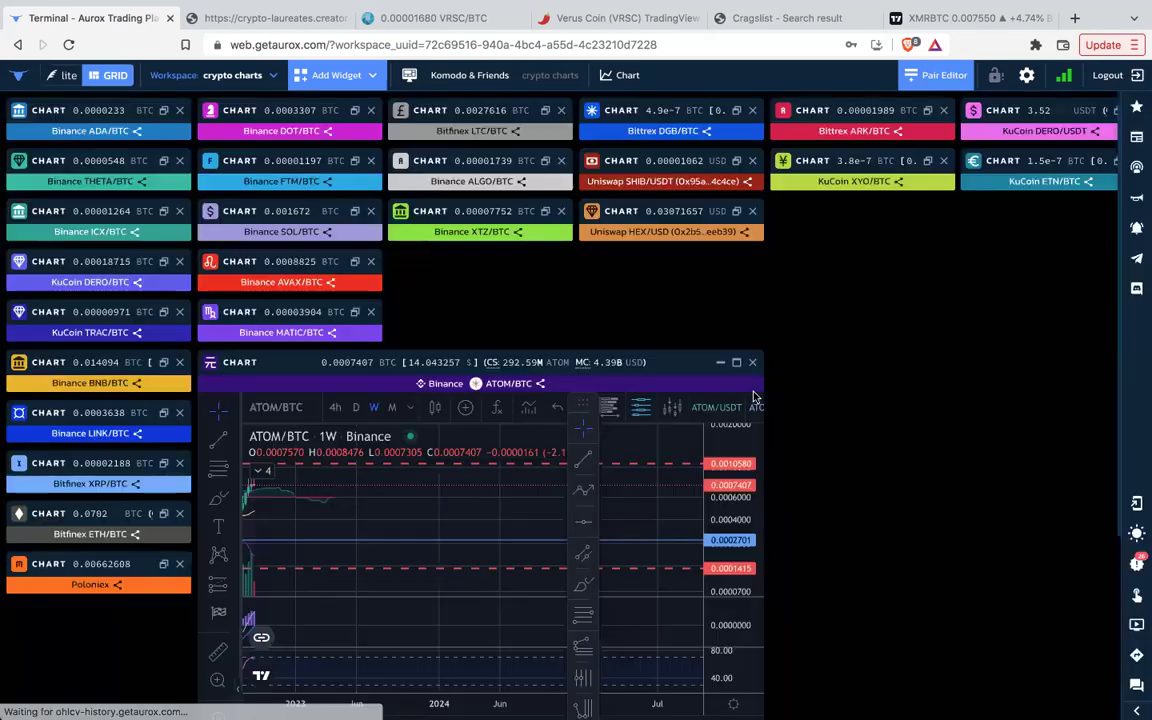
pyautogui.click(720, 363)
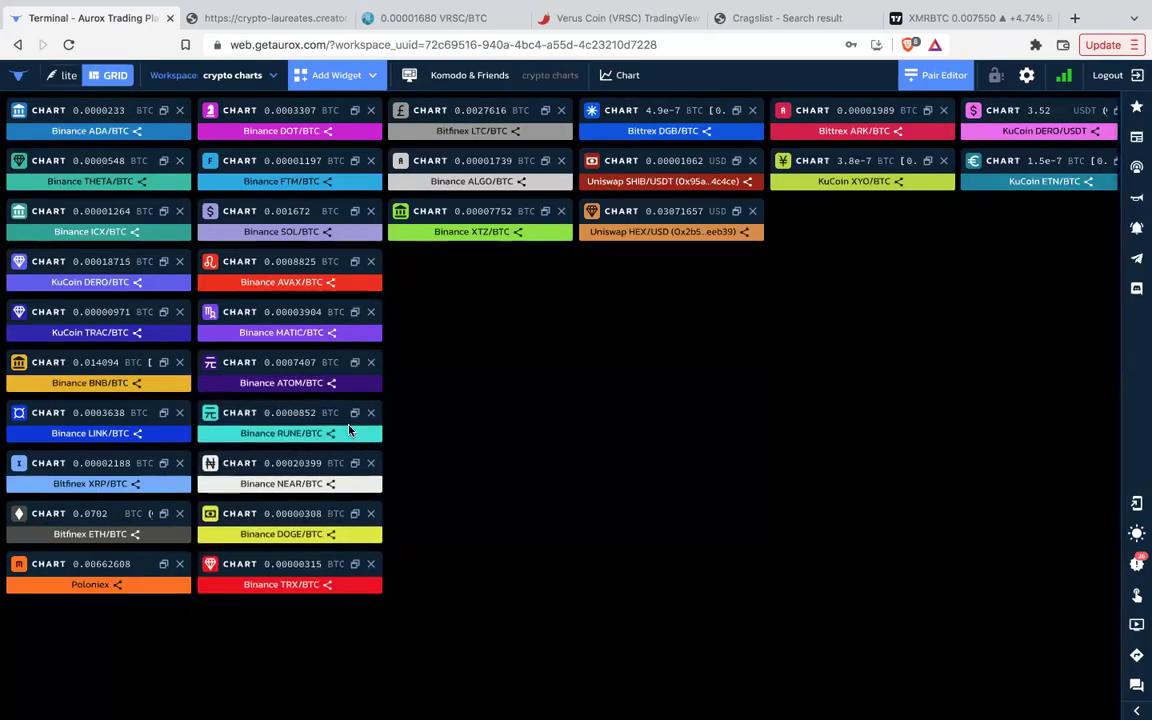
pyautogui.click(355, 415)
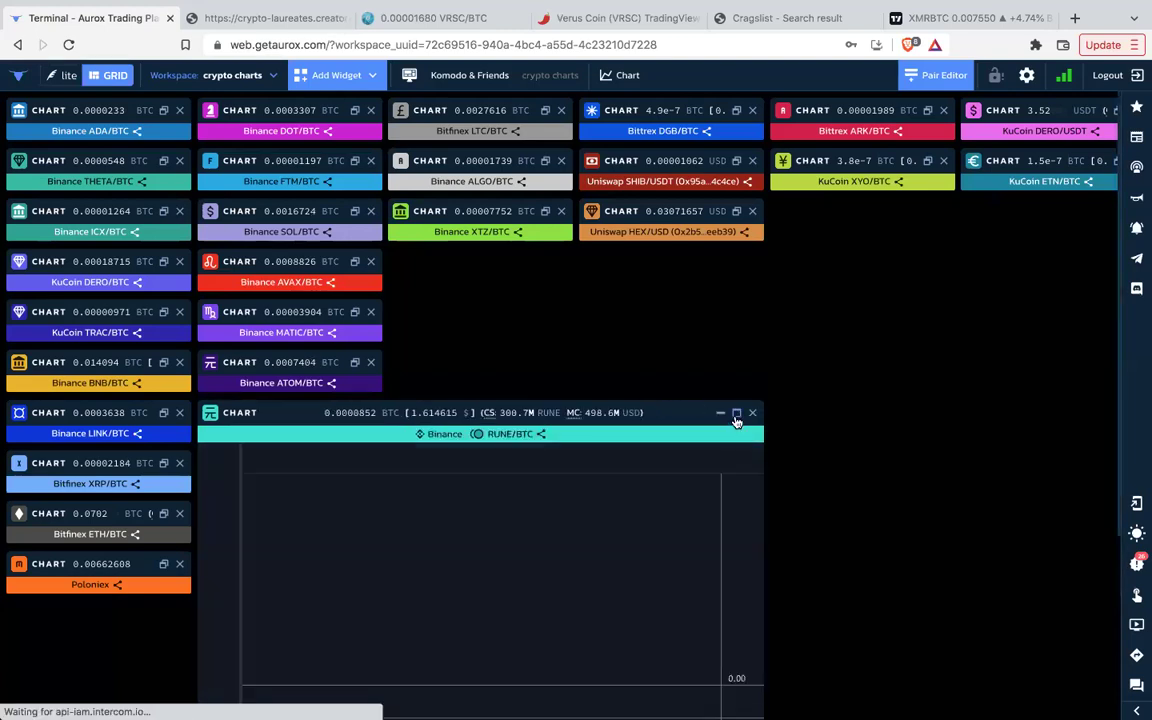
pyautogui.click(729, 411)
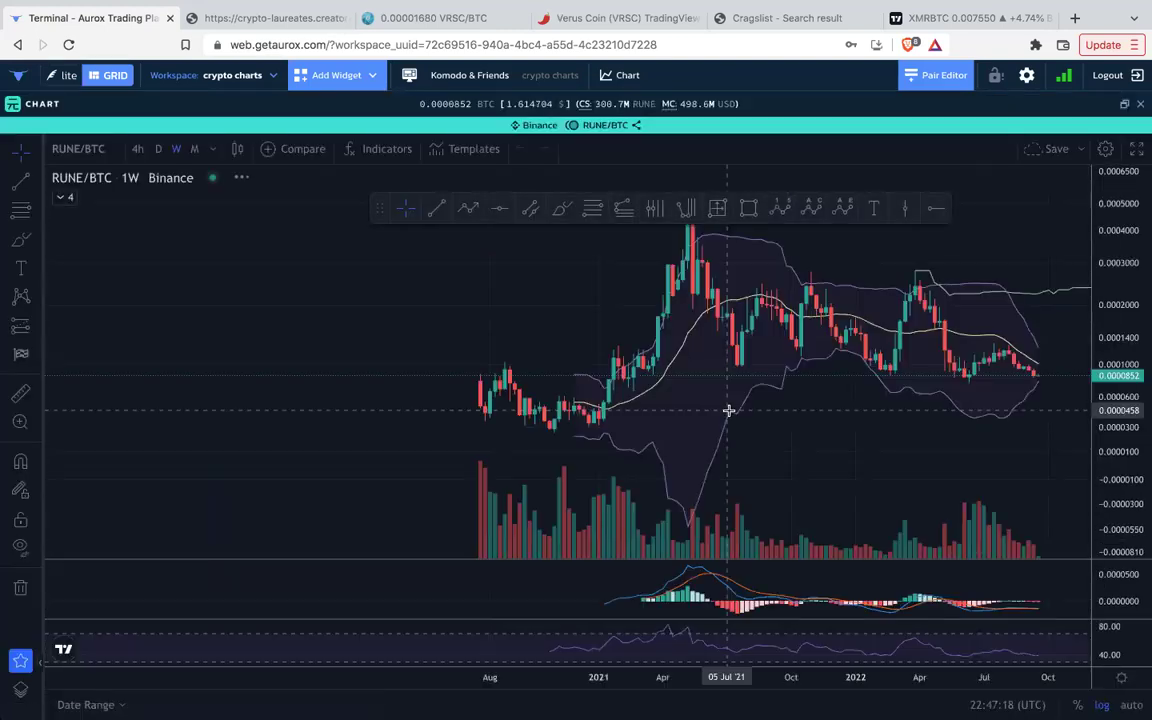
pyautogui.moveTo(879, 482); pyautogui.dragTo(670, 466)
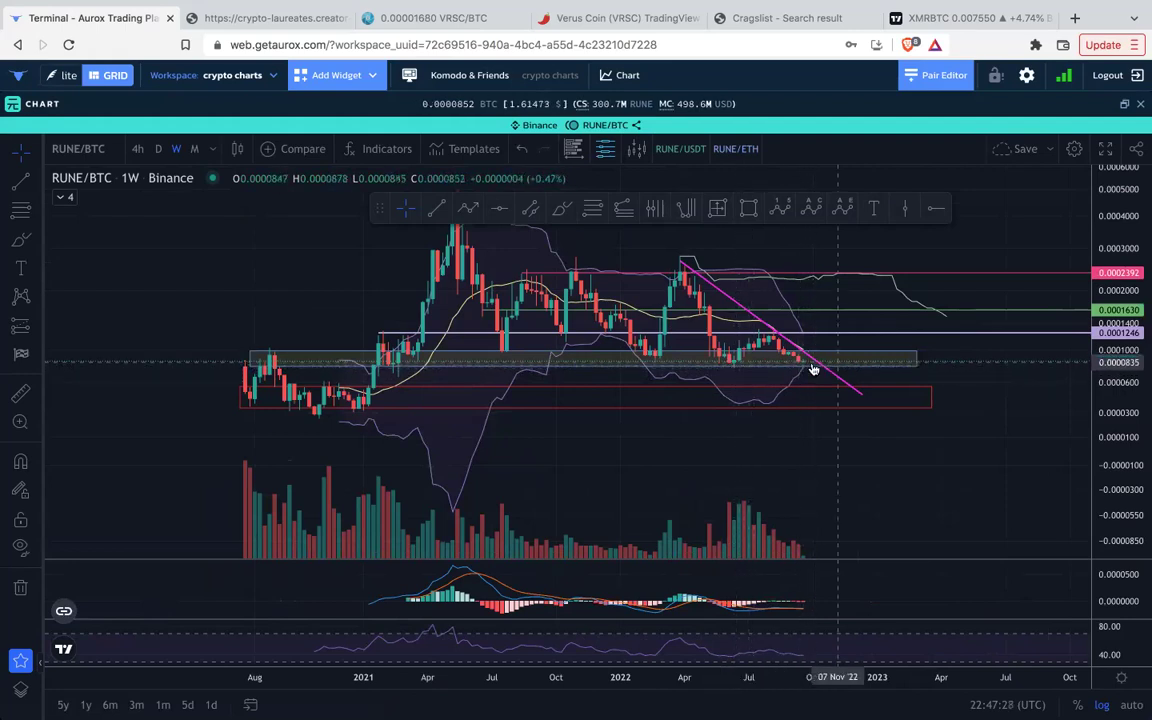
# Sketch possible RUNE/BTC price paths with the Brush, up past the descending trend line and down into the red zone, undoing each sketch.
pyautogui.click(564, 208)
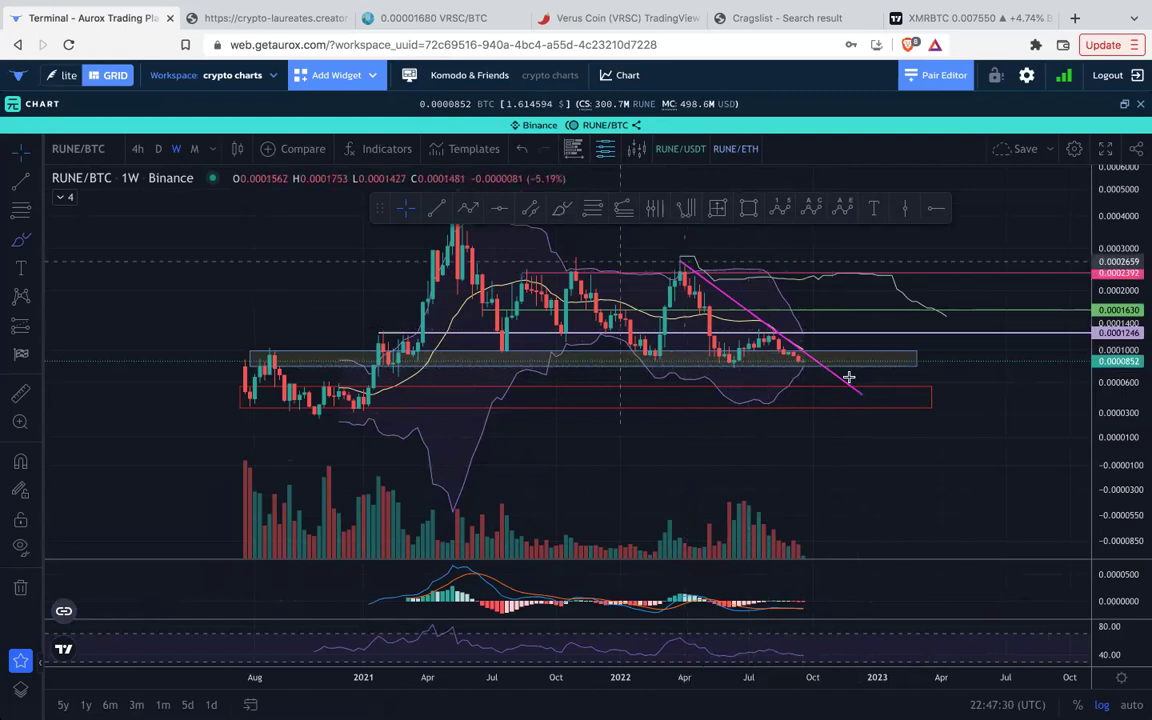
pyautogui.moveTo(804, 364); pyautogui.dragTo(836, 351)
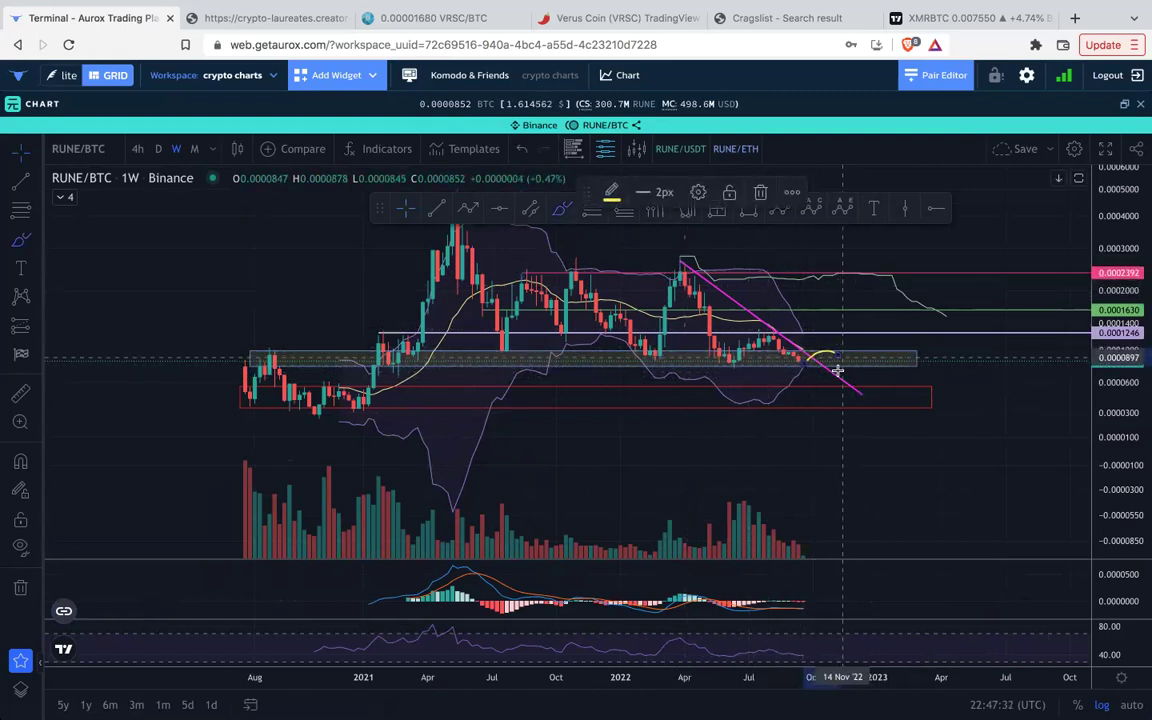
pyautogui.press('super+z')
pyautogui.moveTo(830, 356); pyautogui.dragTo(874, 319)
pyautogui.press('super+z')
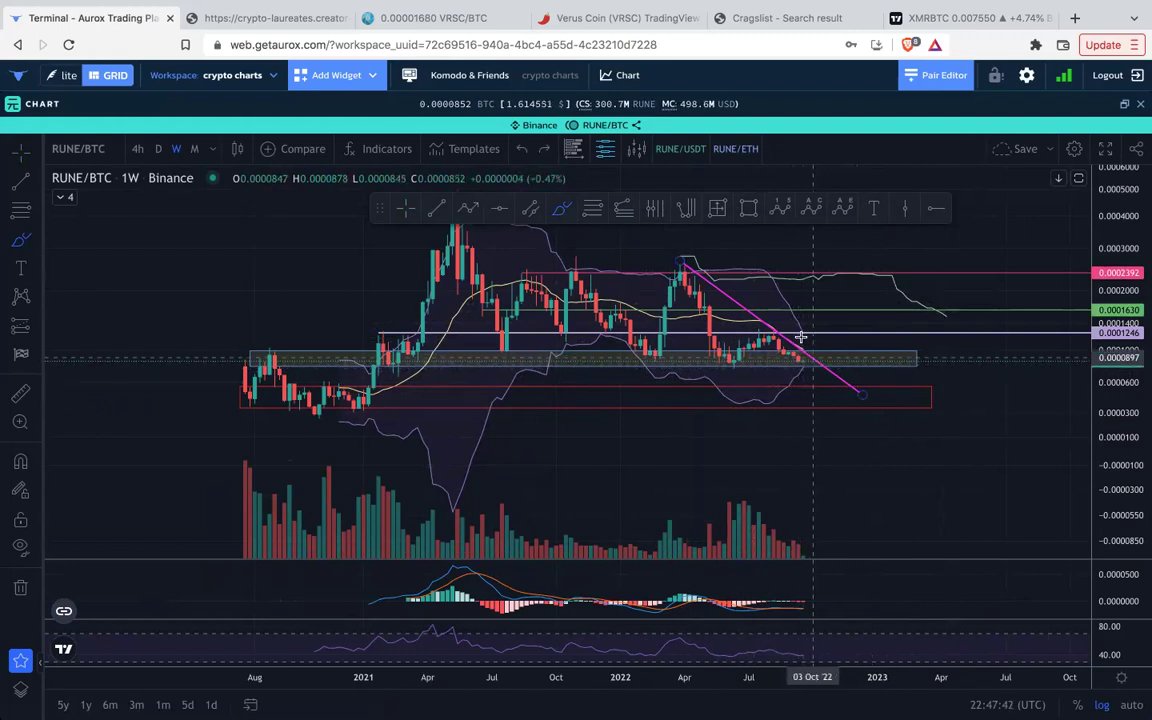
pyautogui.moveTo(803, 360)
pyautogui.mouseDown()
pyautogui.moveTo(830, 358)
pyautogui.moveTo(874, 319)
pyautogui.mouseUp()
pyautogui.press('super+z')
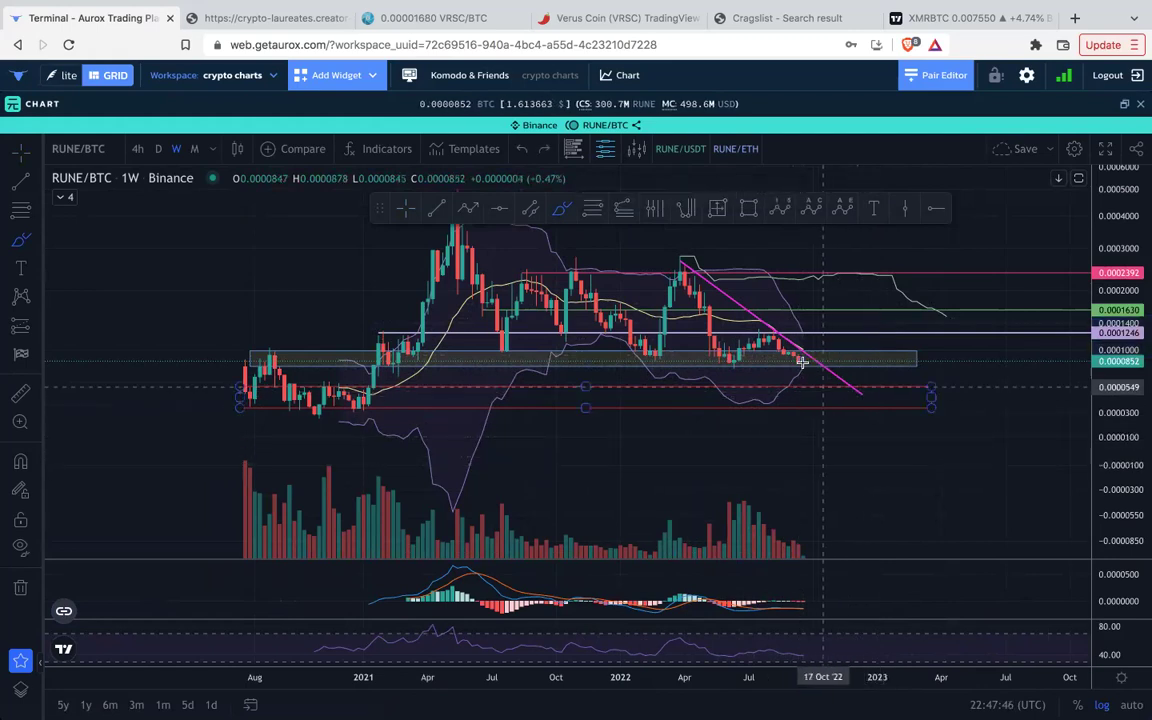
pyautogui.moveTo(815, 366); pyautogui.dragTo(831, 388)
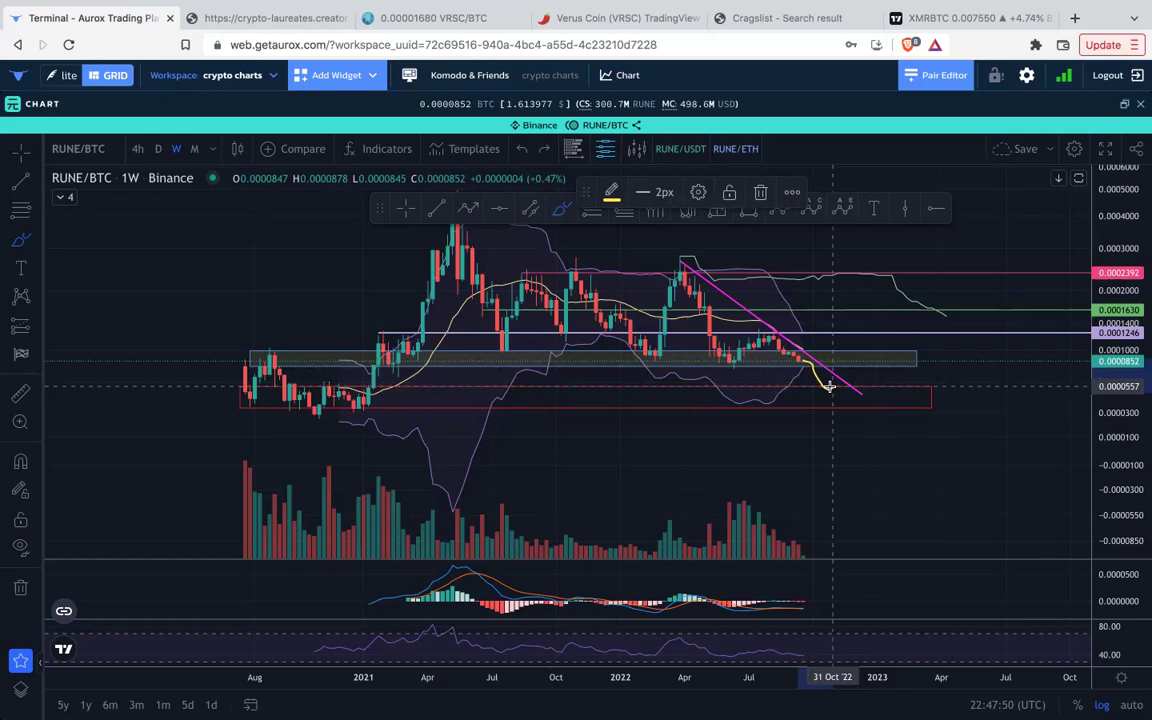
pyautogui.press('super+z')
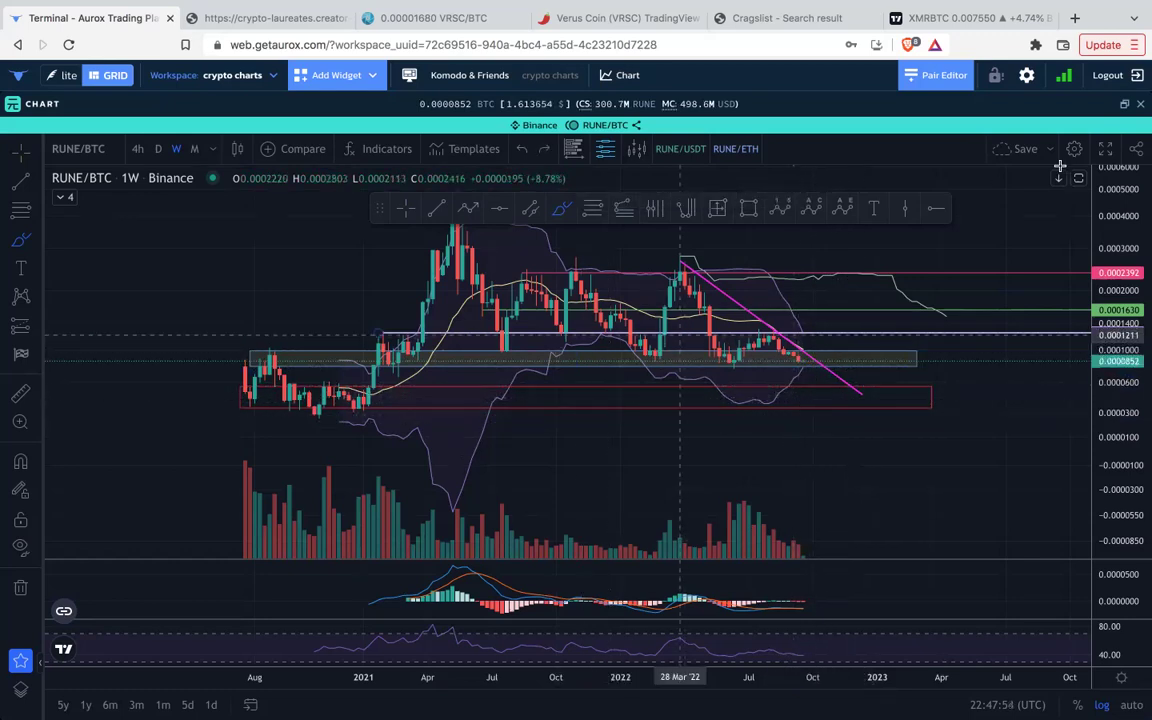
# Minimize the RUNE/BTC chart and open the NEAR/BTC chart maximized.
pyautogui.click(1125, 108)
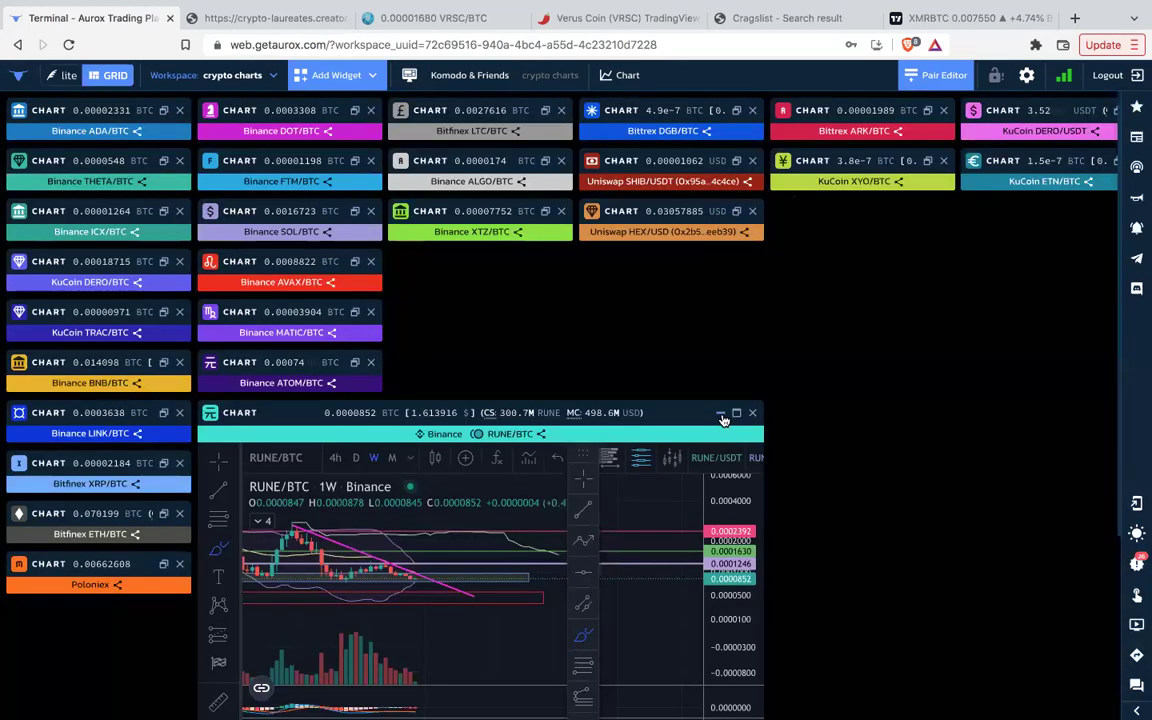
pyautogui.click(724, 414)
pyautogui.click(354, 465)
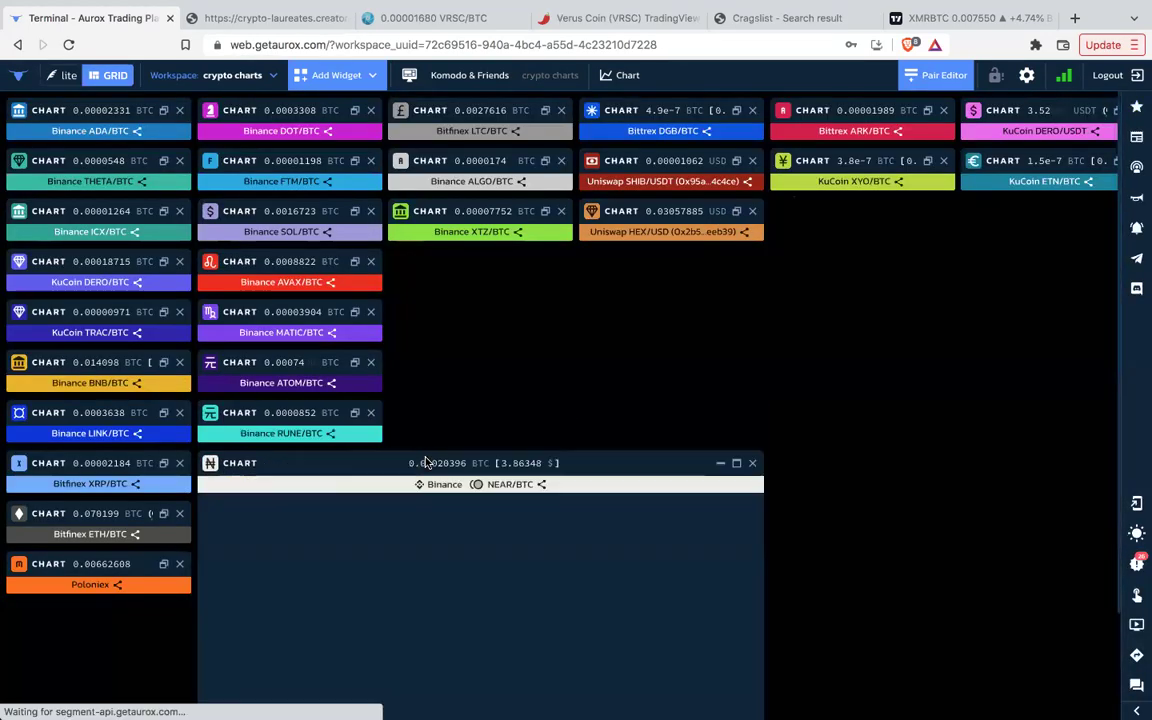
pyautogui.click(740, 462)
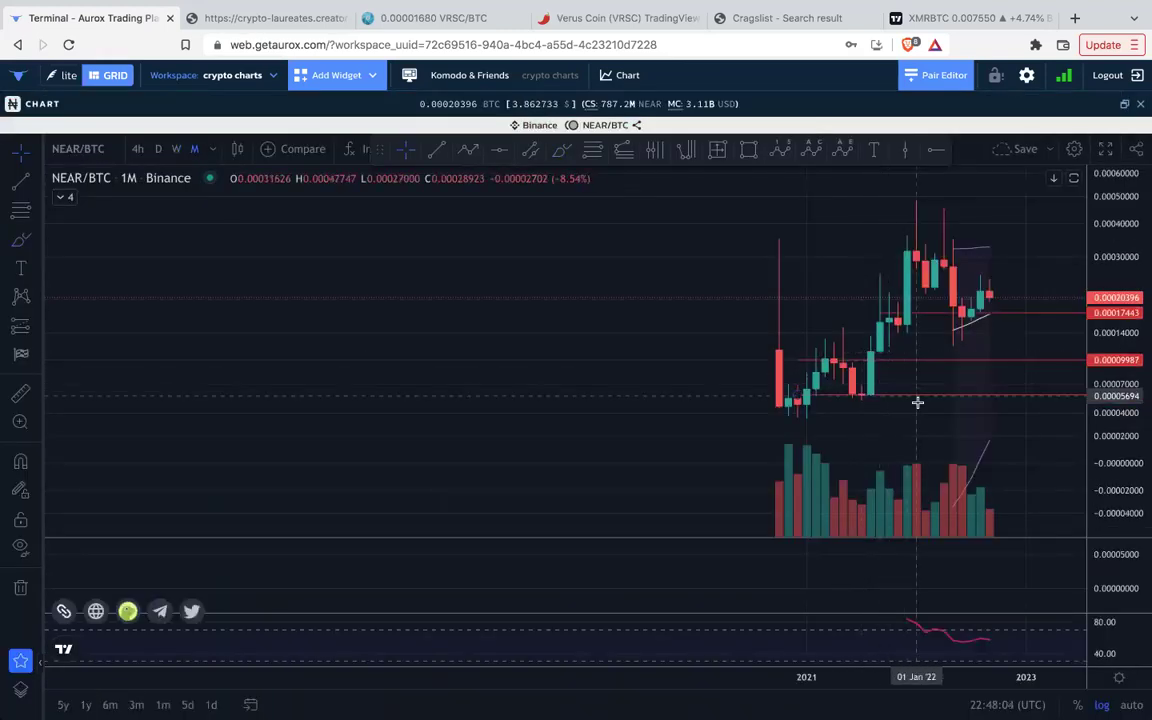
# Switch NEAR/BTC to the weekly timeframe and move the descending trend line's lower end to about 0.000102 at 27 Feb 2023.
pyautogui.scroll(4, 918, 402)
pyautogui.moveTo(926, 432); pyautogui.dragTo(744, 447)
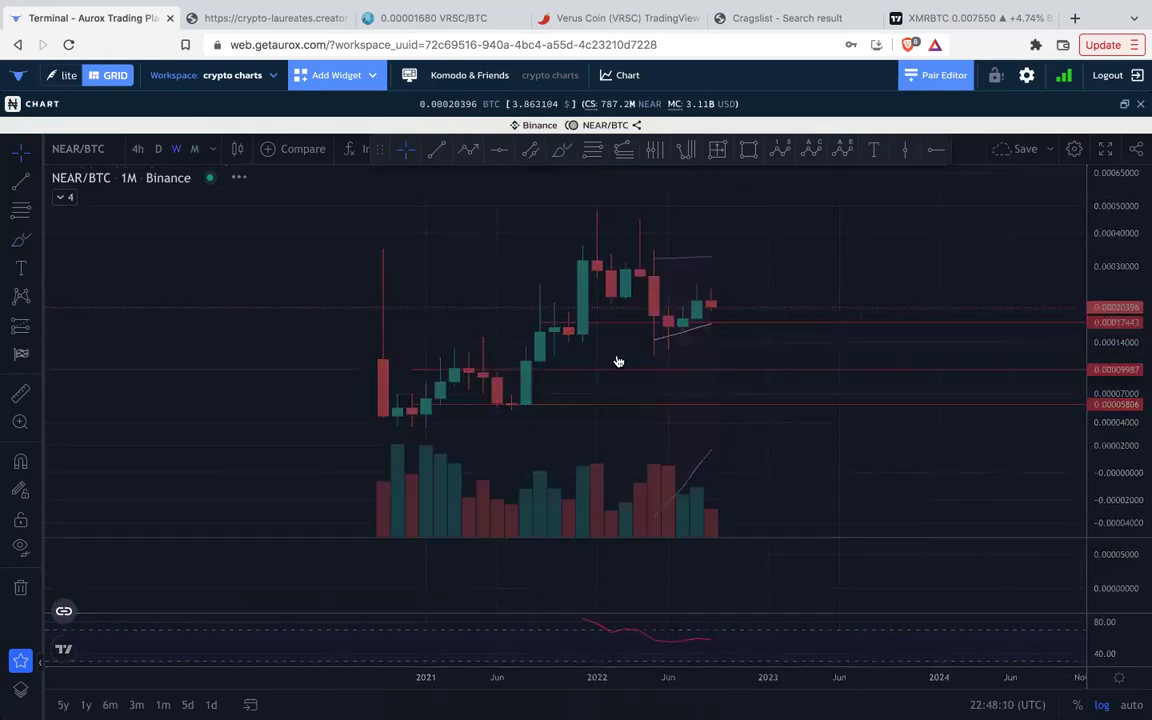
pyautogui.scroll(-3, 614, 360)
pyautogui.scroll(-2, 612, 360)
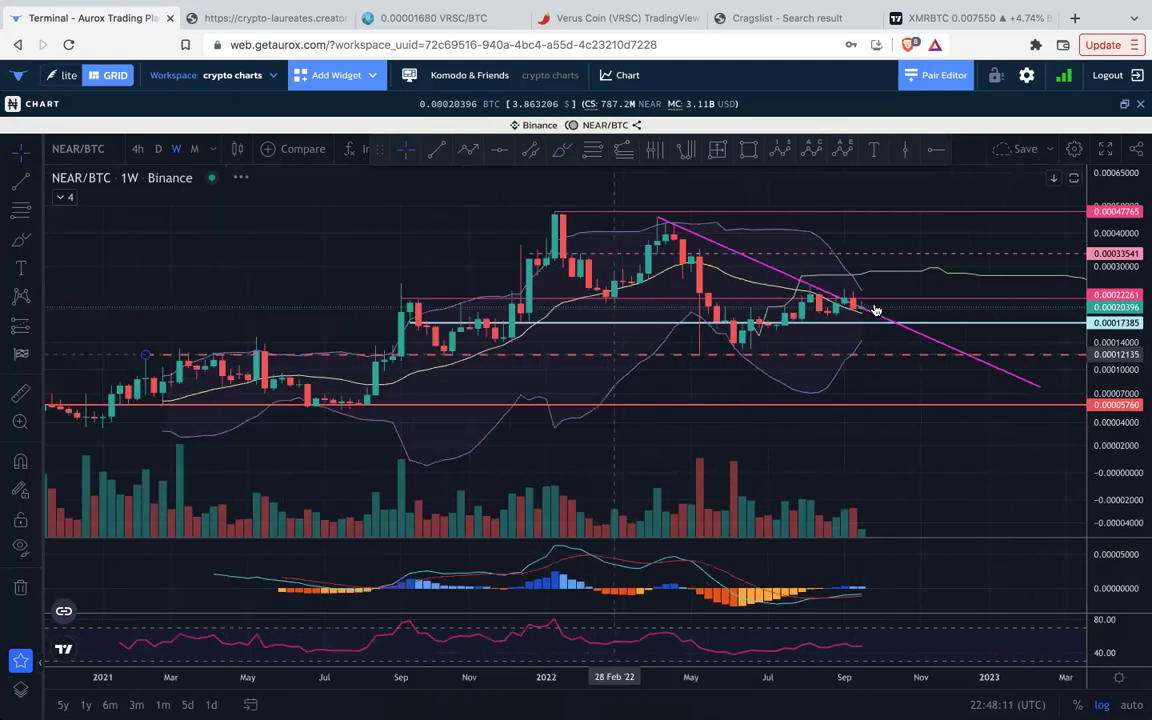
pyautogui.moveTo(905, 280); pyautogui.dragTo(708, 305)
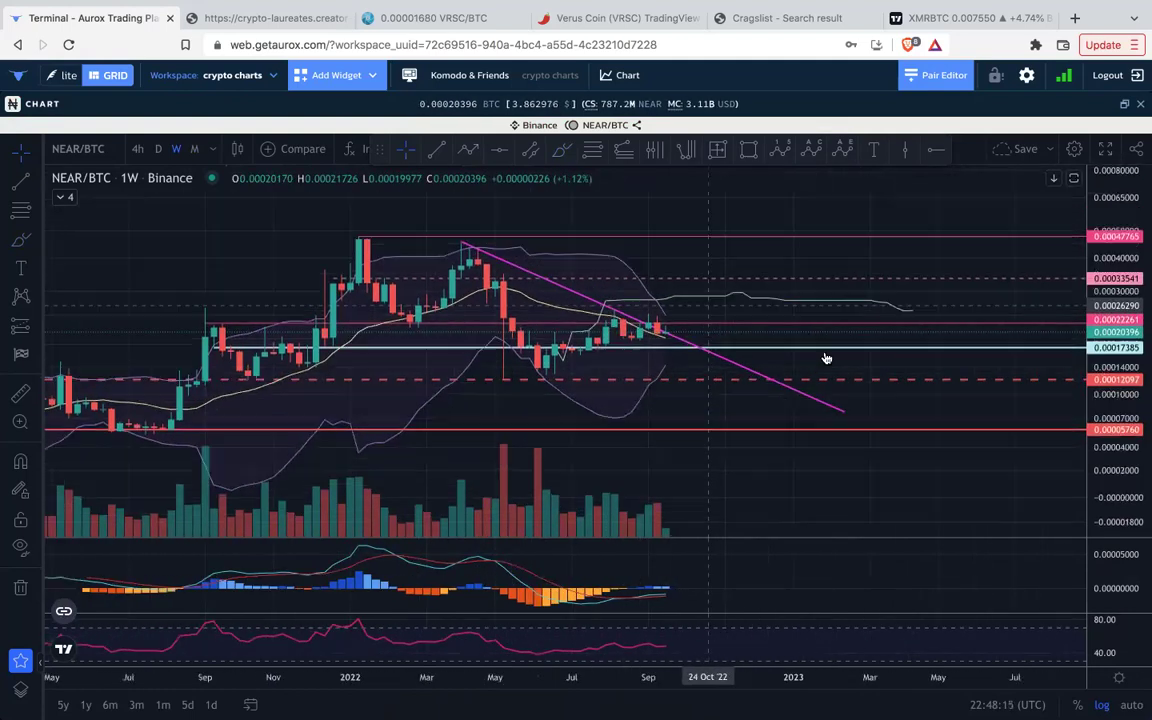
pyautogui.click(844, 414)
pyautogui.moveTo(845, 413); pyautogui.dragTo(861, 393)
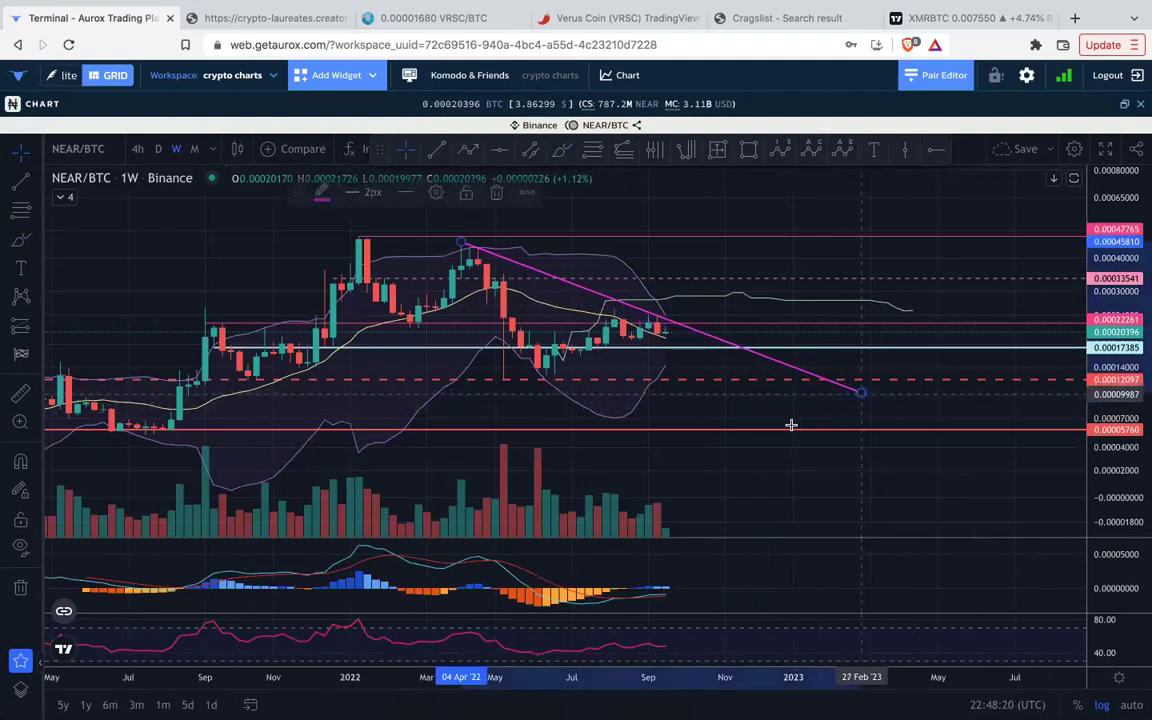
# Examine the NEAR/BTC weekly candles against the adjusted trend line, then the MACD pane enlarged, and restore the full chart layout.
pyautogui.scroll(-2, 689, 348)
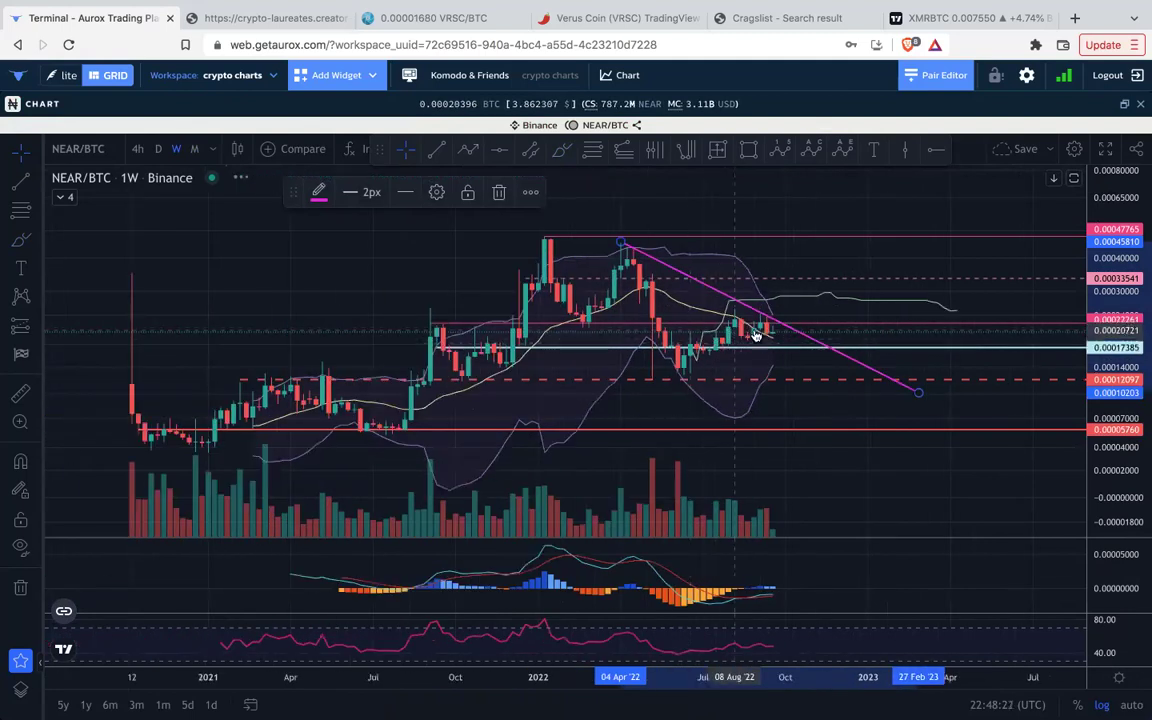
pyautogui.scroll(-2, 810, 368)
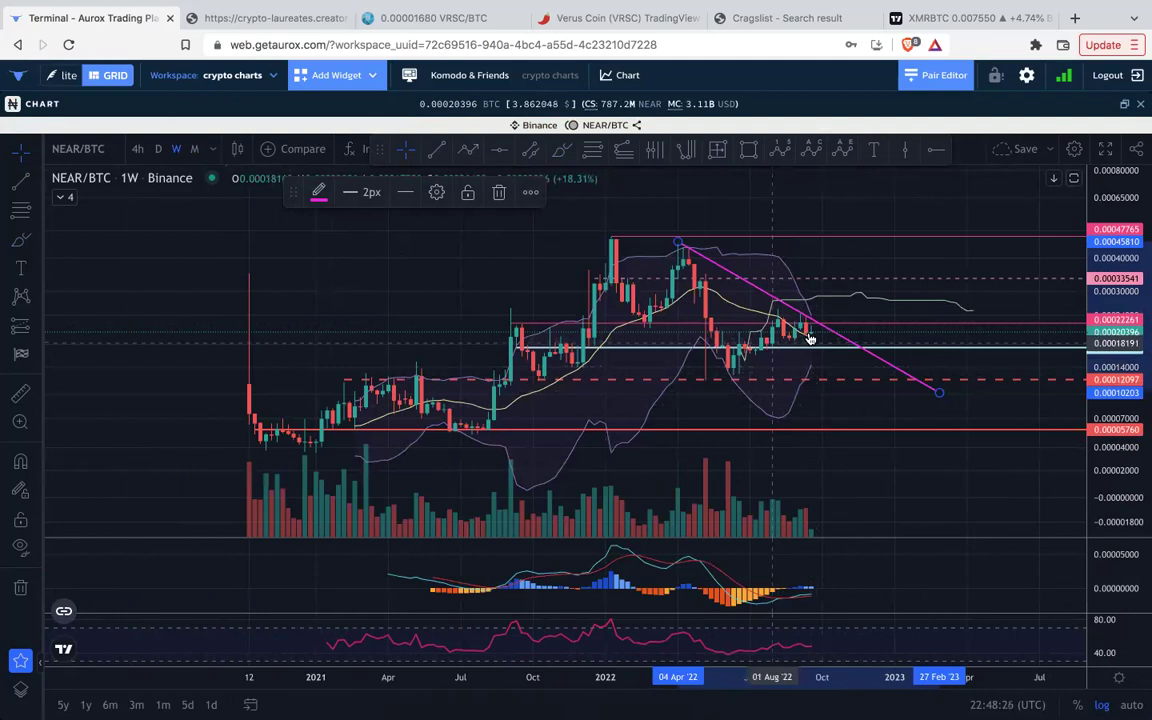
pyautogui.doubleClick(864, 569)
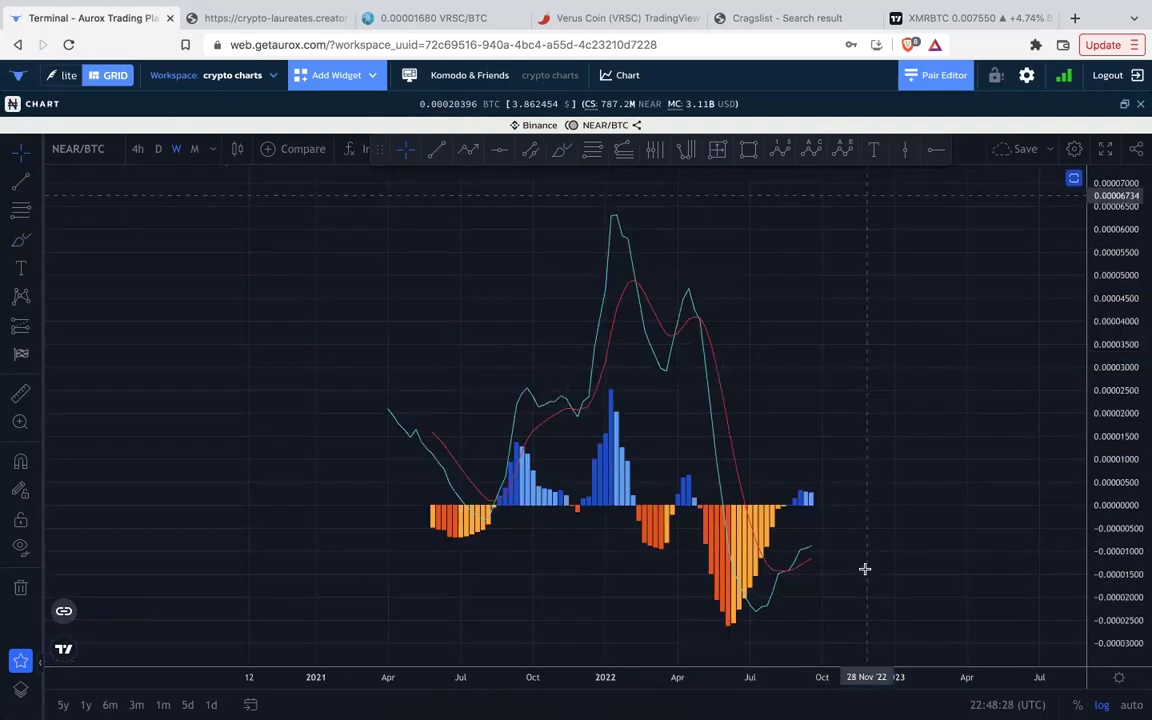
pyautogui.doubleClick(873, 431)
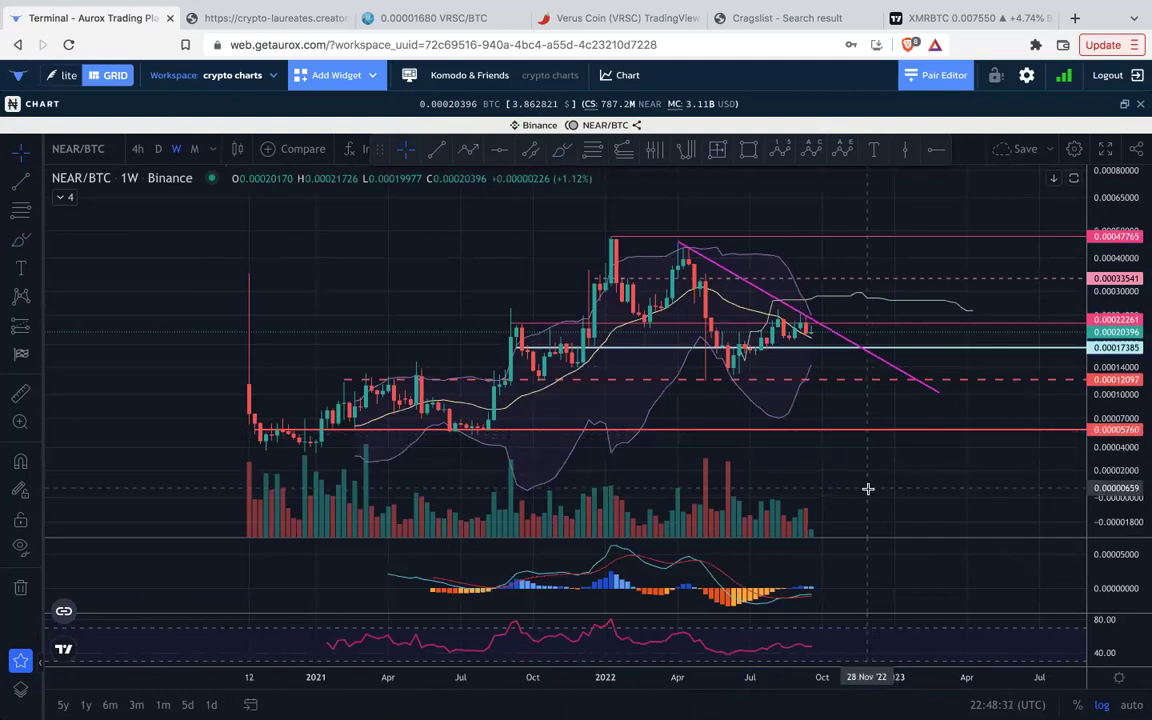
# Switch NEAR/BTC to the daily timeframe and enlarge the price action around the cloud, the descending trend line and the 0.00017385 support.
pyautogui.click(160, 151)
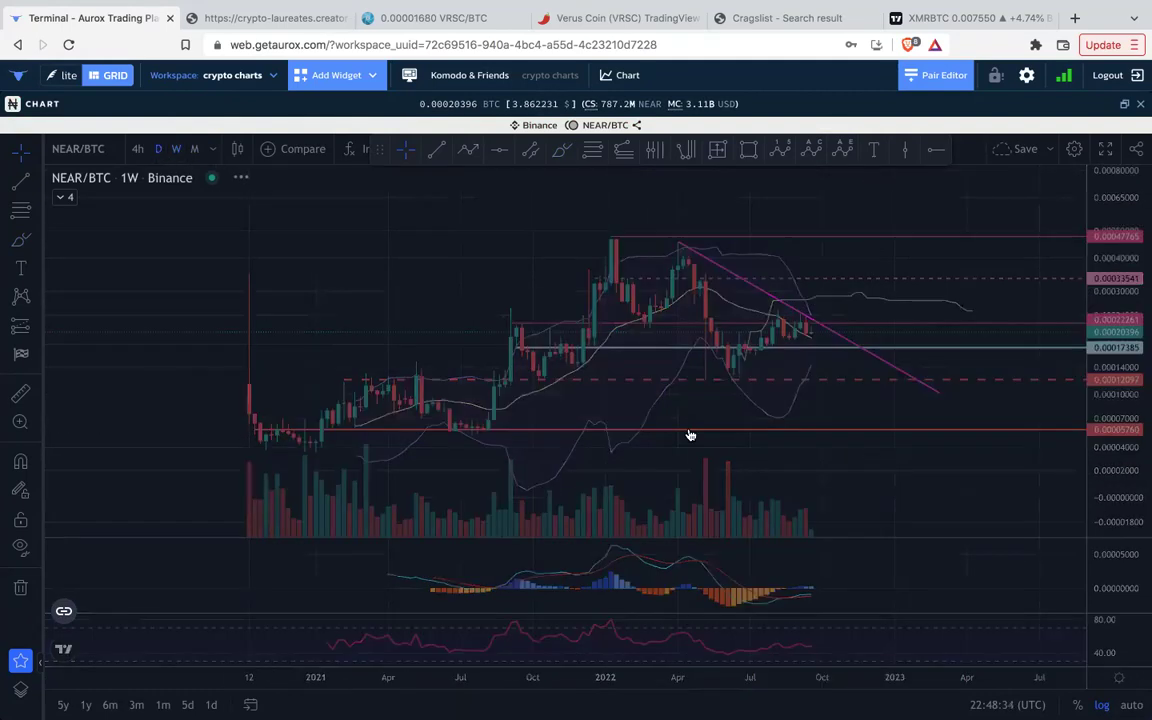
pyautogui.scroll(-10, 674, 417)
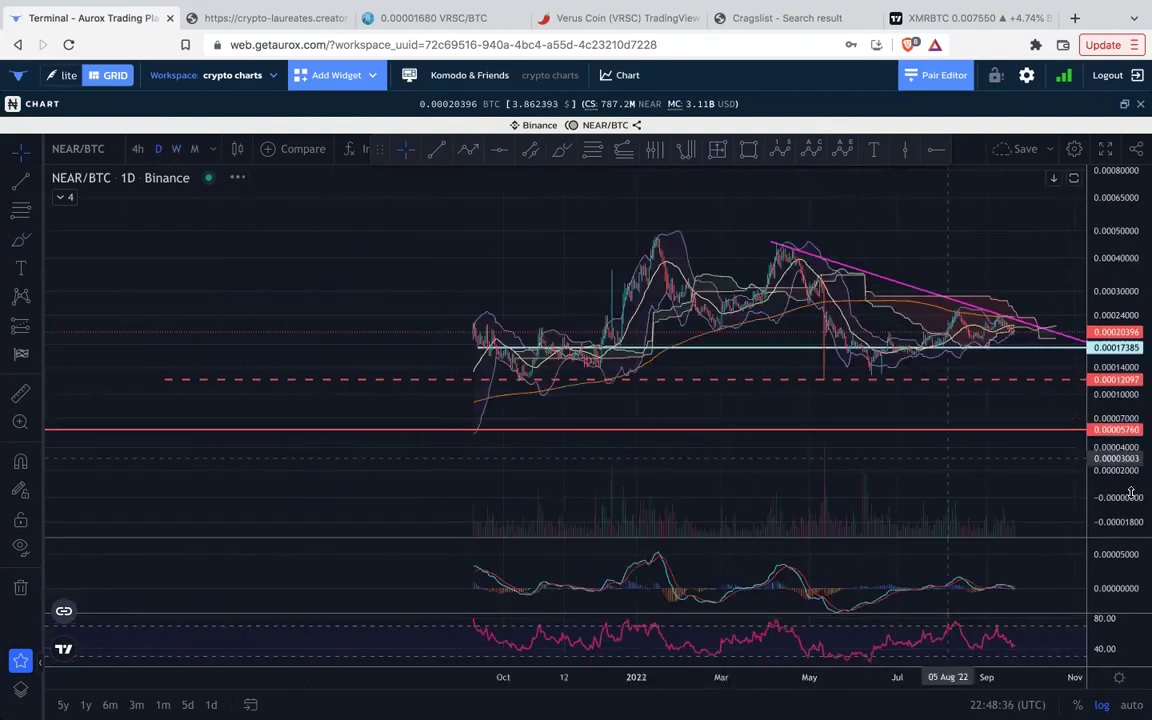
pyautogui.moveTo(1113, 367); pyautogui.dragTo(1109, 220)
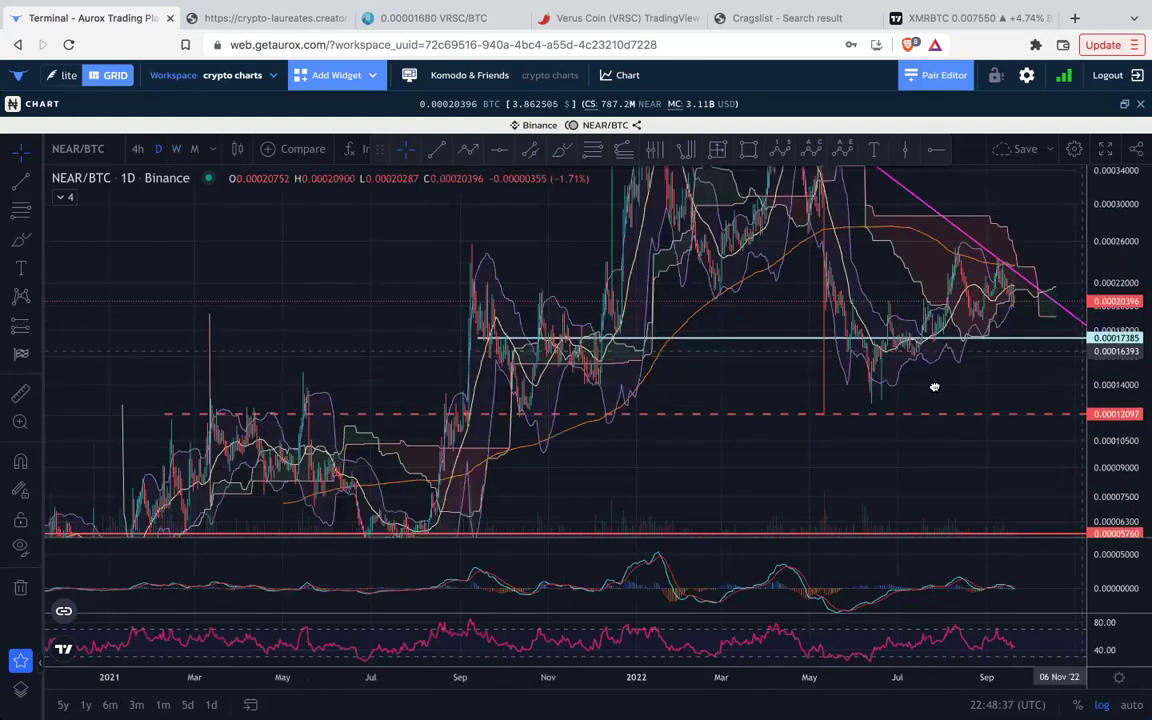
pyautogui.moveTo(934, 387); pyautogui.dragTo(827, 405)
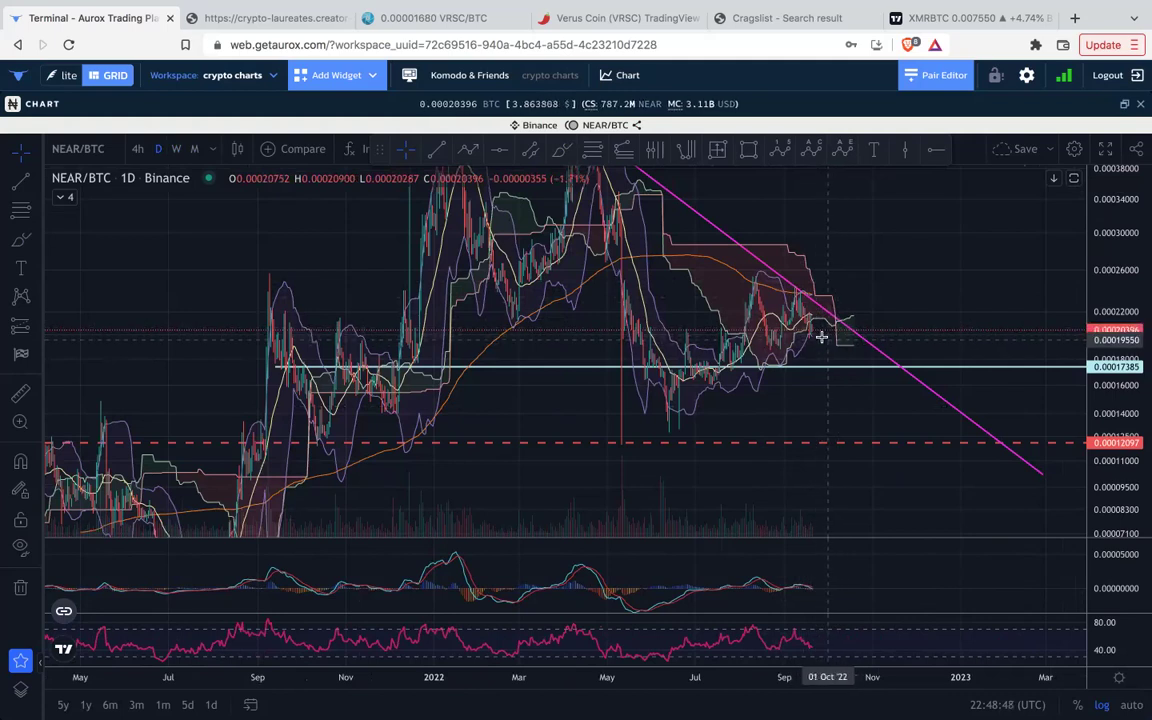
# Sketch NEAR/BTC's possible cloud continuation and a fall through the 0.00017385 support with the Brush, deleting each drawing.
pyautogui.moveTo(815, 330)
pyautogui.mouseDown()
pyautogui.moveTo(846, 301)
pyautogui.moveTo(892, 317)
pyautogui.moveTo(891, 337)
pyautogui.mouseUp()
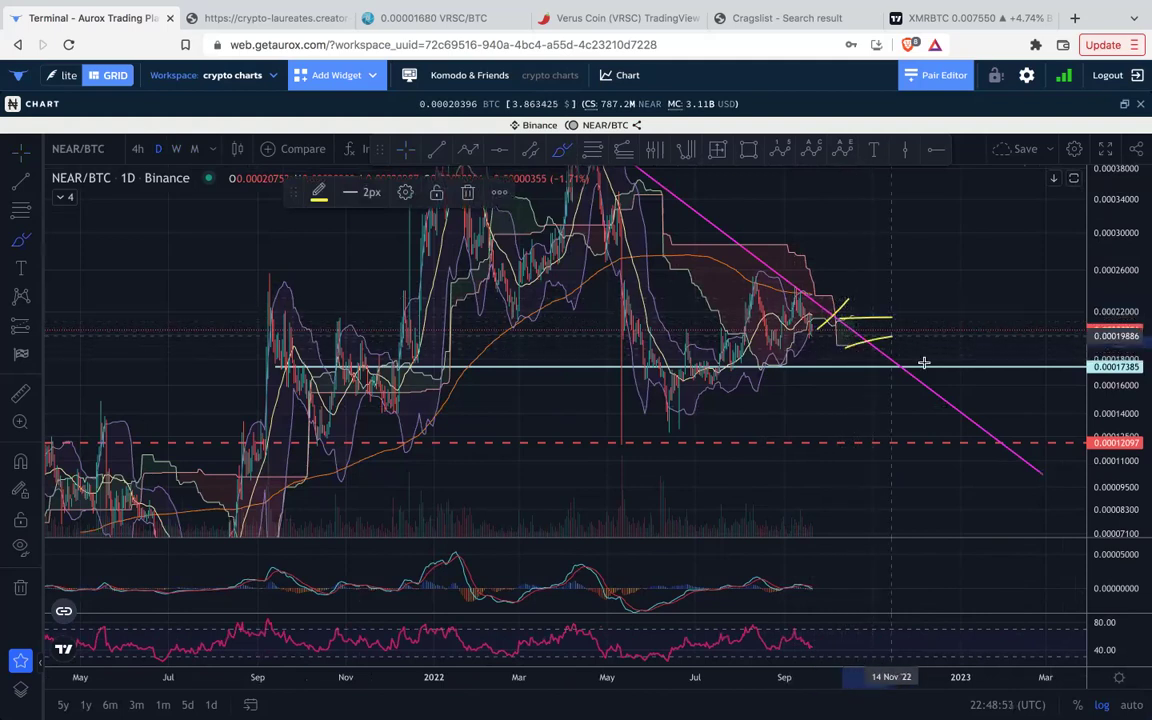
pyautogui.press('Delete')
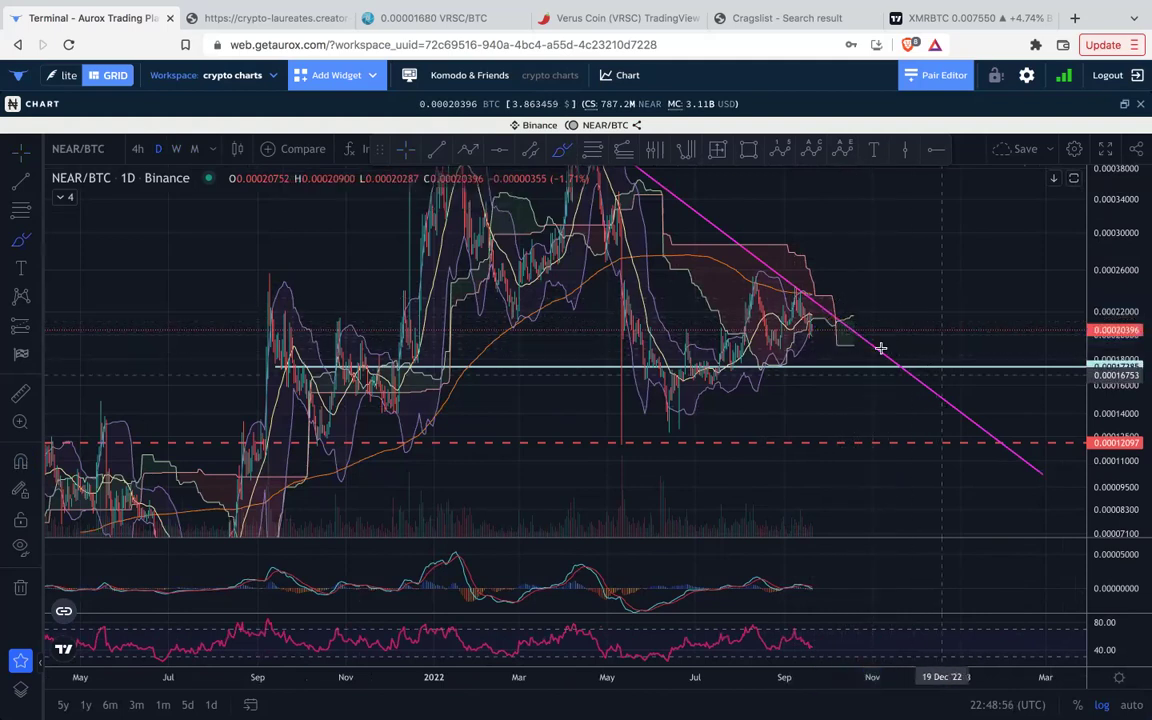
pyautogui.click(831, 331)
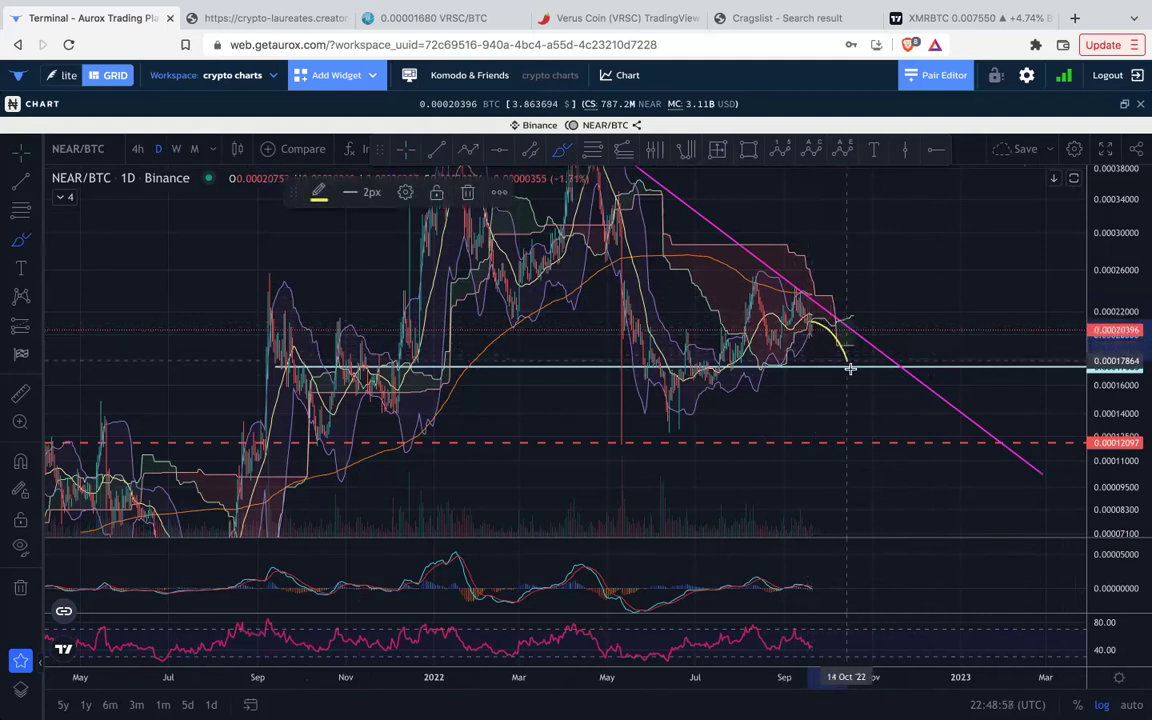
pyautogui.moveTo(869, 361); pyautogui.dragTo(893, 399)
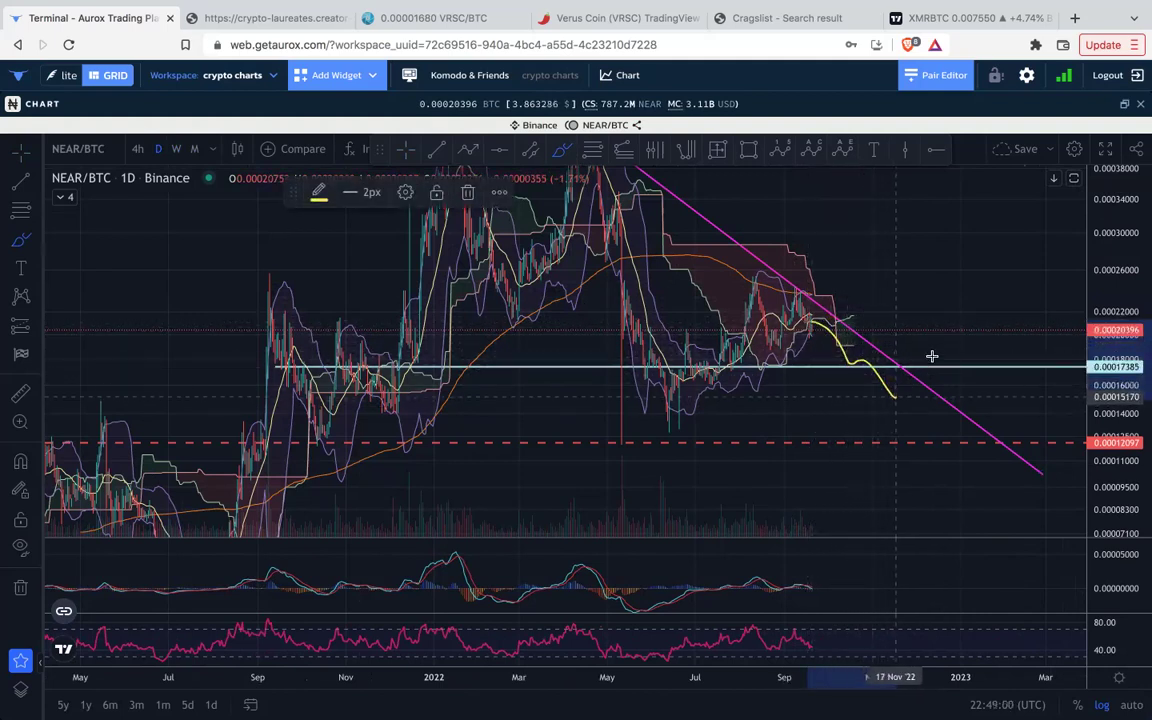
pyautogui.press('Delete')
pyautogui.moveTo(856, 361)
pyautogui.mouseDown()
pyautogui.moveTo(895, 339)
pyautogui.moveTo(807, 393)
pyautogui.moveTo(897, 419)
pyautogui.mouseUp()
pyautogui.hscroll(-4, 898, 420)
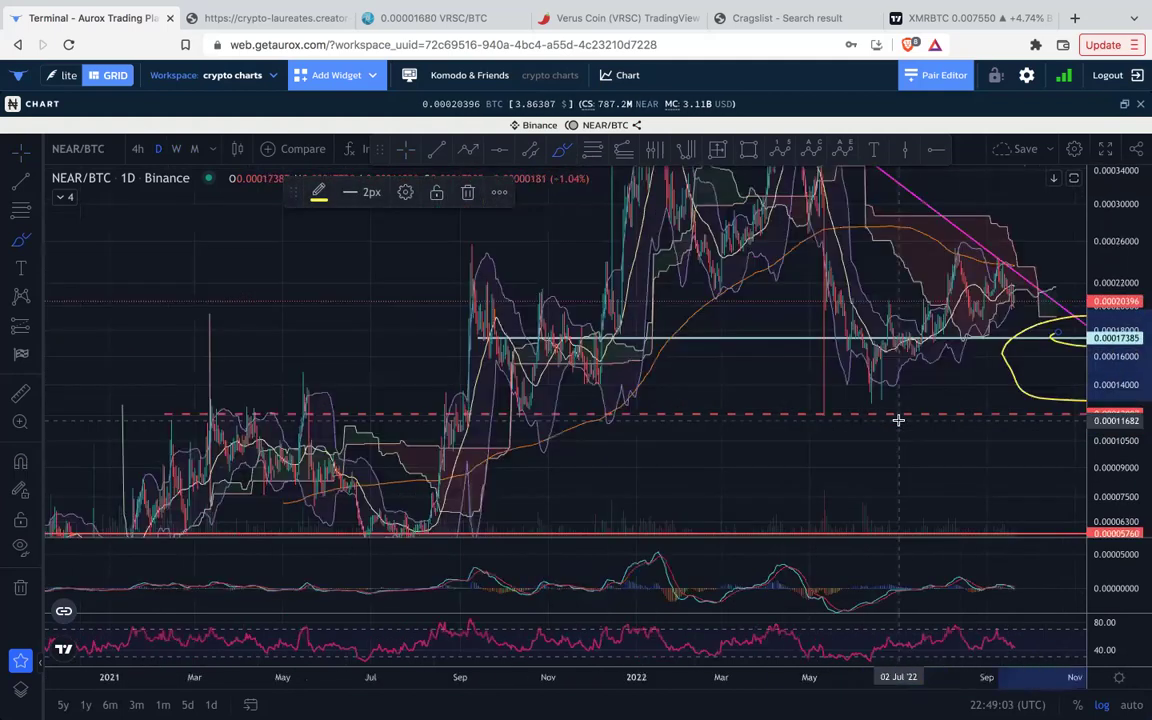
pyautogui.press('Delete')
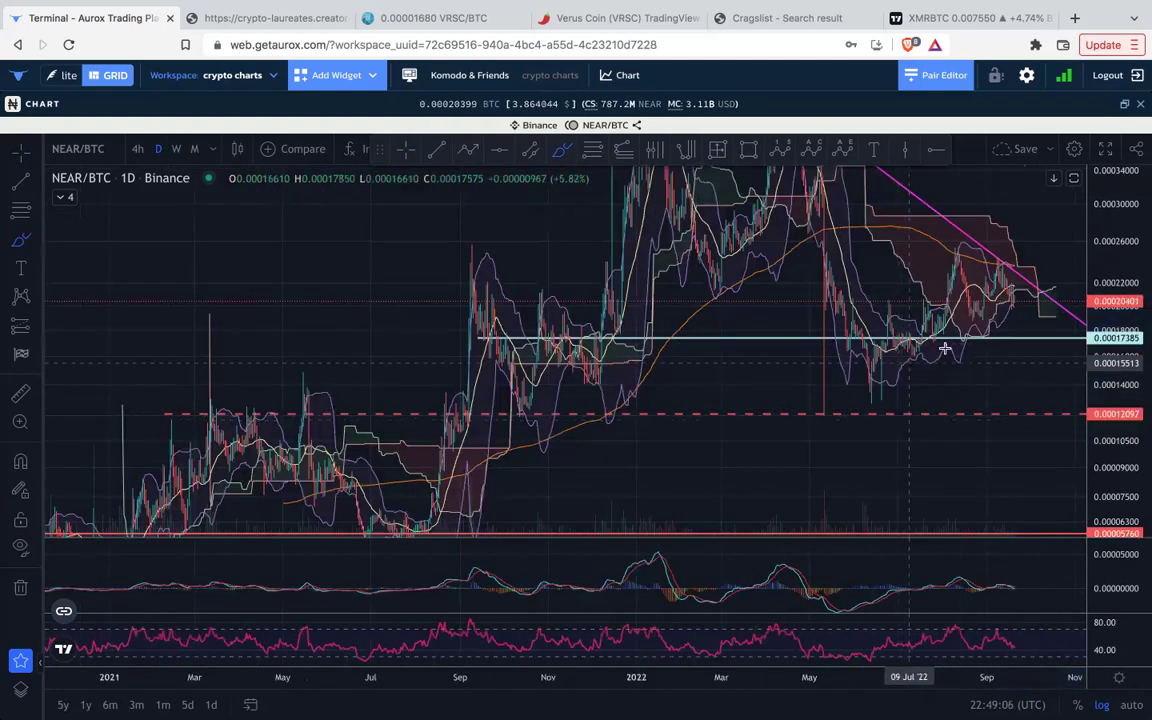
# Review the wider NEAR/BTC daily history and return the chart to the weekly timeframe.
pyautogui.scroll(-3, 1025, 382)
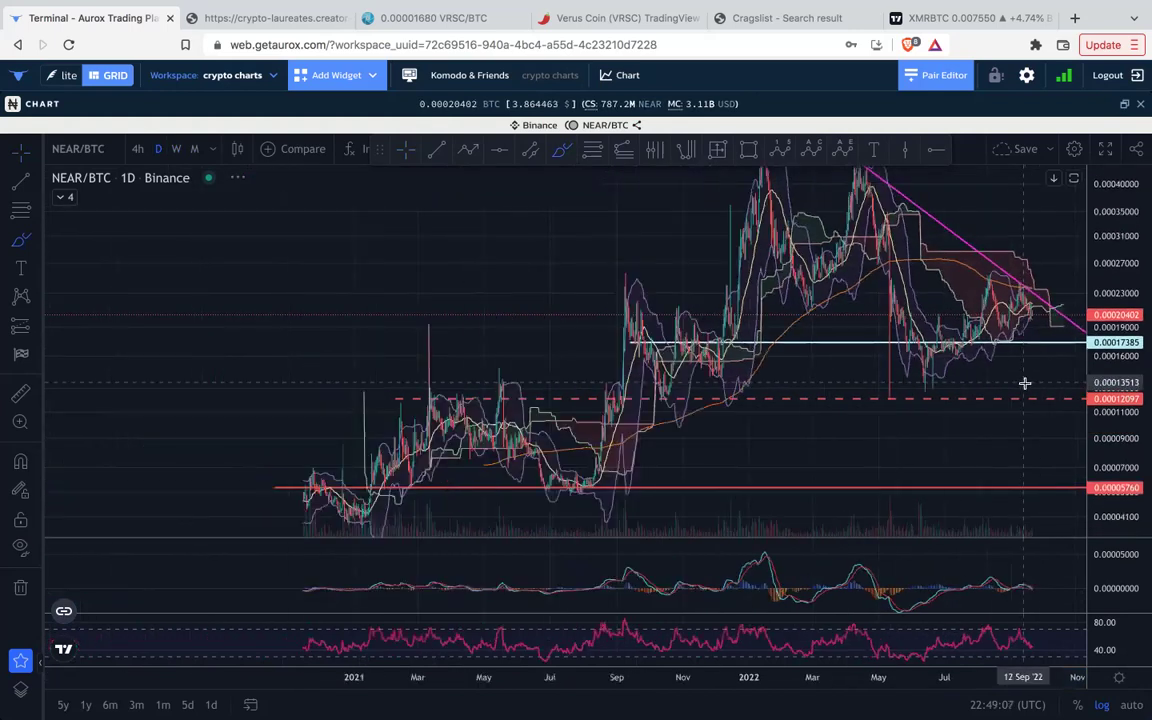
pyautogui.click(176, 149)
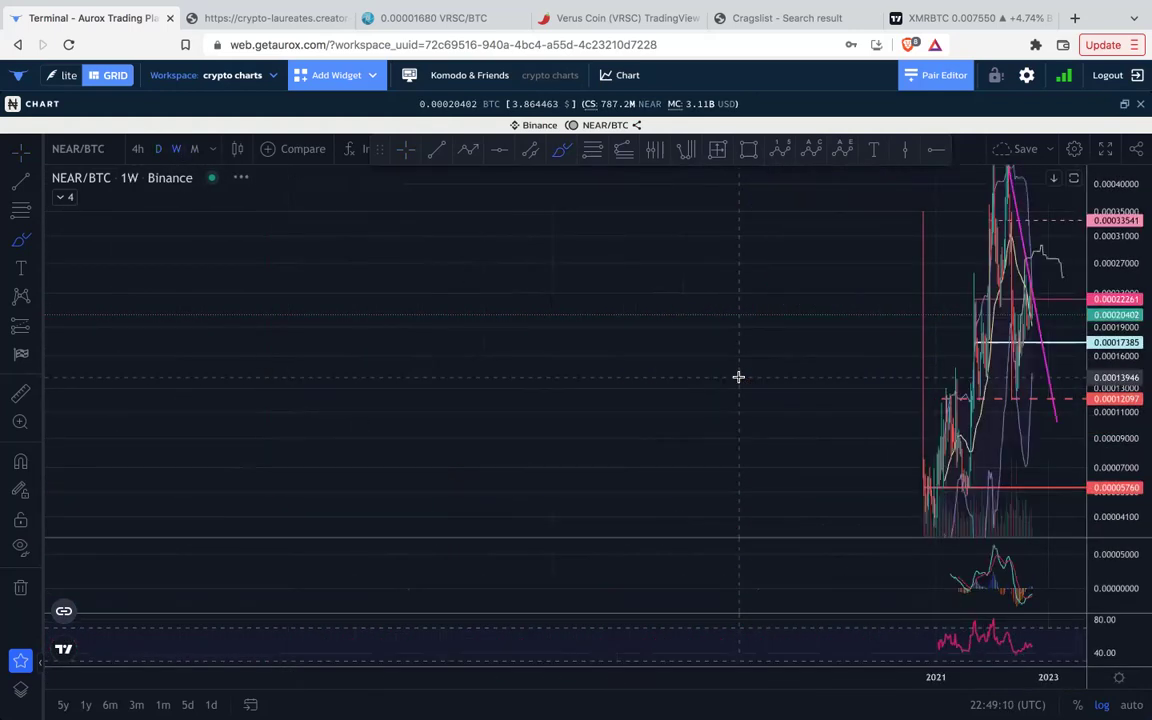
# Switch NEAR/BTC to the daily timeframe, examine the MACD pane enlarged over the 2022 history, and restore the full chart layout.
pyautogui.scroll(10, 761, 371)
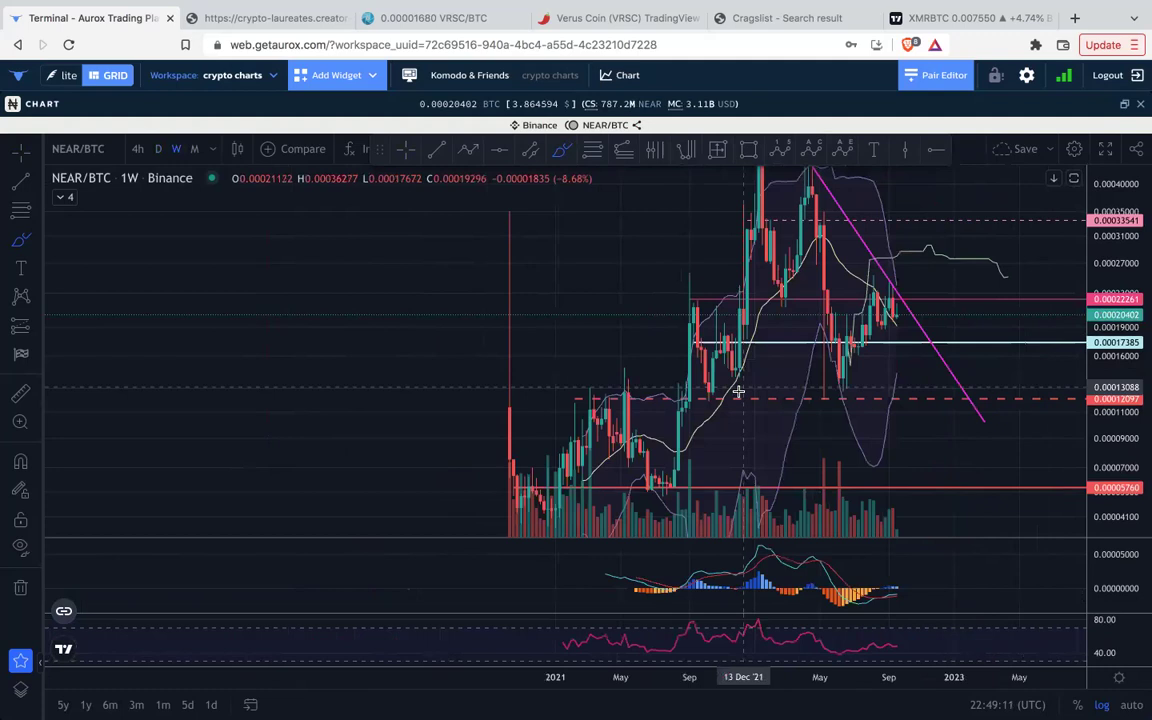
pyautogui.click(157, 149)
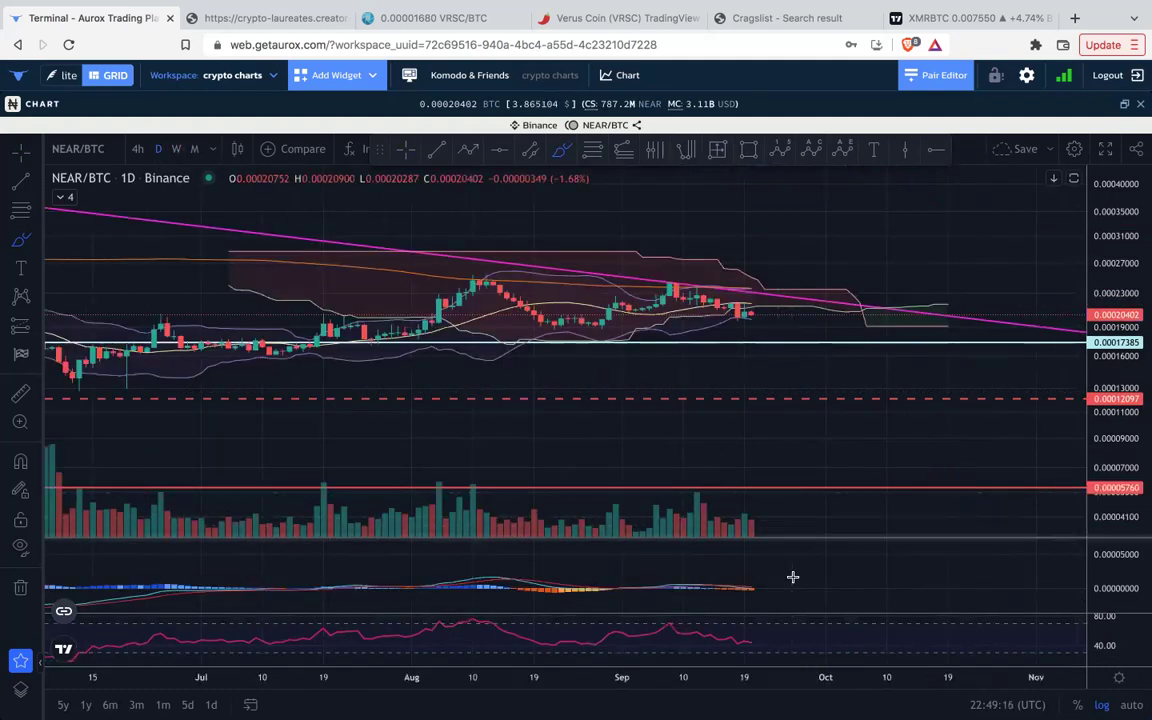
pyautogui.click(792, 578)
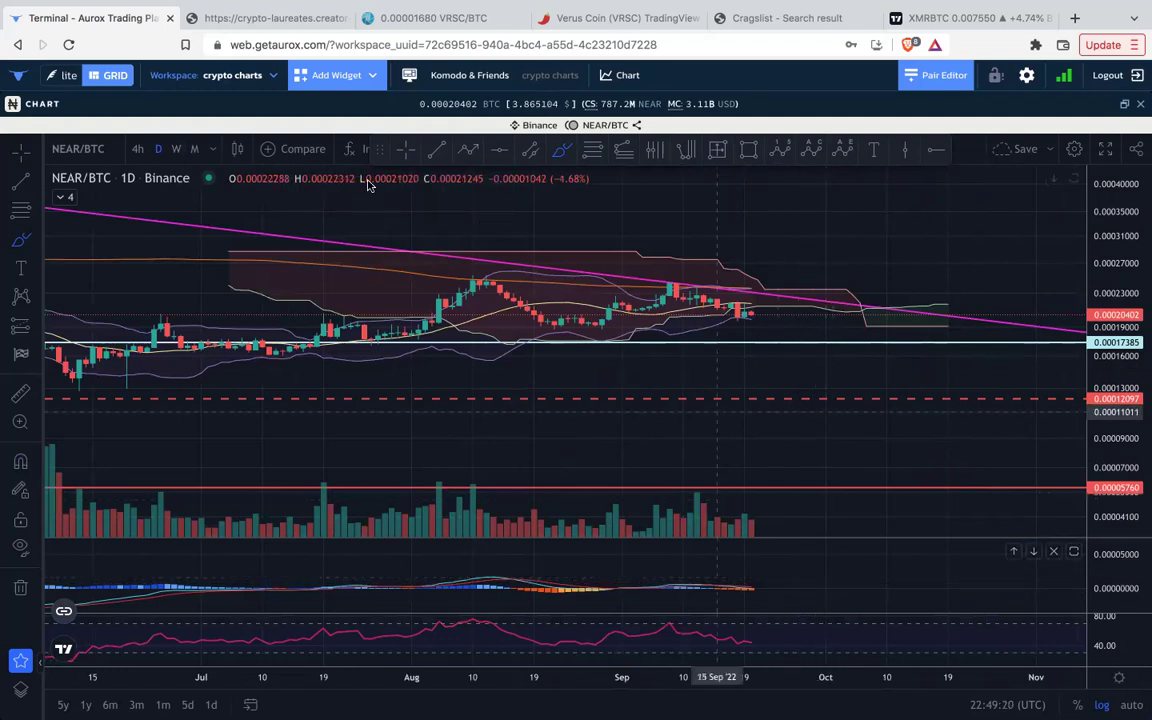
pyautogui.doubleClick(797, 581)
pyautogui.scroll(-4, 829, 482)
pyautogui.scroll(-4, 828, 481)
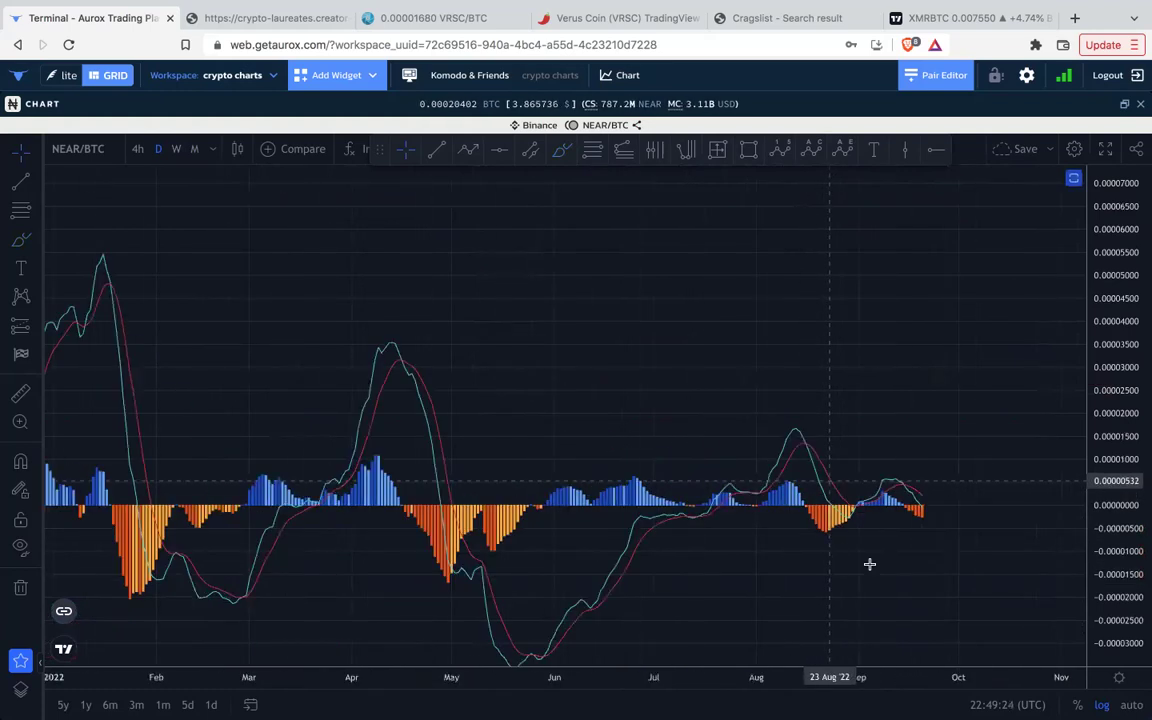
pyautogui.doubleClick(871, 565)
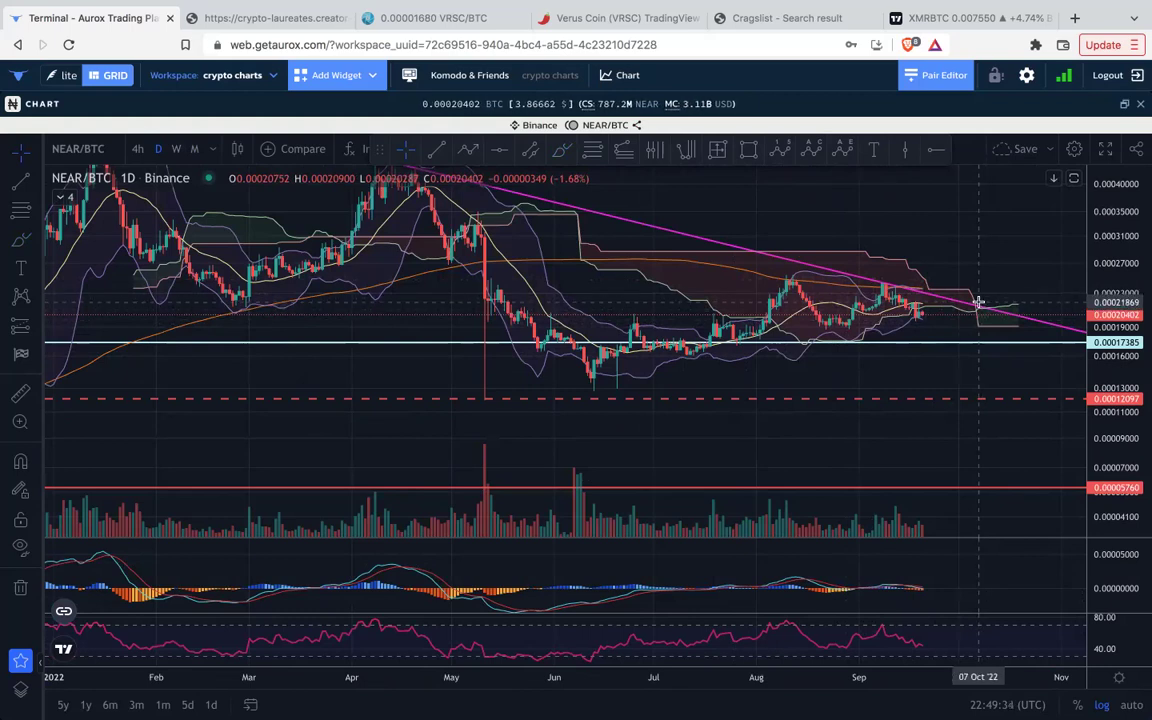
# Review NEAR/BTC's daily price history against the descending trend line, the cloud and the 0.00017385 support.
pyautogui.moveTo(992, 276); pyautogui.dragTo(728, 274)
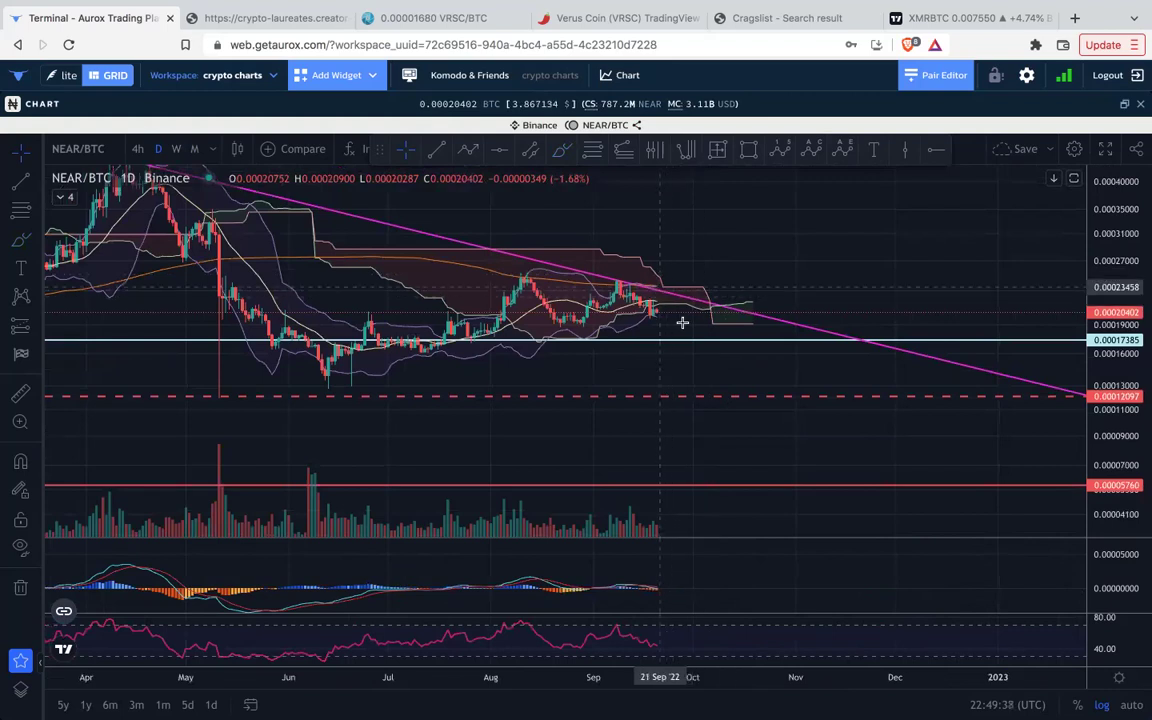
pyautogui.scroll(-1, 721, 277)
pyautogui.scroll(-2, 738, 286)
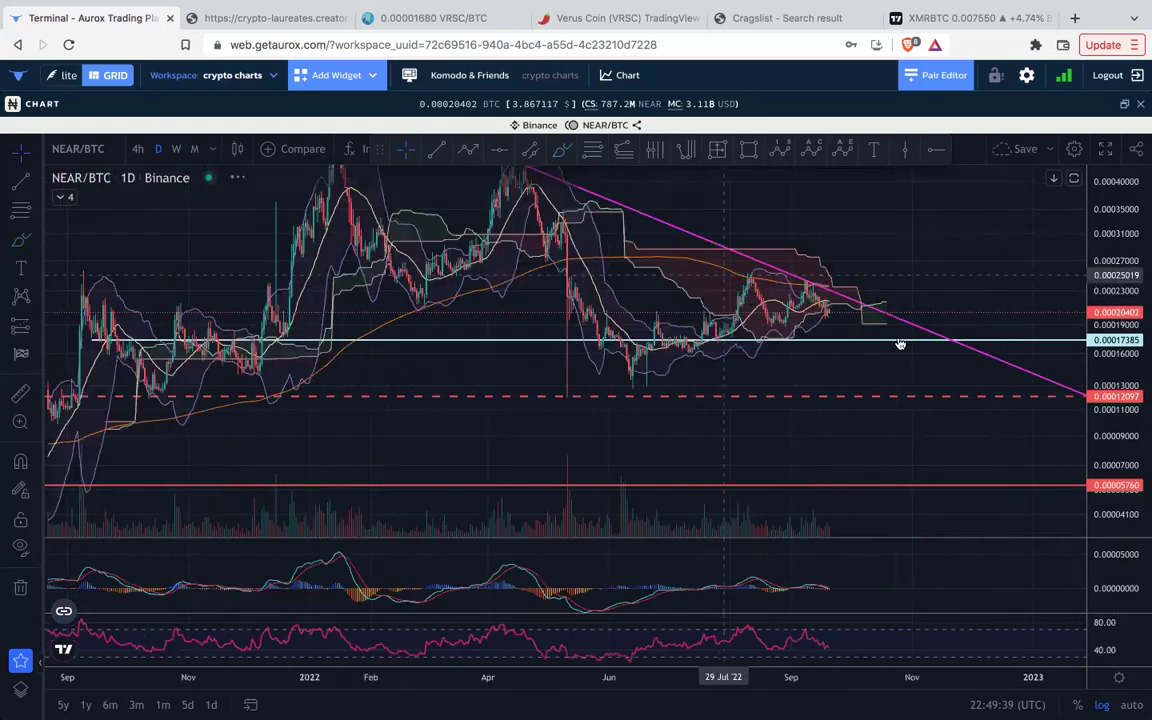
pyautogui.scroll(-1, 900, 344)
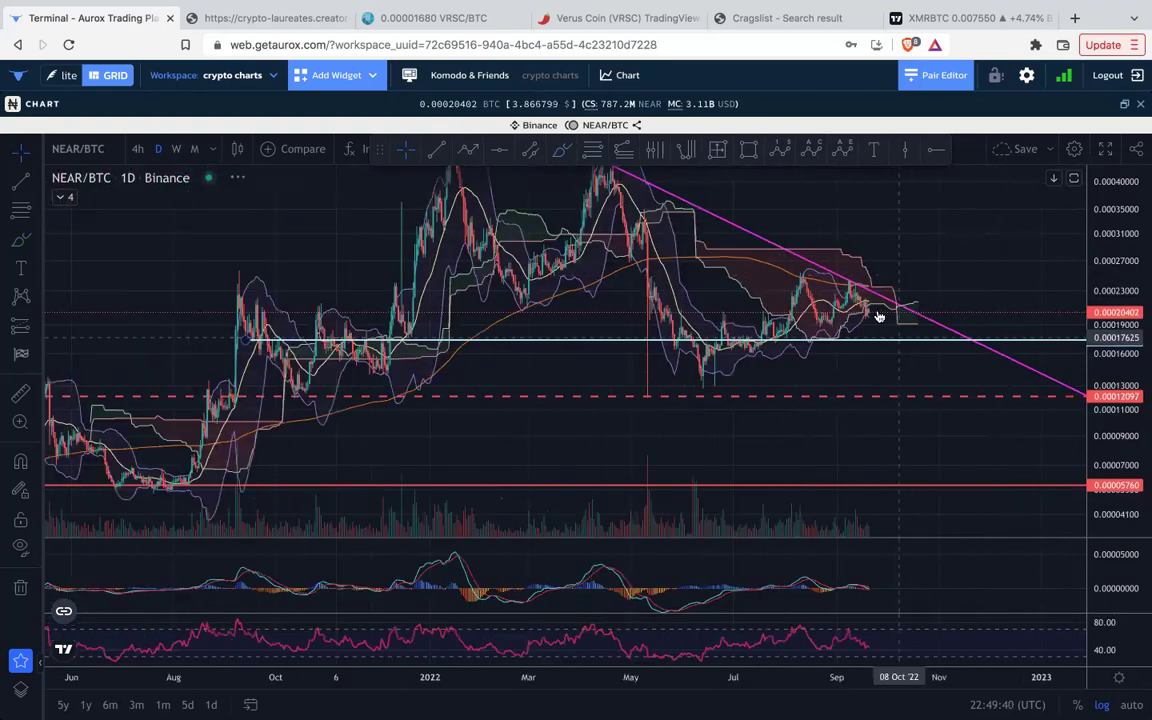
# Return NEAR/BTC to the weekly timeframe in the workspace grid and minimise its chart widget.
pyautogui.click(1125, 105)
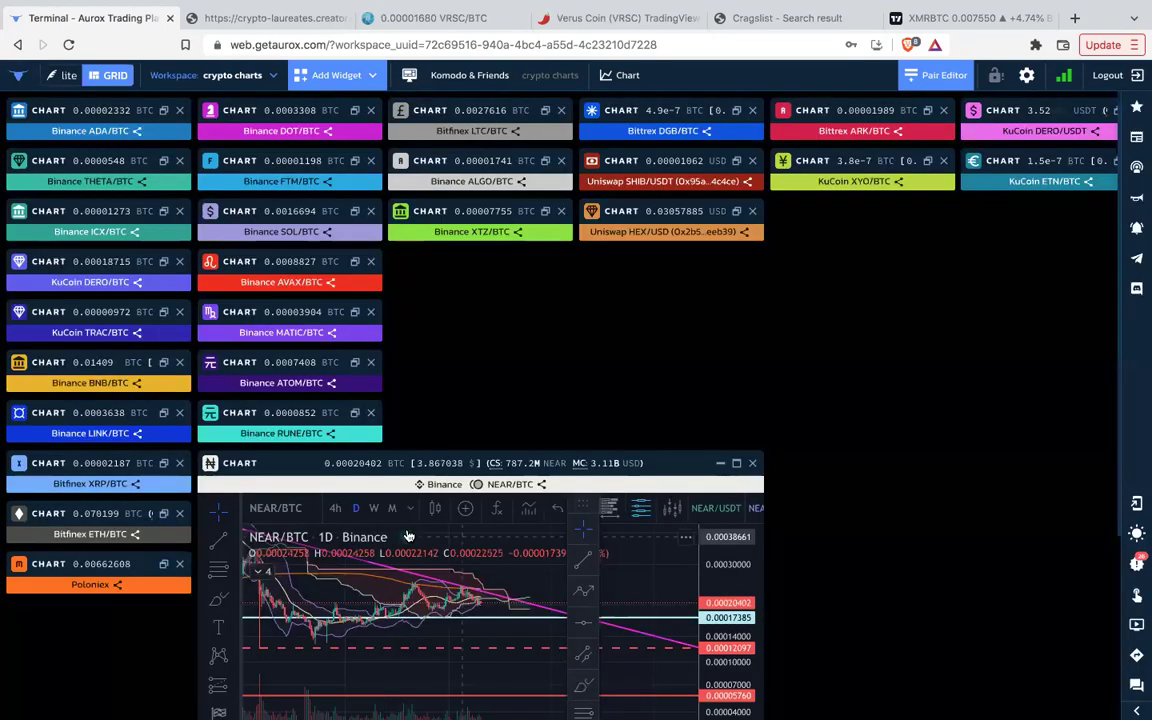
pyautogui.click(374, 508)
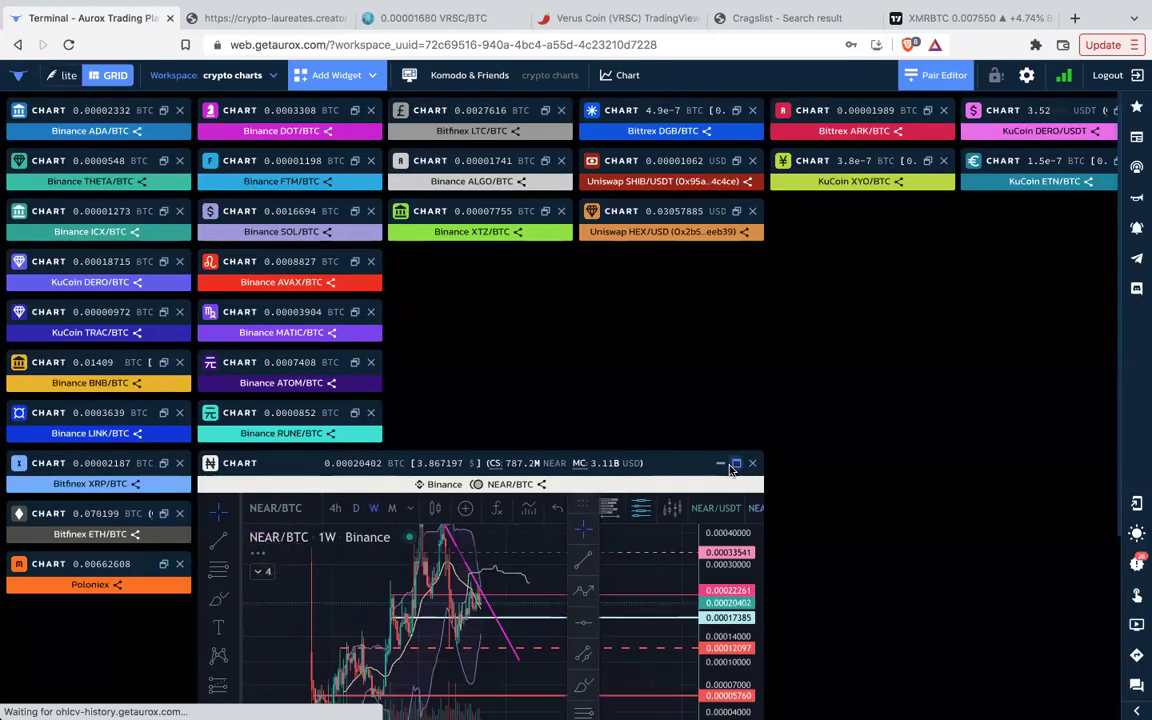
pyautogui.click(736, 463)
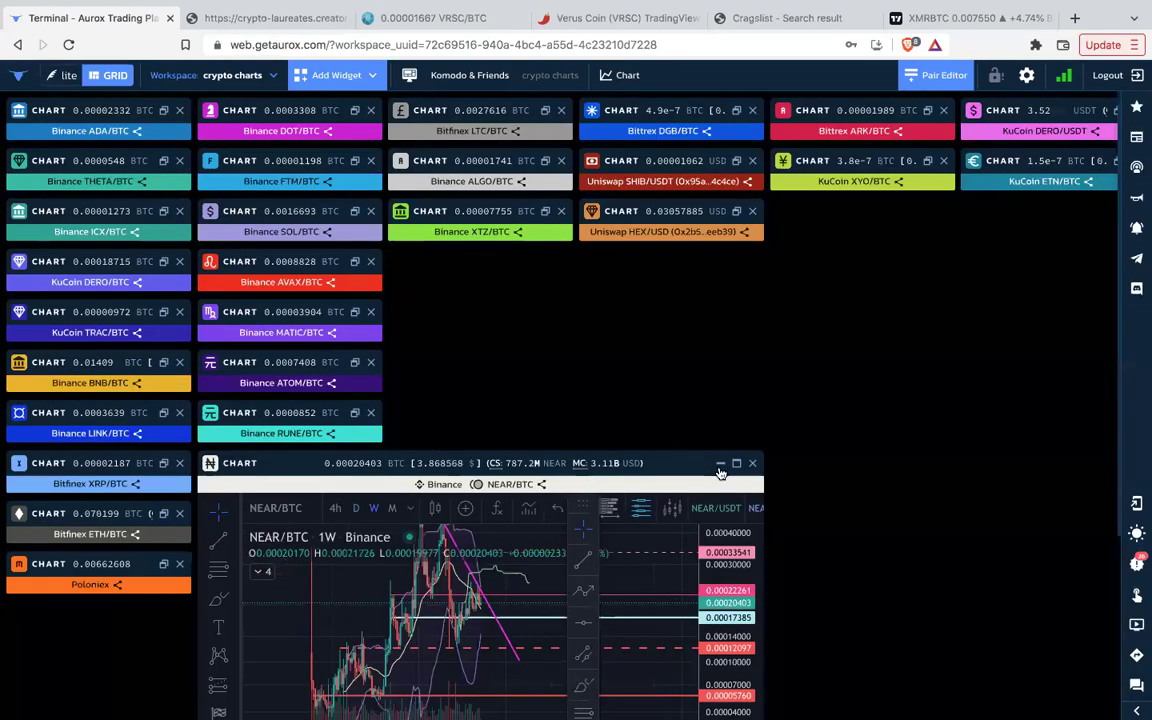
pyautogui.click(719, 466)
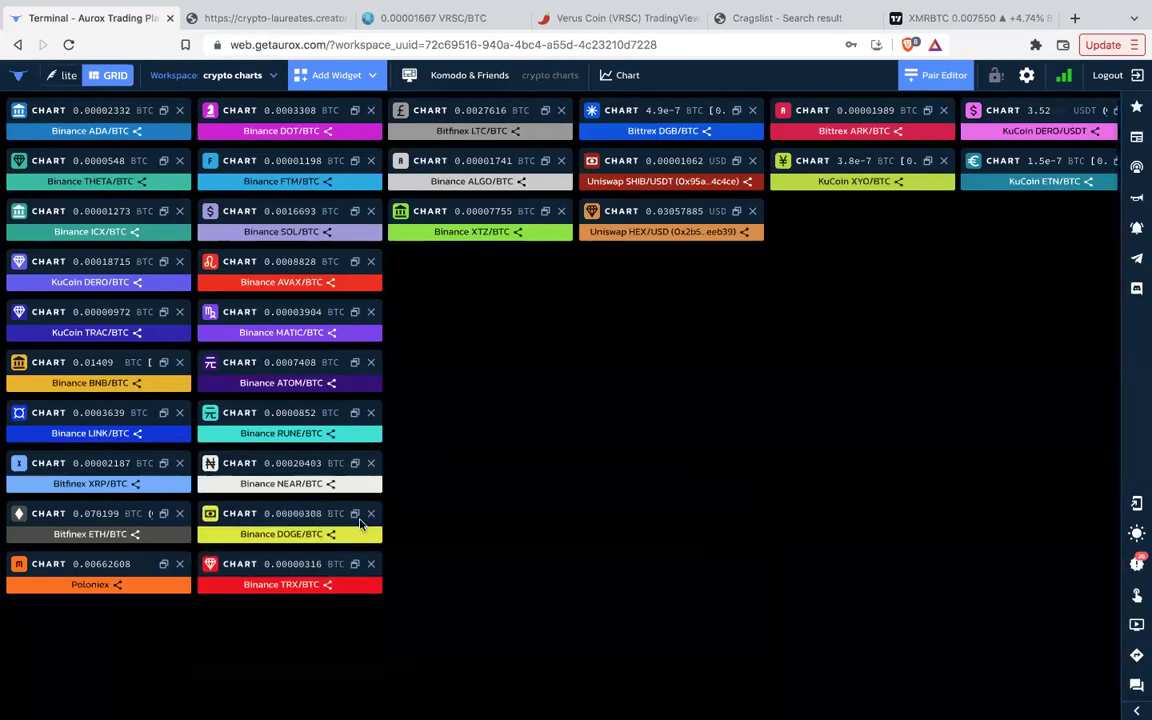
# Open the DOGE/BTC chart maximised on the weekly timeframe and enlarge the falling channel between the 0.00000422 and 0.00000250 levels.
pyautogui.click(355, 514)
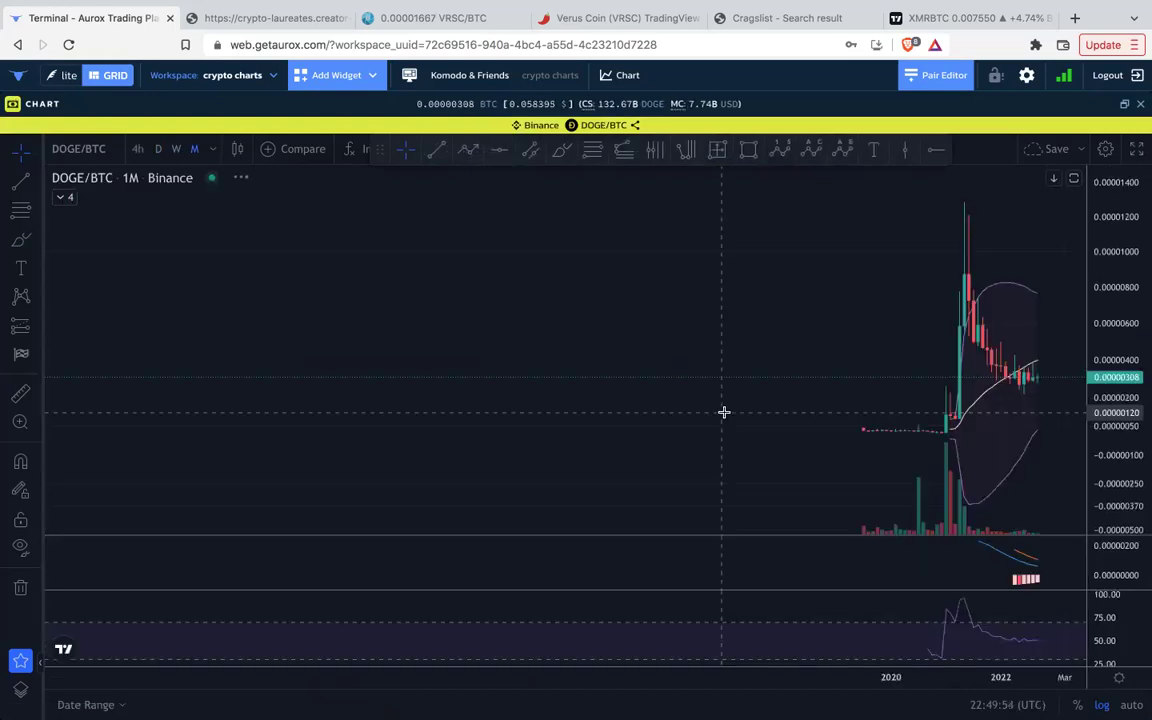
pyautogui.scroll(6, 724, 412)
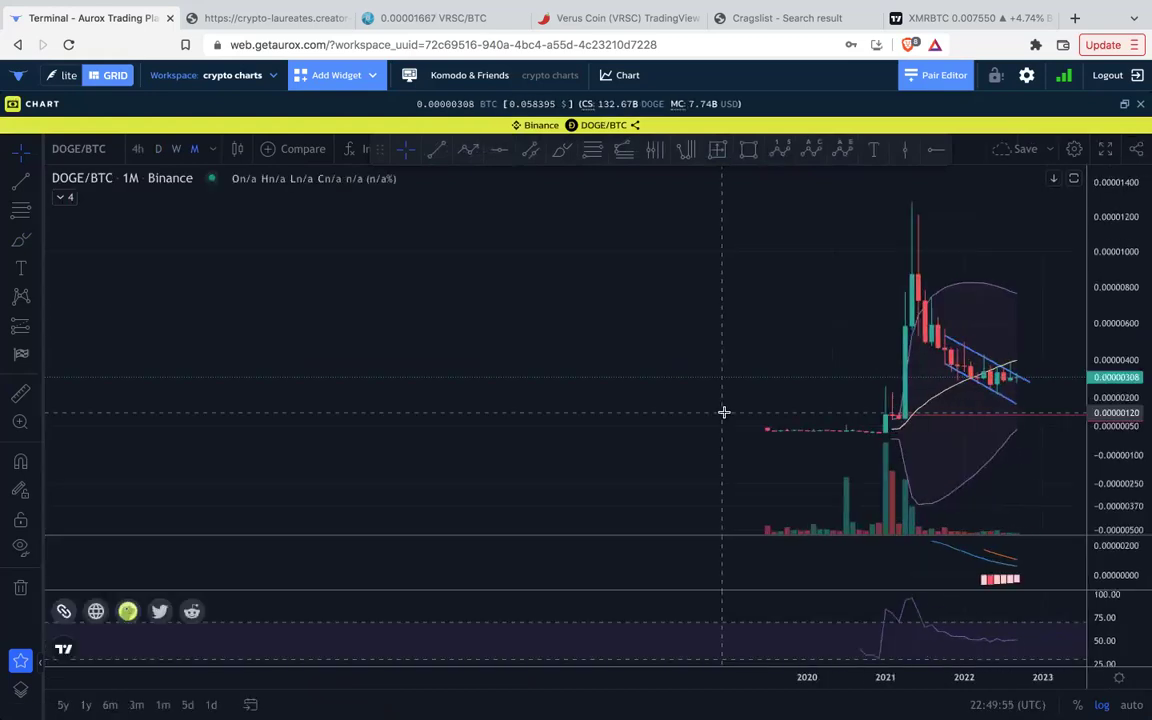
pyautogui.click(175, 150)
pyautogui.scroll(-3, 846, 472)
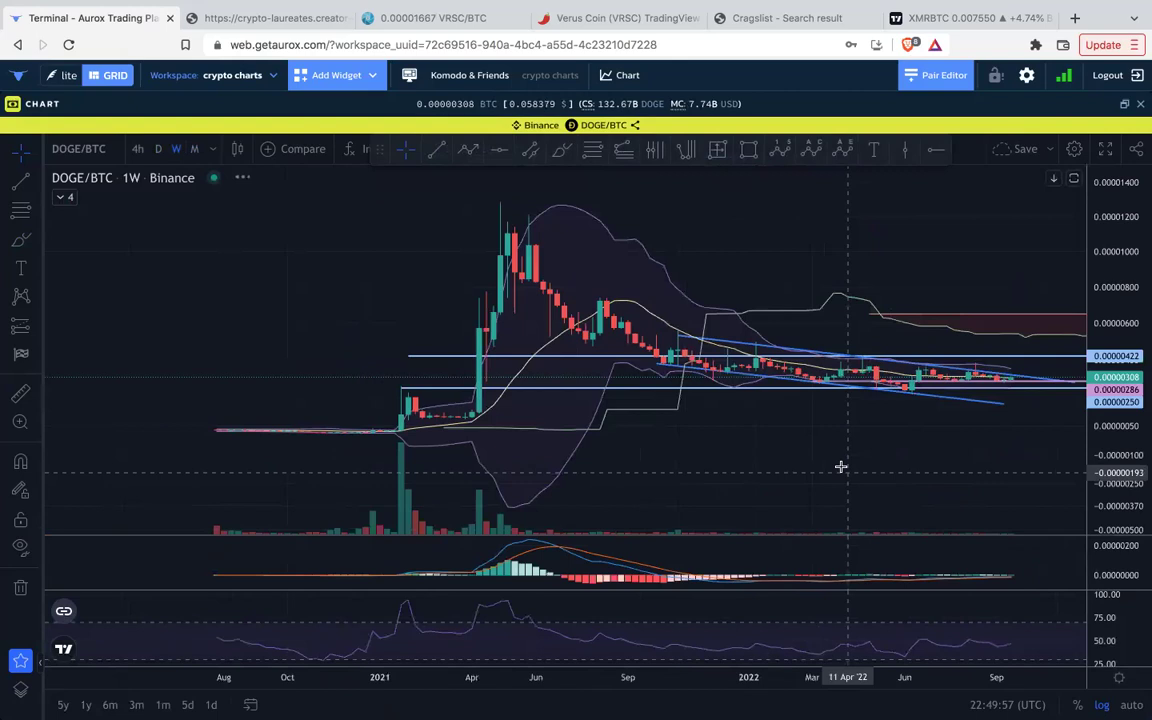
pyautogui.scroll(-4, 841, 467)
pyautogui.moveTo(985, 438); pyautogui.dragTo(715, 447)
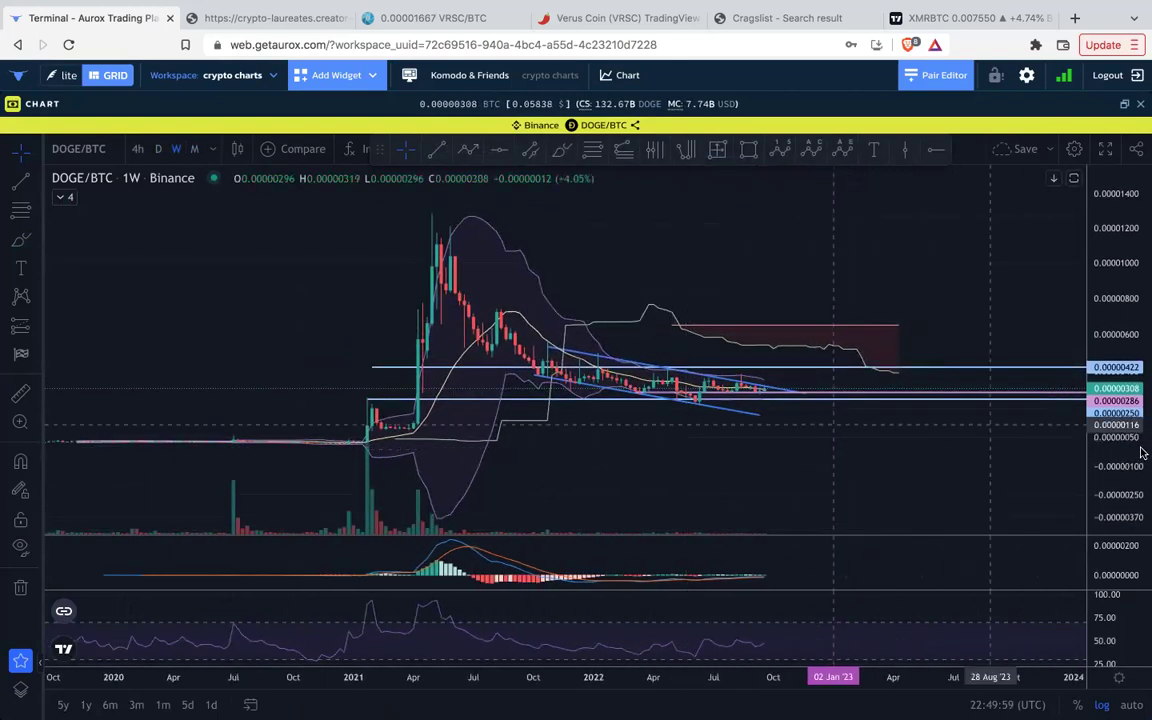
pyautogui.moveTo(1121, 458); pyautogui.dragTo(1087, 233)
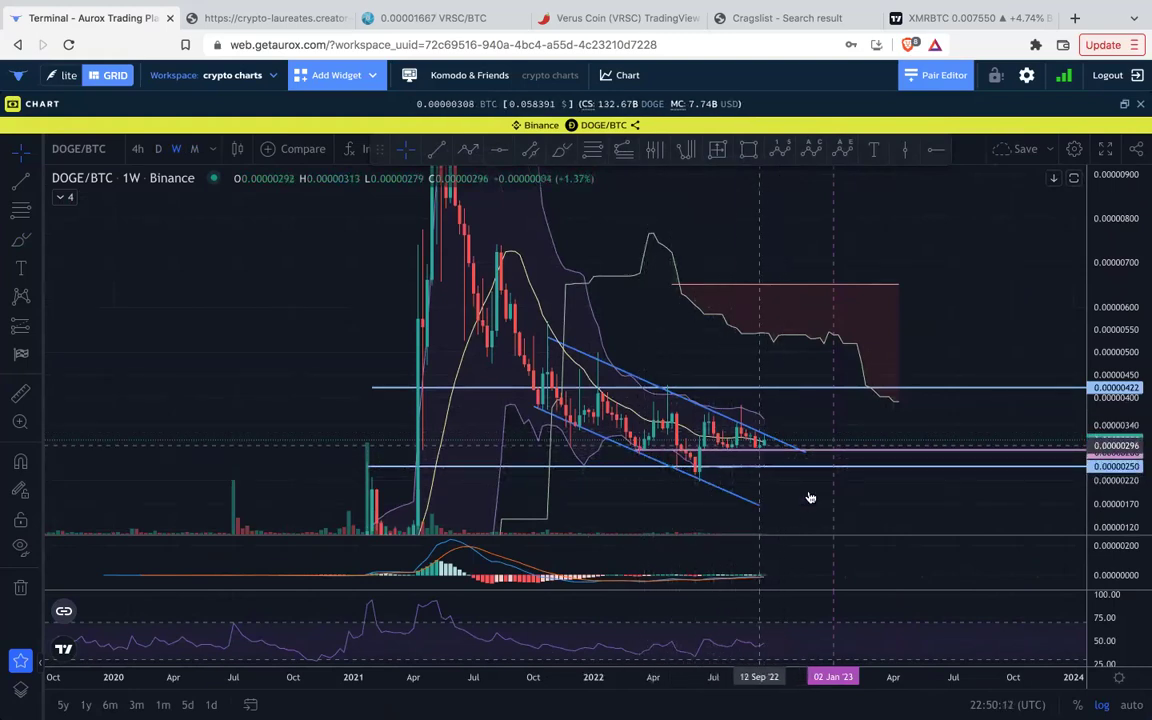
# Examine DOGE/BTC's weekly MACD pane enlarged, restore the chart layout and review the wider price history around the falling channel.
pyautogui.doubleClick(792, 554)
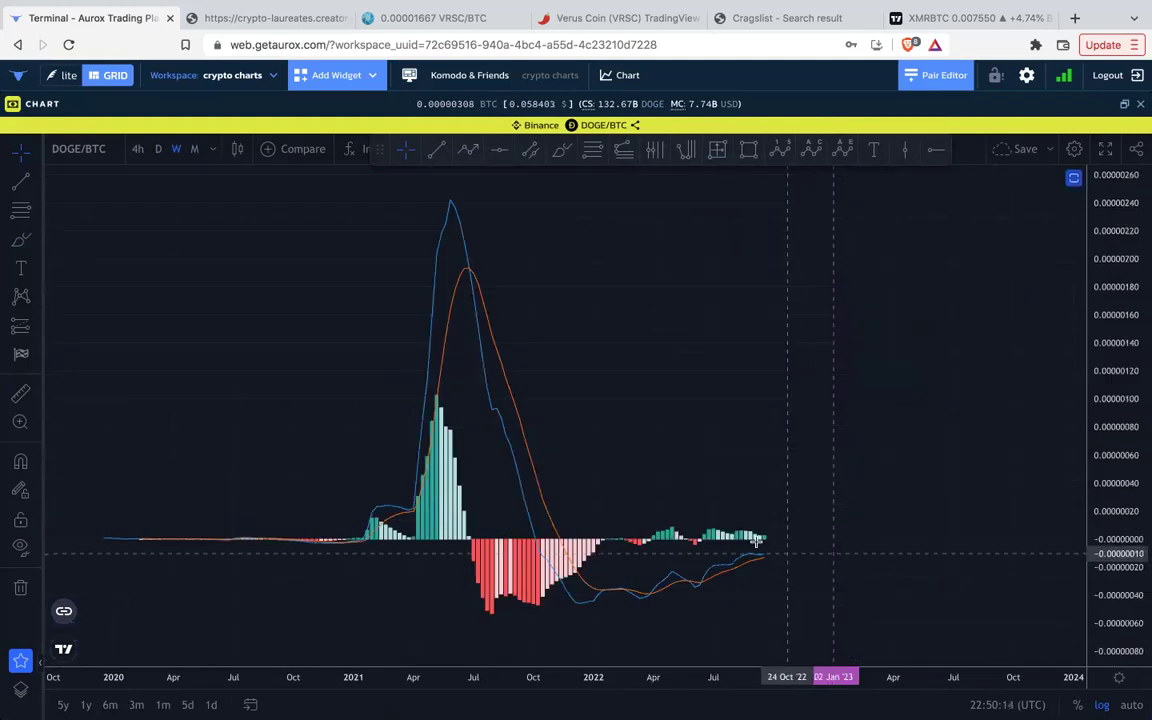
pyautogui.doubleClick(748, 463)
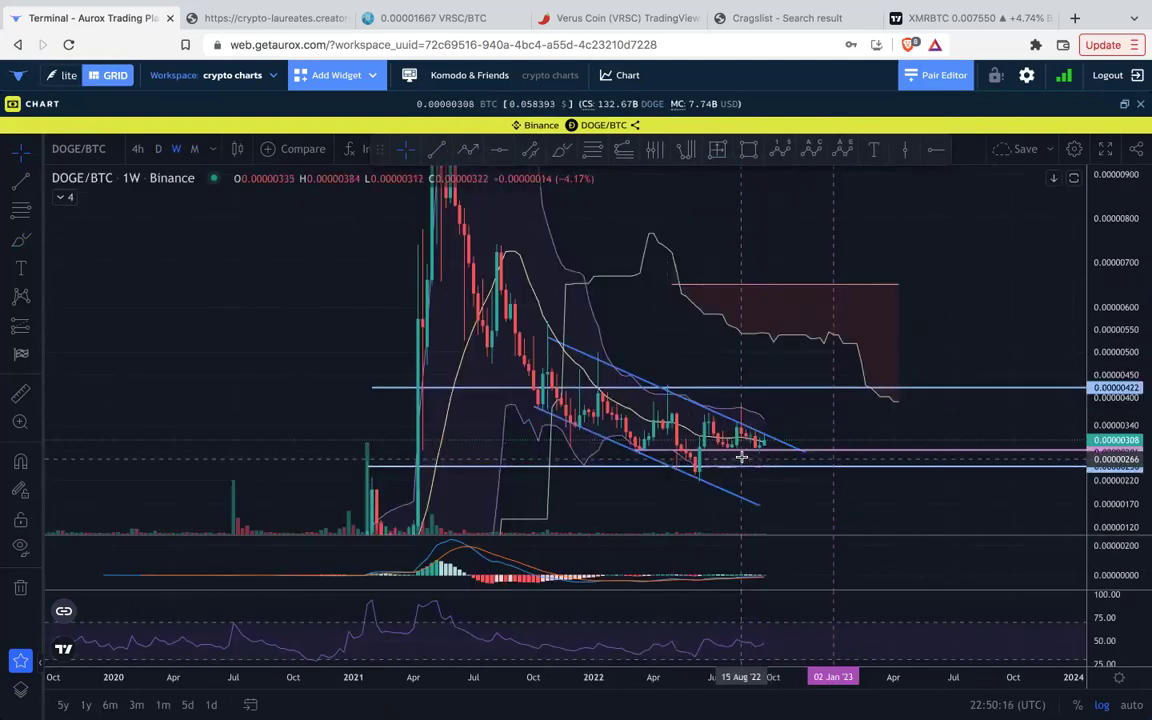
pyautogui.scroll(-3, 744, 460)
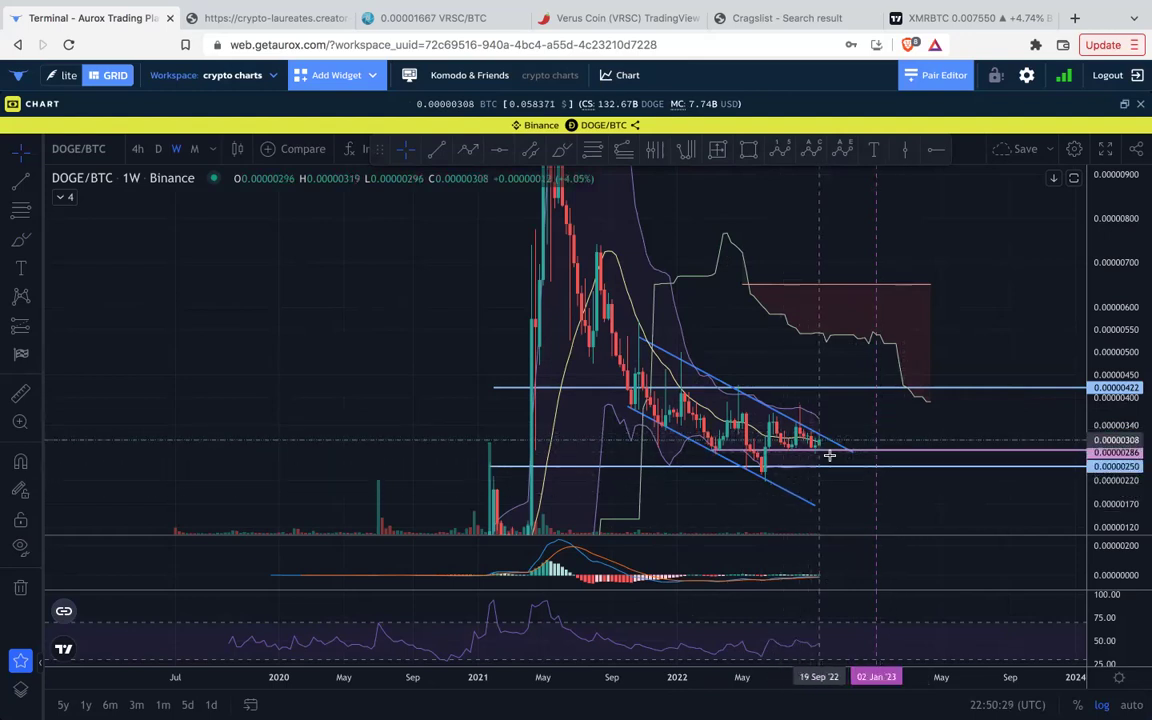
pyautogui.moveTo(1121, 350); pyautogui.dragTo(1117, 438)
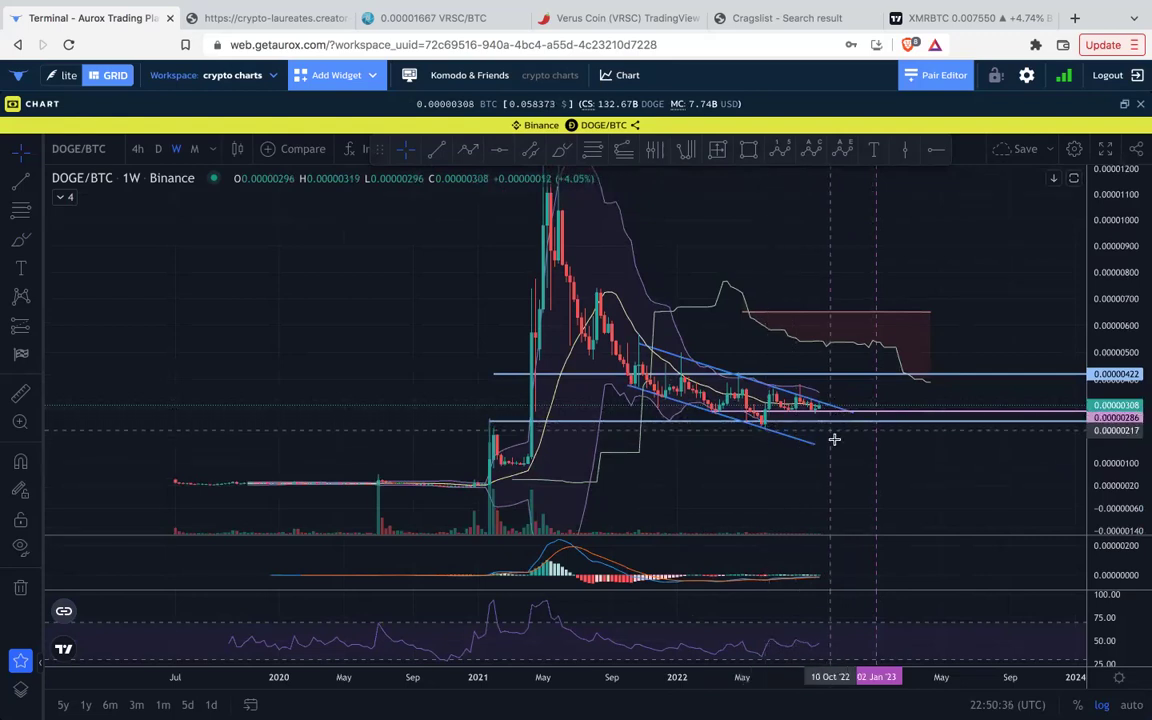
# Minimise the DOGE/BTC chart widget and open the TRX/BTC chart maximised.
pyautogui.click(1123, 105)
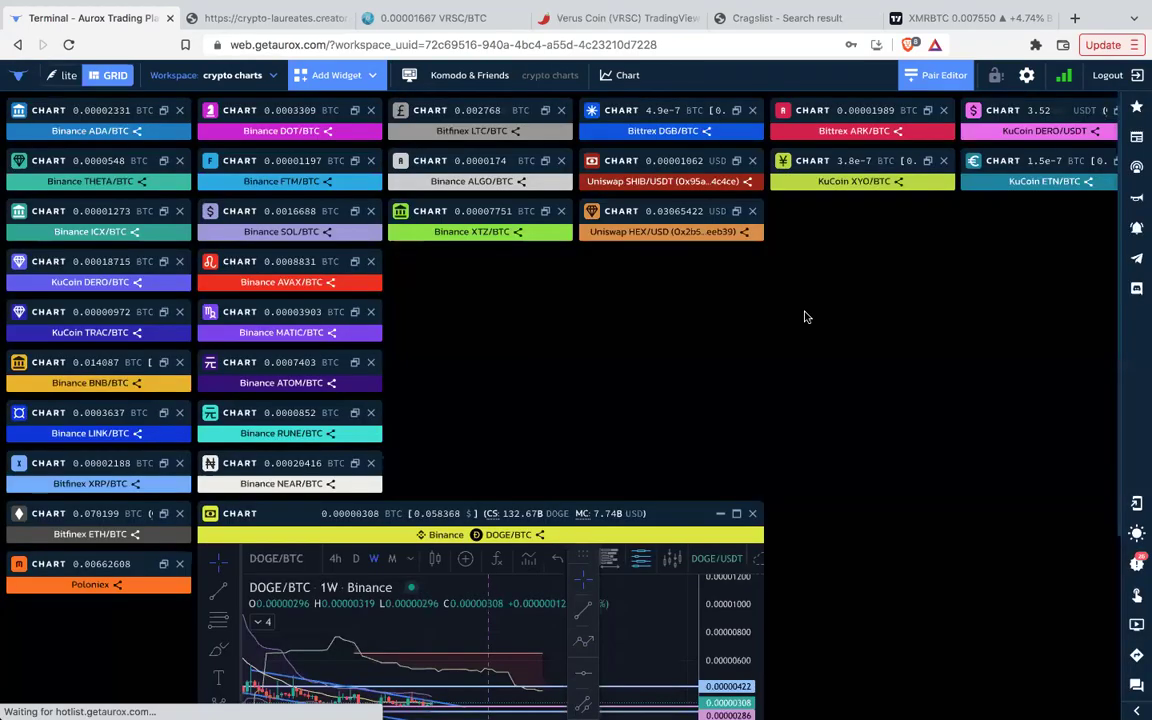
pyautogui.click(719, 513)
pyautogui.click(355, 565)
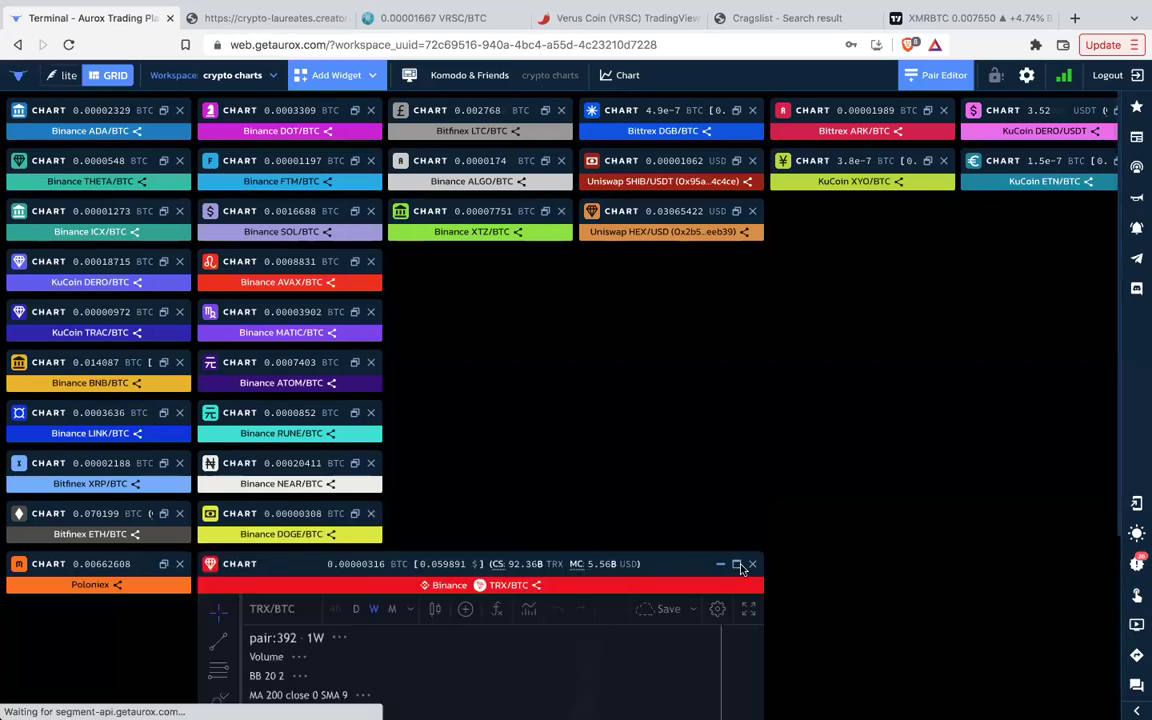
pyautogui.click(739, 566)
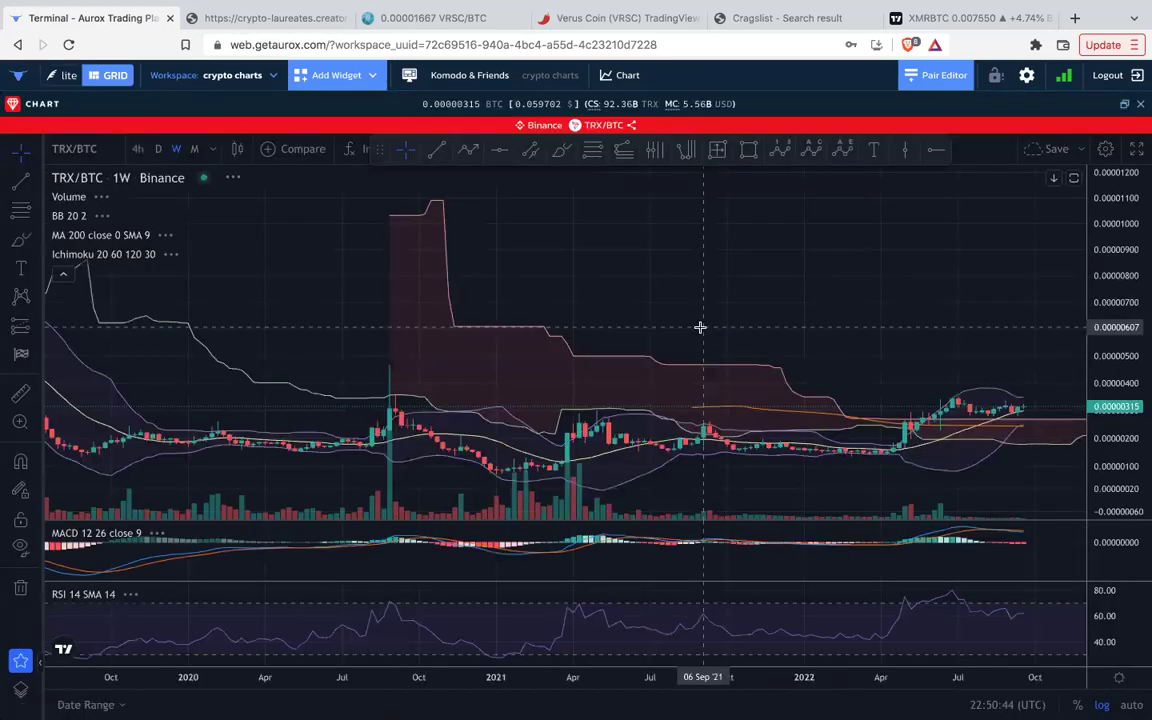
# Examine TRX/BTC's weekly history since 2018 against the 0.00000333, 0.00000239 and 0.00000136 levels, the cloud and the rising trend line.
pyautogui.moveTo(650, 275); pyautogui.dragTo(487, 255)
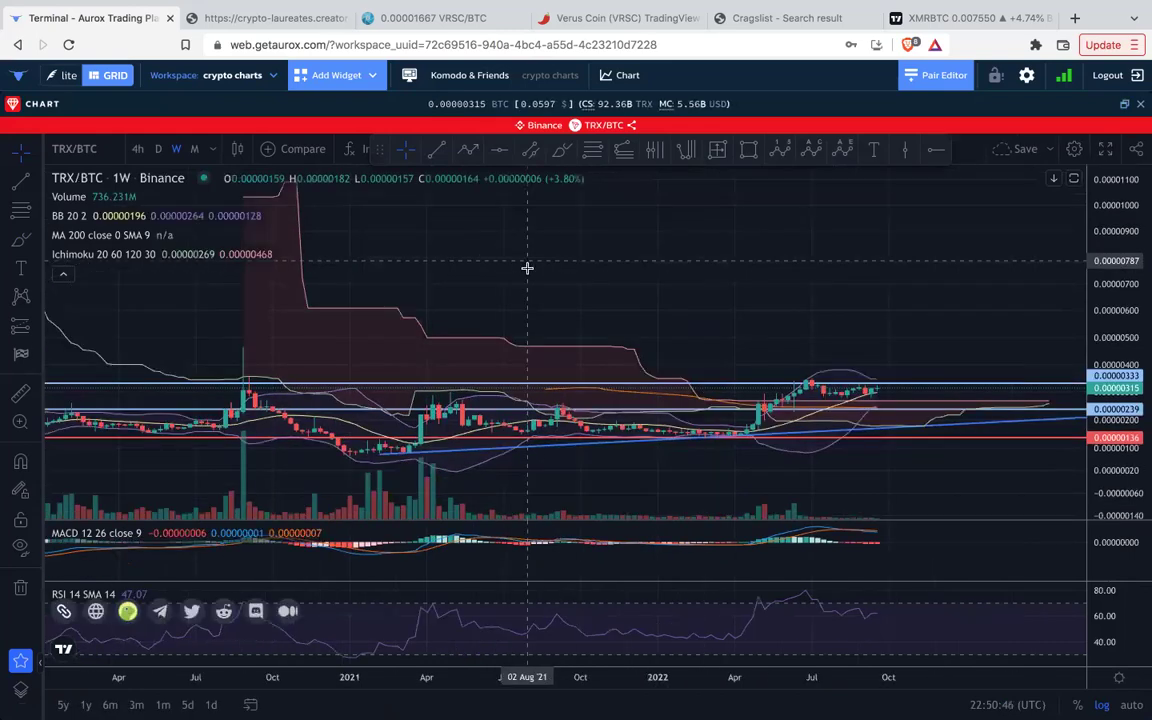
pyautogui.scroll(-5, 529, 267)
pyautogui.moveTo(883, 288); pyautogui.dragTo(603, 278)
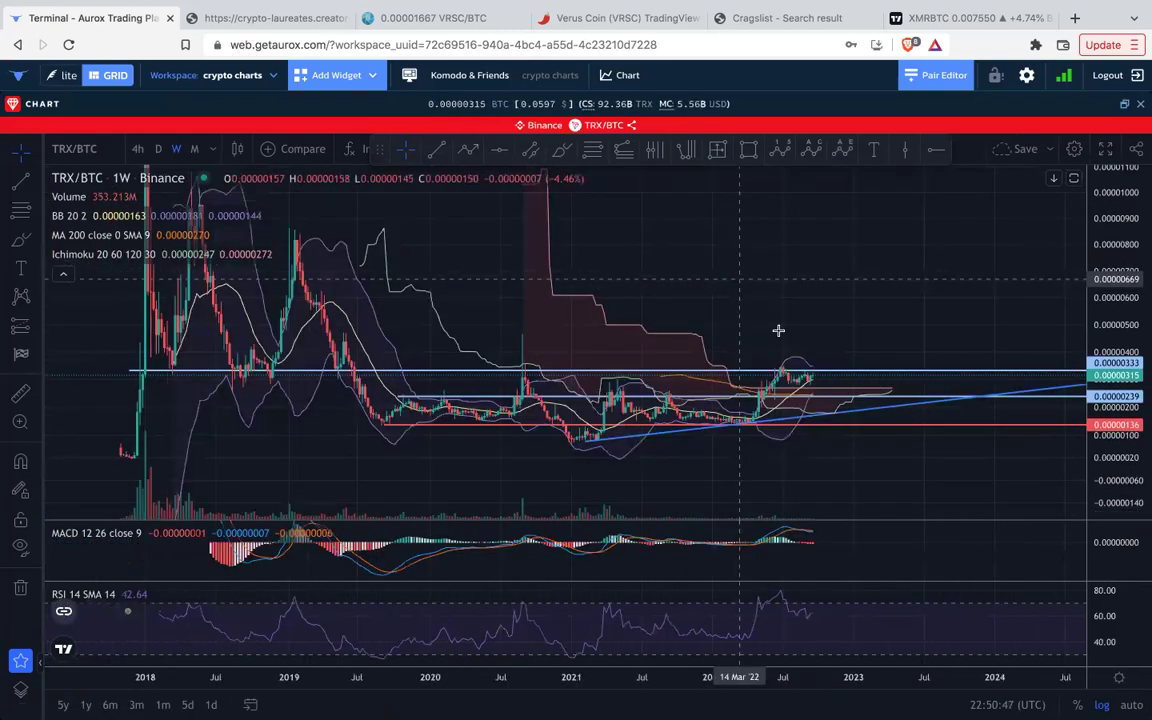
pyautogui.moveTo(1104, 396); pyautogui.dragTo(1102, 235)
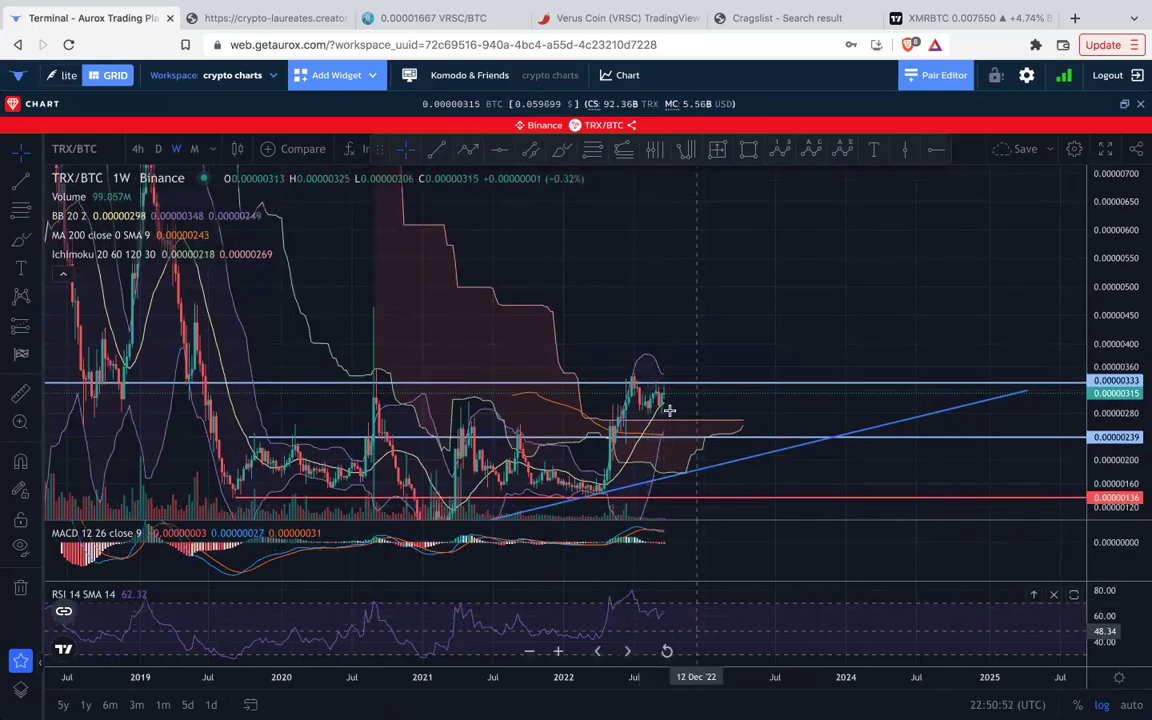
pyautogui.scroll(-2, 685, 390)
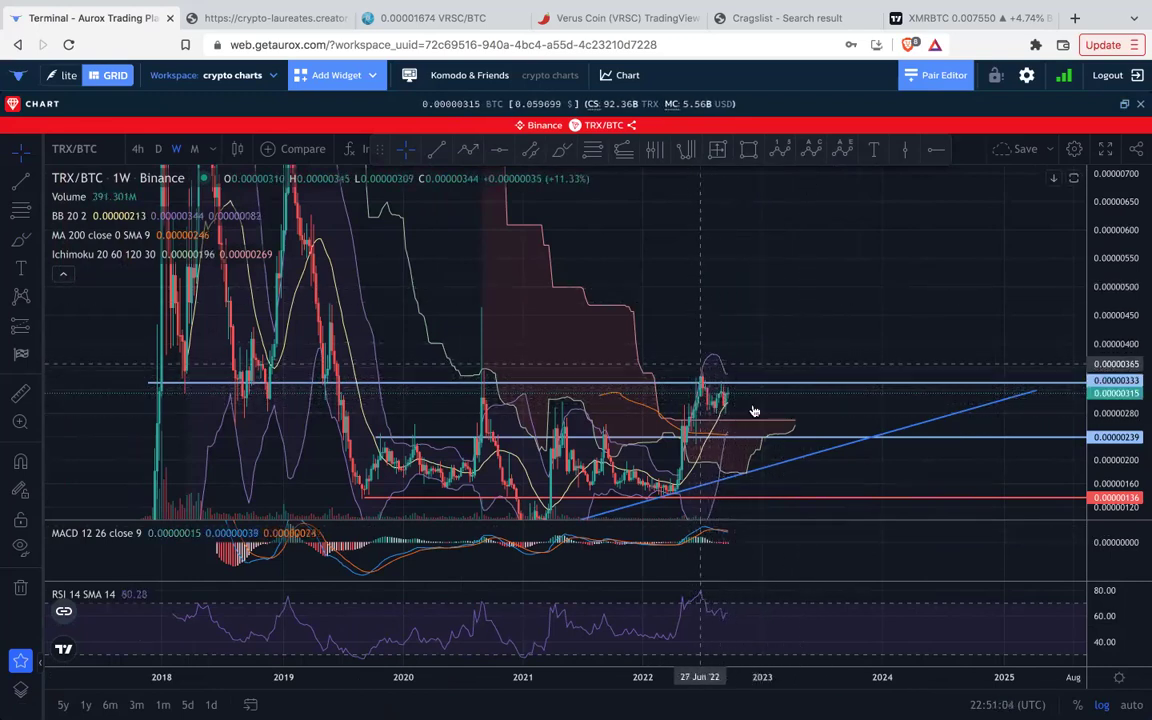
pyautogui.moveTo(1116, 267); pyautogui.dragTo(1115, 313)
pyautogui.scroll(-2, 938, 288)
pyautogui.moveTo(890, 255); pyautogui.dragTo(838, 212)
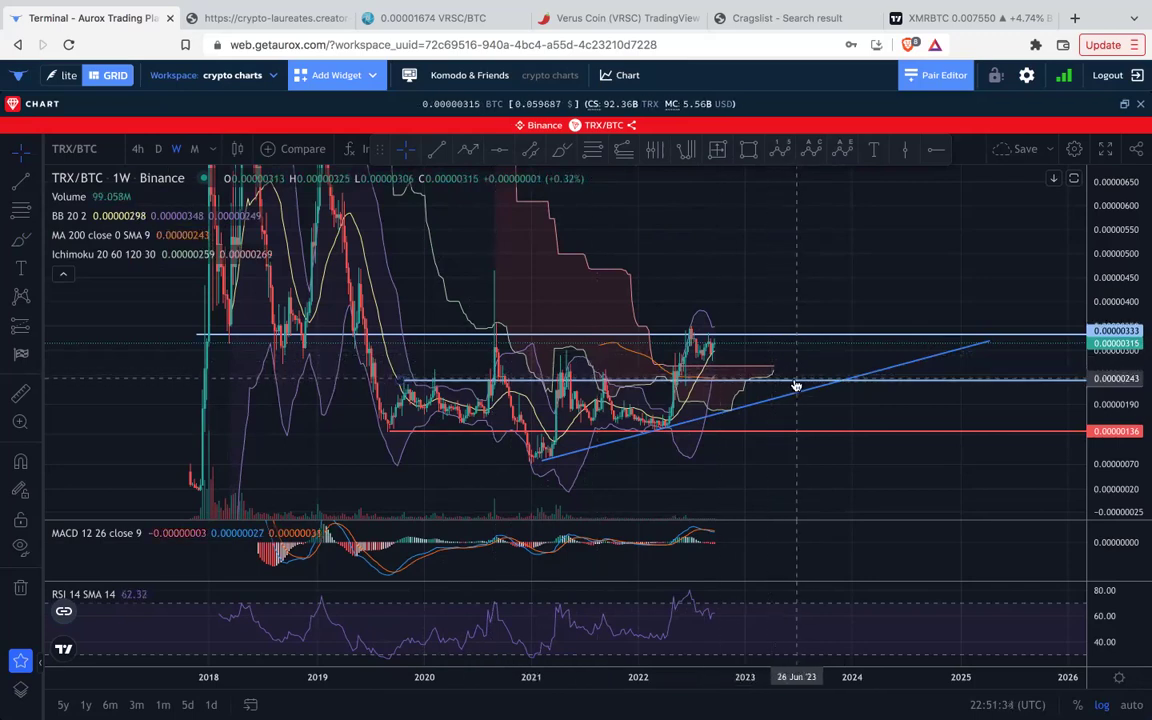
pyautogui.click(795, 383)
pyautogui.press('Delete')
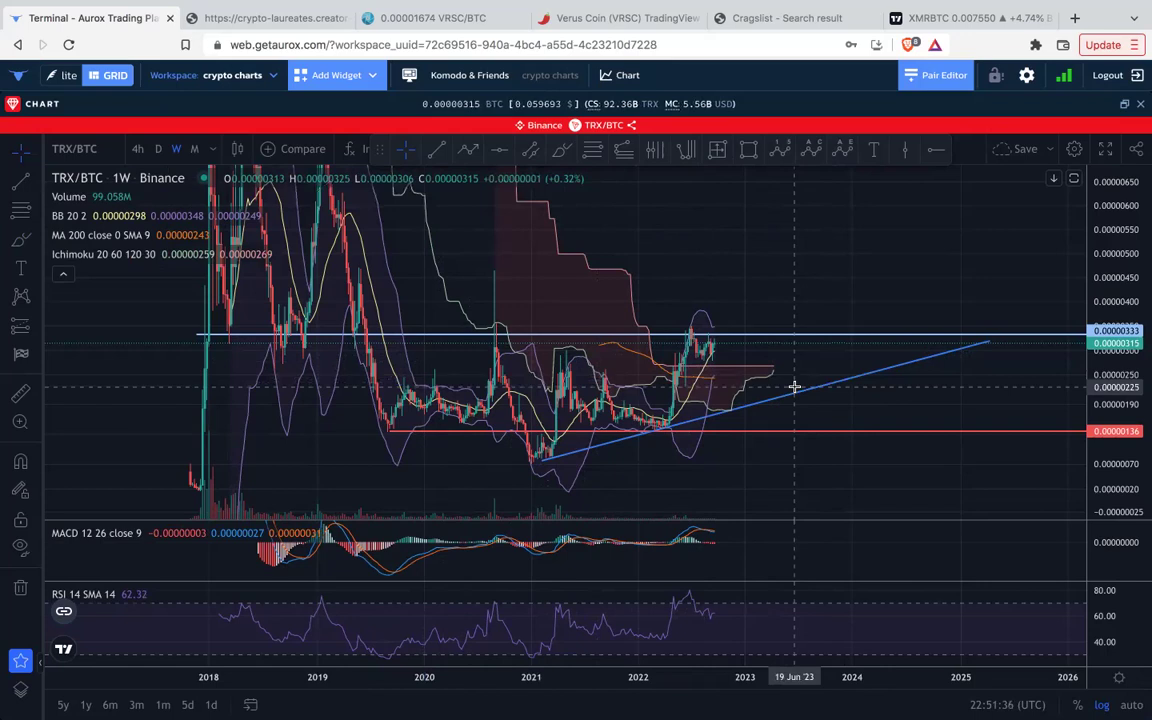
pyautogui.hotkey('ctrl', 'z')
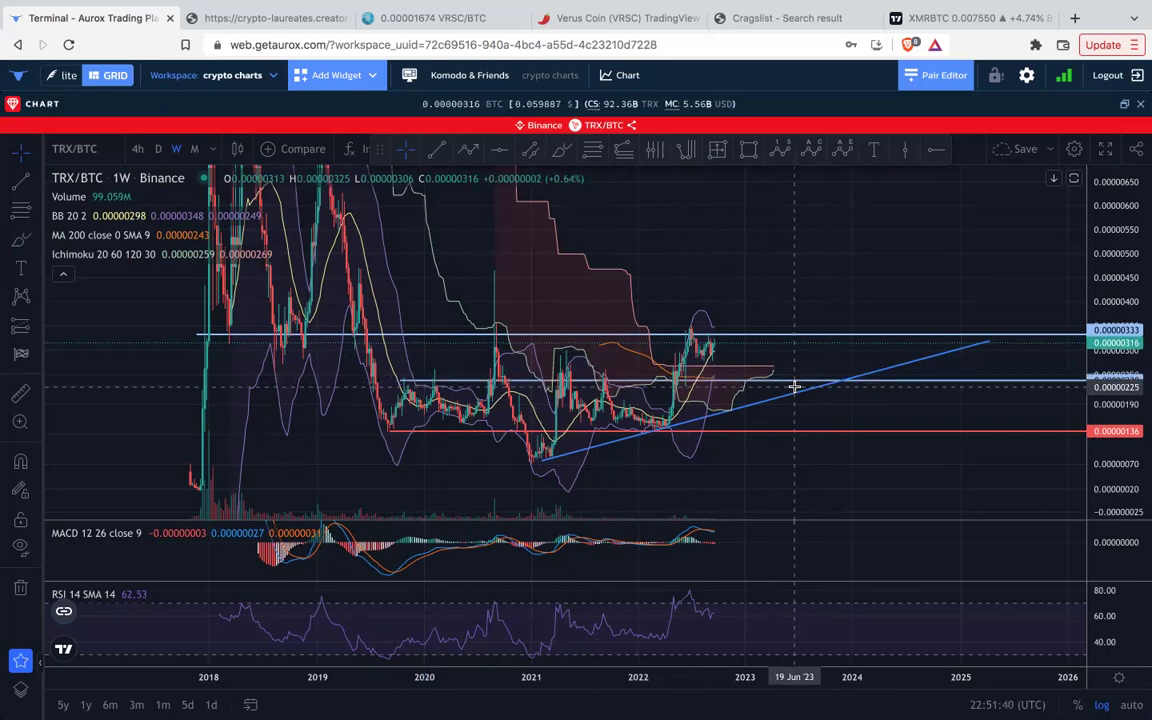
# Hide the horizontal line at 0.00000239 on the TRX/BTC weekly chart.
pyautogui.rightClick(782, 387)
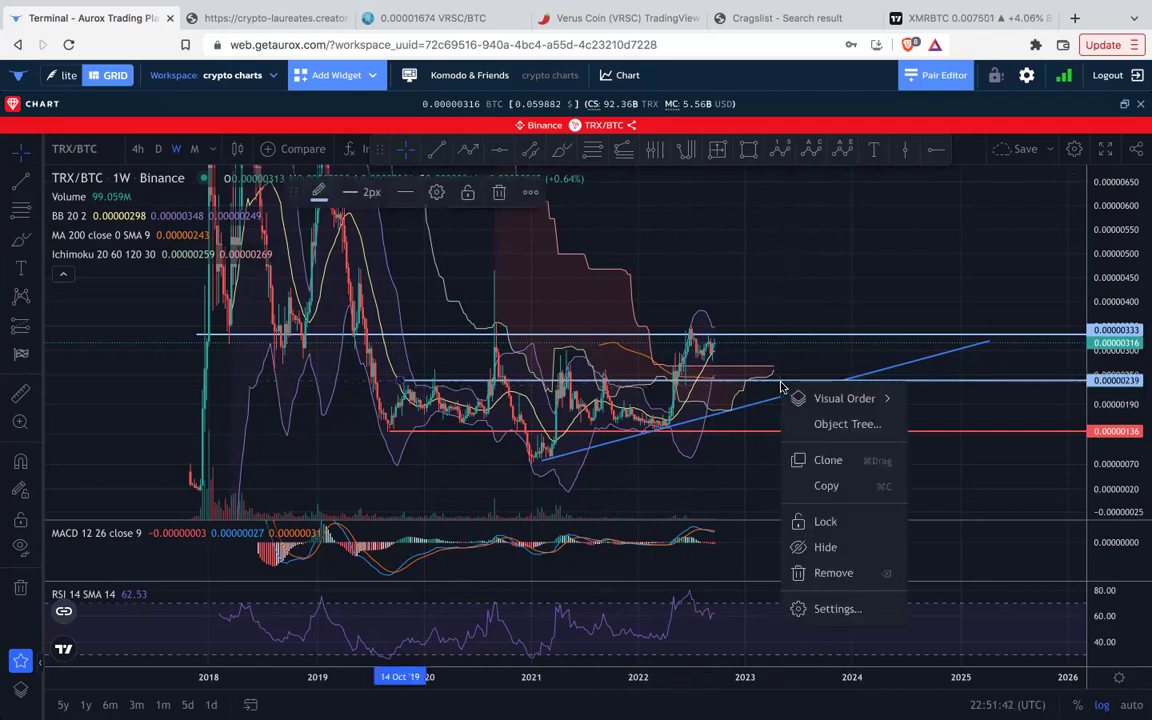
pyautogui.click(818, 543)
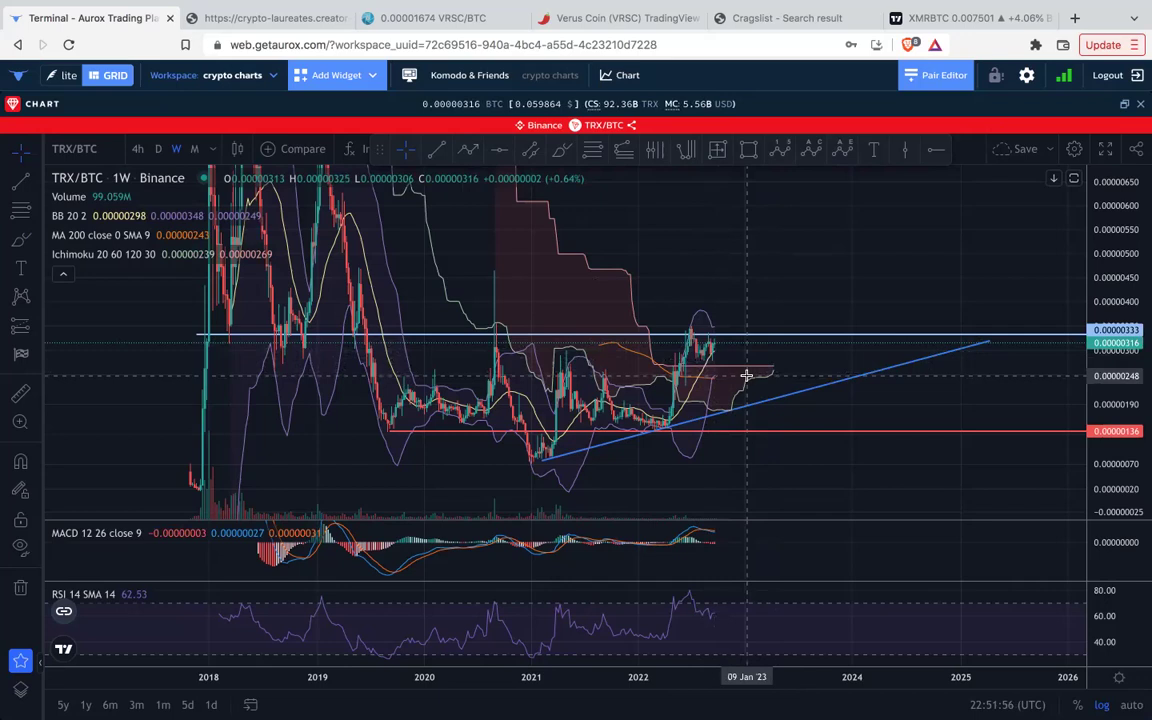
# Switch TRX/BTC to the daily timeframe and bring its price history since 2020 into view with empty space ahead of the cloud.
pyautogui.click(159, 151)
pyautogui.scroll(-7, 620, 343)
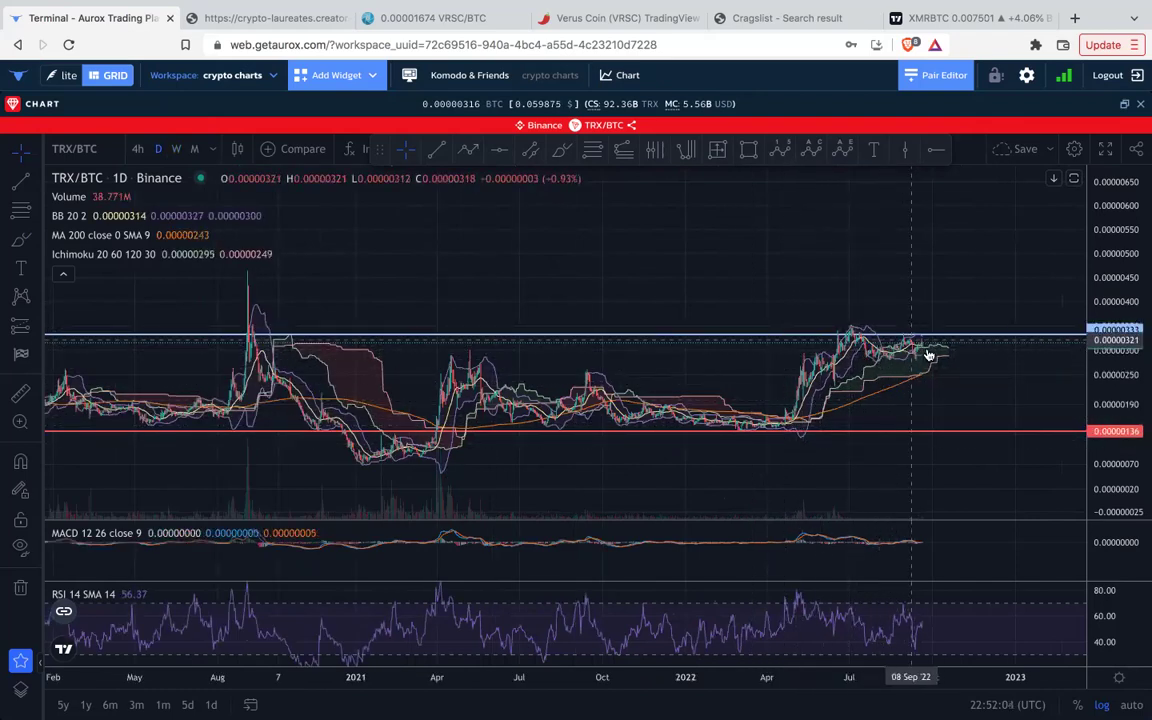
pyautogui.moveTo(954, 400); pyautogui.dragTo(825, 393)
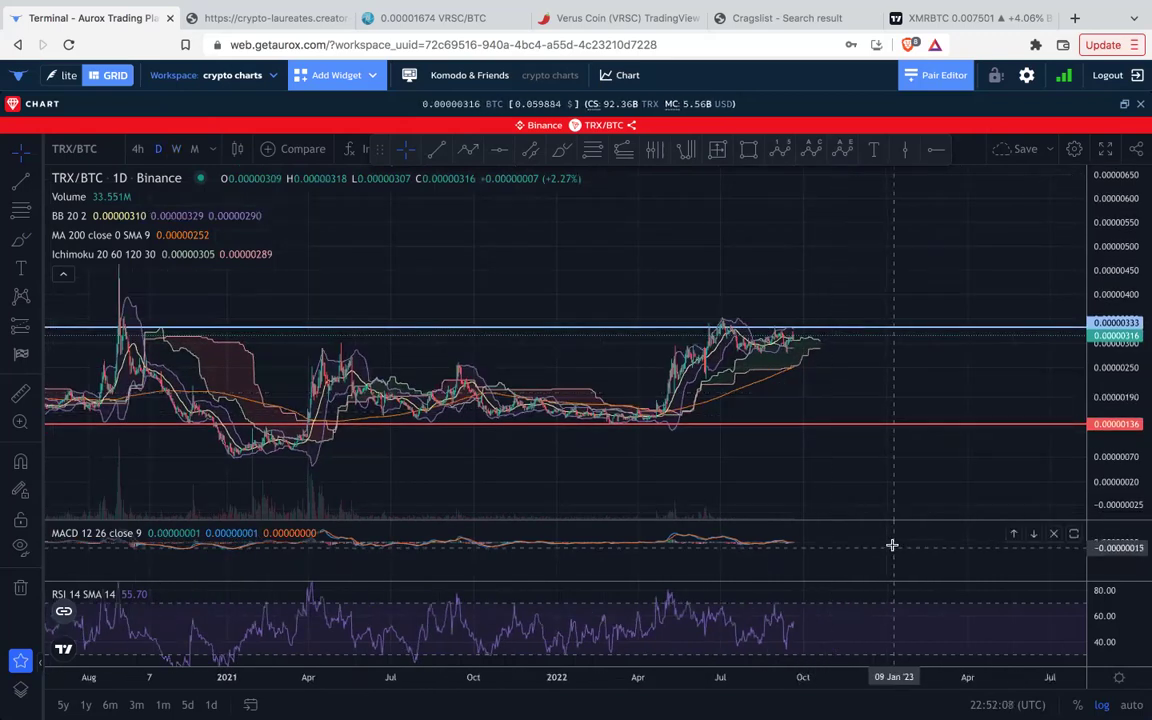
# Examine TRX/BTC's daily MACD enlarged on its own, and its price history since 2019 against the 0.00000333 and 0.00000136 levels.
pyautogui.doubleClick(890, 543)
pyautogui.scroll(3, 833, 402)
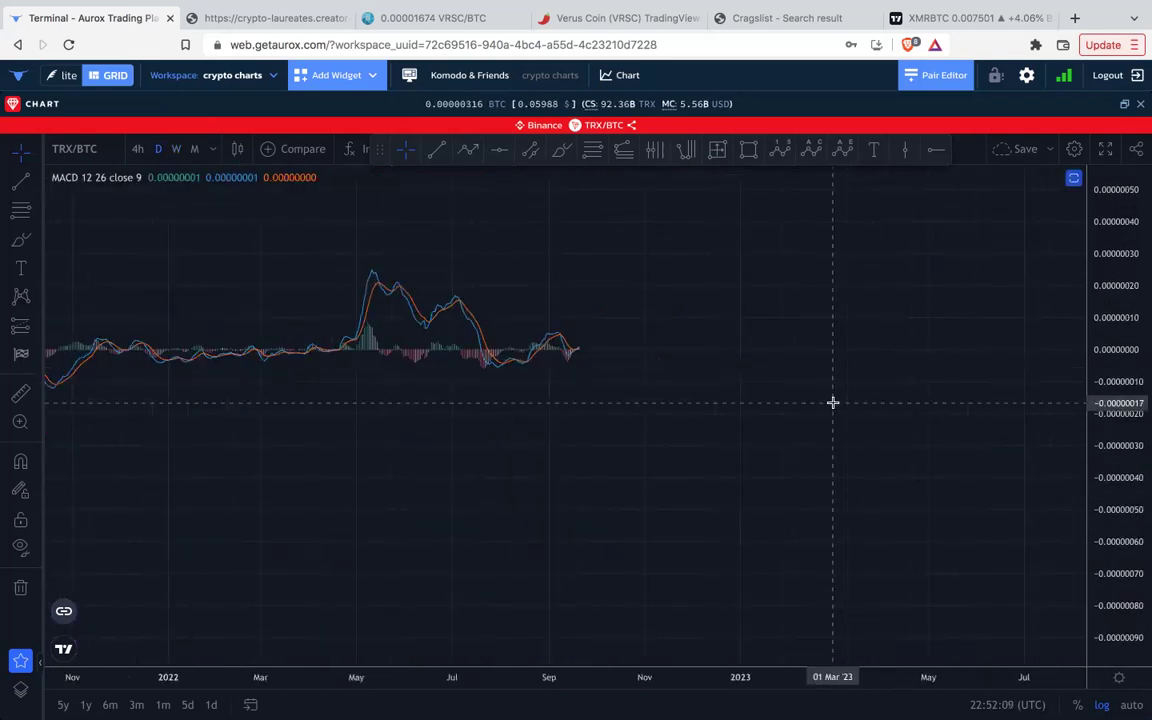
pyautogui.doubleClick(743, 362)
pyautogui.scroll(-5, 746, 356)
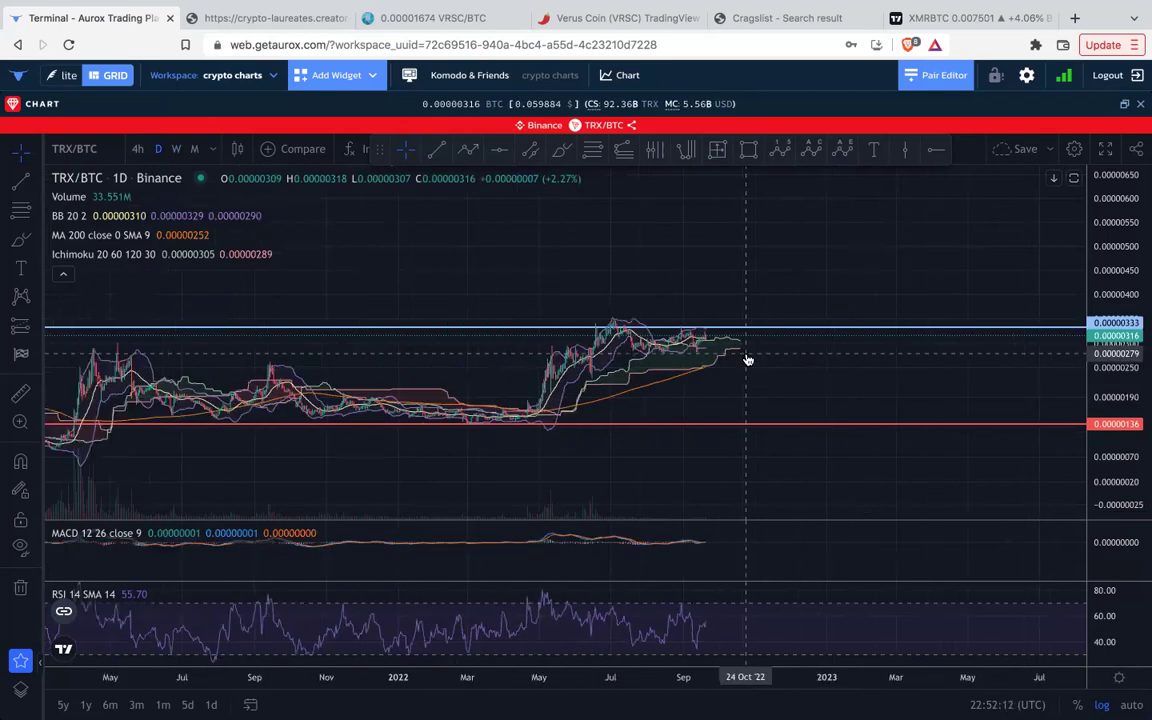
pyautogui.scroll(-3, 746, 355)
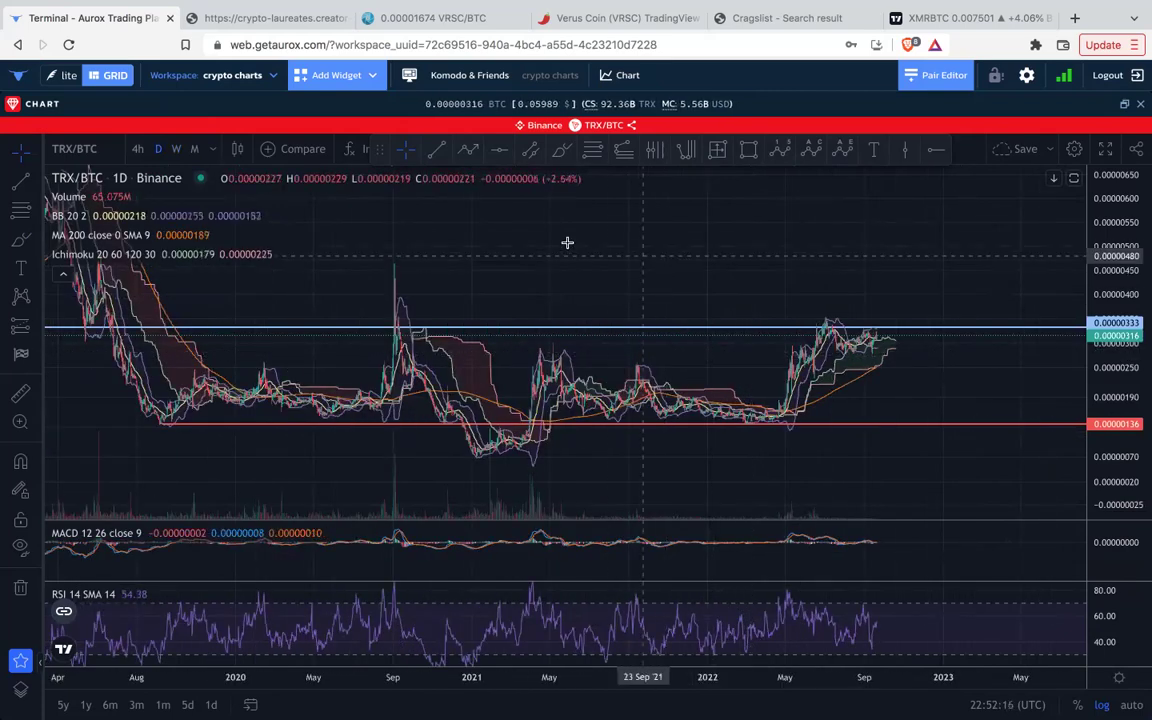
# Review TRX/BTC on the weekly timeframe with a compressed price scale and restore the maximised chart widget to the workspace grid.
pyautogui.click(177, 150)
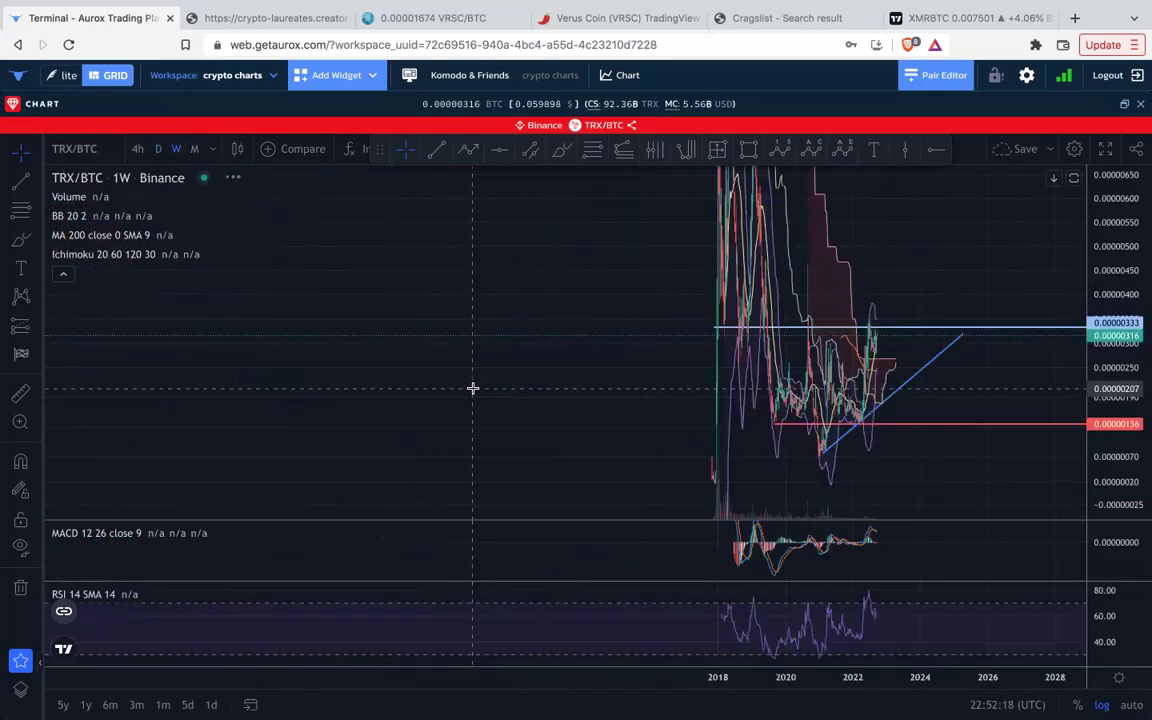
pyautogui.scroll(1, 474, 395)
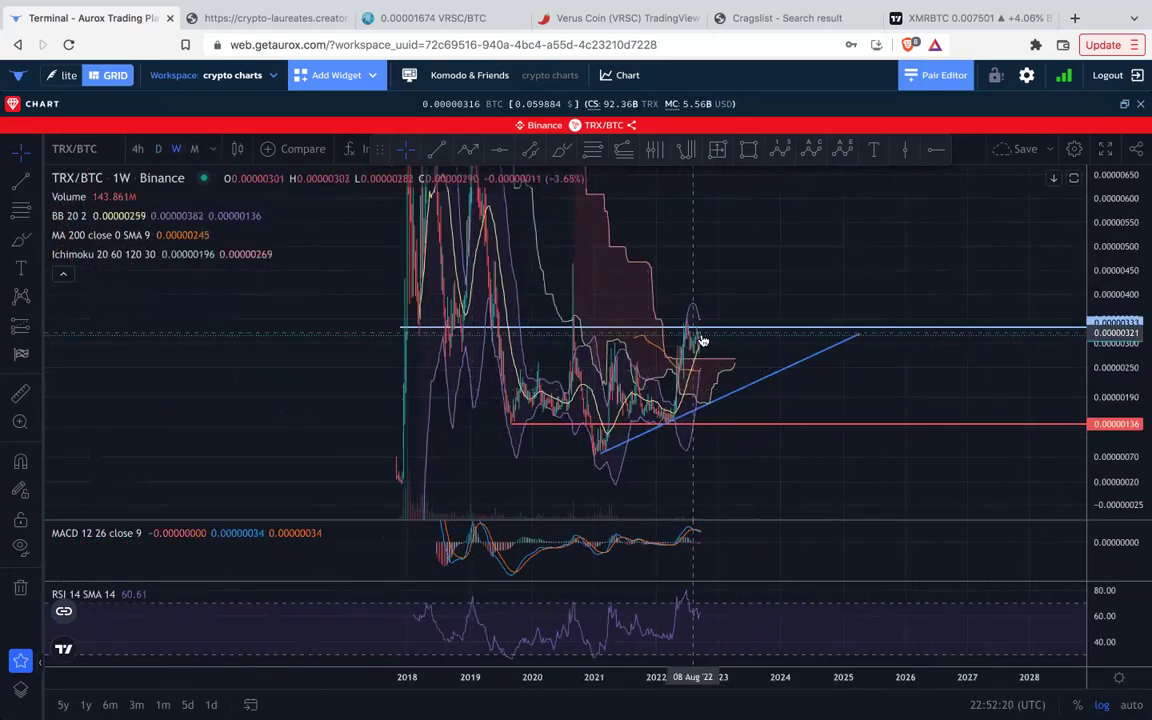
pyautogui.moveTo(1106, 323); pyautogui.dragTo(1101, 428)
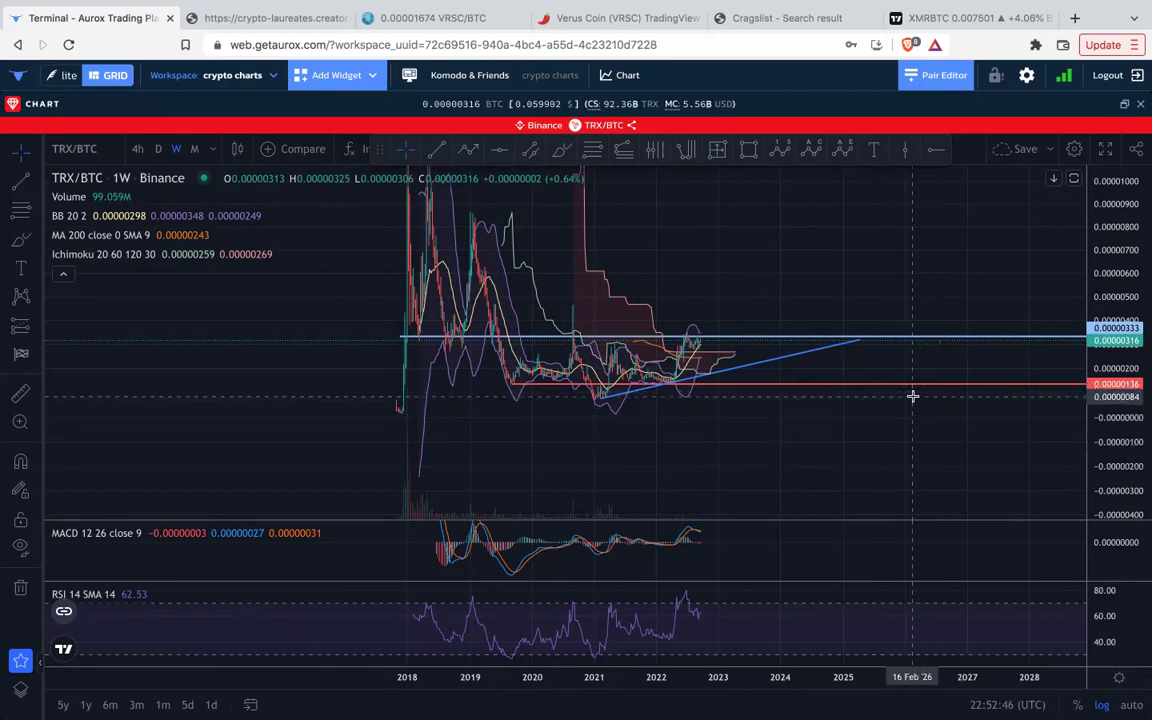
pyautogui.click(1124, 104)
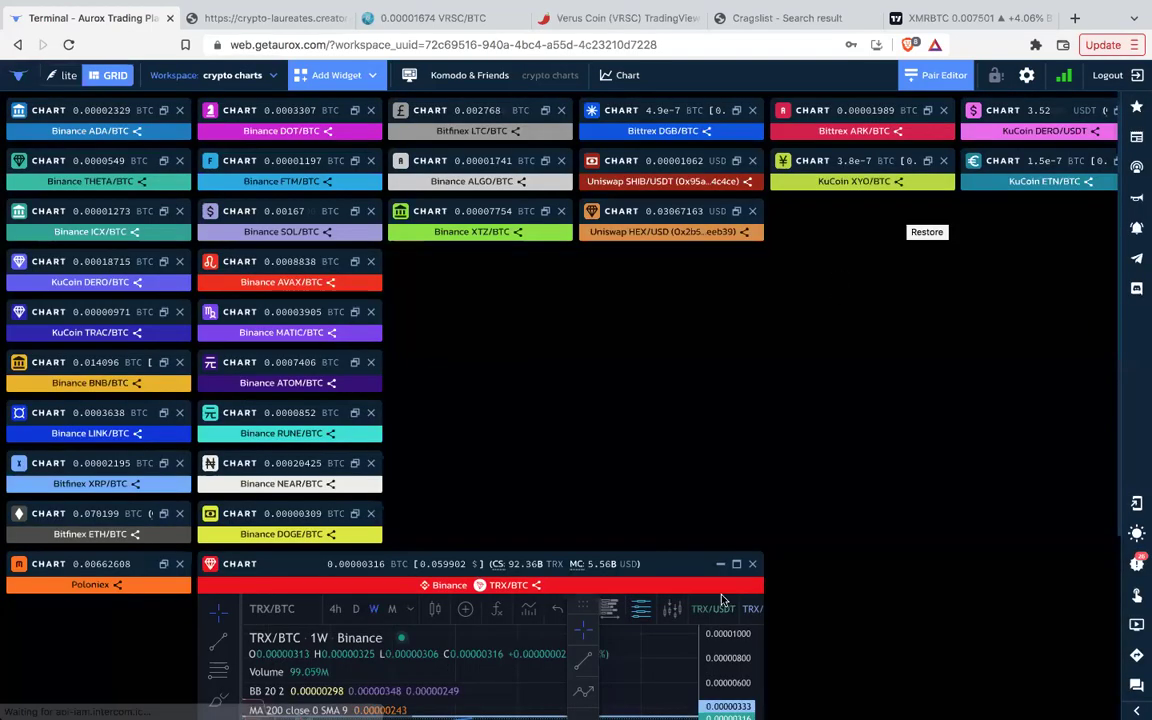